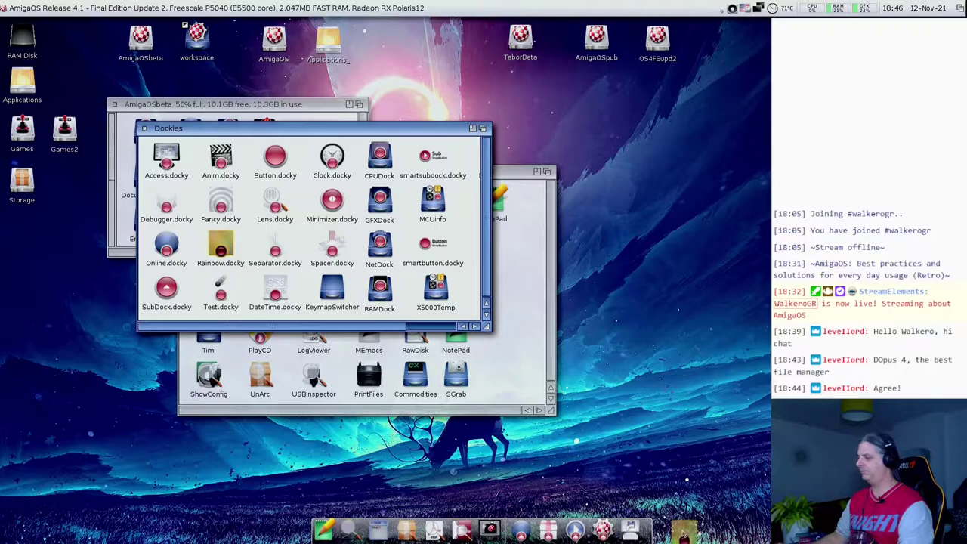
Step: Place Rainbow.docky in the dock as a trial and remove it again
{"action": "left_click", "coordinate": [638, 531]}
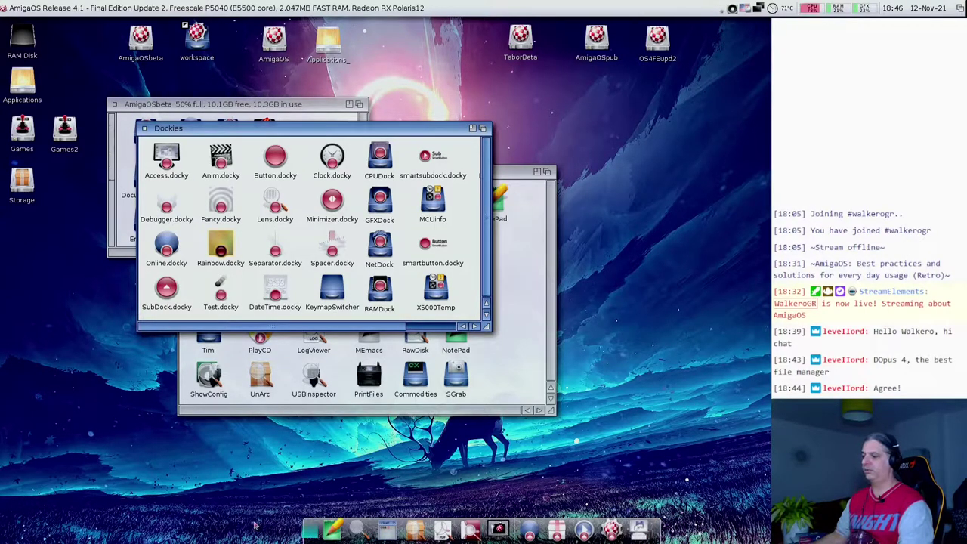
{"action": "left_click", "coordinate": [313, 533]}
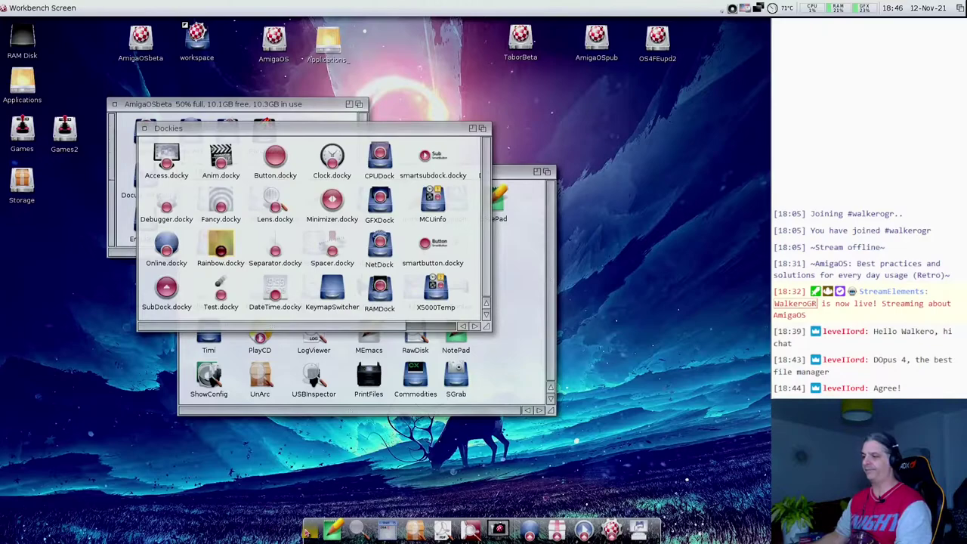
{"action": "right_click", "coordinate": [324, 529]}
{"action": "left_click", "coordinate": [321, 518]}
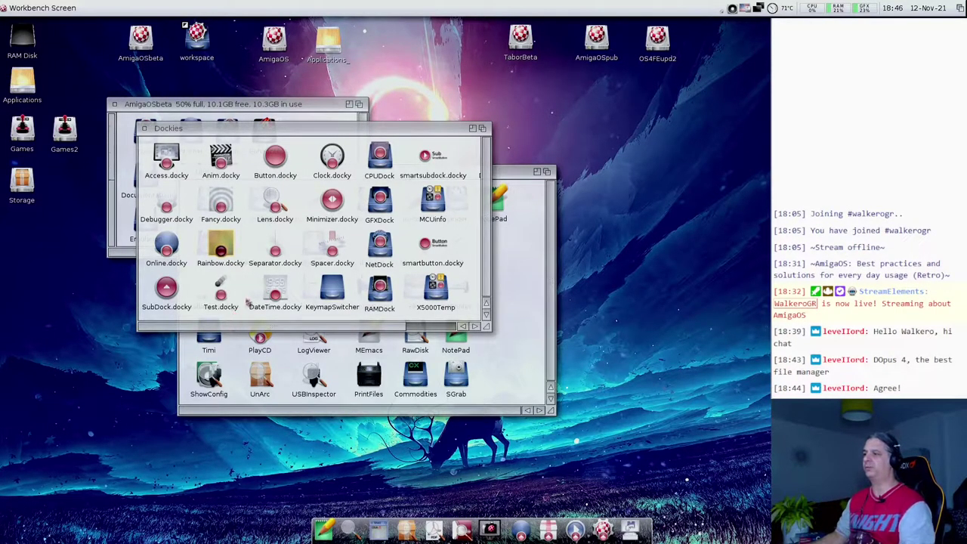
{"action": "left_click", "coordinate": [224, 317]}
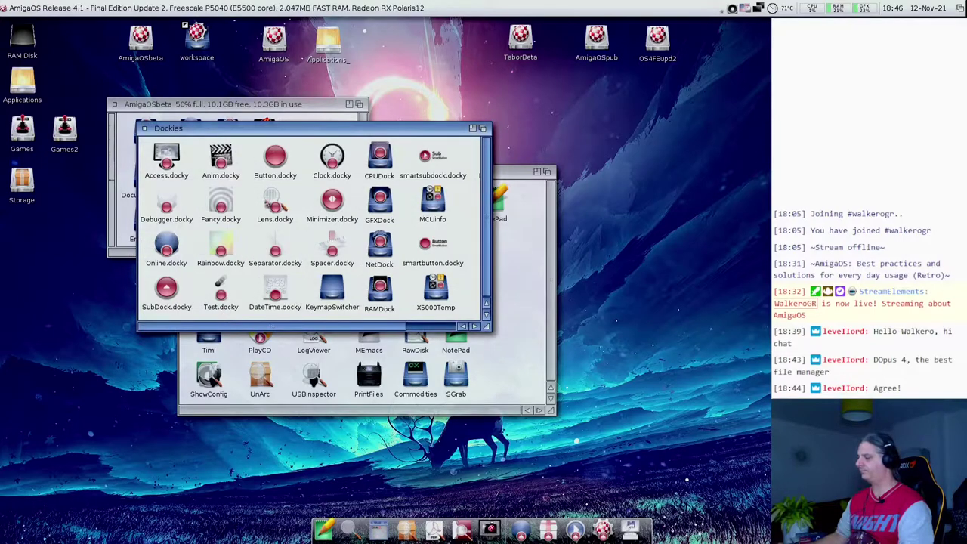
Step: Place Lens.docky at the end of the dock as a trial and remove it again
{"action": "left_click_drag", "start_coordinate": [275, 203], "coordinate": [646, 533]}
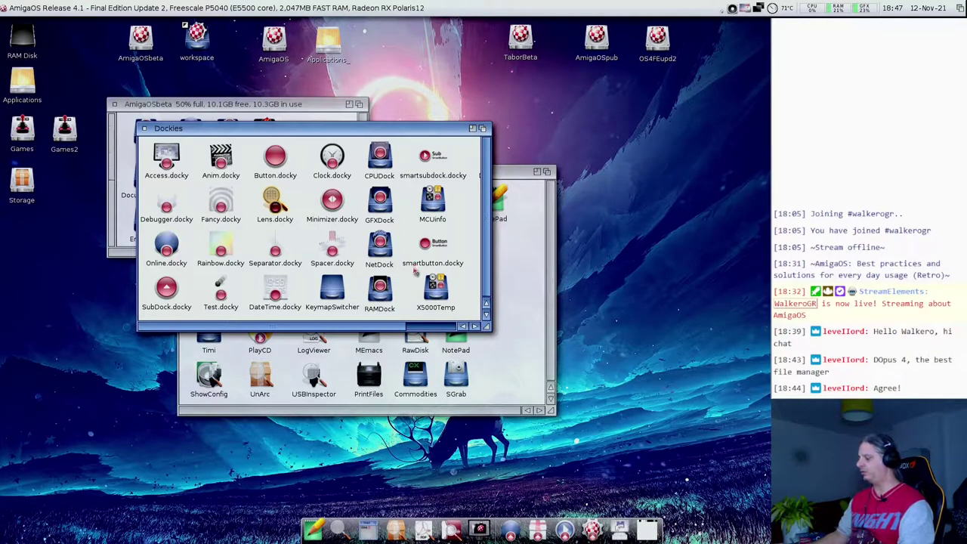
{"action": "left_click", "coordinate": [652, 533]}
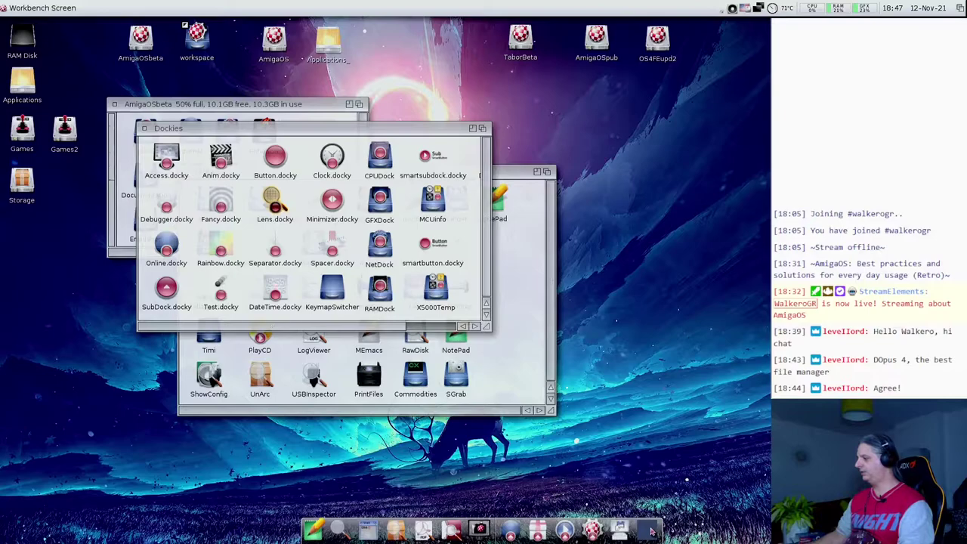
{"action": "right_click", "coordinate": [653, 531]}
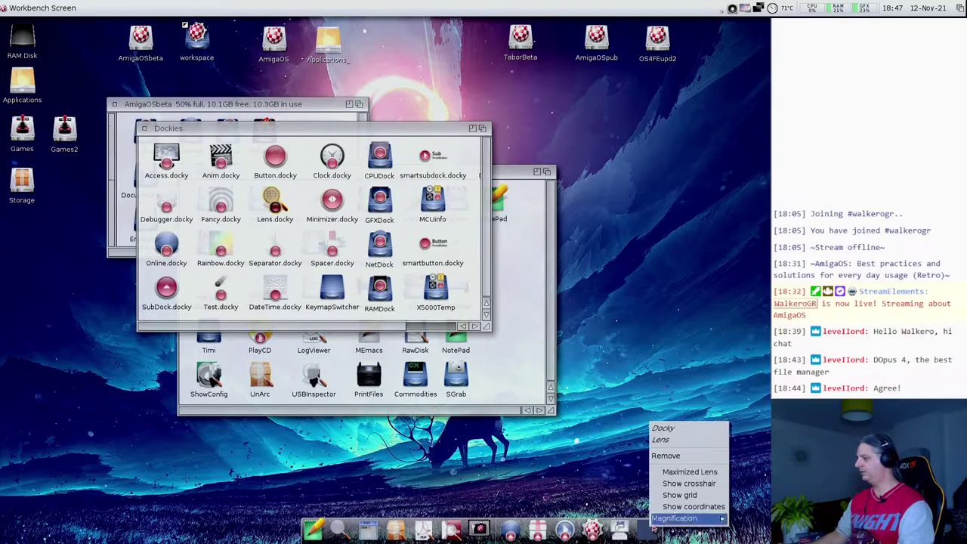
{"action": "left_click", "coordinate": [667, 457]}
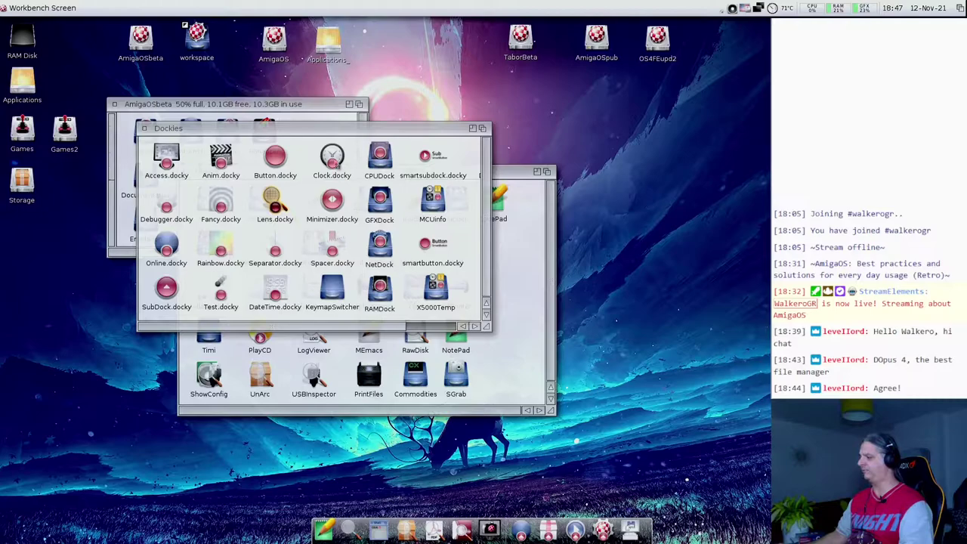
Step: Try Clock.docky in the dock, view the time preferences it launches without changing them, and remove the docky
{"action": "left_click_drag", "start_coordinate": [332, 160], "coordinate": [646, 531]}
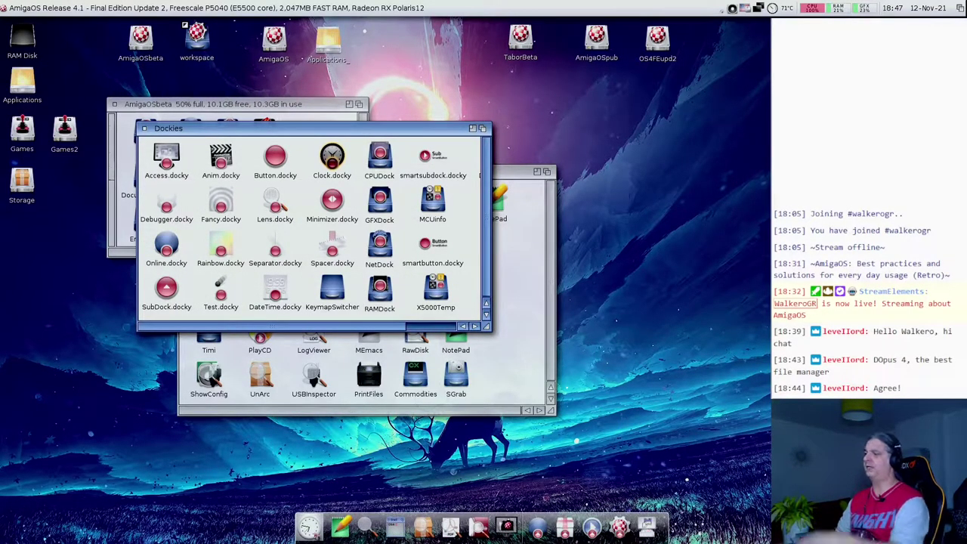
{"action": "left_click", "coordinate": [310, 528]}
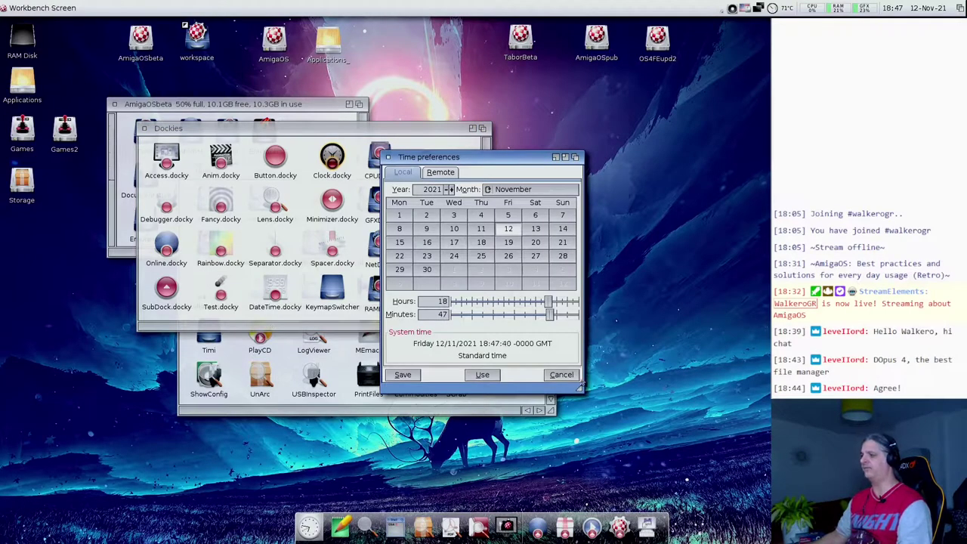
{"action": "left_click", "coordinate": [567, 378]}
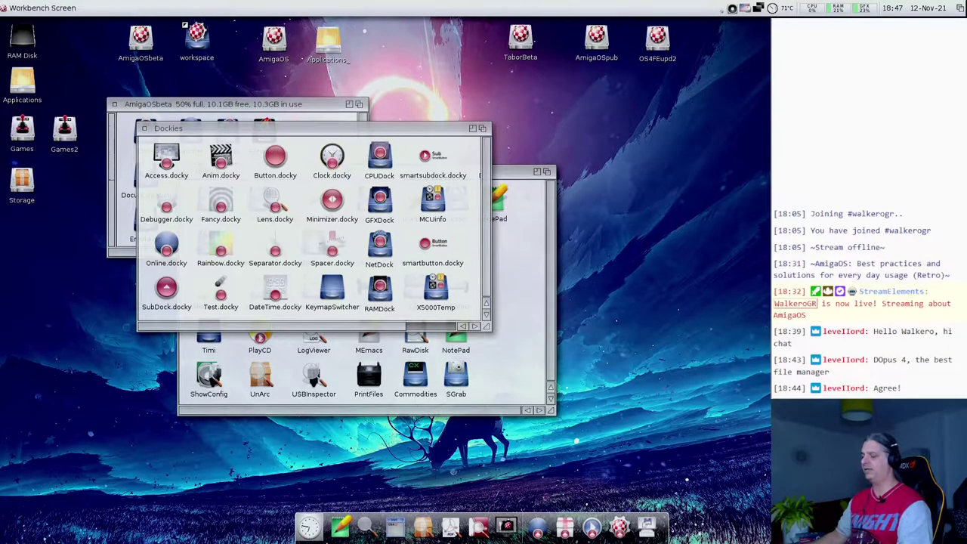
{"action": "right_click", "coordinate": [310, 527]}
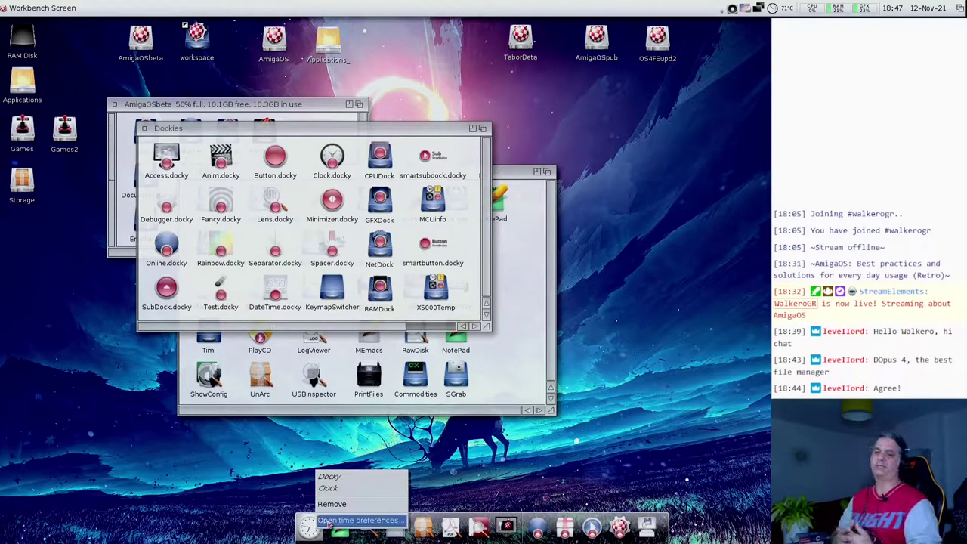
{"action": "left_click", "coordinate": [331, 503]}
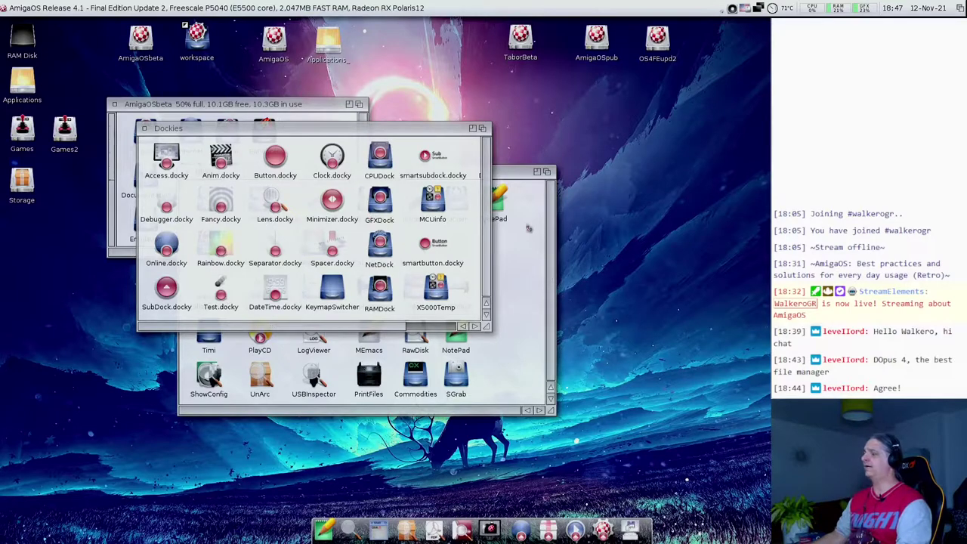
Step: Widen the Dockies window to show all its icons, and display the CPU docky's workload and task details
{"action": "left_click_drag", "start_coordinate": [486, 327], "coordinate": [618, 330]}
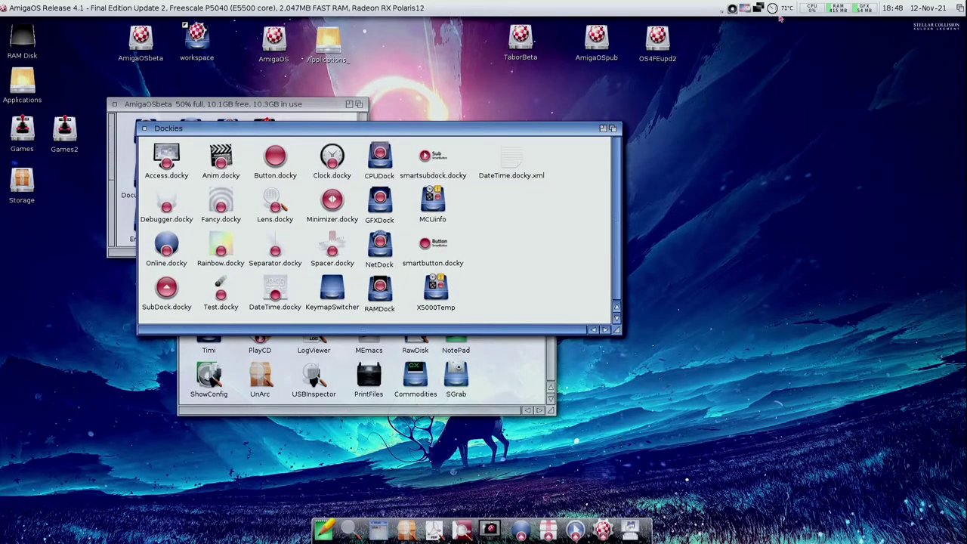
{"action": "left_click", "coordinate": [811, 9]}
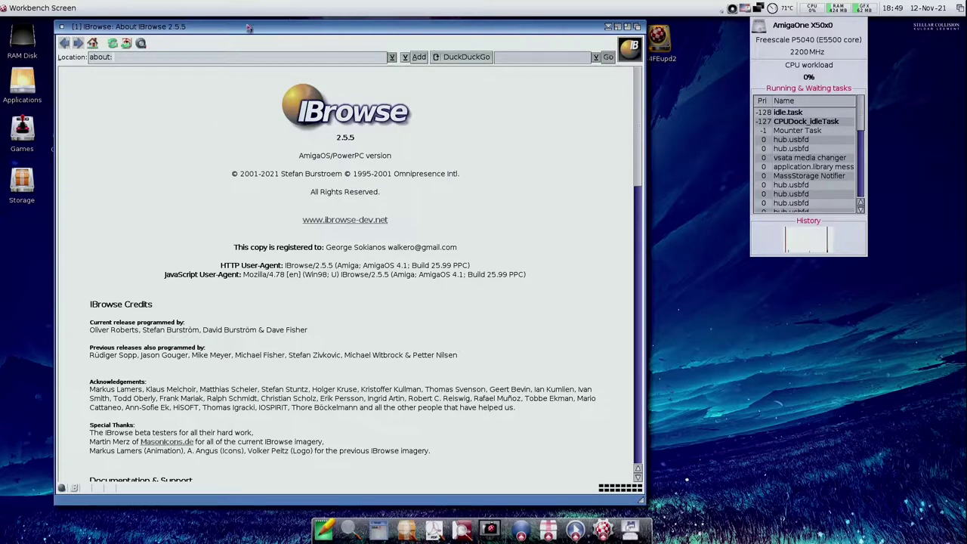
Step: Move the IBrowse window around the desktop, close it and confirm quitting the browser
{"action": "left_click_drag", "start_coordinate": [246, 28], "coordinate": [224, 37]}
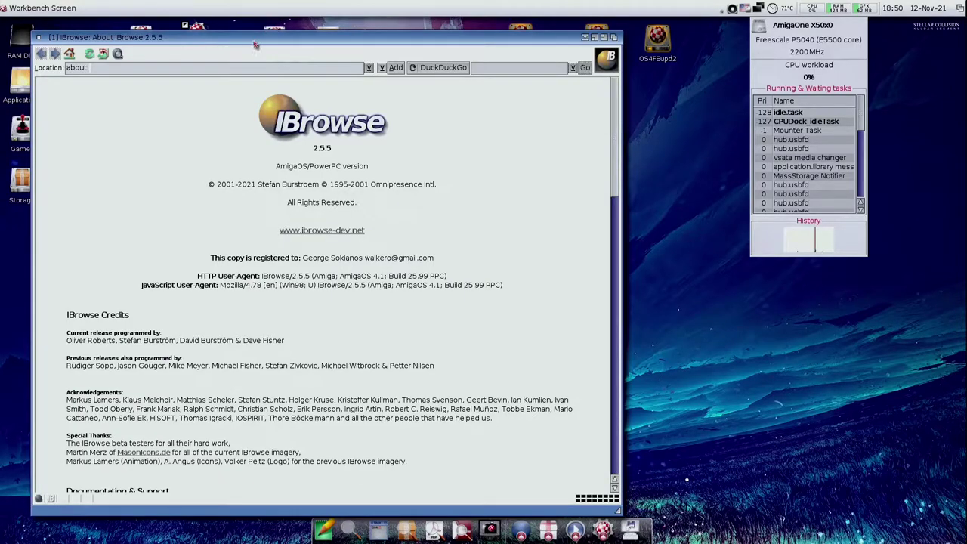
{"action": "left_click_drag", "start_coordinate": [255, 44], "coordinate": [303, 43]}
{"action": "left_click", "coordinate": [86, 32]}
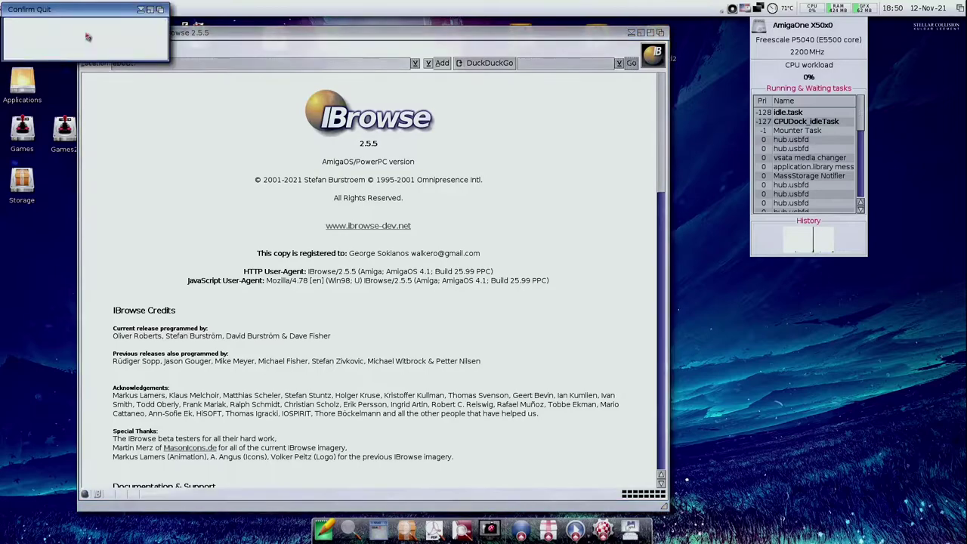
{"action": "left_click", "coordinate": [31, 51]}
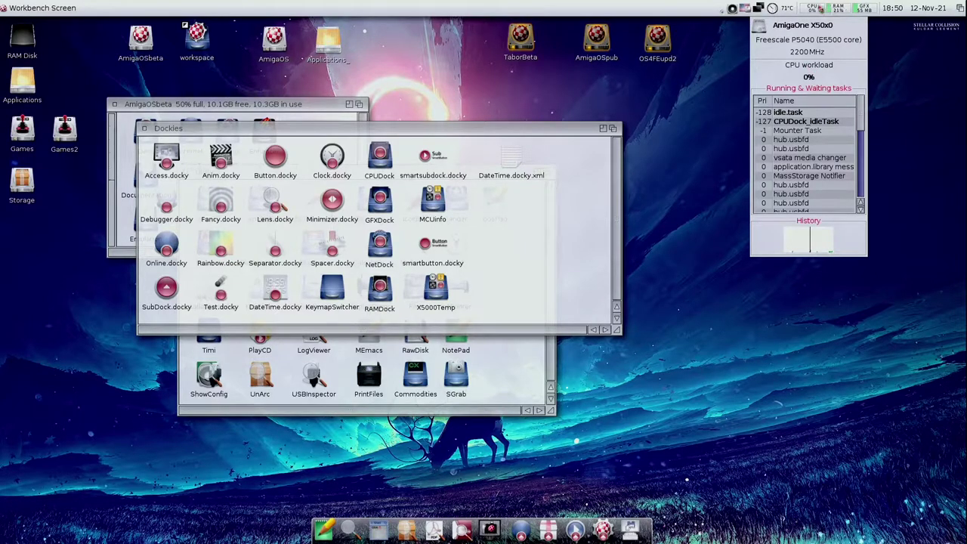
Step: Examine the MCUinfo docky's temperatures, voltages and fan data, and the KeymapSwitcher docky's keymap choices and settings
{"action": "mouse_move", "coordinate": [836, 11]}
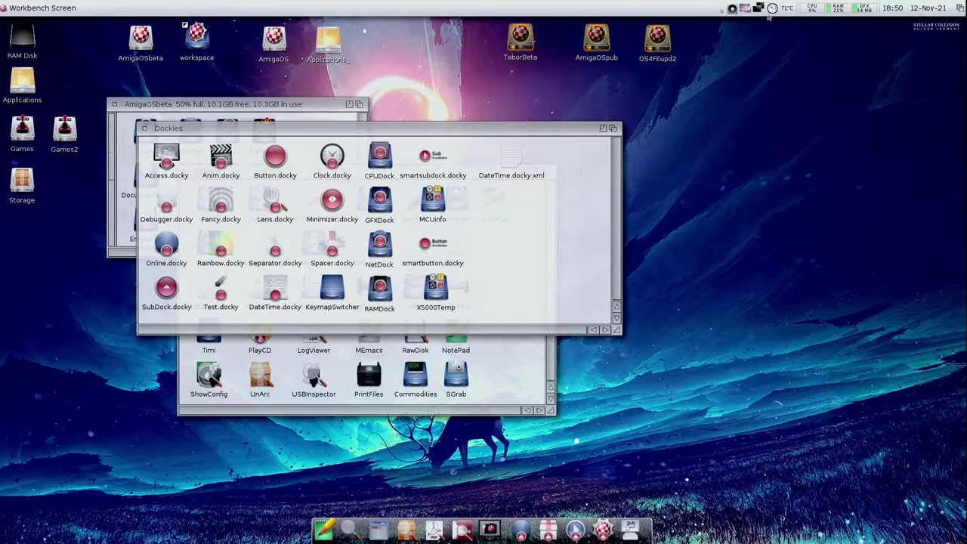
{"action": "mouse_move", "coordinate": [775, 13]}
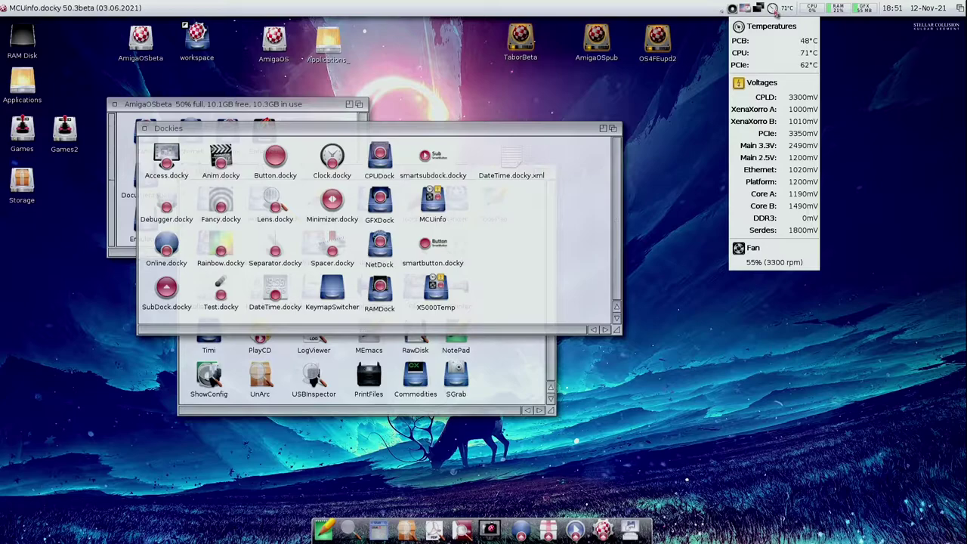
{"action": "left_click", "coordinate": [745, 9]}
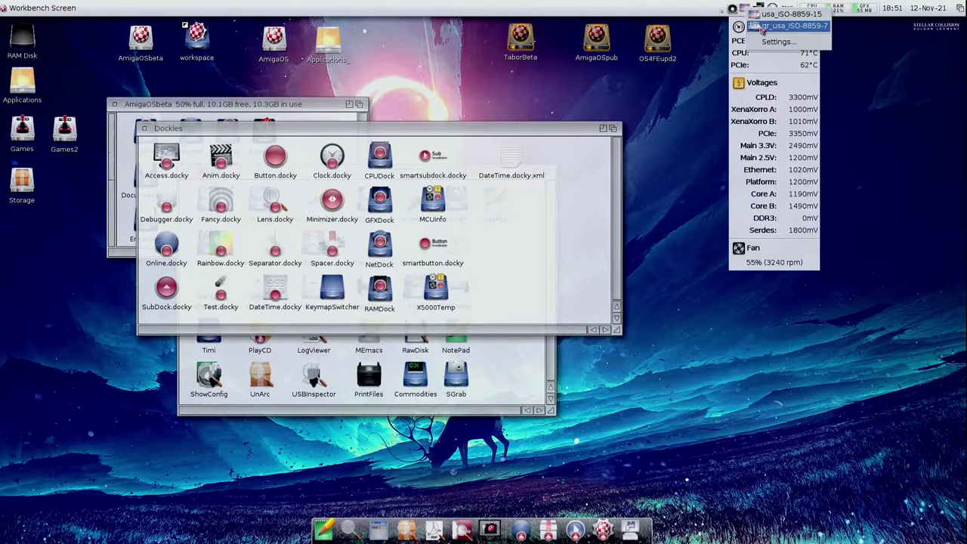
{"action": "left_click", "coordinate": [744, 9]}
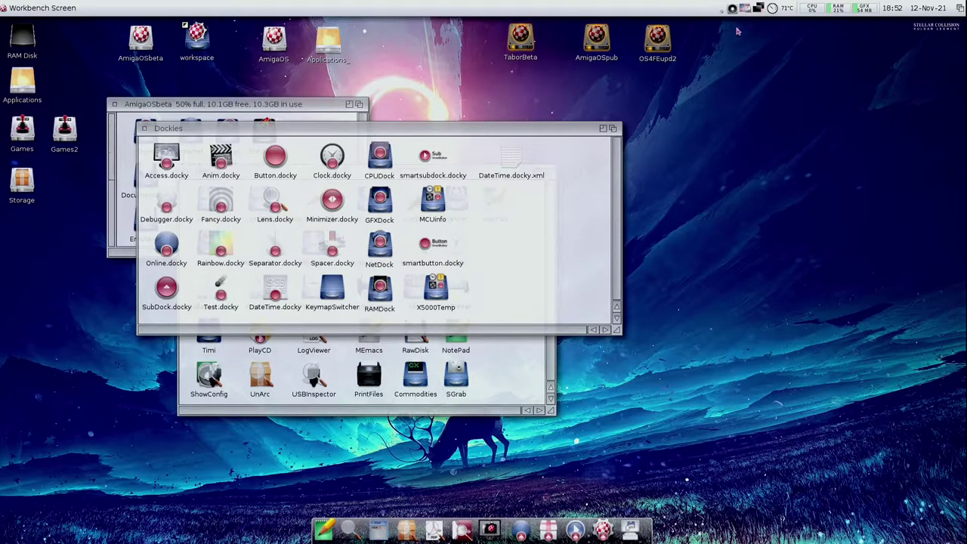
{"action": "left_click", "coordinate": [745, 10]}
{"action": "left_click", "coordinate": [758, 49]}
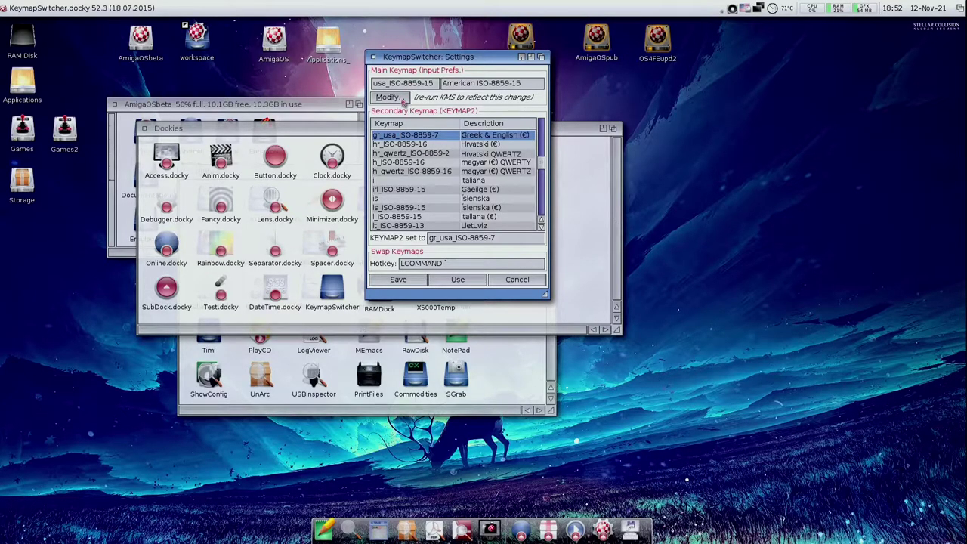
Step: Open the Prefs drawer on the AmigaOSbeta volume and launch Locale preferences from it
{"action": "double_click", "coordinate": [133, 48]}
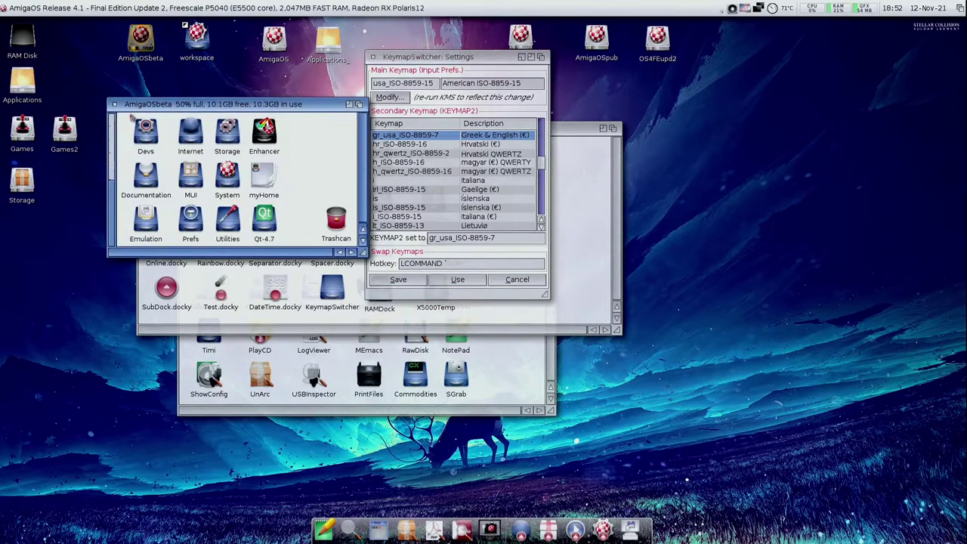
{"action": "double_click", "coordinate": [194, 225]}
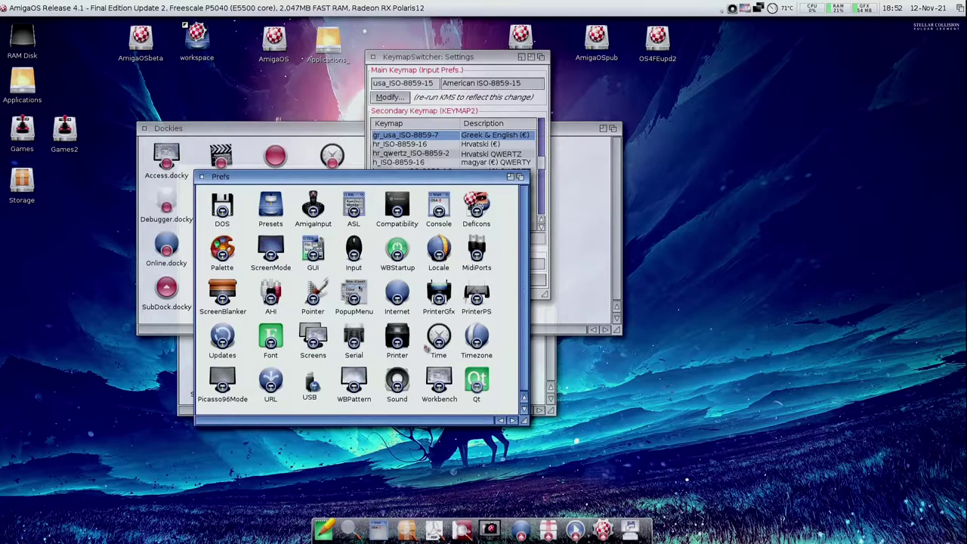
{"action": "left_click", "coordinate": [433, 250]}
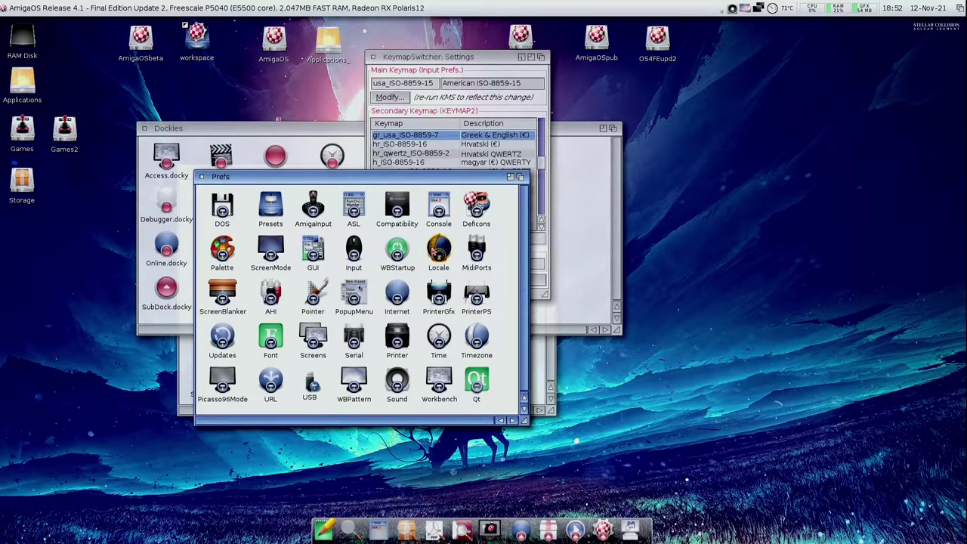
{"action": "double_click", "coordinate": [433, 250]}
{"action": "left_click", "coordinate": [389, 155]}
{"action": "double_click", "coordinate": [440, 255]}
Step: Review the country, time zone and language pages of Locale preferences, and close them without changes
{"action": "left_click", "coordinate": [455, 171]}
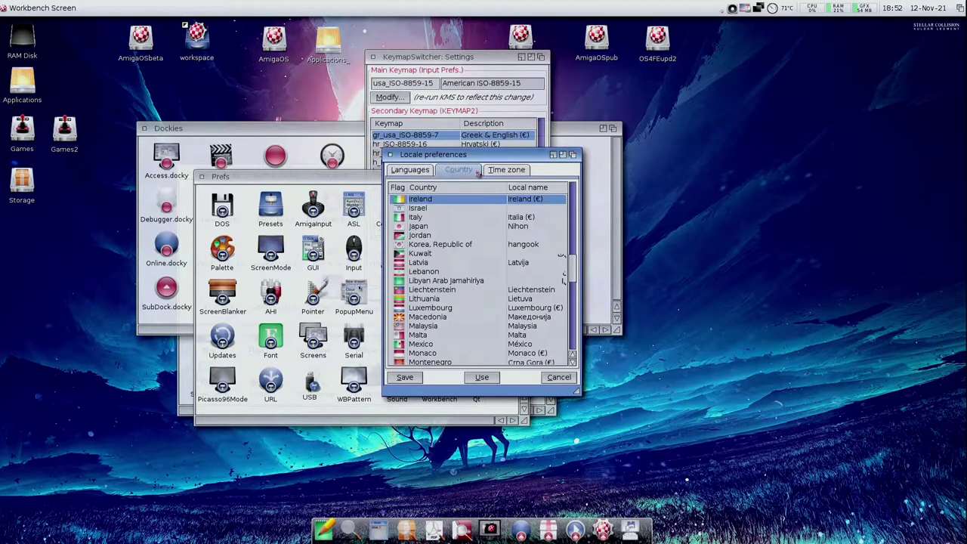
{"action": "left_click", "coordinate": [508, 171]}
{"action": "left_click", "coordinate": [421, 171]}
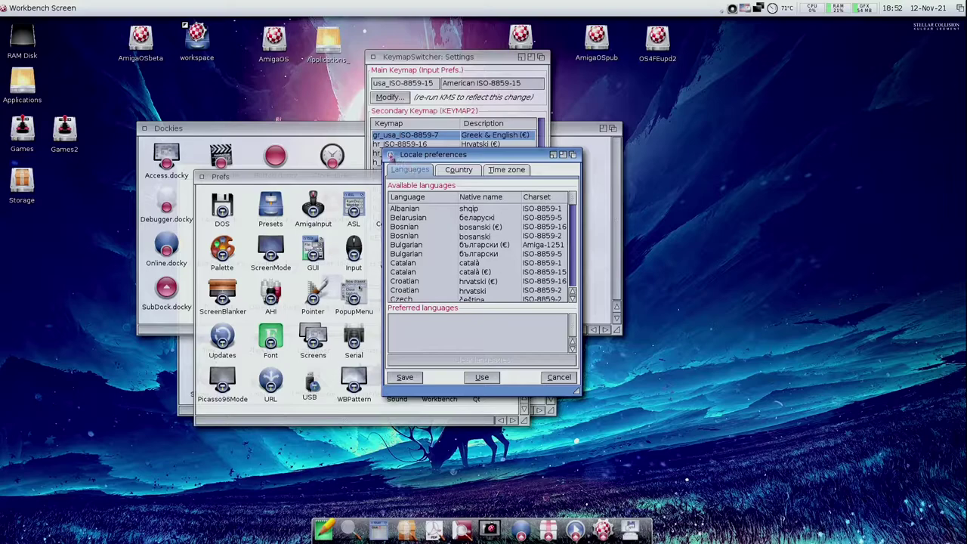
{"action": "left_click", "coordinate": [390, 154]}
Step: Open Input preferences from the Prefs drawer and arrange them beside the KeymapSwitcher settings to compare the main keymap
{"action": "left_click_drag", "start_coordinate": [363, 174], "coordinate": [252, 184]}
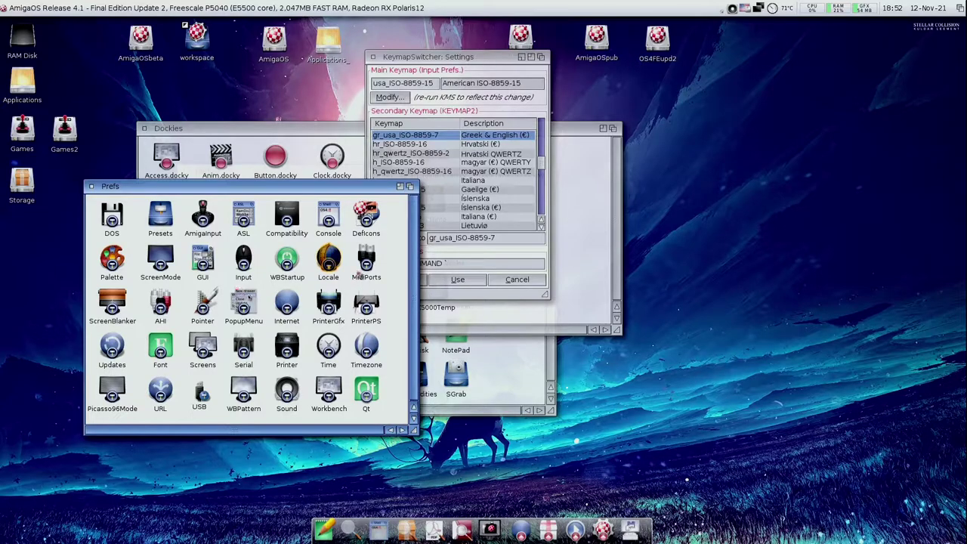
{"action": "double_click", "coordinate": [246, 262]}
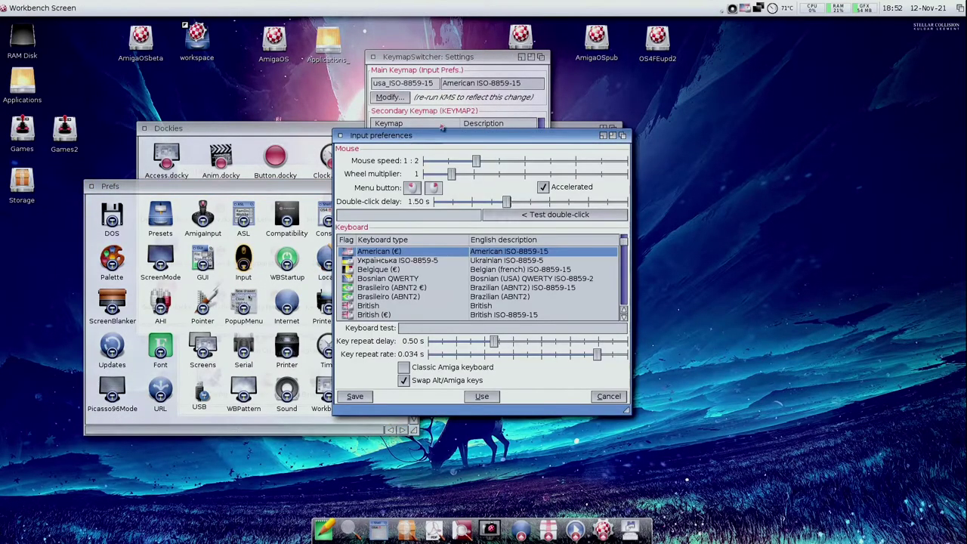
{"action": "left_click_drag", "start_coordinate": [440, 136], "coordinate": [171, 140]}
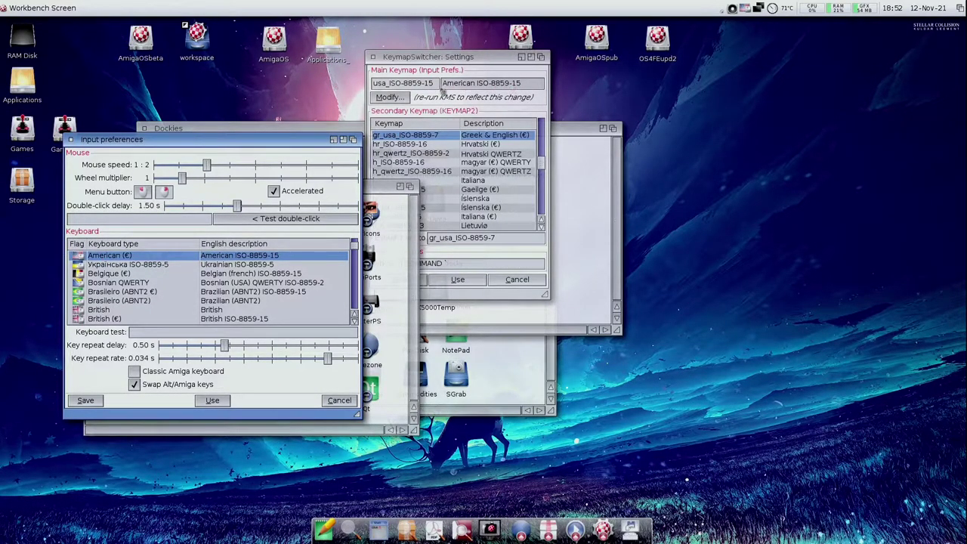
{"action": "left_click", "coordinate": [425, 58]}
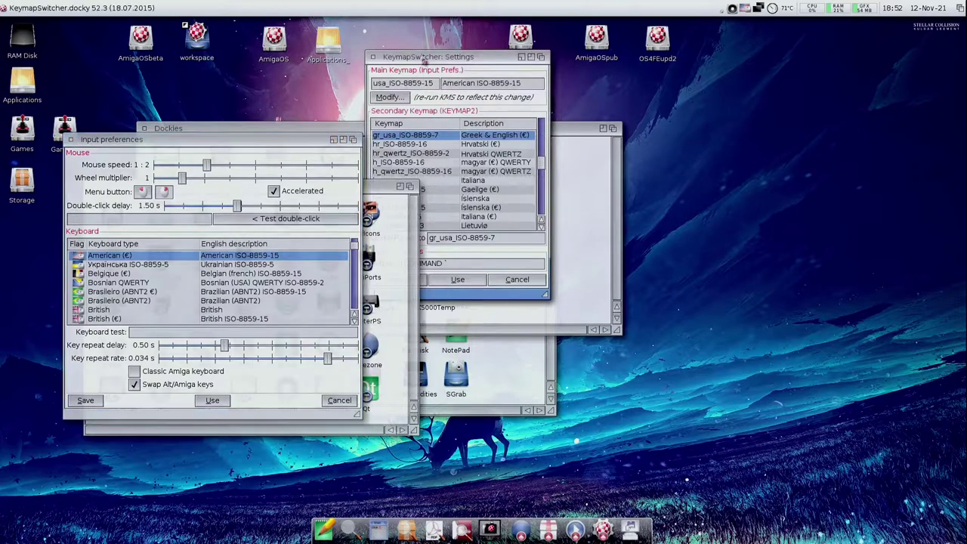
{"action": "left_click_drag", "start_coordinate": [425, 58], "coordinate": [426, 80]}
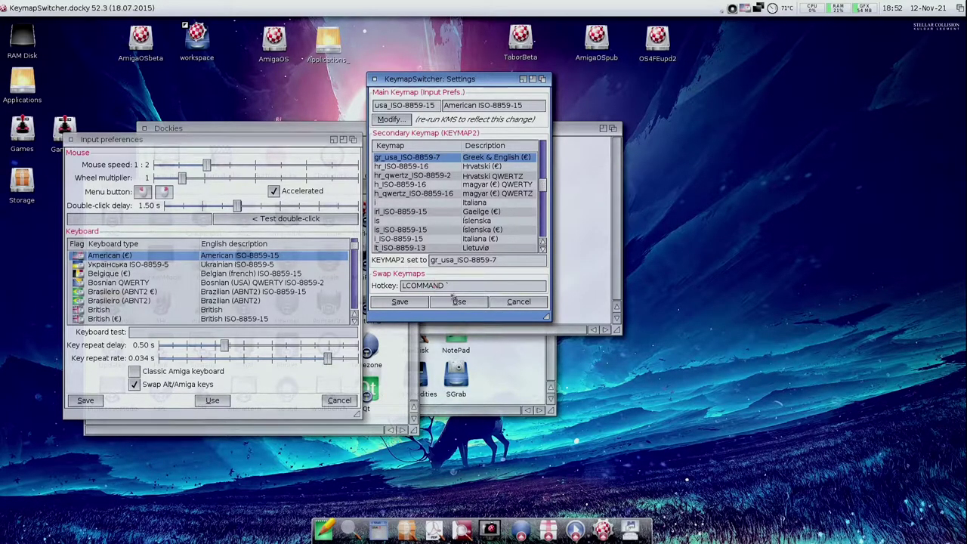
Step: Cancel the KeymapSwitcher settings and Input preferences, and close the Prefs drawer
{"action": "left_click", "coordinate": [512, 302]}
{"action": "left_click", "coordinate": [337, 400]}
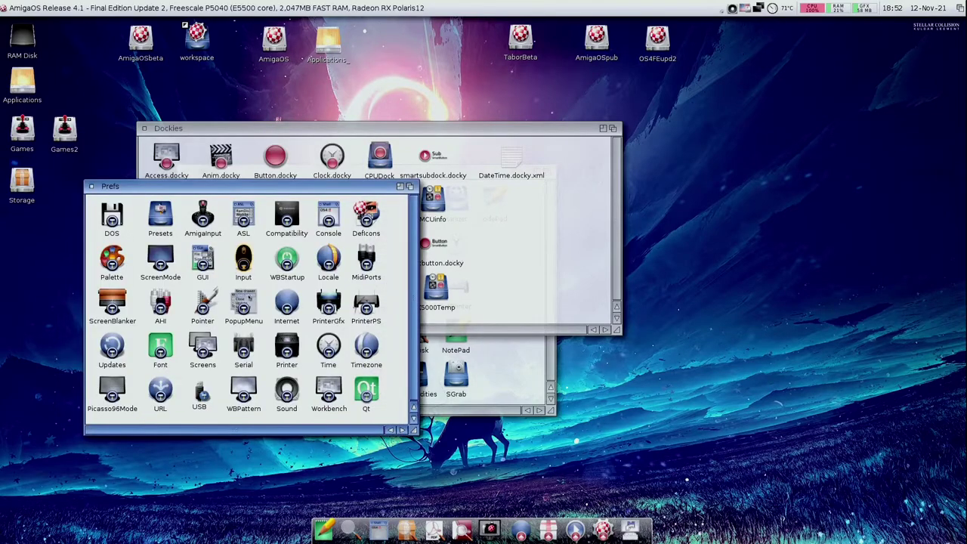
{"action": "left_click", "coordinate": [93, 186]}
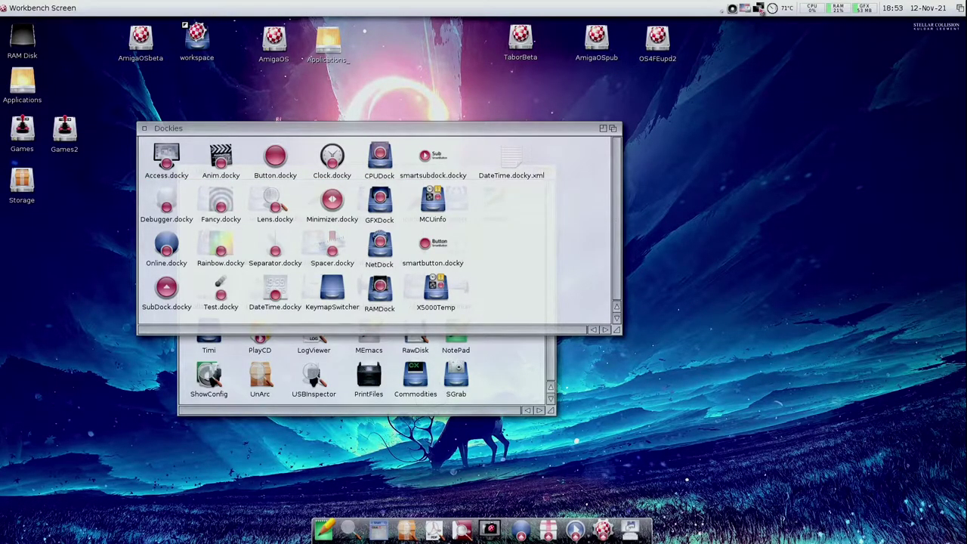
Step: Open the AmiDock preferences for the top dockies dock, review its contents, layout and appearance settings, and cancel without changes
{"action": "mouse_move", "coordinate": [761, 12]}
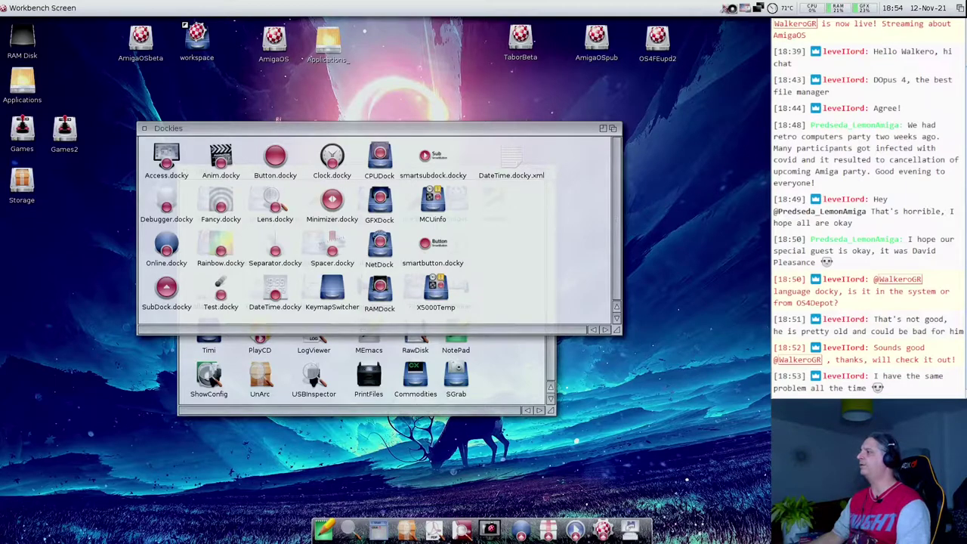
{"action": "right_click", "coordinate": [726, 7]}
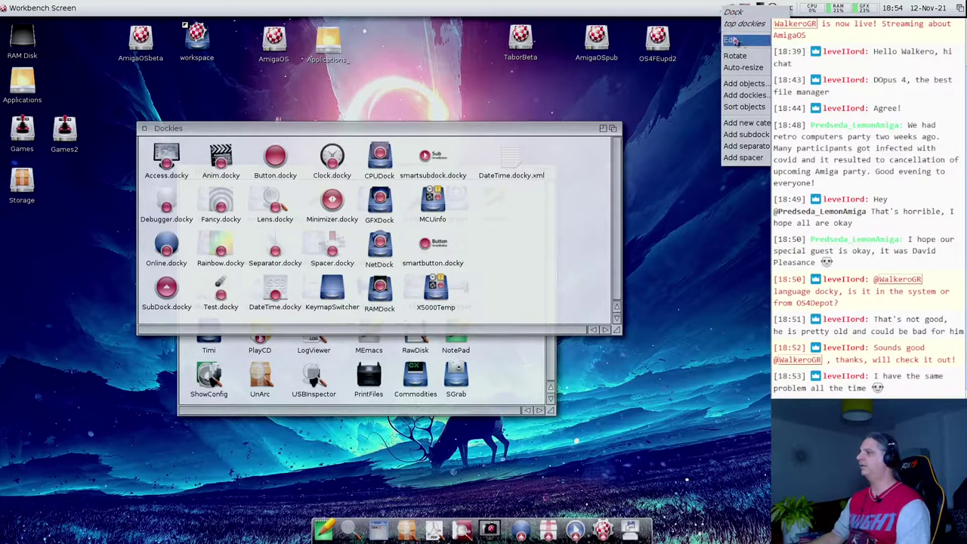
{"action": "left_click", "coordinate": [733, 39]}
{"action": "left_click_drag", "start_coordinate": [549, 136], "coordinate": [399, 81]}
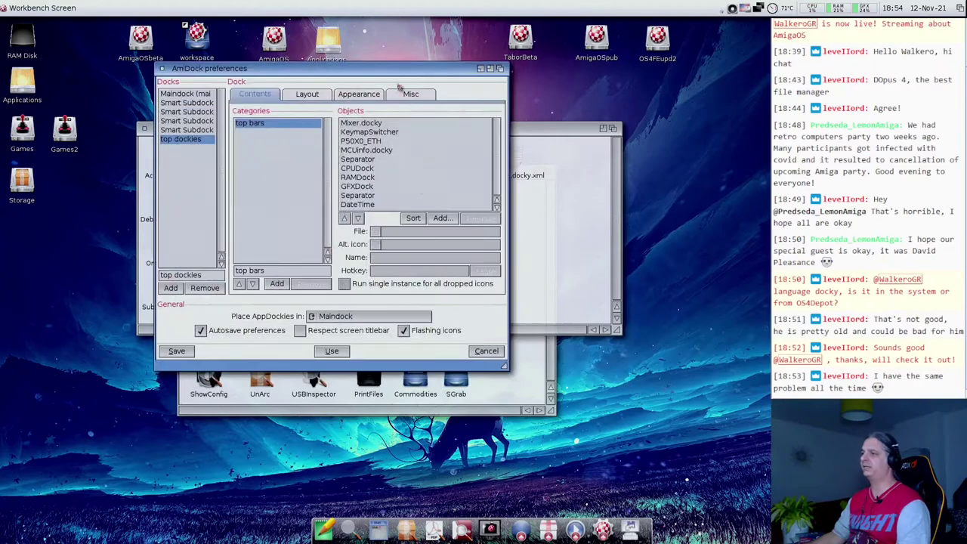
{"action": "left_click_drag", "start_coordinate": [502, 367], "coordinate": [612, 455]}
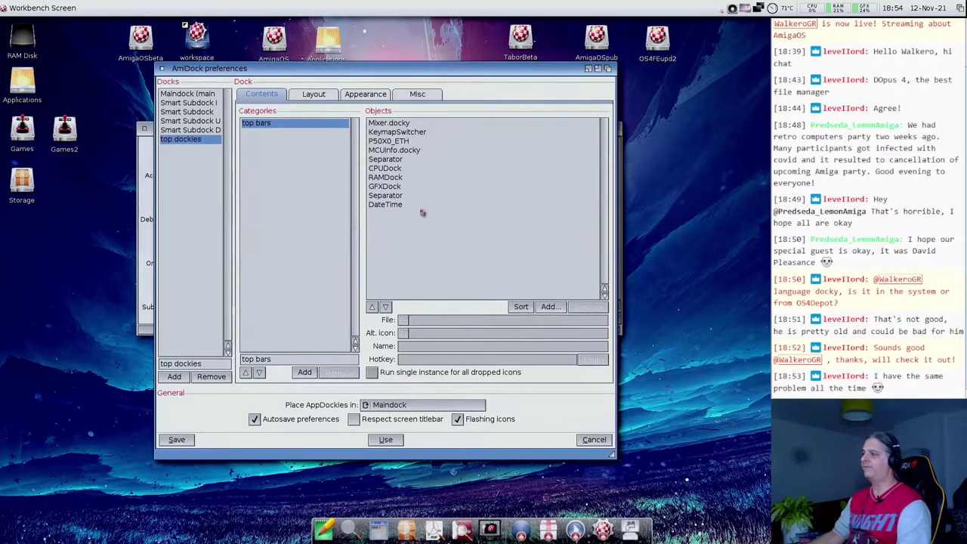
{"action": "left_click", "coordinate": [312, 95]}
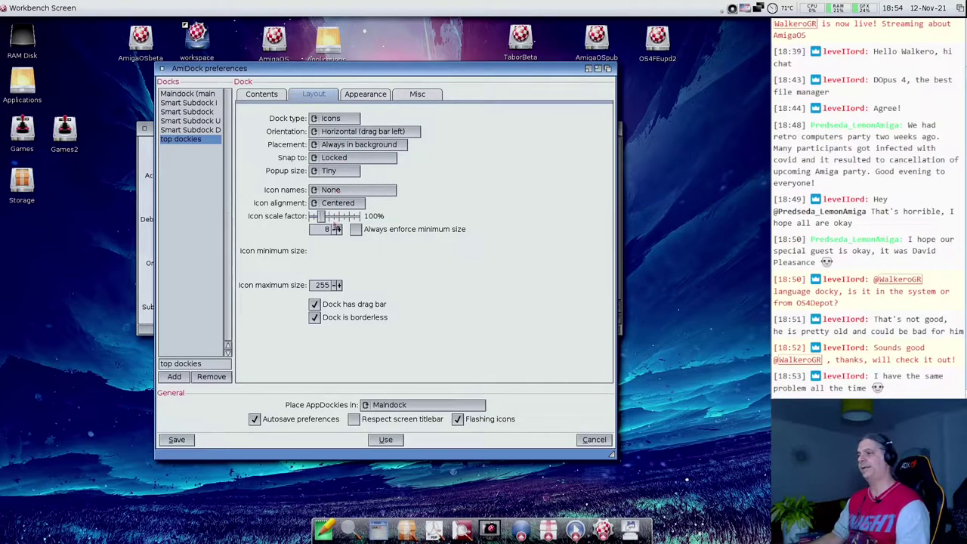
{"action": "left_click", "coordinate": [356, 101]}
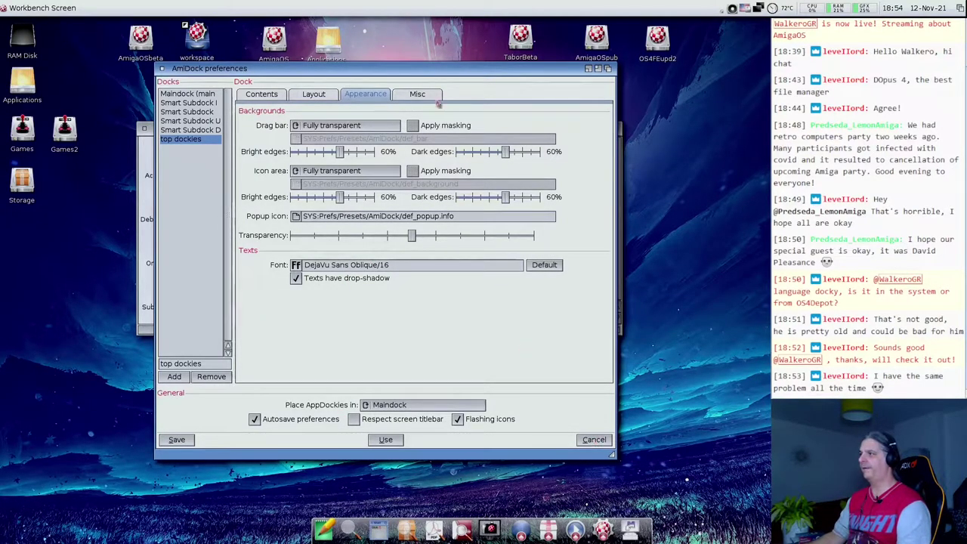
{"action": "left_click", "coordinate": [588, 438]}
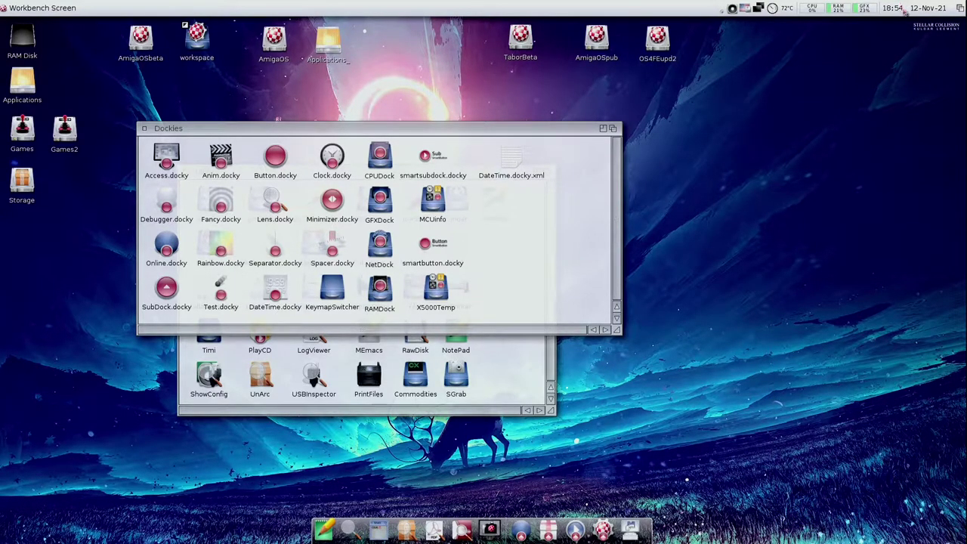
Step: Show the DateTime docky's calendar, view the Time preferences from it, and close both without changes
{"action": "left_click", "coordinate": [905, 11]}
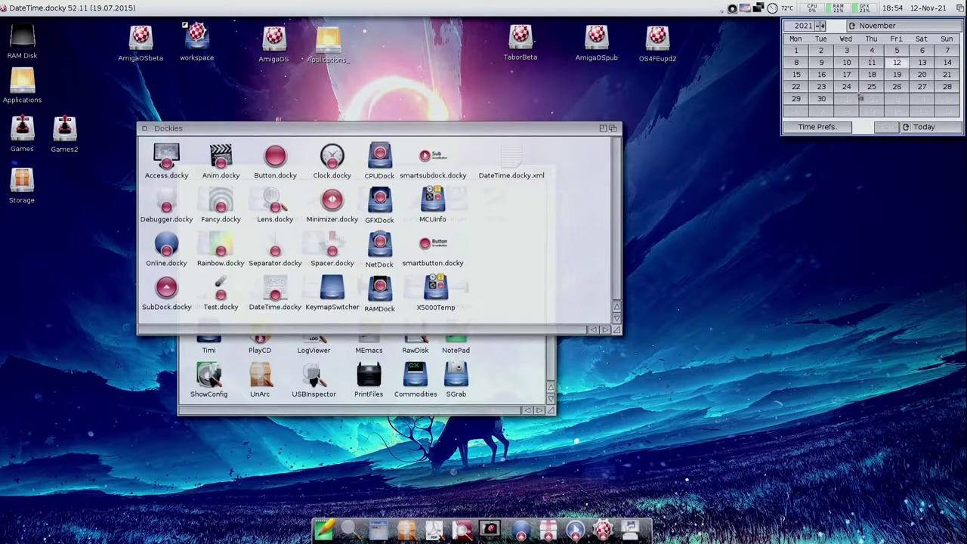
{"action": "left_click", "coordinate": [811, 128]}
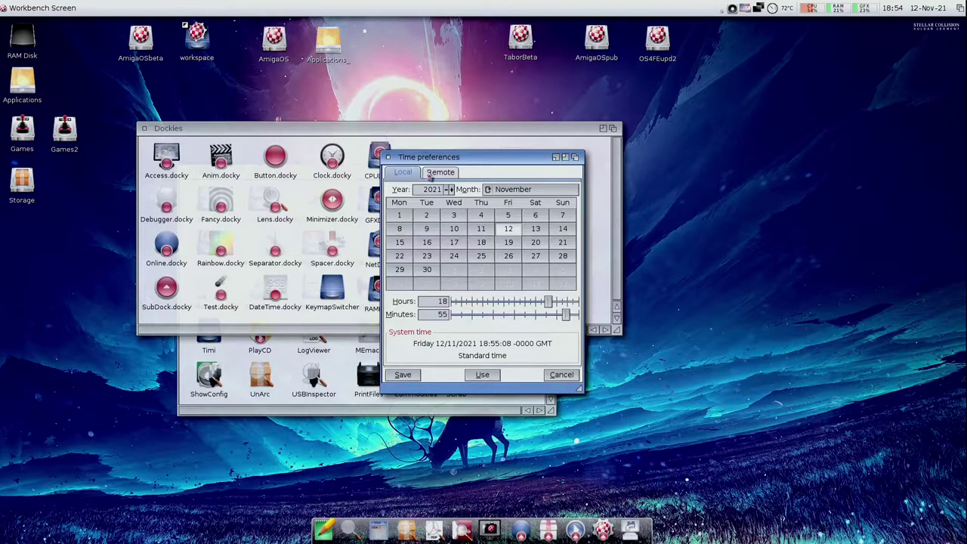
{"action": "left_click", "coordinate": [388, 157]}
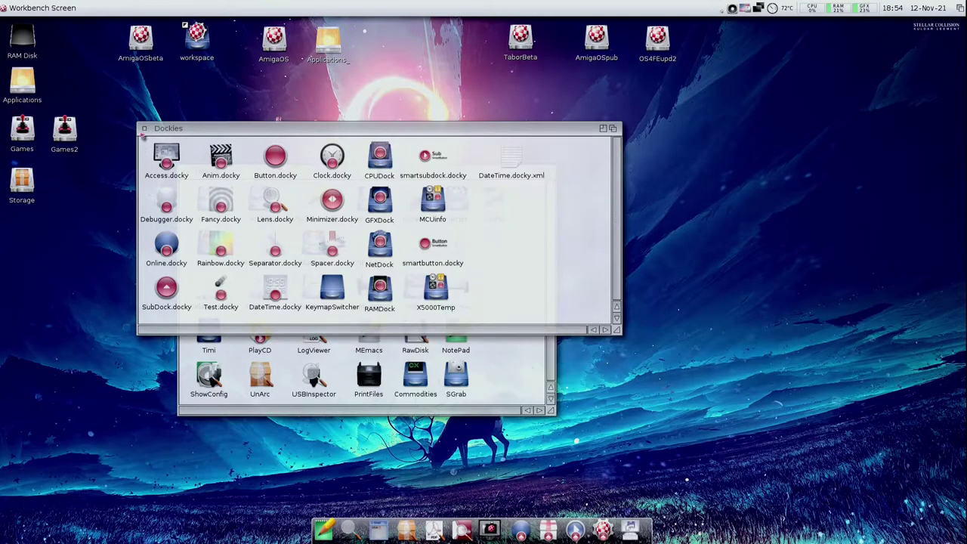
{"action": "left_click", "coordinate": [910, 13]}
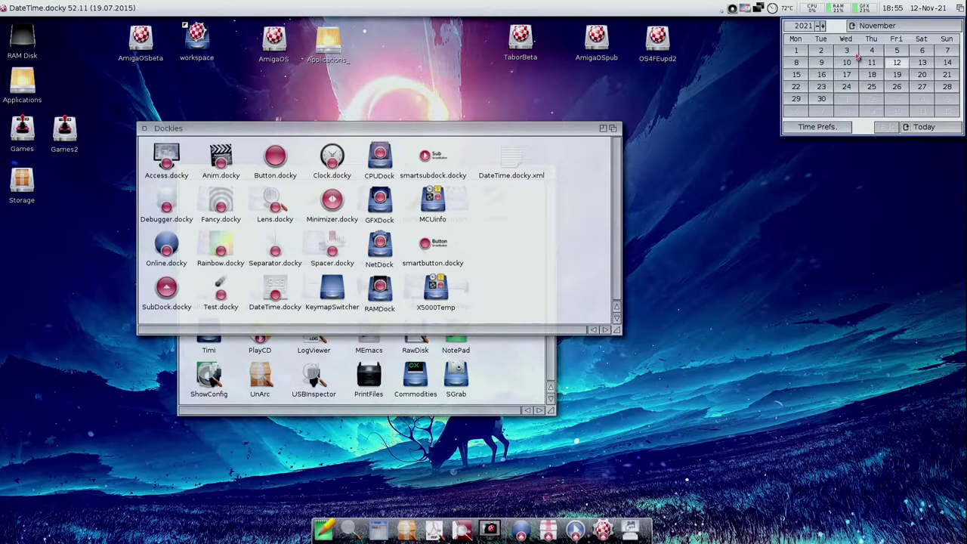
{"action": "left_click", "coordinate": [915, 8]}
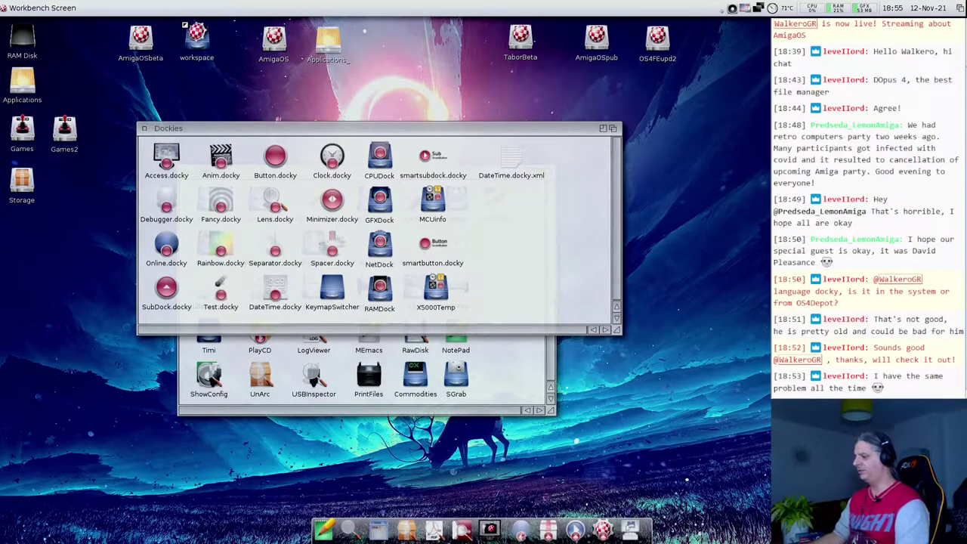
{"action": "left_click", "coordinate": [521, 529]}
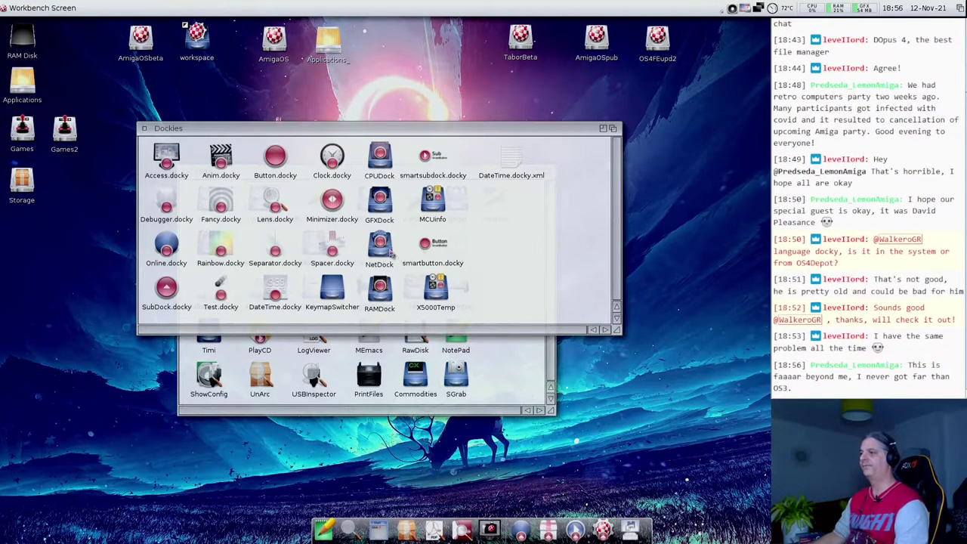
Step: Close the Dockies drawer, launch FileCompare from Utilities, and enlarge its file selection window to browse the previous sessions
{"action": "left_click", "coordinate": [145, 131]}
{"action": "left_click", "coordinate": [145, 130]}
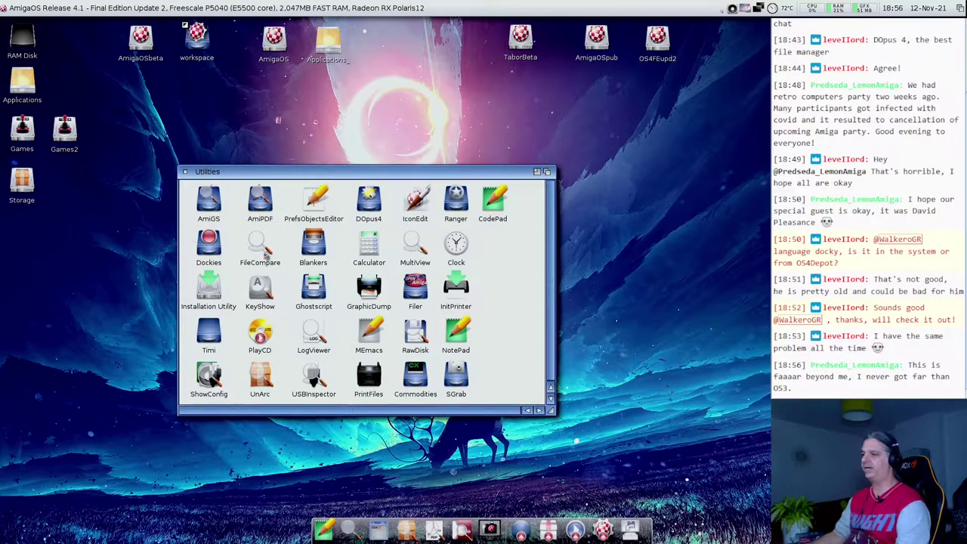
{"action": "double_click", "coordinate": [259, 243]}
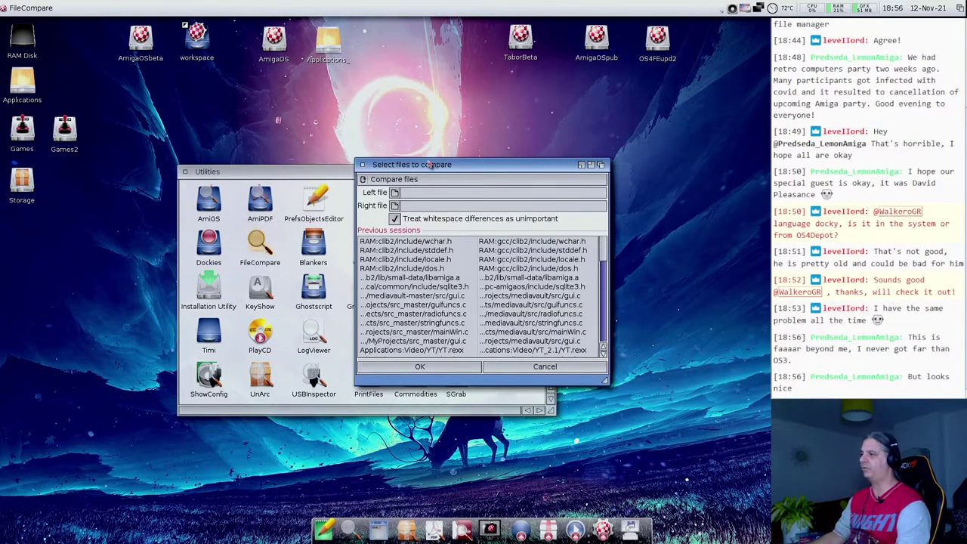
{"action": "left_click_drag", "start_coordinate": [428, 164], "coordinate": [298, 109]}
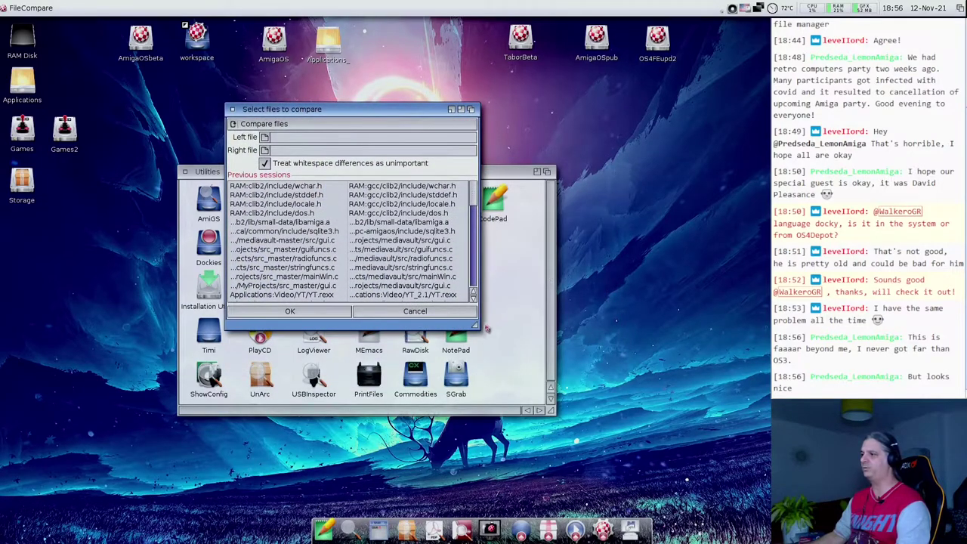
{"action": "left_click_drag", "start_coordinate": [545, 389], "coordinate": [540, 504]}
{"action": "scroll", "coordinate": [408, 338], "scroll_direction": "down", "scroll_amount": 2}
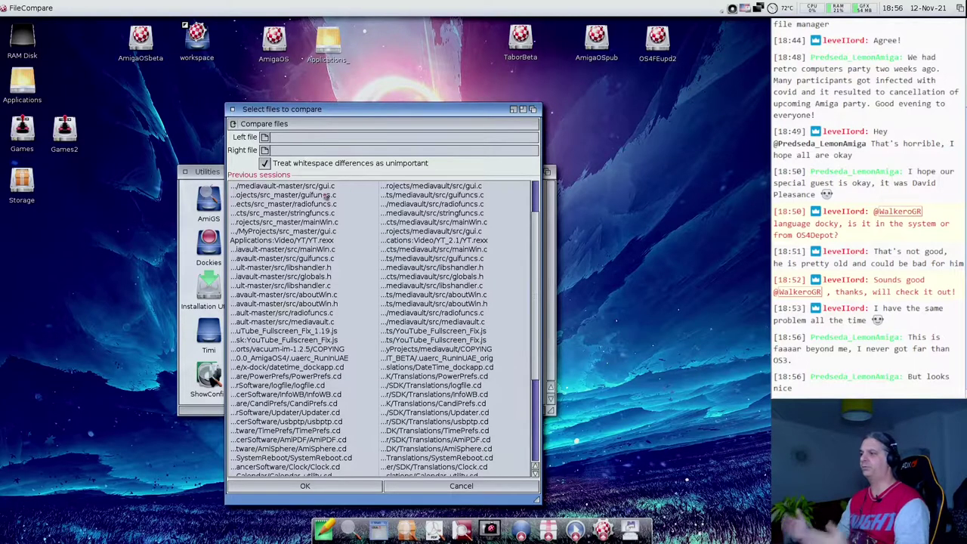
Step: Open the src drawer of the MediaVault project, found under MyProjects in the workspace drawer
{"action": "double_click", "coordinate": [22, 80]}
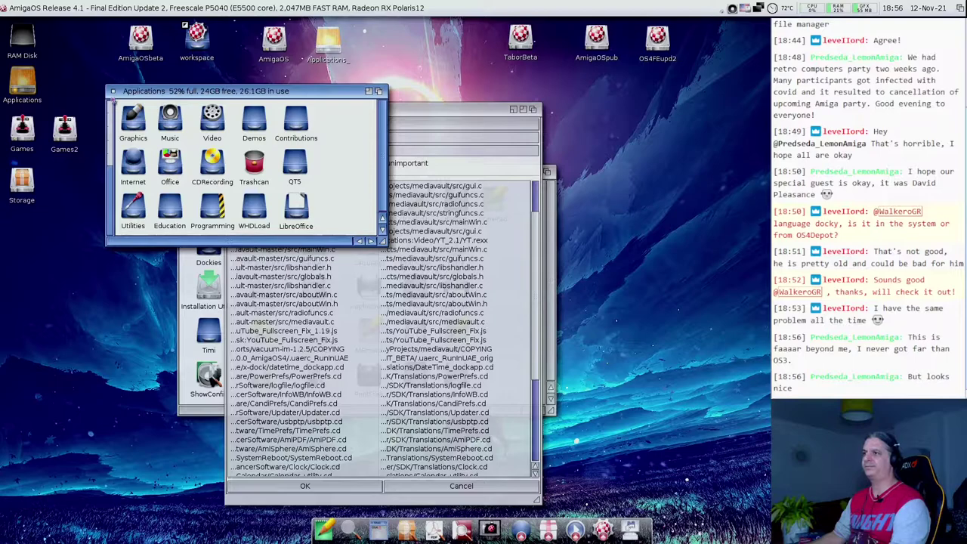
{"action": "left_click", "coordinate": [113, 92]}
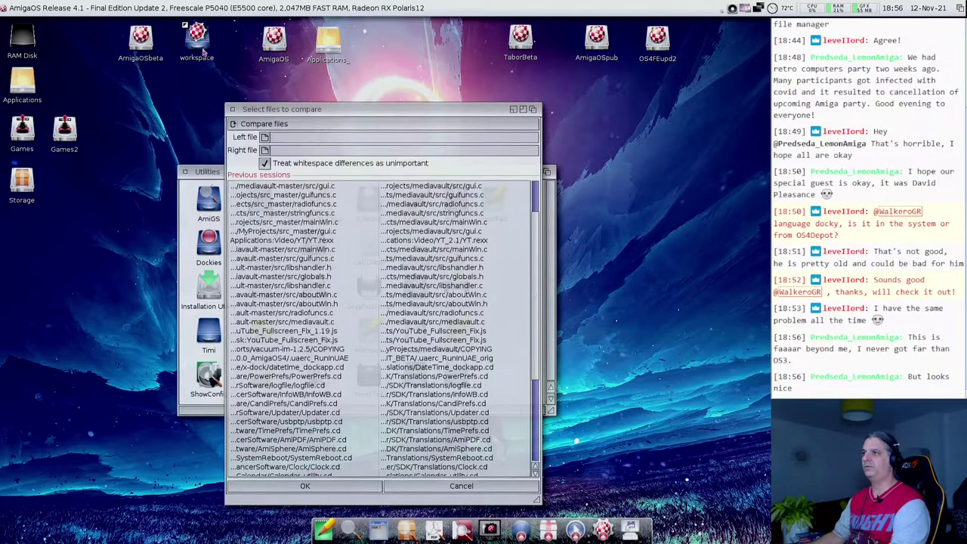
{"action": "double_click", "coordinate": [198, 41]}
{"action": "double_click", "coordinate": [314, 115]}
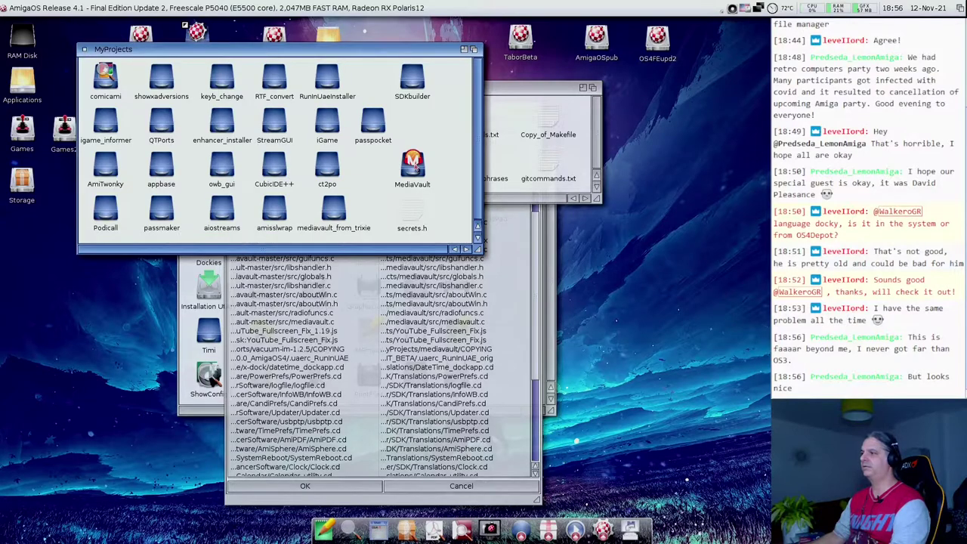
{"action": "double_click", "coordinate": [415, 168]}
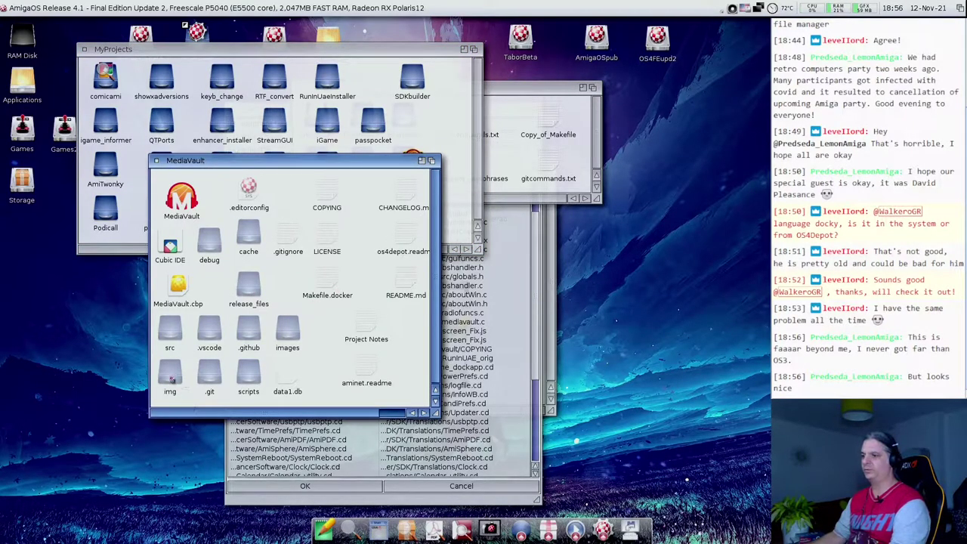
{"action": "double_click", "coordinate": [170, 332]}
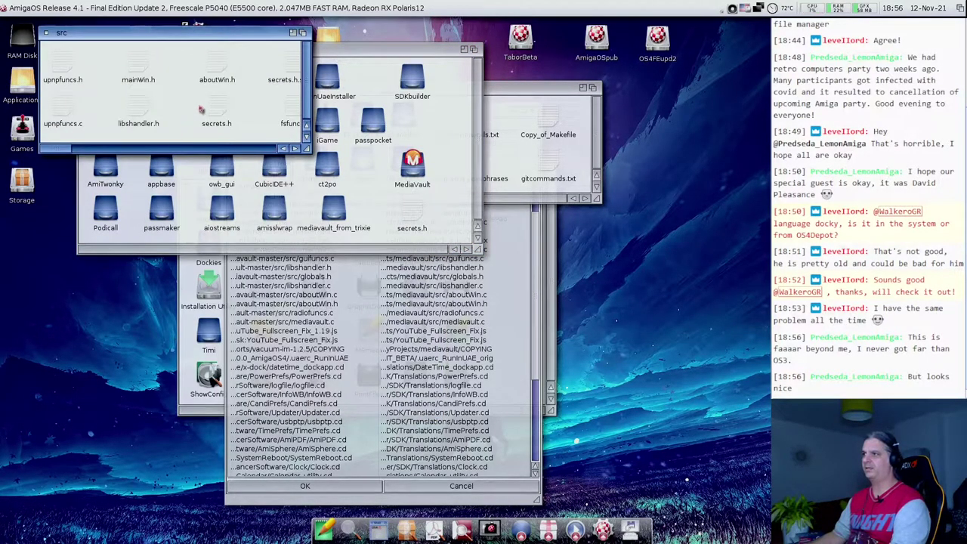
Step: Compare libshandler.h as the left file with mainWin.h as the right file, both from MediaVault's src drawer
{"action": "left_click", "coordinate": [536, 320]}
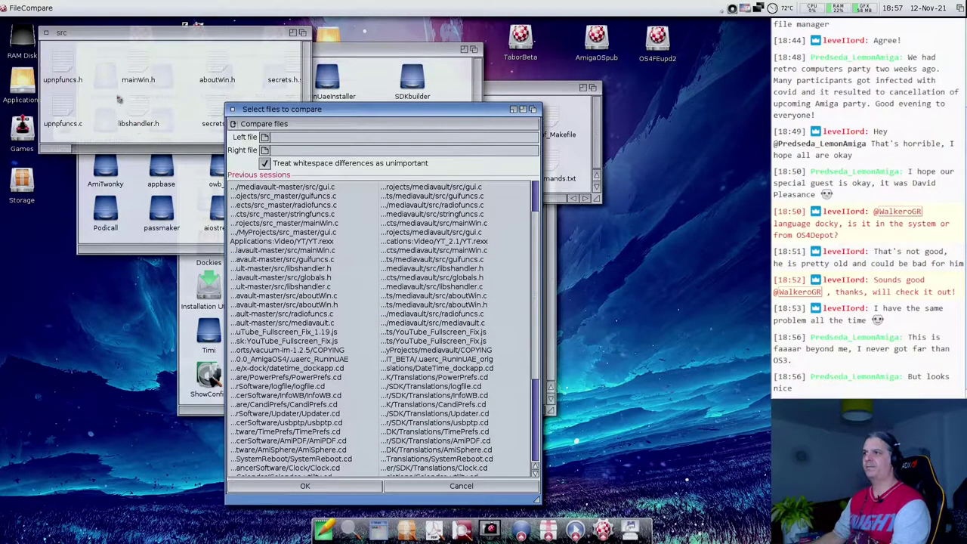
{"action": "left_click_drag", "start_coordinate": [135, 117], "coordinate": [269, 148]}
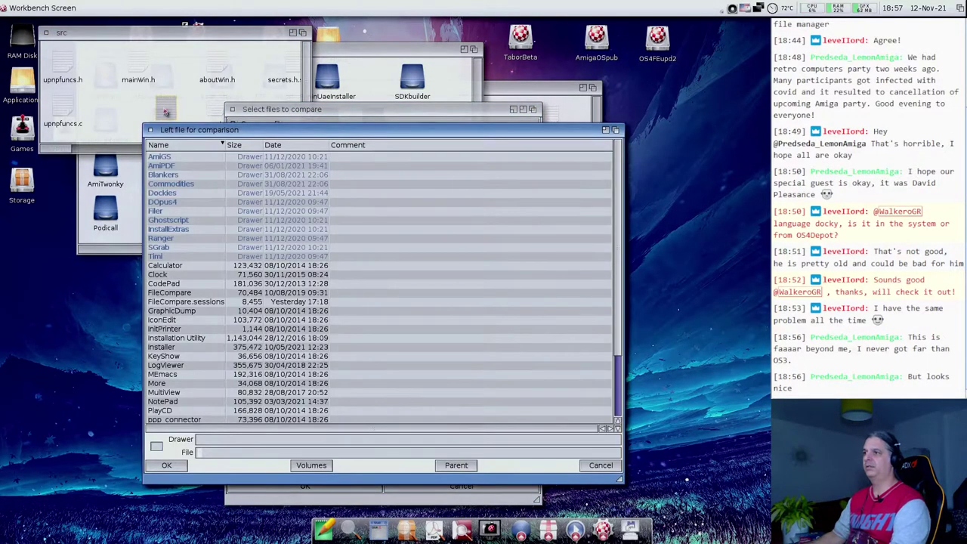
{"action": "left_click", "coordinate": [181, 466]}
{"action": "left_click", "coordinate": [265, 150]}
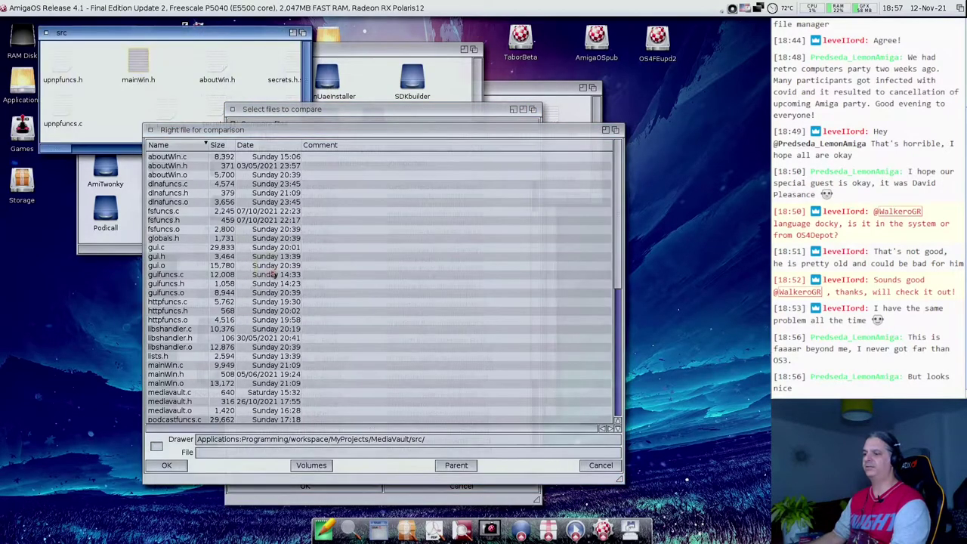
{"action": "left_click", "coordinate": [172, 425]}
{"action": "left_click", "coordinate": [170, 469]}
{"action": "left_click", "coordinate": [305, 486]}
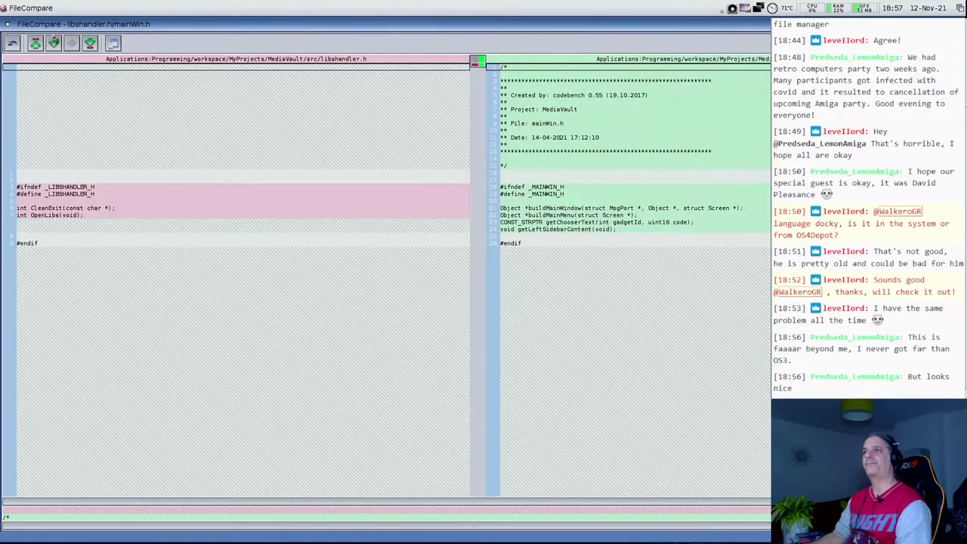
Step: Examine the differences between libshandler.h and mainWin.h line by line, including the #endif, #ifndef and #define lines
{"action": "left_click", "coordinate": [22, 246]}
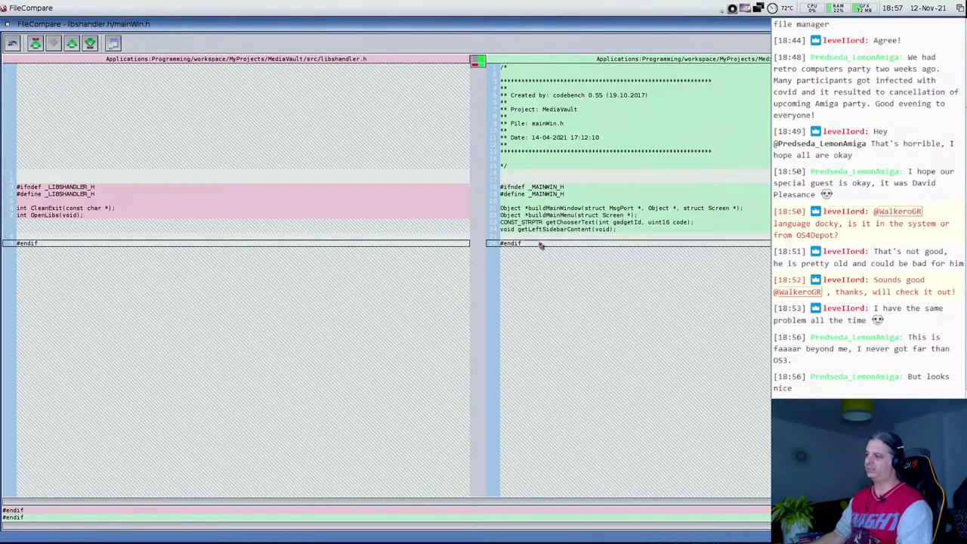
{"action": "left_click", "coordinate": [59, 199]}
{"action": "left_click", "coordinate": [96, 211]}
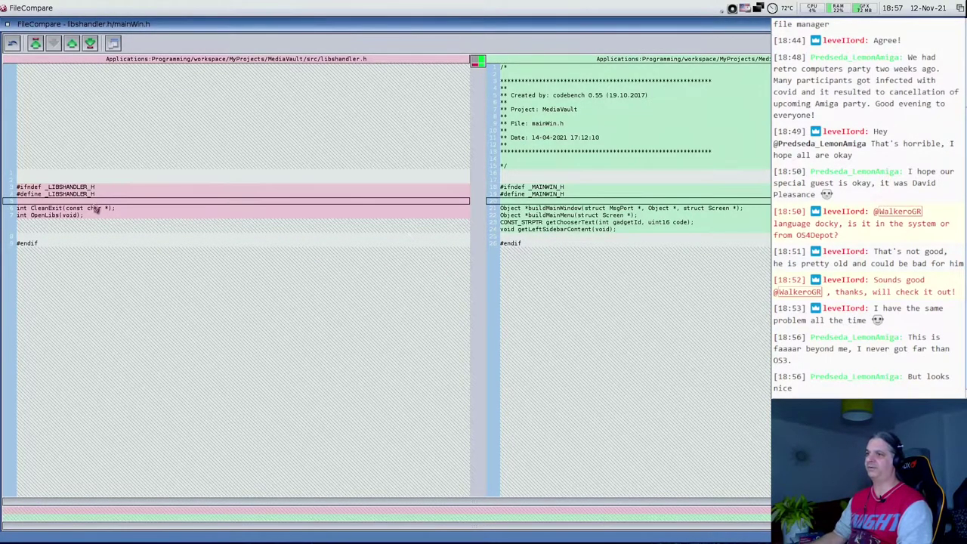
{"action": "left_click", "coordinate": [97, 194]}
{"action": "left_click", "coordinate": [97, 188]}
{"action": "left_click", "coordinate": [97, 194]}
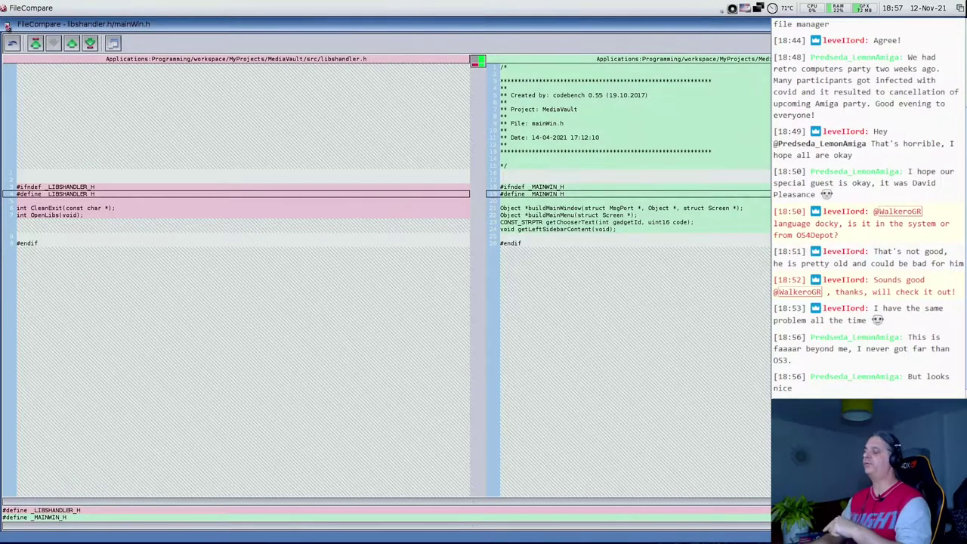
Step: Close the FileCompare comparison and the MyProjects and workspace drawers
{"action": "left_click", "coordinate": [7, 25]}
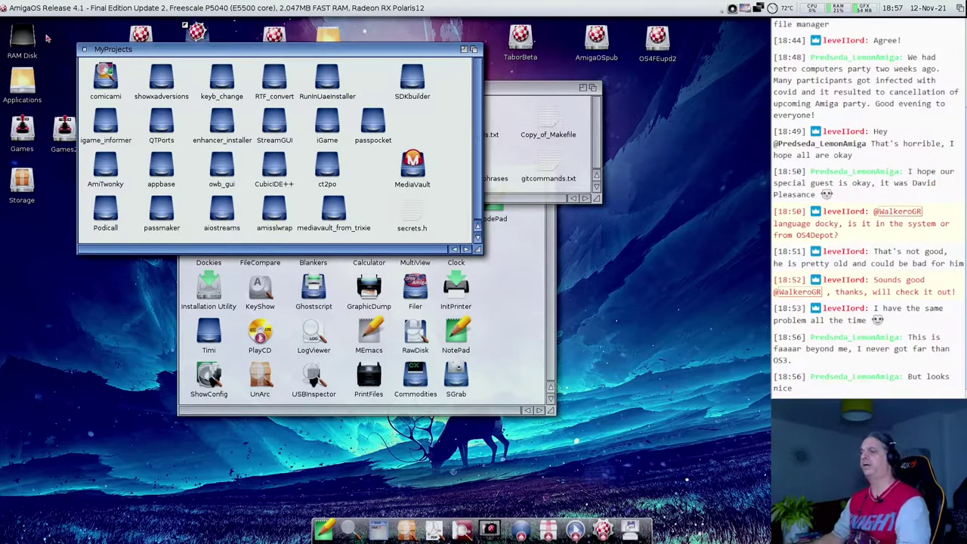
{"action": "left_click", "coordinate": [84, 49]}
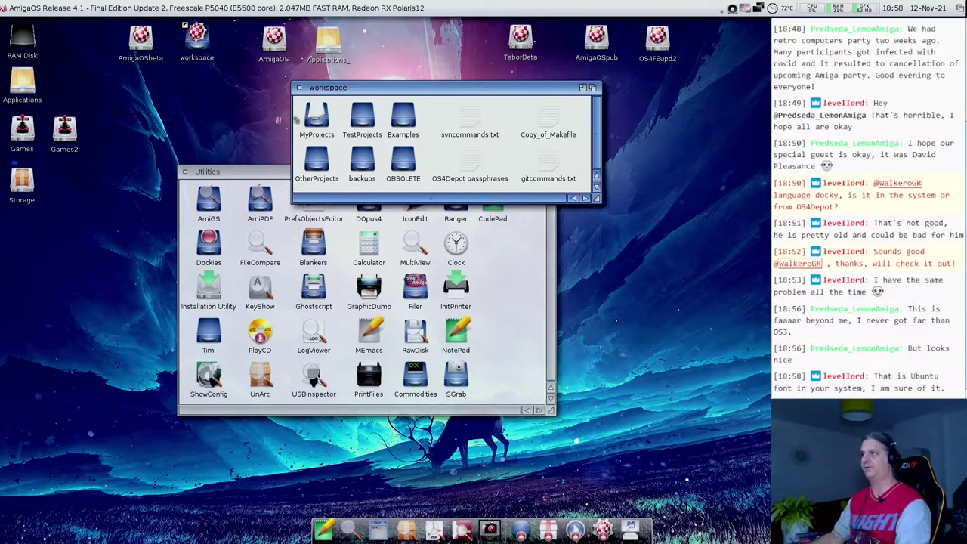
{"action": "left_click", "coordinate": [300, 88]}
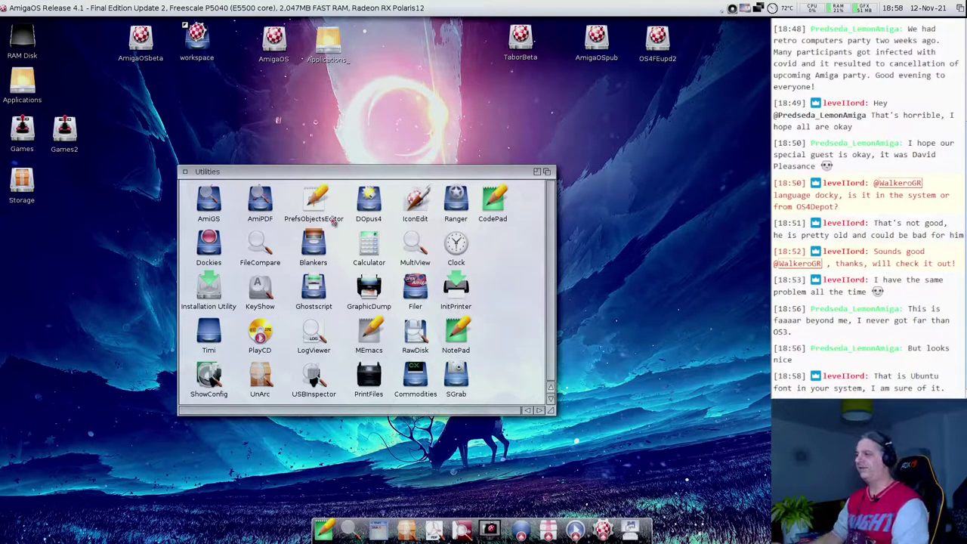
Step: Open the Blankers drawer from Utilities and the ScreenBlanker preferences from the Prefs drawer of AmigaOSbeta
{"action": "left_click_drag", "start_coordinate": [373, 173], "coordinate": [317, 108]}
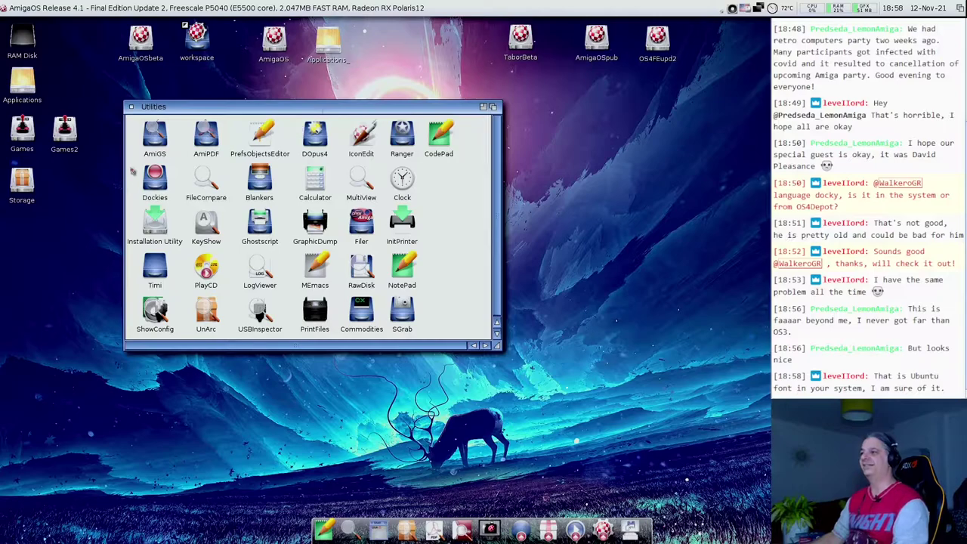
{"action": "double_click", "coordinate": [261, 188]}
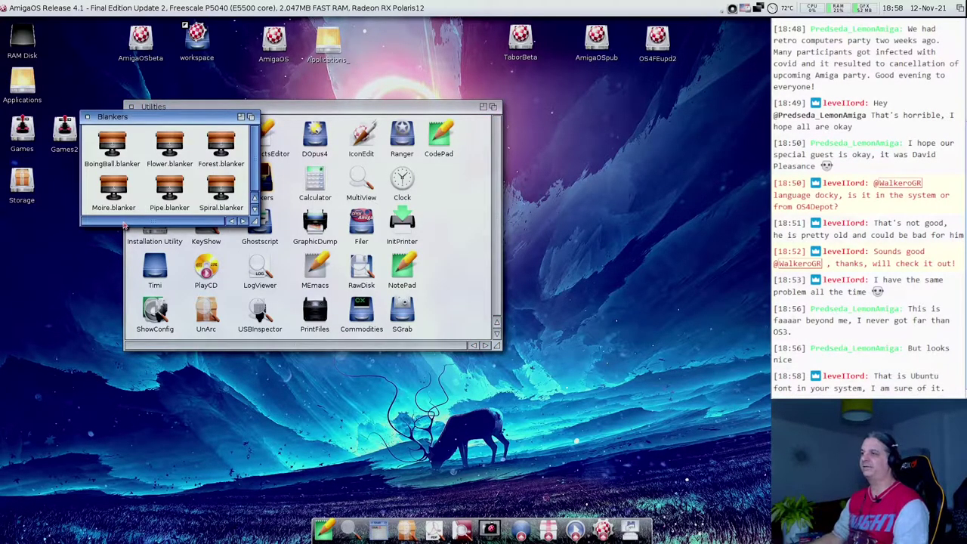
{"action": "double_click", "coordinate": [147, 32]}
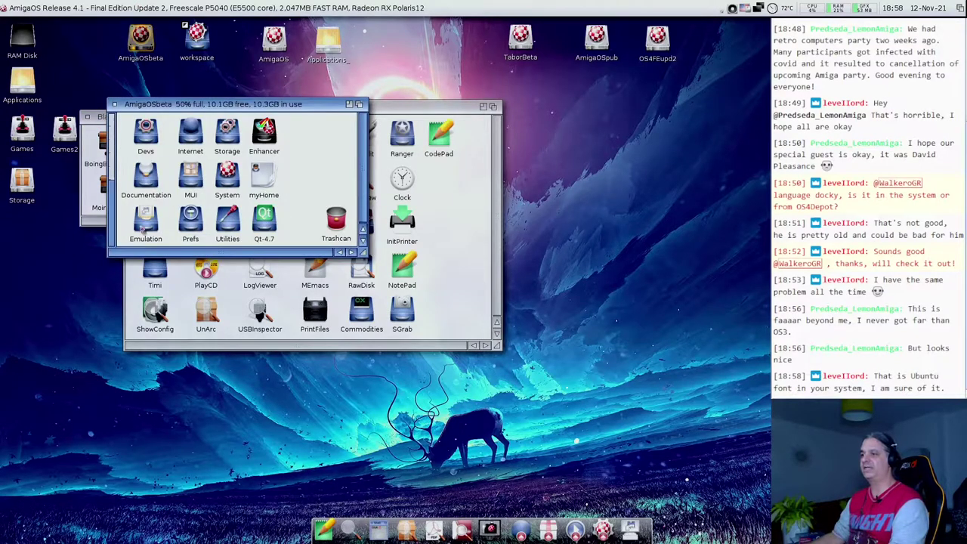
{"action": "double_click", "coordinate": [192, 220]}
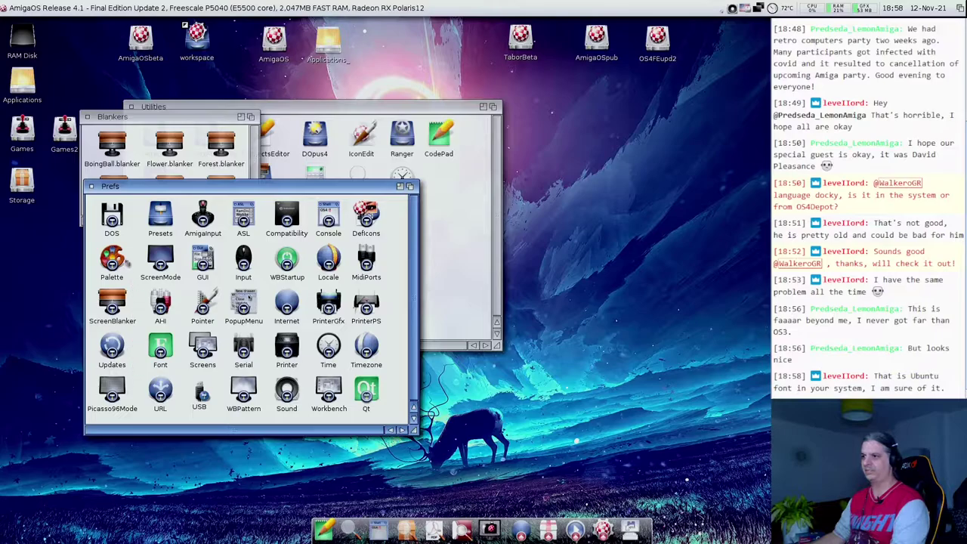
{"action": "double_click", "coordinate": [113, 306]}
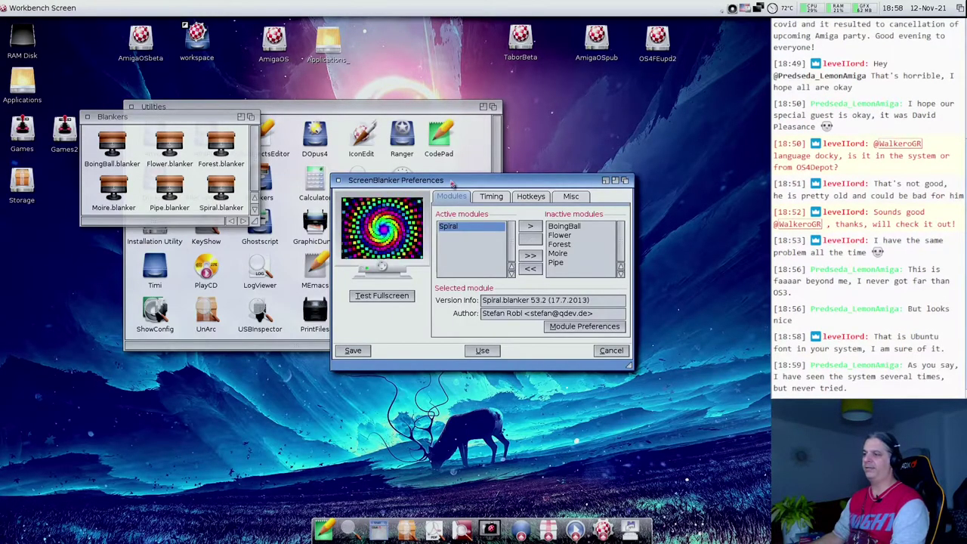
Step: Move the ScreenBlanker Preferences window clear of the Blankers drawer and preview the Spiral module fullscreen
{"action": "left_click_drag", "start_coordinate": [449, 195], "coordinate": [163, 274]}
{"action": "left_click", "coordinate": [167, 151]}
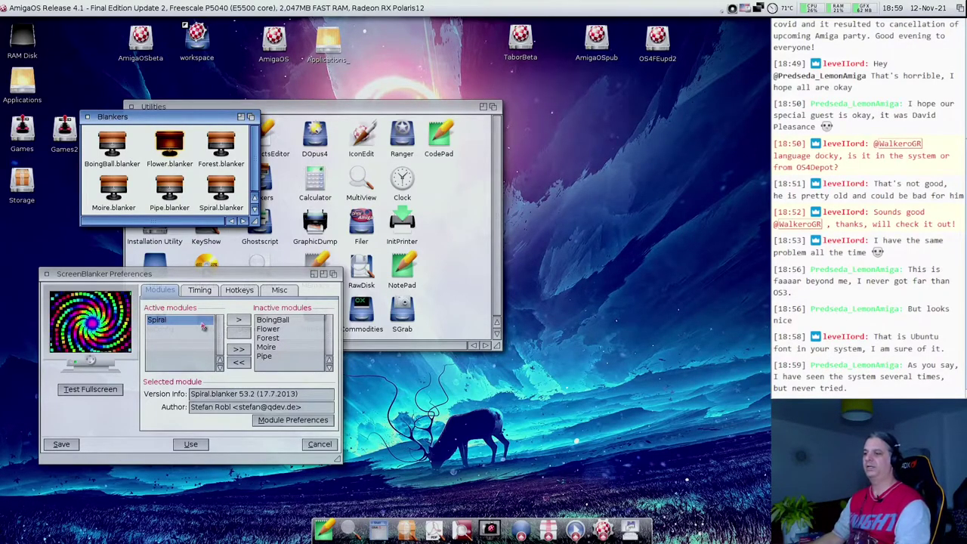
{"action": "left_click", "coordinate": [108, 390]}
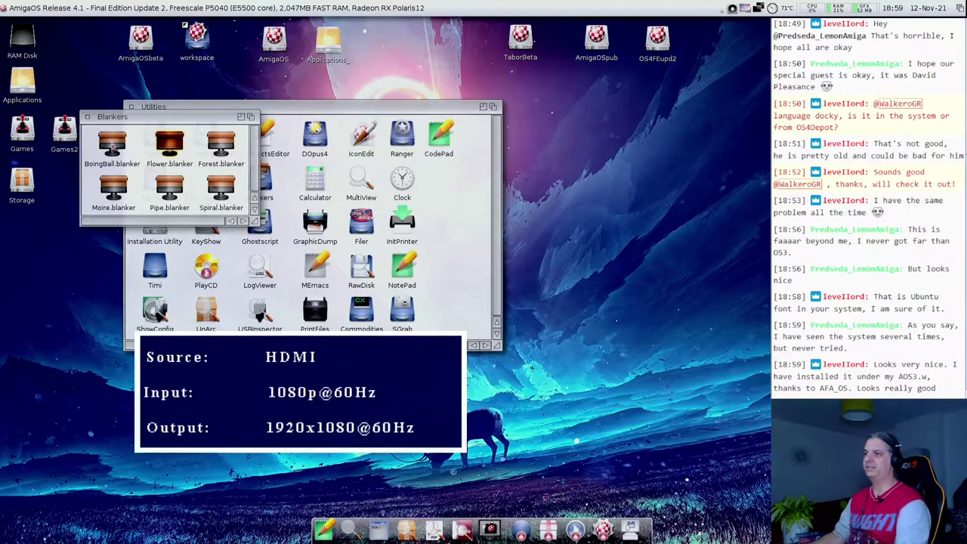
Step: Close the Blankers drawer and shift the Utilities window slightly upward on the desktop
{"action": "left_click_drag", "start_coordinate": [124, 118], "coordinate": [181, 86]}
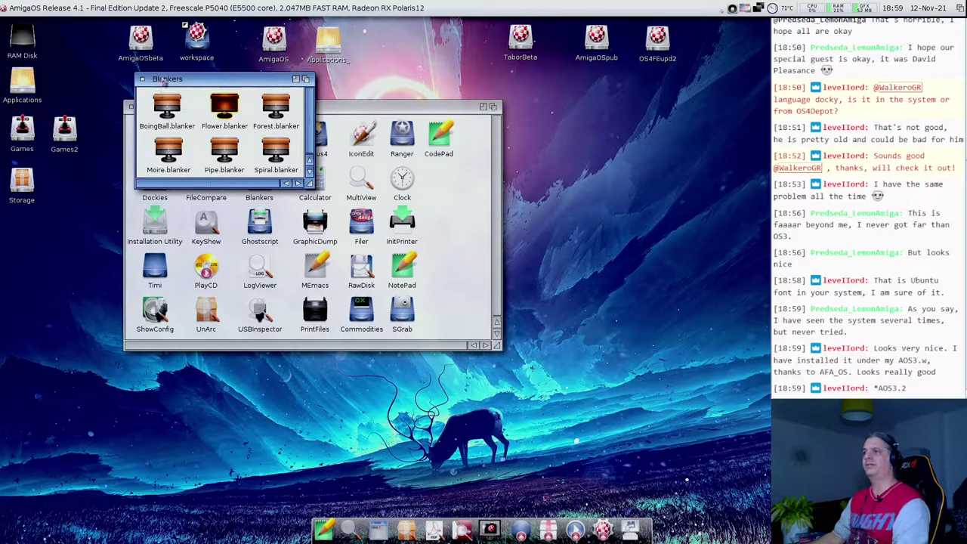
{"action": "left_click_drag", "start_coordinate": [164, 81], "coordinate": [167, 94]}
{"action": "left_click", "coordinate": [145, 91]}
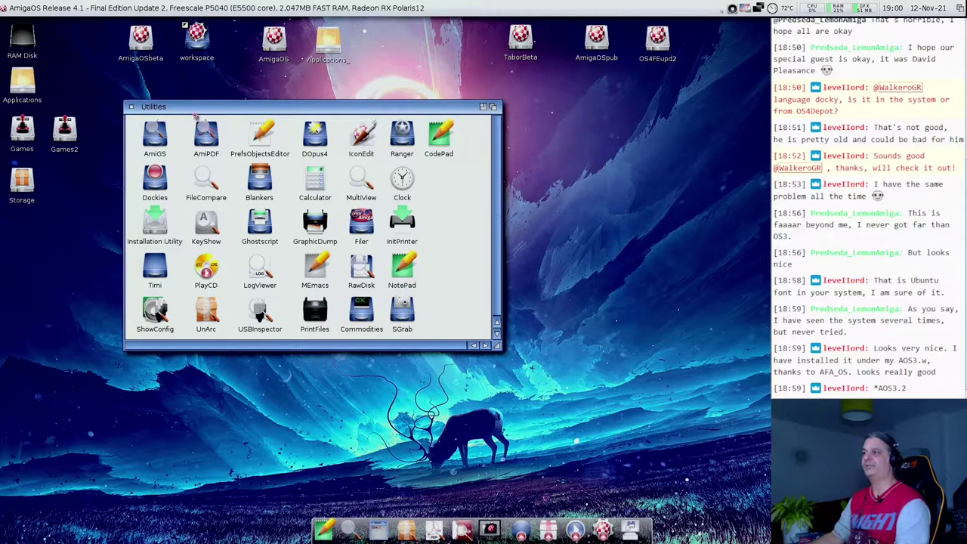
{"action": "left_click_drag", "start_coordinate": [191, 111], "coordinate": [194, 105]}
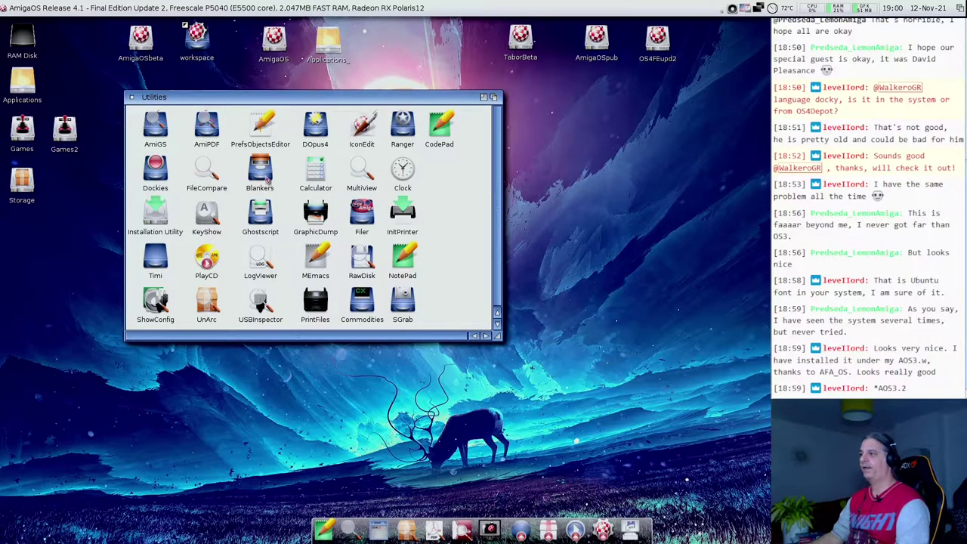
Step: Start Calculator from the Utilities drawer, switch it to Extended mode and reposition its window
{"action": "double_click", "coordinate": [313, 168]}
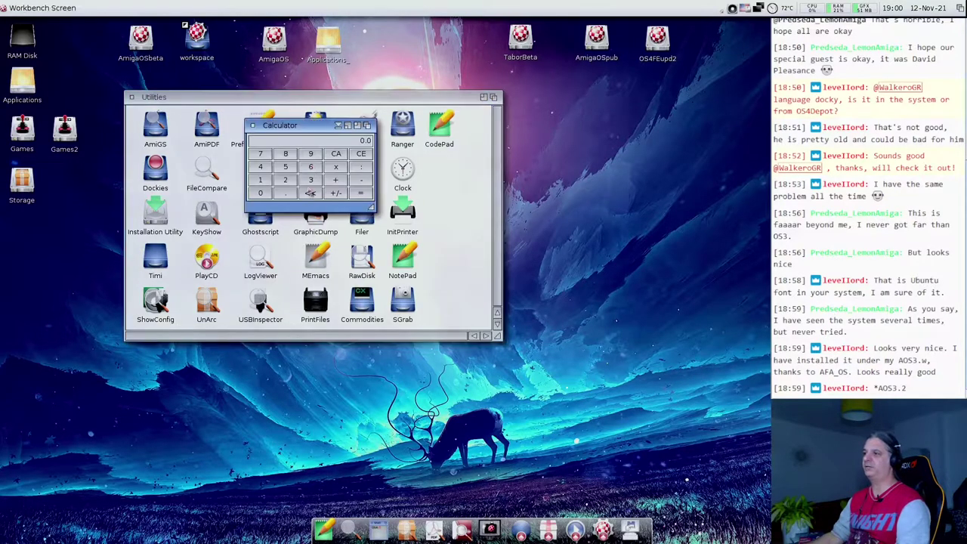
{"action": "left_click_drag", "start_coordinate": [287, 140], "coordinate": [206, 151]}
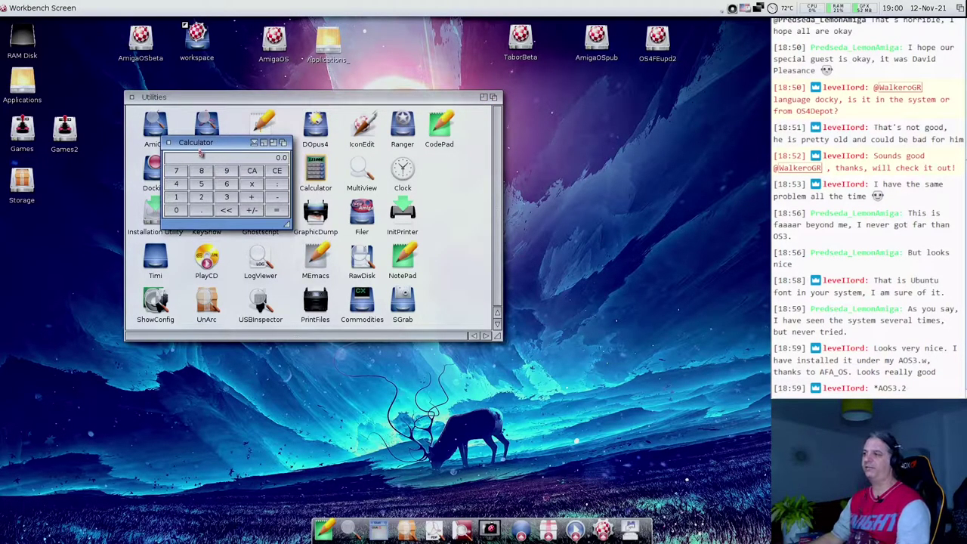
{"action": "right_click", "coordinate": [64, 6]}
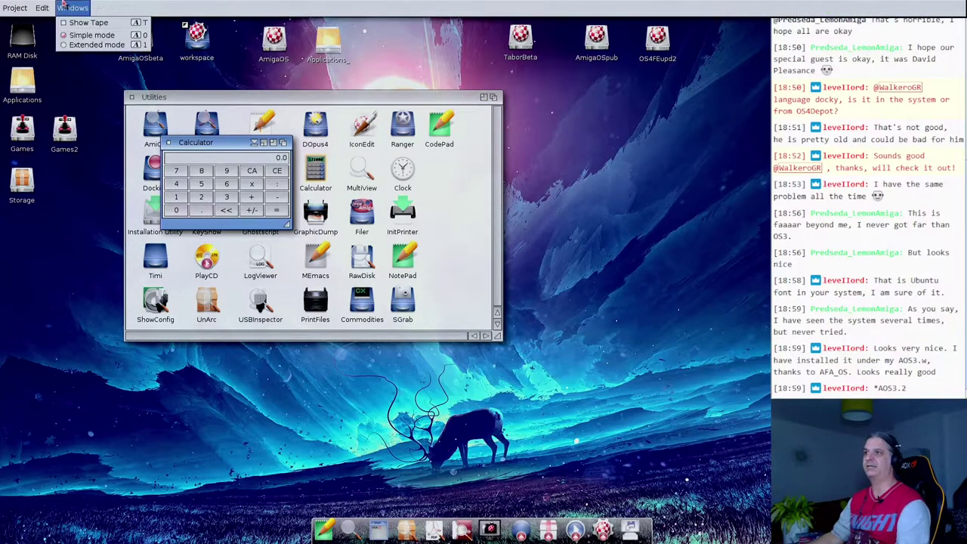
{"action": "left_click", "coordinate": [76, 44]}
{"action": "left_click_drag", "start_coordinate": [287, 149], "coordinate": [220, 129]}
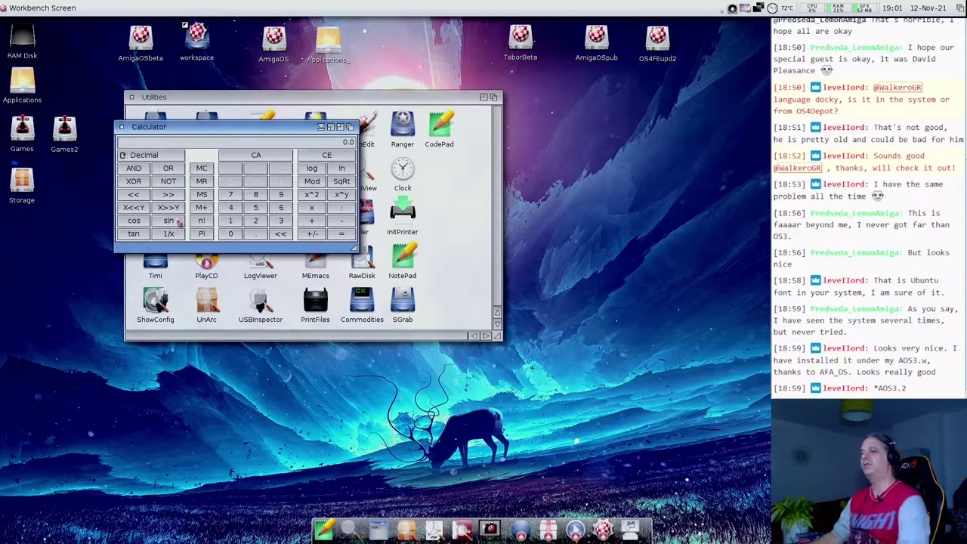
Step: Check the Calculator's number base options, leave it on Decimal and close the Calculator
{"action": "left_click", "coordinate": [141, 156]}
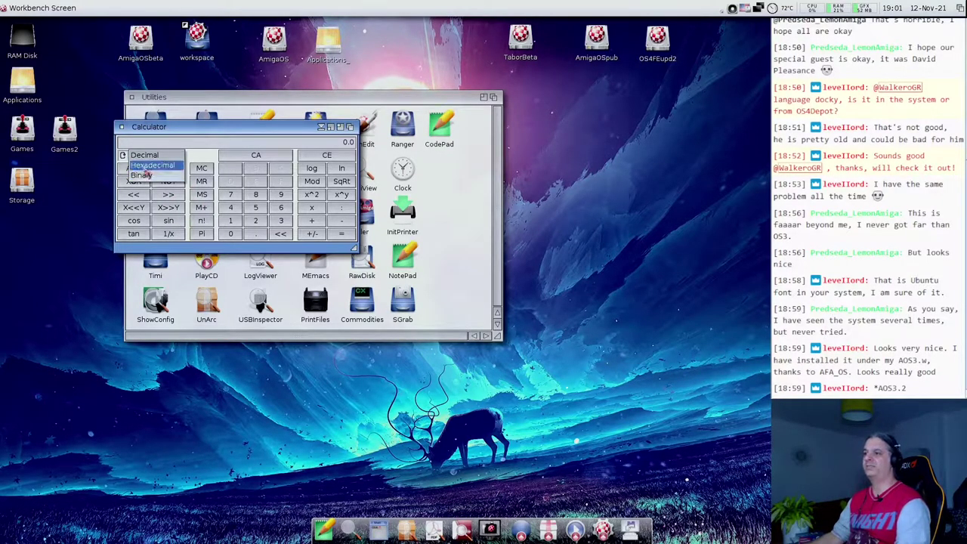
{"action": "left_click", "coordinate": [147, 169]}
{"action": "left_click", "coordinate": [150, 155]}
{"action": "left_click", "coordinate": [155, 148]}
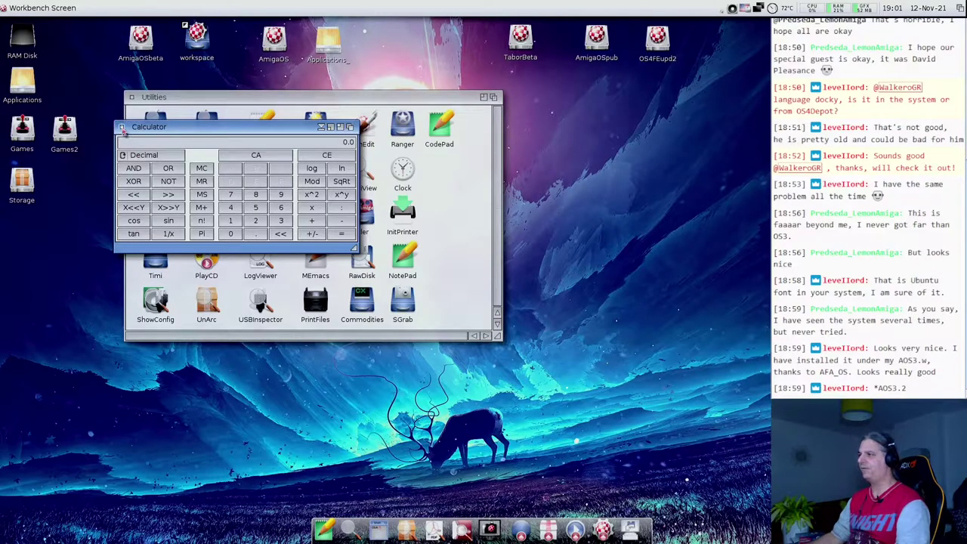
{"action": "left_click", "coordinate": [122, 128]}
Step: Start MultiView and open the image 1920X1080-Wallpaper-102560.jpg from the myHome/pictures drawer
{"action": "double_click", "coordinate": [186, 28]}
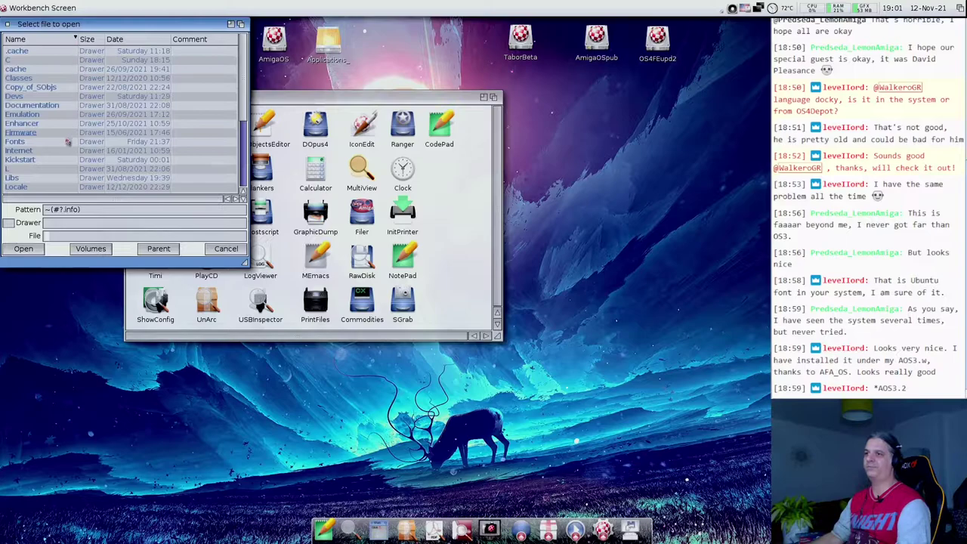
{"action": "scroll", "coordinate": [69, 143], "scroll_direction": "down", "scroll_amount": 3}
{"action": "scroll", "coordinate": [56, 143], "scroll_direction": "down", "scroll_amount": 1}
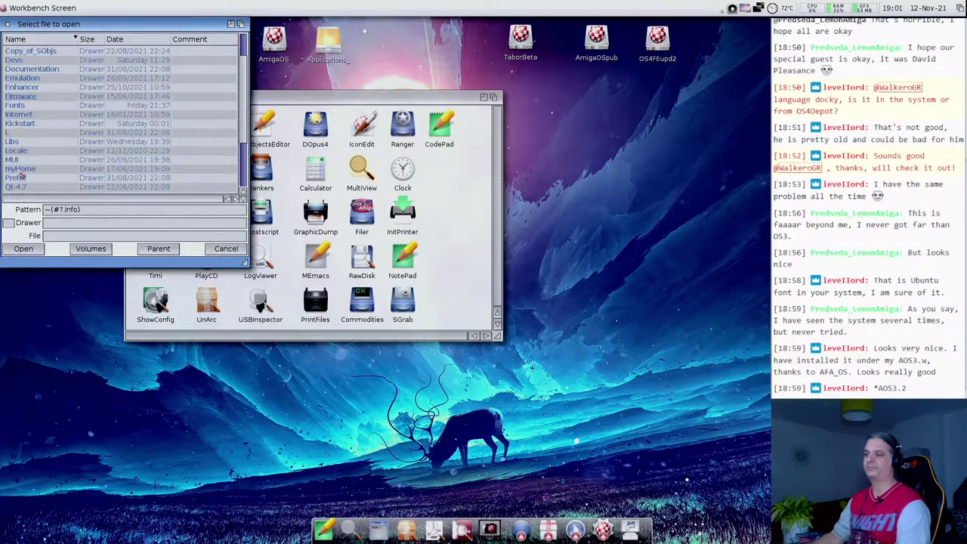
{"action": "left_click", "coordinate": [21, 170]}
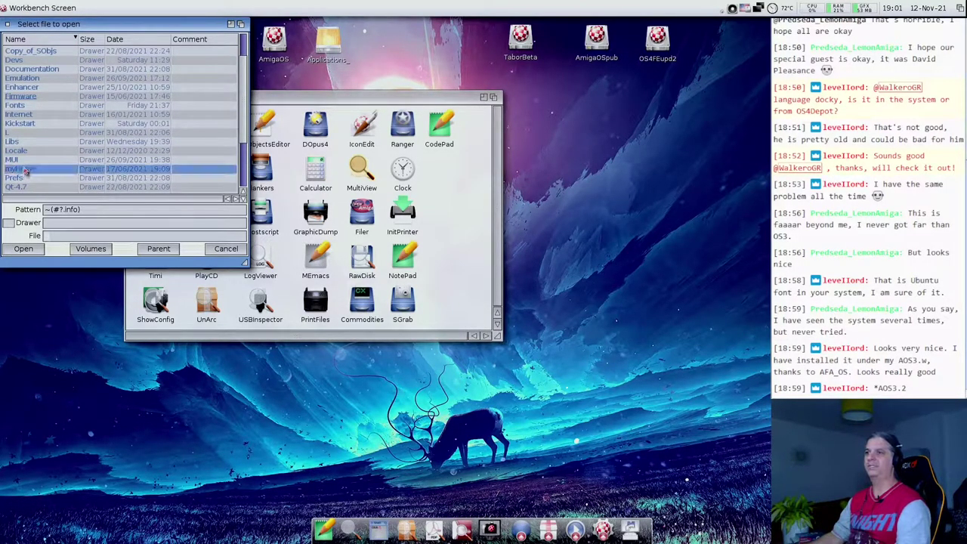
{"action": "double_click", "coordinate": [22, 78]}
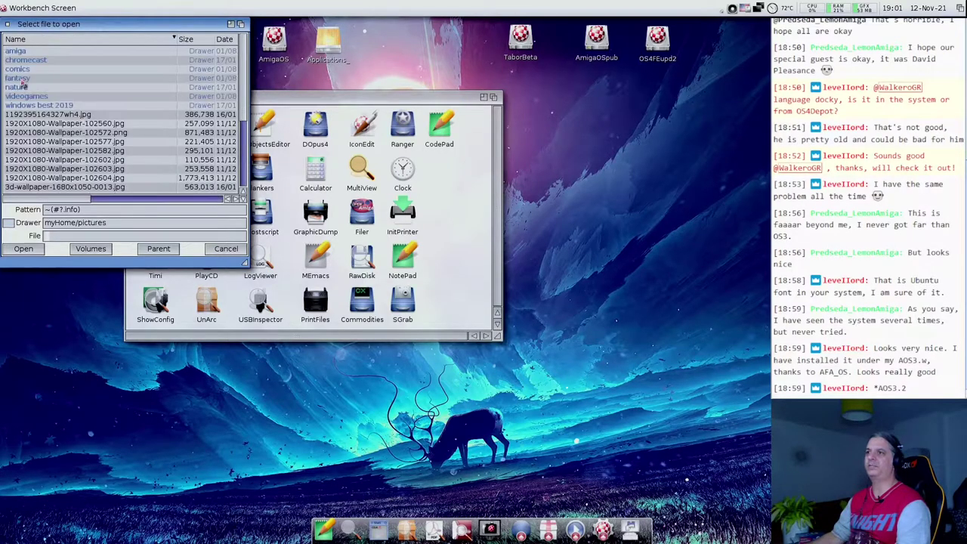
{"action": "double_click", "coordinate": [30, 124]}
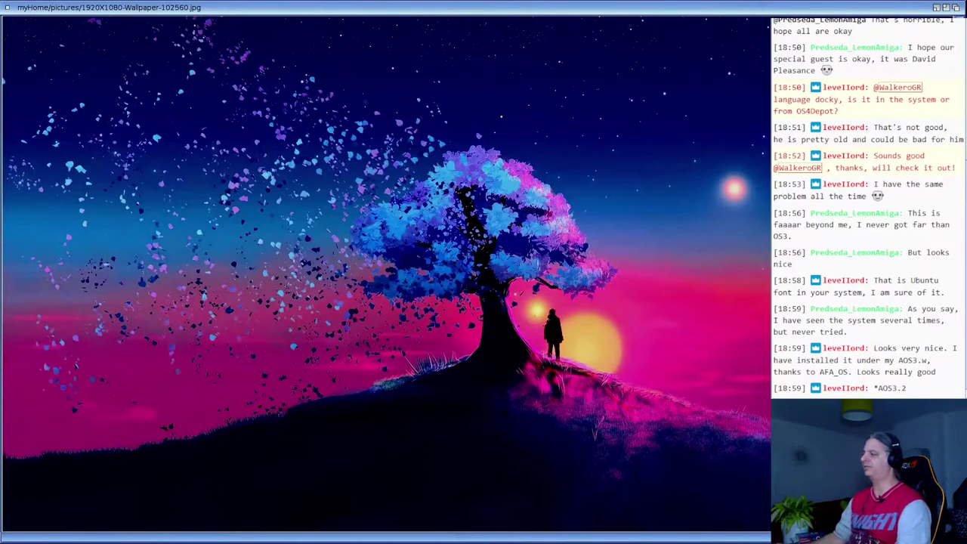
Step: Shrink the MultiView window, look over the wallpaper's tree and figure, reposition the window and close the image
{"action": "left_click_drag", "start_coordinate": [766, 537], "coordinate": [423, 387]}
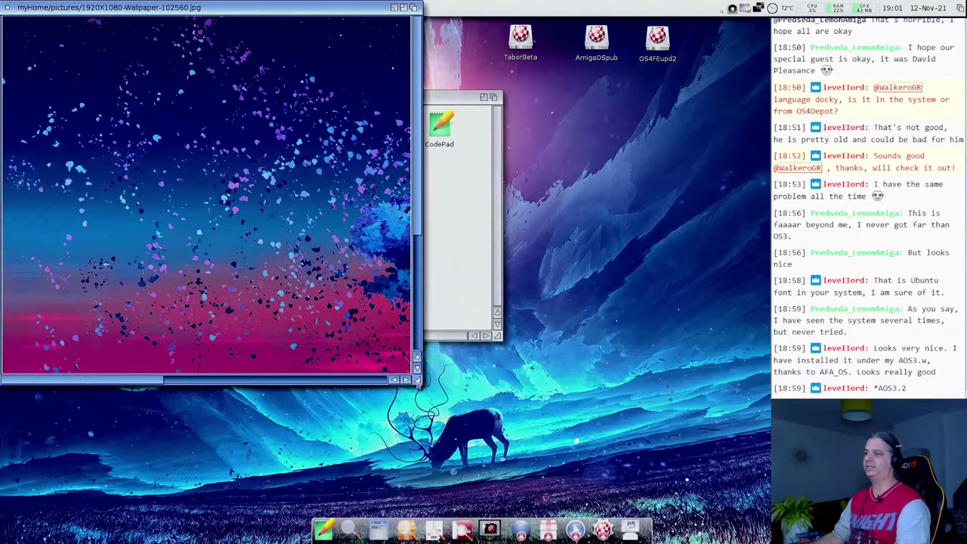
{"action": "left_click_drag", "start_coordinate": [123, 384], "coordinate": [228, 386]}
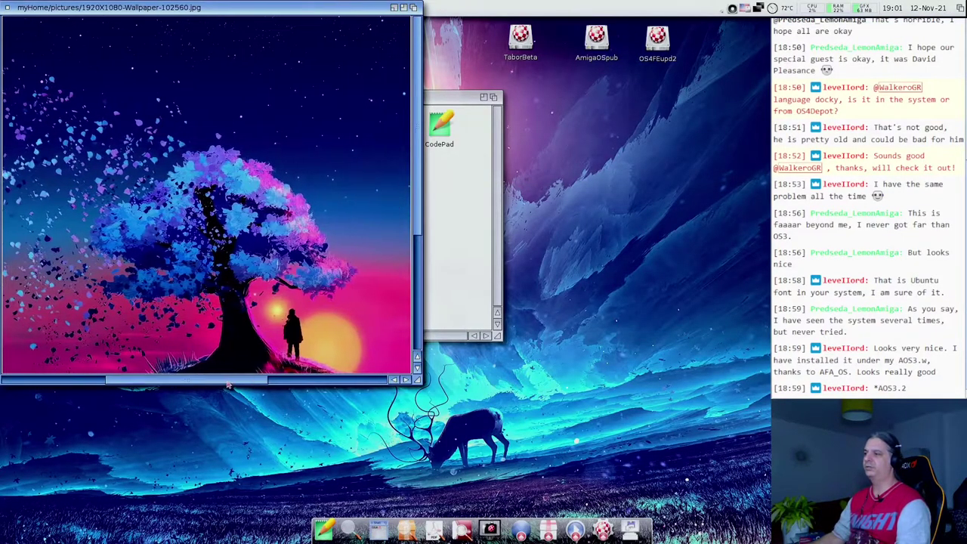
{"action": "left_click", "coordinate": [417, 232]}
{"action": "left_click_drag", "start_coordinate": [418, 232], "coordinate": [416, 296]}
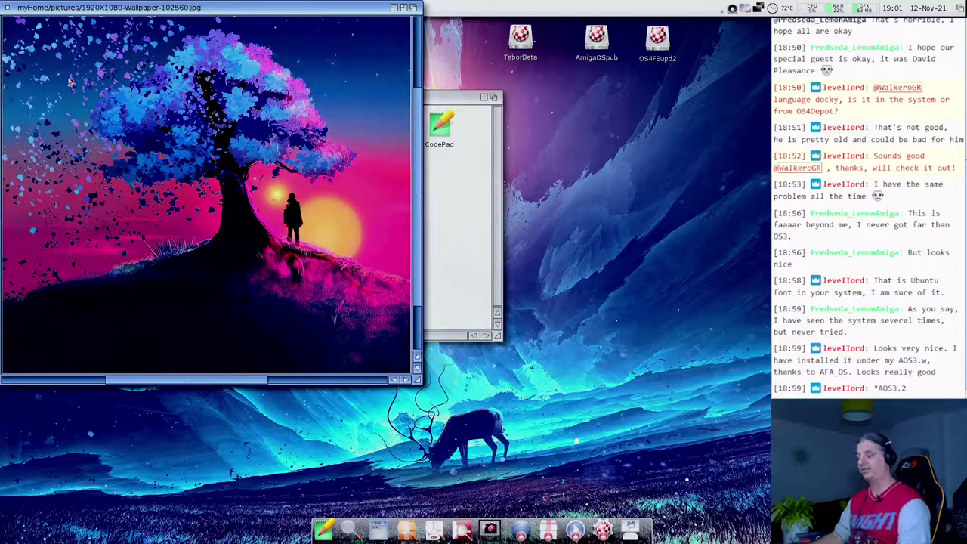
{"action": "mouse_move", "coordinate": [56, 7]}
{"action": "left_mouse_down"}
{"action": "mouse_move", "coordinate": [134, 42]}
{"action": "mouse_move", "coordinate": [255, 65]}
{"action": "mouse_move", "coordinate": [187, 100]}
{"action": "left_mouse_up"}
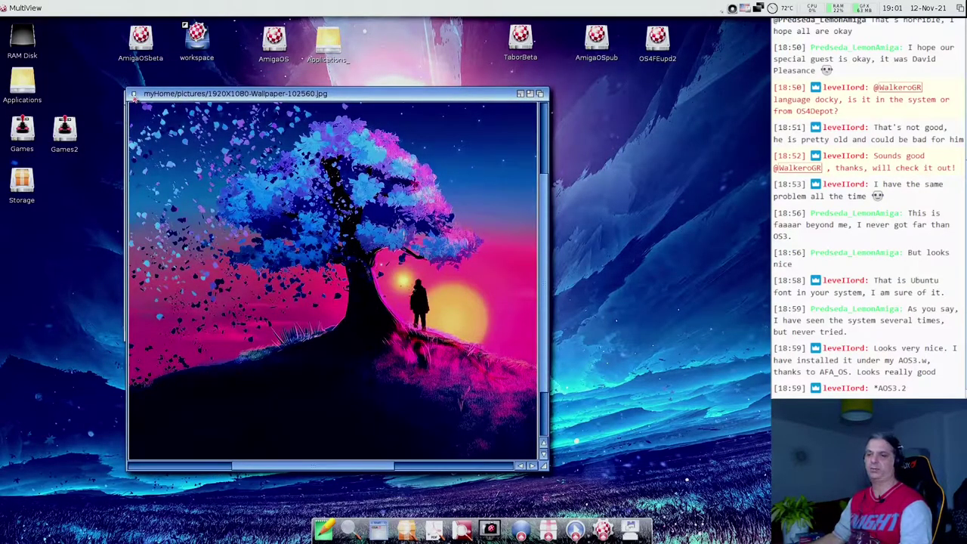
{"action": "left_click", "coordinate": [133, 95]}
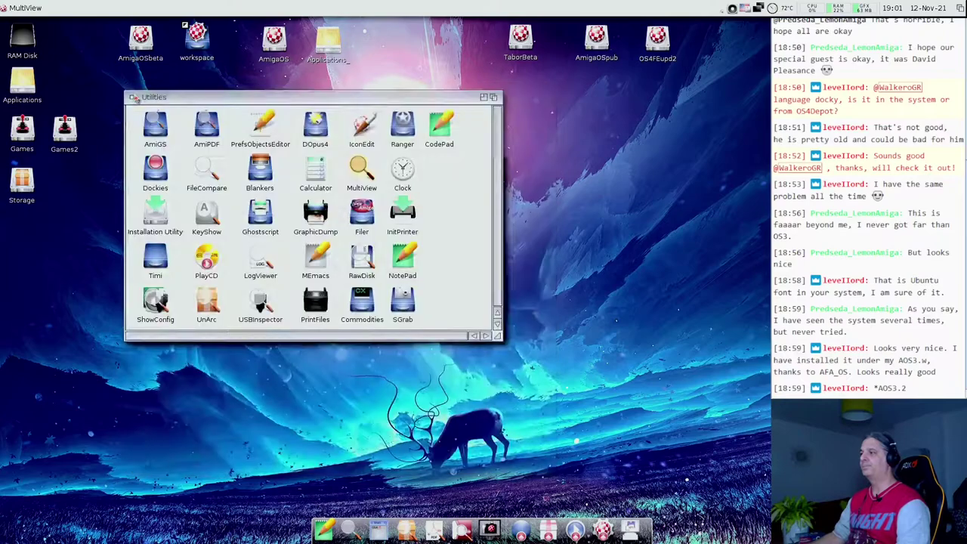
Step: Start Clock from the Utilities drawer, shrink its window and change the display to Digital
{"action": "double_click", "coordinate": [395, 184]}
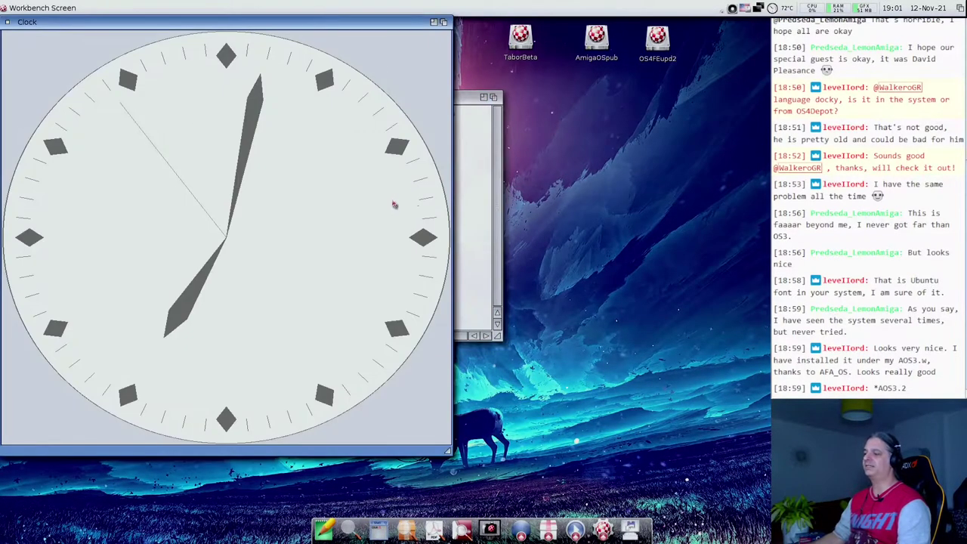
{"action": "left_click_drag", "start_coordinate": [449, 456], "coordinate": [289, 345]}
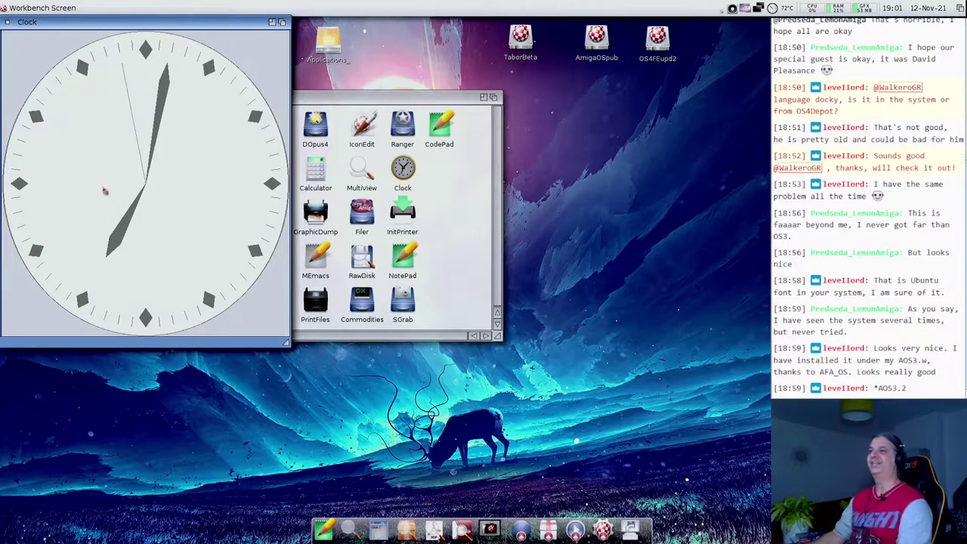
{"action": "right_click", "coordinate": [21, 15]}
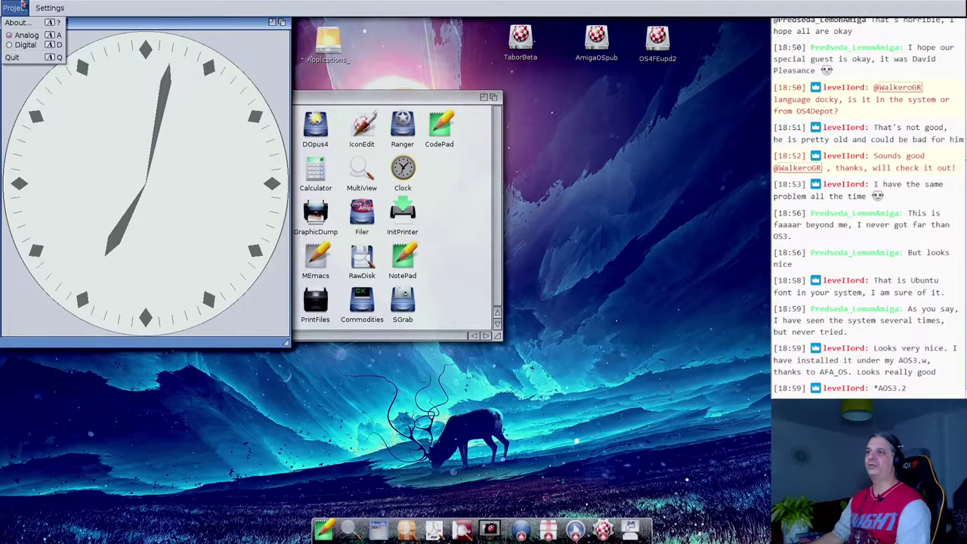
{"action": "left_click", "coordinate": [25, 45]}
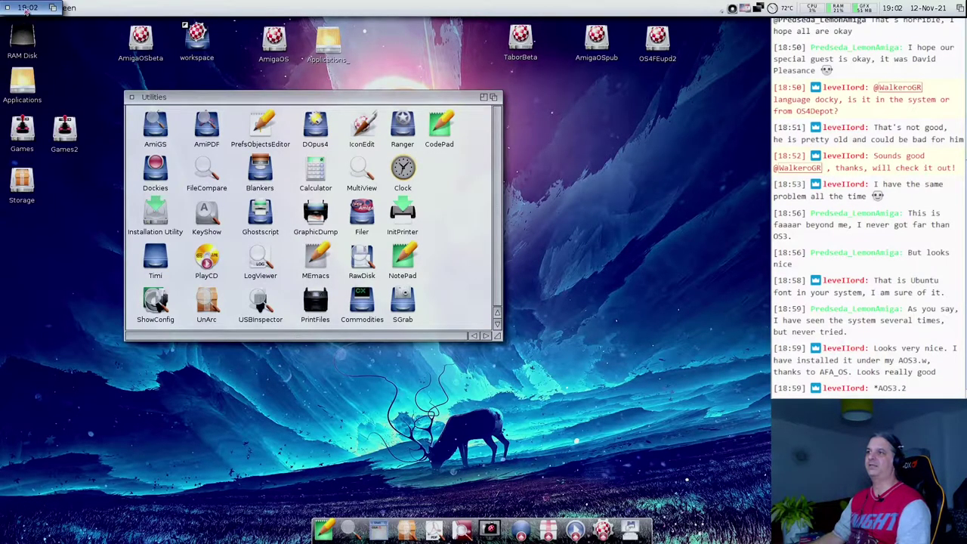
Step: Look through the digital Clock's settings, including the Digital Format and alarm options, and close the Clock
{"action": "right_click", "coordinate": [75, 33]}
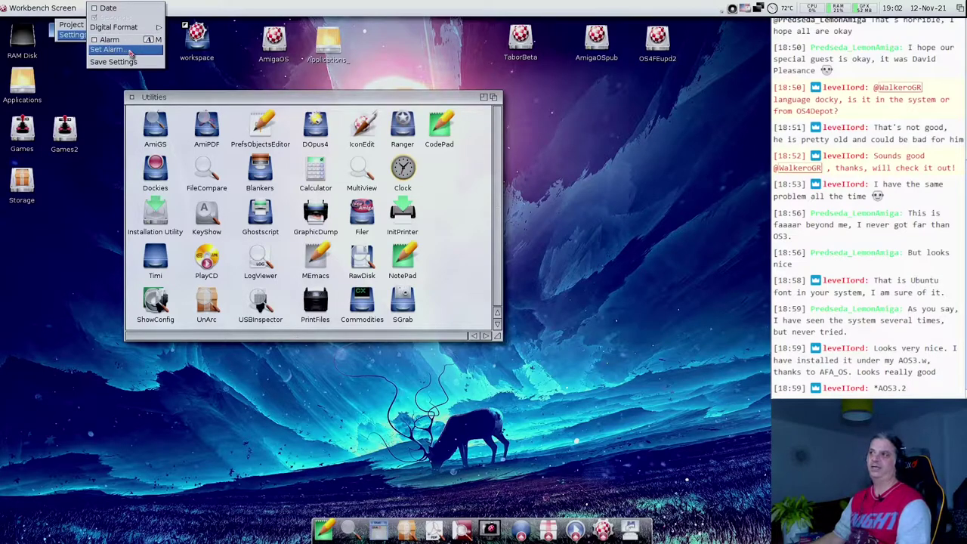
{"action": "right_click", "coordinate": [108, 99]}
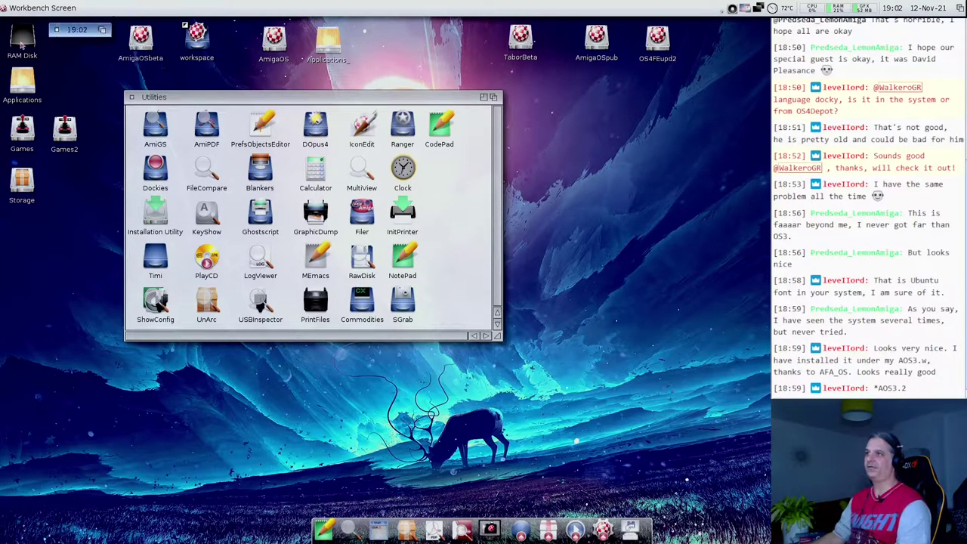
{"action": "left_click", "coordinate": [58, 31]}
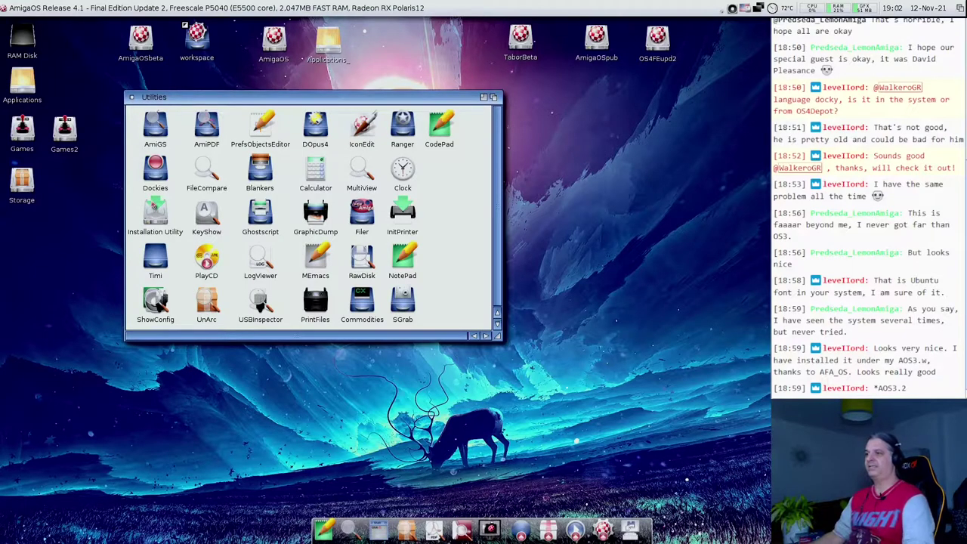
Step: Try to start Installation Utility directly from the Utilities drawer and quit it
{"action": "double_click", "coordinate": [155, 212]}
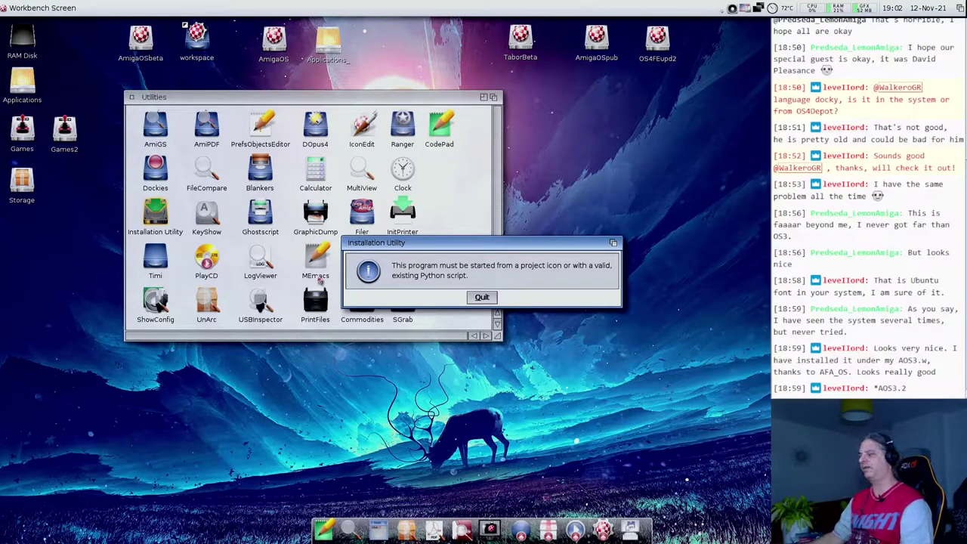
{"action": "left_click", "coordinate": [481, 298]}
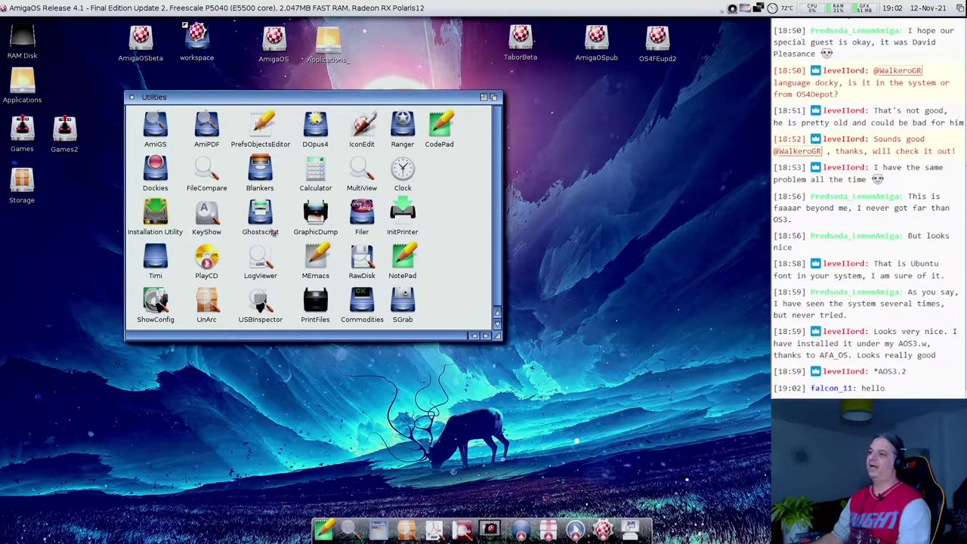
Step: Open the MyProjects drawer inside workspace, look over its project drawers and close it
{"action": "left_click", "coordinate": [174, 217]}
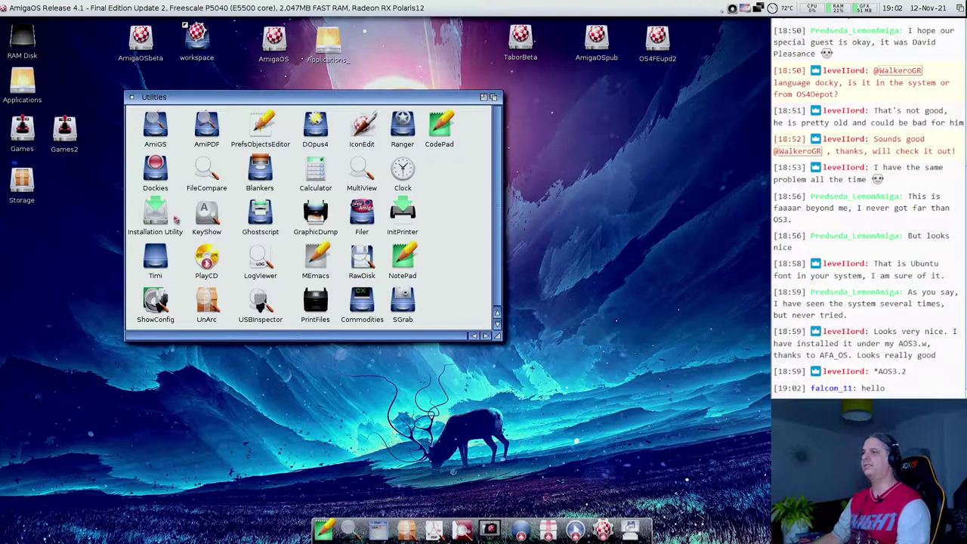
{"action": "double_click", "coordinate": [191, 43]}
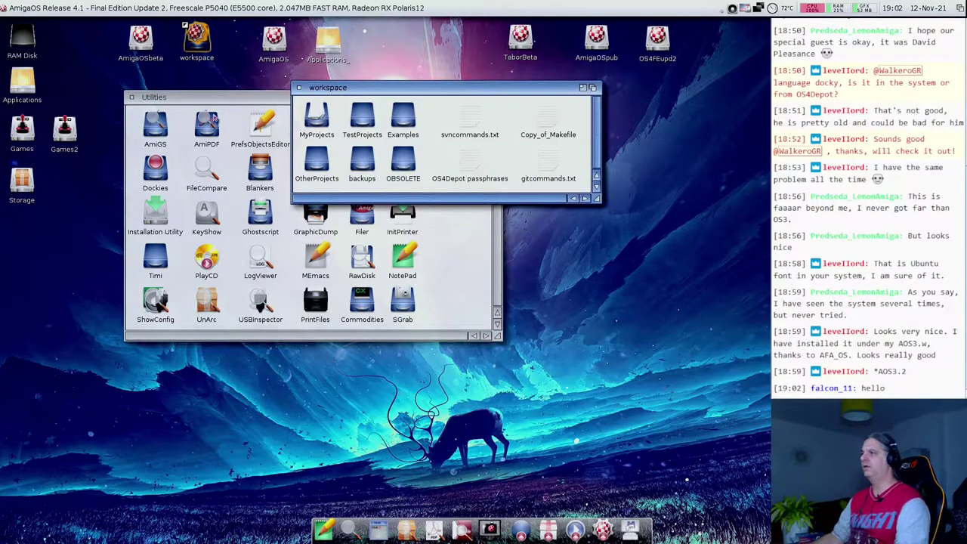
{"action": "double_click", "coordinate": [314, 132]}
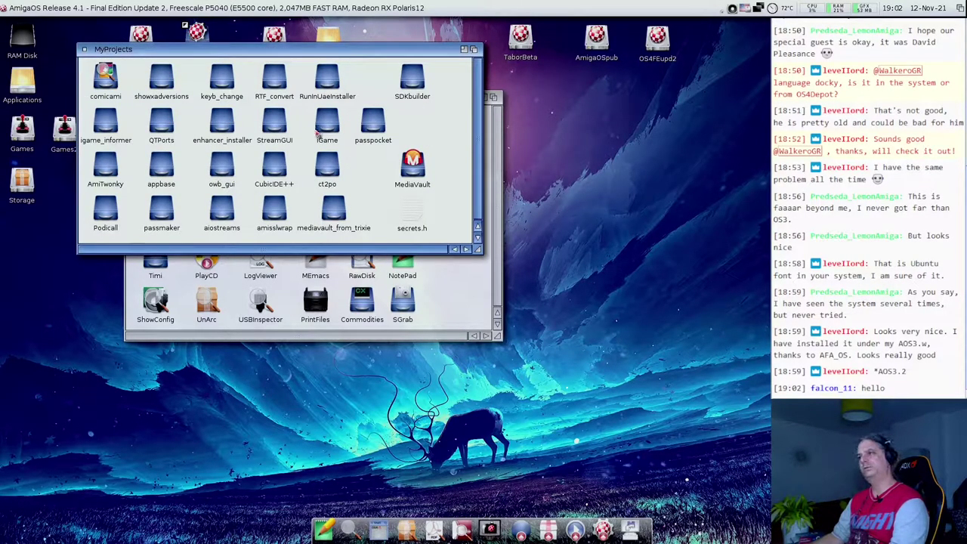
{"action": "left_click_drag", "start_coordinate": [195, 53], "coordinate": [205, 93]}
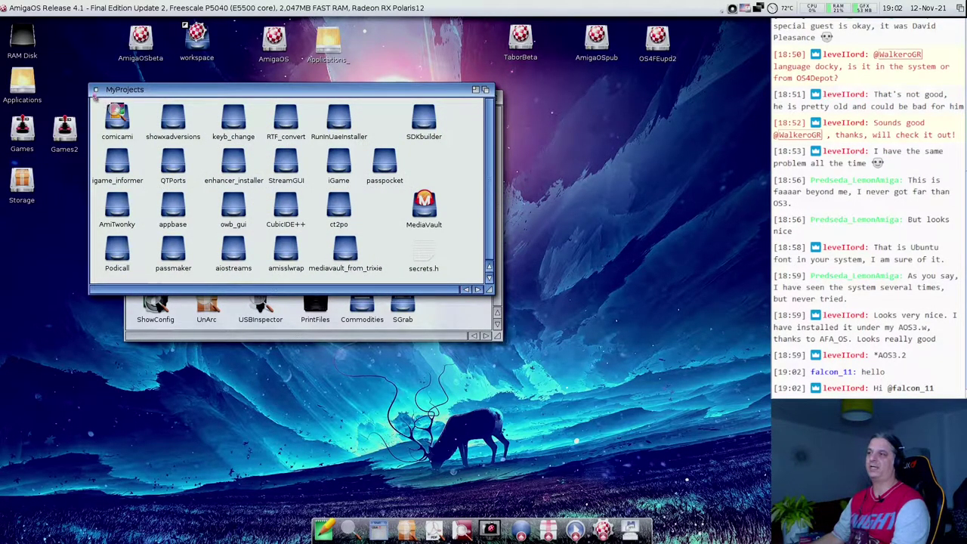
{"action": "left_click", "coordinate": [96, 90]}
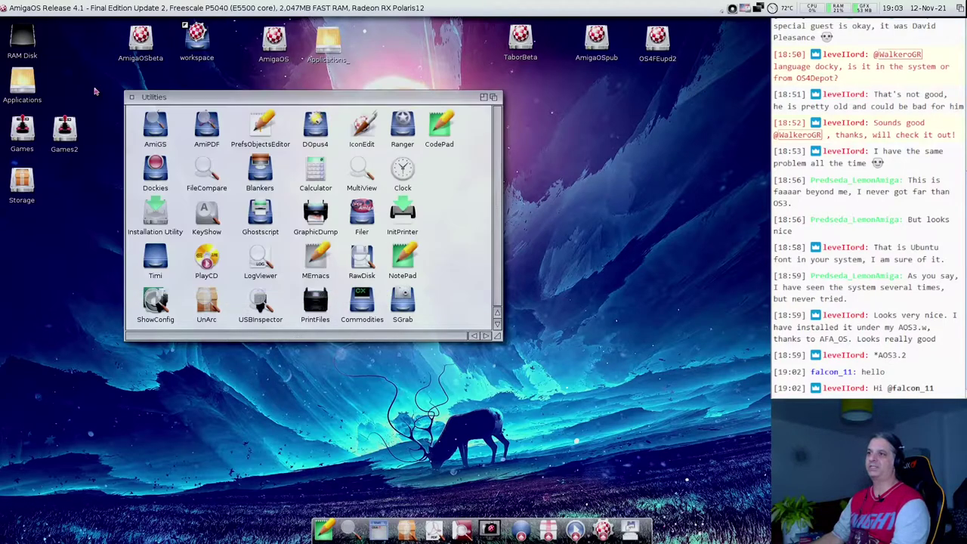
Step: Start the AmigaOS 4.1 Final Edition Update 2 installation from the AmigaOS4.1FEupd2 drawer in the Games volume's AmigaOS4.1FE-updates drawer
{"action": "double_click", "coordinate": [22, 130]}
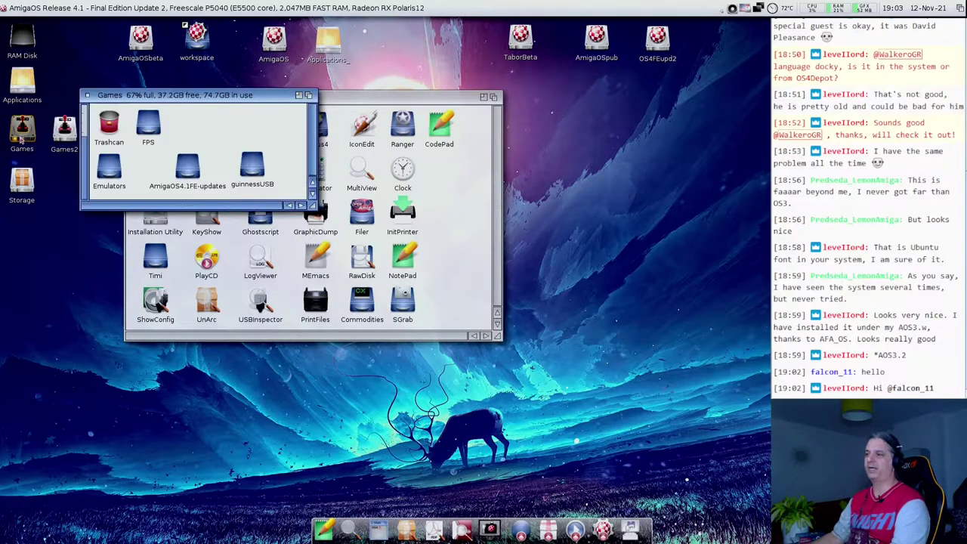
{"action": "double_click", "coordinate": [187, 172]}
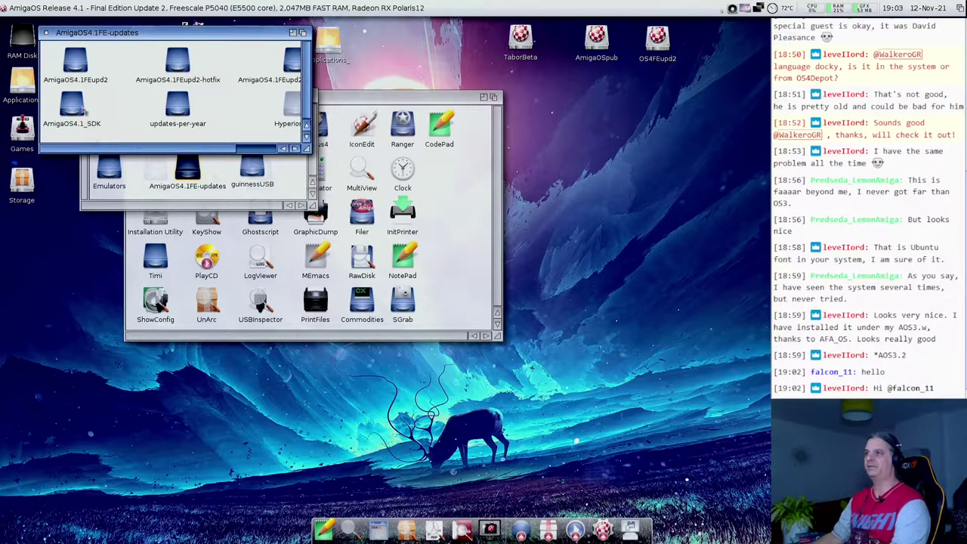
{"action": "left_click", "coordinate": [77, 55]}
{"action": "double_click", "coordinate": [77, 55]}
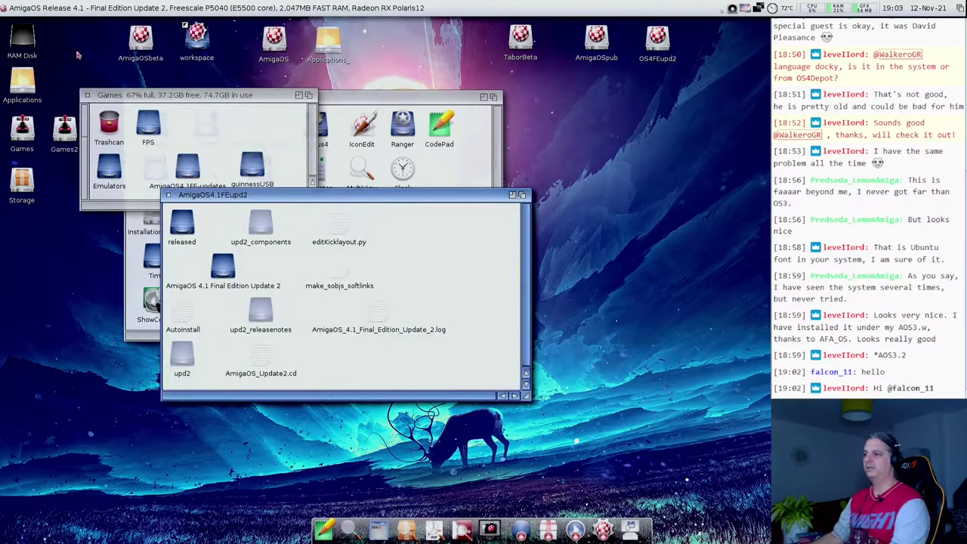
{"action": "left_click", "coordinate": [223, 267]}
{"action": "double_click", "coordinate": [223, 266]}
{"action": "double_click", "coordinate": [212, 166]}
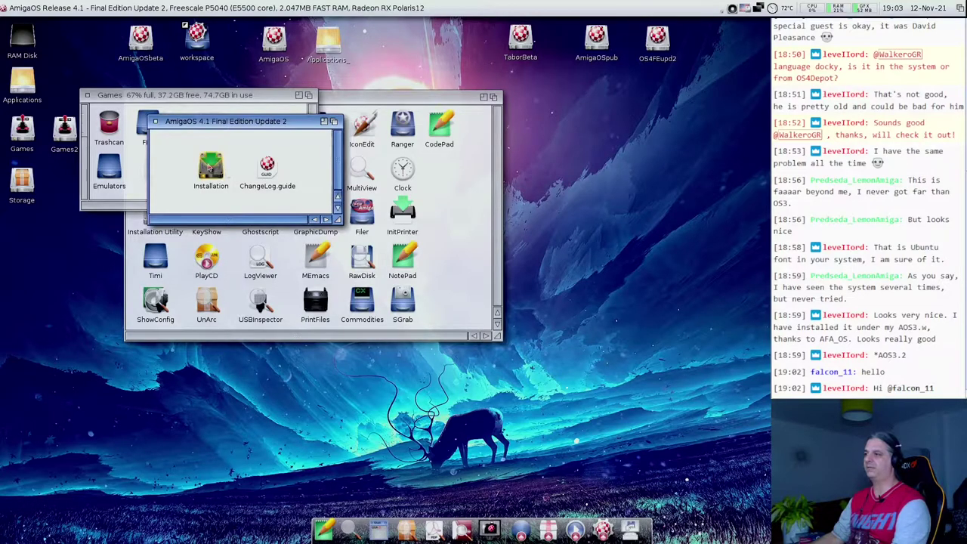
Step: Choose RAM Disk as the destination drive for the update installation
{"action": "left_click", "coordinate": [478, 297]}
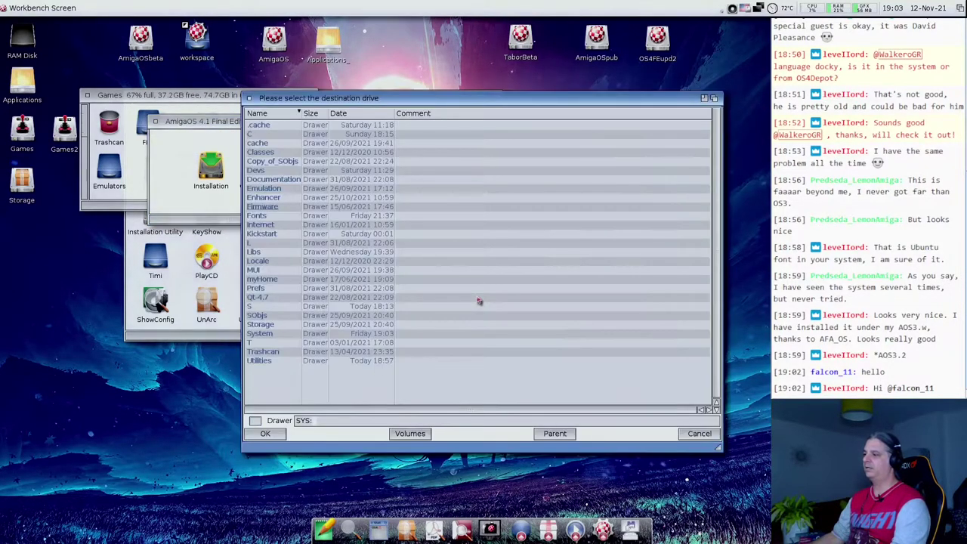
{"action": "left_click", "coordinate": [418, 435]}
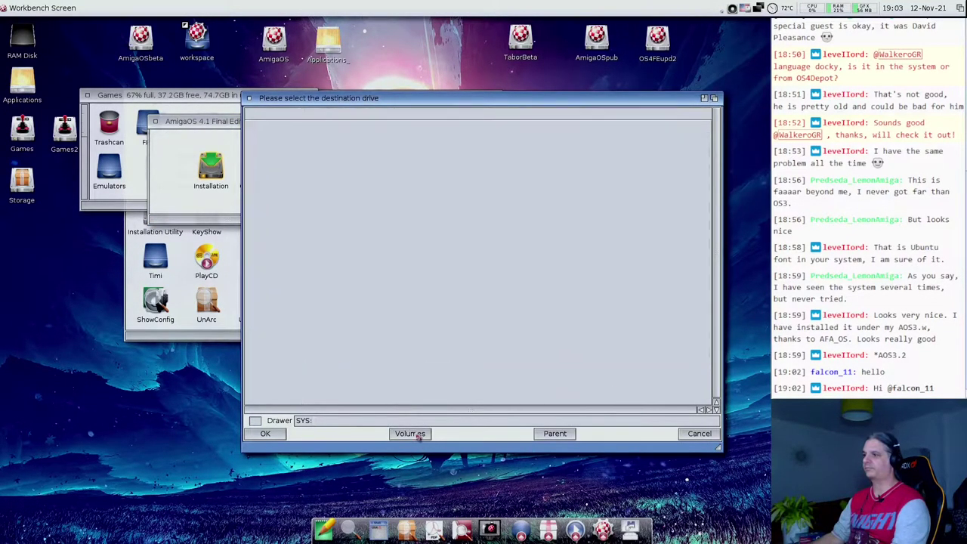
{"action": "double_click", "coordinate": [261, 198]}
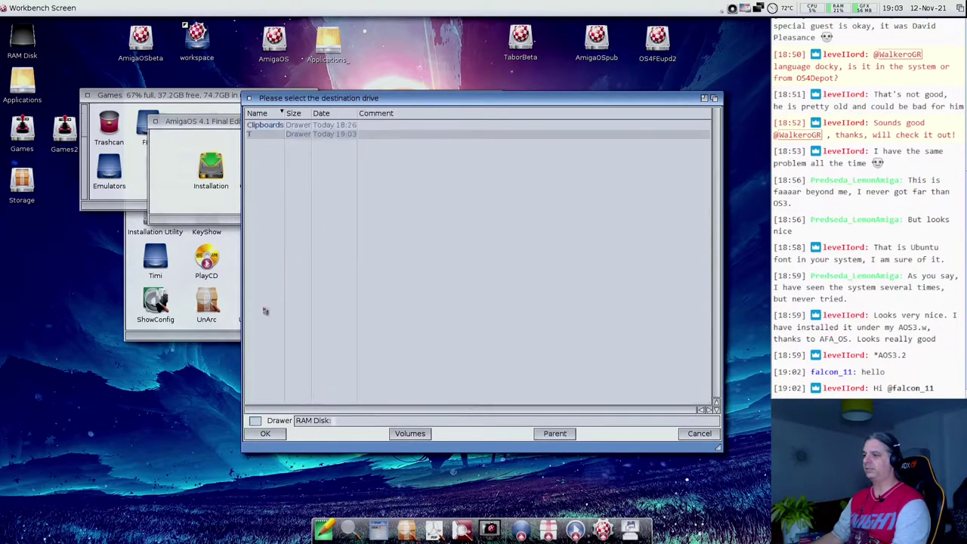
{"action": "left_click", "coordinate": [265, 434]}
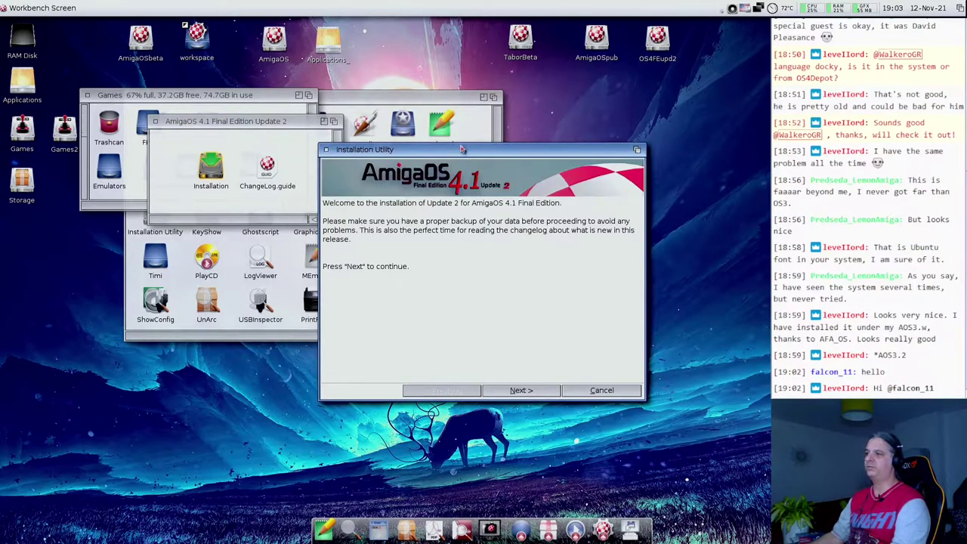
Step: Move the Installation Utility window off the open drawers and close the update and Games drawers
{"action": "left_click_drag", "start_coordinate": [462, 148], "coordinate": [302, 115]}
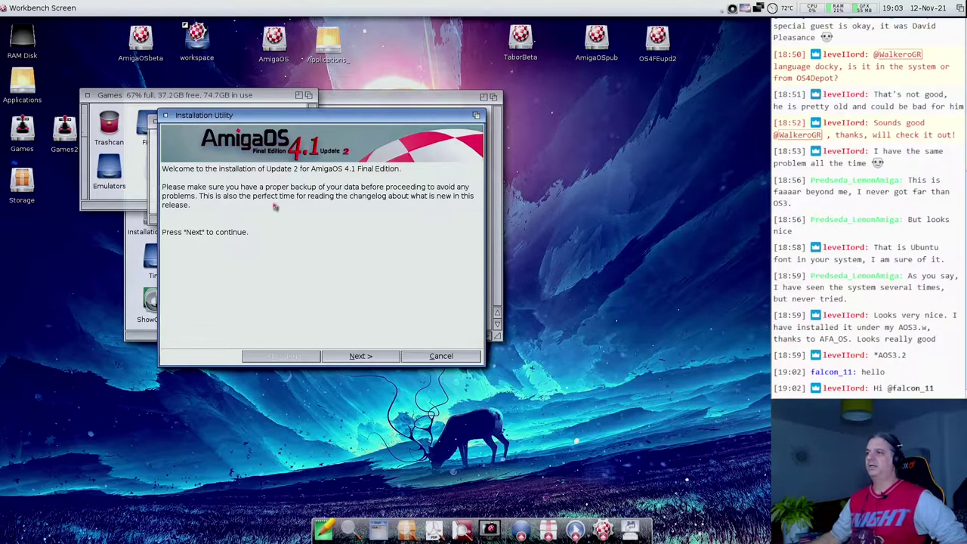
{"action": "left_click_drag", "start_coordinate": [181, 121], "coordinate": [240, 194]}
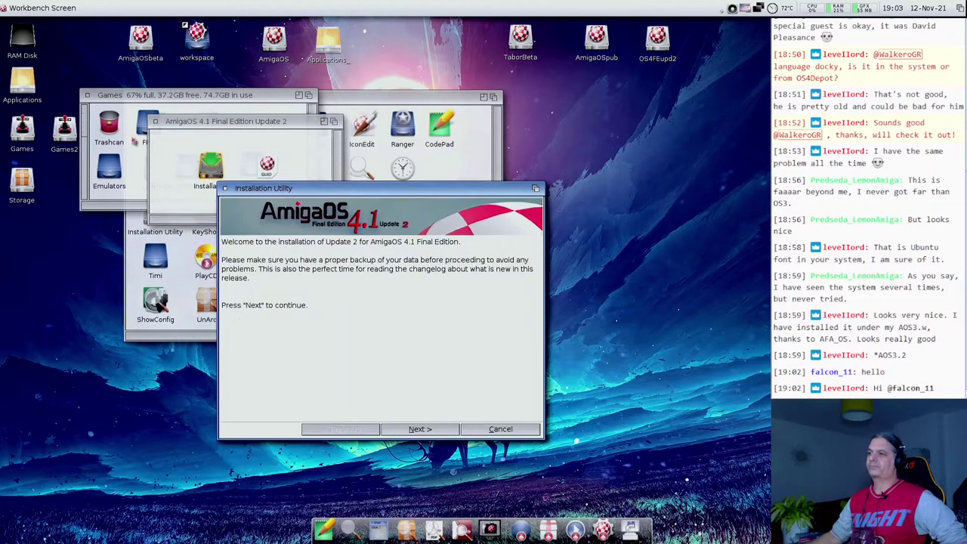
{"action": "left_click", "coordinate": [155, 123]}
{"action": "left_click", "coordinate": [87, 96]}
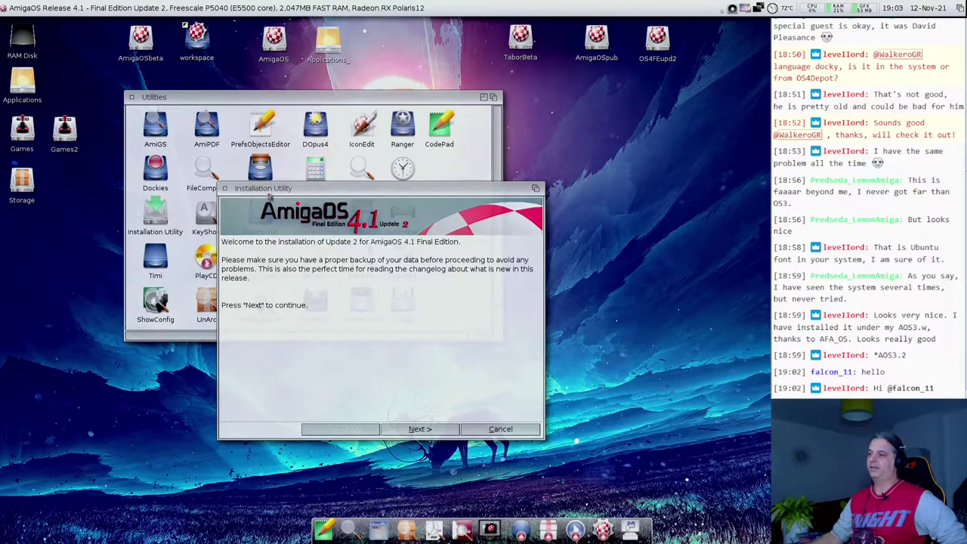
Step: Move the Installation Utility window away from the Utilities icons and cancel the Update 2 installation
{"action": "left_click_drag", "start_coordinate": [266, 191], "coordinate": [402, 223]}
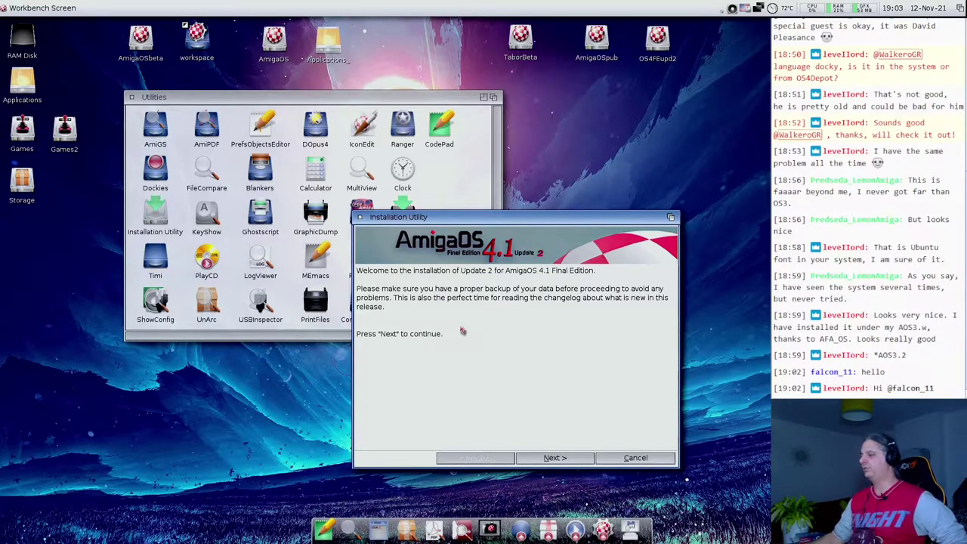
{"action": "left_click", "coordinate": [635, 457]}
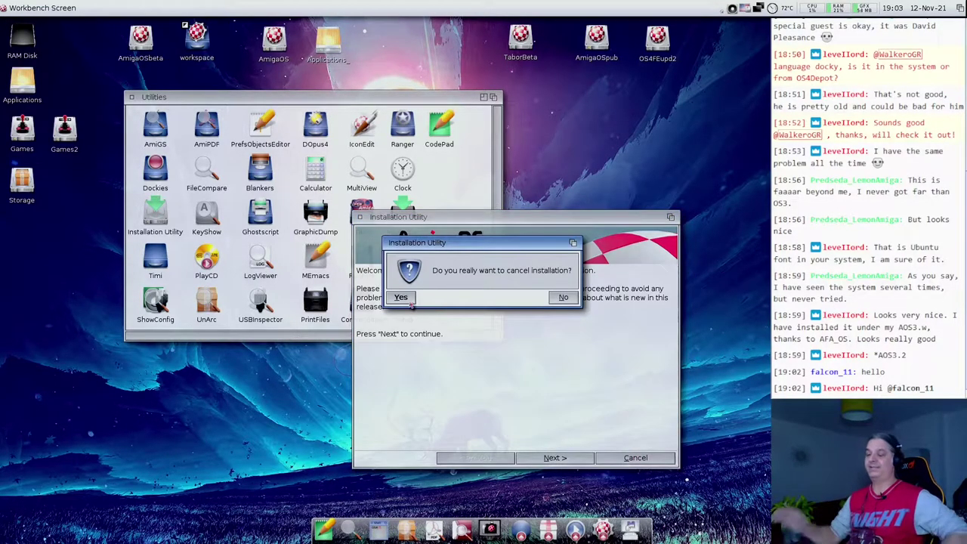
{"action": "left_click", "coordinate": [408, 300]}
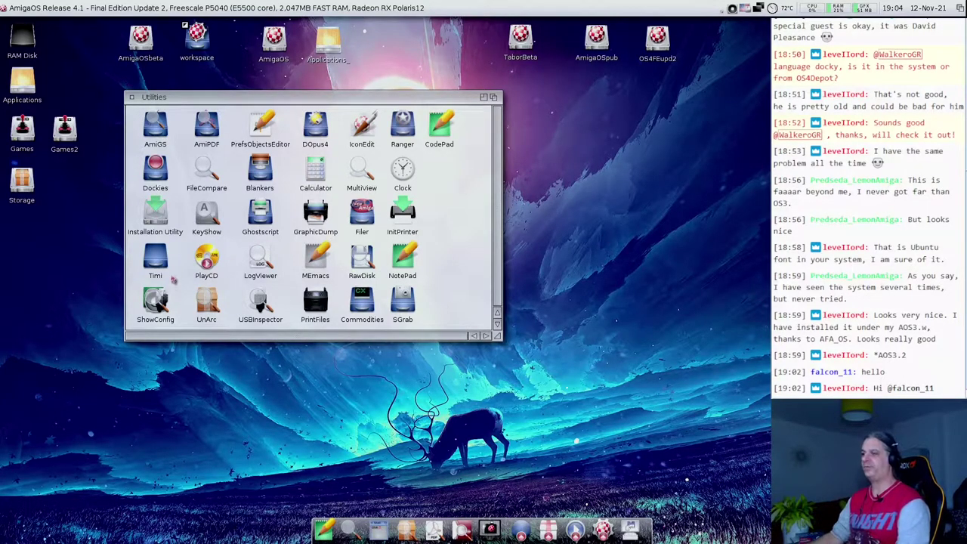
Step: Start KeyShow from the Utilities drawer, view the key layouts for Ctrl, Shift and Alt, and close it
{"action": "double_click", "coordinate": [213, 216]}
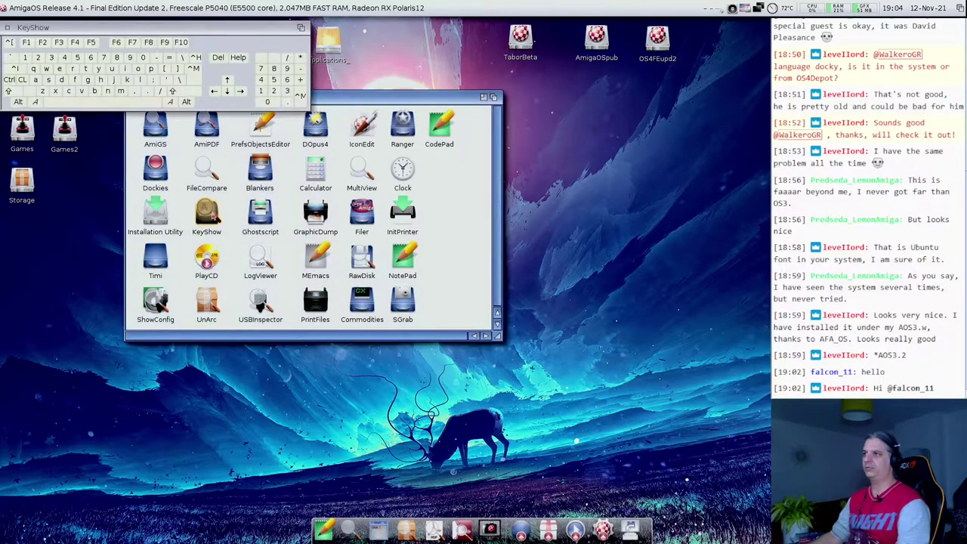
{"action": "left_click_drag", "start_coordinate": [198, 31], "coordinate": [270, 76]}
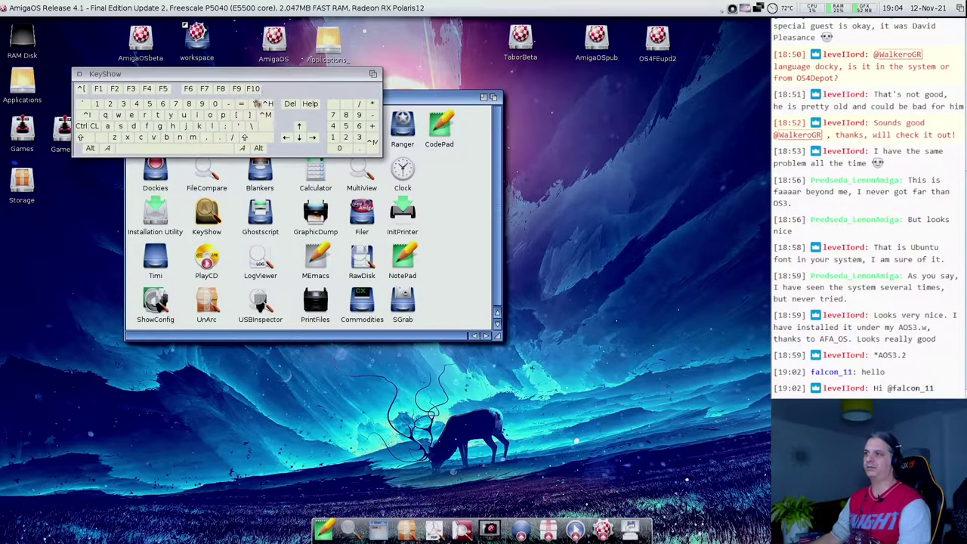
{"action": "left_click", "coordinate": [83, 126]}
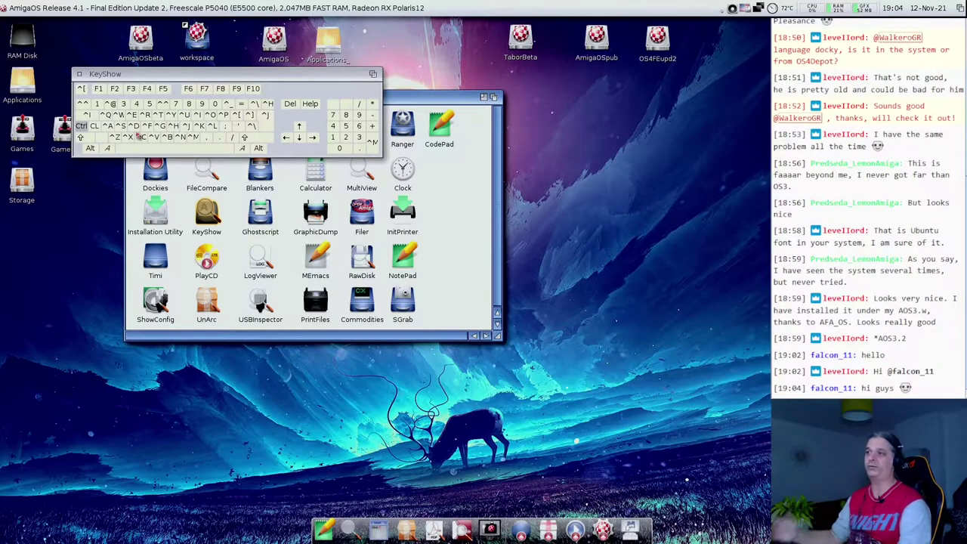
{"action": "left_click", "coordinate": [81, 137]}
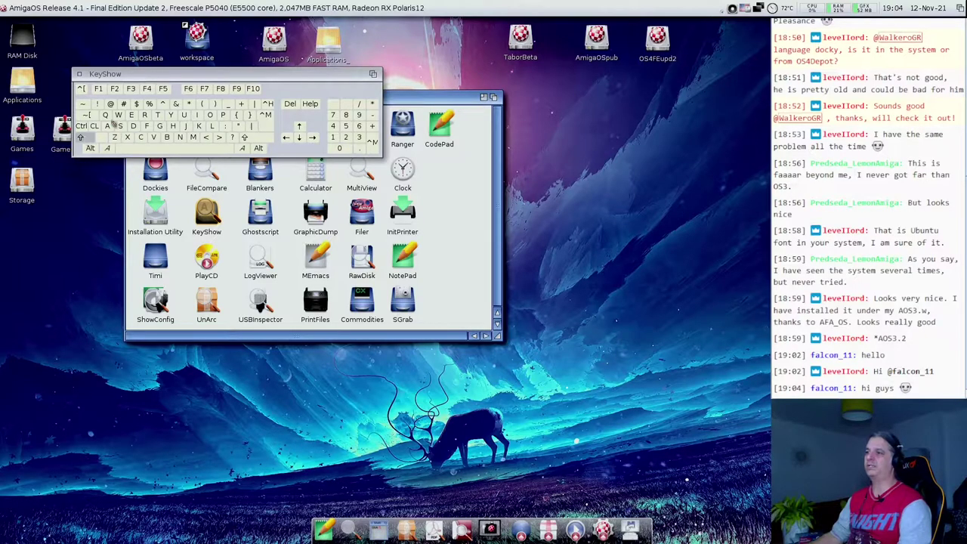
{"action": "left_click", "coordinate": [80, 138]}
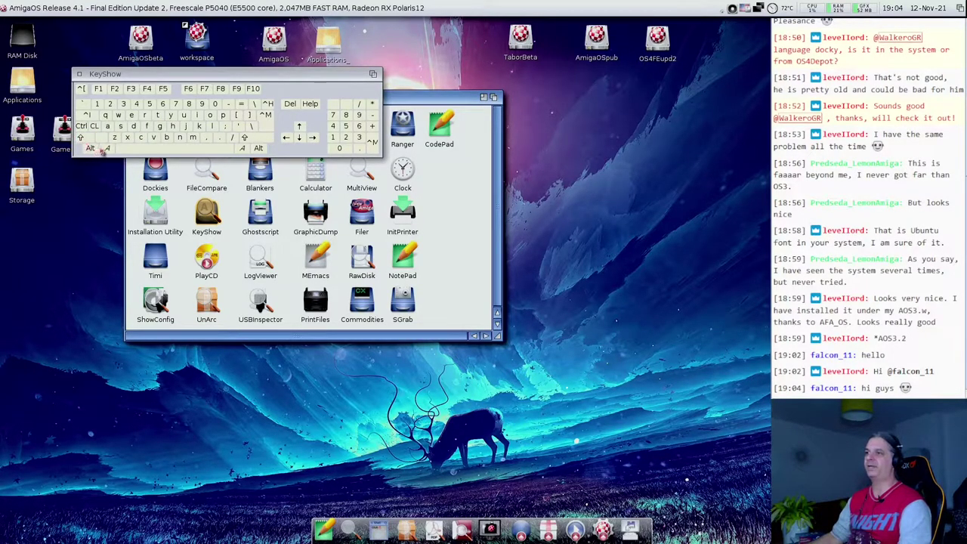
{"action": "left_click", "coordinate": [98, 150]}
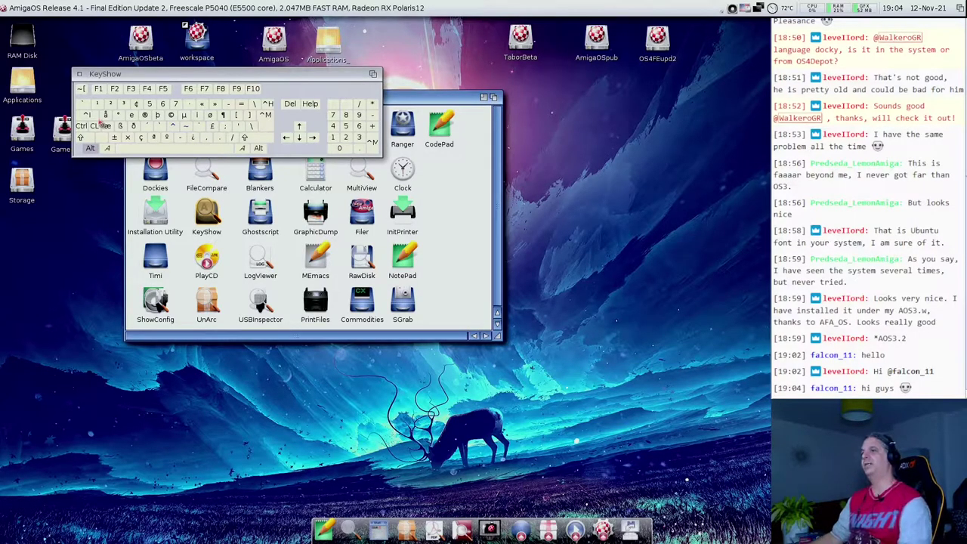
{"action": "left_click", "coordinate": [79, 74]}
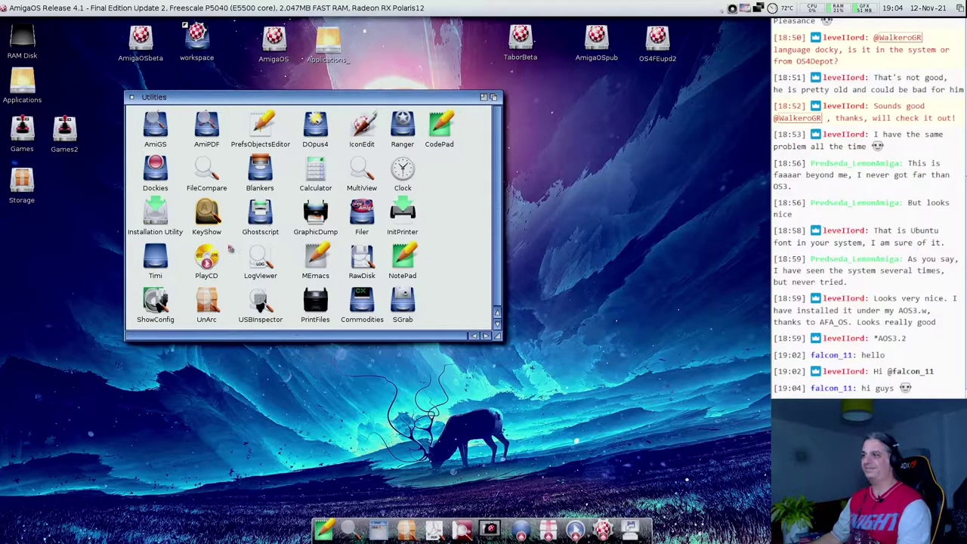
Step: Close the Utilities drawer and restart the system by running reboot in a new AmigaShell
{"action": "left_click", "coordinate": [209, 212]}
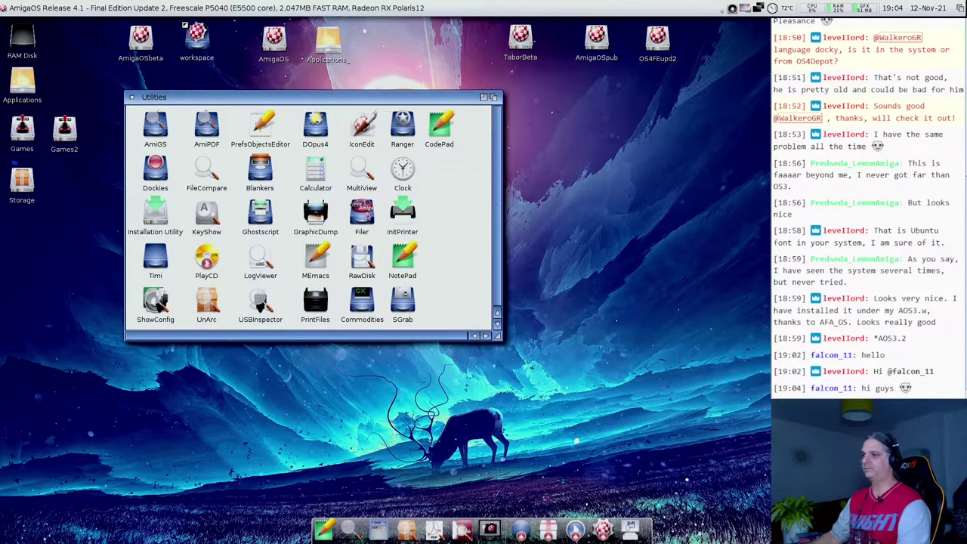
{"action": "left_click", "coordinate": [132, 98]}
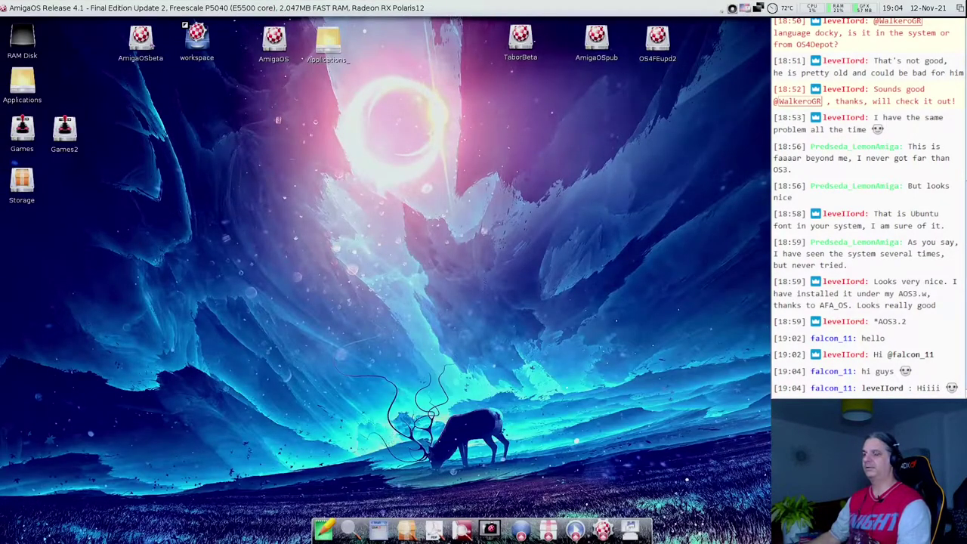
{"action": "left_click", "coordinate": [373, 532]}
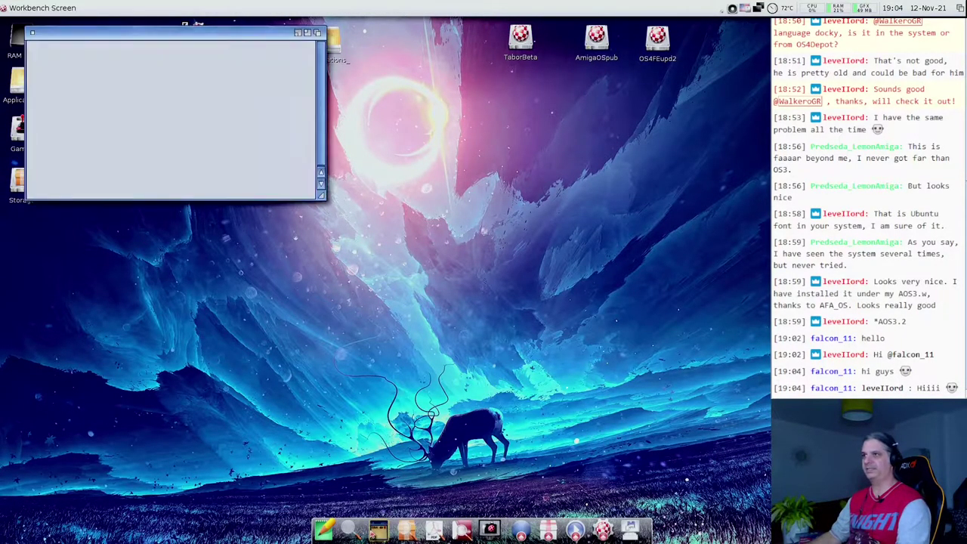
{"action": "left_click_drag", "start_coordinate": [82, 32], "coordinate": [255, 98]}
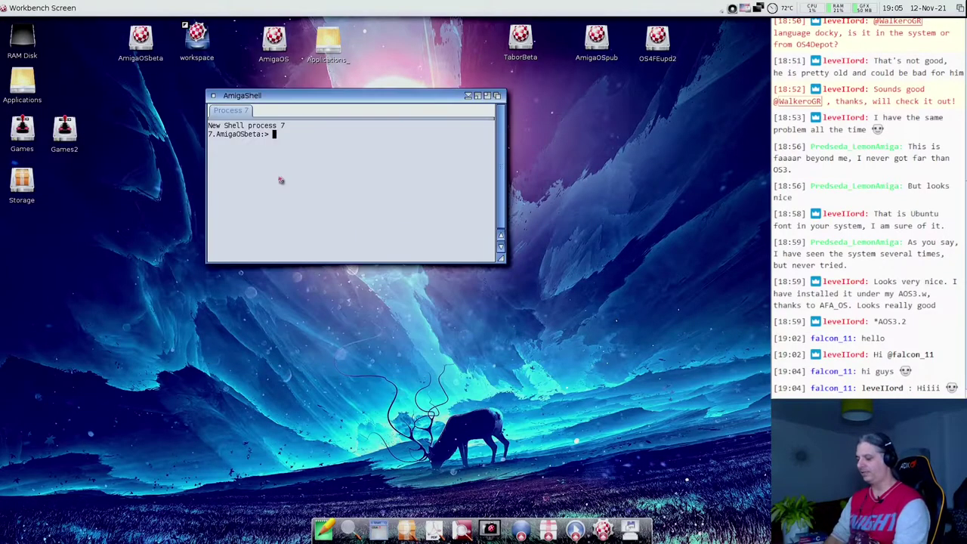
{"action": "type", "text": "reb"}
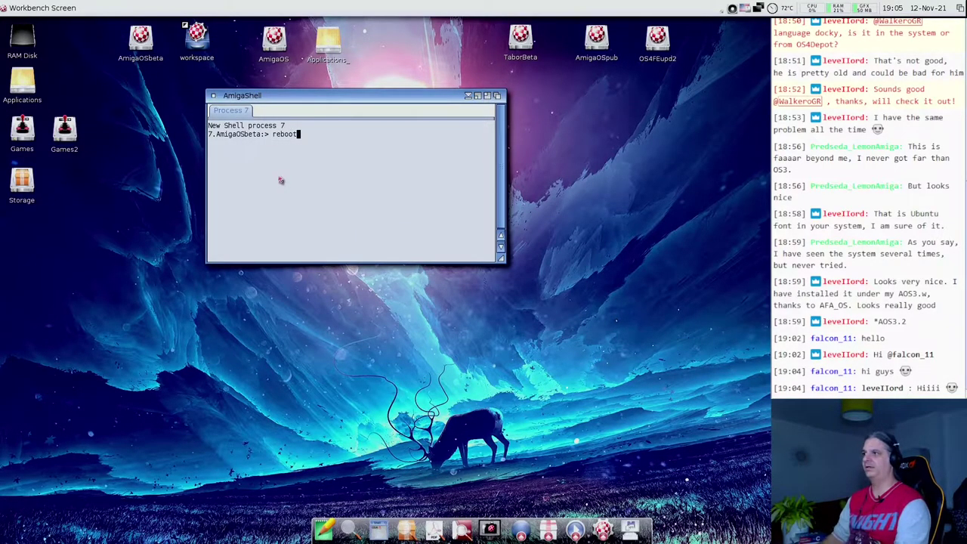
{"action": "type", "text": "oot"}
{"action": "key", "text": "Return"}
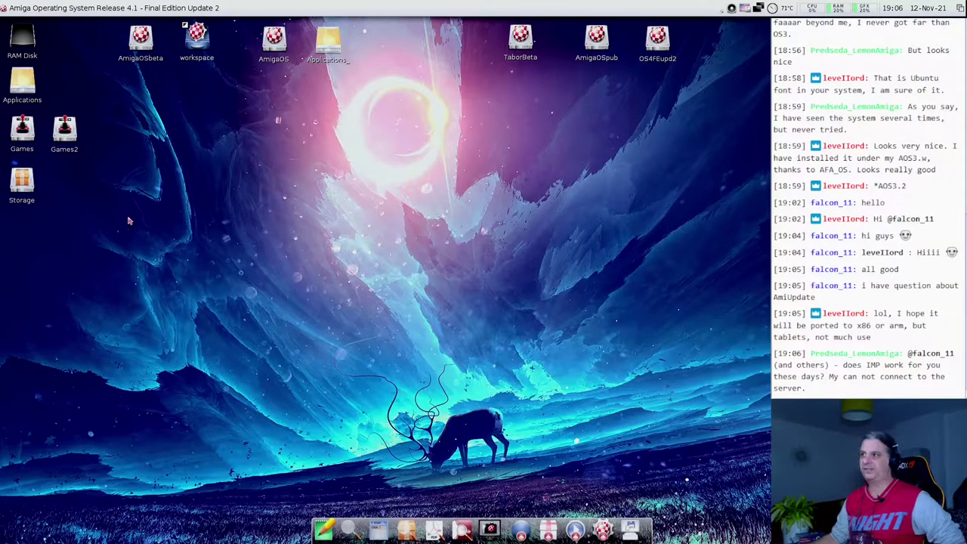
Step: Start the imp3 music player from the imp drawer in the Applications volume's Music drawer
{"action": "left_click", "coordinate": [34, 141]}
{"action": "double_click", "coordinate": [33, 95]}
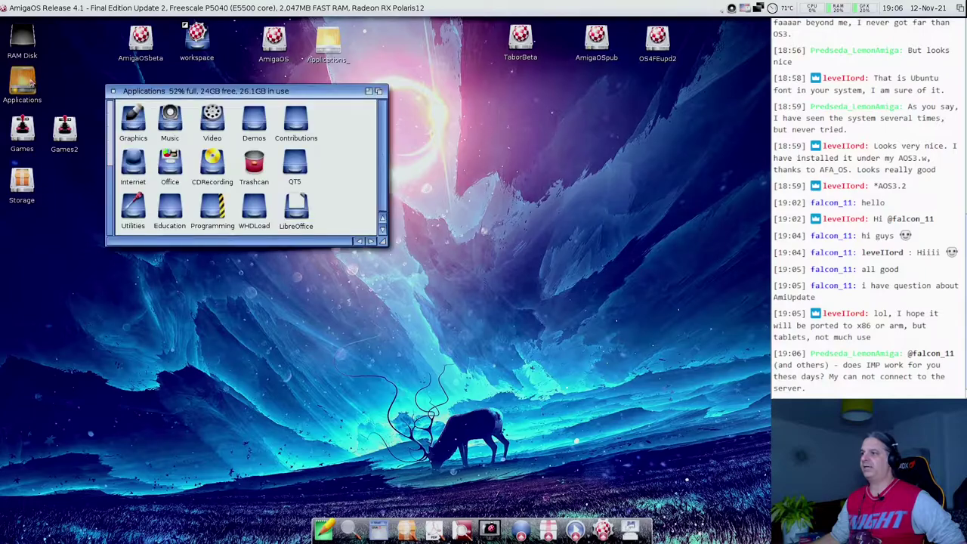
{"action": "double_click", "coordinate": [169, 119]}
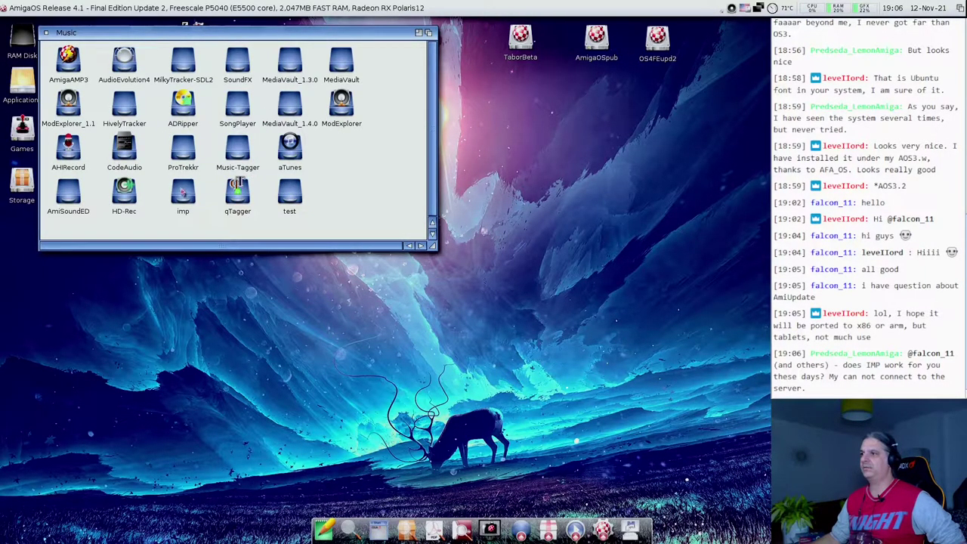
{"action": "double_click", "coordinate": [185, 195]}
{"action": "double_click", "coordinate": [155, 200]}
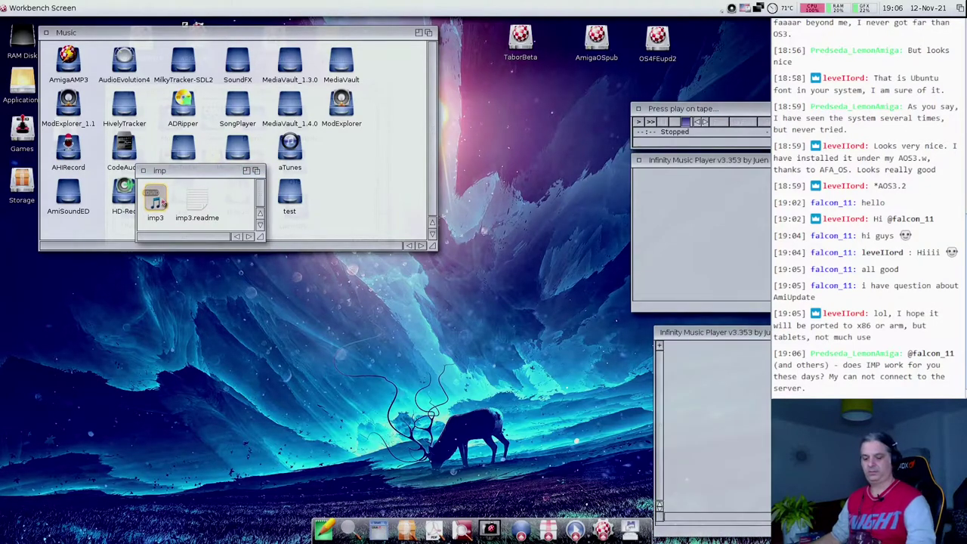
Step: Play a song in Infinity Music Player, check the volume in the mixer docky, and skip to another song
{"action": "left_click", "coordinate": [650, 124]}
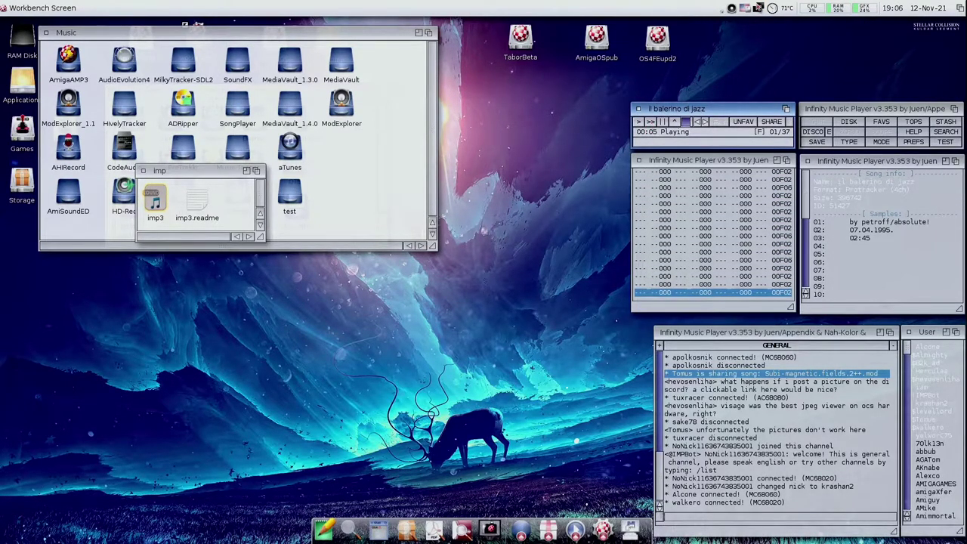
{"action": "left_click", "coordinate": [732, 9]}
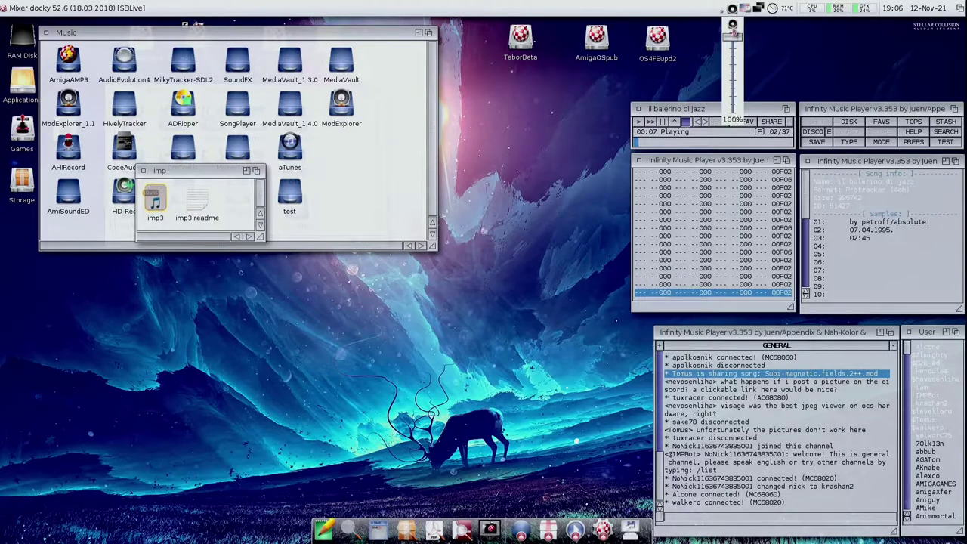
{"action": "left_click", "coordinate": [704, 58]}
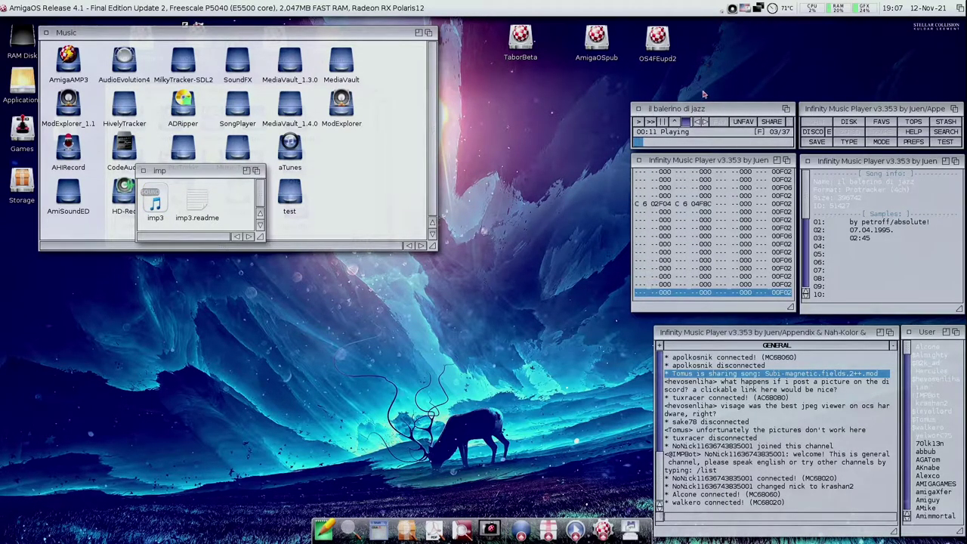
{"action": "left_click", "coordinate": [650, 121]}
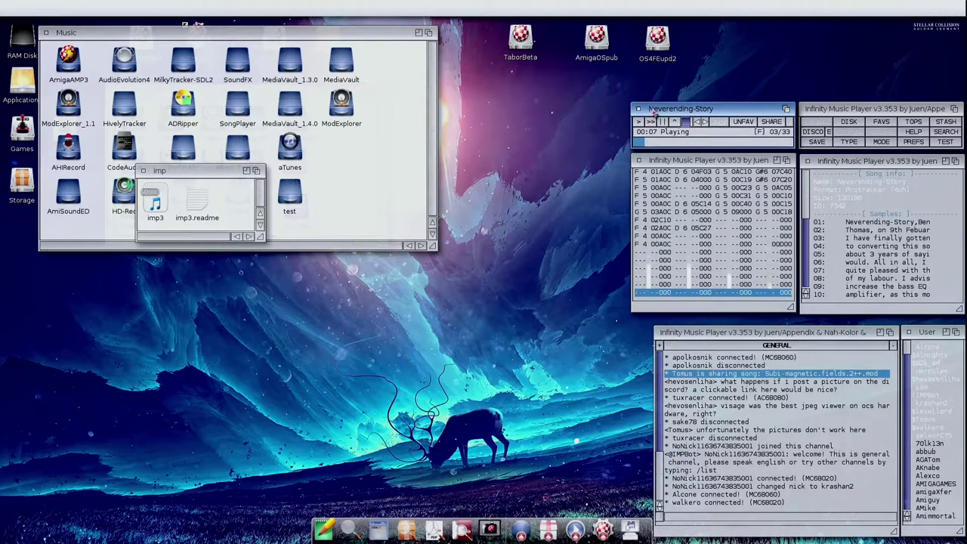
Step: Quit Infinity Music Player and close its output console and the imp, Music and Applications windows
{"action": "left_click", "coordinate": [637, 108]}
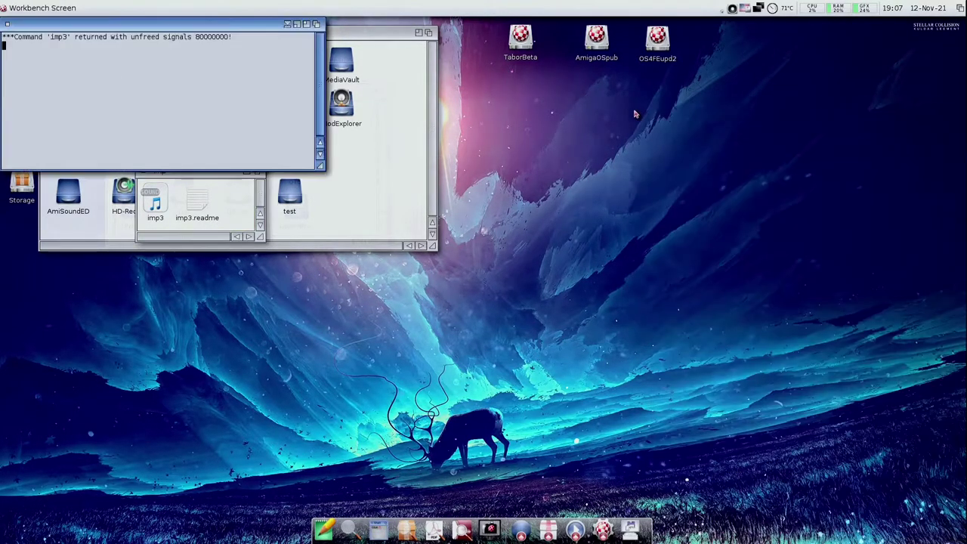
{"action": "left_click", "coordinate": [7, 25]}
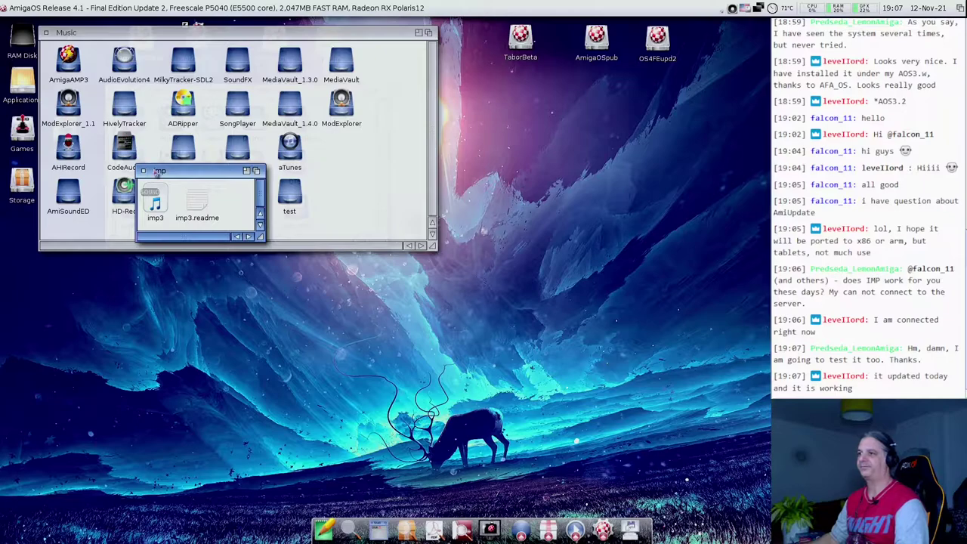
{"action": "left_click", "coordinate": [144, 171]}
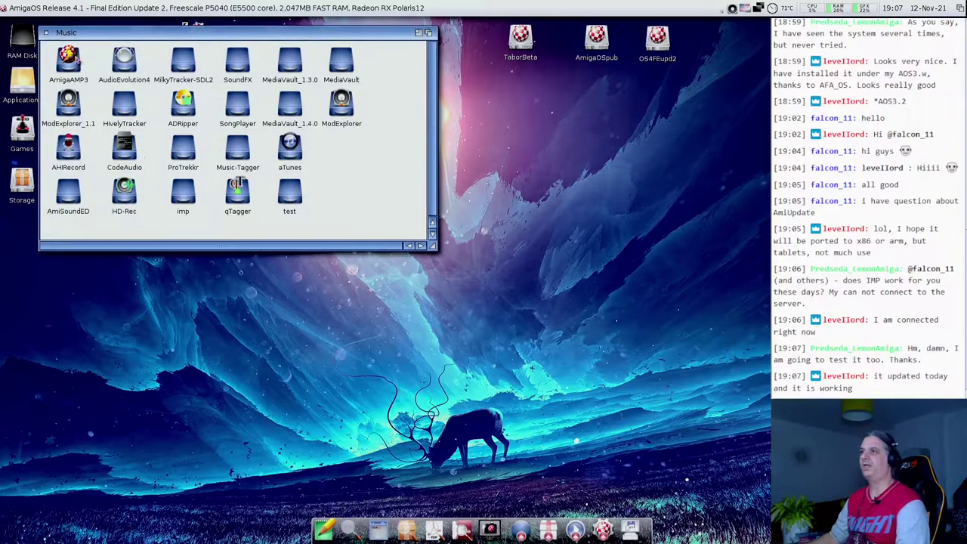
{"action": "left_click", "coordinate": [47, 32]}
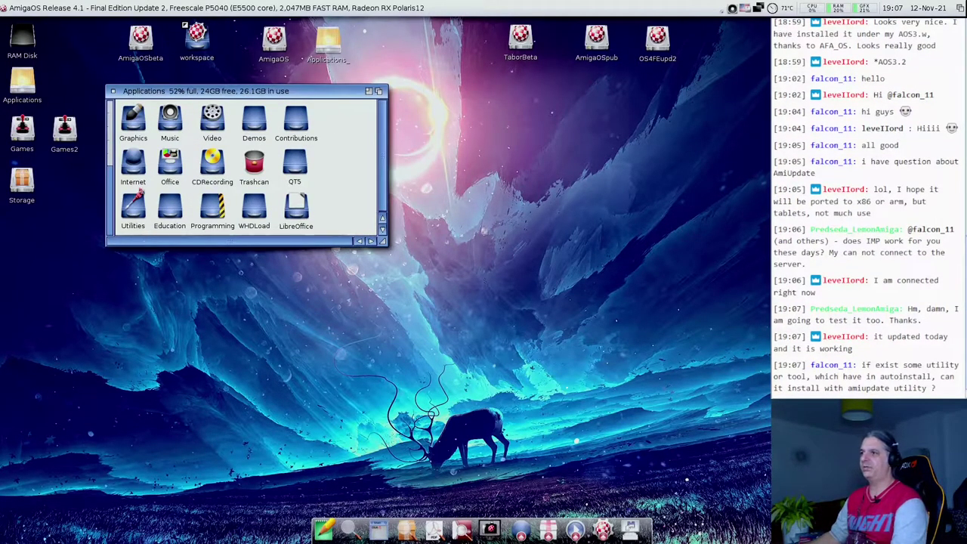
{"action": "left_click", "coordinate": [113, 90]}
Step: Open the Utilities drawer on the AmigaOSbeta volume, view the contents of its Ghostscript drawer, and close that drawer
{"action": "double_click", "coordinate": [140, 38]}
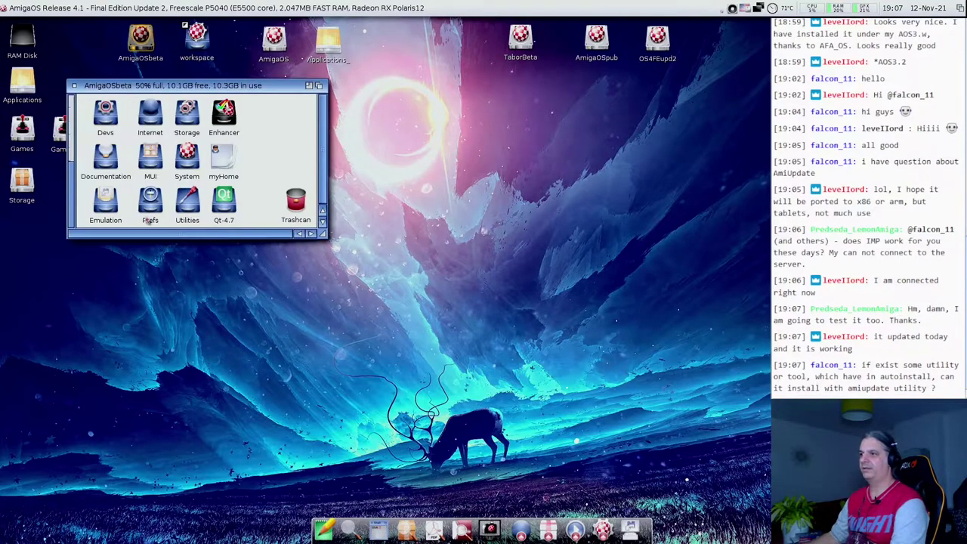
{"action": "double_click", "coordinate": [187, 198]}
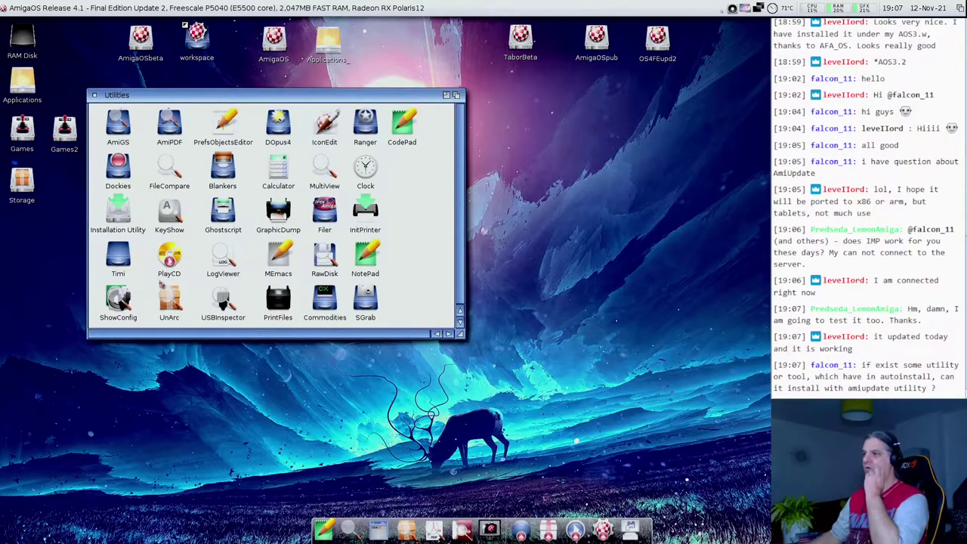
{"action": "double_click", "coordinate": [220, 206]}
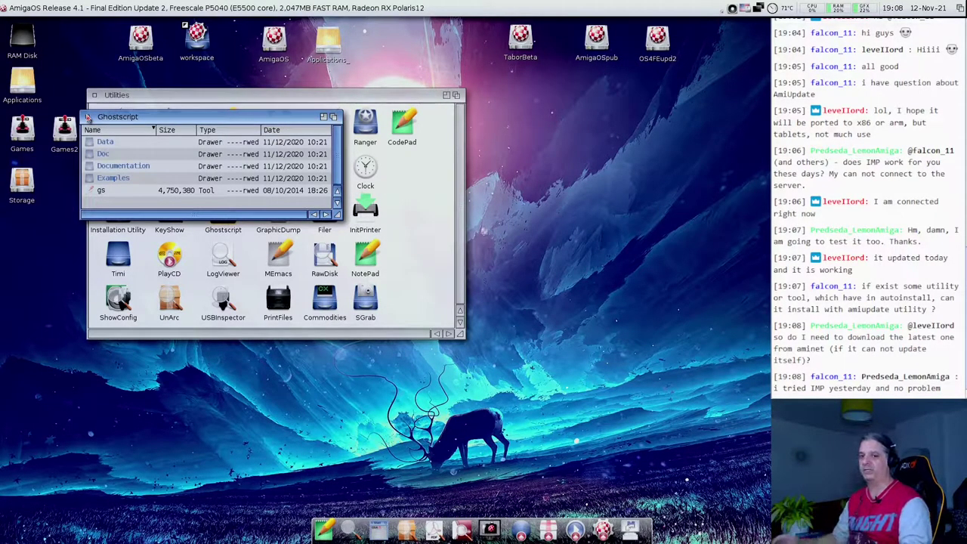
{"action": "left_click", "coordinate": [88, 117]}
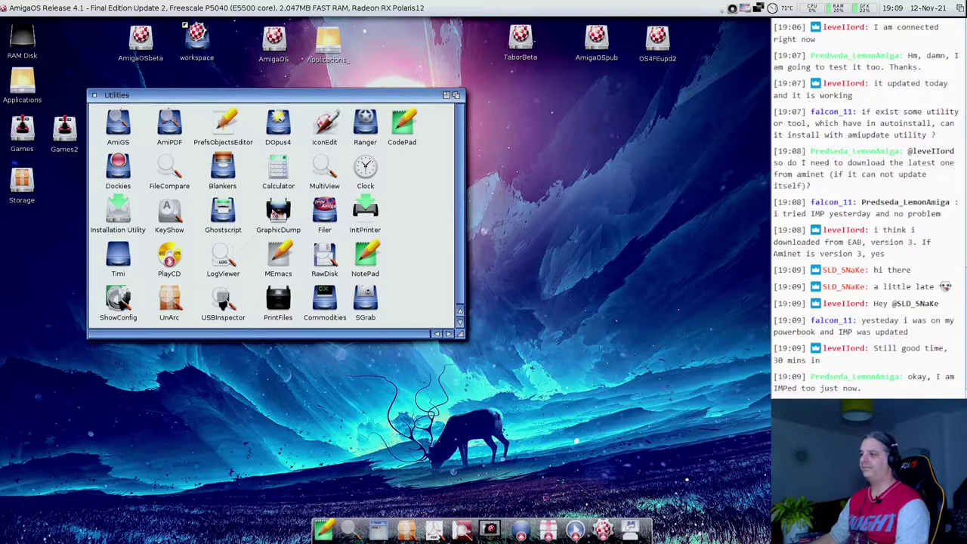
{"action": "left_click", "coordinate": [276, 211]}
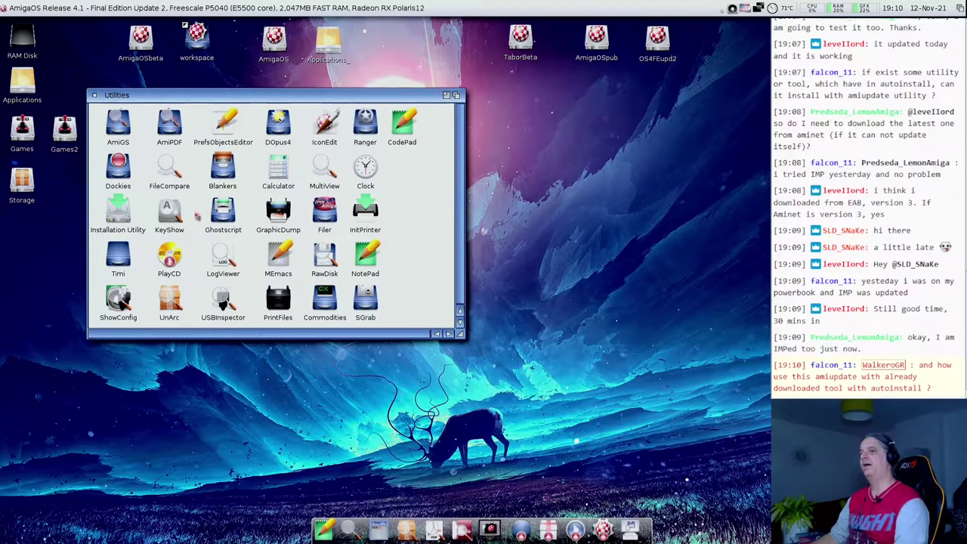
Step: Find scummvm_2.5.0.lha in the Storage volume's Downloads drawer and open the archive in UnArc
{"action": "left_click", "coordinate": [30, 182]}
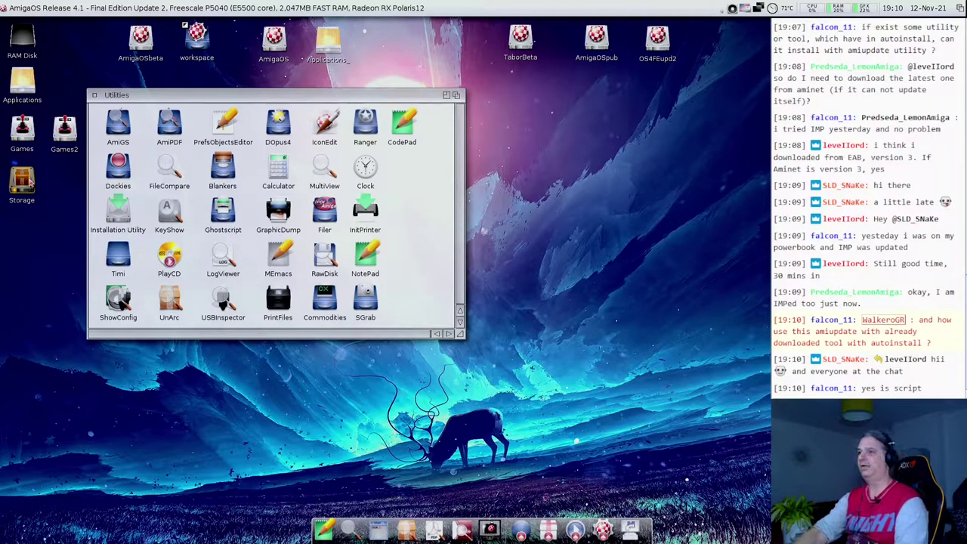
{"action": "double_click", "coordinate": [30, 183]}
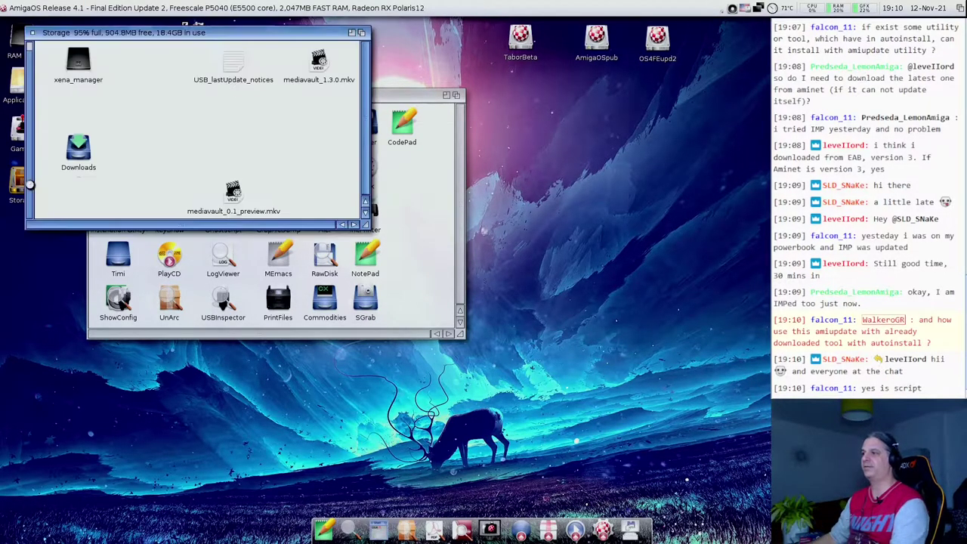
{"action": "double_click", "coordinate": [78, 151]}
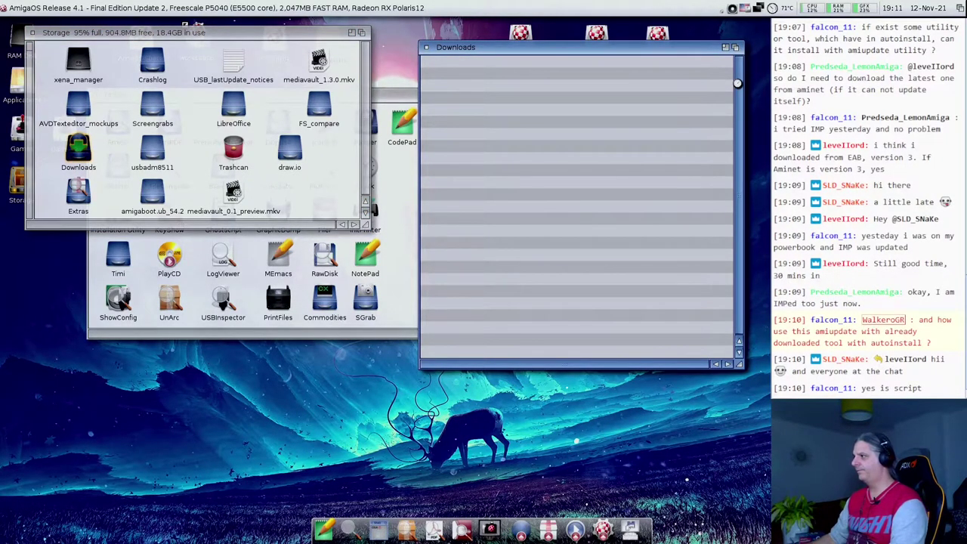
{"action": "left_click_drag", "start_coordinate": [737, 83], "coordinate": [741, 386]}
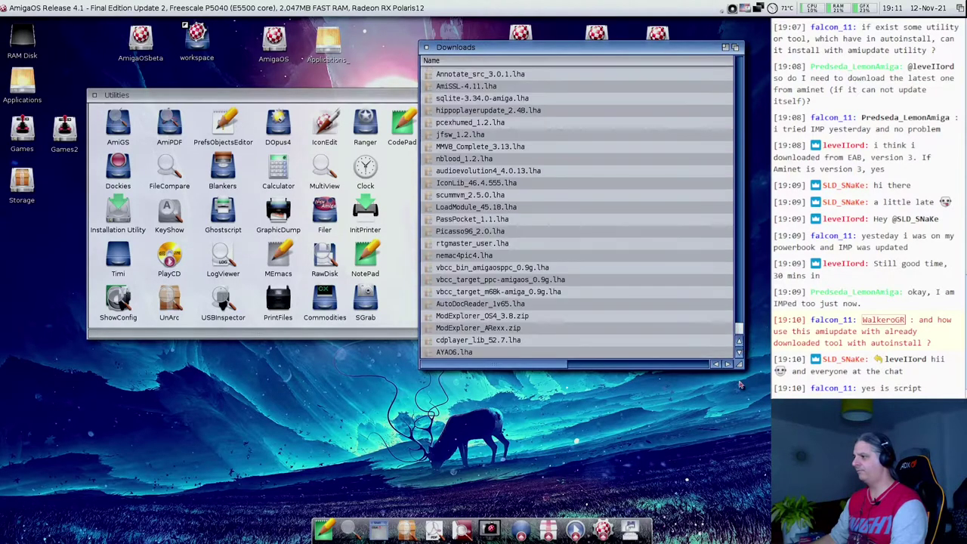
{"action": "scroll", "coordinate": [464, 347], "scroll_direction": "up", "scroll_amount": 1}
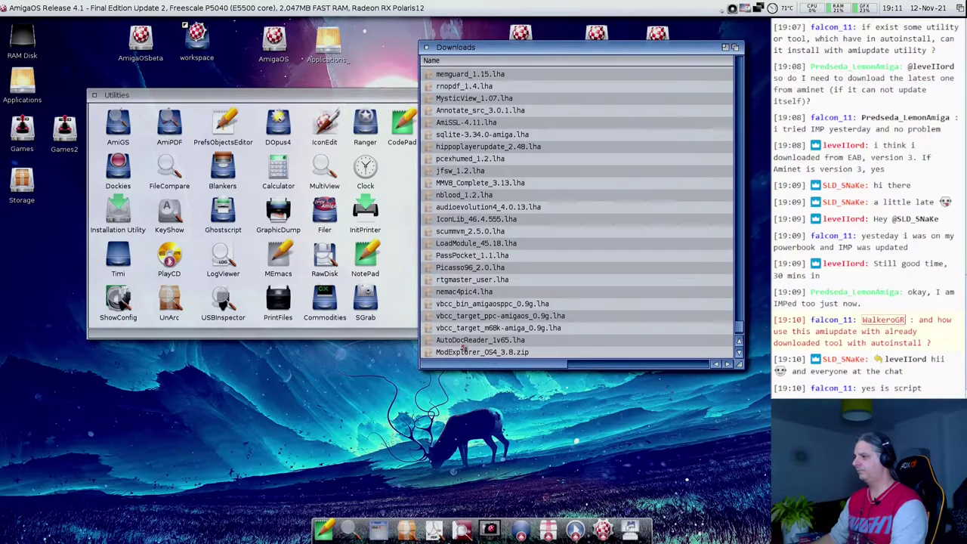
{"action": "scroll", "coordinate": [464, 347], "scroll_direction": "up", "scroll_amount": 1}
{"action": "scroll", "coordinate": [470, 339], "scroll_direction": "up", "scroll_amount": 1}
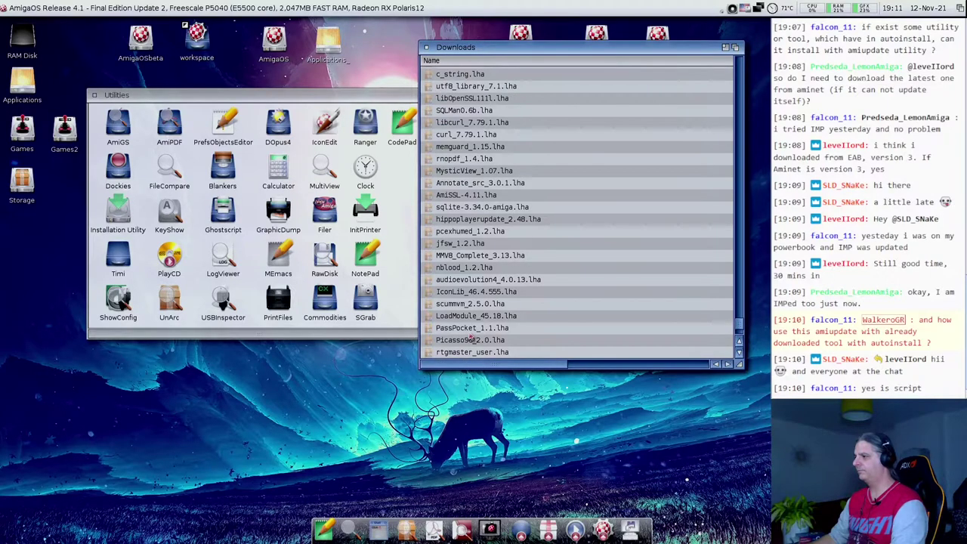
{"action": "scroll", "coordinate": [470, 340], "scroll_direction": "up", "scroll_amount": 2}
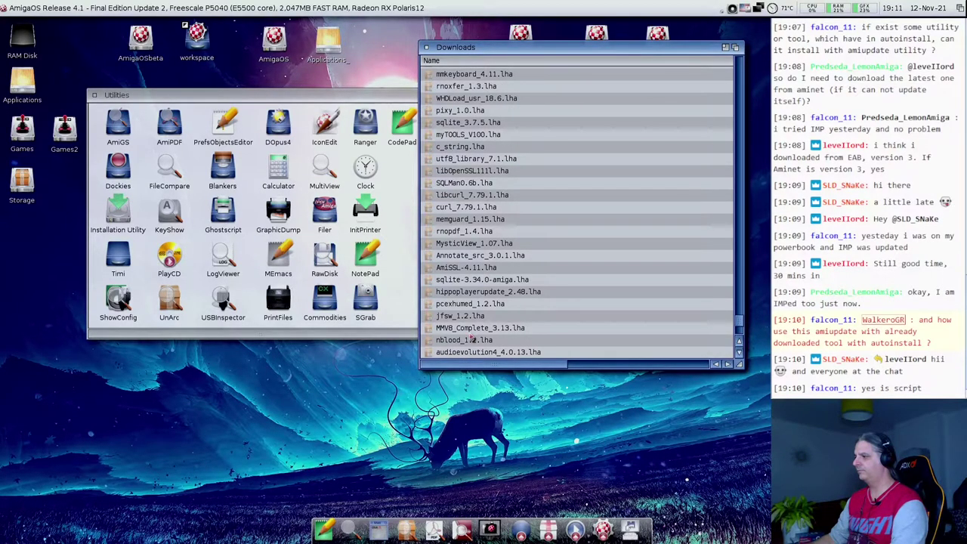
{"action": "scroll", "coordinate": [471, 340], "scroll_direction": "down", "scroll_amount": 1}
{"action": "double_click", "coordinate": [472, 339]}
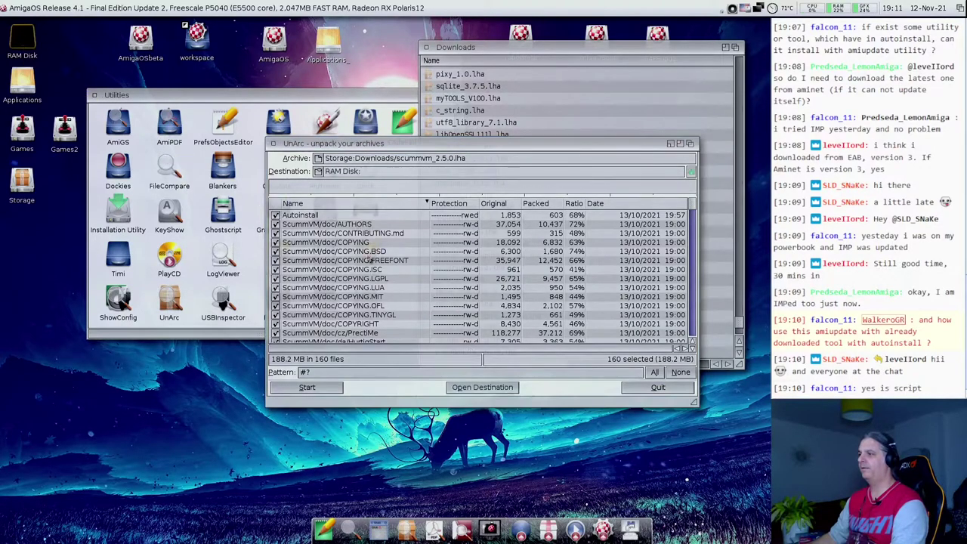
Step: Unpack only the Autoinstall file from the ScummVM archive to the RAM Disk and close UnArc
{"action": "left_click", "coordinate": [679, 372]}
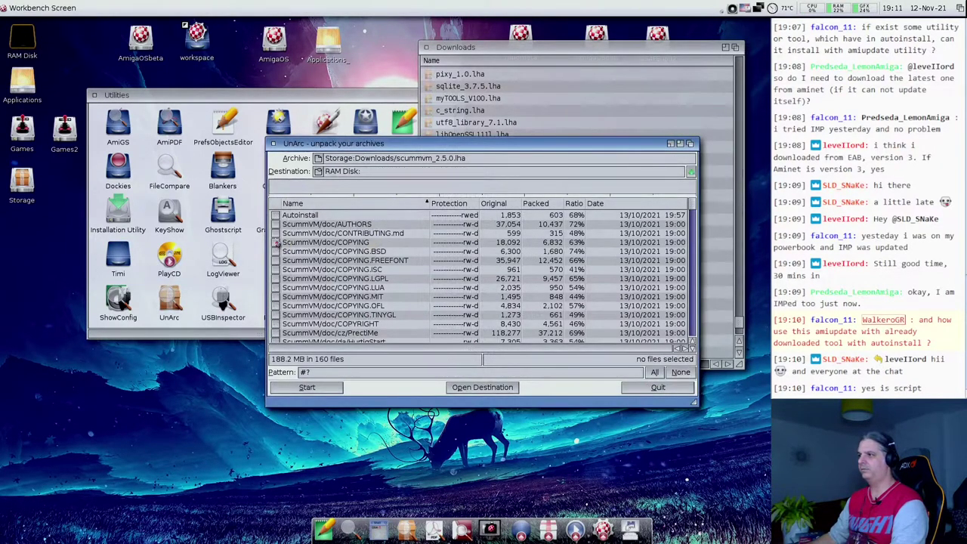
{"action": "left_click", "coordinate": [276, 215]}
{"action": "left_click", "coordinate": [307, 387]}
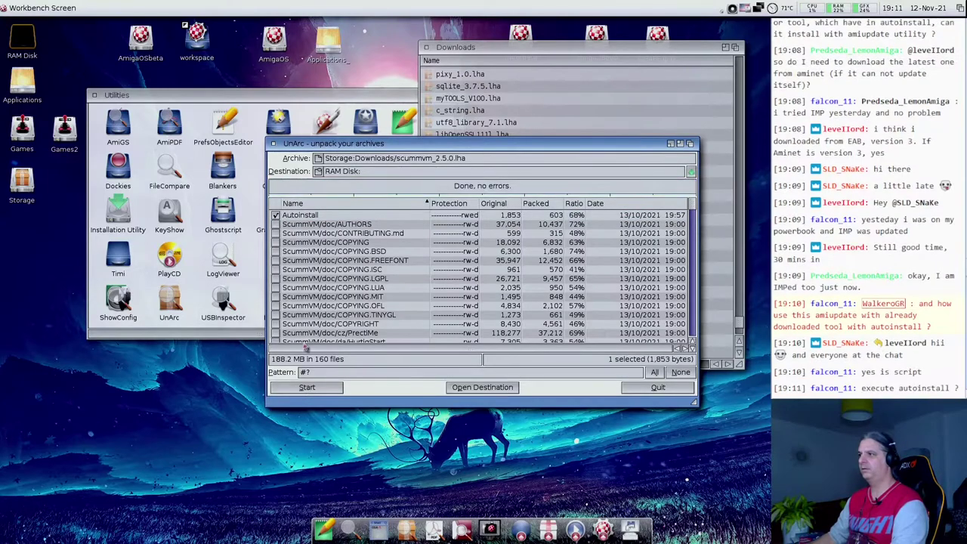
{"action": "left_click", "coordinate": [274, 144]}
Step: Open the Autoinstall script from the RAM Disk in NotePad, read its install commands in an enlarged window, and close it
{"action": "double_click", "coordinate": [16, 36]}
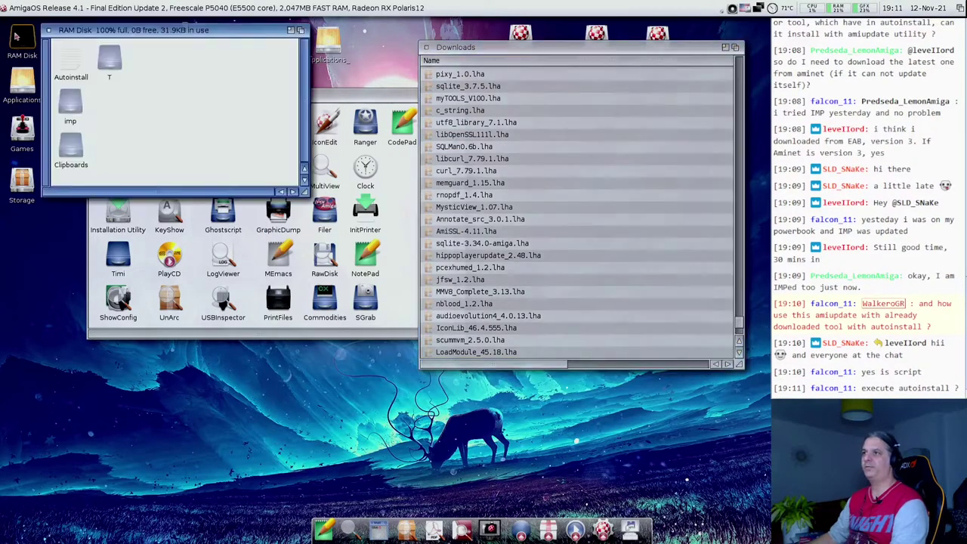
{"action": "left_click", "coordinate": [70, 59]}
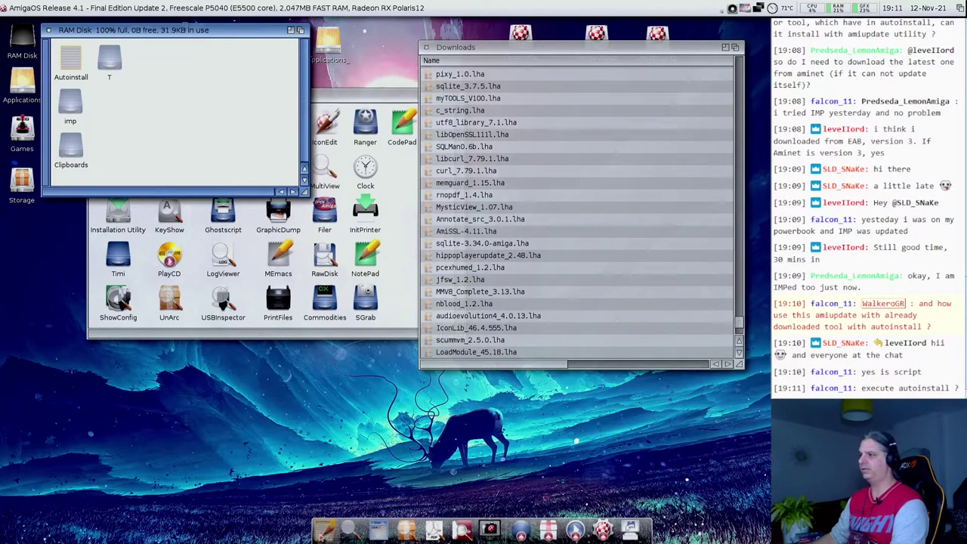
{"action": "left_click_drag", "start_coordinate": [323, 534], "coordinate": [323, 532]}
{"action": "left_click_drag", "start_coordinate": [337, 213], "coordinate": [229, 70]}
{"action": "left_click_drag", "start_coordinate": [685, 360], "coordinate": [576, 492]}
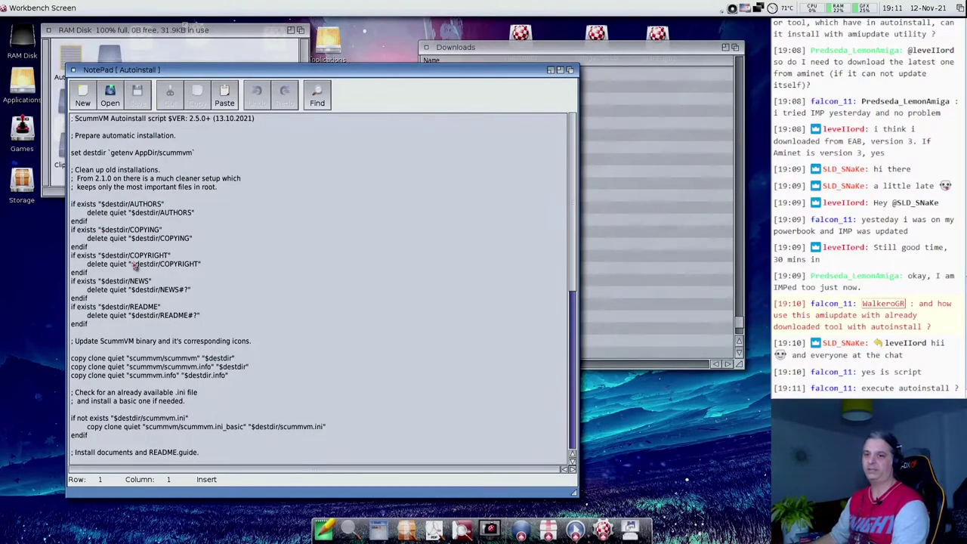
{"action": "left_click", "coordinate": [73, 70]}
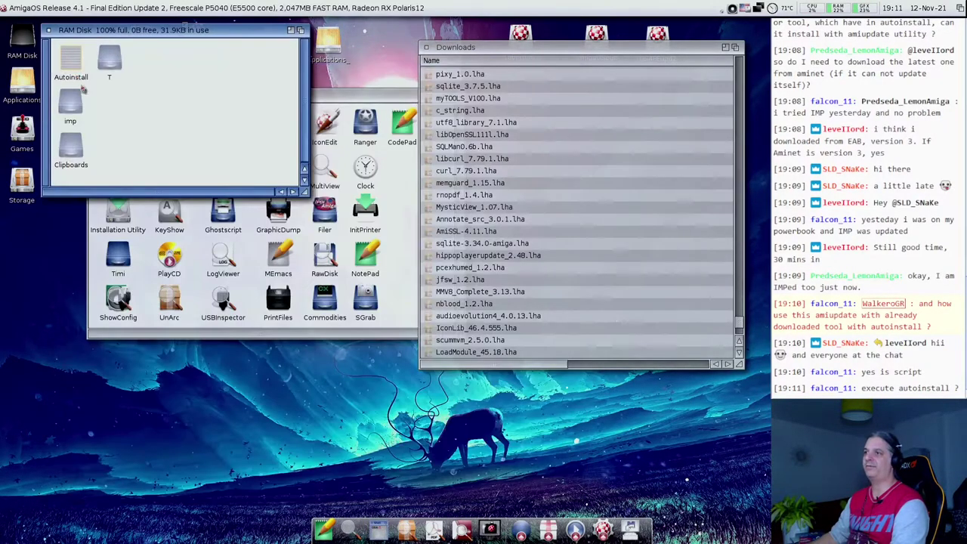
Step: Open a shell in the RAM Disk drawer and run "execute Autoinstall"
{"action": "right_click", "coordinate": [136, 119]}
{"action": "mouse_move", "coordinate": [154, 135]}
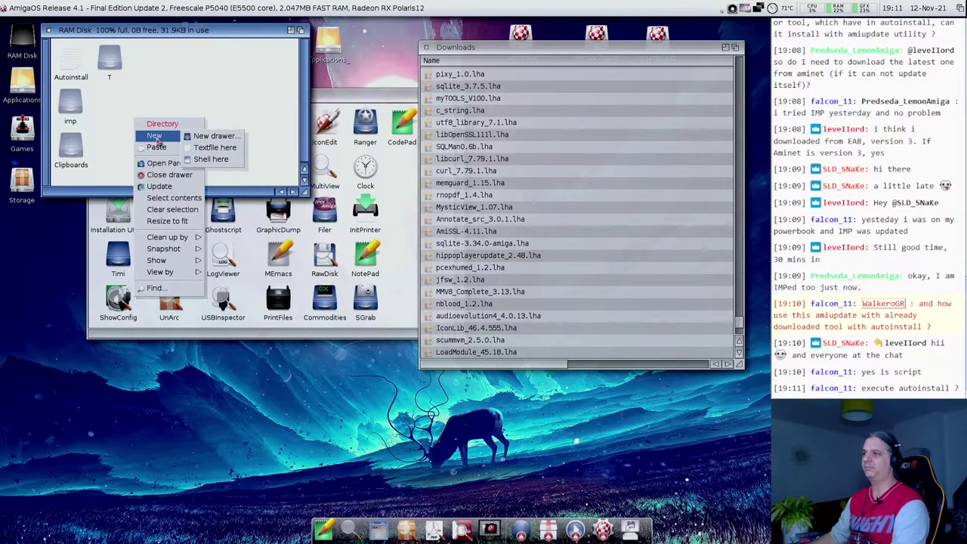
{"action": "left_click", "coordinate": [205, 163]}
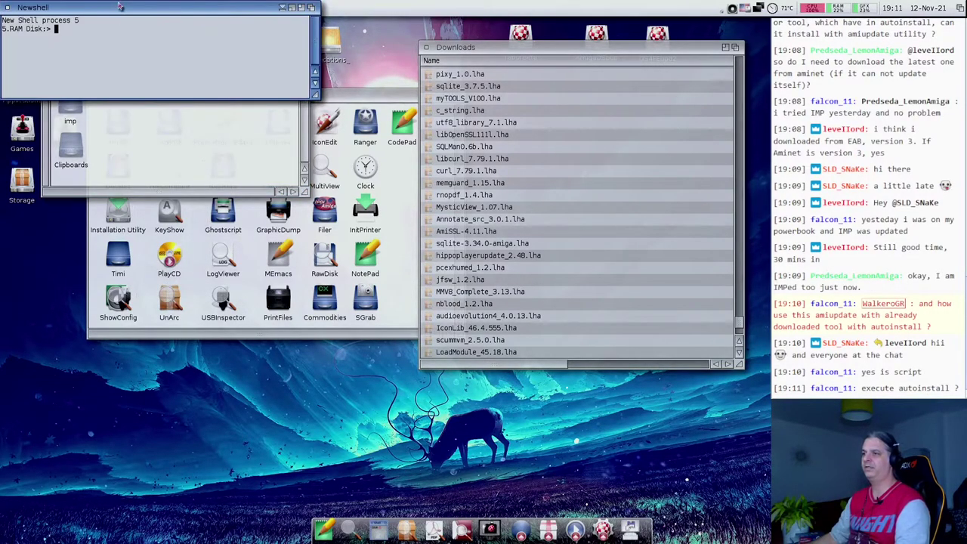
{"action": "left_click_drag", "start_coordinate": [118, 9], "coordinate": [139, 200]}
{"action": "type", "text": "exec"}
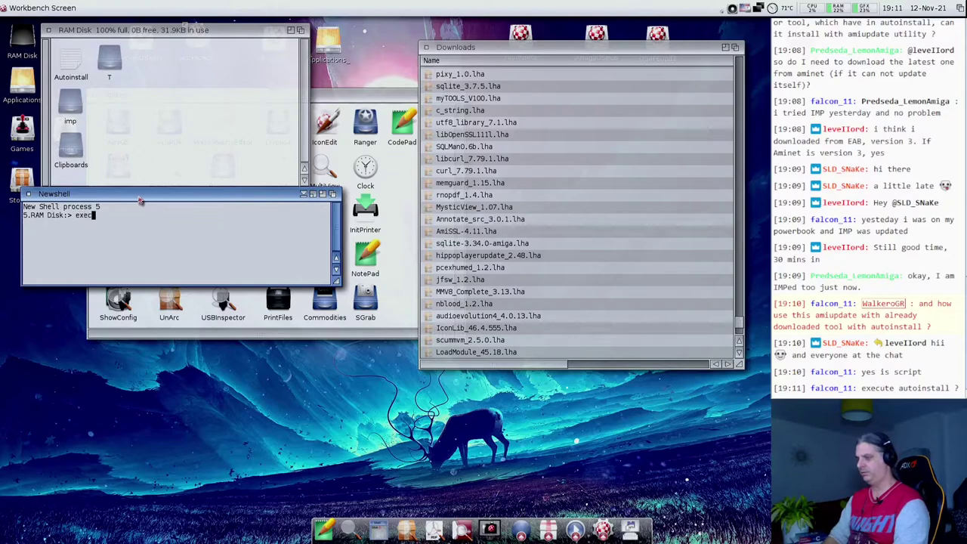
{"action": "type", "text": "ute au"}
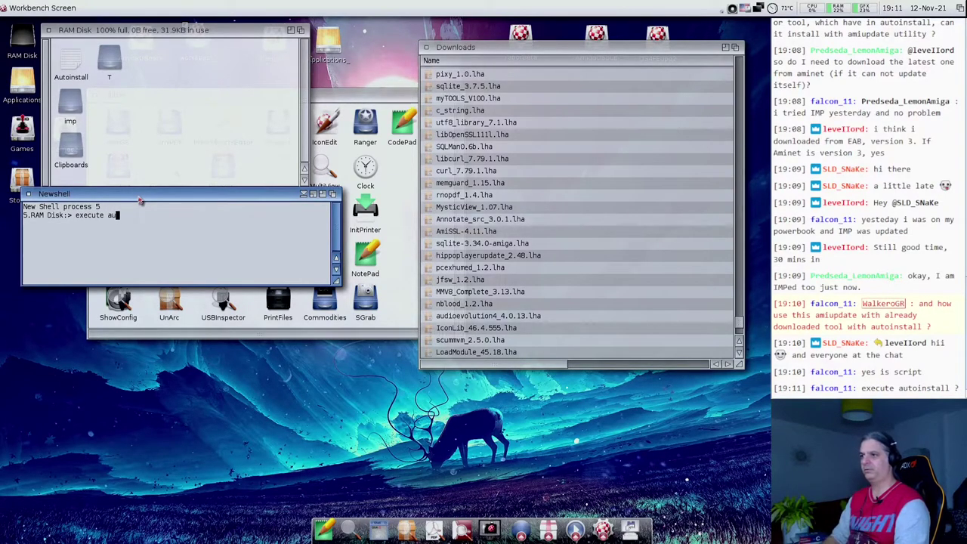
{"action": "key", "text": "Tab"}
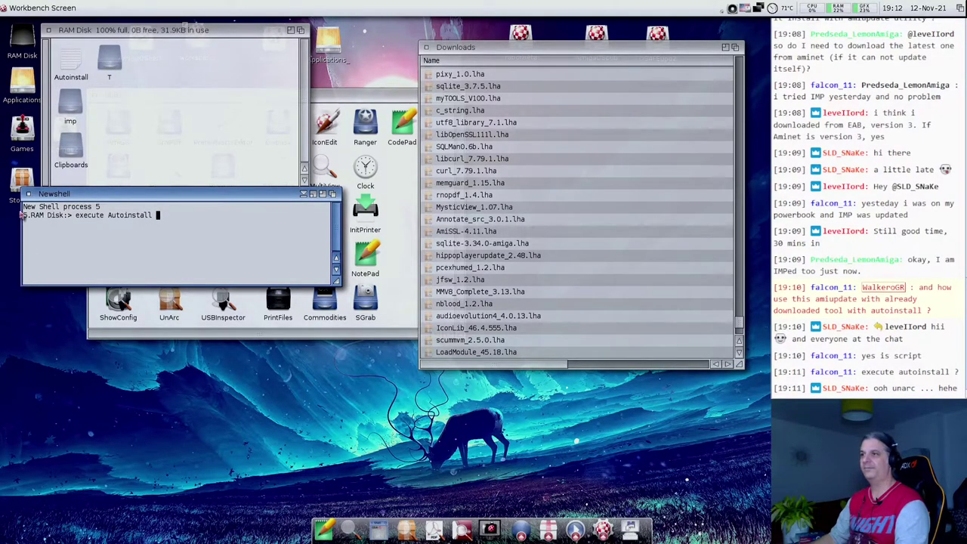
{"action": "key", "text": "Return"}
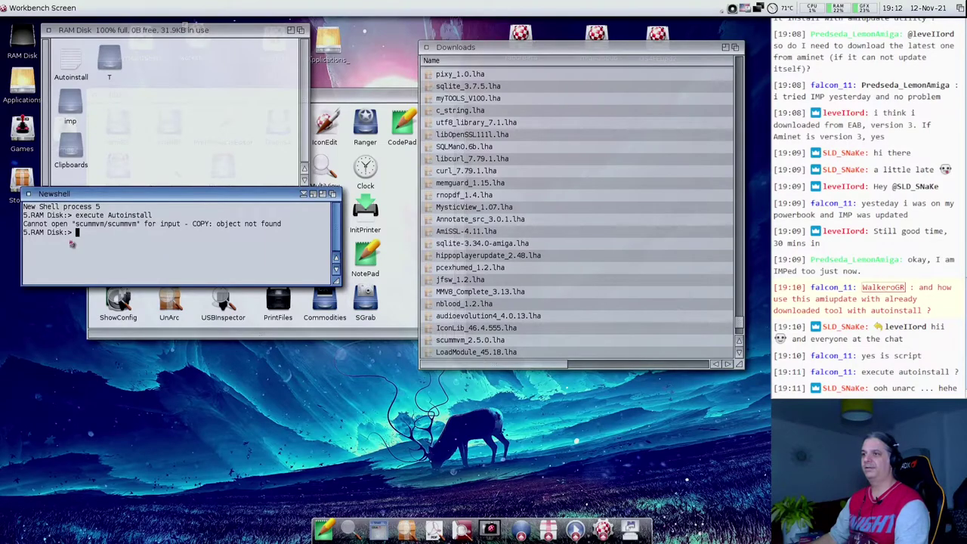
Step: Close the shell along with the RAM Disk and Downloads windows
{"action": "left_click", "coordinate": [29, 194]}
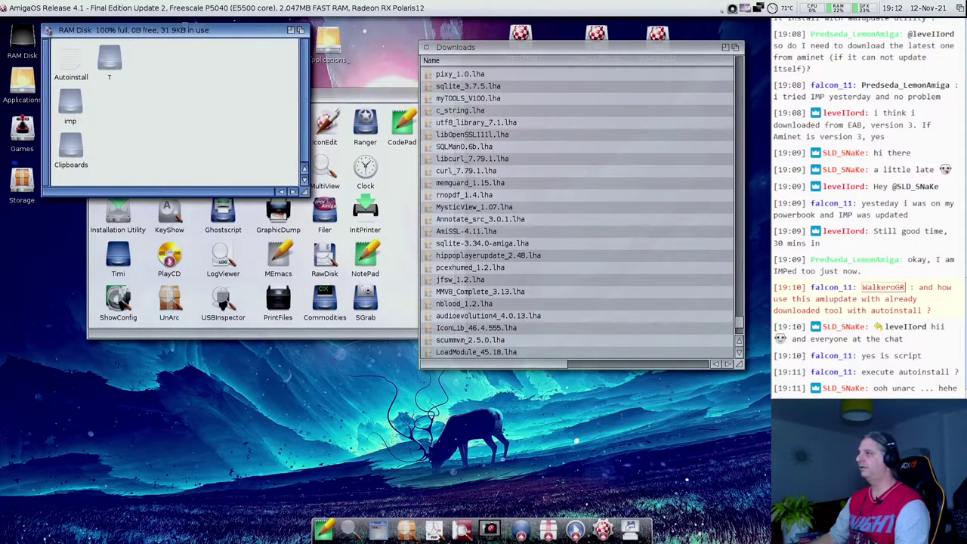
{"action": "left_click", "coordinate": [49, 30]}
{"action": "left_click", "coordinate": [422, 48]}
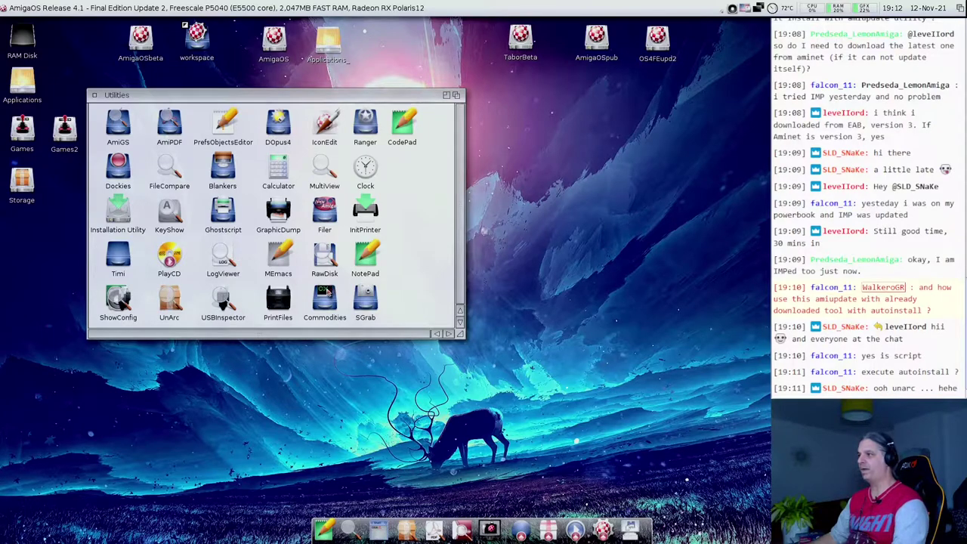
Step: Open the Filer drawer in Utilities, launch Filer, and reposition and enlarge its Root view window
{"action": "double_click", "coordinate": [325, 210]}
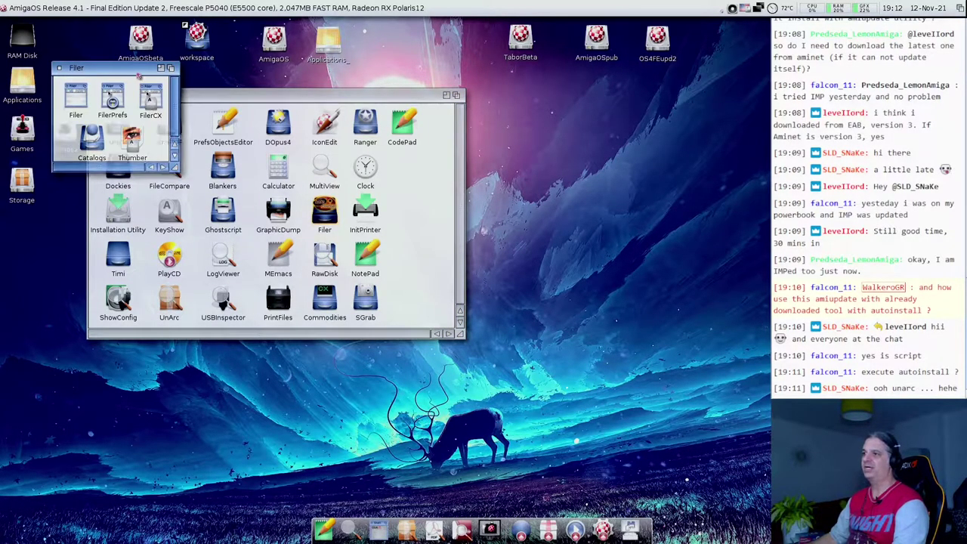
{"action": "left_click_drag", "start_coordinate": [138, 72], "coordinate": [175, 116]}
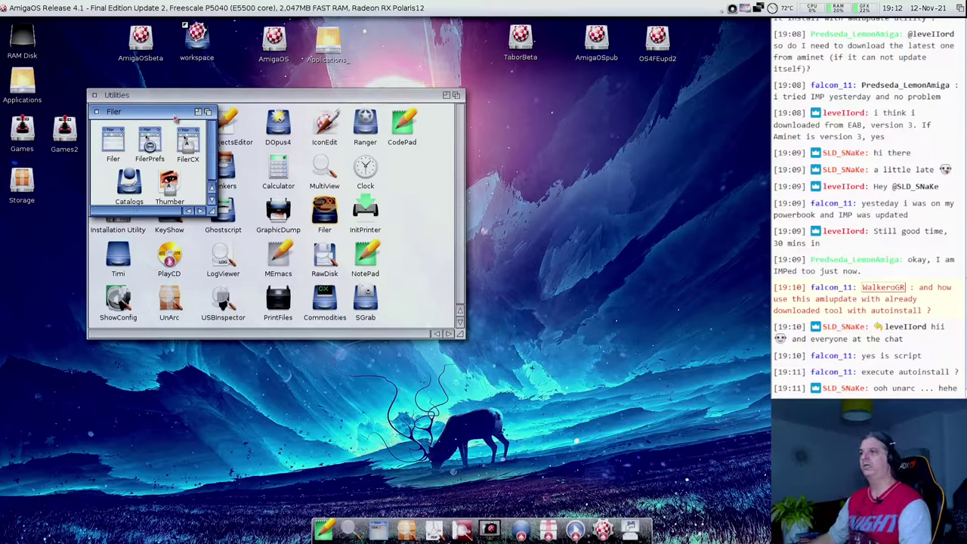
{"action": "left_click", "coordinate": [113, 141]}
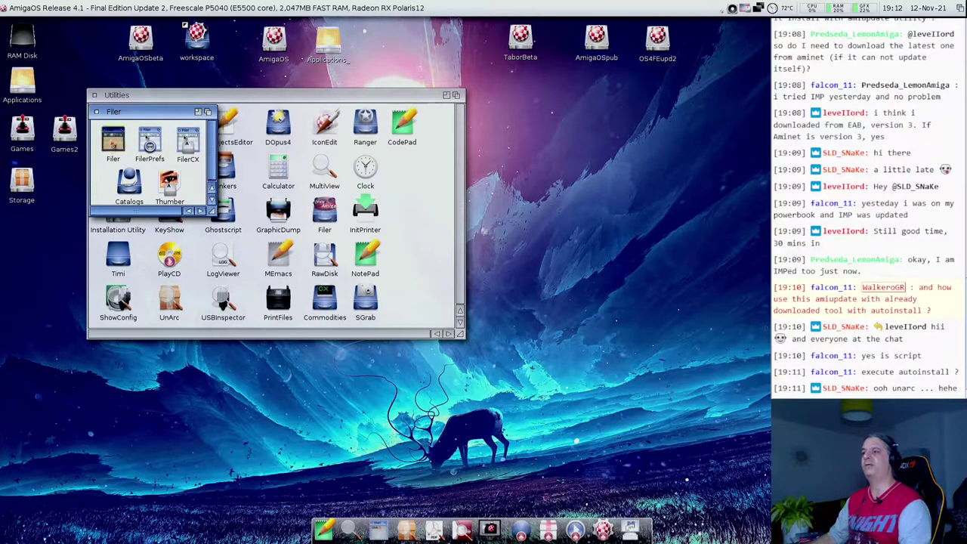
{"action": "double_click", "coordinate": [114, 140]}
{"action": "left_click_drag", "start_coordinate": [126, 21], "coordinate": [252, 80]}
{"action": "left_click_drag", "start_coordinate": [324, 317], "coordinate": [340, 470]}
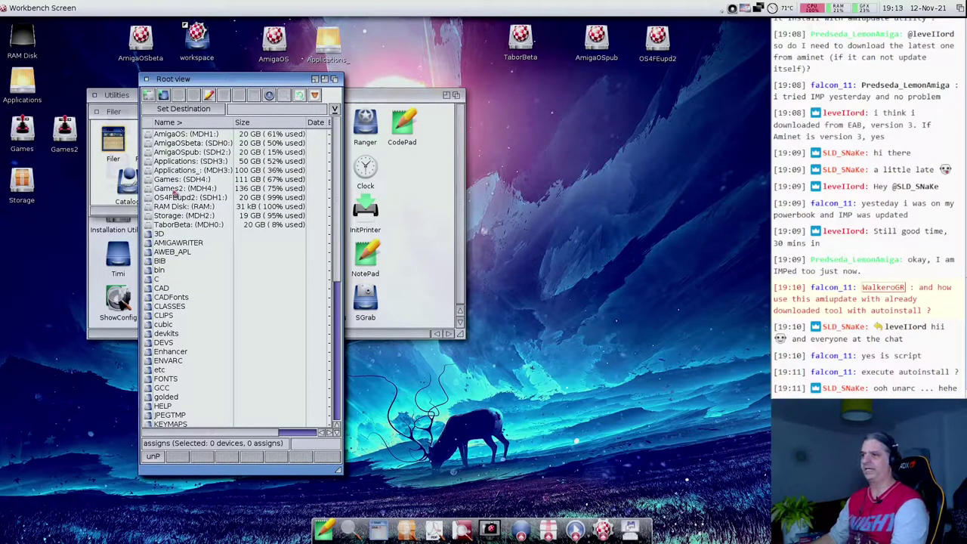
Step: Launch a second Filer window, place it beside the first one, and make it taller
{"action": "double_click", "coordinate": [118, 147]}
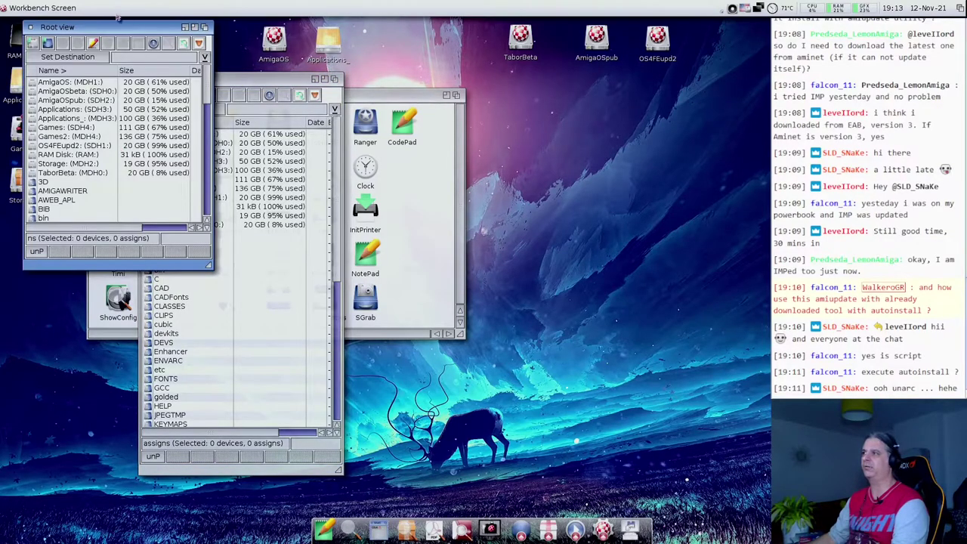
{"action": "left_click_drag", "start_coordinate": [111, 27], "coordinate": [451, 78]}
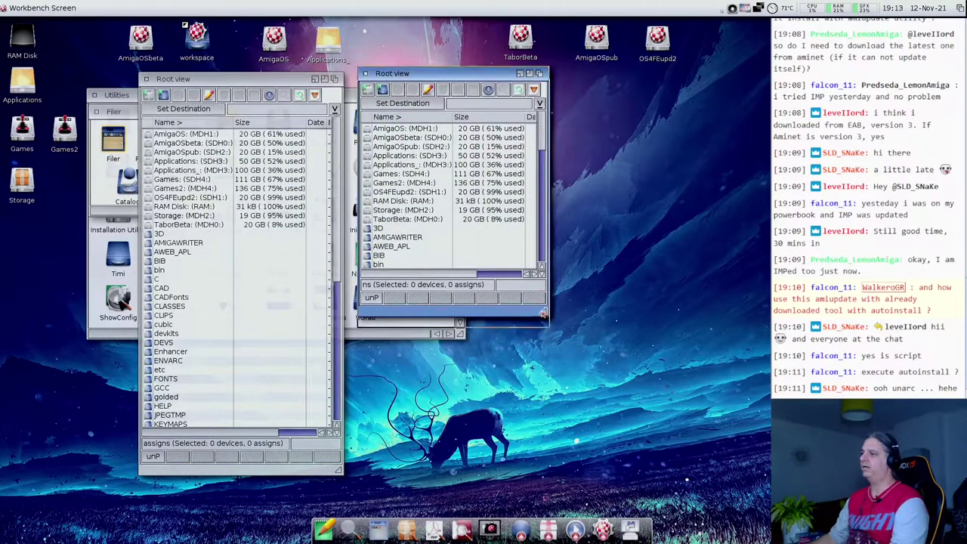
{"action": "left_click_drag", "start_coordinate": [549, 328], "coordinate": [552, 432]}
Step: List Games2 (MDH4:) in the second Filer window and the RAM Disk in the first, setting RAM: as the destination
{"action": "double_click", "coordinate": [404, 183]}
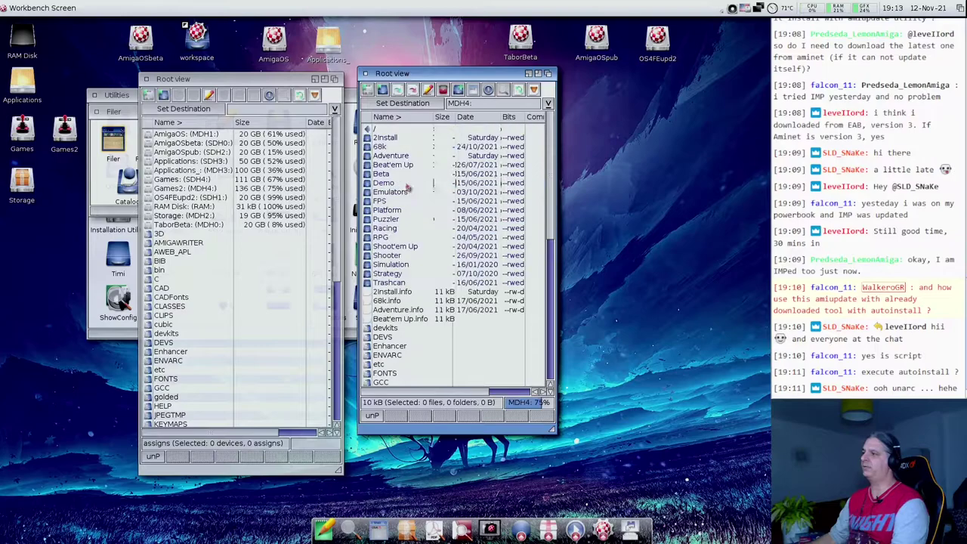
{"action": "left_click", "coordinate": [401, 103]}
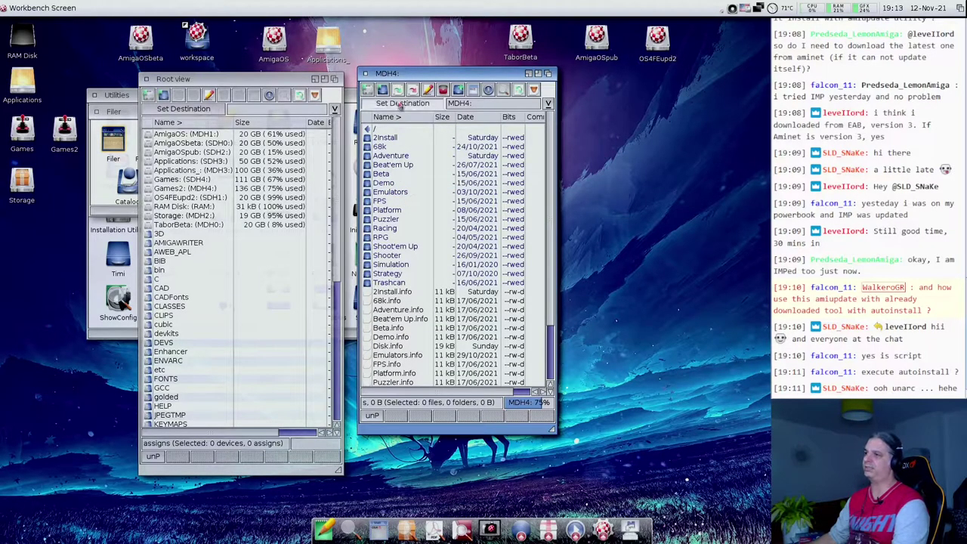
{"action": "double_click", "coordinate": [194, 206]}
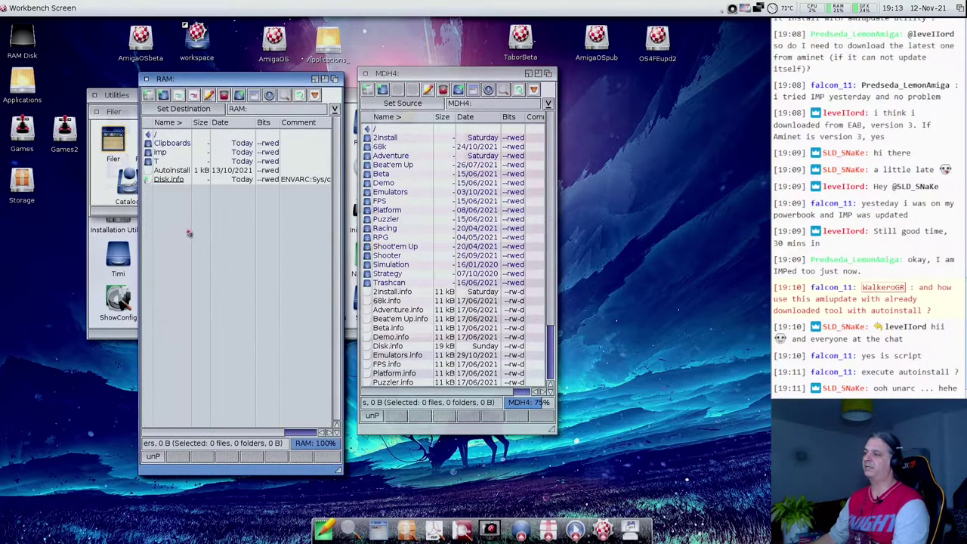
{"action": "left_click", "coordinate": [182, 110]}
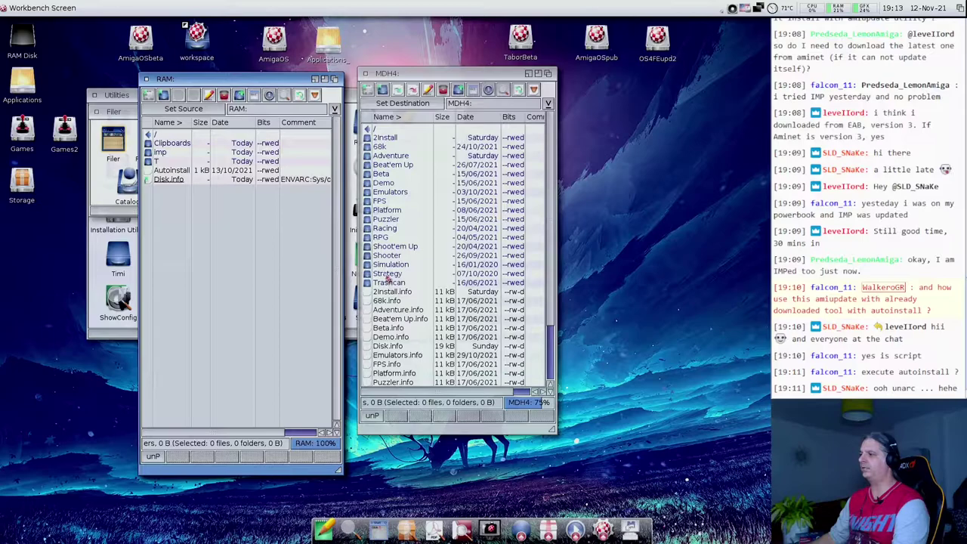
Step: Open the 68k drawer on MDH4:, bring up the rename request for ArtPazz_1.2, and cancel it
{"action": "double_click", "coordinate": [391, 148]}
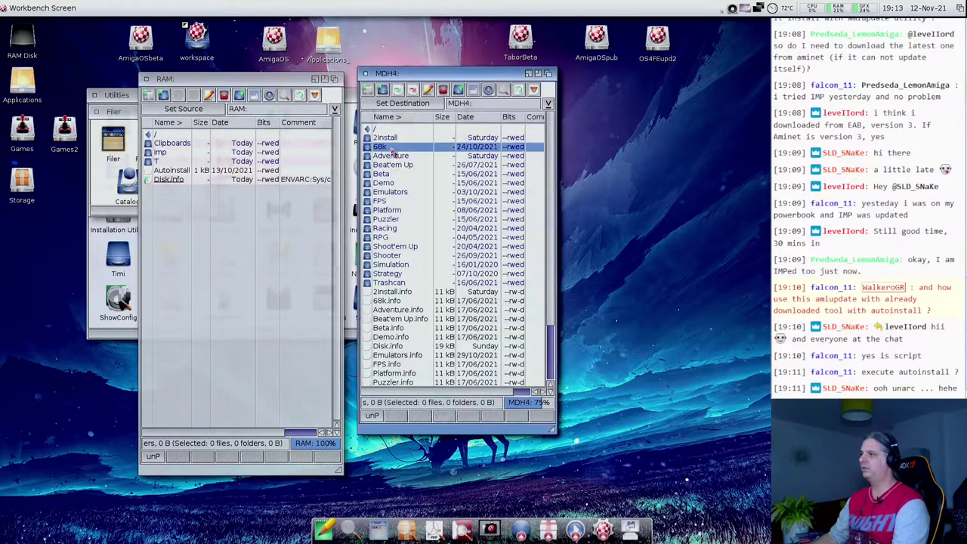
{"action": "left_click", "coordinate": [396, 157]}
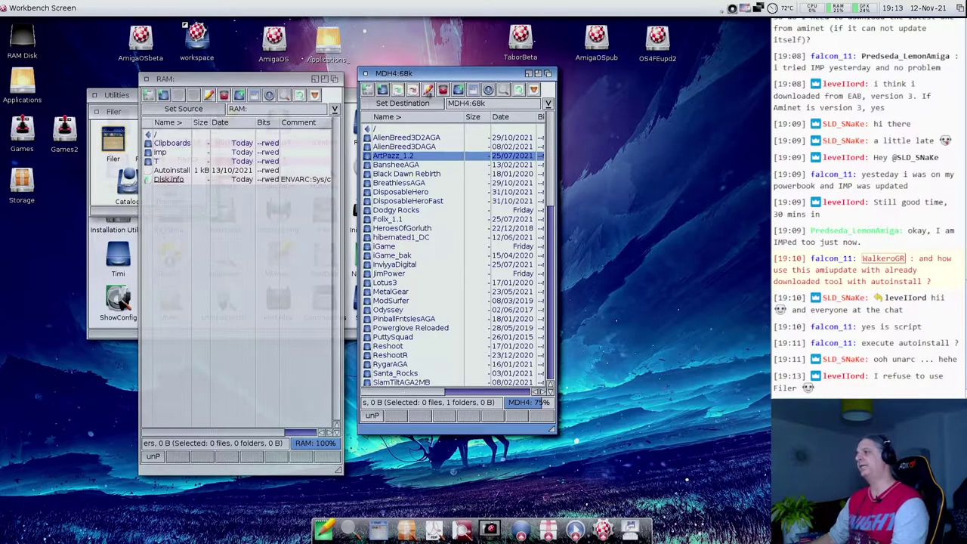
{"action": "left_click", "coordinate": [427, 90]}
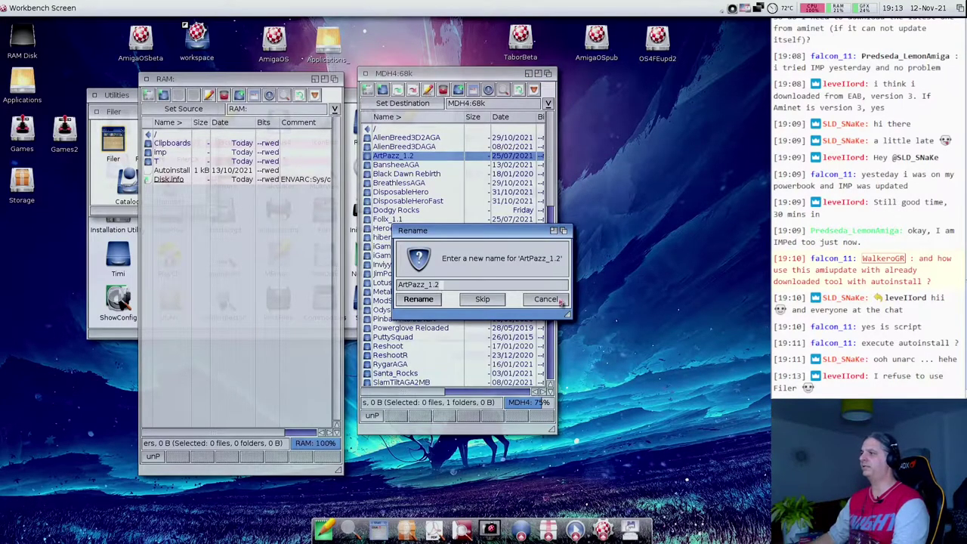
{"action": "left_click", "coordinate": [559, 301]}
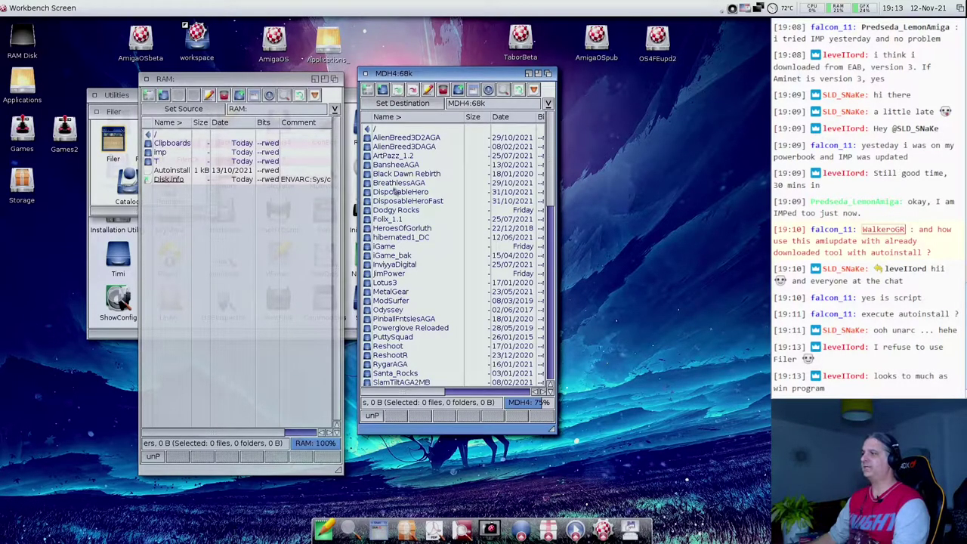
Step: Copy the ArtPazz_1.2 drawer from MDH4:68k to the RAM: destination
{"action": "left_click", "coordinate": [394, 156]}
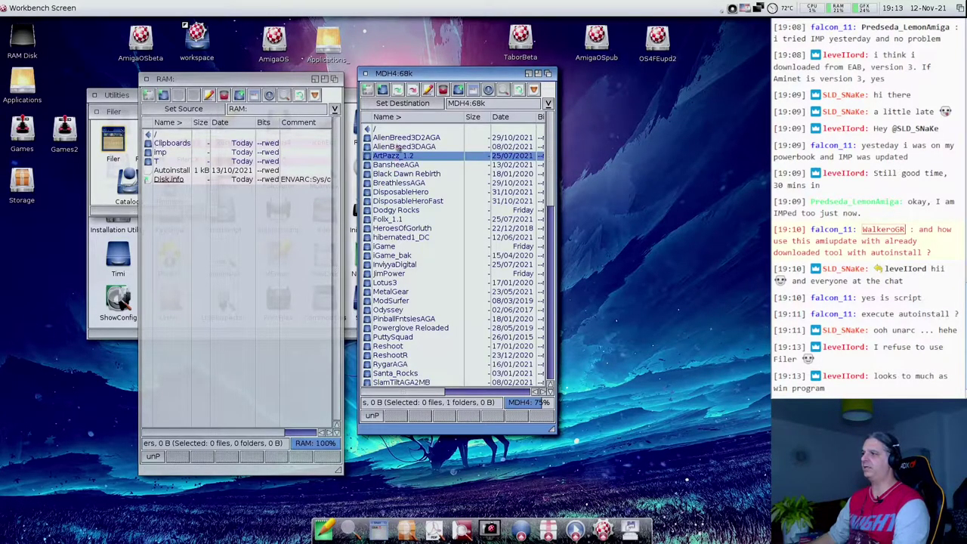
{"action": "left_click", "coordinate": [398, 91]}
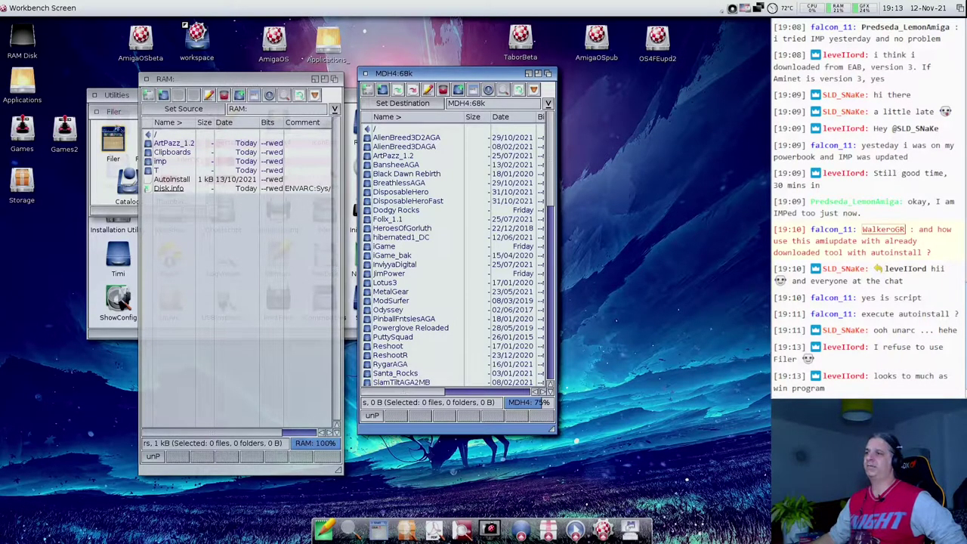
Step: Open a third Filer window, move it below the desktop drive icons, and close it again
{"action": "double_click", "coordinate": [115, 138]}
{"action": "left_click_drag", "start_coordinate": [107, 9], "coordinate": [97, 115]}
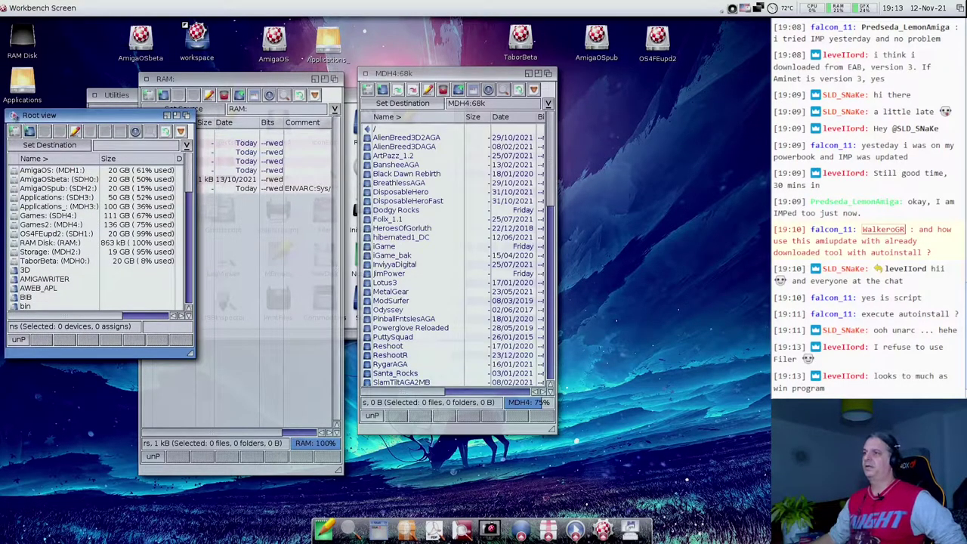
{"action": "left_click", "coordinate": [14, 115]}
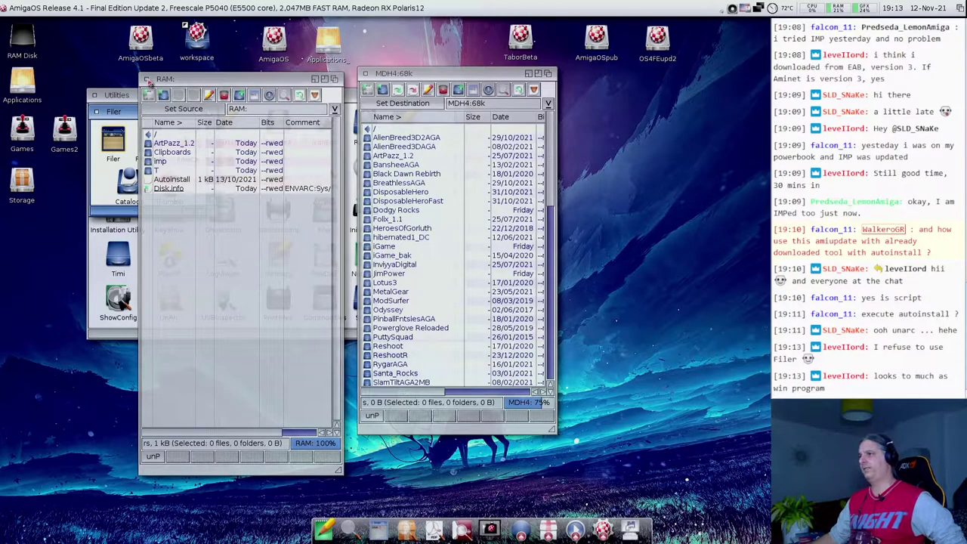
Step: Close the RAM: and MDH4:68k Filer windows
{"action": "left_click_drag", "start_coordinate": [148, 80], "coordinate": [149, 81]}
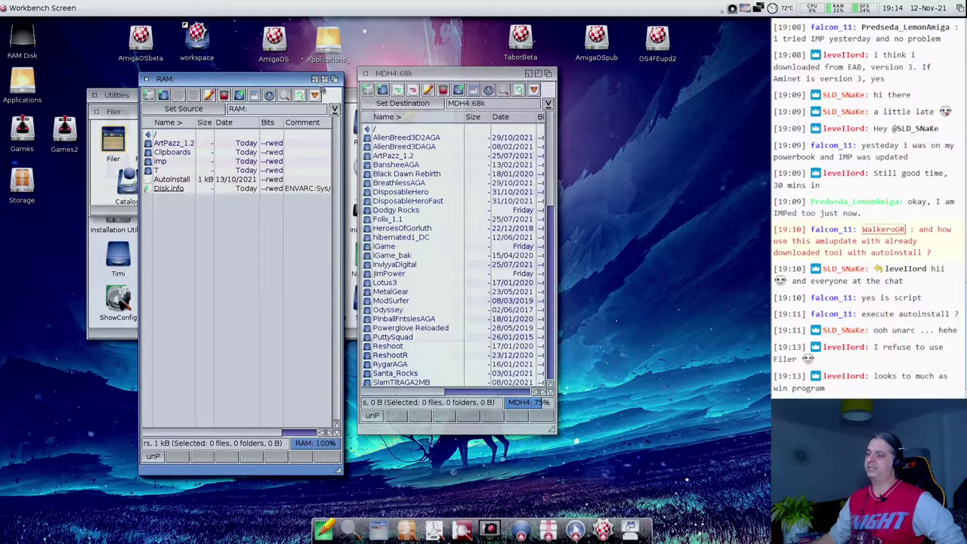
{"action": "left_click", "coordinate": [146, 79]}
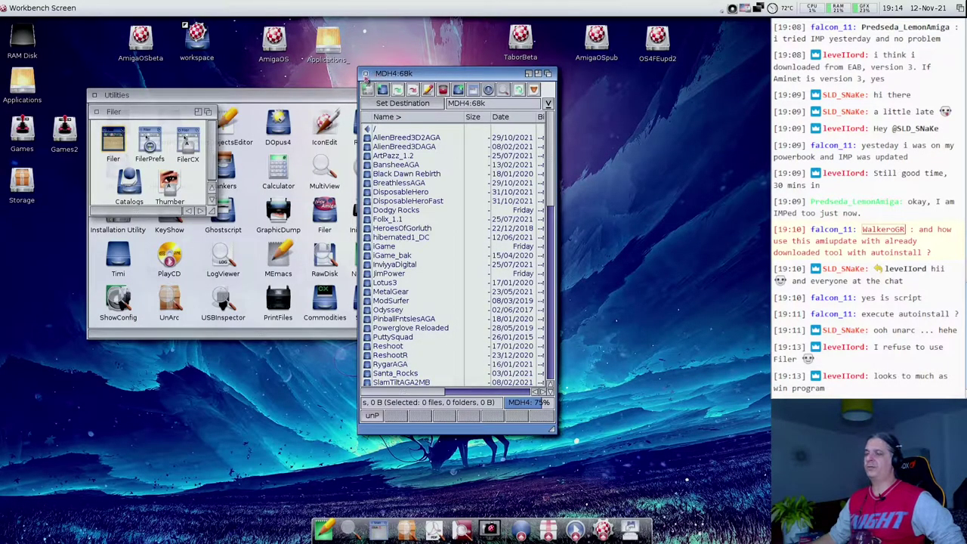
{"action": "left_click", "coordinate": [365, 73]}
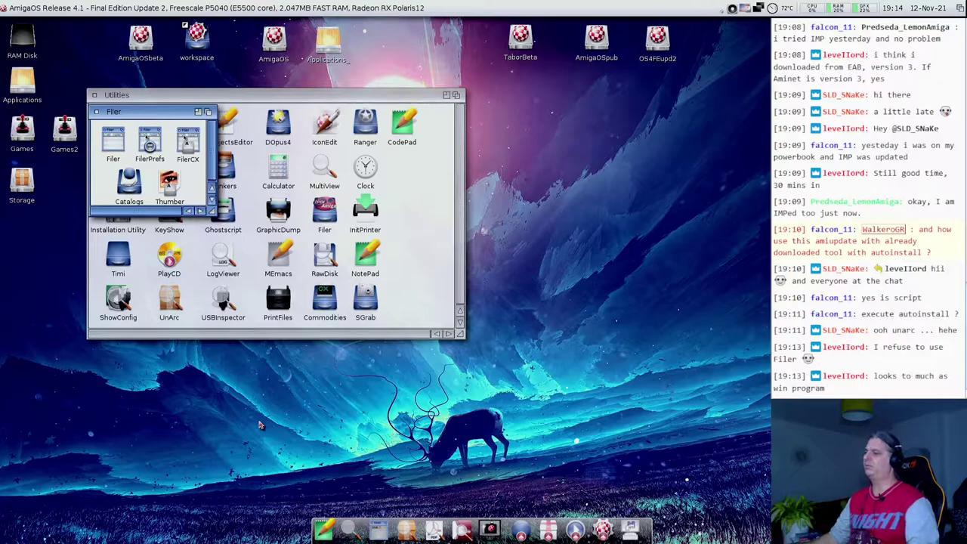
{"action": "left_click", "coordinate": [535, 175]}
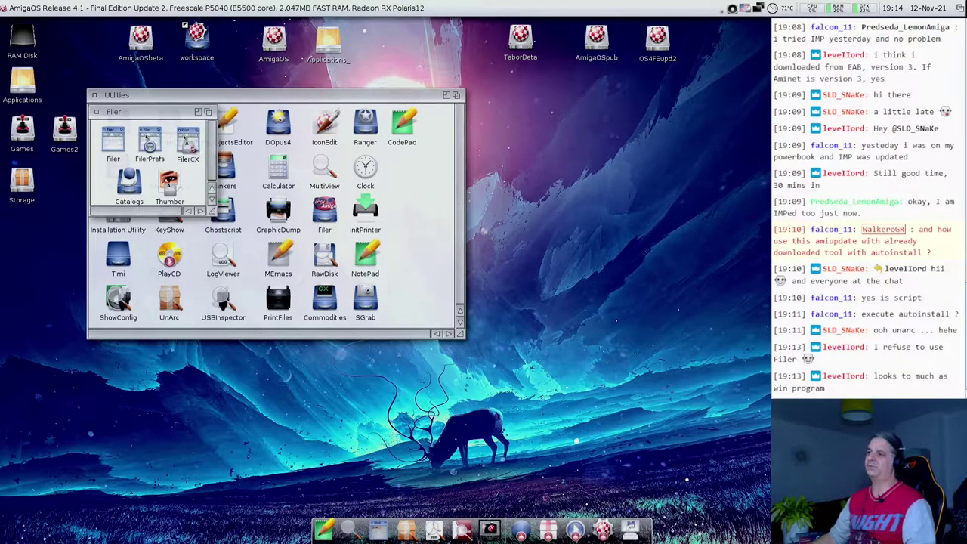
Step: Open the icon information for FilerCX and show its tool types in an enlarged window moved clear of the drive icons
{"action": "left_click", "coordinate": [188, 142]}
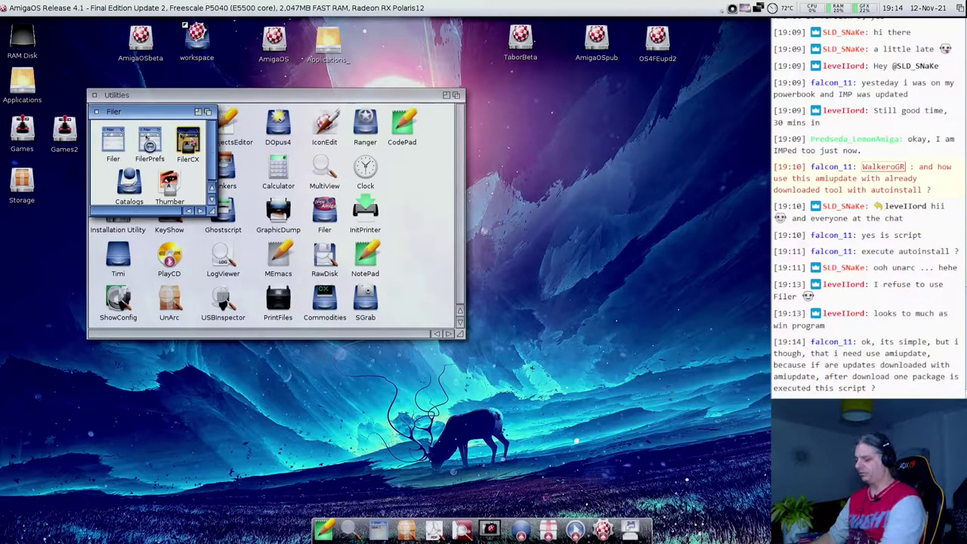
{"action": "key", "text": "super+i"}
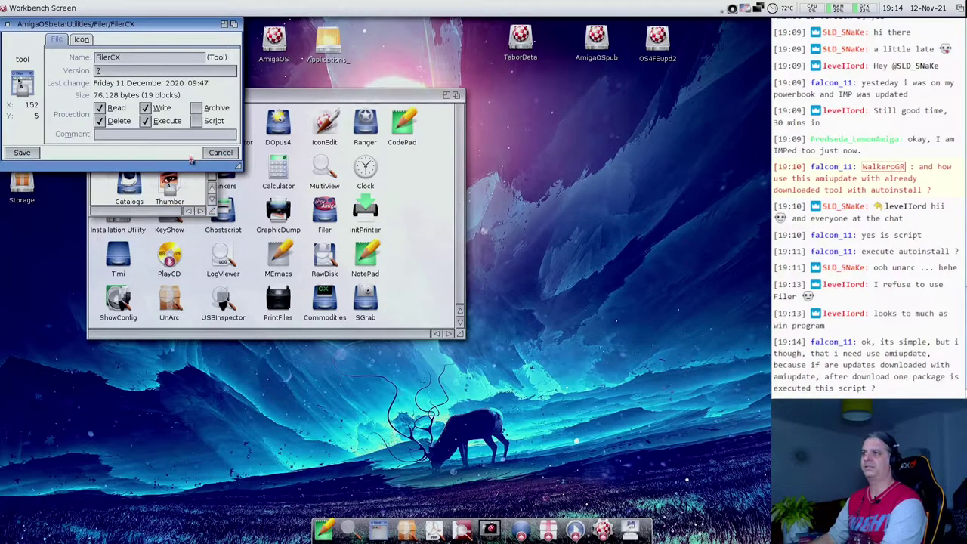
{"action": "left_click", "coordinate": [81, 43]}
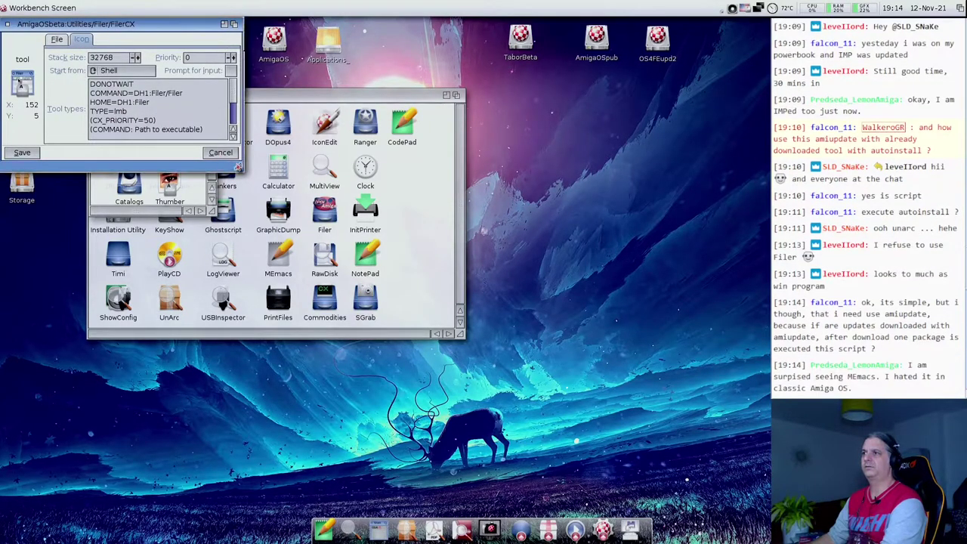
{"action": "left_click_drag", "start_coordinate": [237, 166], "coordinate": [325, 191]}
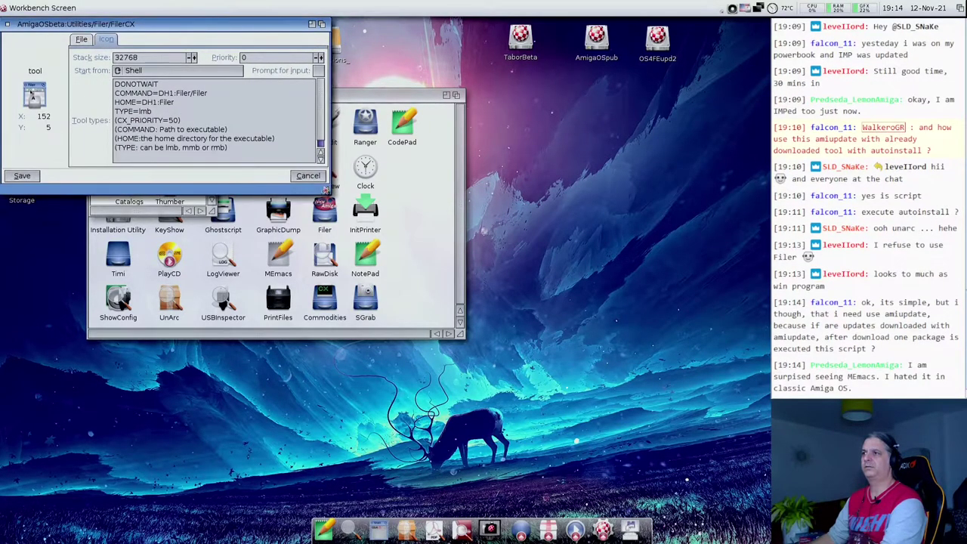
{"action": "left_click", "coordinate": [178, 104]}
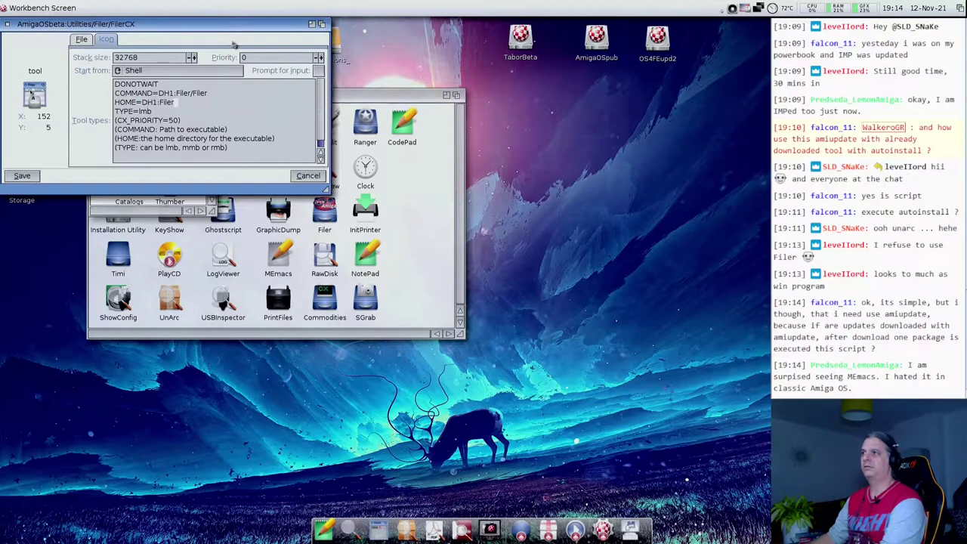
{"action": "left_click_drag", "start_coordinate": [219, 24], "coordinate": [300, 127]}
{"action": "left_click", "coordinate": [140, 42]}
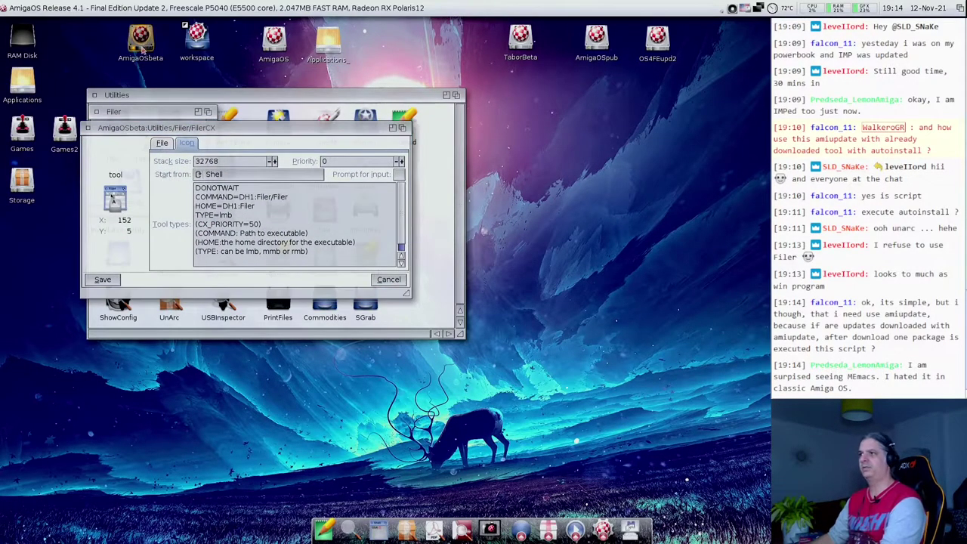
Step: Change the COMMAND tool type of FilerCX to APPDIR:Filer
{"action": "left_click", "coordinate": [242, 196]}
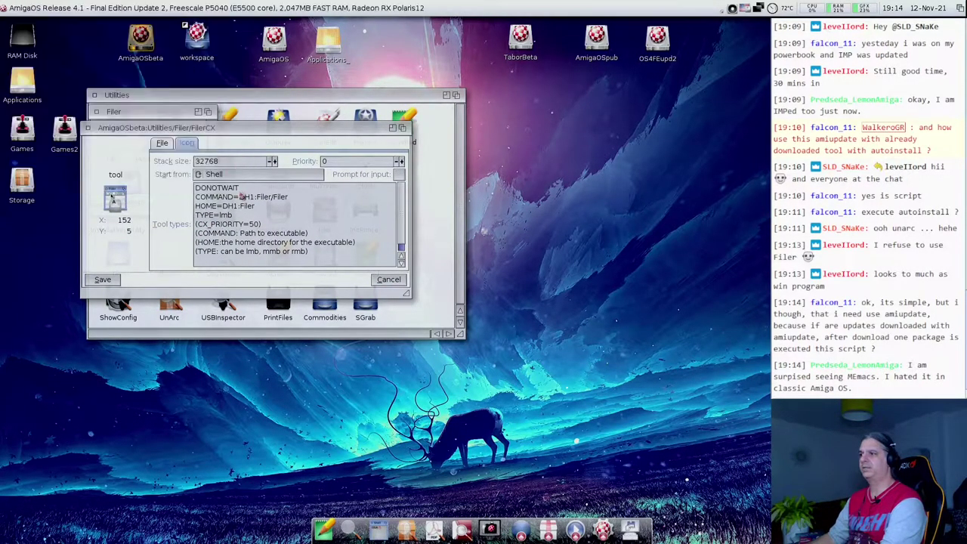
{"action": "left_click_drag", "start_coordinate": [240, 198], "coordinate": [283, 198]}
{"action": "key", "text": "BackSpace"}
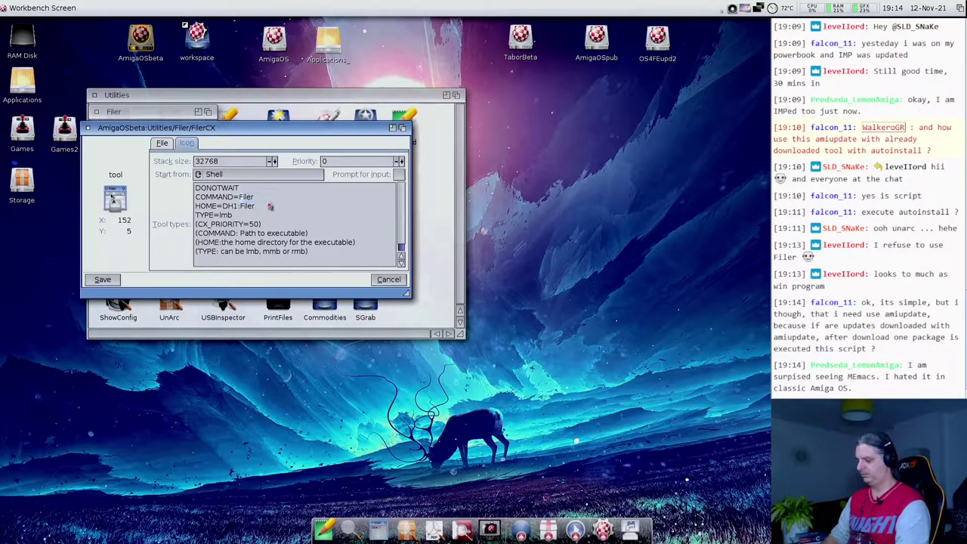
{"action": "type", "text": "APPDIR:"}
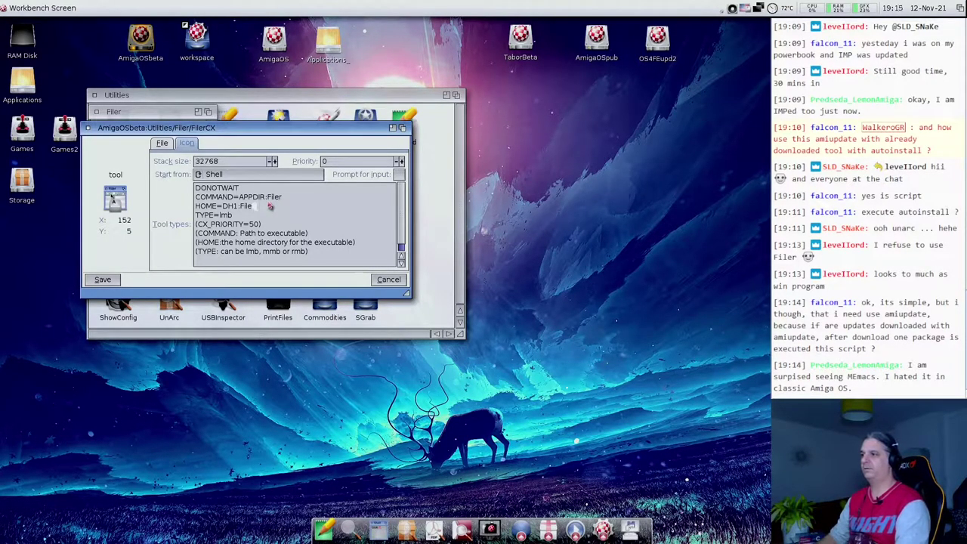
Step: Set the HOME tool type of FilerCX to RAM: and save the icon information
{"action": "key", "text": "BackSpace"}
{"action": "key", "text": "BackSpace"}
{"action": "key", "text": "BackSpace"}
{"action": "key", "text": "BackSpace"}
{"action": "key", "text": "BackSpace"}
{"action": "key", "text": "BackSpace"}
{"action": "key", "text": "BackSpace"}
{"action": "key", "text": "BackSpace"}
{"action": "key", "text": "BackSpace"}
{"action": "key", "text": "BackSpace"}
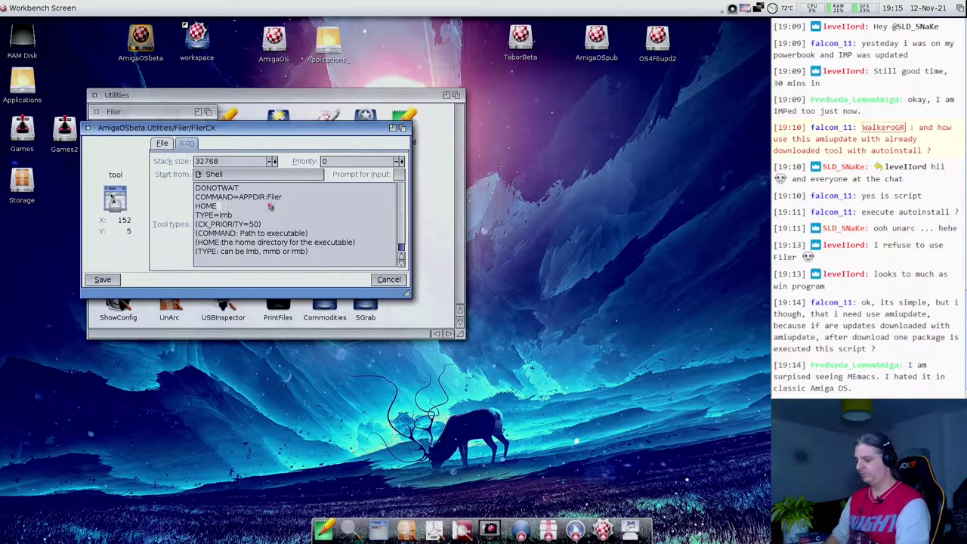
{"action": "type", "text": "RAM:"}
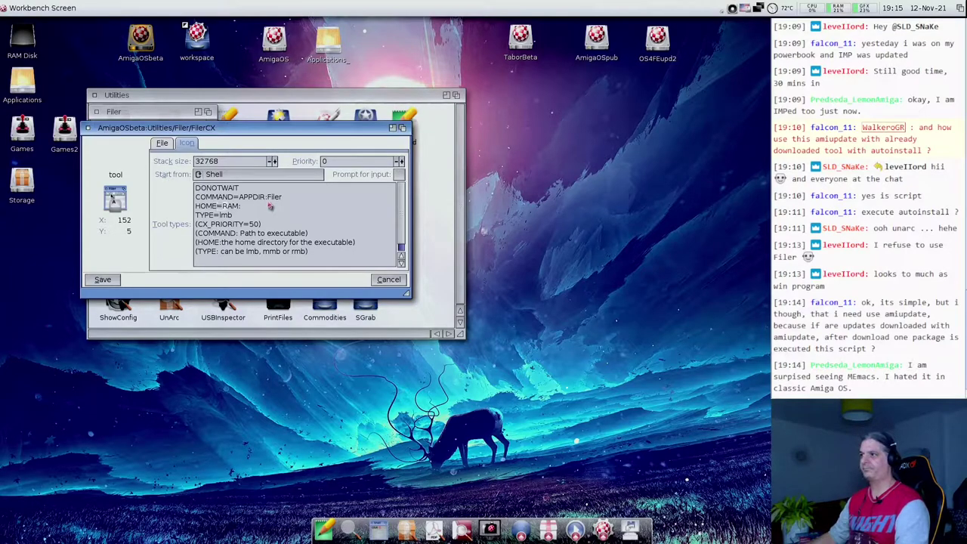
{"action": "left_click", "coordinate": [114, 281]}
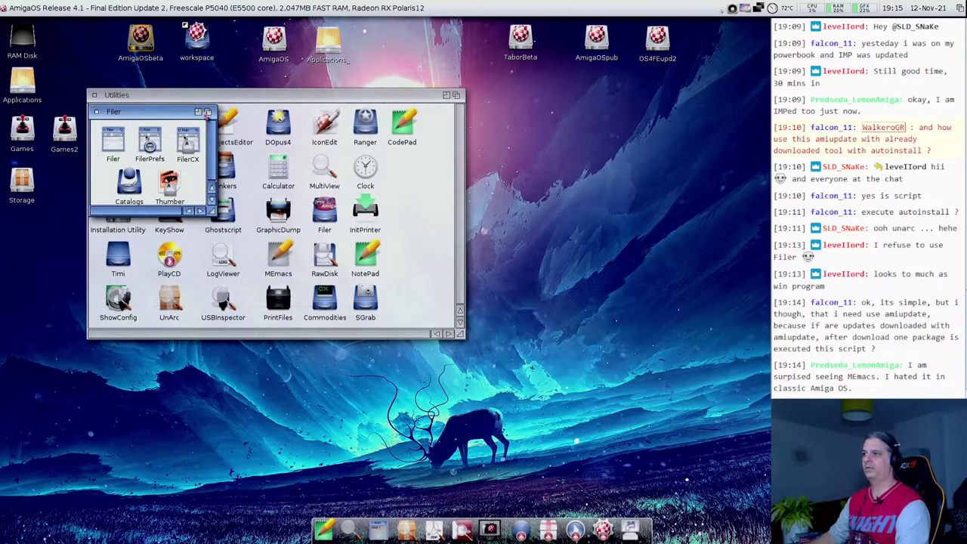
Step: Test FilerCX by calling up a Filer window from an empty area of the Workbench desktop
{"action": "left_click", "coordinate": [553, 138]}
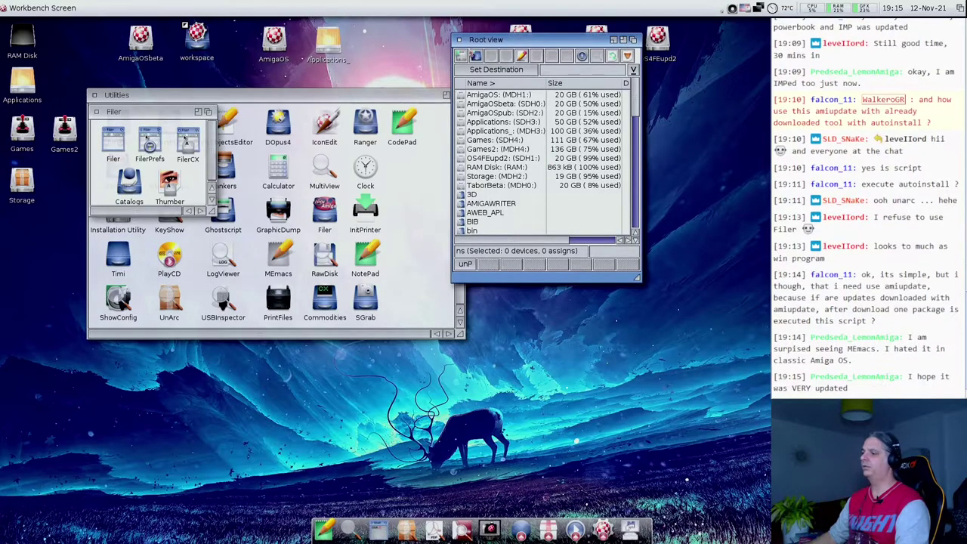
Step: Close both Filer Root view windows and the Filer drawer
{"action": "left_click", "coordinate": [459, 40]}
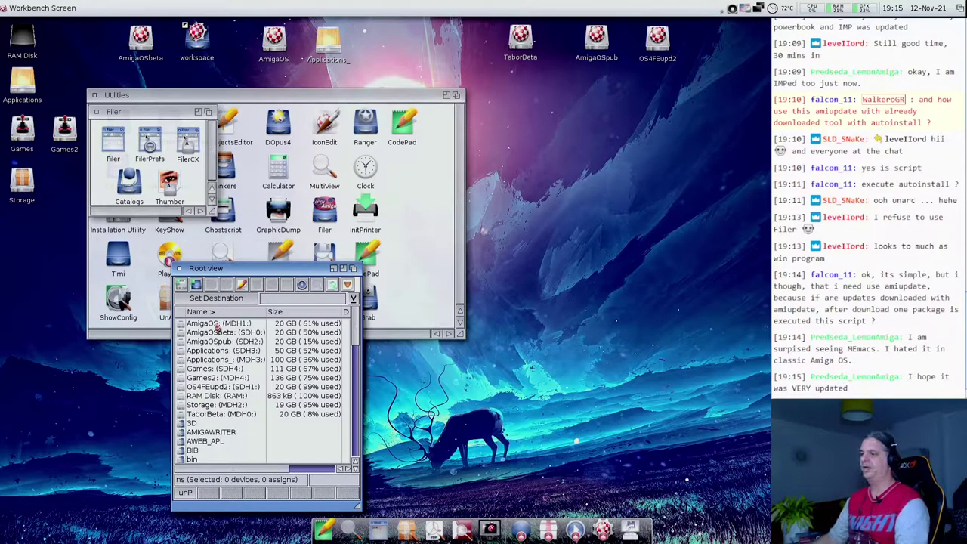
{"action": "left_click", "coordinate": [179, 268]}
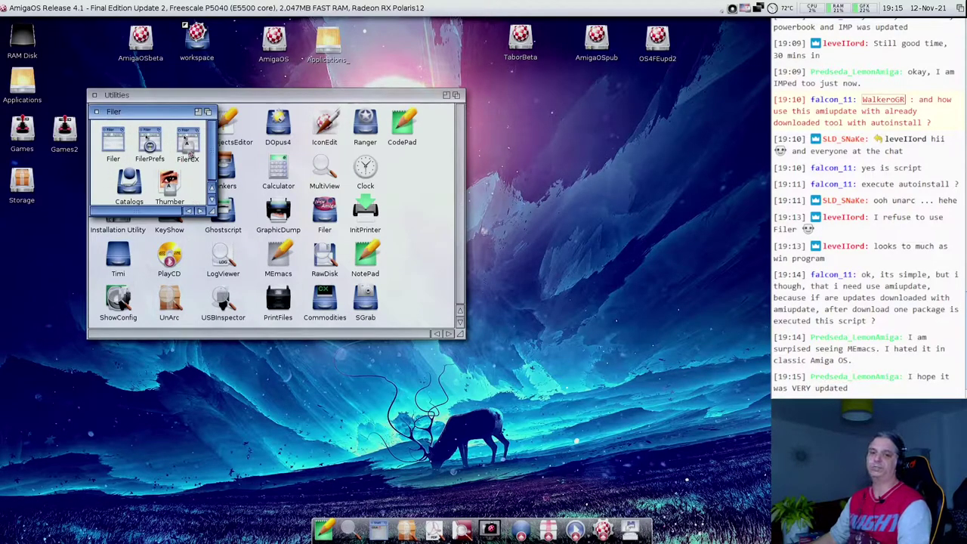
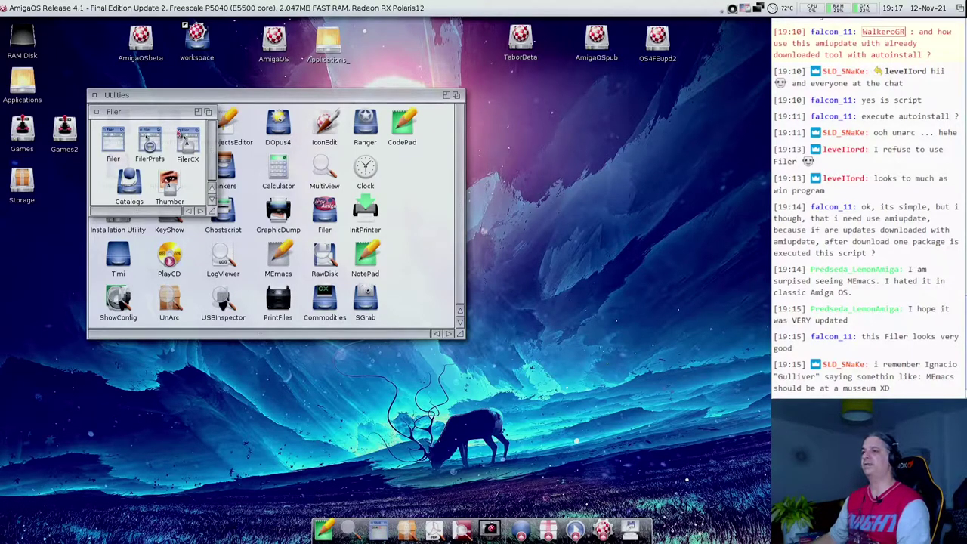
{"action": "left_click", "coordinate": [97, 111]}
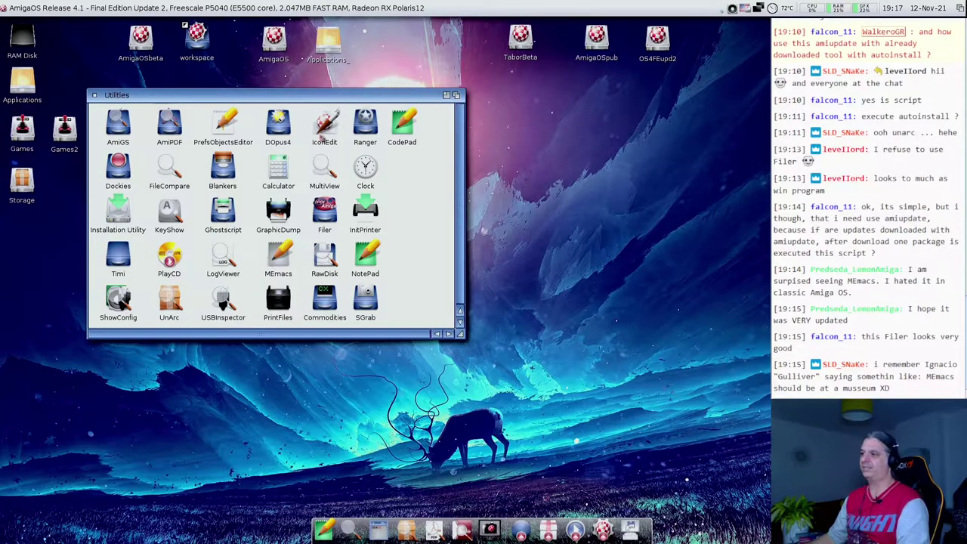
Step: Launch MEmacs from the Utilities drawer, look through its menus and quit it
{"action": "left_click", "coordinate": [322, 135]}
{"action": "double_click", "coordinate": [287, 263]}
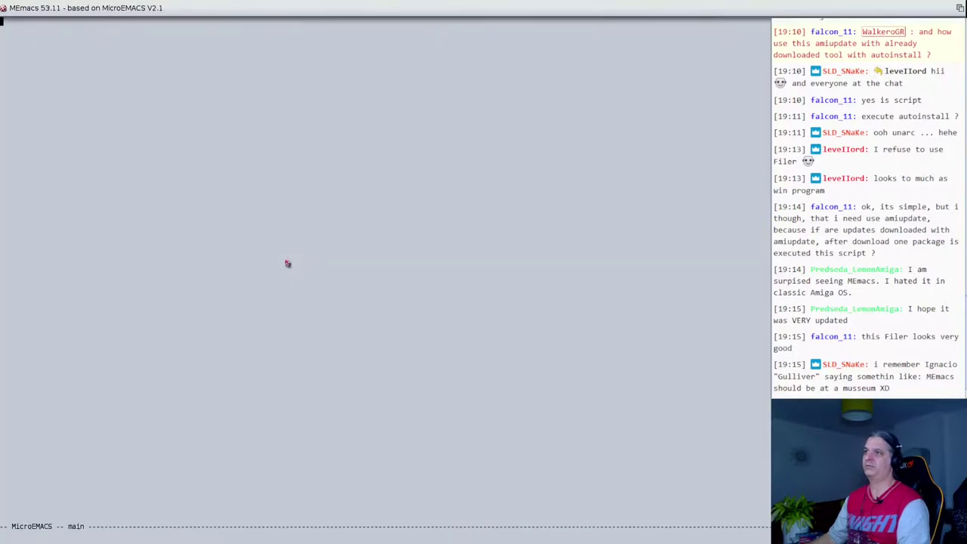
{"action": "right_click", "coordinate": [69, 6]}
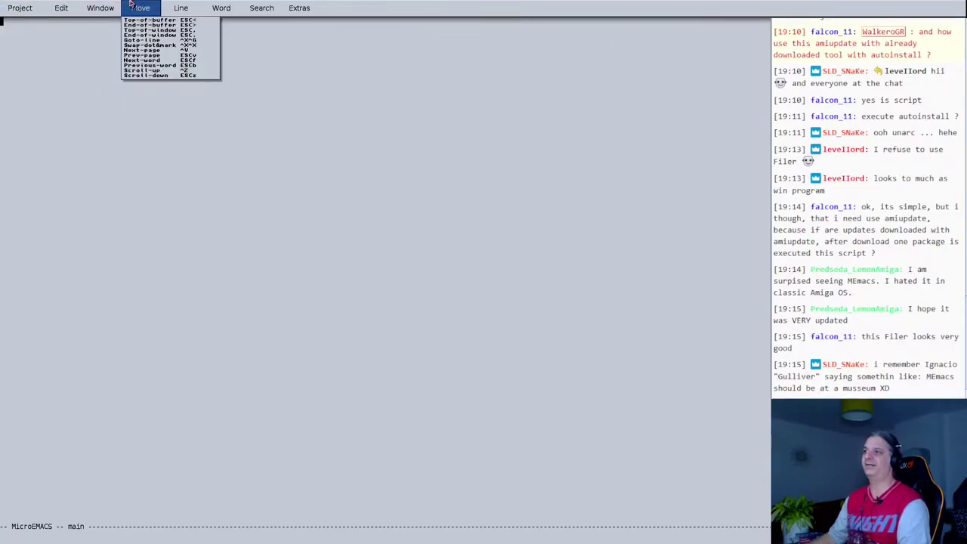
{"action": "mouse_move", "coordinate": [198, 5]}
{"action": "mouse_move", "coordinate": [17, 6]}
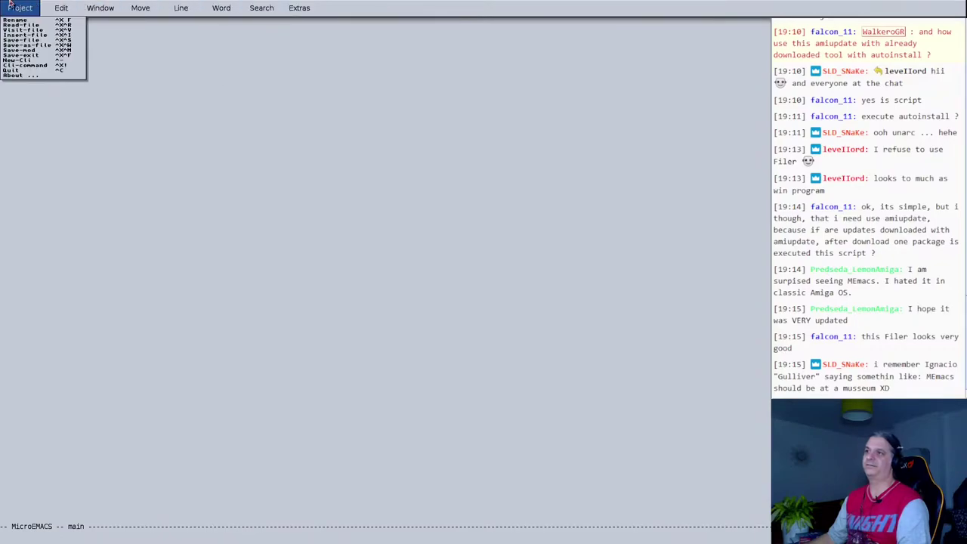
{"action": "left_click", "coordinate": [19, 71]}
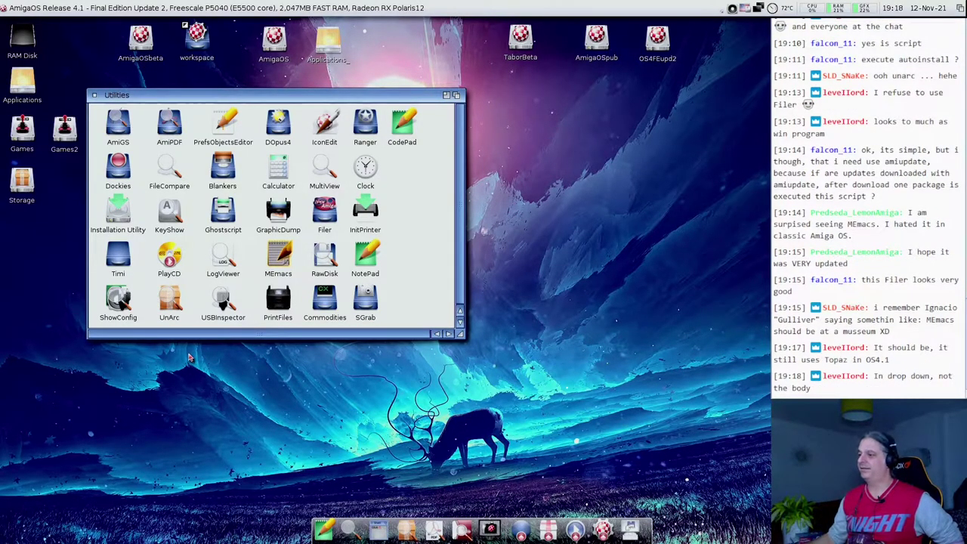
Step: Restart MEmacs, try its Read-file command with the file name app, abort the entry and quit the editor
{"action": "double_click", "coordinate": [287, 260]}
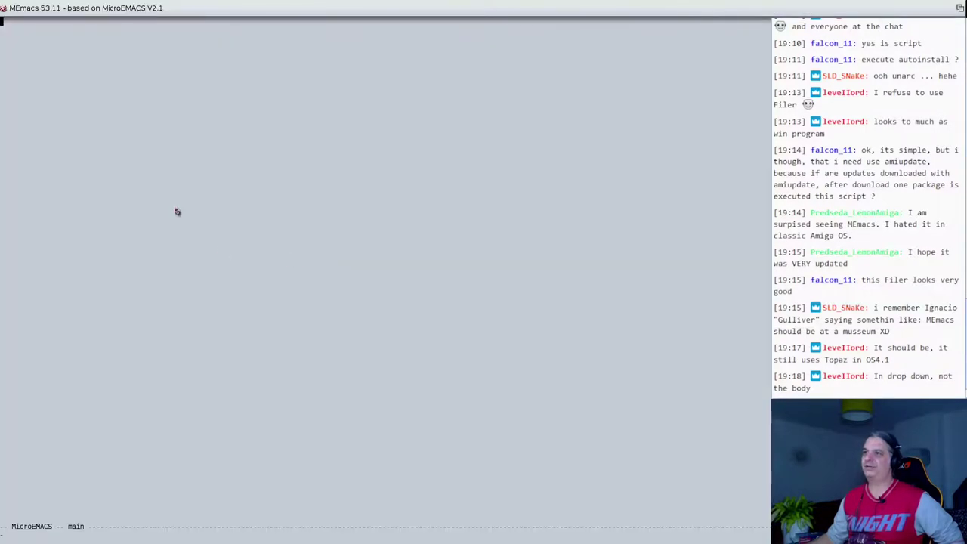
{"action": "right_click", "coordinate": [31, 5]}
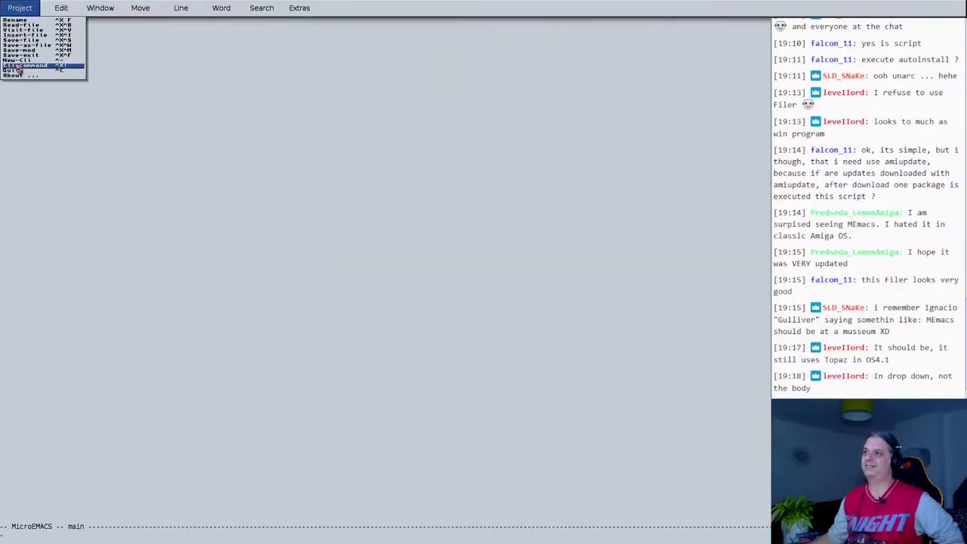
{"action": "mouse_move", "coordinate": [49, 4]}
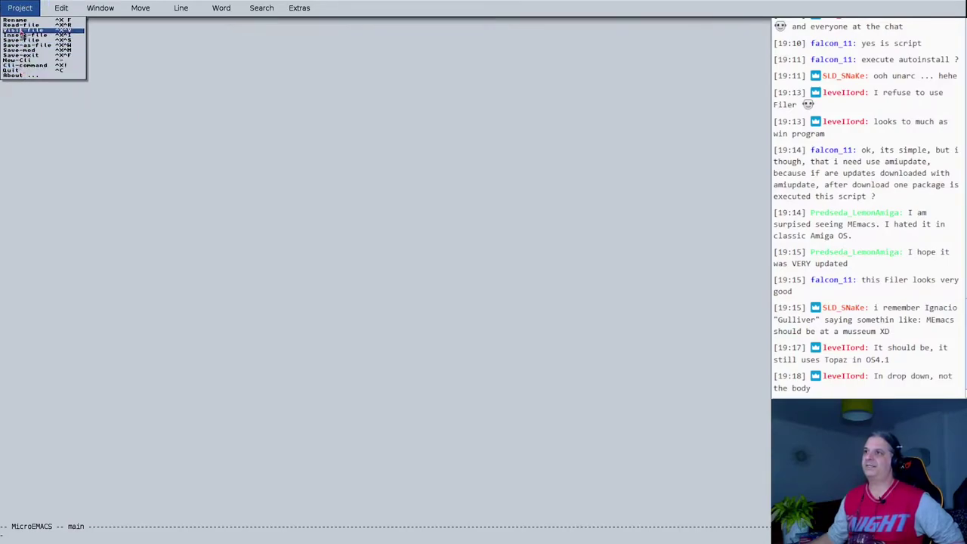
{"action": "left_click", "coordinate": [23, 25]}
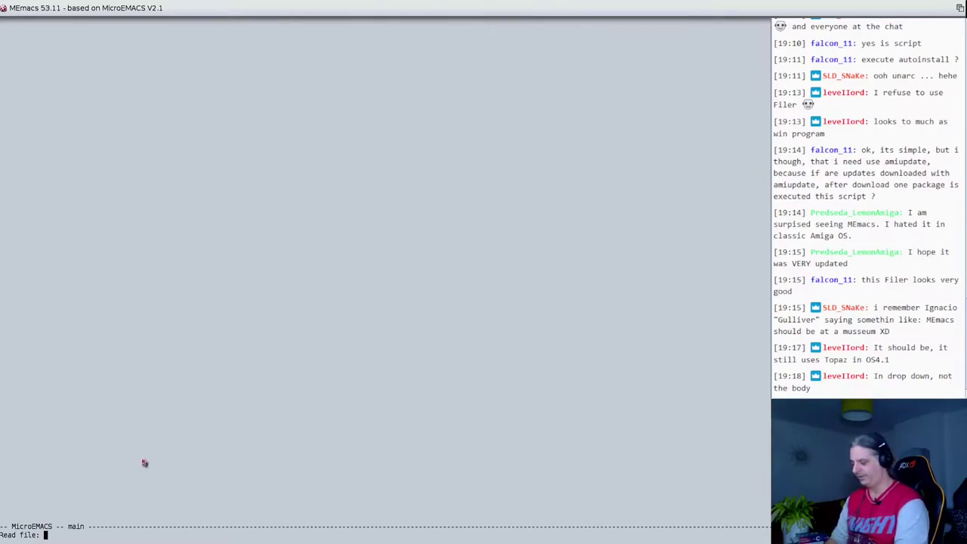
{"action": "type", "text": "app"}
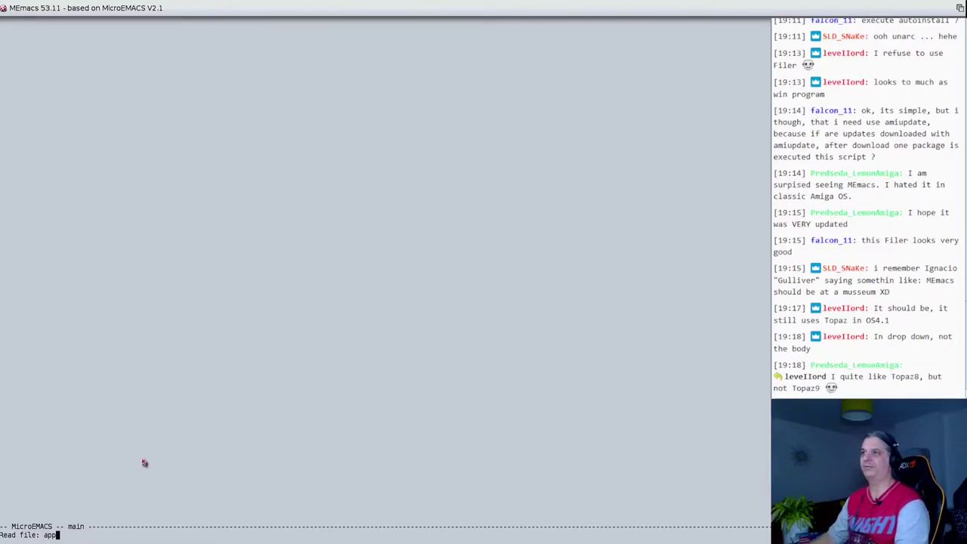
{"action": "right_click", "coordinate": [6, 19]}
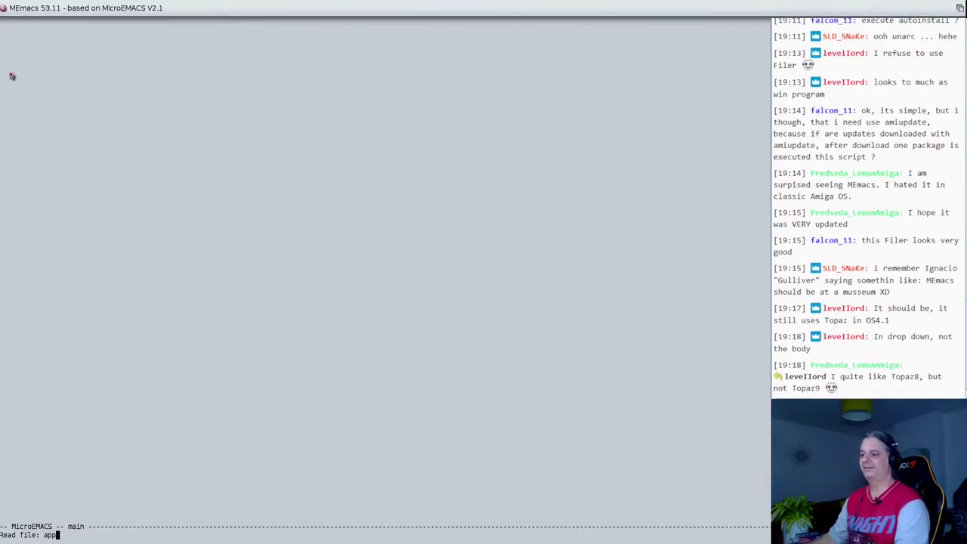
{"action": "key", "text": "BackSpace"}
{"action": "key", "text": "ctrl+g"}
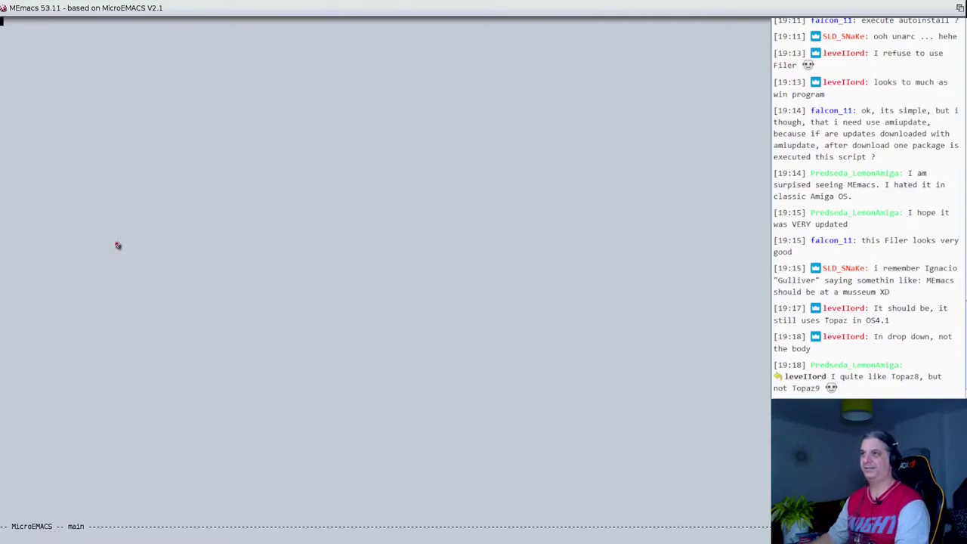
{"action": "right_click", "coordinate": [16, 6]}
{"action": "left_click", "coordinate": [11, 71]}
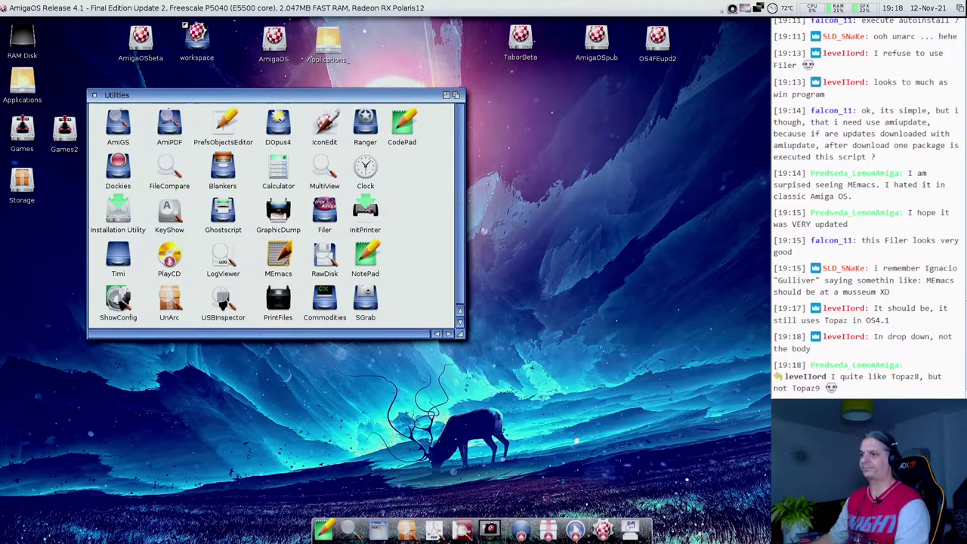
Step: Show the contents of the Timi drawer in an enlarged window
{"action": "double_click", "coordinate": [118, 260]}
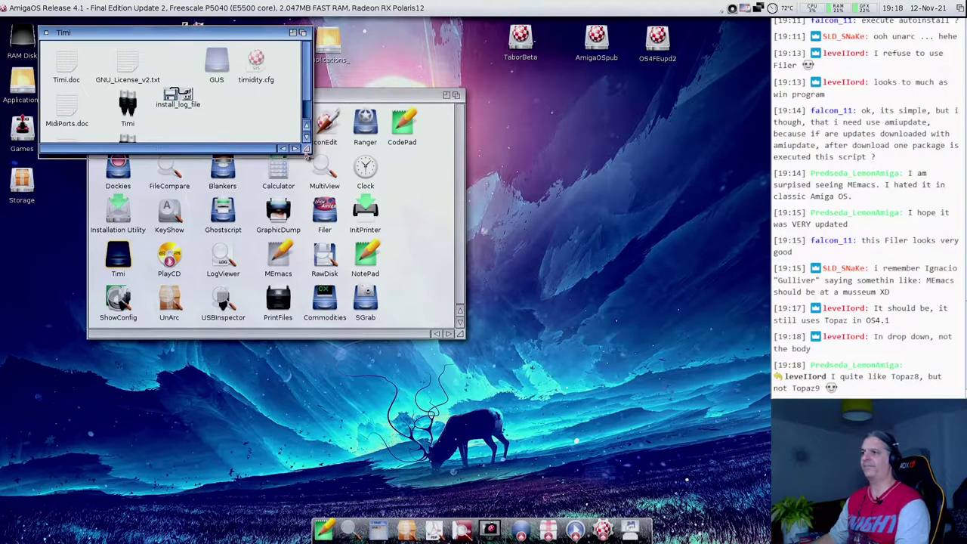
{"action": "left_click_drag", "start_coordinate": [306, 149], "coordinate": [322, 196]}
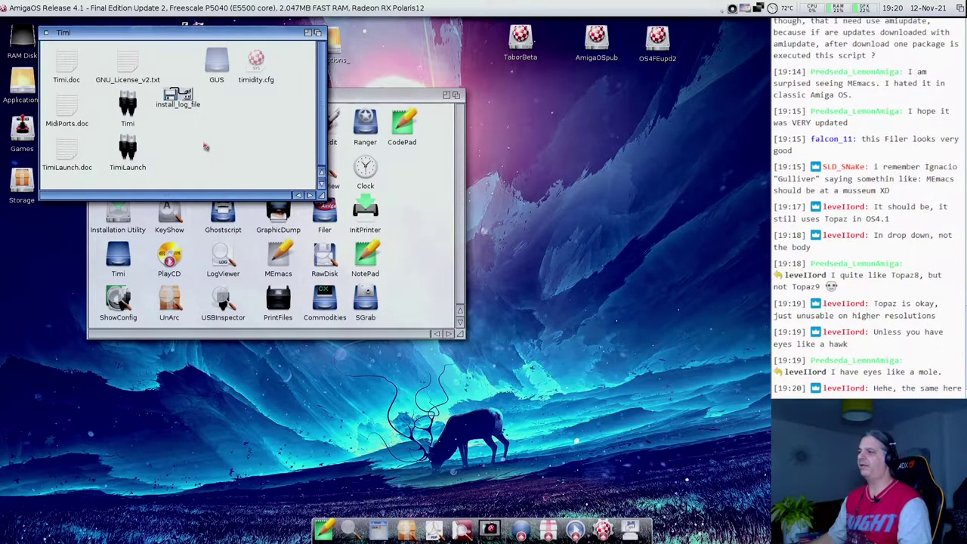
Step: Check the icon settings and tool types of MEmacs without saving, and close the Timi drawer
{"action": "left_click", "coordinate": [281, 262]}
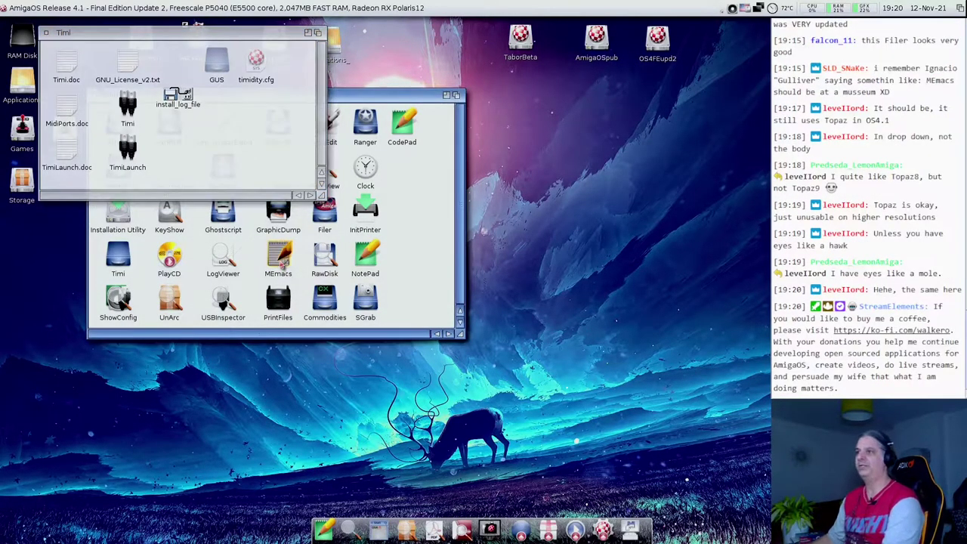
{"action": "key", "text": "super+i"}
{"action": "left_click", "coordinate": [82, 39]}
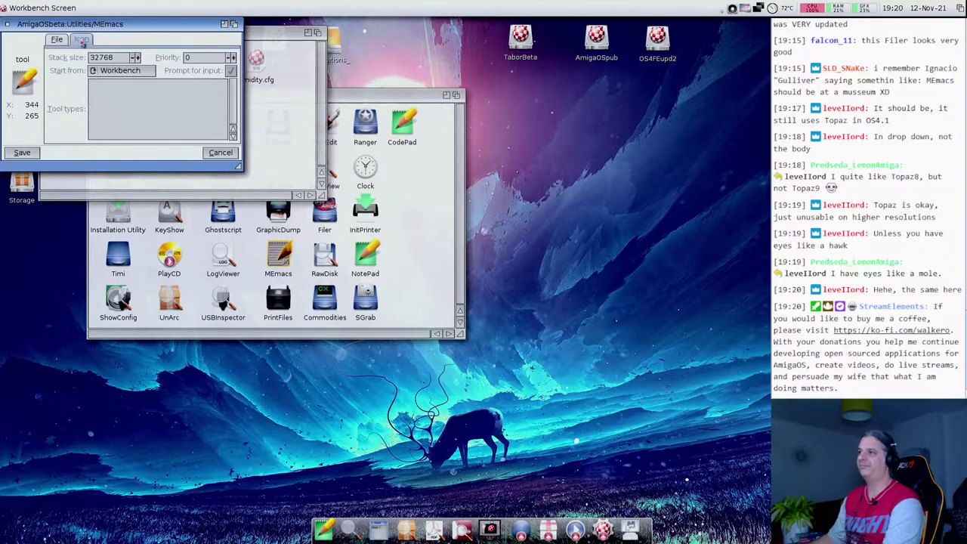
{"action": "left_click", "coordinate": [208, 156]}
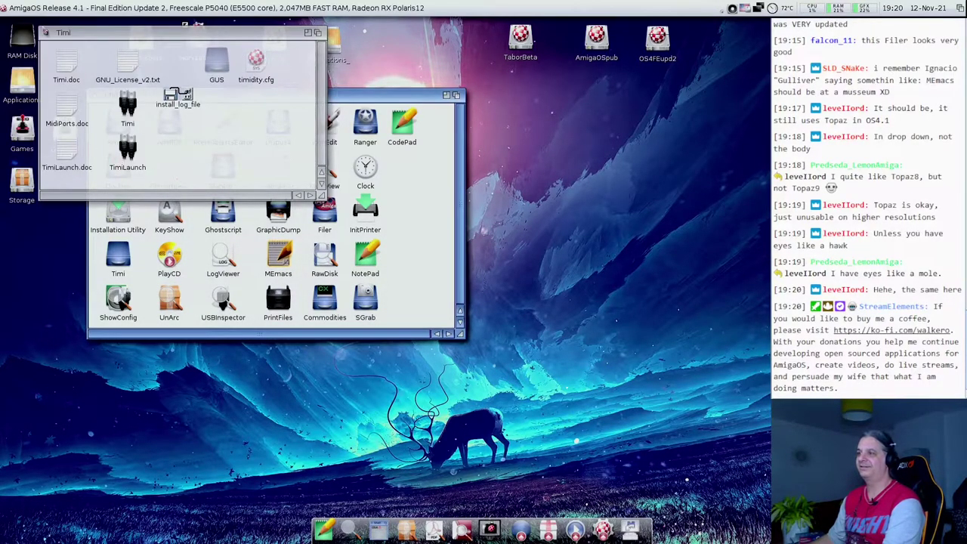
{"action": "left_click", "coordinate": [46, 33]}
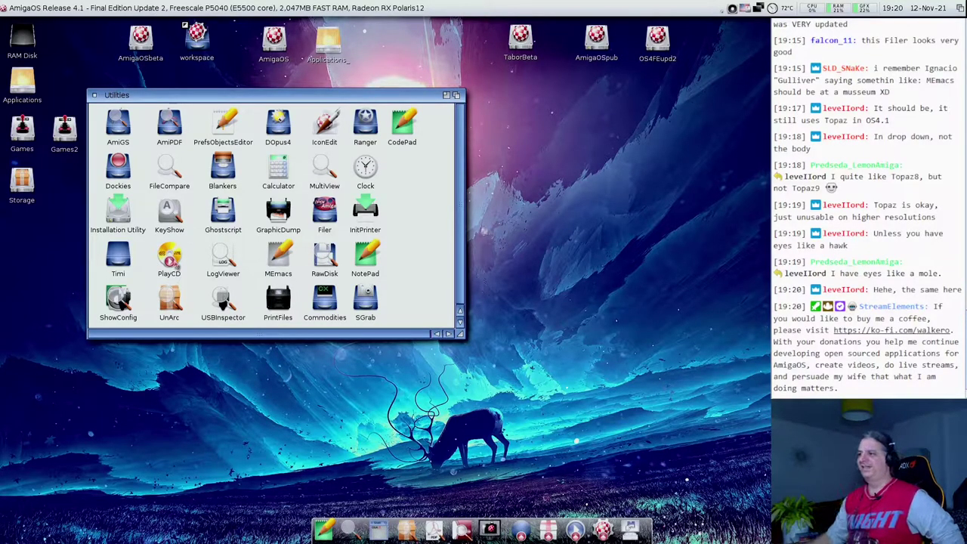
Step: Start LogViewer, move its window over the Utilities drawer and show the USB messages
{"action": "double_click", "coordinate": [224, 260]}
{"action": "left_click_drag", "start_coordinate": [395, 76], "coordinate": [230, 60]}
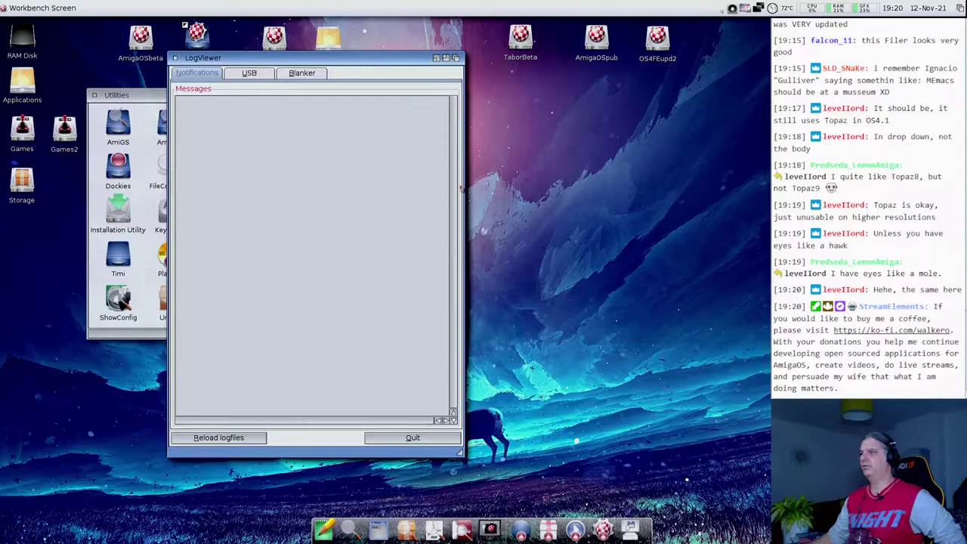
{"action": "left_click", "coordinate": [247, 79]}
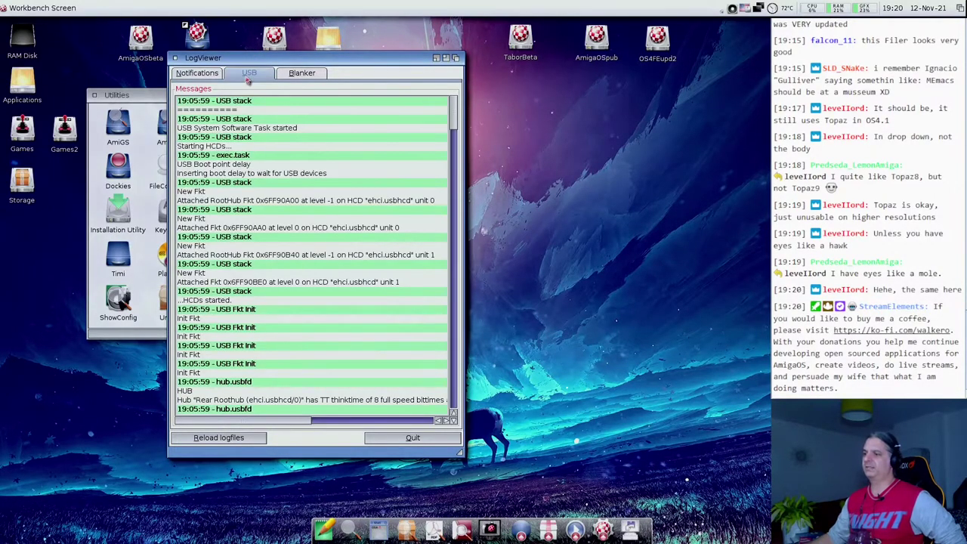
Step: View usb.log from the T drawer of the RAM Disk beside LogViewer, and close the opened log
{"action": "double_click", "coordinate": [15, 32]}
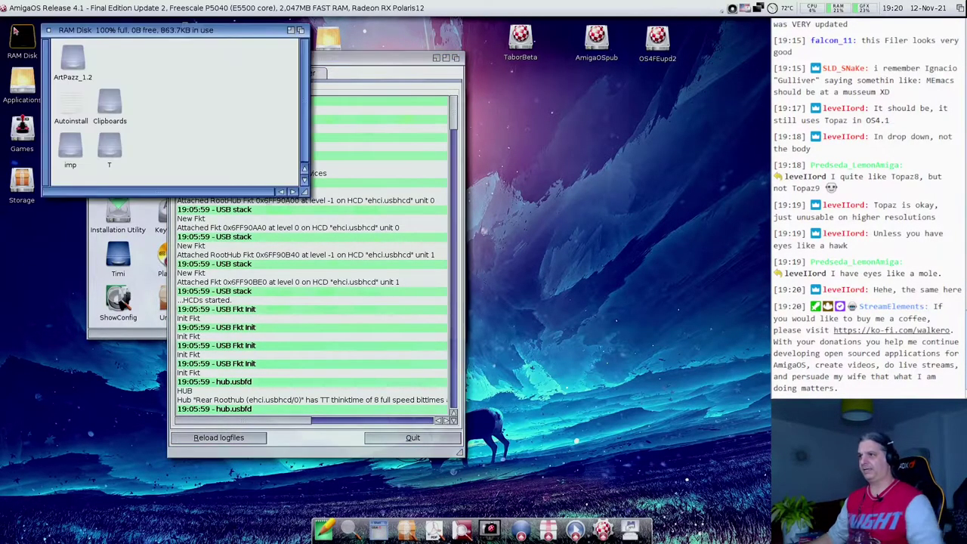
{"action": "double_click", "coordinate": [111, 153]}
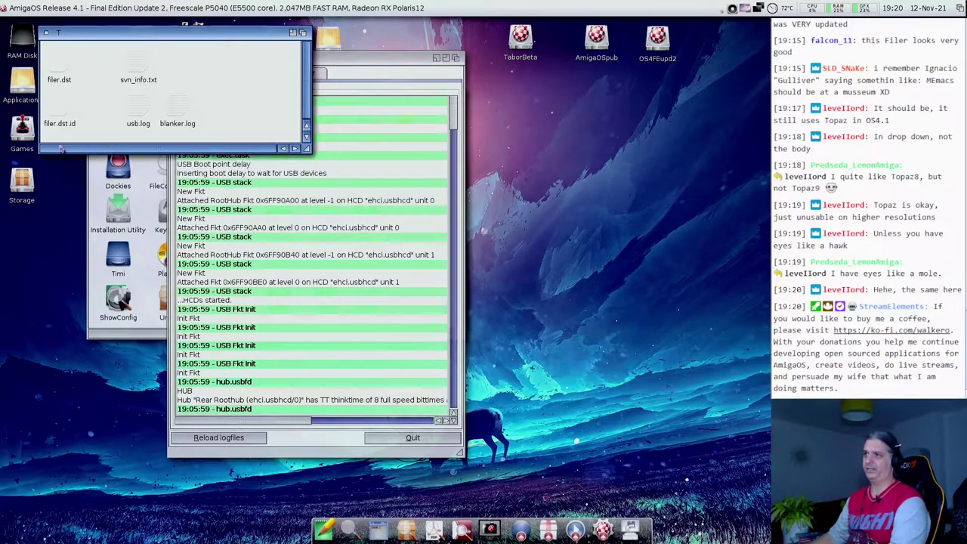
{"action": "left_click_drag", "start_coordinate": [125, 32], "coordinate": [86, 96]}
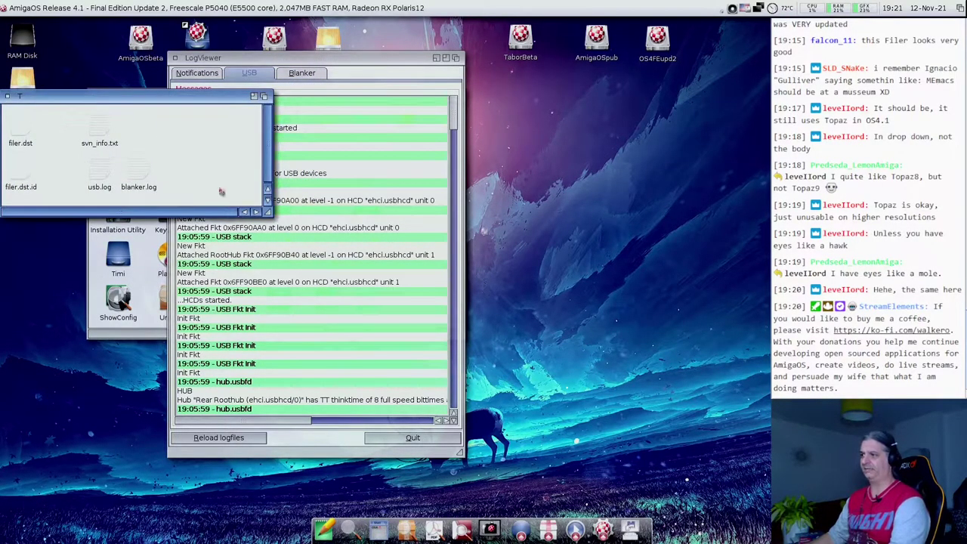
{"action": "left_click_drag", "start_coordinate": [268, 211], "coordinate": [160, 220]}
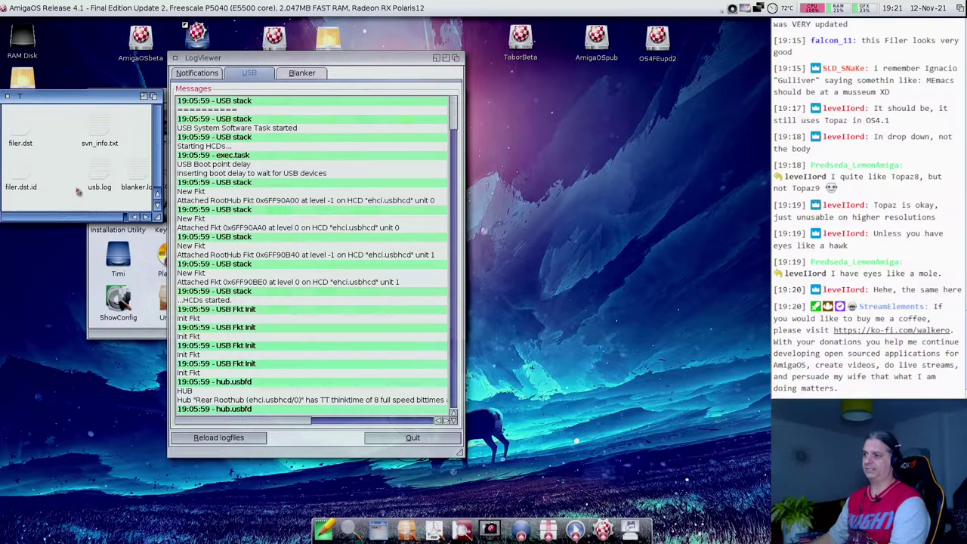
{"action": "double_click", "coordinate": [98, 168]}
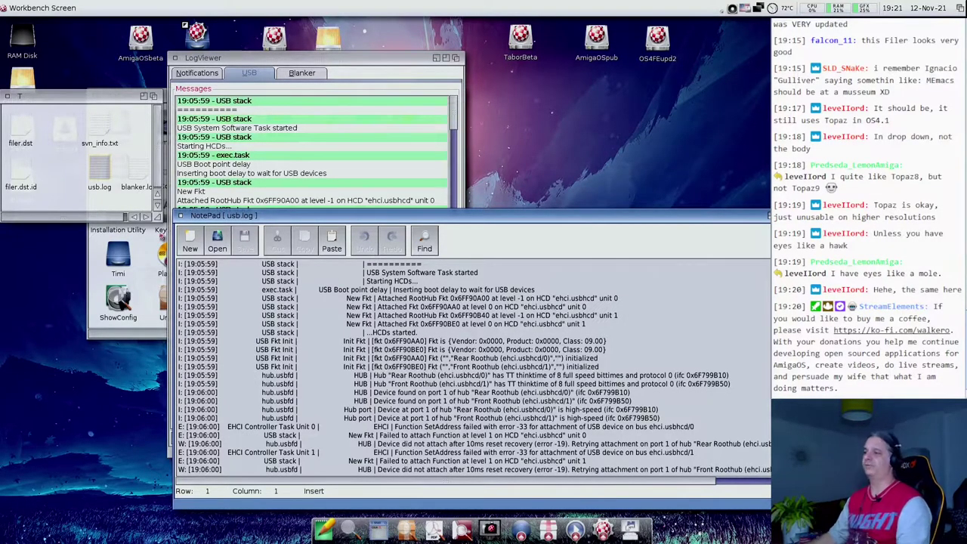
{"action": "left_click", "coordinate": [179, 215]}
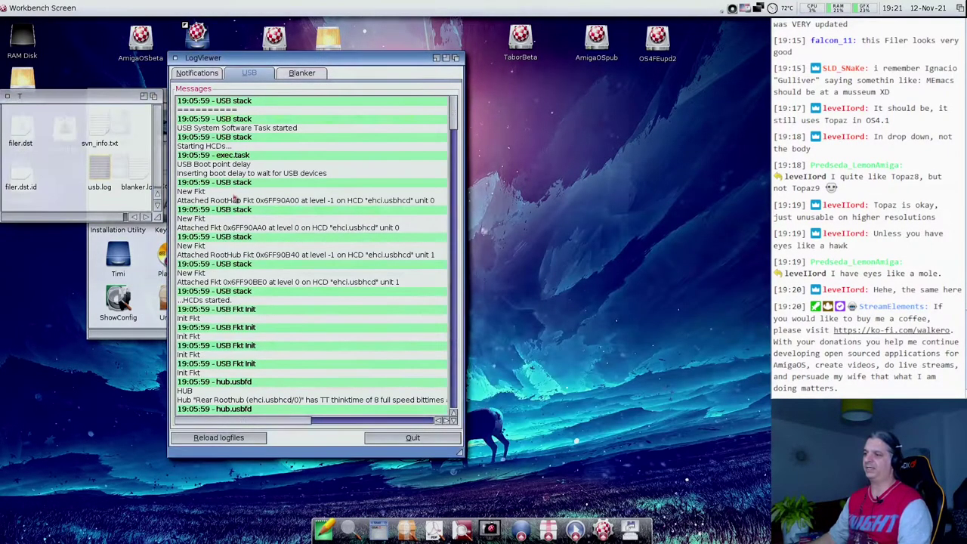
Step: Examine the colour-coded USB messages in LogViewer, followed by the Blanker and Notifications logs
{"action": "scroll", "coordinate": [281, 186], "scroll_direction": "down", "scroll_amount": 7}
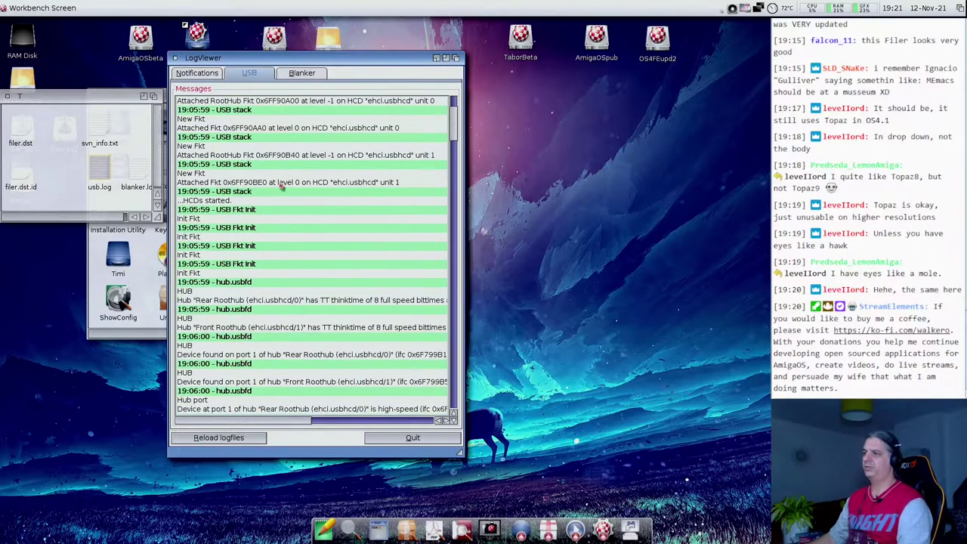
{"action": "scroll", "coordinate": [281, 186], "scroll_direction": "down", "scroll_amount": 6}
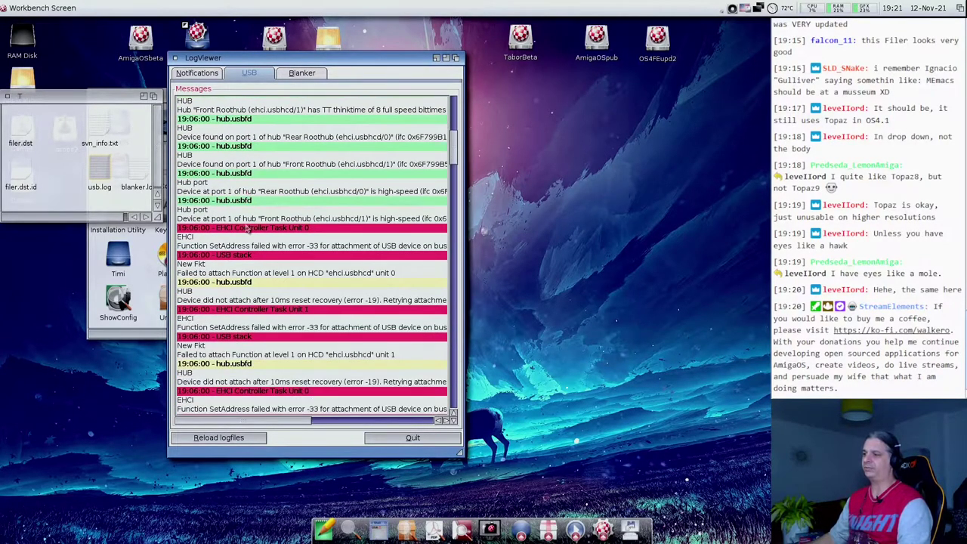
{"action": "scroll", "coordinate": [261, 337], "scroll_direction": "down", "scroll_amount": 1}
{"action": "scroll", "coordinate": [230, 189], "scroll_direction": "up", "scroll_amount": 2}
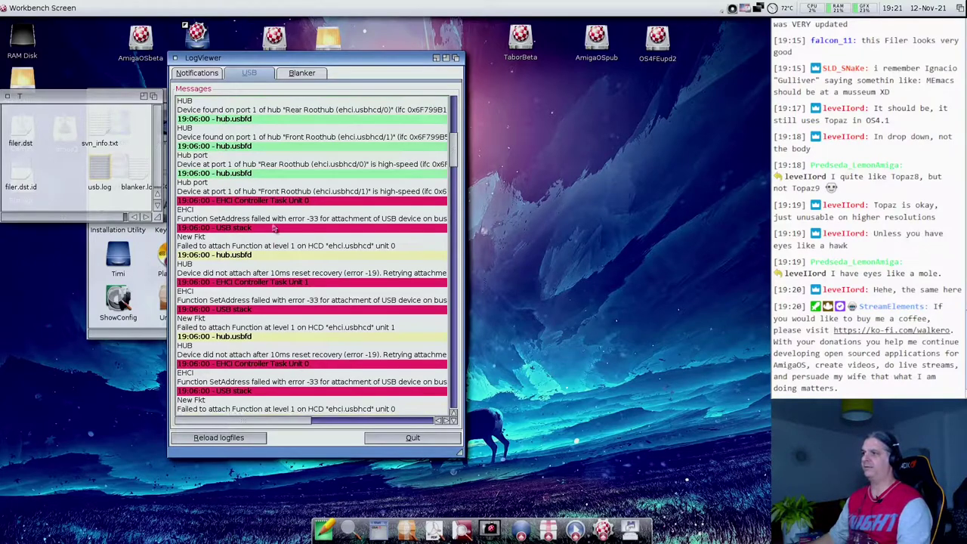
{"action": "scroll", "coordinate": [275, 219], "scroll_direction": "up", "scroll_amount": 3}
{"action": "left_click", "coordinate": [308, 79]}
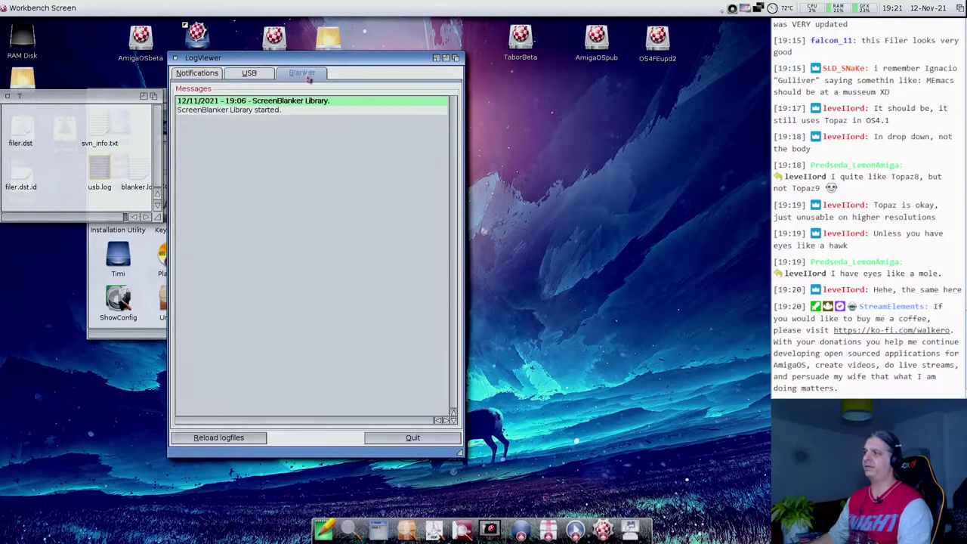
{"action": "left_click", "coordinate": [193, 72]}
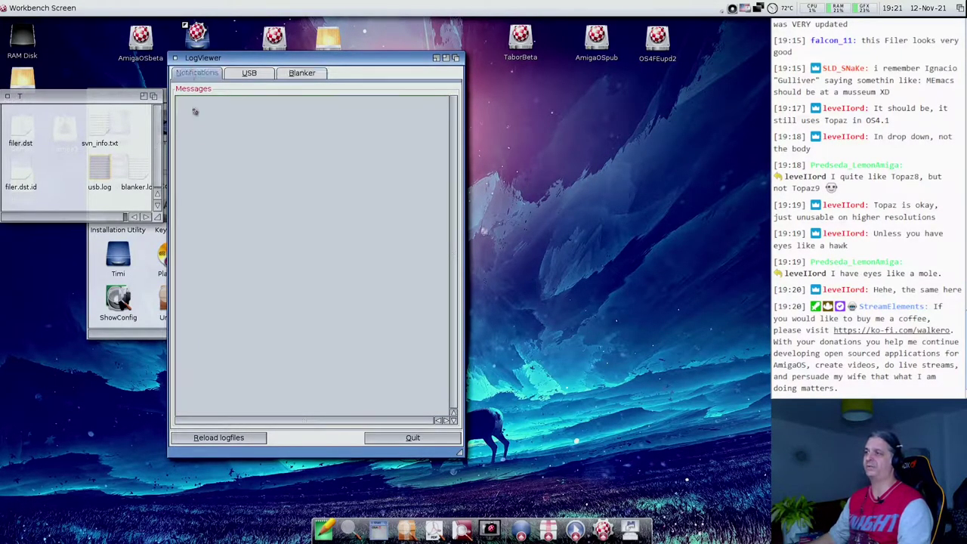
Step: Close LogViewer and the T drawer, and view RawDisk's disk information without running any transfer
{"action": "left_click", "coordinate": [175, 57]}
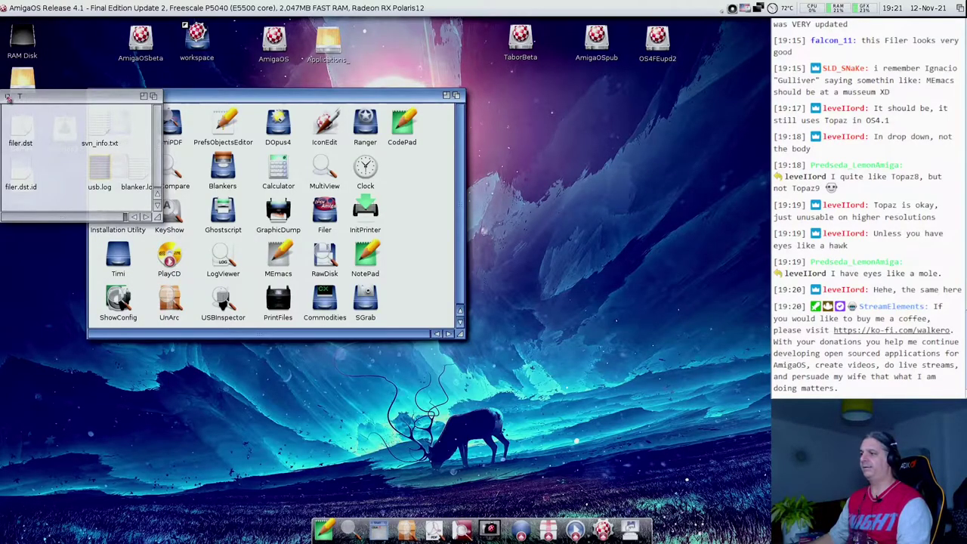
{"action": "left_click", "coordinate": [6, 96]}
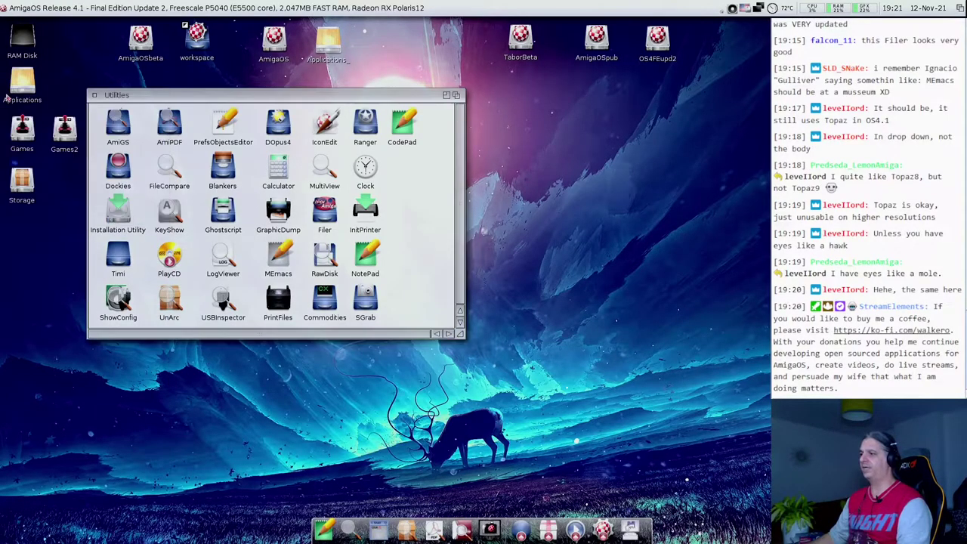
{"action": "double_click", "coordinate": [331, 261]}
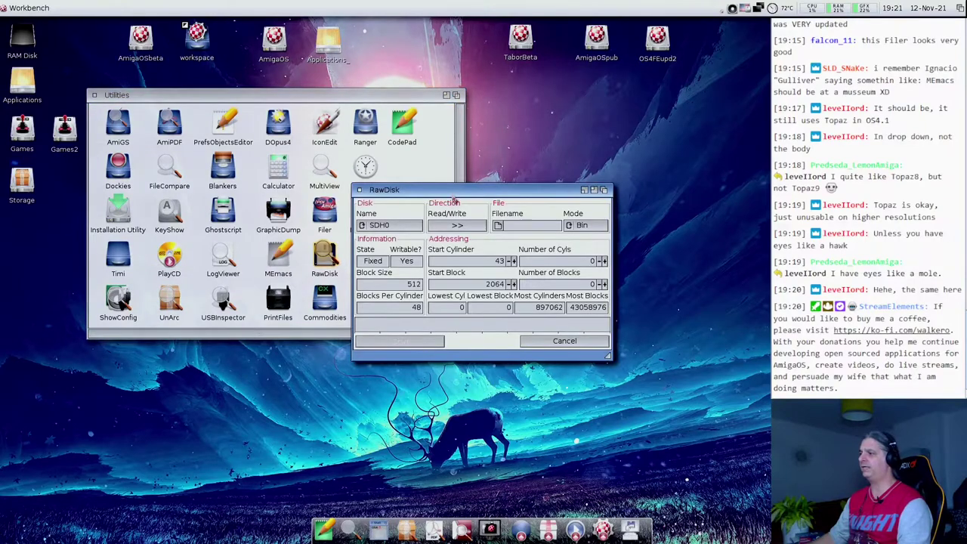
{"action": "left_click_drag", "start_coordinate": [451, 195], "coordinate": [270, 175]}
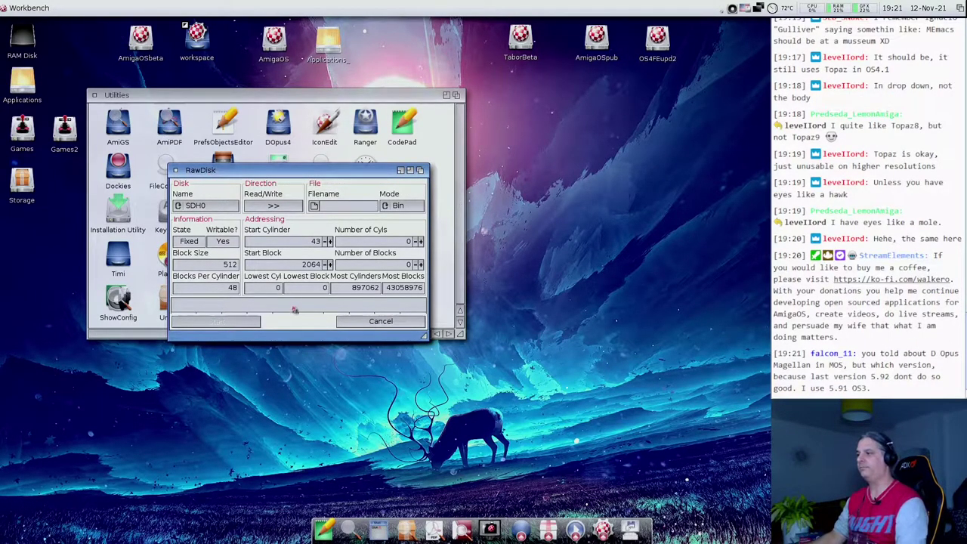
{"action": "left_click", "coordinate": [381, 322]}
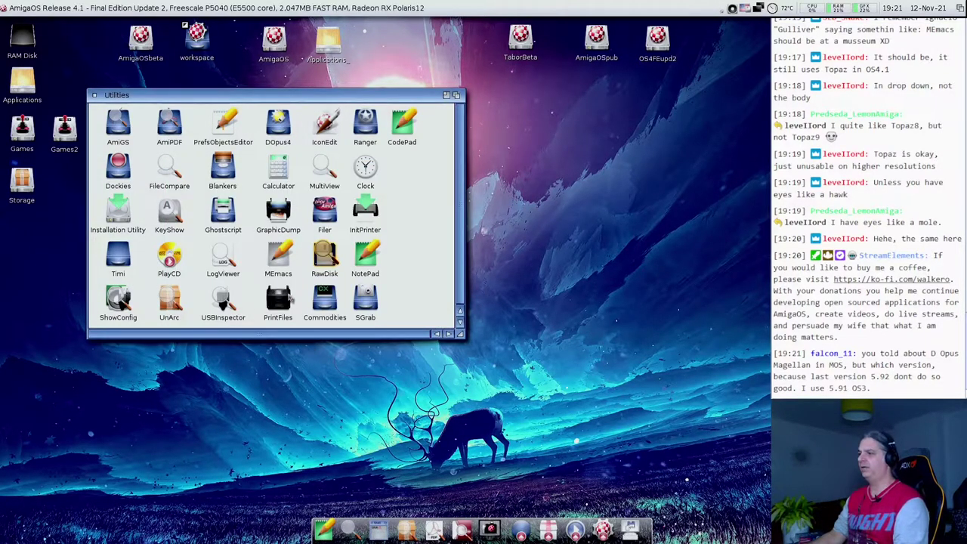
Step: Try NotePad with the sample text "cdsfdscsdcdscsd", look through its settings and project commands, and quit without saving
{"action": "double_click", "coordinate": [366, 255]}
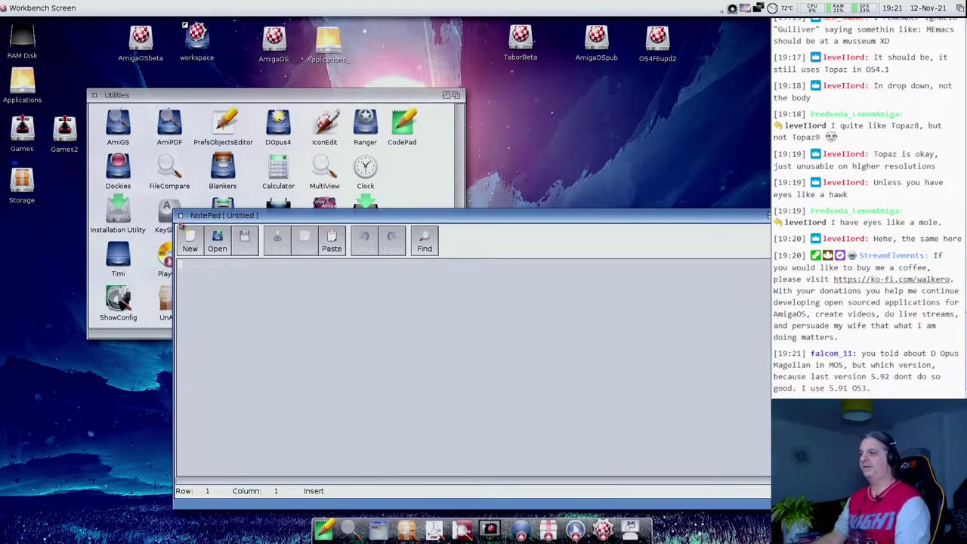
{"action": "type", "text": "cdsfdscsdc"}
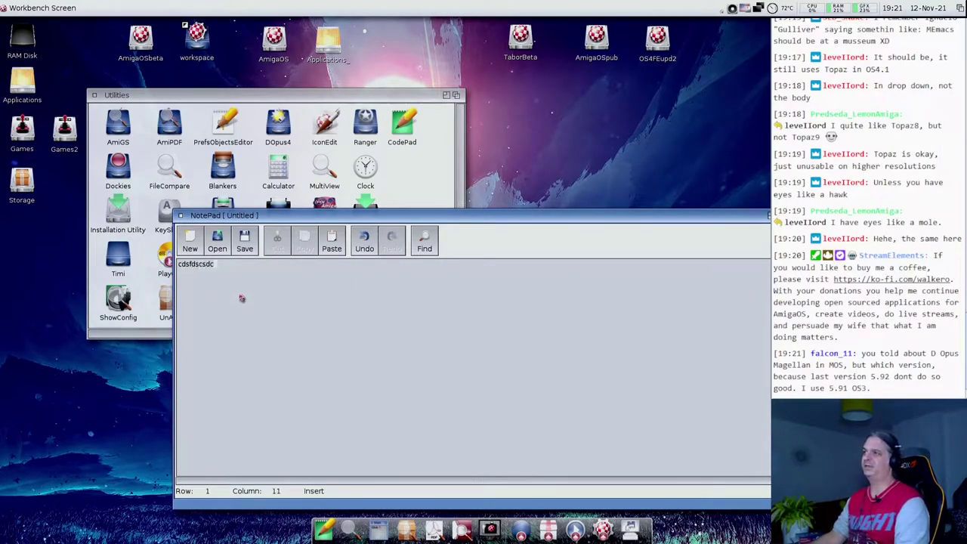
{"action": "type", "text": "dscsd"}
{"action": "right_click", "coordinate": [241, 299]}
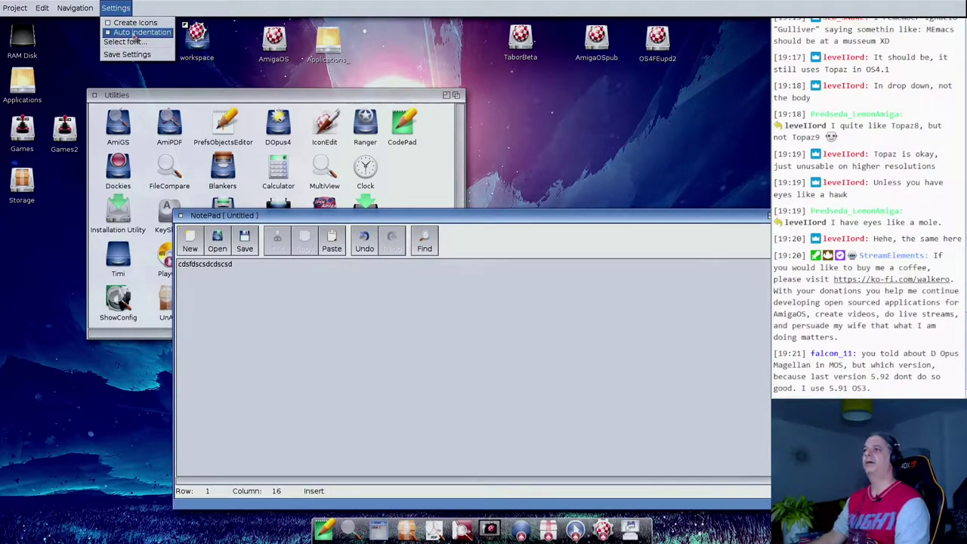
{"action": "mouse_move", "coordinate": [11, 6]}
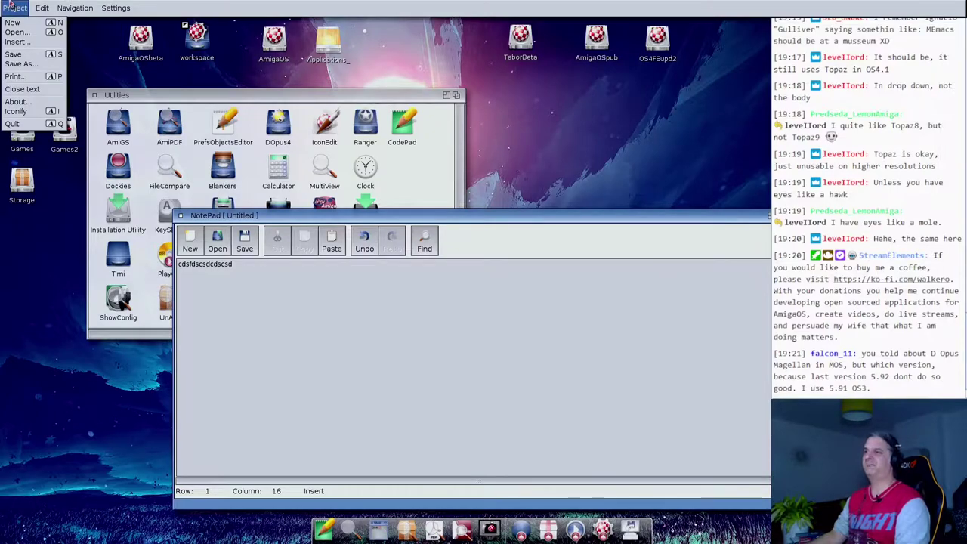
{"action": "left_click", "coordinate": [12, 123]}
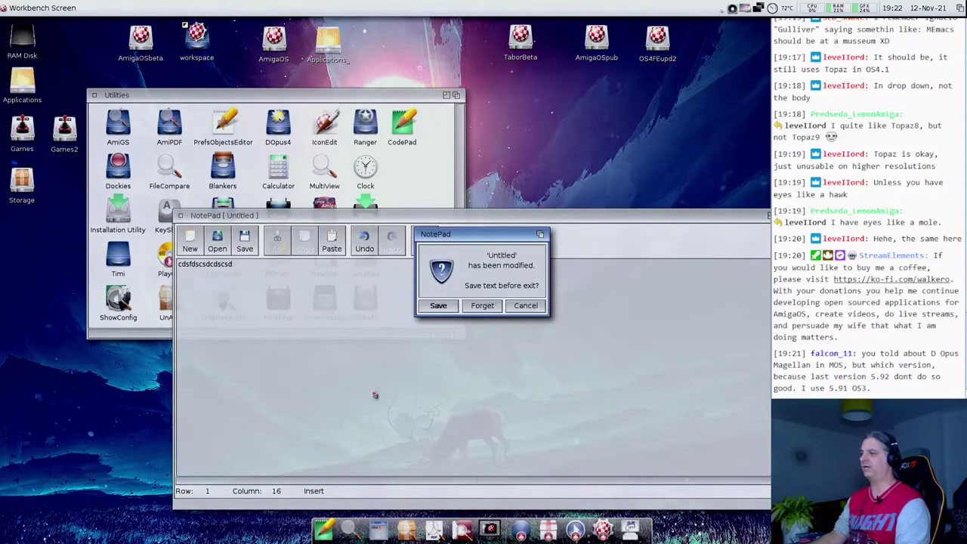
{"action": "left_click", "coordinate": [483, 306]}
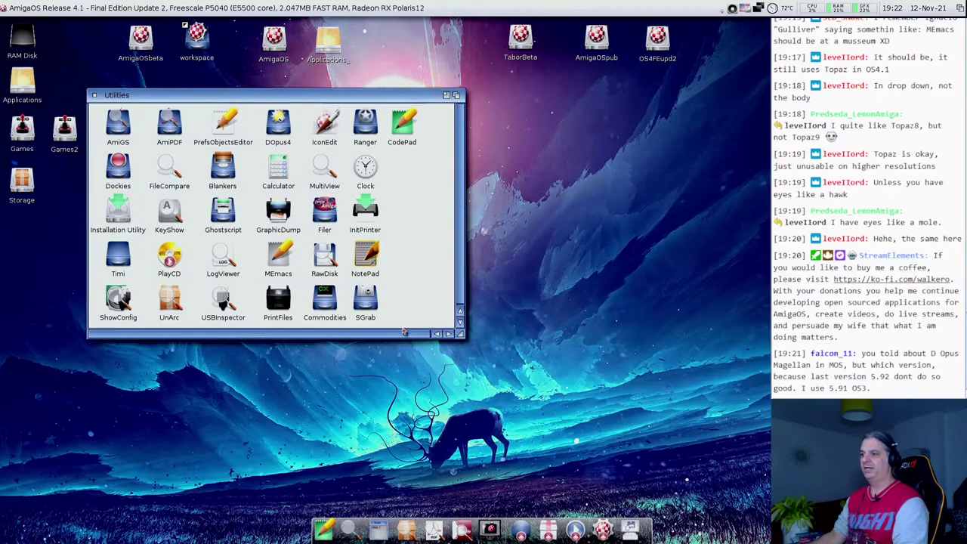
Step: View the processor, version and PCI board listing in an enlarged ShowConfig window, and close it
{"action": "double_click", "coordinate": [115, 305]}
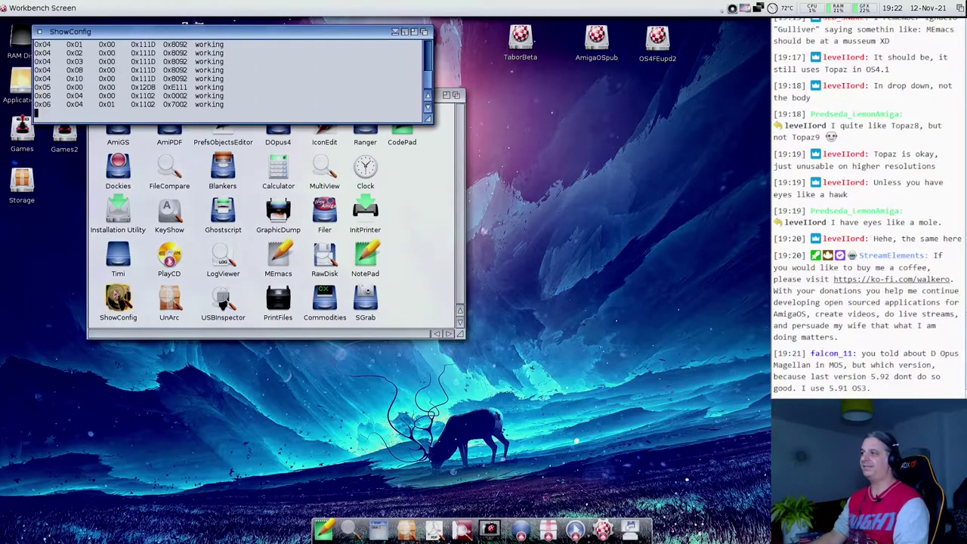
{"action": "left_click_drag", "start_coordinate": [427, 118], "coordinate": [462, 471]}
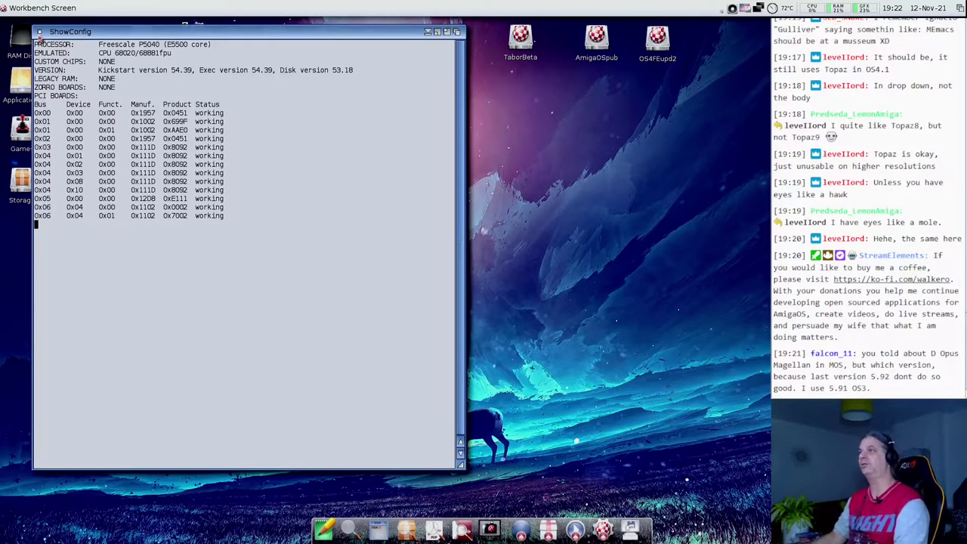
{"action": "left_click_drag", "start_coordinate": [86, 34], "coordinate": [128, 43]}
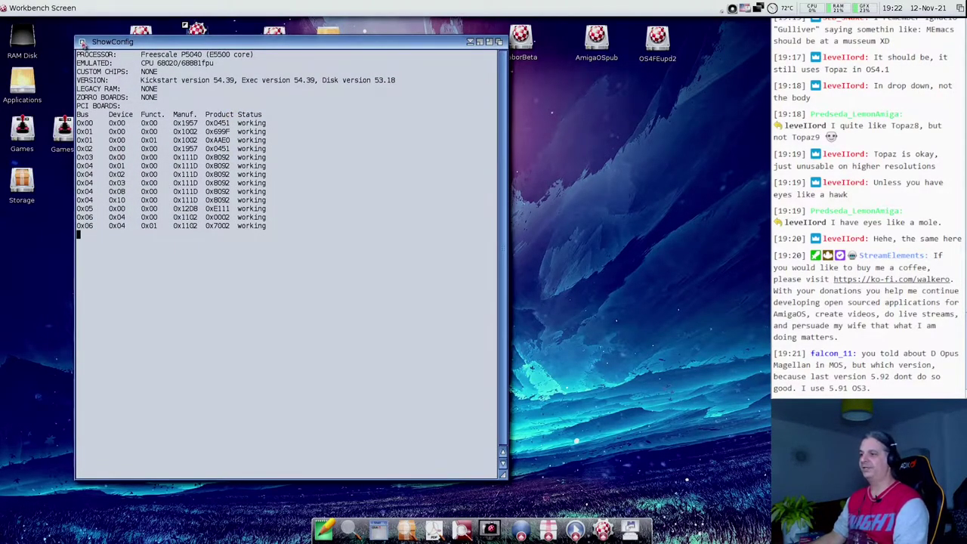
{"action": "left_click", "coordinate": [81, 42]}
Step: Start UnArc from the Utilities drawer and place its window over the drawer
{"action": "double_click", "coordinate": [169, 298]}
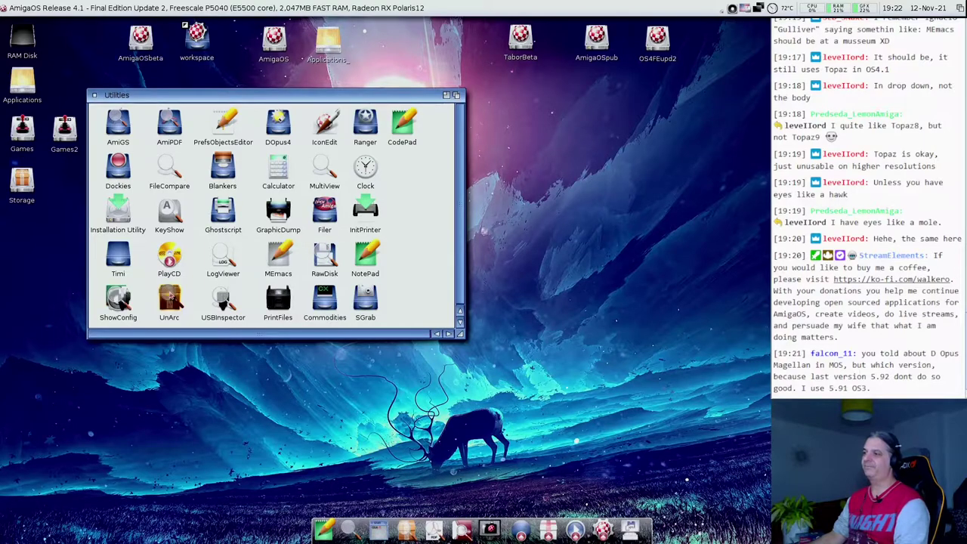
{"action": "left_click_drag", "start_coordinate": [329, 147], "coordinate": [190, 169]}
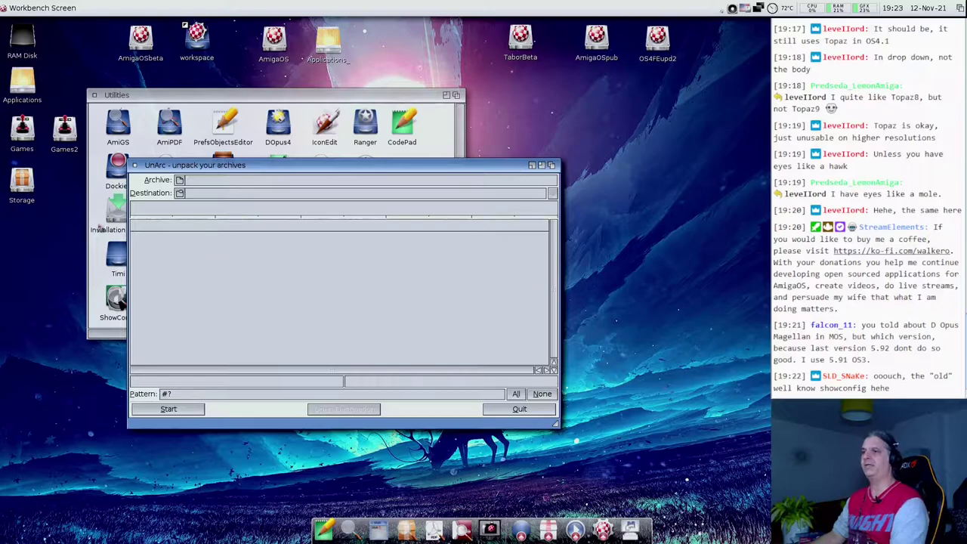
Step: Check the version of DirectoryOpus in the Dopus5 drawer under Applications/Utilities without saving its icon information, and close that drawer
{"action": "double_click", "coordinate": [23, 83]}
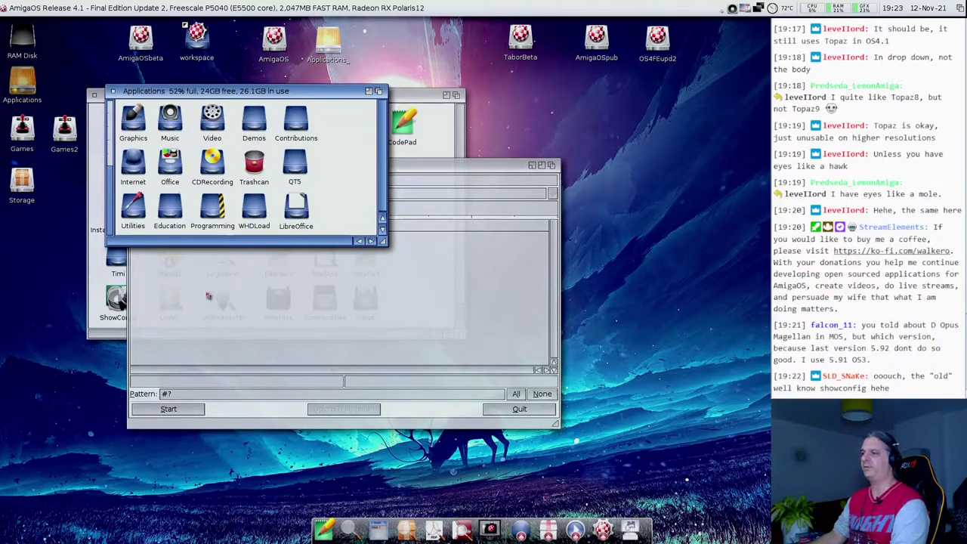
{"action": "double_click", "coordinate": [140, 213]}
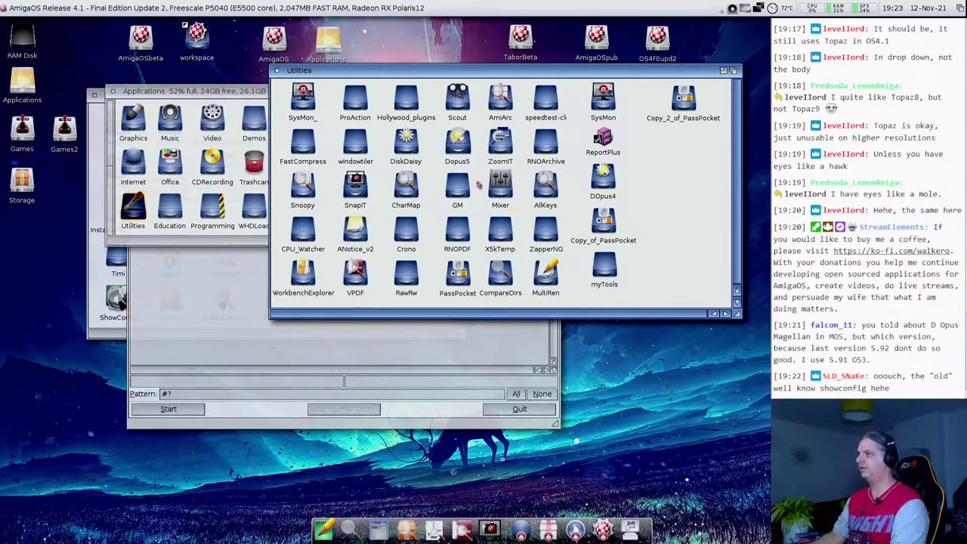
{"action": "double_click", "coordinate": [457, 142]}
{"action": "left_click", "coordinate": [146, 190]}
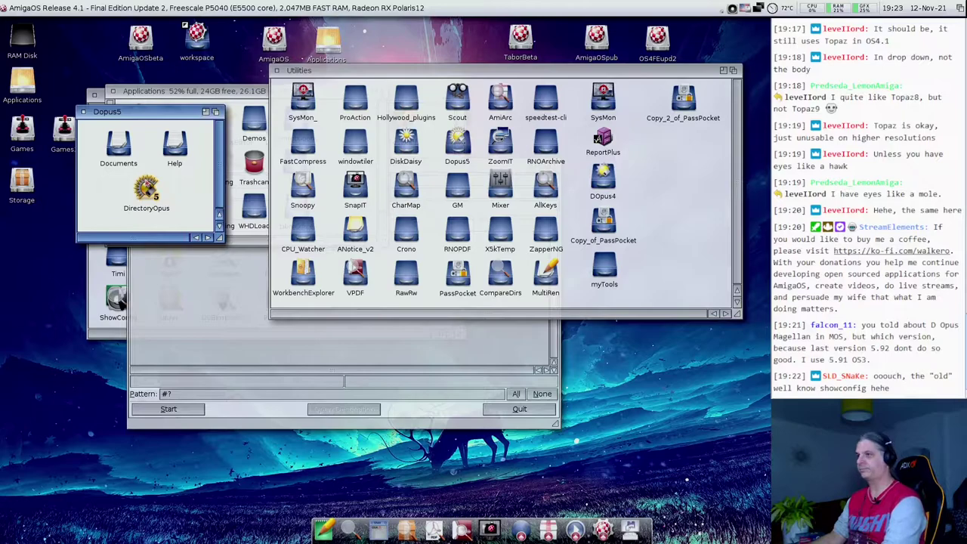
{"action": "key", "text": "super+i"}
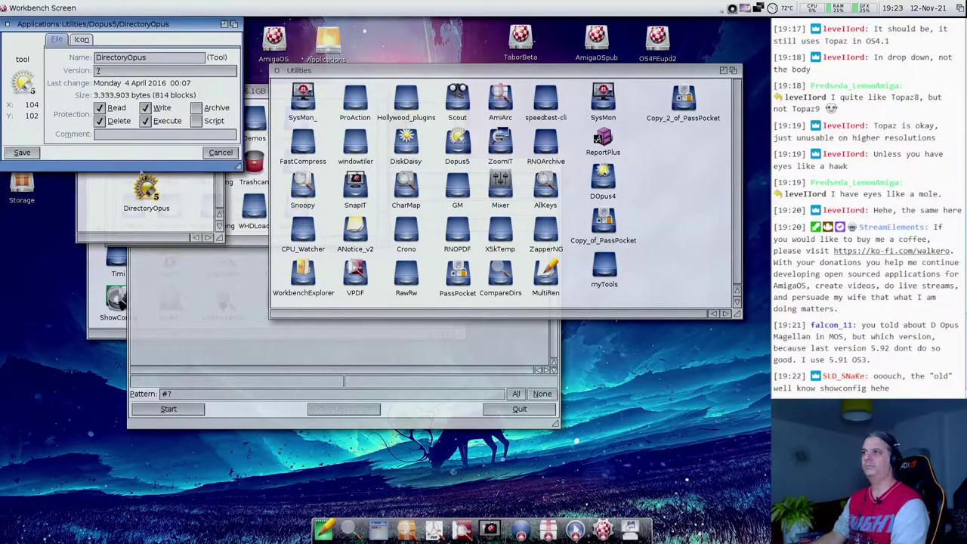
{"action": "left_click", "coordinate": [161, 70]}
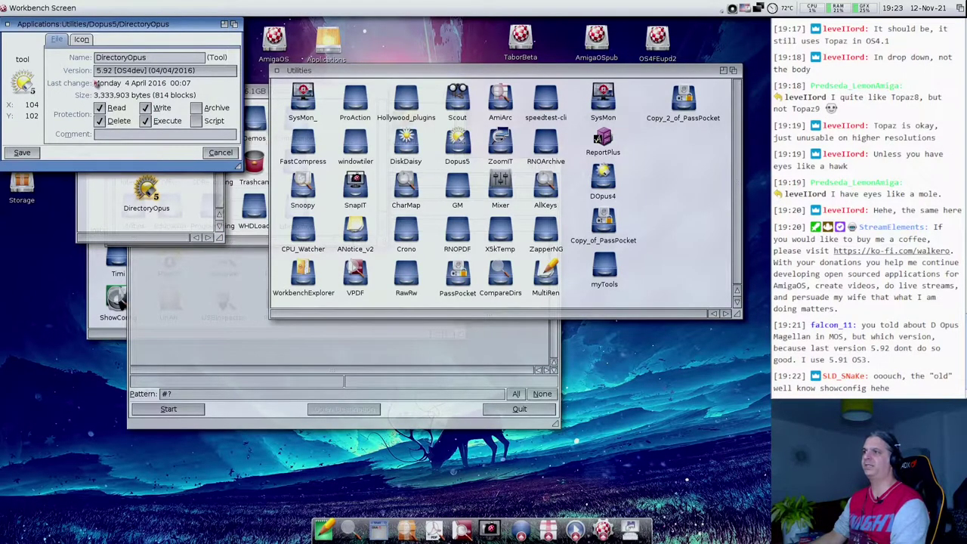
{"action": "left_click", "coordinate": [219, 152]}
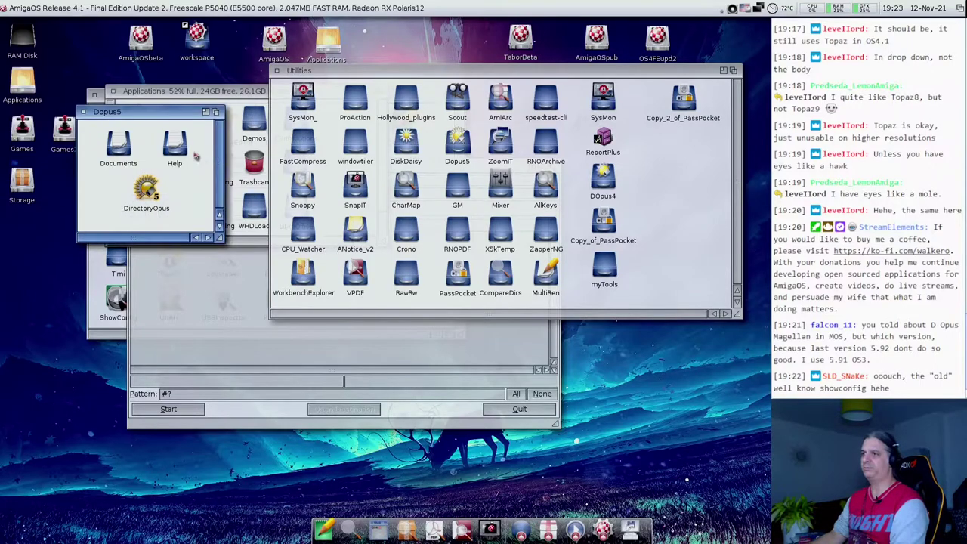
{"action": "left_click", "coordinate": [85, 112]}
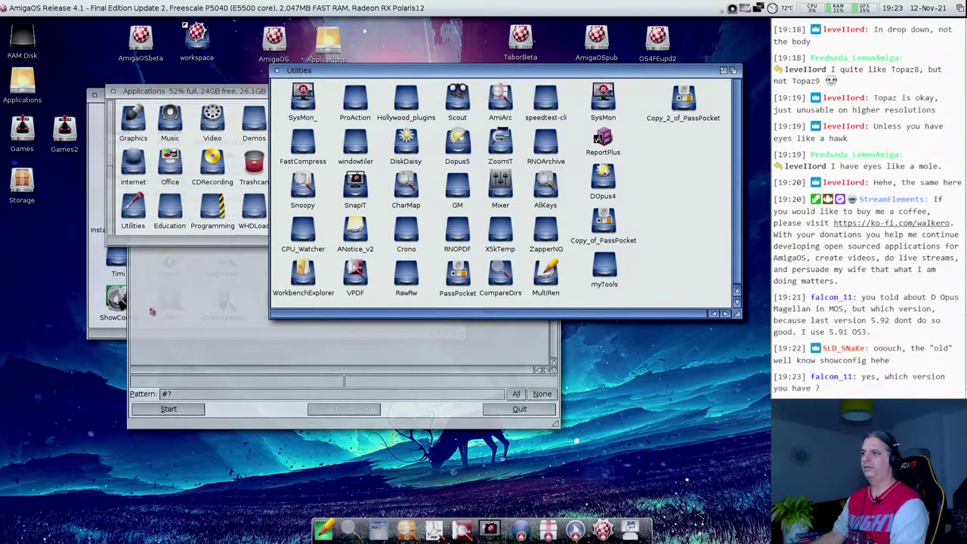
Step: Close UnArc and the Applications drawer, moving the Applications partition's Utilities drawer beside the system Utilities drawer
{"action": "left_click", "coordinate": [148, 180]}
{"action": "left_click", "coordinate": [136, 165]}
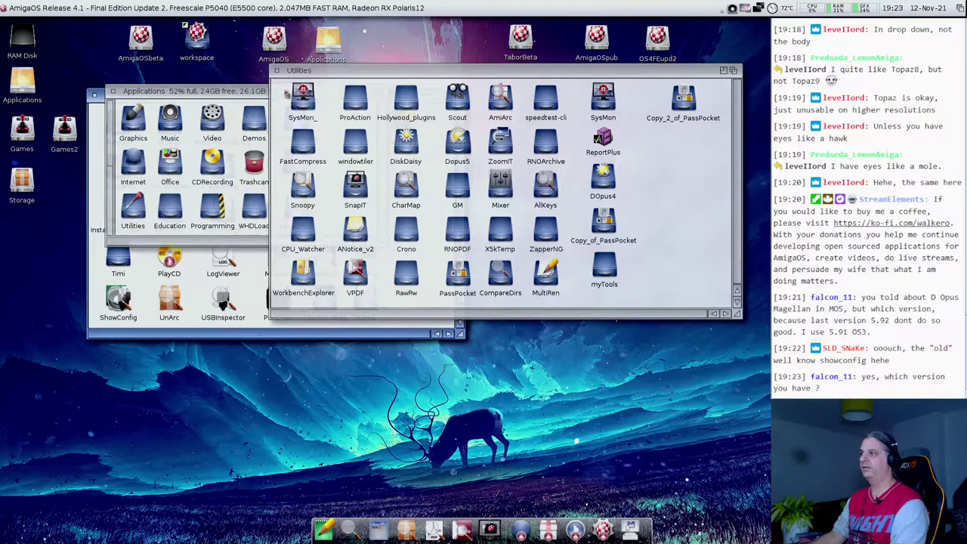
{"action": "left_click_drag", "start_coordinate": [302, 70], "coordinate": [508, 61]}
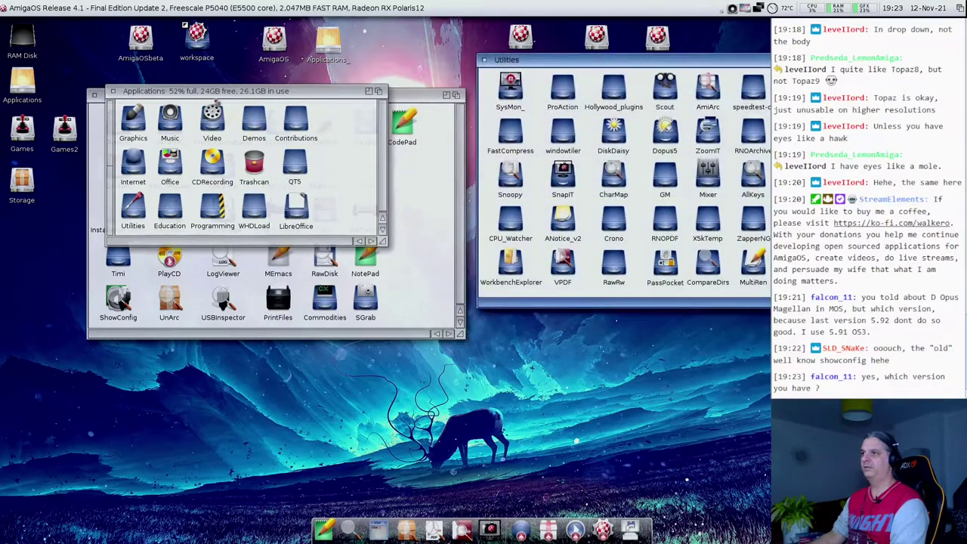
{"action": "left_click", "coordinate": [115, 107]}
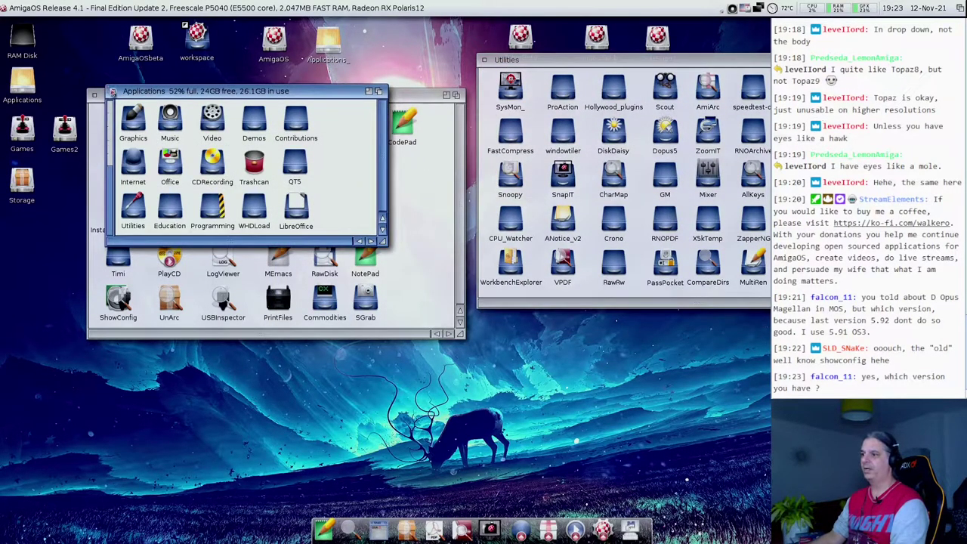
{"action": "left_click", "coordinate": [112, 91]}
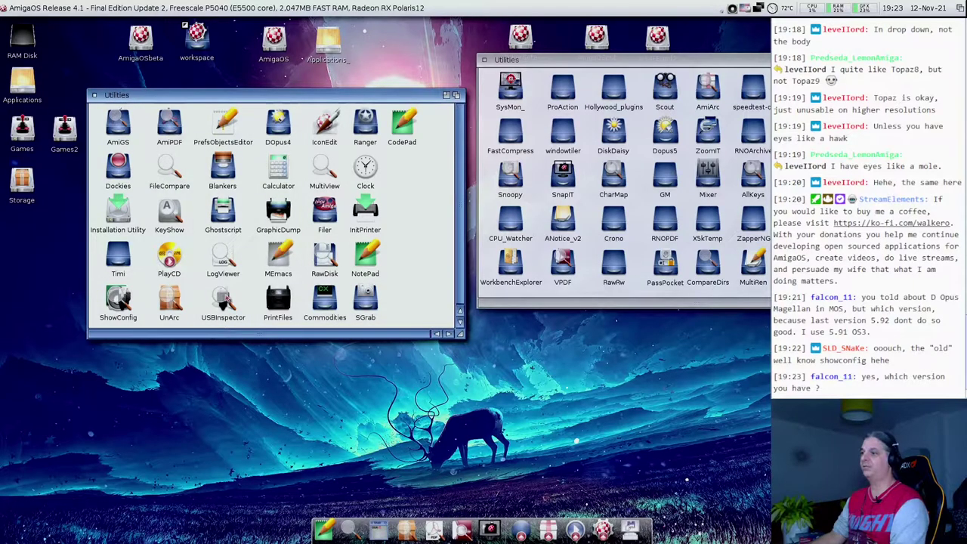
Step: Examine the USB devices by functionality and topology in USB Inspector, including the first USB Receiver's information, and close it
{"action": "left_click", "coordinate": [225, 301]}
{"action": "double_click", "coordinate": [225, 300]}
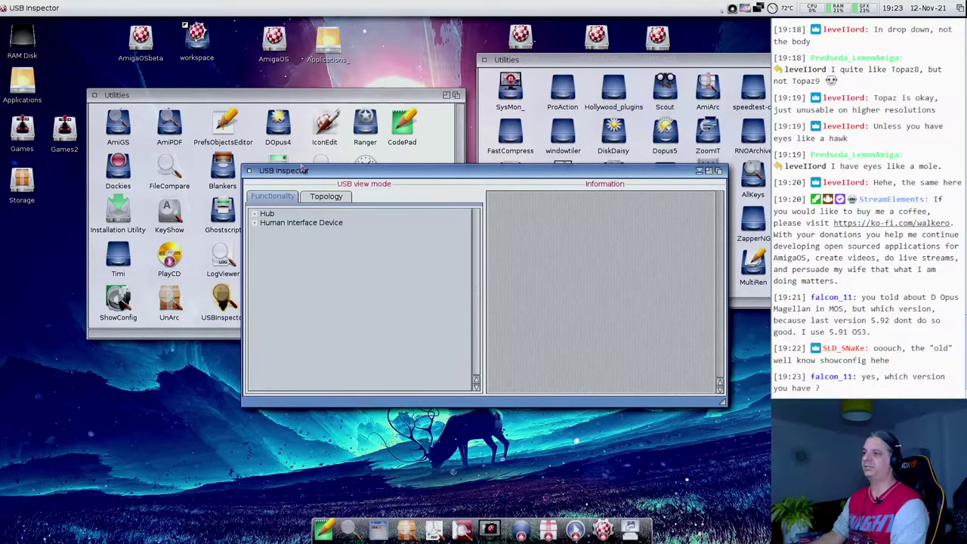
{"action": "left_click_drag", "start_coordinate": [302, 170], "coordinate": [156, 122]}
{"action": "left_click", "coordinate": [110, 167]}
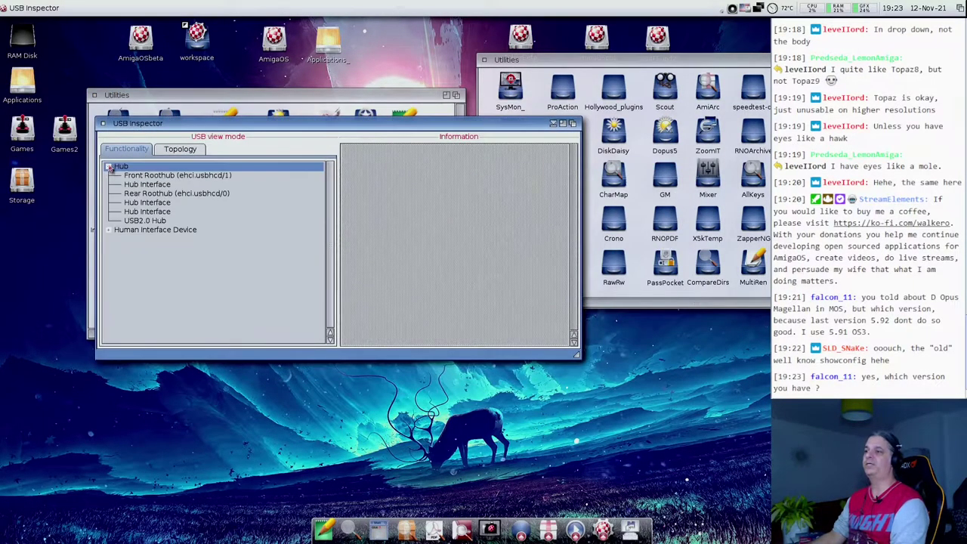
{"action": "left_click", "coordinate": [108, 230]}
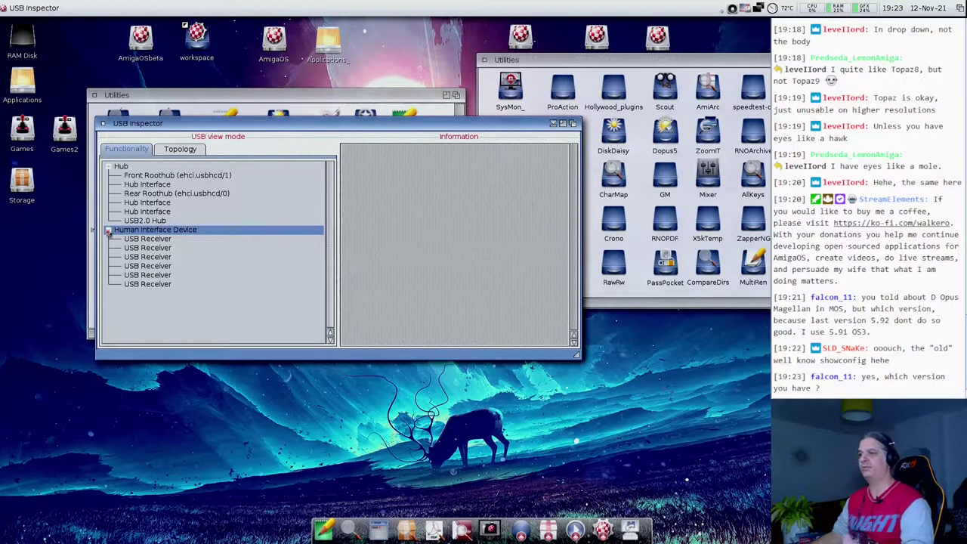
{"action": "left_click", "coordinate": [180, 151]}
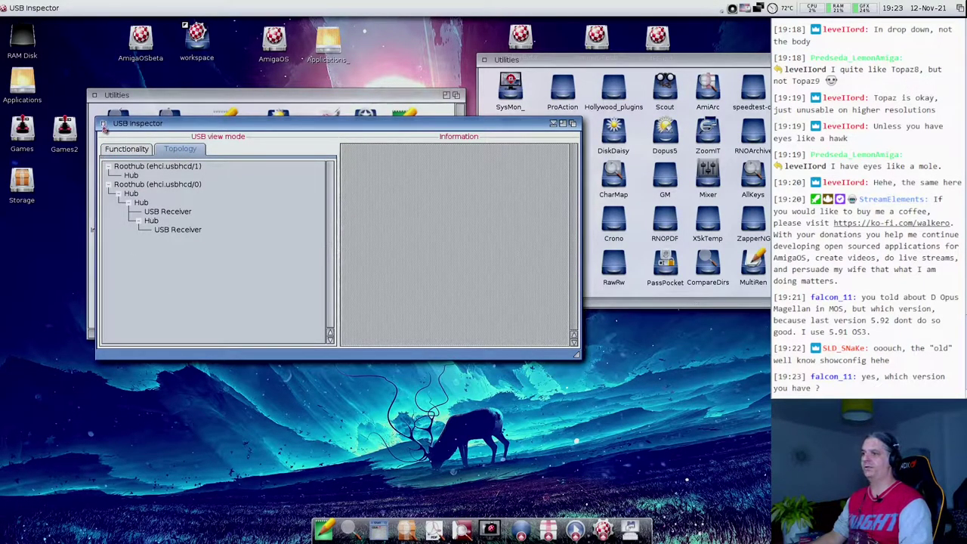
{"action": "left_click", "coordinate": [182, 213]}
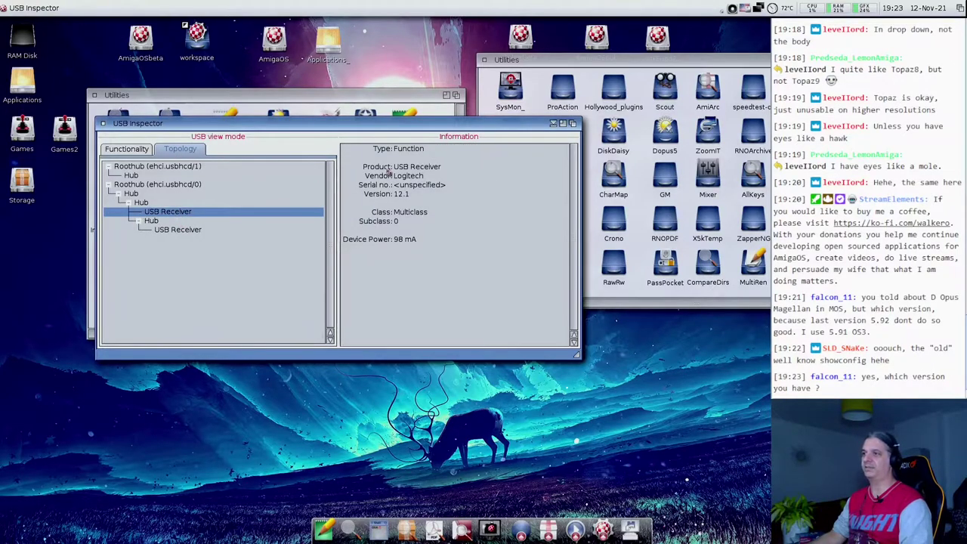
{"action": "left_click", "coordinate": [103, 124]}
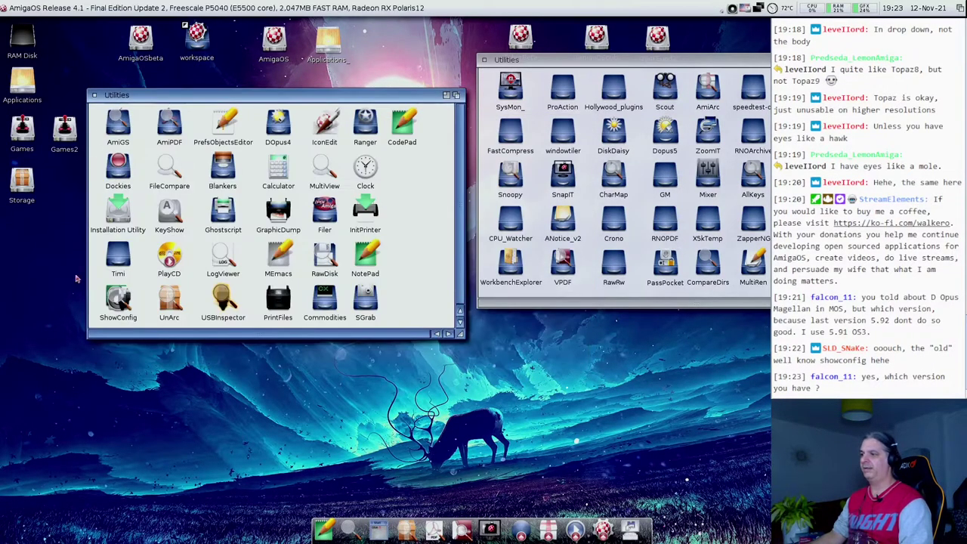
Step: Select the PrintFiles tool in the system Utilities drawer
{"action": "left_click", "coordinate": [287, 303]}
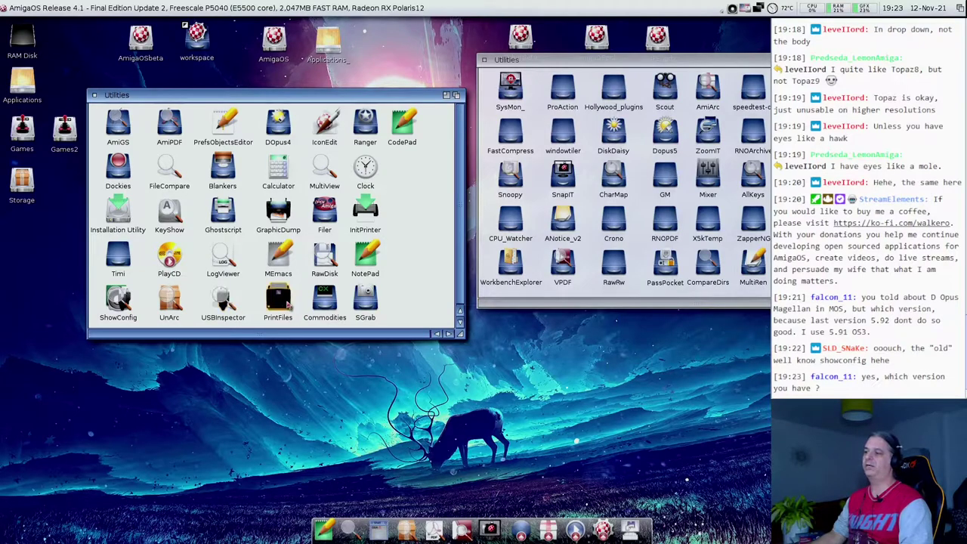
{"action": "left_click", "coordinate": [300, 337]}
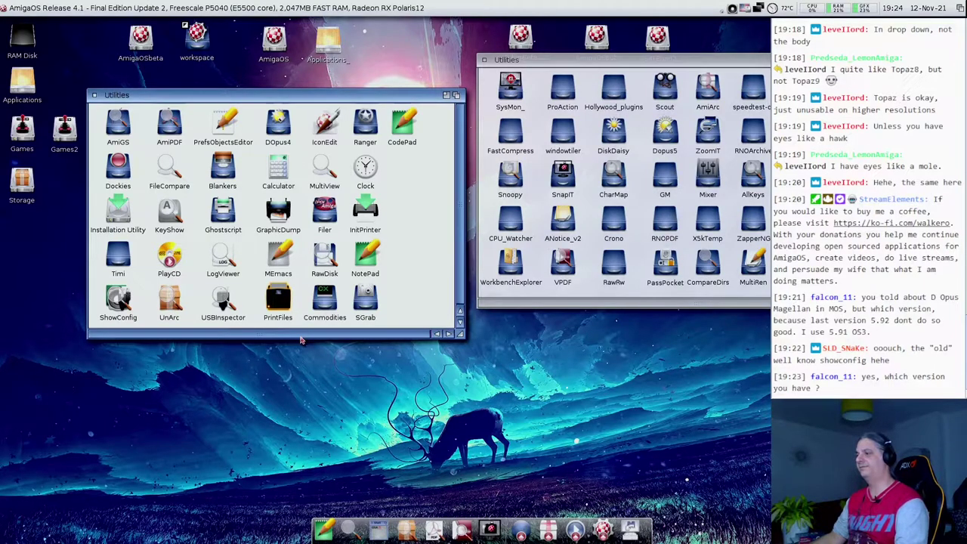
Step: Open the Commodities drawer from the system Utilities drawer and point out the AmiDock and AsyncWB commodities
{"action": "double_click", "coordinate": [325, 298]}
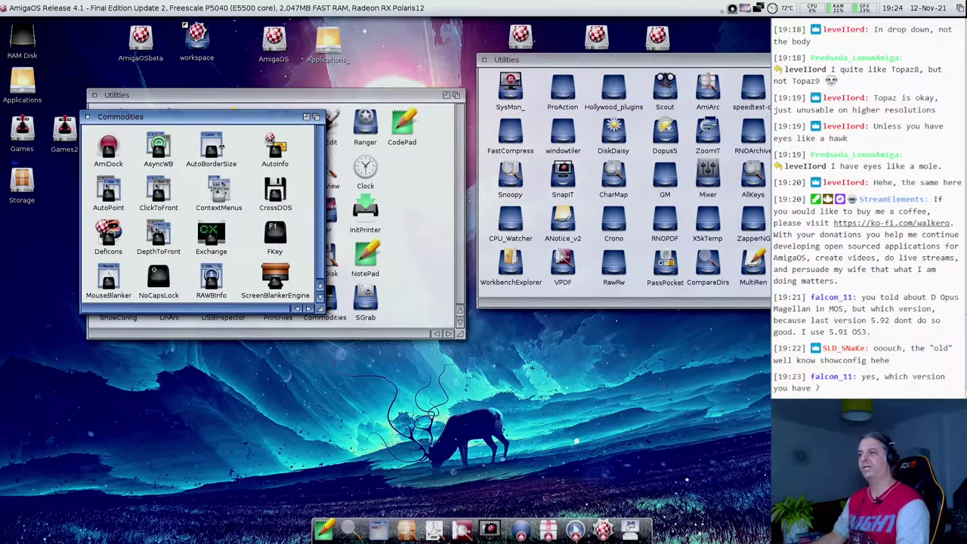
{"action": "left_click", "coordinate": [110, 143]}
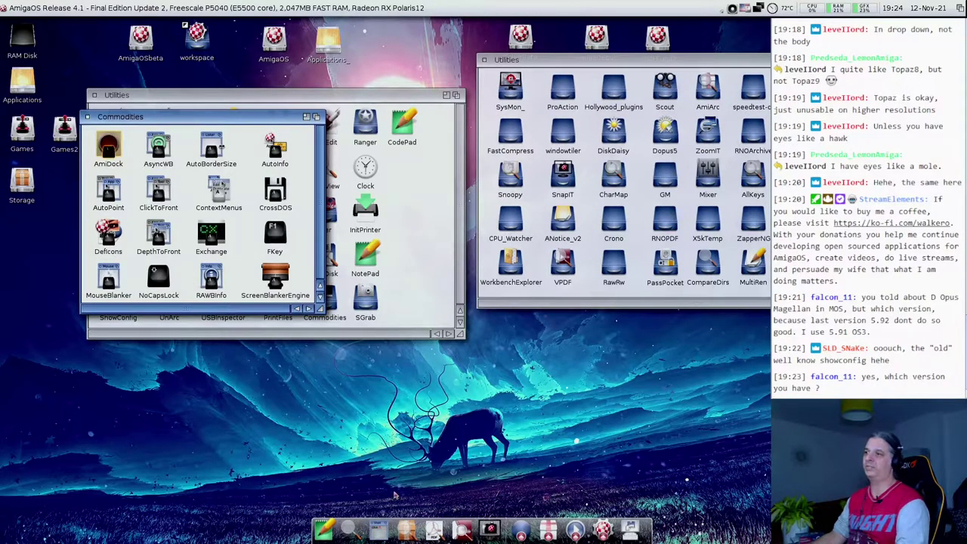
{"action": "left_click", "coordinate": [156, 148]}
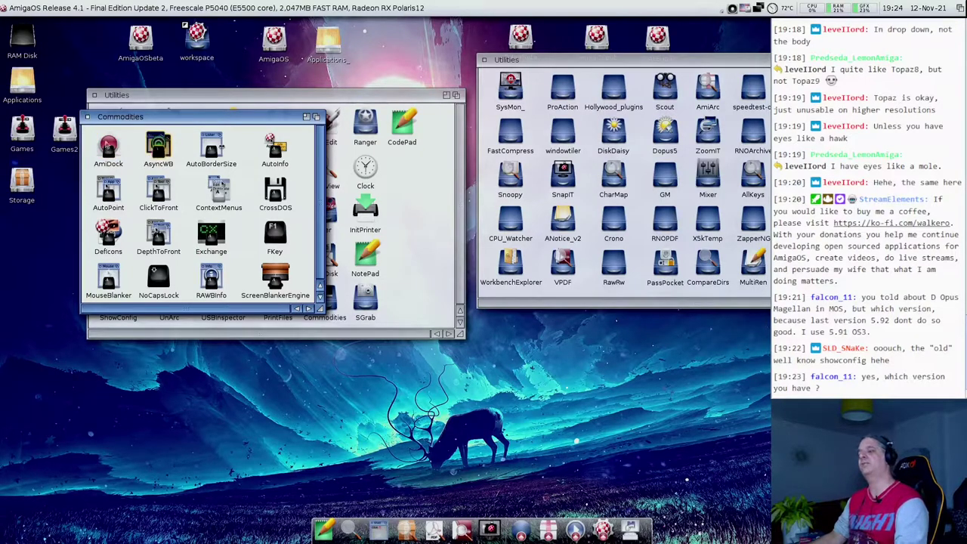
Step: Open the WBStartup preferences from Workbench, enlarge the window to show full paths, and select the AsyncWB startup module
{"action": "left_click", "coordinate": [149, 385]}
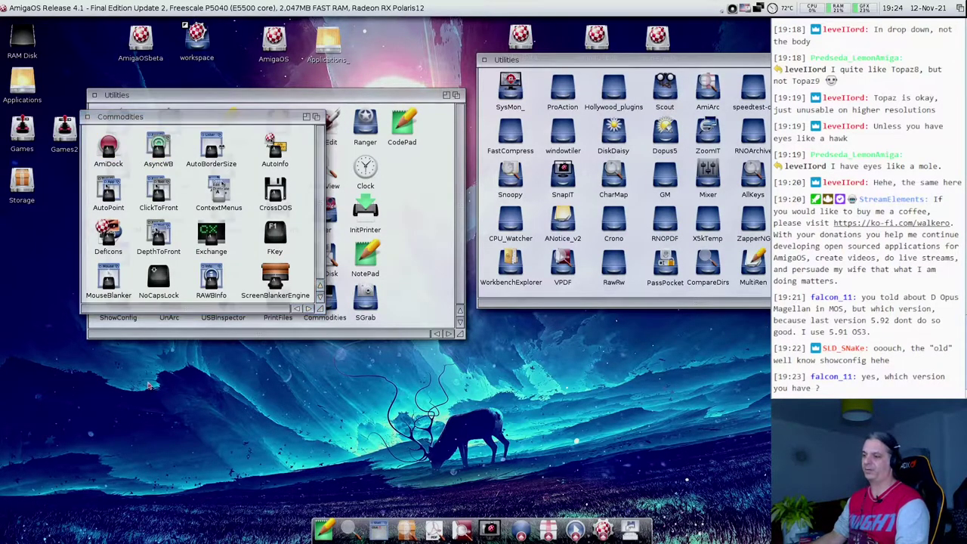
{"action": "right_click", "coordinate": [149, 385]}
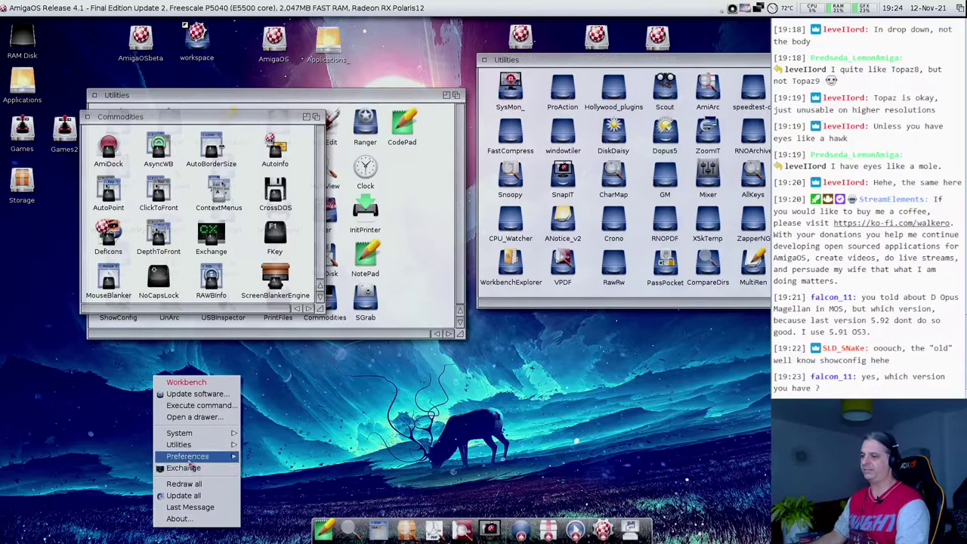
{"action": "mouse_move", "coordinate": [189, 457]}
{"action": "left_click", "coordinate": [261, 443]}
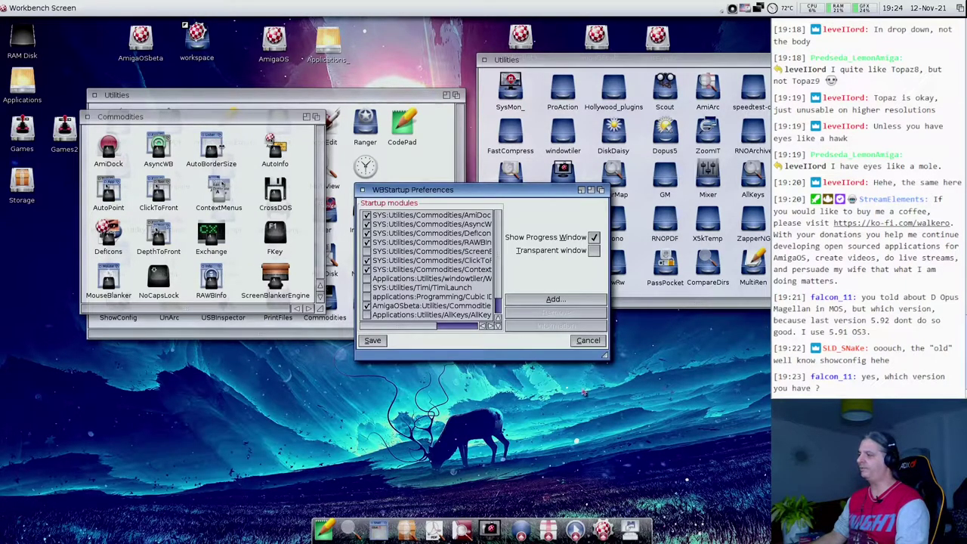
{"action": "left_click_drag", "start_coordinate": [605, 353], "coordinate": [748, 456]}
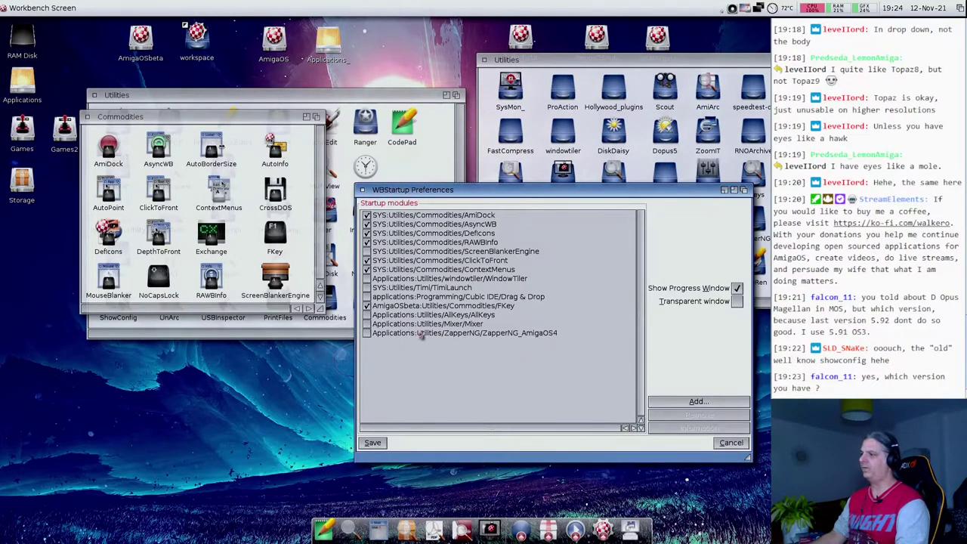
{"action": "left_click", "coordinate": [441, 225]}
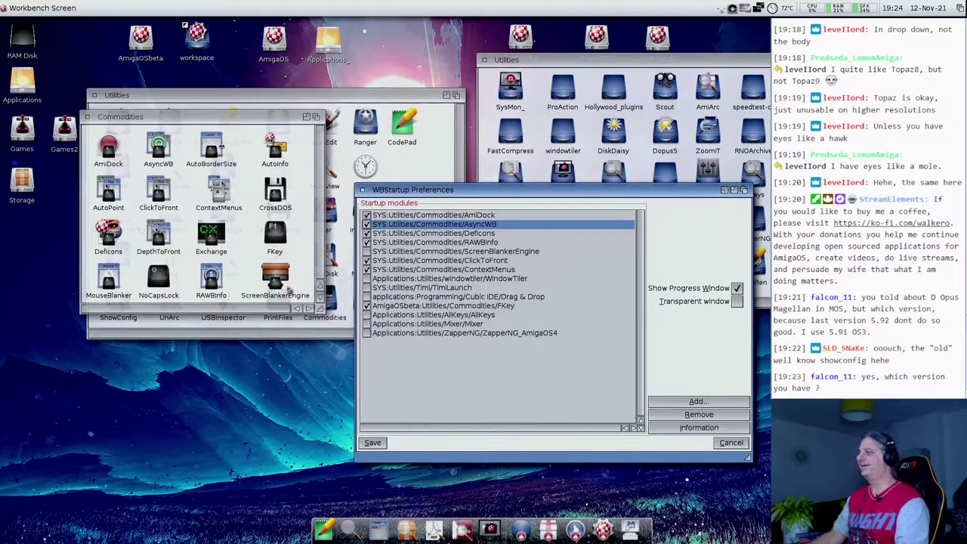
Step: Move the Commodities drawer aside, view the machine hardware details in Ranger, and close Ranger and its drawer
{"action": "left_click_drag", "start_coordinate": [276, 124], "coordinate": [270, 204]}
{"action": "double_click", "coordinate": [364, 130]}
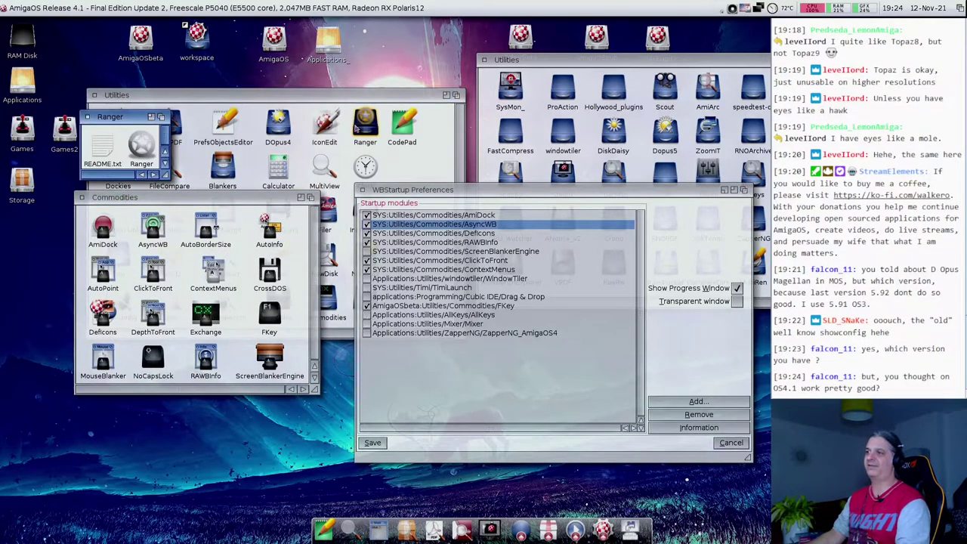
{"action": "double_click", "coordinate": [143, 148]}
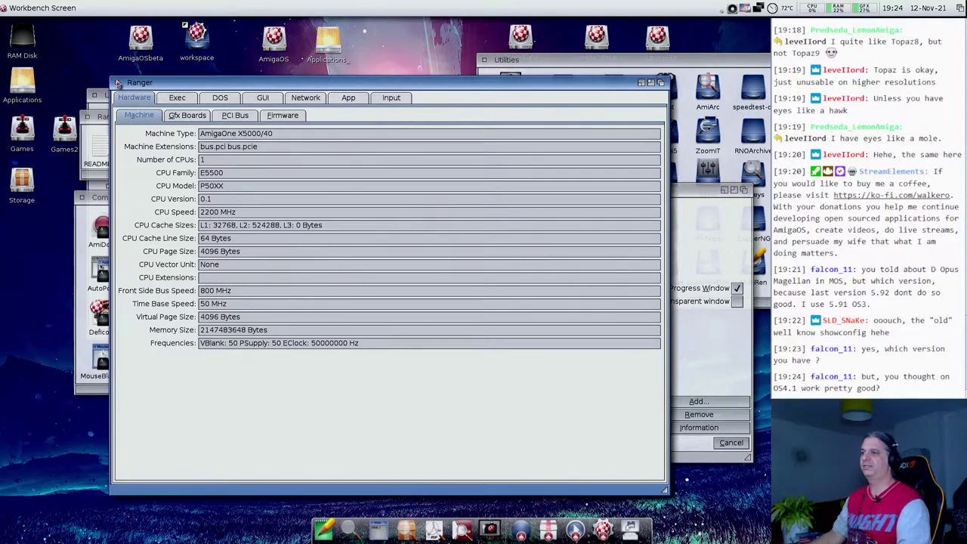
{"action": "left_click", "coordinate": [116, 83]}
{"action": "left_click", "coordinate": [88, 117]}
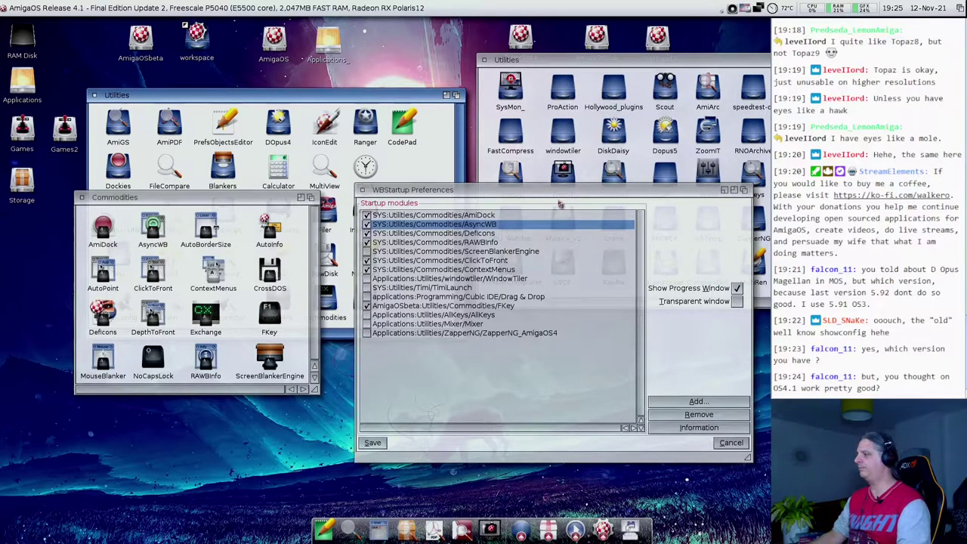
Step: Cancel the WBStartup preferences and launch DirectoryOpus from the Dopus5 drawer in the Applications partition's Utilities
{"action": "left_click_drag", "start_coordinate": [557, 190], "coordinate": [373, 154]}
{"action": "left_click", "coordinate": [547, 405]}
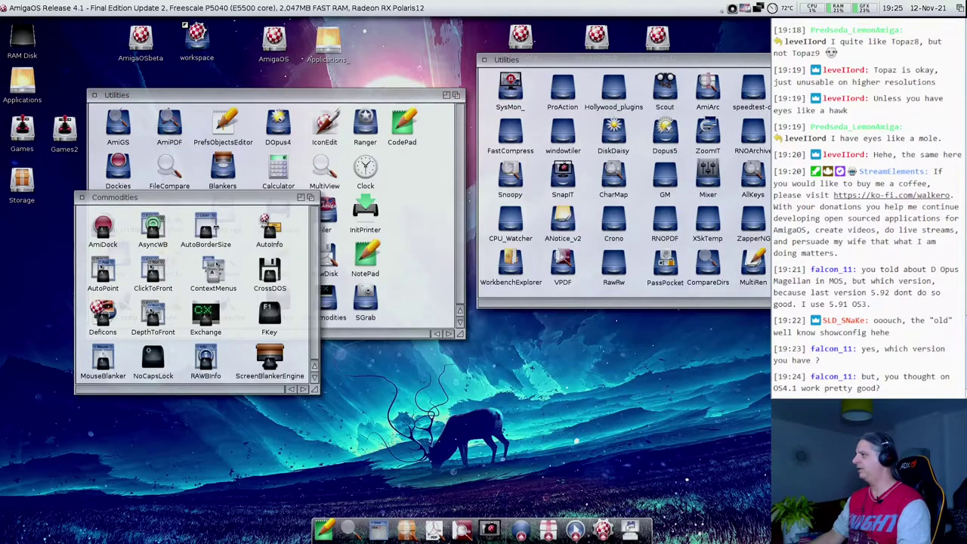
{"action": "double_click", "coordinate": [664, 130]}
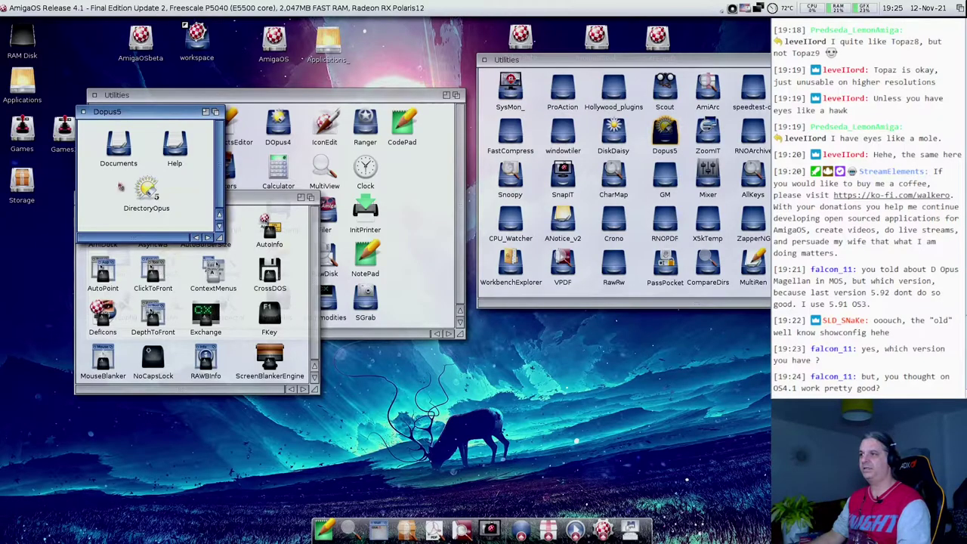
{"action": "double_click", "coordinate": [144, 192]}
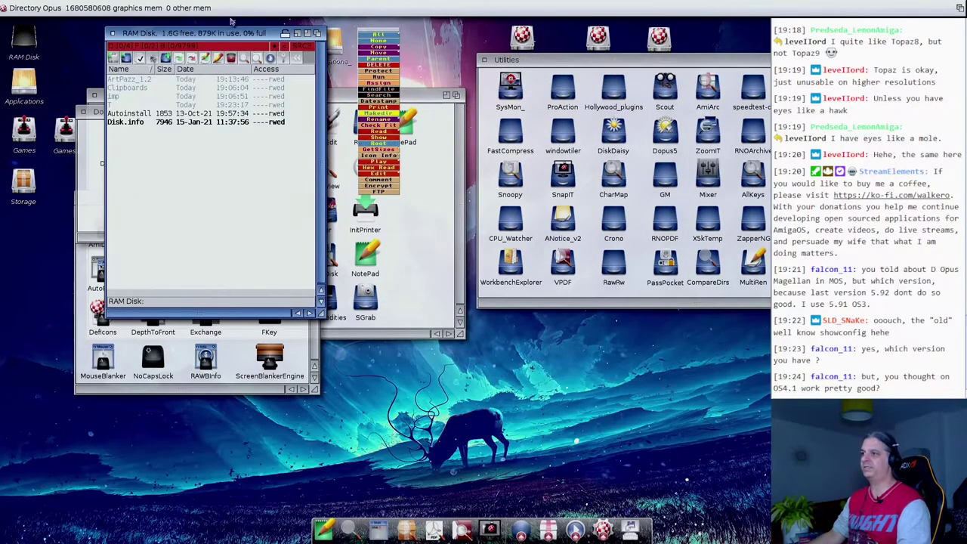
Step: Move the RAM Disk lister clear of the desktop icons and close the Directory Opus button bank
{"action": "left_click_drag", "start_coordinate": [215, 36], "coordinate": [152, 139]}
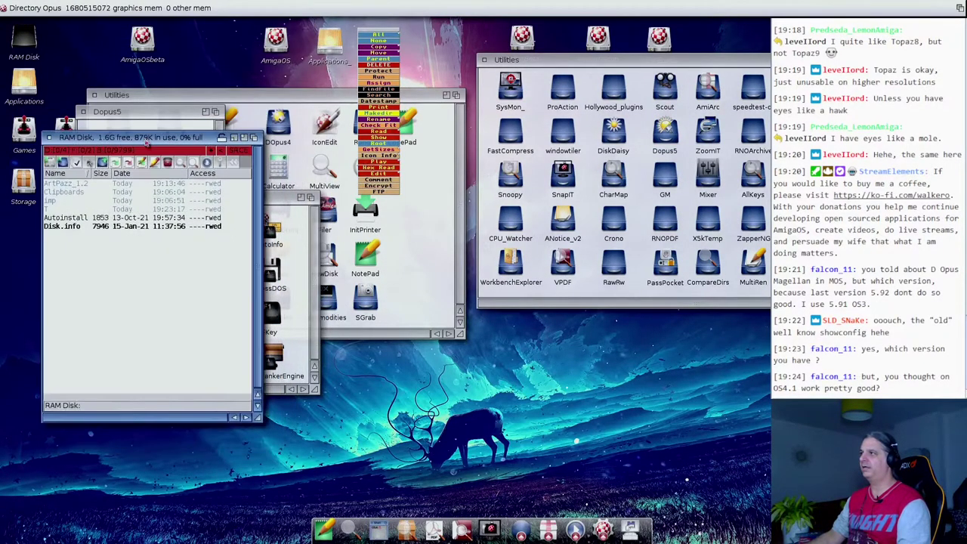
{"action": "left_click", "coordinate": [366, 33]}
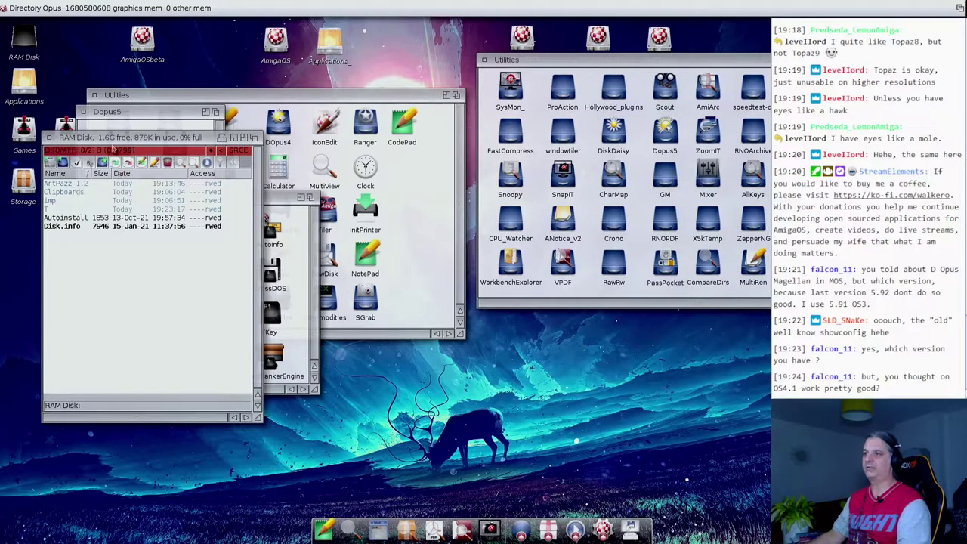
{"action": "left_click_drag", "start_coordinate": [112, 147], "coordinate": [122, 162]}
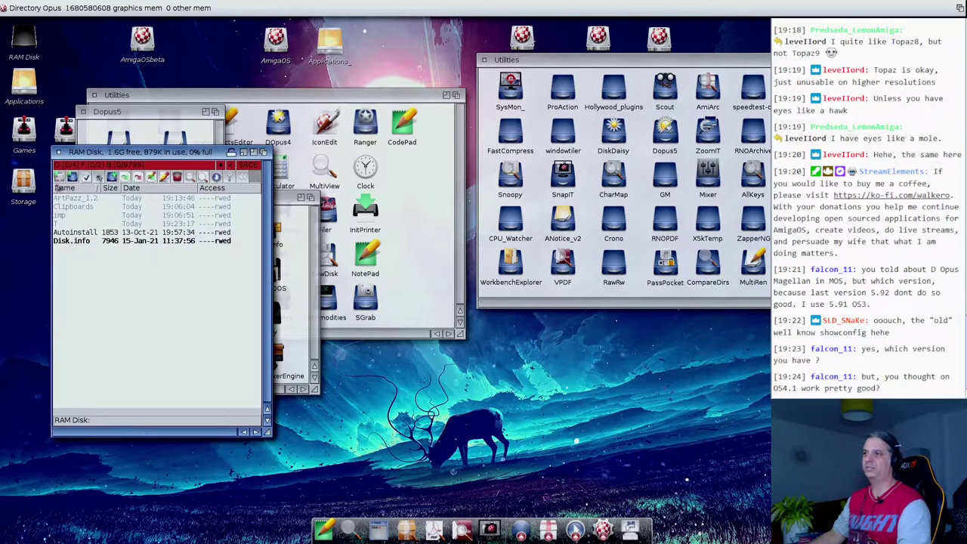
Step: Open the AmigaOSbeta partition in a Directory Opus lister and switch it to icon view
{"action": "double_click", "coordinate": [141, 51]}
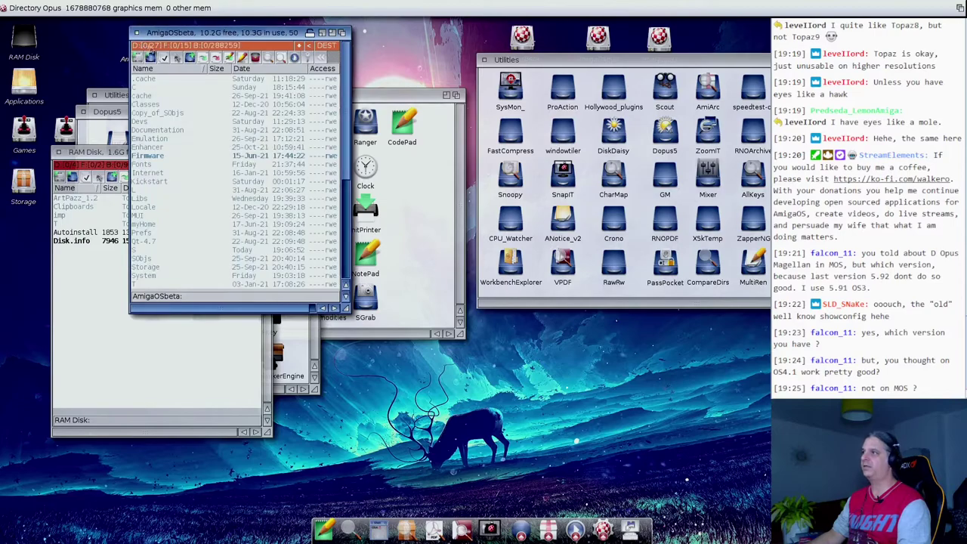
{"action": "right_click", "coordinate": [292, 39]}
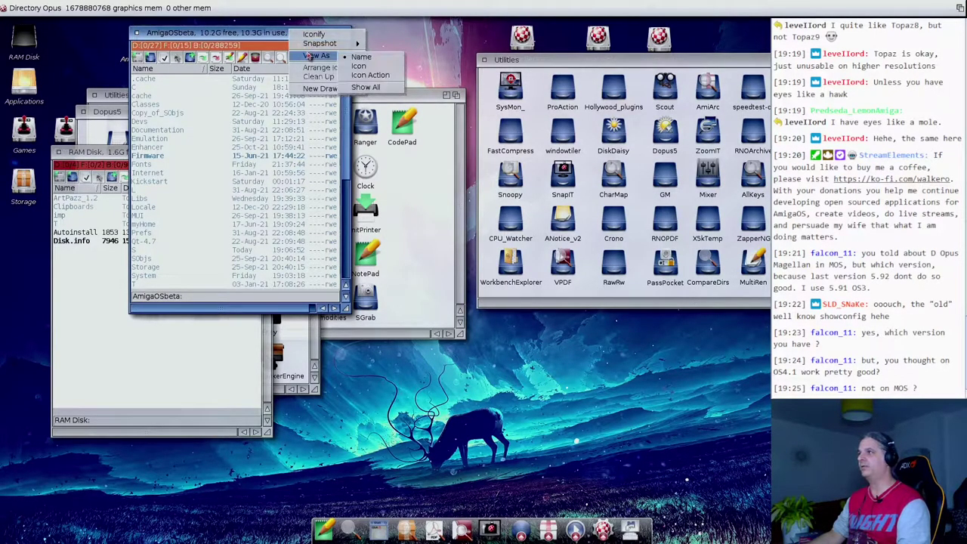
{"action": "left_click", "coordinate": [358, 66]}
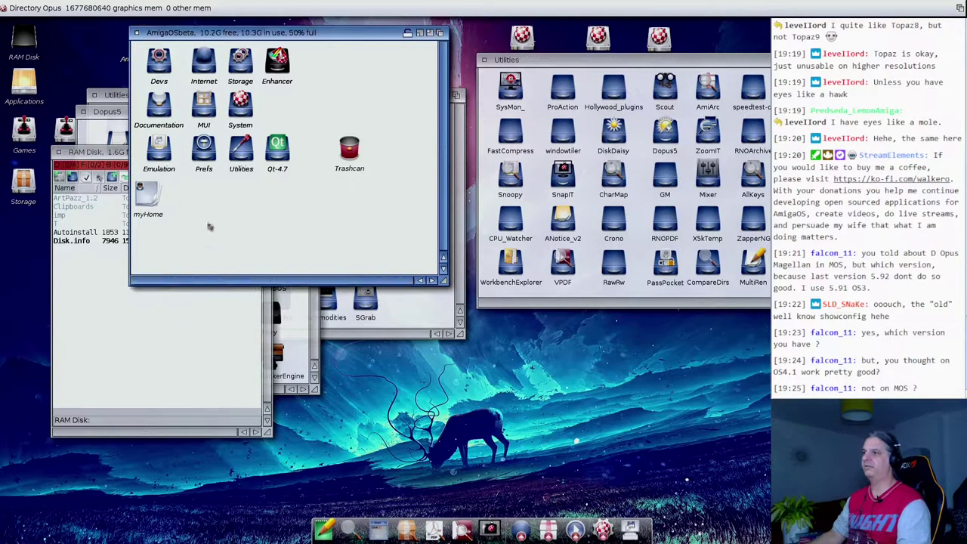
Step: Look inside the Documentation and MUI drawers of AmigaOSbeta, closing each one and the AmigaOSbeta window
{"action": "double_click", "coordinate": [162, 107]}
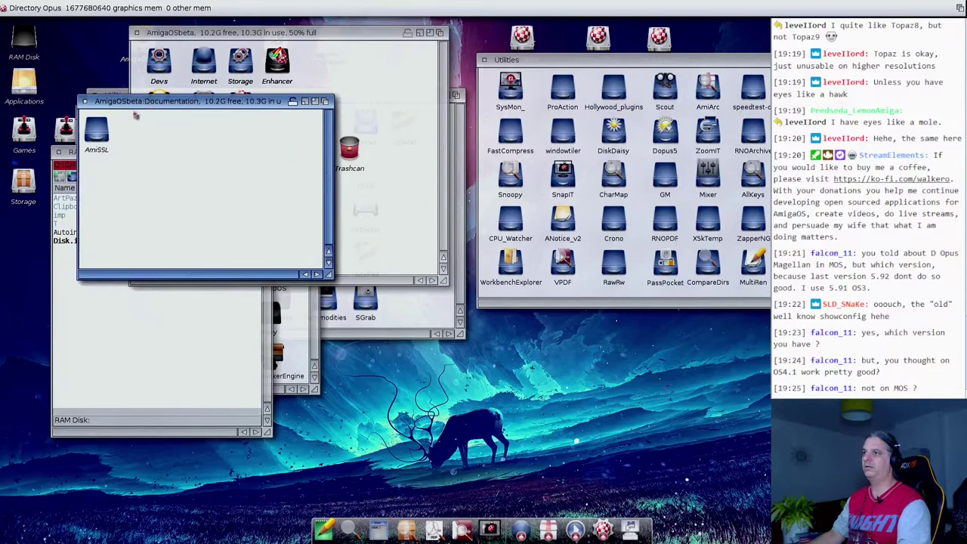
{"action": "left_click", "coordinate": [85, 101]}
{"action": "double_click", "coordinate": [205, 110]}
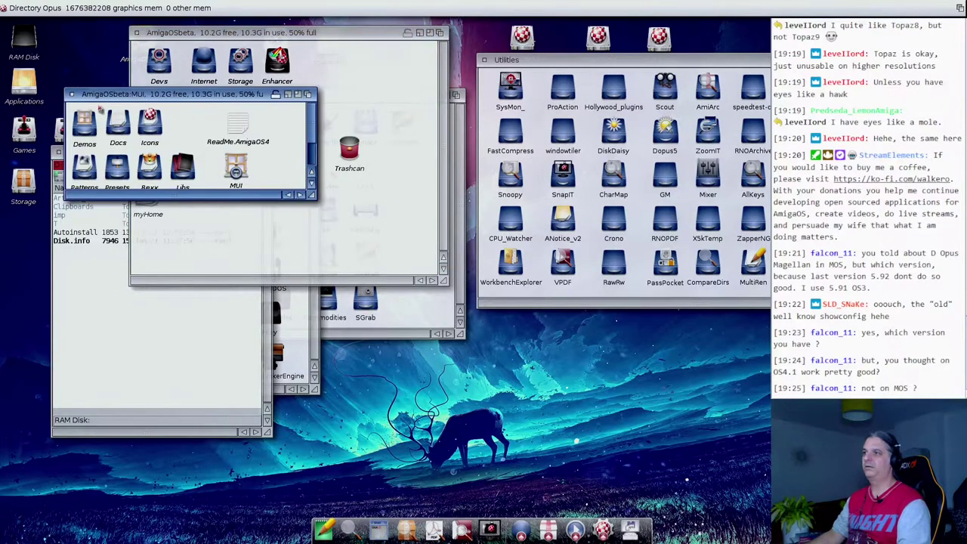
{"action": "left_click", "coordinate": [71, 94]}
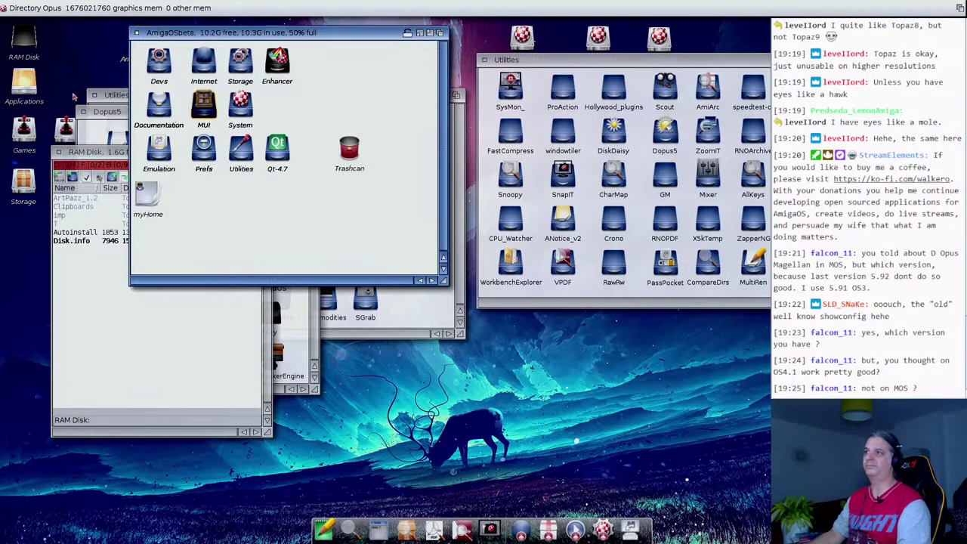
{"action": "left_click", "coordinate": [136, 32]}
Step: Shrink and move the RAM Disk lister, and close it along with the Dopus5 drawer
{"action": "left_click_drag", "start_coordinate": [77, 153], "coordinate": [89, 165]}
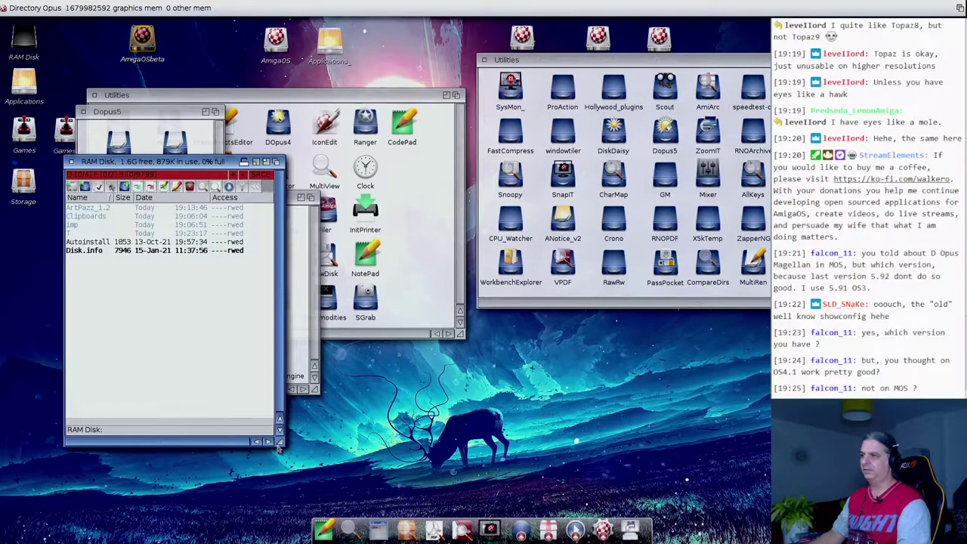
{"action": "left_click_drag", "start_coordinate": [279, 442], "coordinate": [278, 351]}
{"action": "left_click_drag", "start_coordinate": [87, 172], "coordinate": [95, 246]}
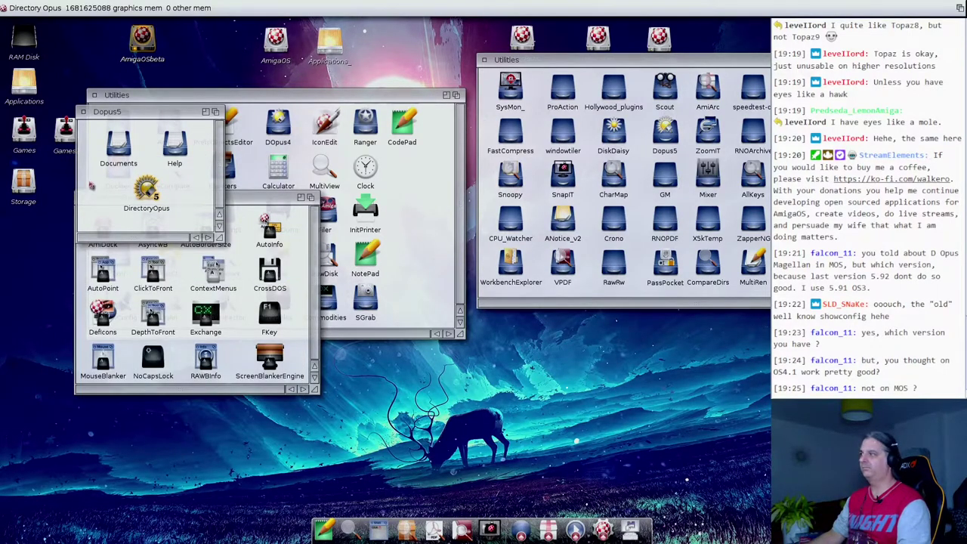
{"action": "left_click", "coordinate": [83, 112]}
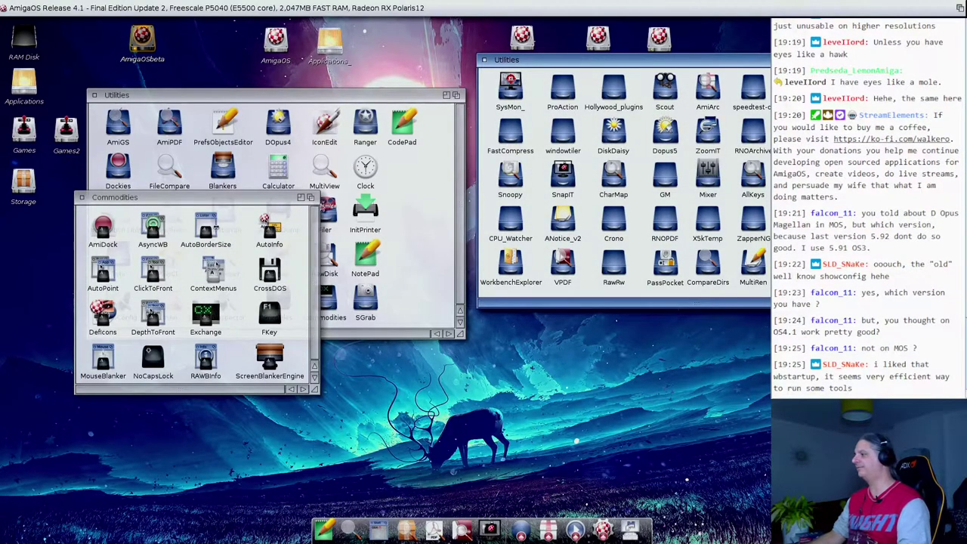
Step: Examine the Directory Opus commands on the desktop, including the Buttons and Opus groups, without running any
{"action": "left_click", "coordinate": [604, 170]}
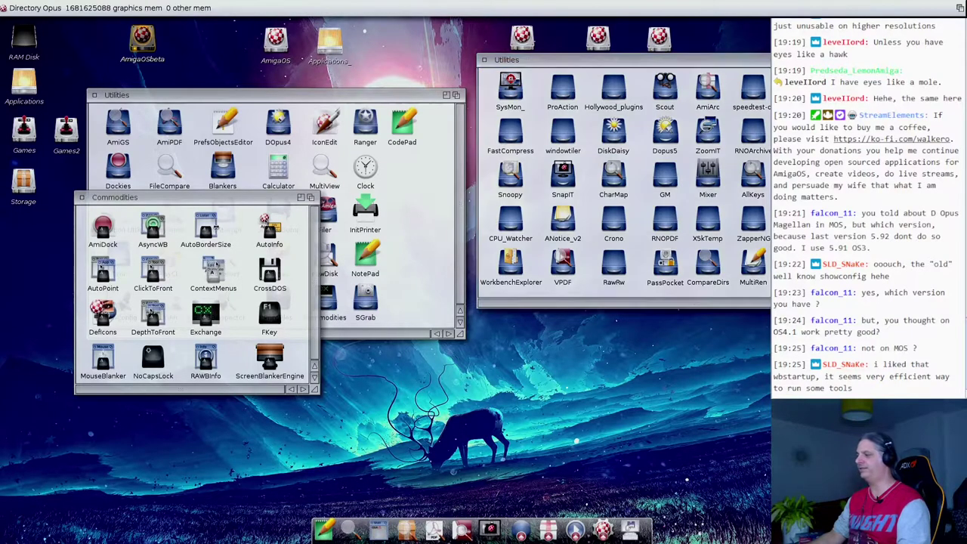
{"action": "right_click", "coordinate": [338, 398]}
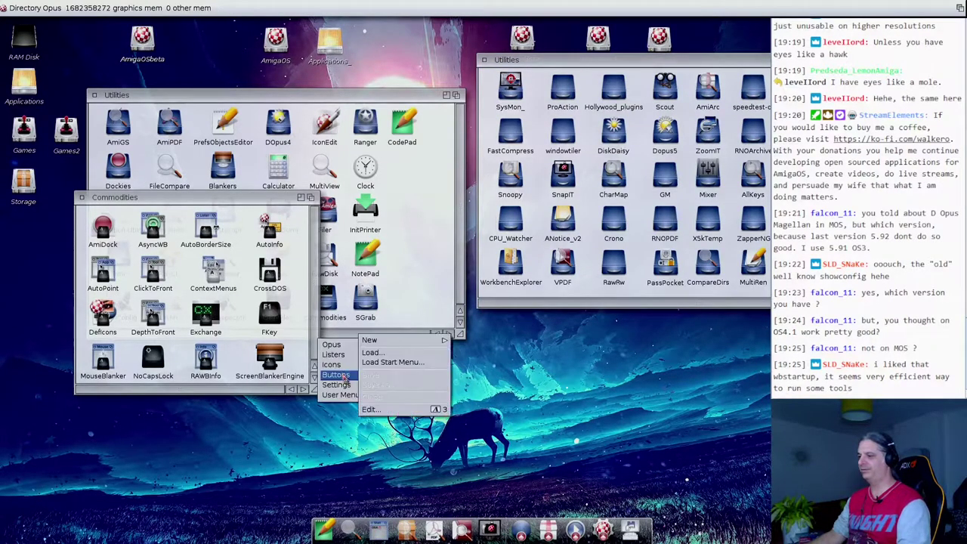
{"action": "left_click", "coordinate": [313, 409]}
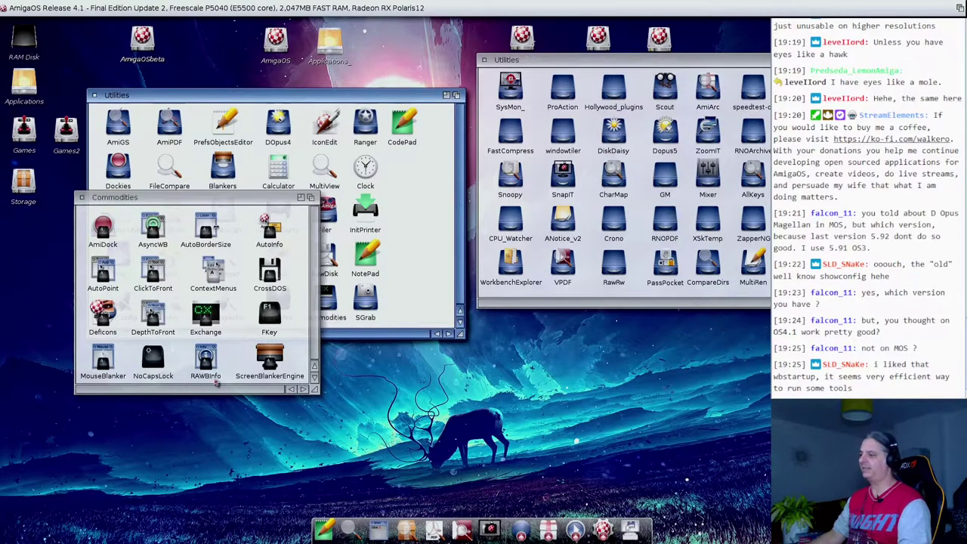
{"action": "right_click", "coordinate": [369, 302]}
{"action": "left_click", "coordinate": [344, 383]}
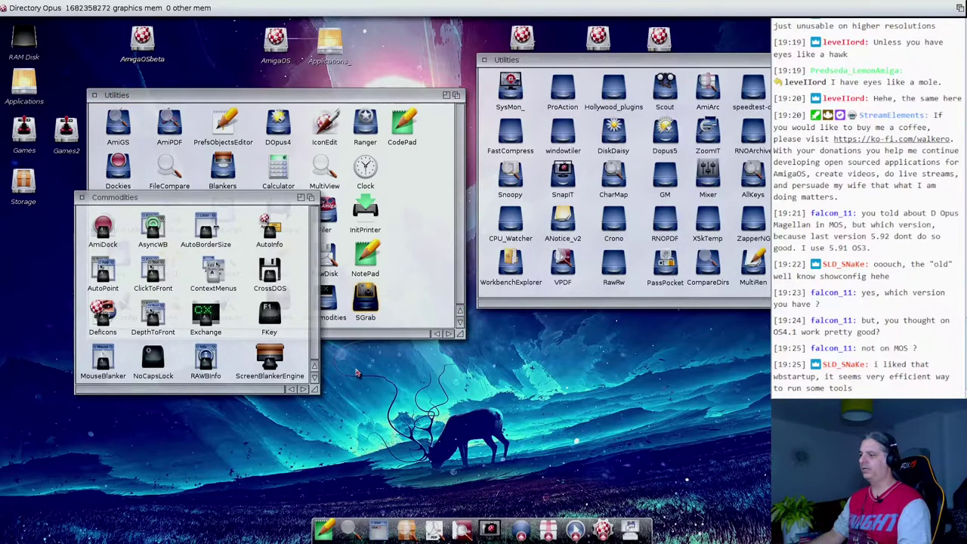
{"action": "right_click", "coordinate": [355, 375]}
{"action": "mouse_move", "coordinate": [349, 344]}
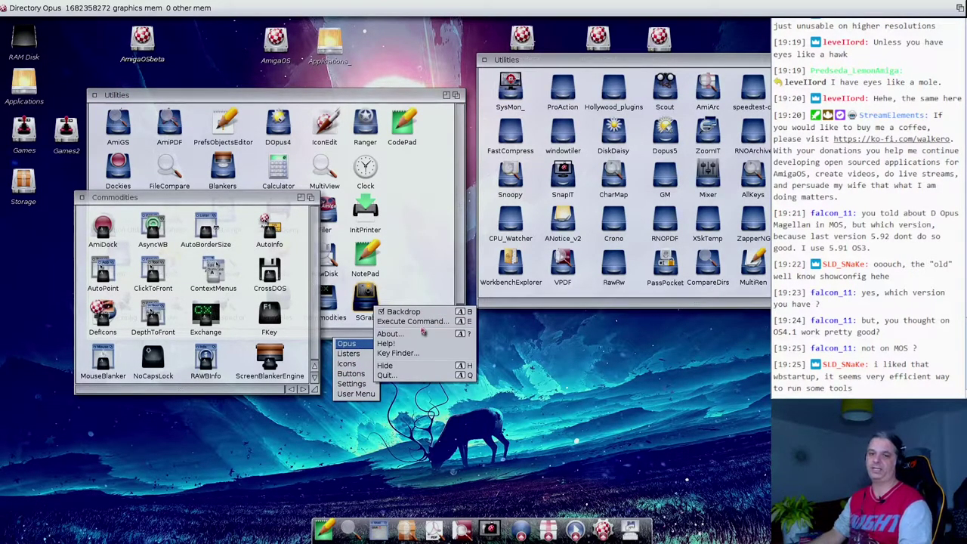
{"action": "left_click", "coordinate": [262, 416]}
Step: Launch Exchange from the Commodities drawer, quit the running Directory Opus 5 commodity with confirmation, and close Exchange
{"action": "left_click", "coordinate": [249, 389]}
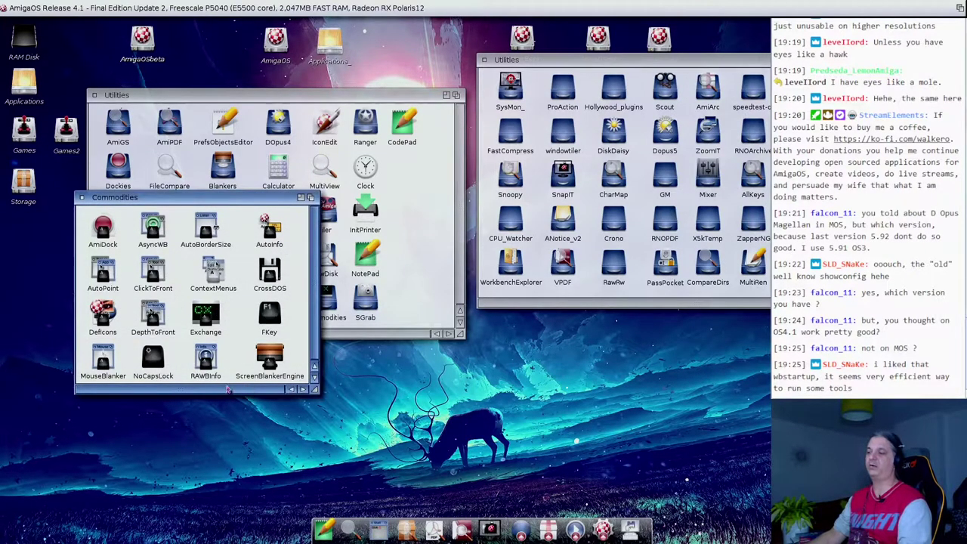
{"action": "double_click", "coordinate": [211, 320]}
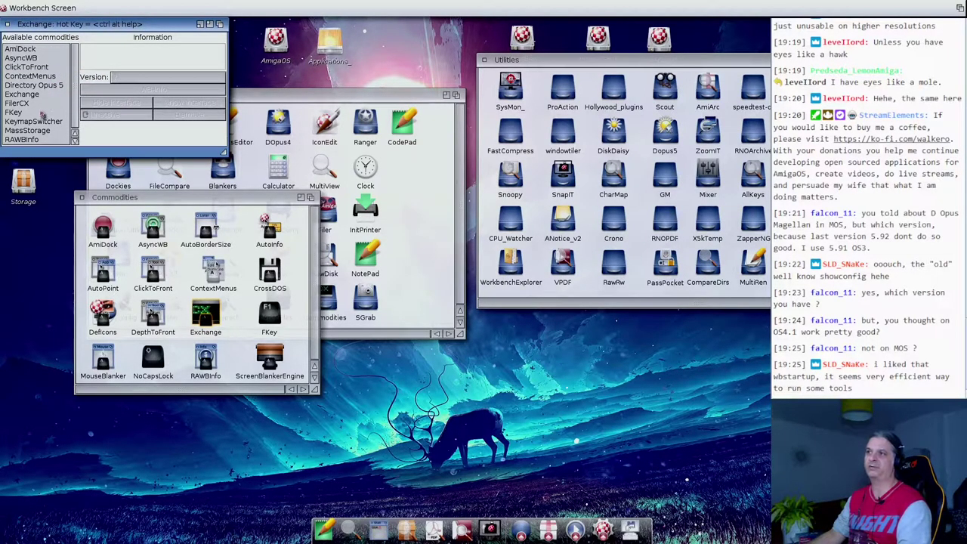
{"action": "left_click", "coordinate": [38, 86]}
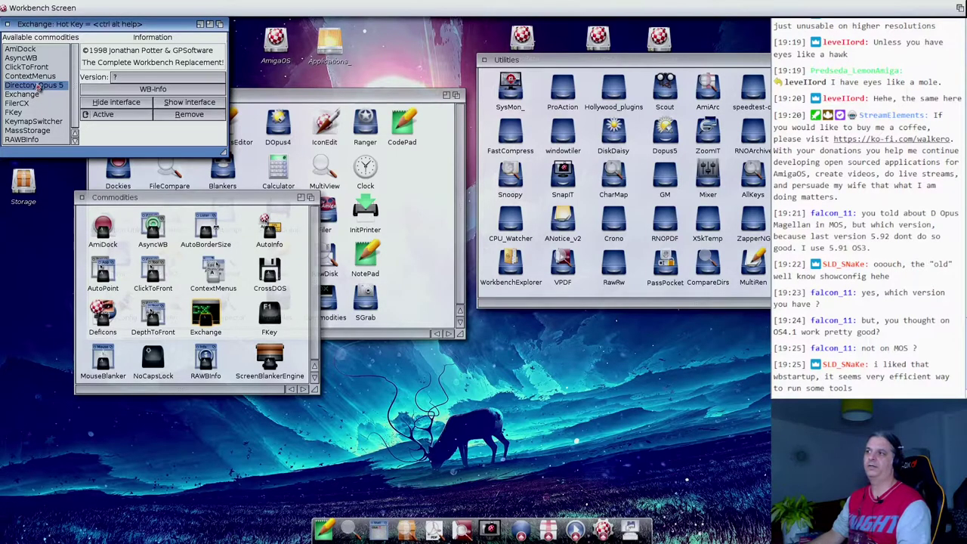
{"action": "left_click", "coordinate": [178, 115]}
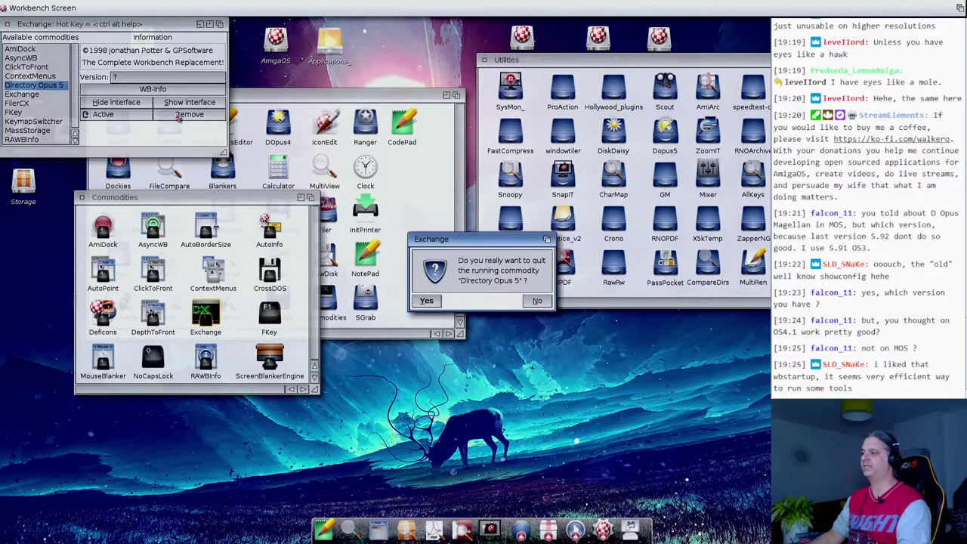
{"action": "left_click", "coordinate": [435, 306]}
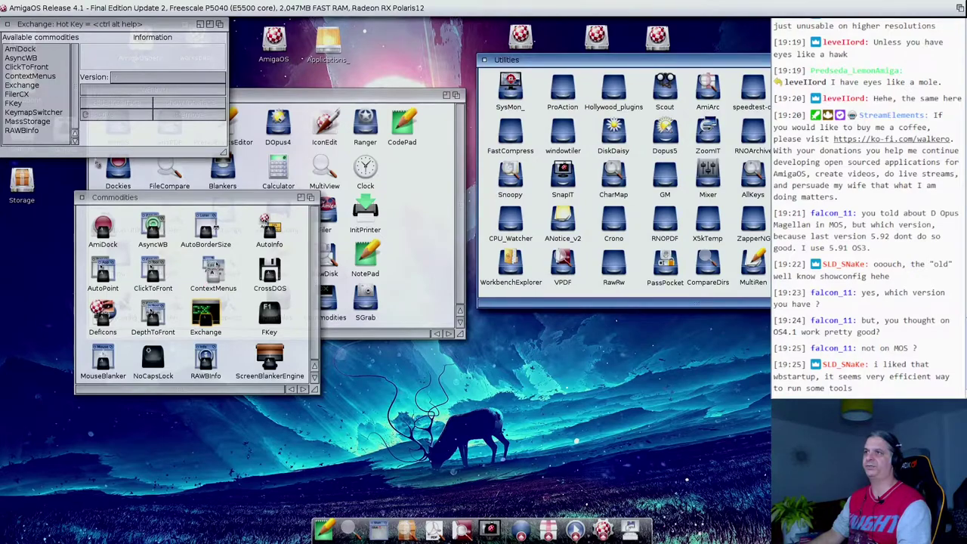
{"action": "left_click", "coordinate": [6, 24]}
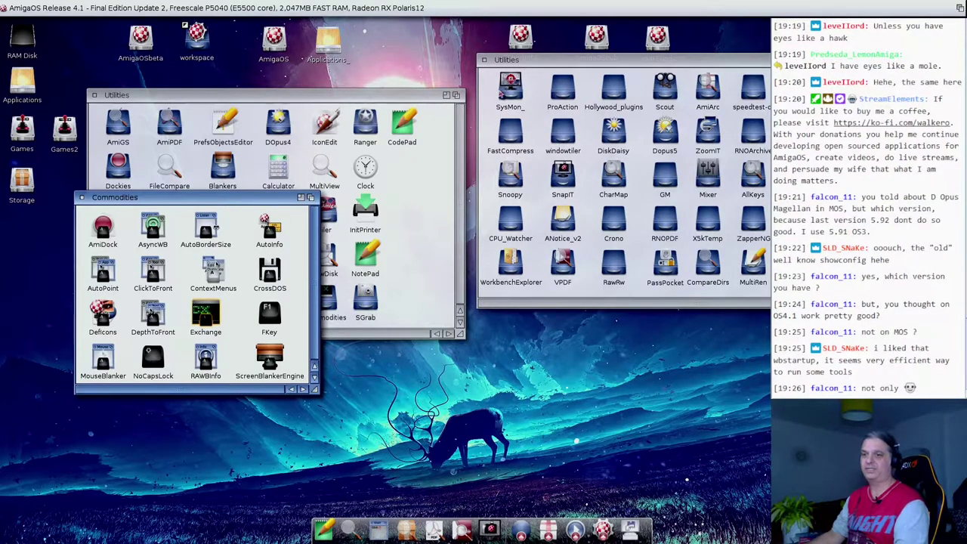
Step: Close the Utilities drawer that contains SysMon_ and ProAction, and open the WBStartup preferences in a taller window
{"action": "left_click", "coordinate": [483, 59]}
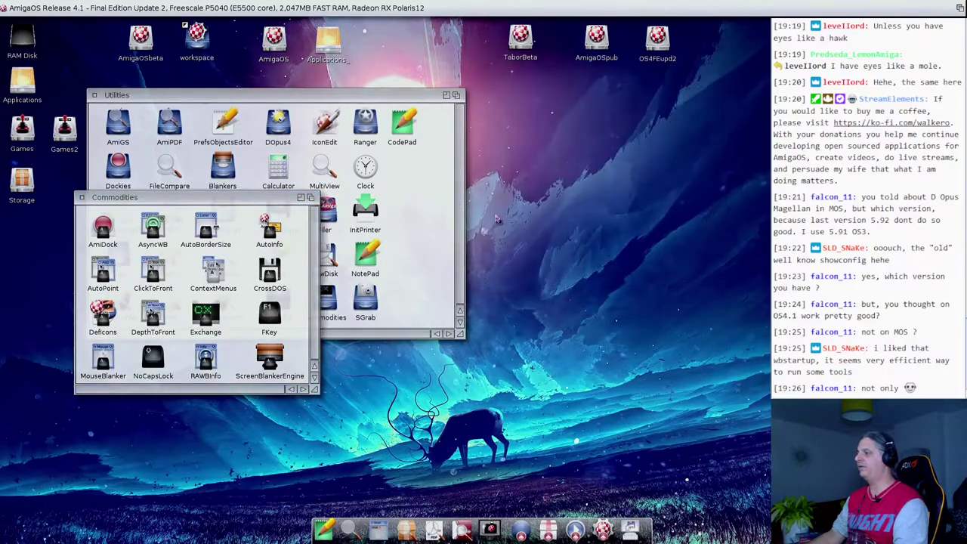
{"action": "right_click", "coordinate": [497, 216]}
{"action": "mouse_move", "coordinate": [528, 292]}
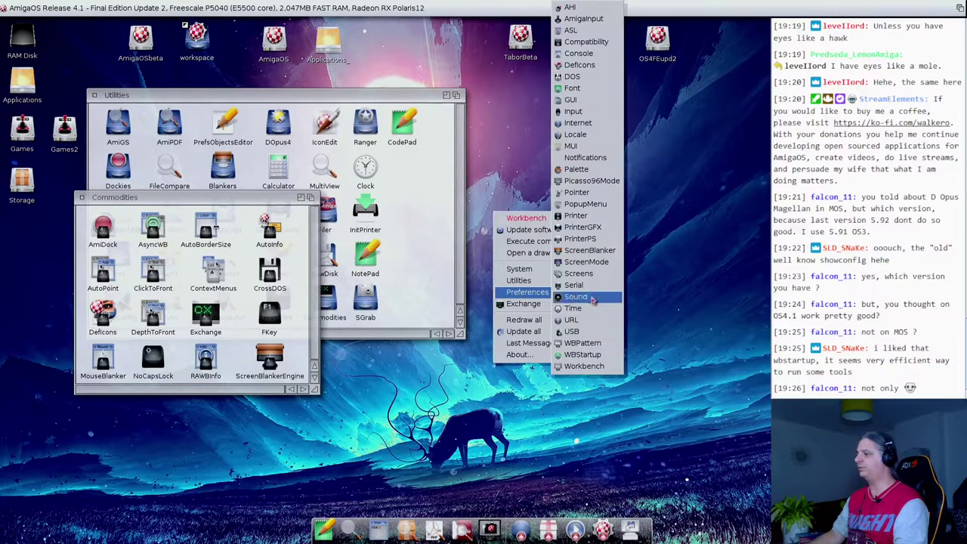
{"action": "left_click", "coordinate": [594, 353]}
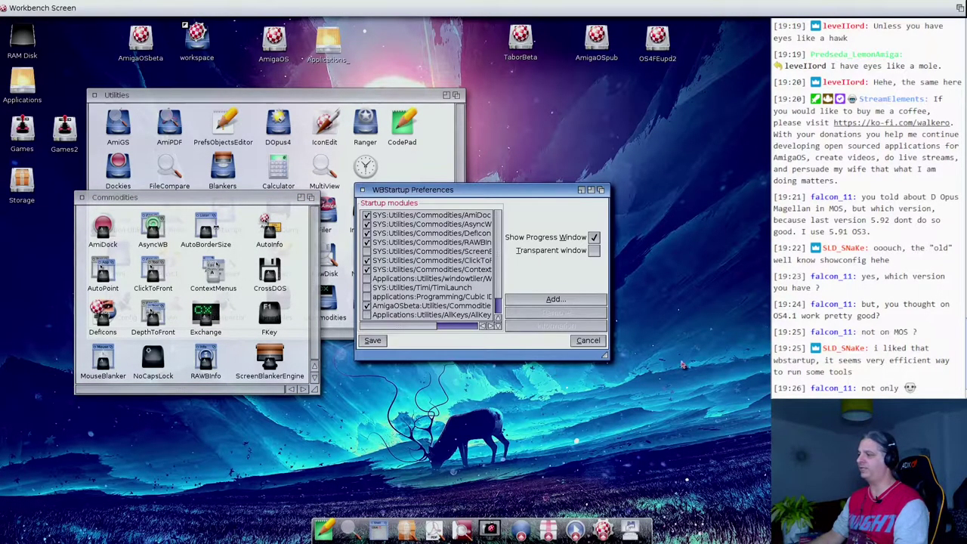
{"action": "left_click_drag", "start_coordinate": [605, 356], "coordinate": [616, 444]}
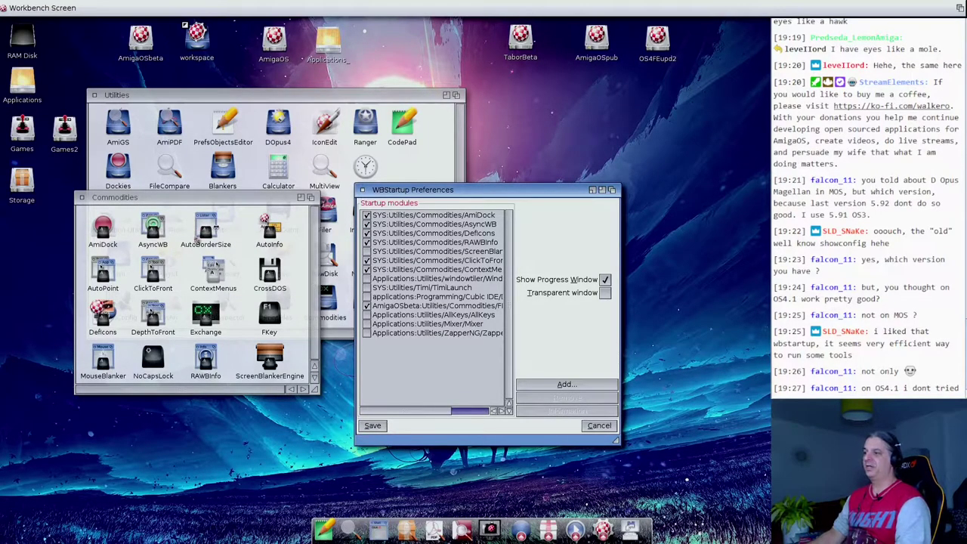
Step: Select the AutoBorderSize commodity and try border resizing on the Utilities drawer by stretching its window slightly at the borders
{"action": "left_click", "coordinate": [200, 231]}
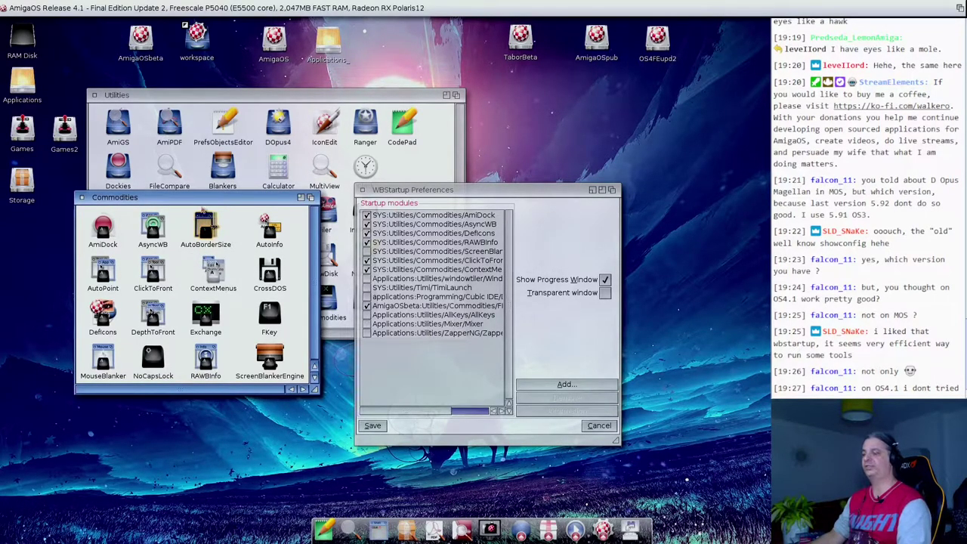
{"action": "left_click", "coordinate": [202, 96]}
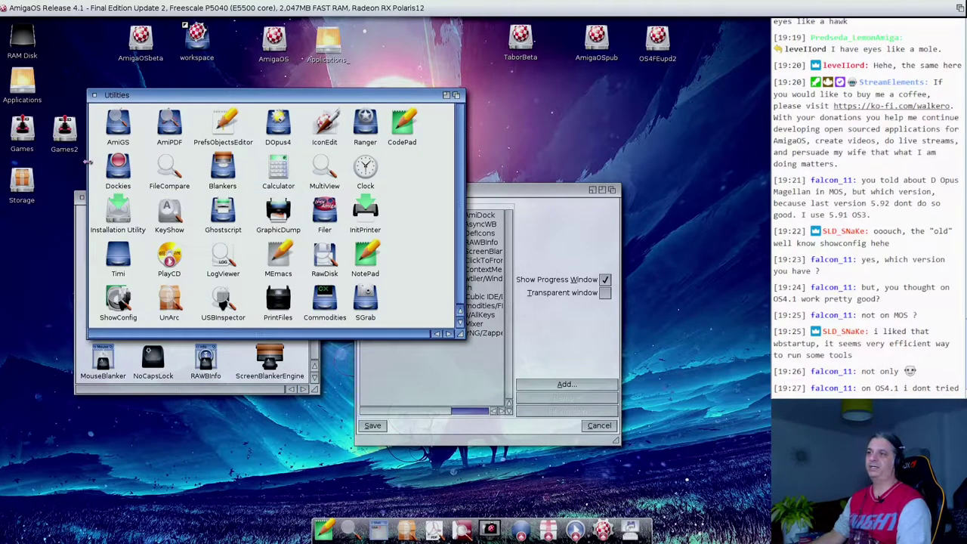
{"action": "mouse_move", "coordinate": [89, 160]}
{"action": "left_mouse_down"}
{"action": "mouse_move", "coordinate": [108, 160]}
{"action": "mouse_move", "coordinate": [85, 160]}
{"action": "left_mouse_up"}
{"action": "left_click_drag", "start_coordinate": [145, 94], "coordinate": [146, 85]}
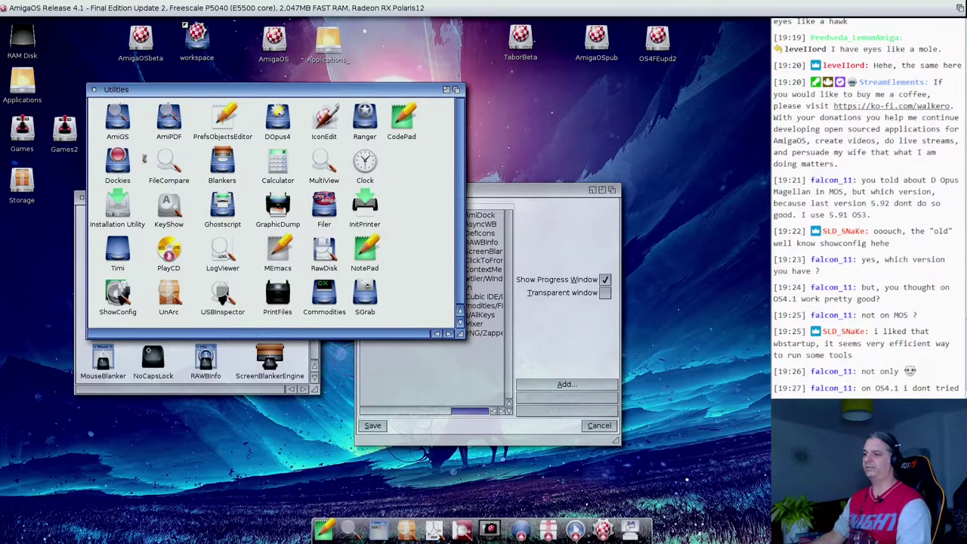
Step: Bring the Commodities drawer forward, and move the WBStartup preferences clear of it before closing them without saving
{"action": "left_click", "coordinate": [154, 389]}
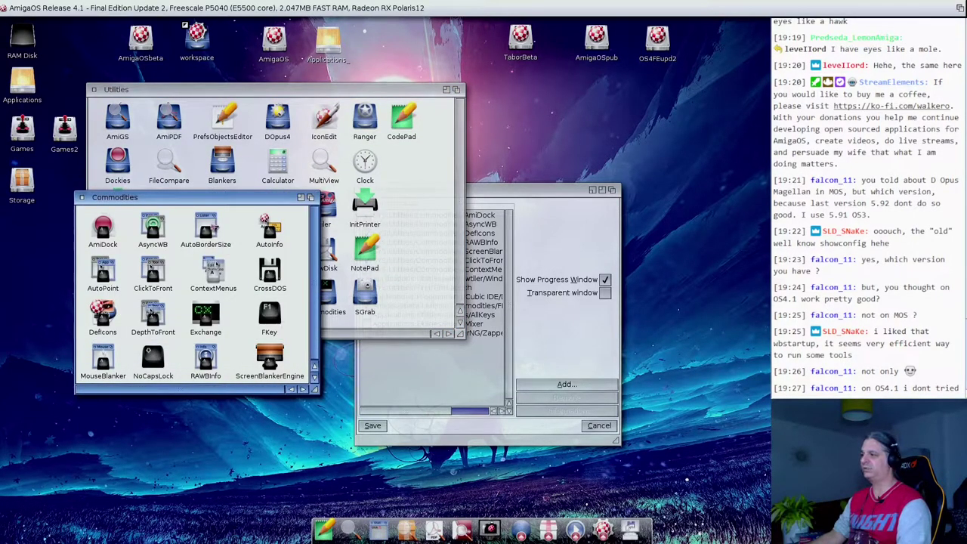
{"action": "left_click_drag", "start_coordinate": [502, 197], "coordinate": [623, 147]}
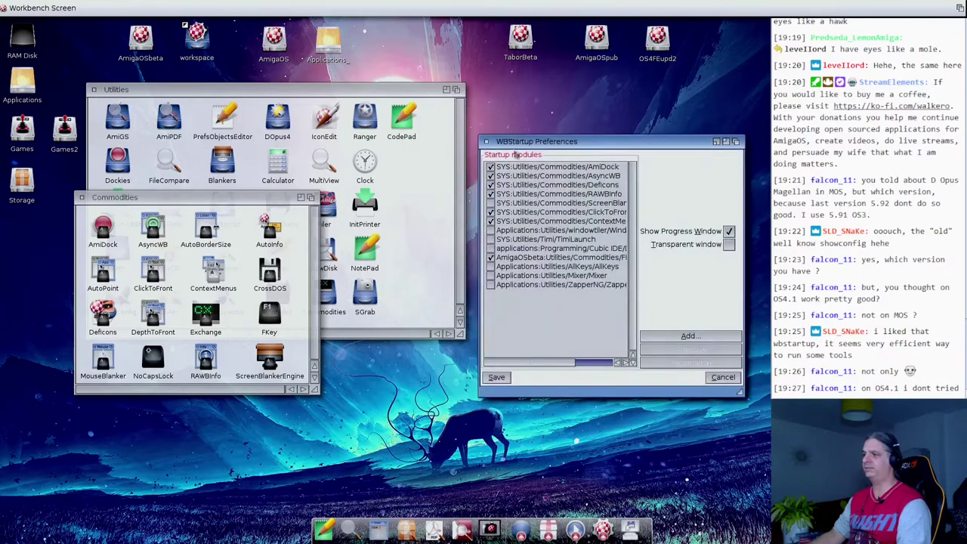
{"action": "left_click", "coordinate": [483, 139]}
Step: Select the AutoInfo commodity and show the information bubble of the AmigaOSbeta disk icon as an example
{"action": "left_click", "coordinate": [301, 238]}
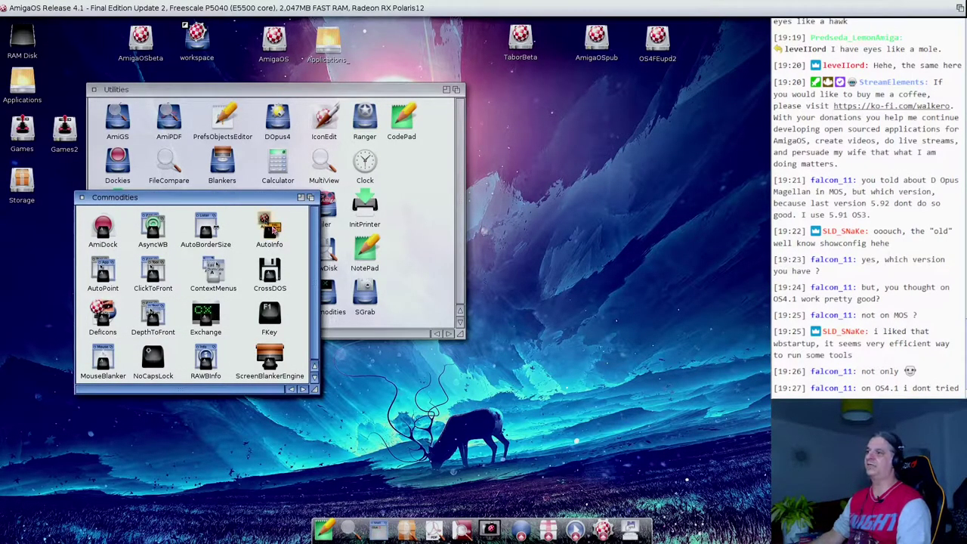
{"action": "left_click", "coordinate": [210, 73]}
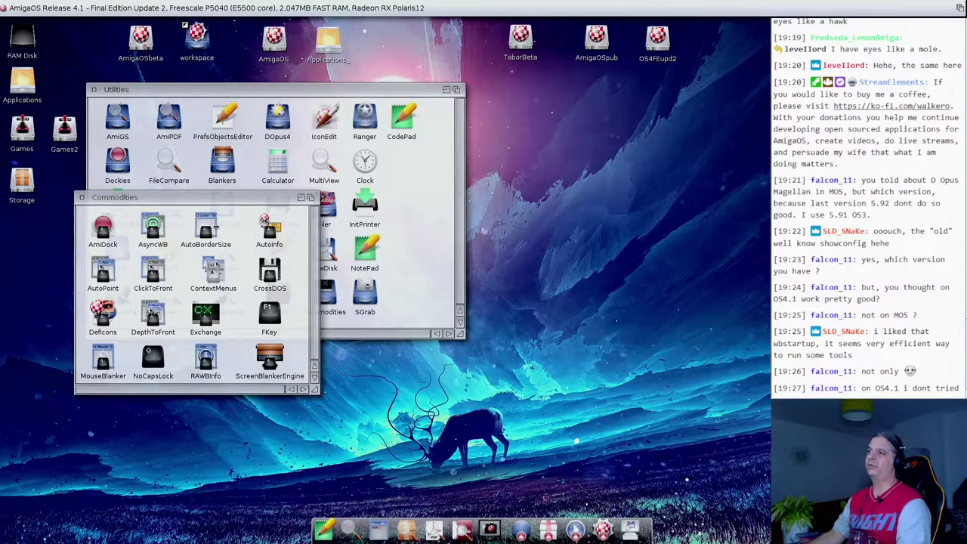
{"action": "left_click", "coordinate": [143, 42]}
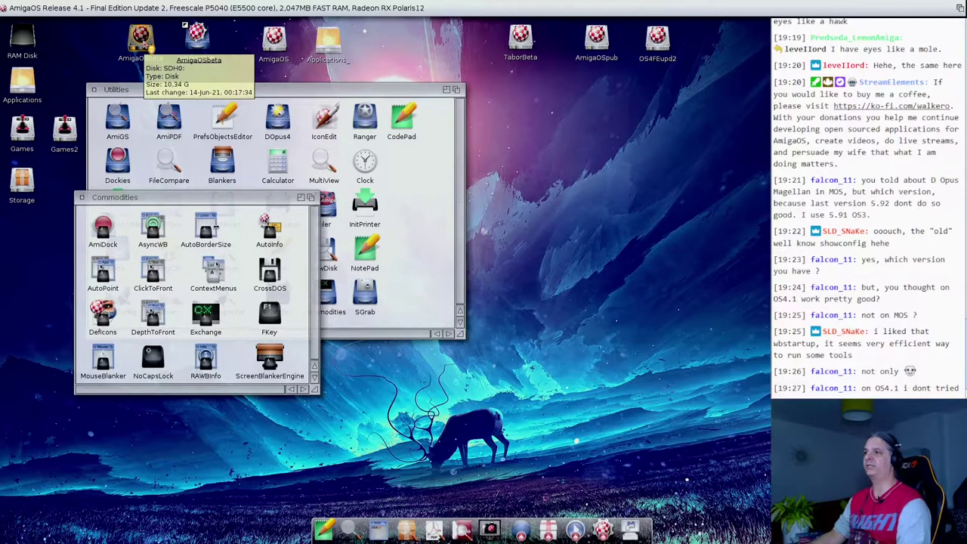
{"action": "left_click", "coordinate": [173, 161]}
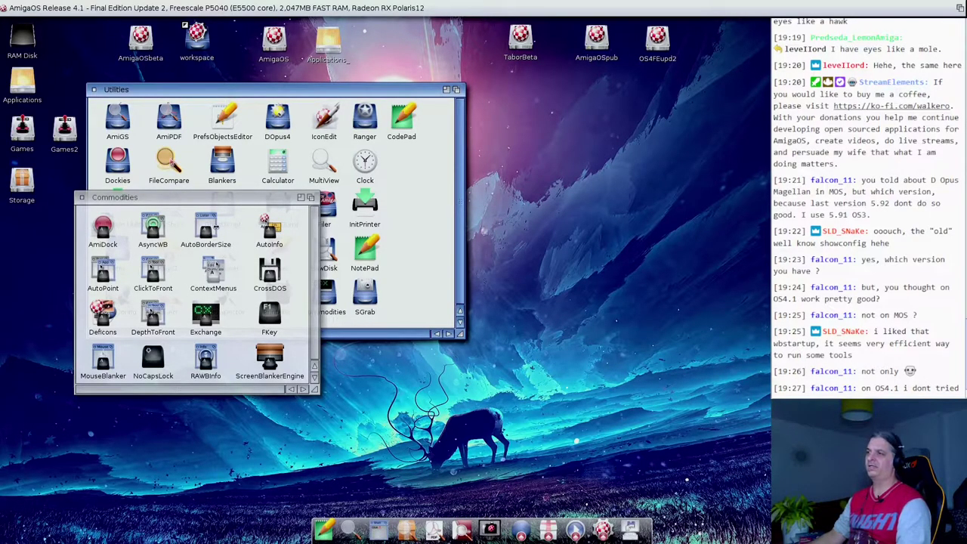
{"action": "mouse_move", "coordinate": [179, 166]}
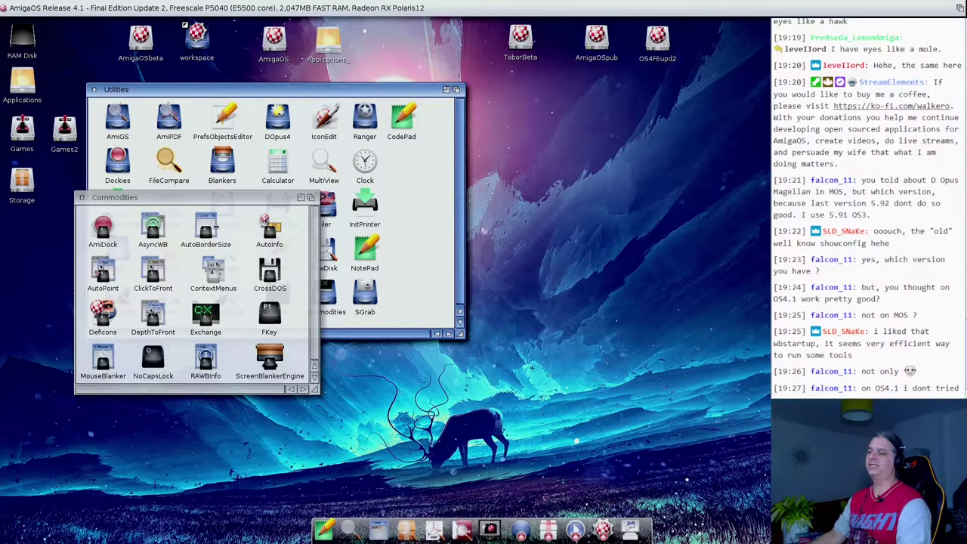
Step: Select the AutoPoint commodity, and try ClickToFront by raising the overlapping Utilities and Commodities windows in turn
{"action": "left_click", "coordinate": [100, 272]}
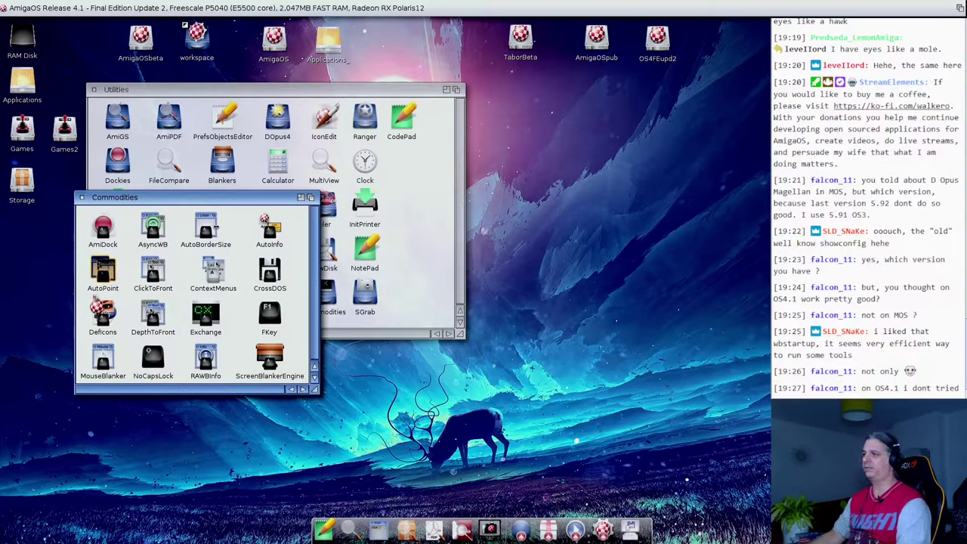
{"action": "left_click", "coordinate": [413, 201]}
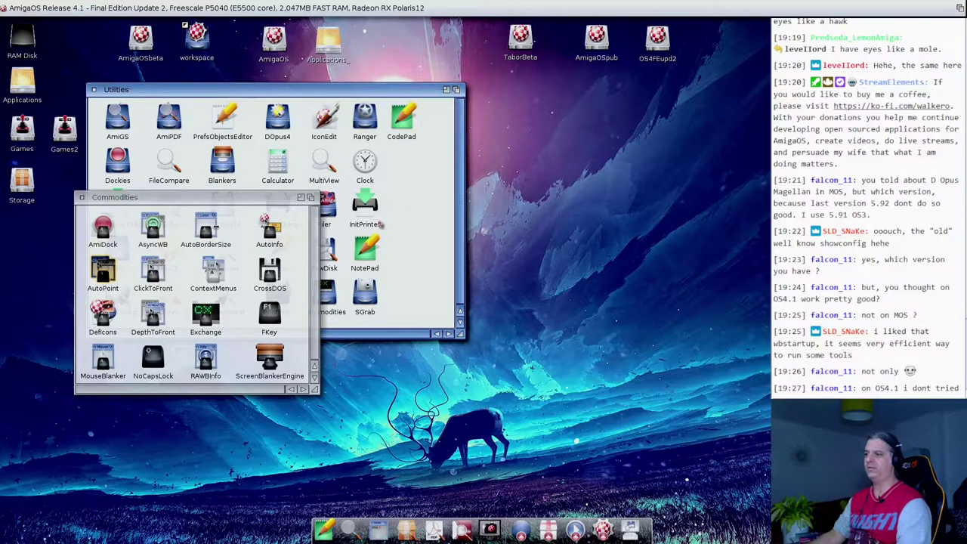
{"action": "left_click", "coordinate": [154, 273]}
{"action": "double_click", "coordinate": [421, 244]}
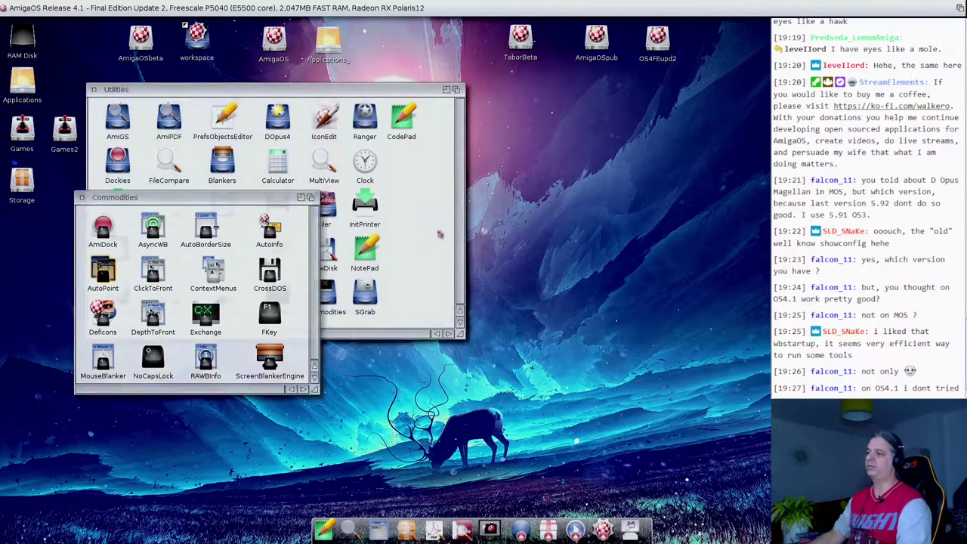
{"action": "left_click", "coordinate": [253, 387]}
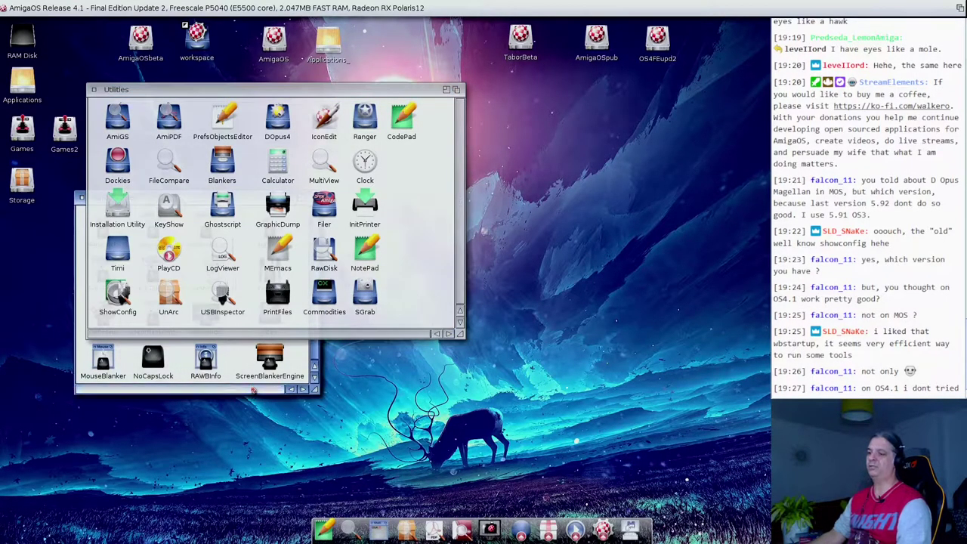
{"action": "double_click", "coordinate": [253, 387]}
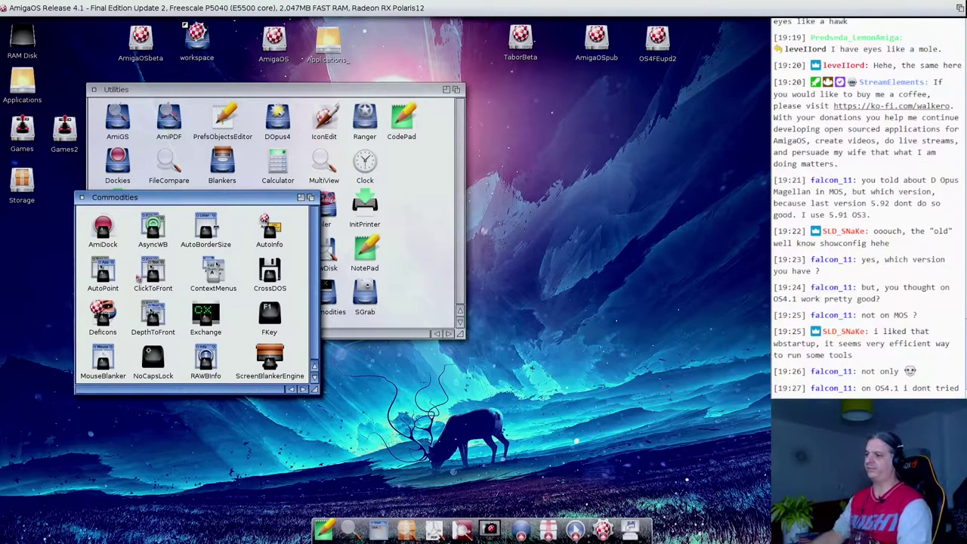
Step: Show the Workbench context menu on the empty desktop and dismiss it without running a command
{"action": "left_click", "coordinate": [504, 245]}
{"action": "right_click", "coordinate": [506, 209]}
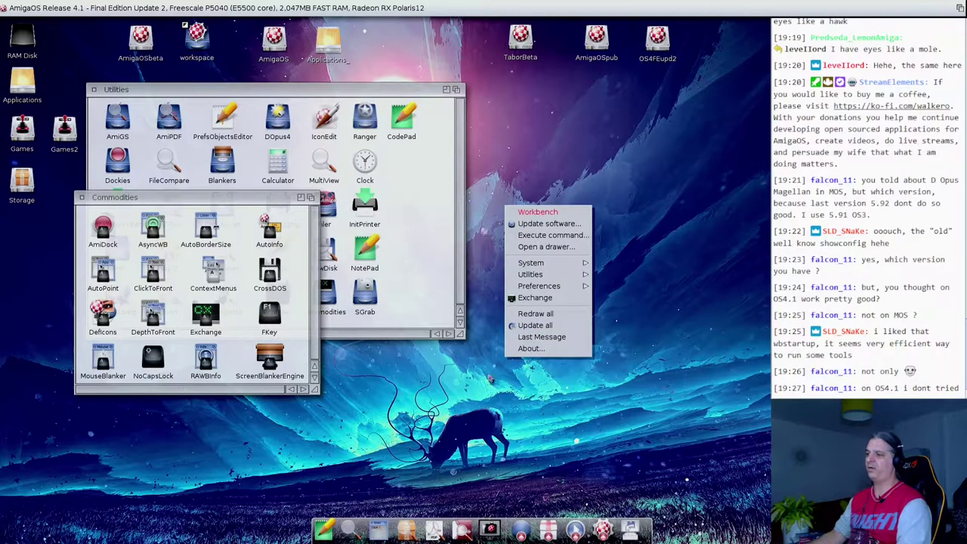
{"action": "left_click", "coordinate": [273, 302]}
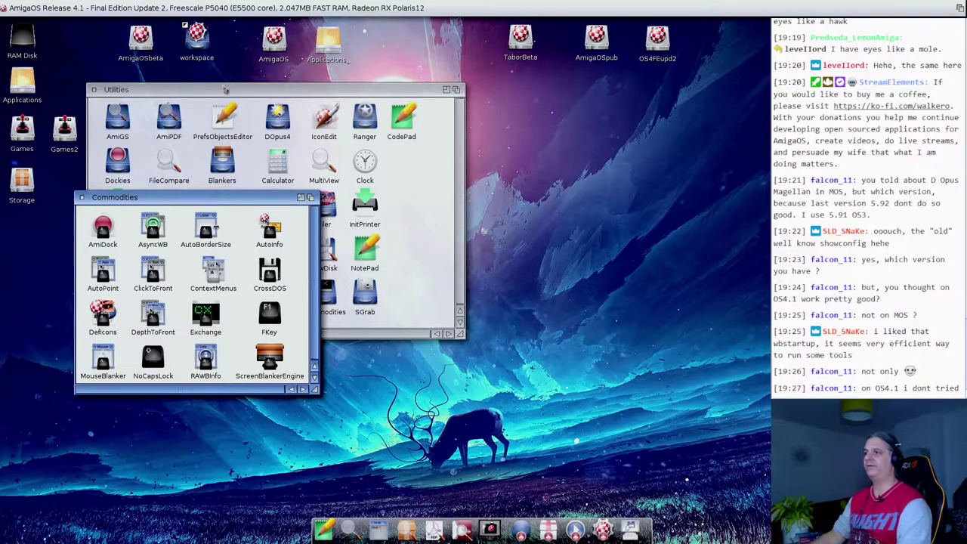
Step: Open the DefIcons preferences from the Prefs drawer of AmigaOSbeta, close that drawer, and move the preferences clear of Commodities
{"action": "double_click", "coordinate": [149, 45]}
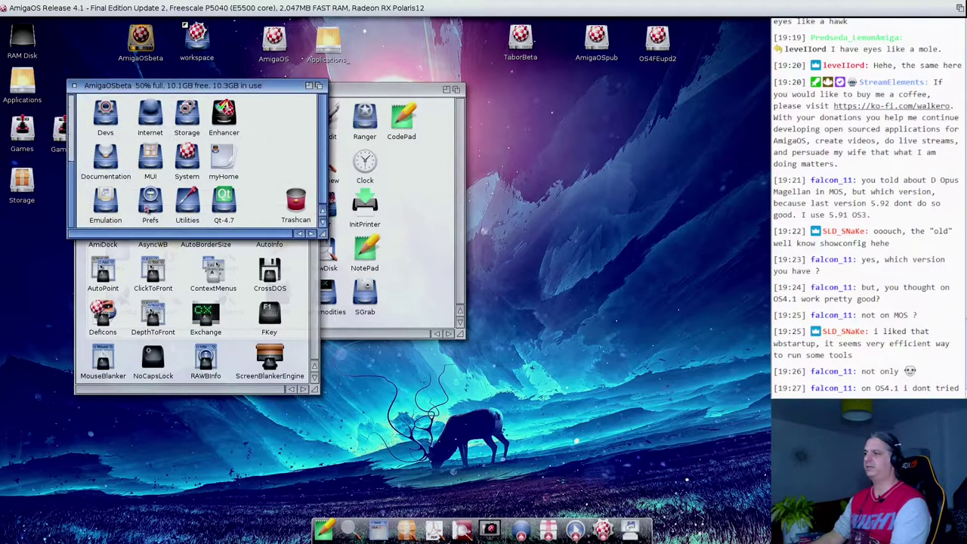
{"action": "double_click", "coordinate": [150, 200]}
{"action": "double_click", "coordinate": [485, 207]}
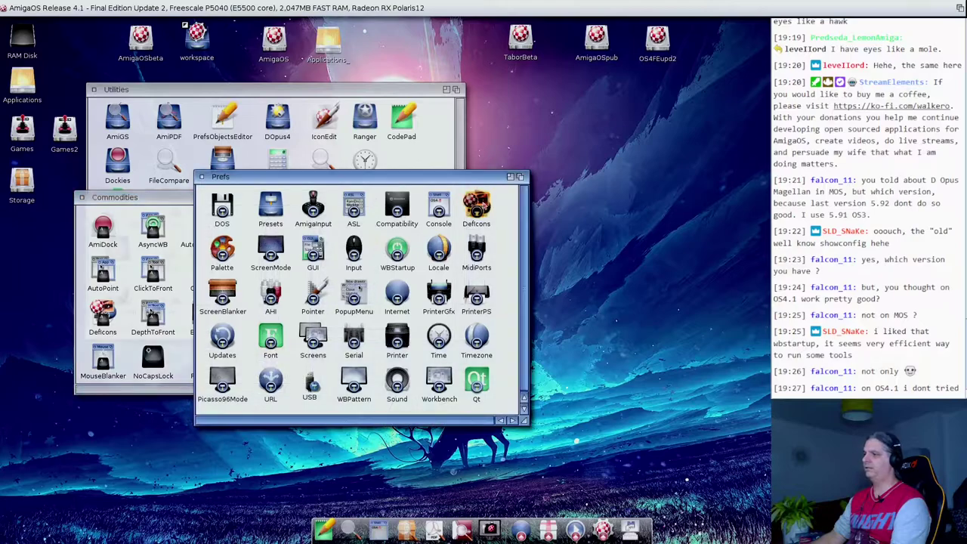
{"action": "left_click", "coordinate": [201, 176]}
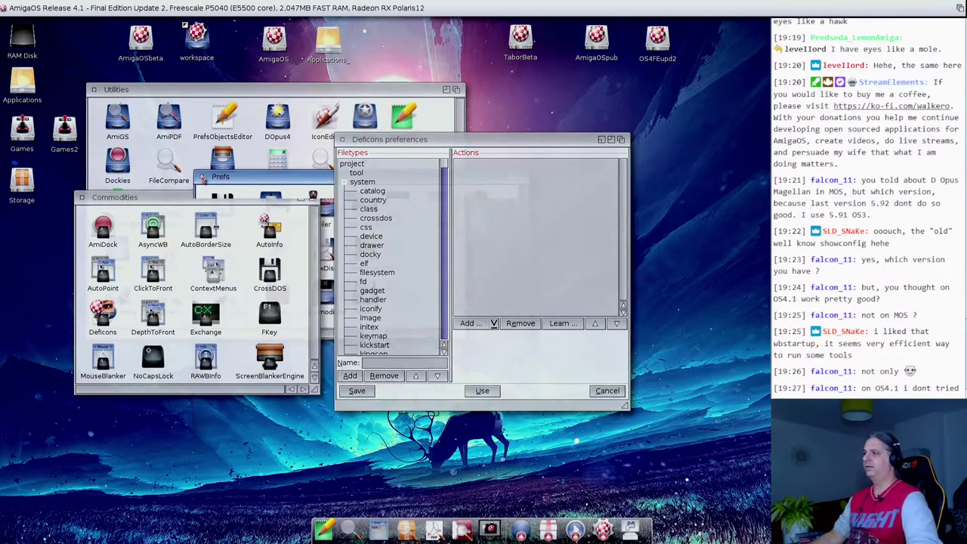
{"action": "left_click_drag", "start_coordinate": [402, 148], "coordinate": [555, 127]}
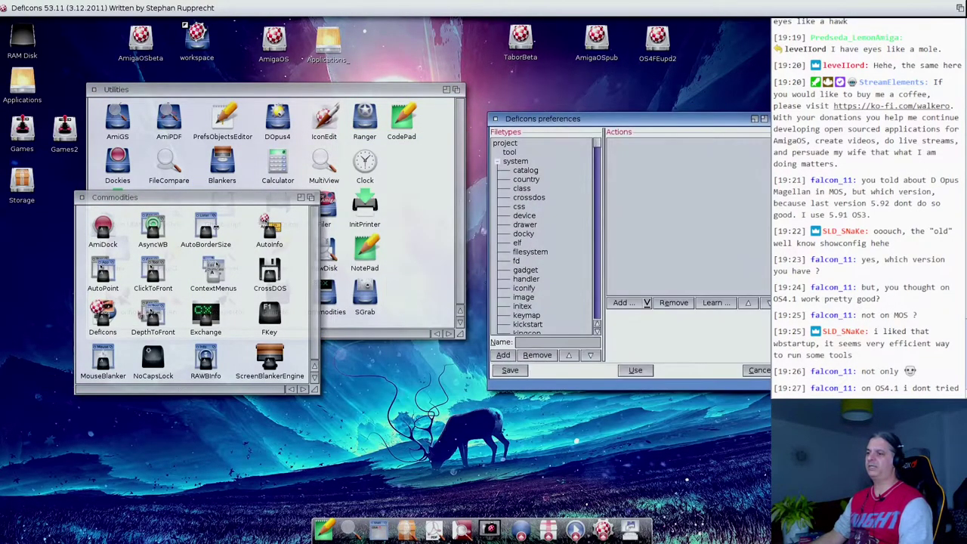
Step: Collapse the system, ascii, document, video and sound file types in the DefIcons preferences and show the matching actions of the iff picture type
{"action": "left_click", "coordinate": [106, 312]}
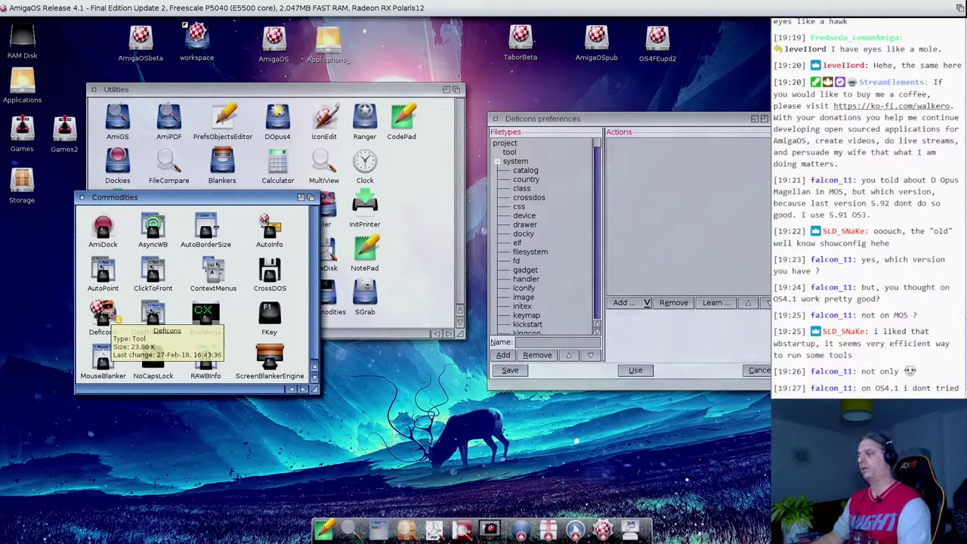
{"action": "left_click", "coordinate": [571, 283]}
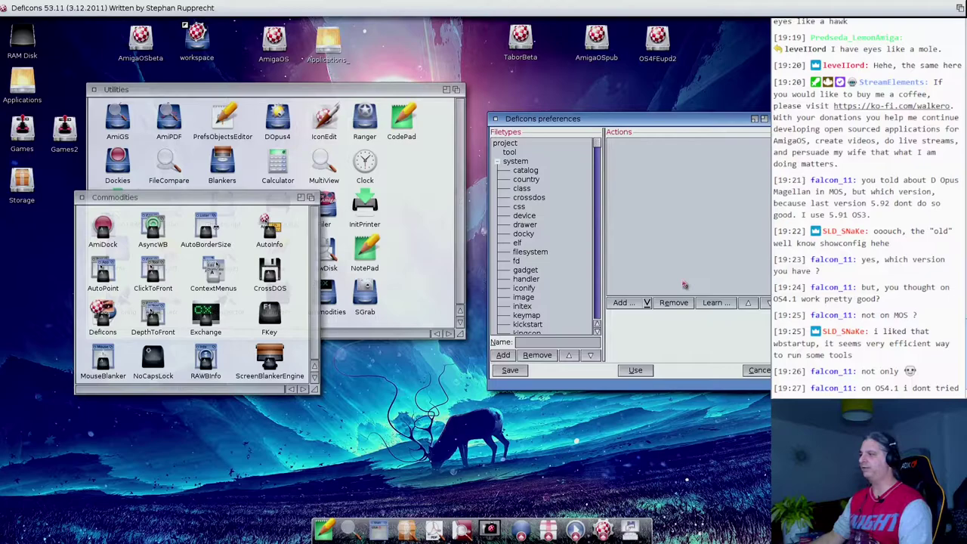
{"action": "left_click", "coordinate": [497, 162]}
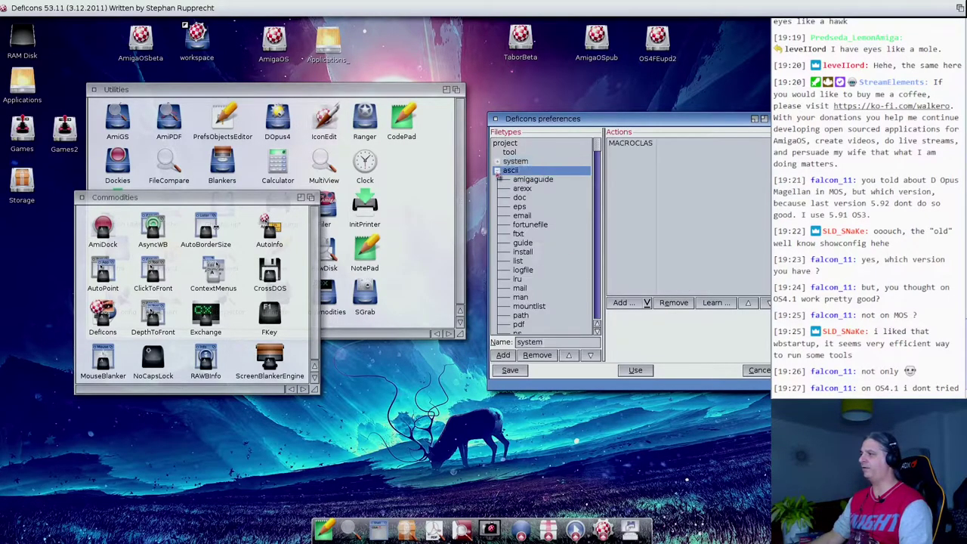
{"action": "left_click", "coordinate": [498, 172]}
{"action": "left_click", "coordinate": [497, 190]}
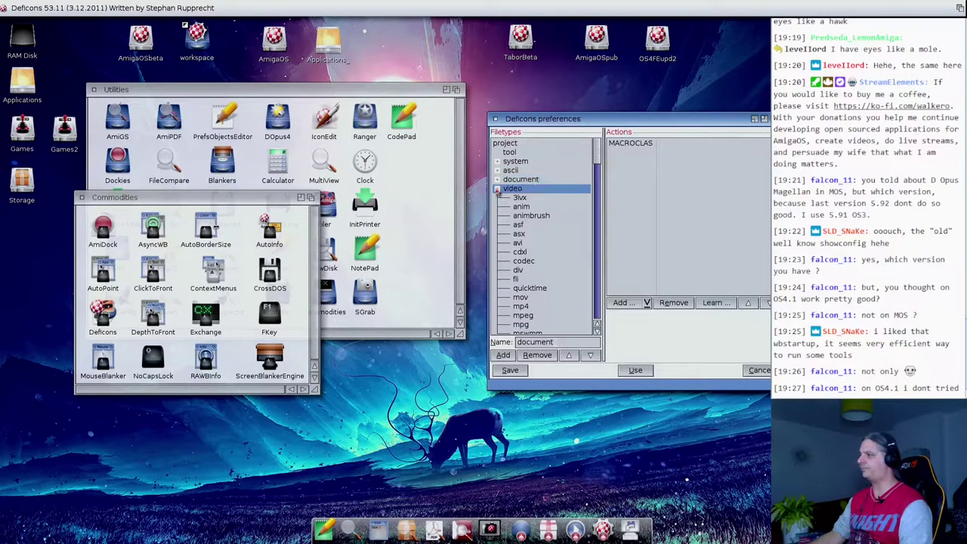
{"action": "left_click", "coordinate": [498, 199]}
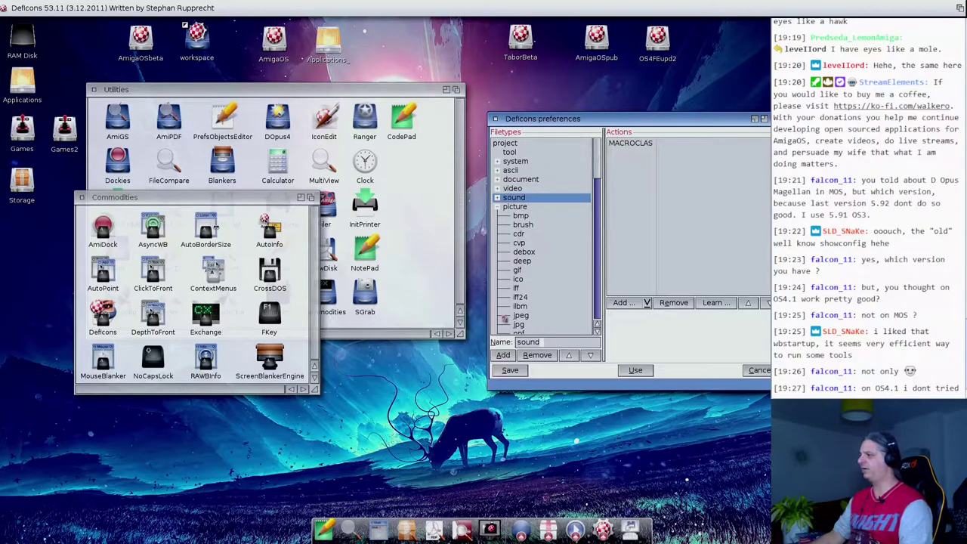
{"action": "left_click", "coordinate": [526, 289]}
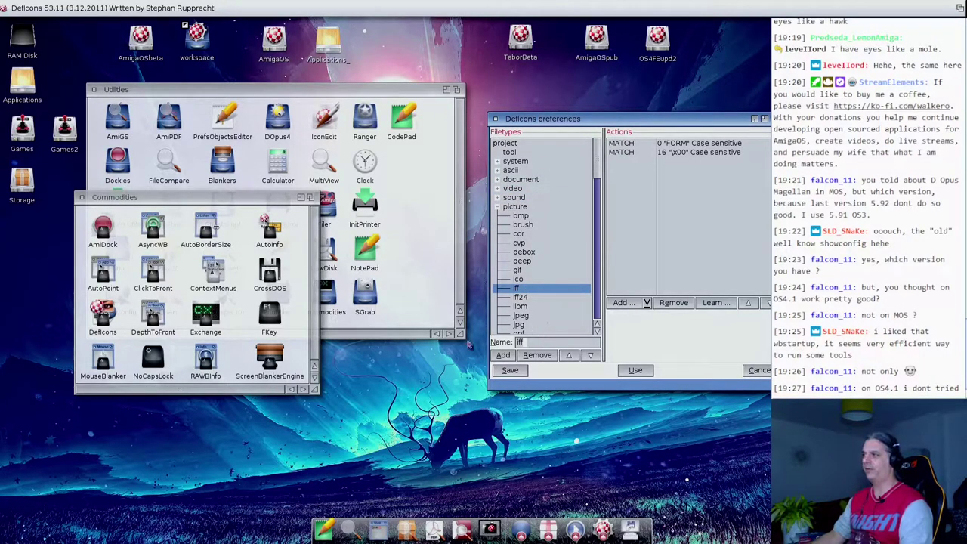
Step: Move the DefIcons preferences fully into view and show its Create Icons? setting without changing it
{"action": "left_click", "coordinate": [487, 102]}
{"action": "left_click", "coordinate": [522, 127]}
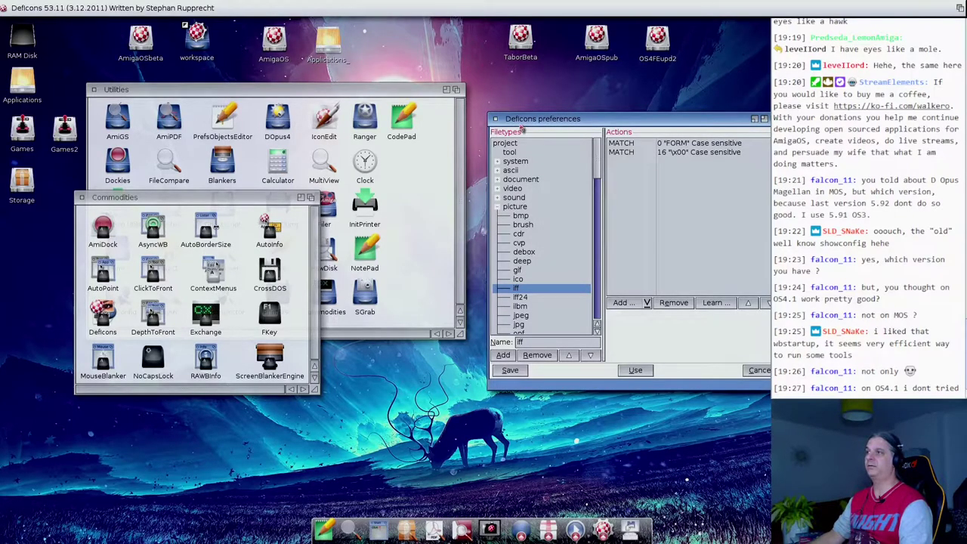
{"action": "right_click", "coordinate": [112, 5]}
{"action": "left_click", "coordinate": [108, 23]}
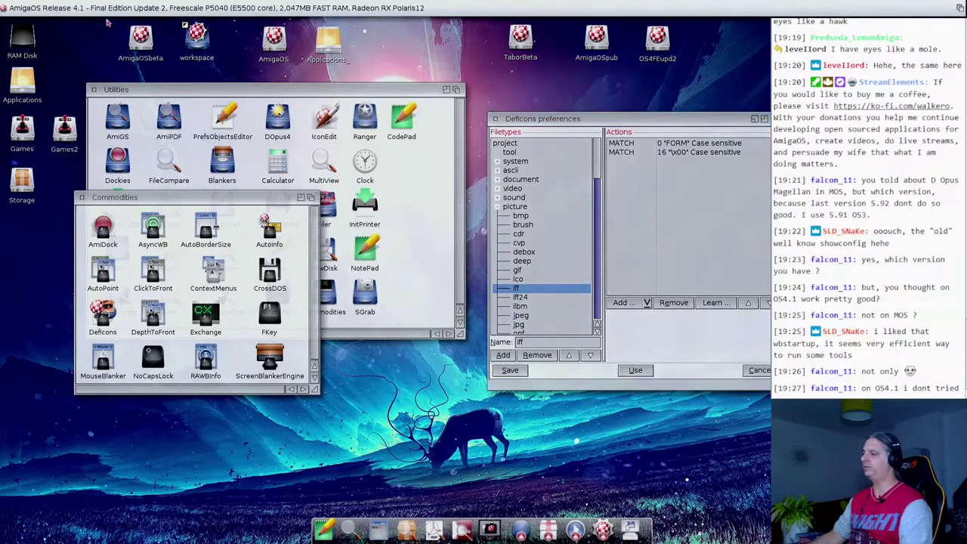
{"action": "left_click", "coordinate": [520, 121]}
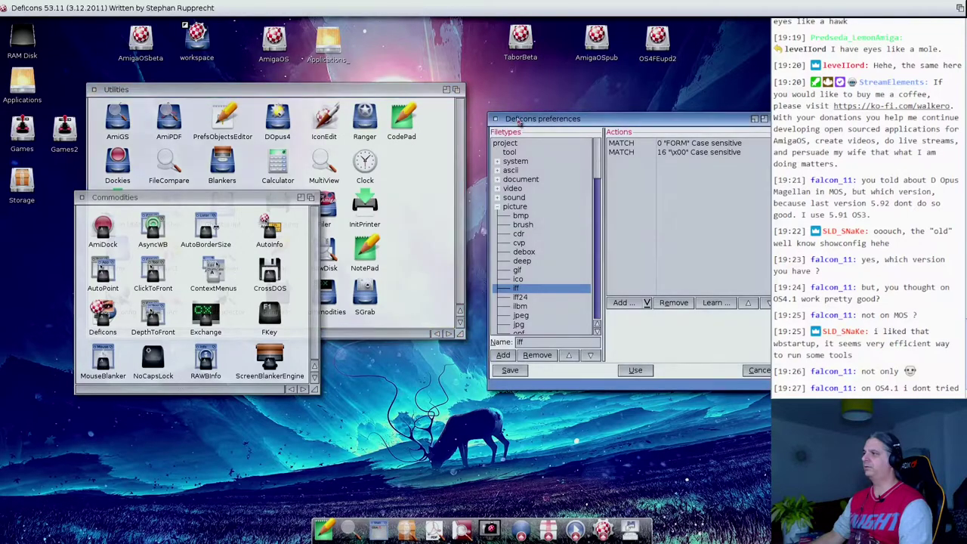
{"action": "left_click_drag", "start_coordinate": [519, 121], "coordinate": [452, 118]}
{"action": "right_click", "coordinate": [451, 119]}
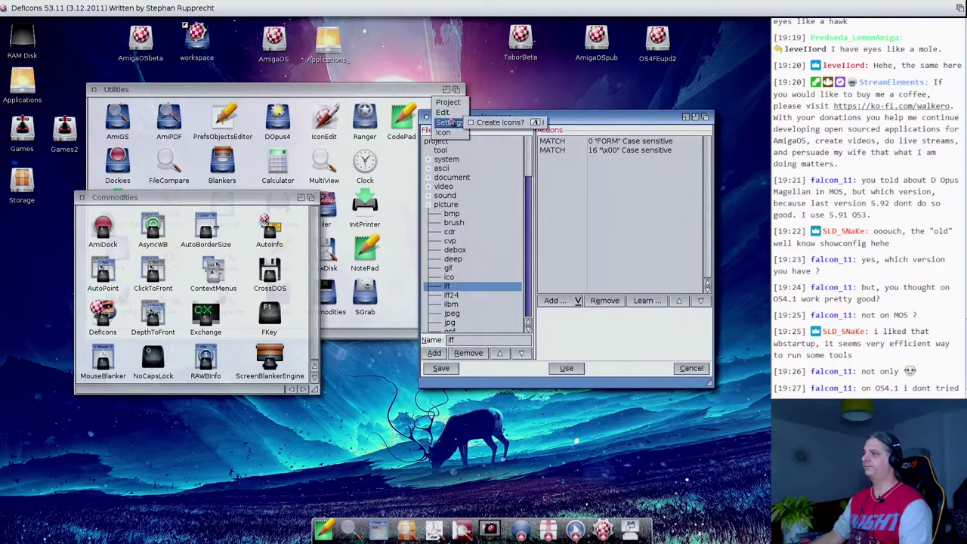
{"action": "right_click", "coordinate": [481, 136]}
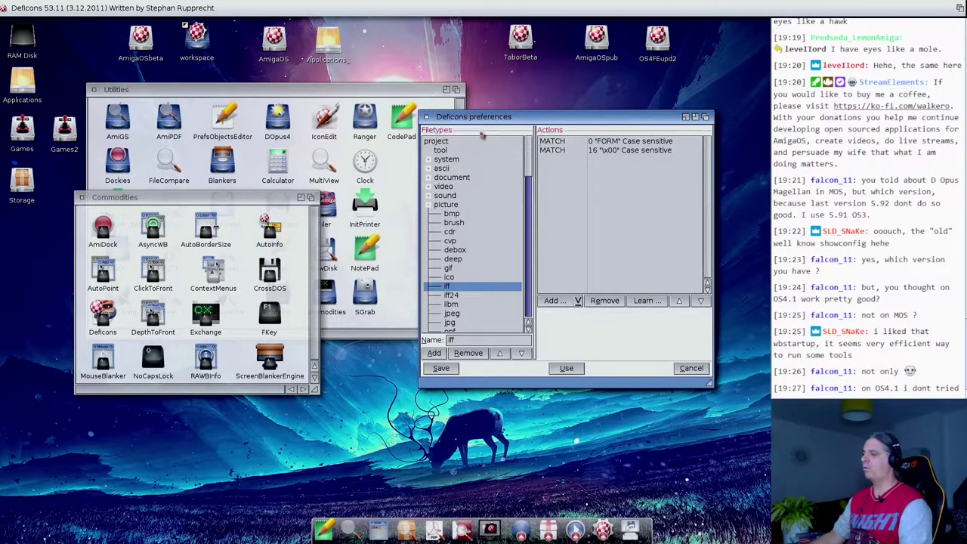
Step: Inspect the default tool in the jpeg type's default icon information, cancel it, and close the DefIcons preferences
{"action": "left_click", "coordinate": [456, 313]}
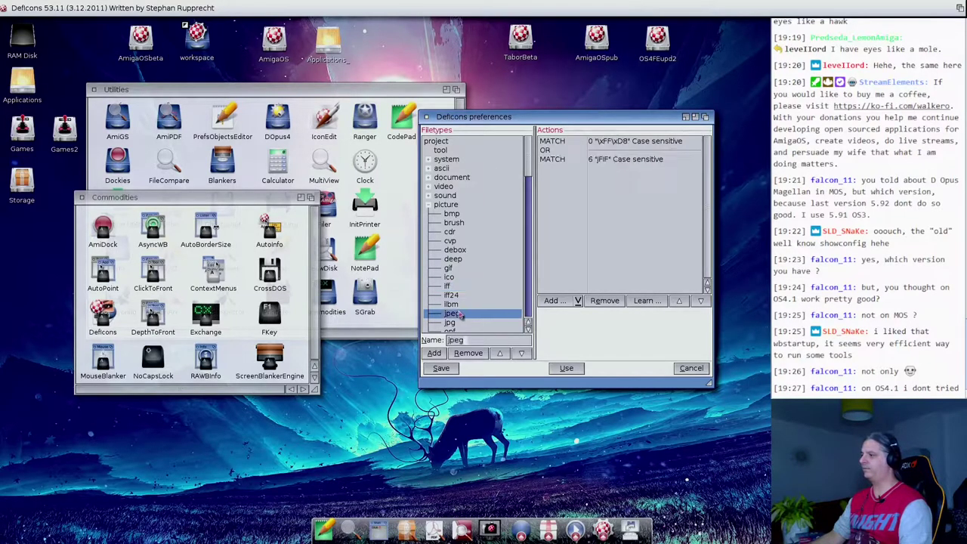
{"action": "right_click", "coordinate": [459, 318]}
{"action": "right_click", "coordinate": [495, 322]}
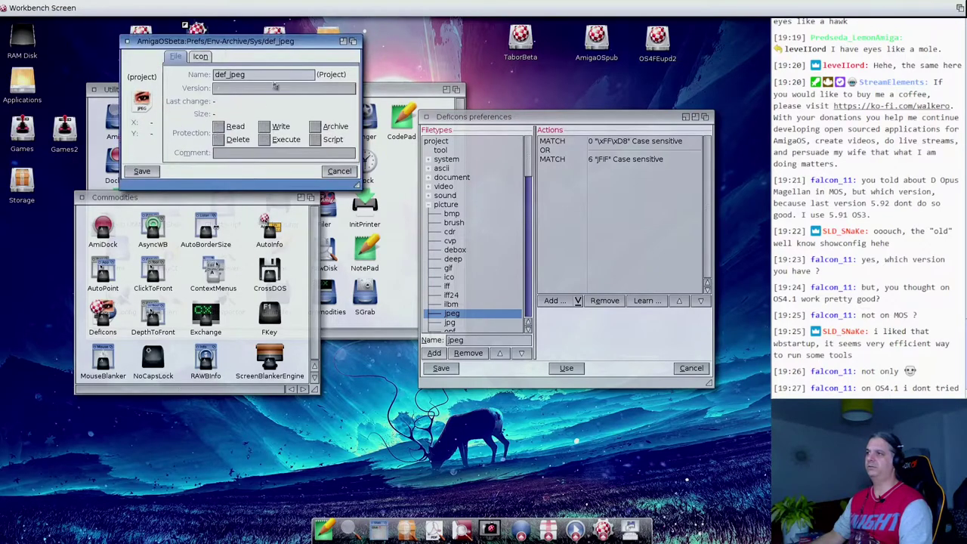
{"action": "left_click", "coordinate": [212, 60]}
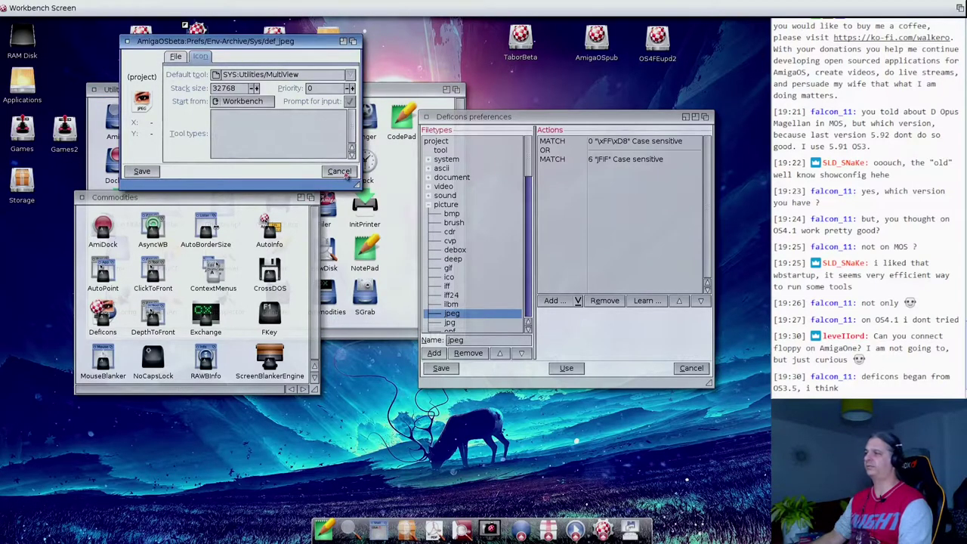
{"action": "left_click", "coordinate": [338, 172]}
{"action": "left_click", "coordinate": [426, 117]}
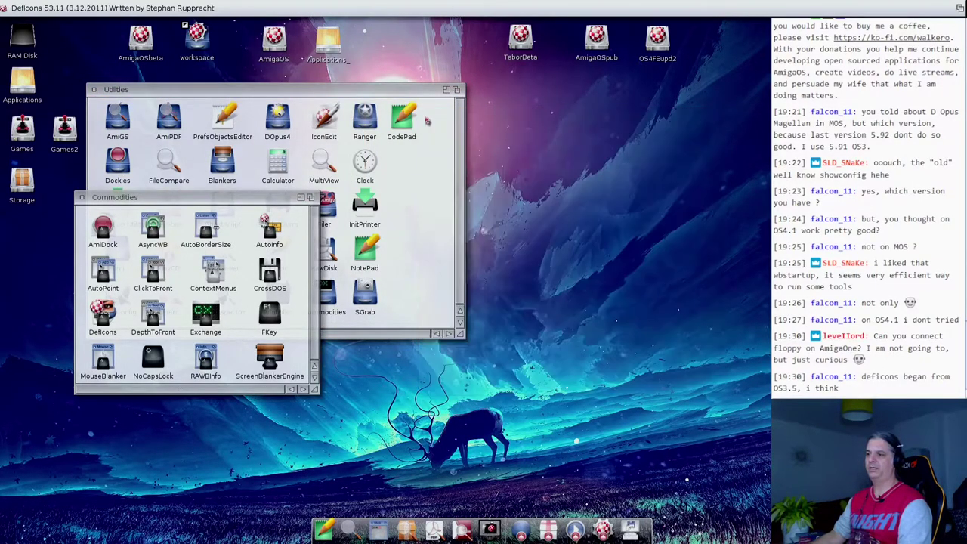
Step: Open Exchange from the desktop, move its window clear of the disk icons, and quit the running AutoPoint commodity
{"action": "right_click", "coordinate": [527, 275]}
{"action": "left_click", "coordinate": [538, 363]}
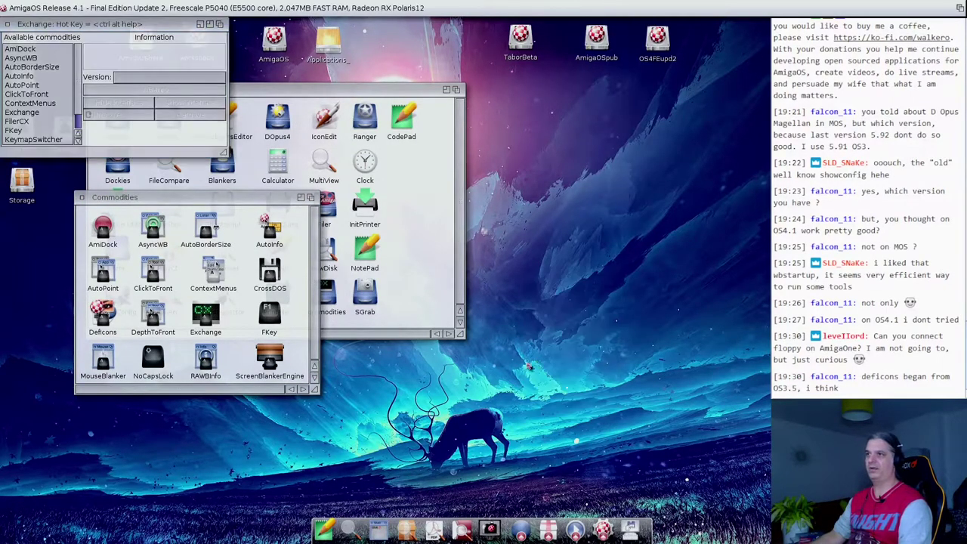
{"action": "left_click_drag", "start_coordinate": [52, 25], "coordinate": [194, 30]}
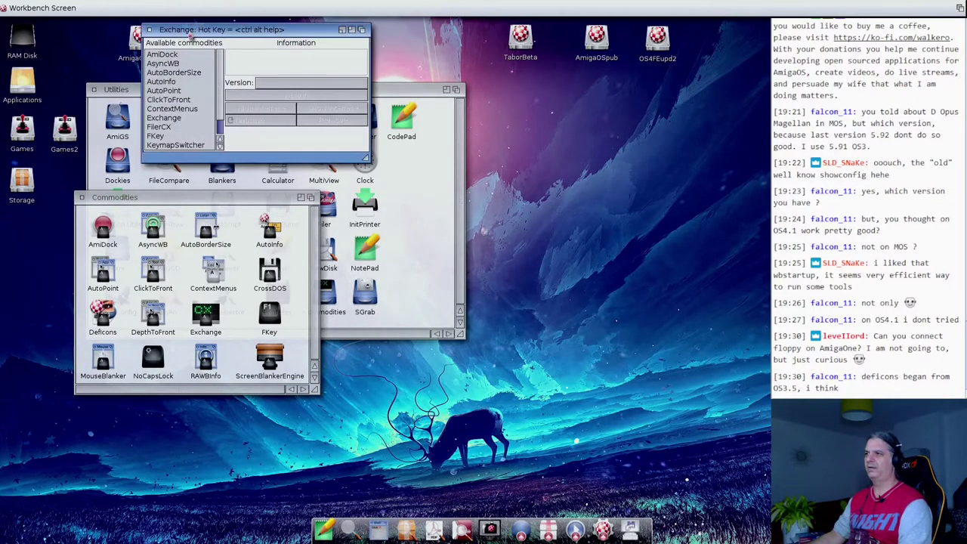
{"action": "left_click", "coordinate": [185, 91]}
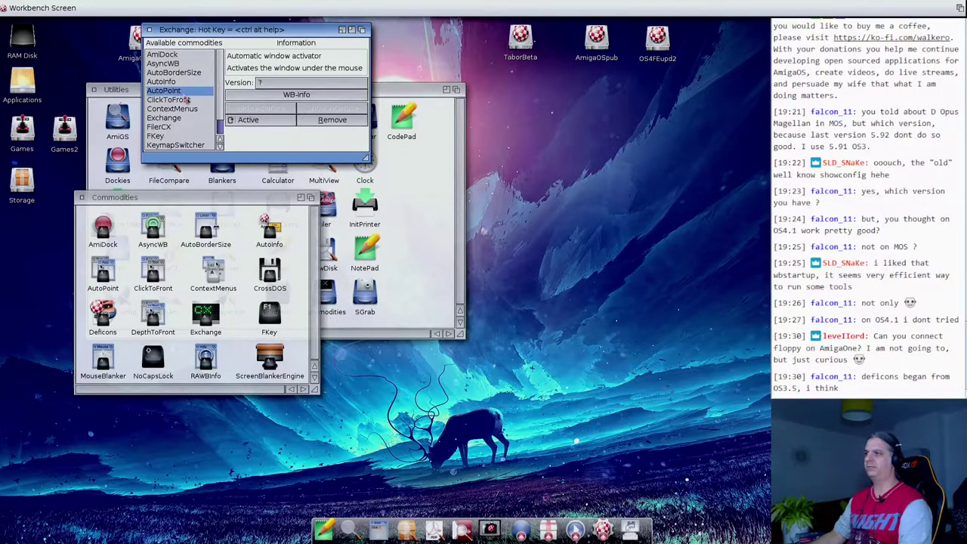
{"action": "left_click", "coordinate": [329, 120]}
{"action": "left_click", "coordinate": [426, 299]}
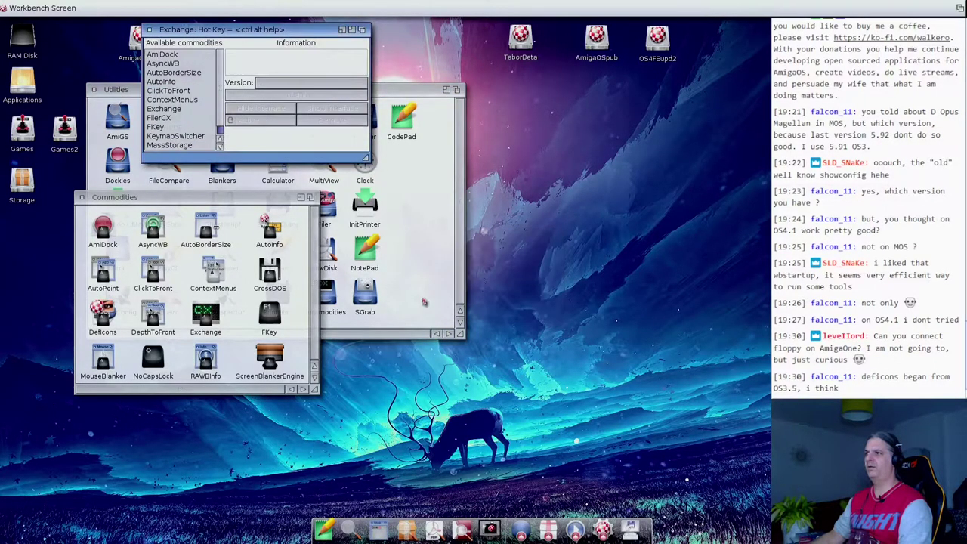
Step: Quit the running AutoInfo and AutoBorderSize commodities in Exchange, confirming each removal, and close Exchange
{"action": "left_click", "coordinate": [185, 82]}
{"action": "left_click", "coordinate": [317, 121]}
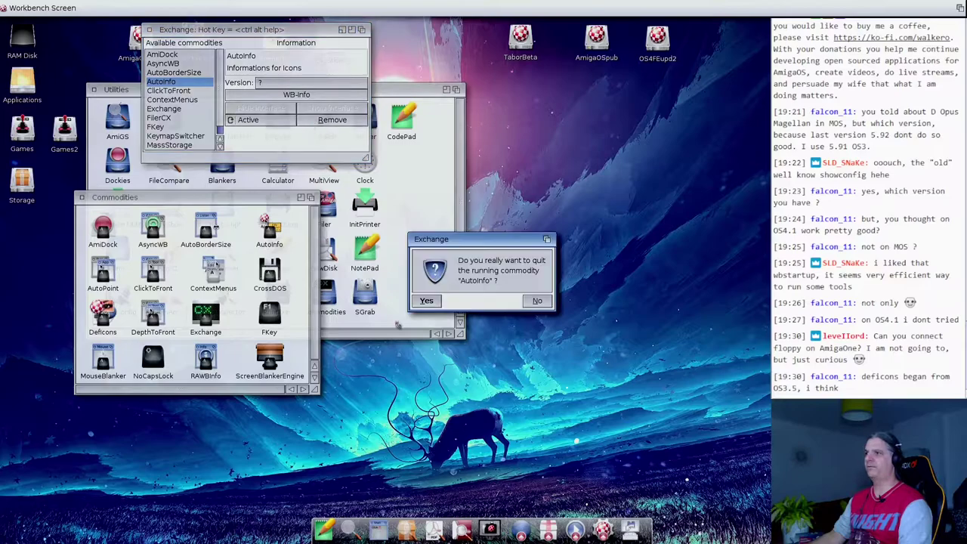
{"action": "left_click", "coordinate": [434, 312]}
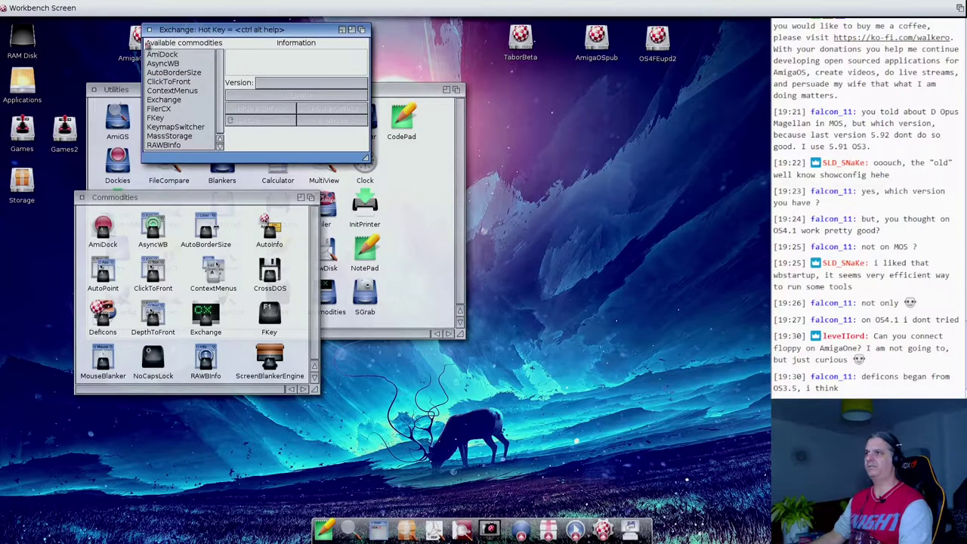
{"action": "left_click", "coordinate": [172, 74]}
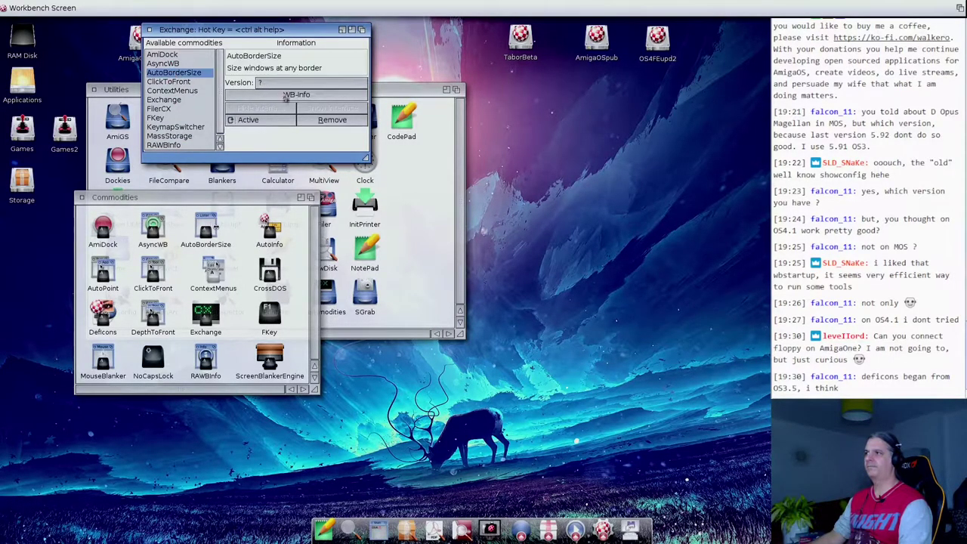
{"action": "left_click", "coordinate": [326, 119]}
{"action": "left_click", "coordinate": [426, 302]}
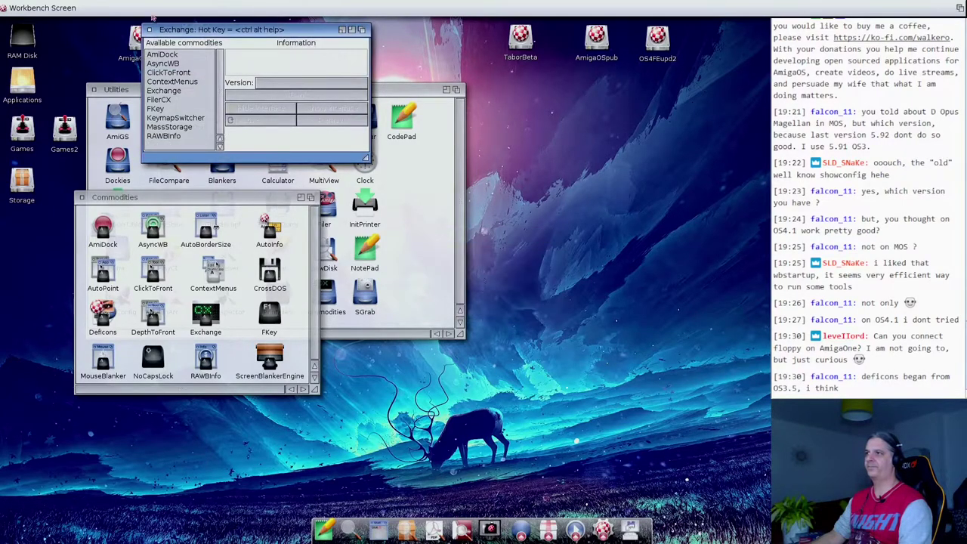
{"action": "left_click", "coordinate": [148, 29]}
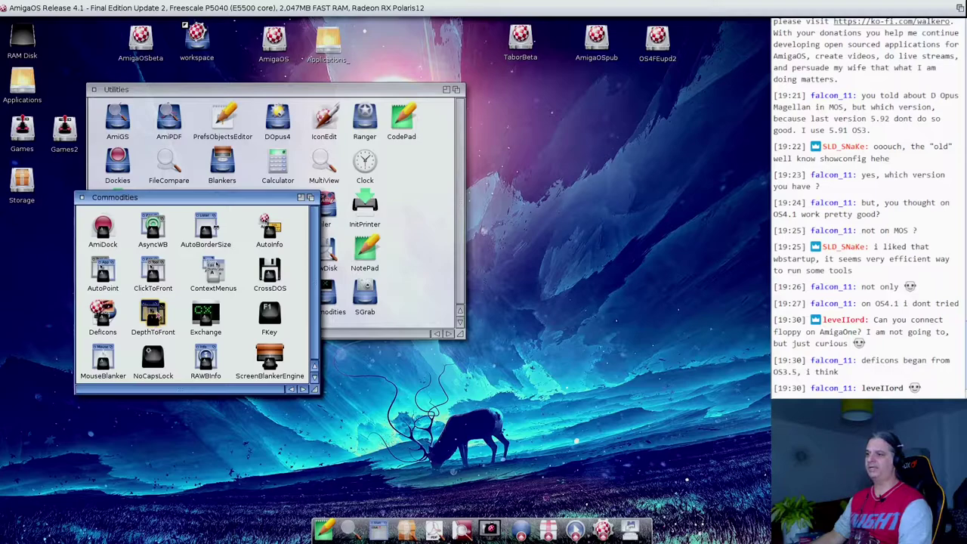
Step: Select the DepthToFront commodity and show the window list of the Commodities drawer without choosing a window
{"action": "left_click", "coordinate": [153, 311]}
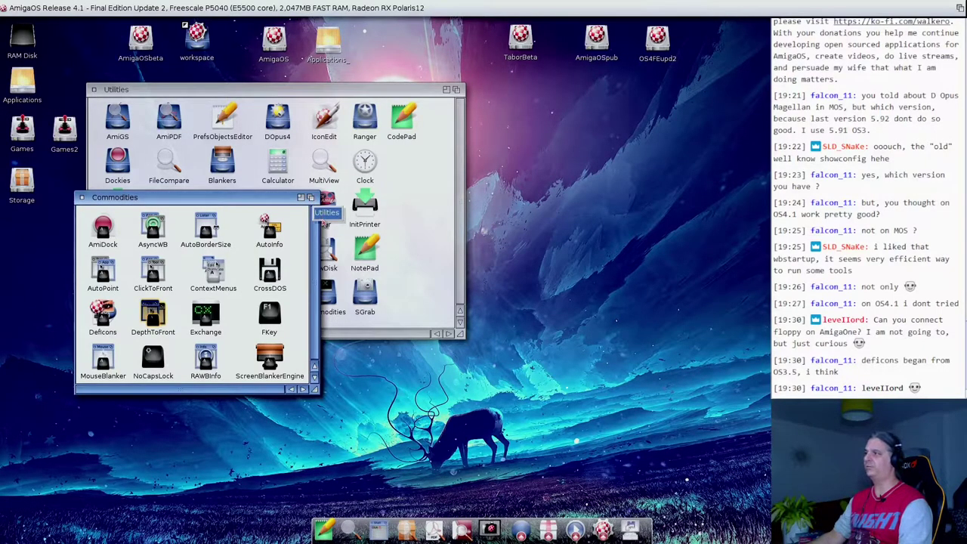
{"action": "right_click", "coordinate": [74, 234]}
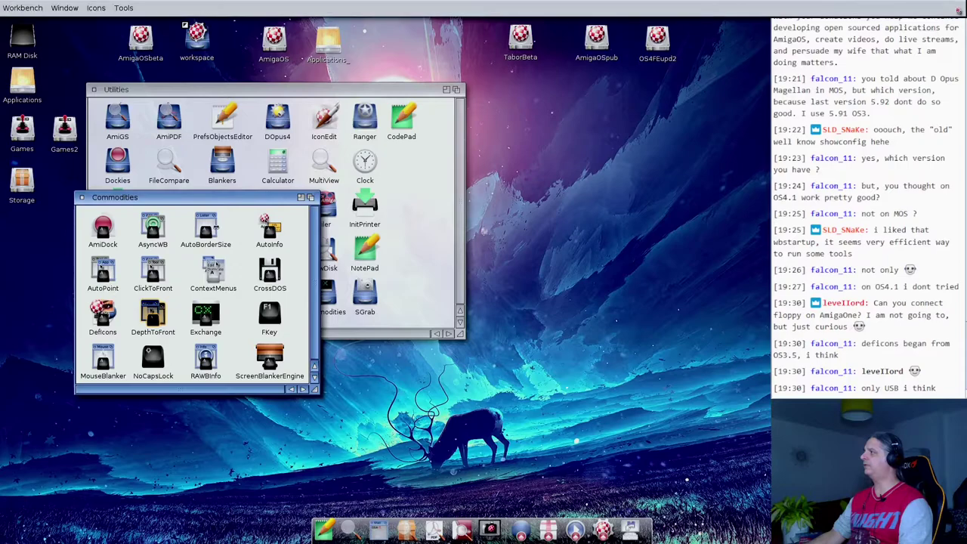
{"action": "left_click", "coordinate": [587, 223]}
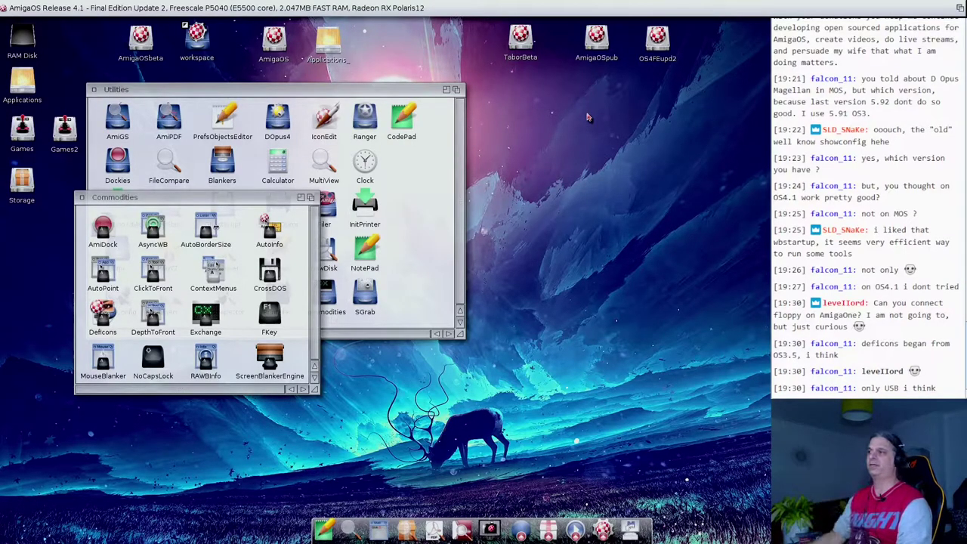
Step: Open the AmigaOSbeta, Applications and Storage disks as extra overlapping windows, and move the Storage window below Applications
{"action": "double_click", "coordinate": [141, 39]}
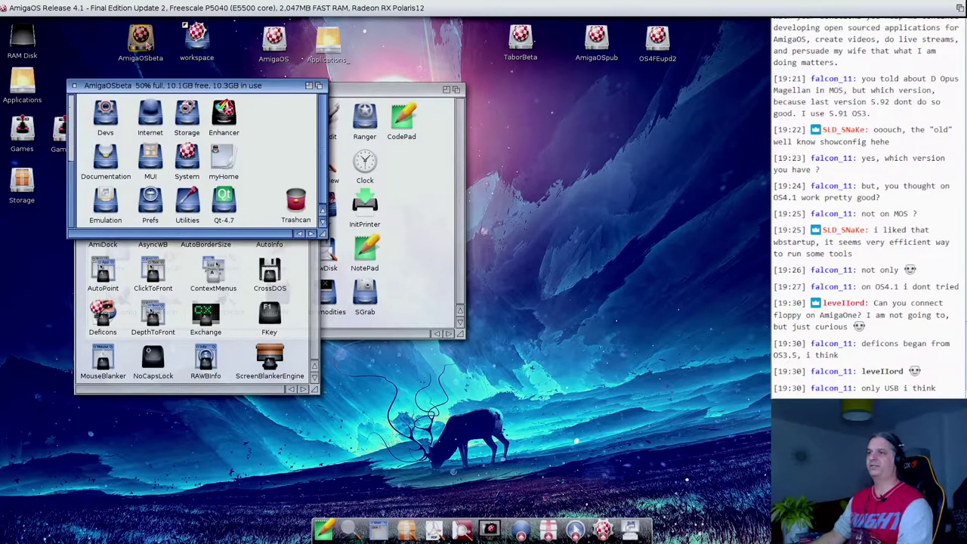
{"action": "double_click", "coordinate": [35, 86]}
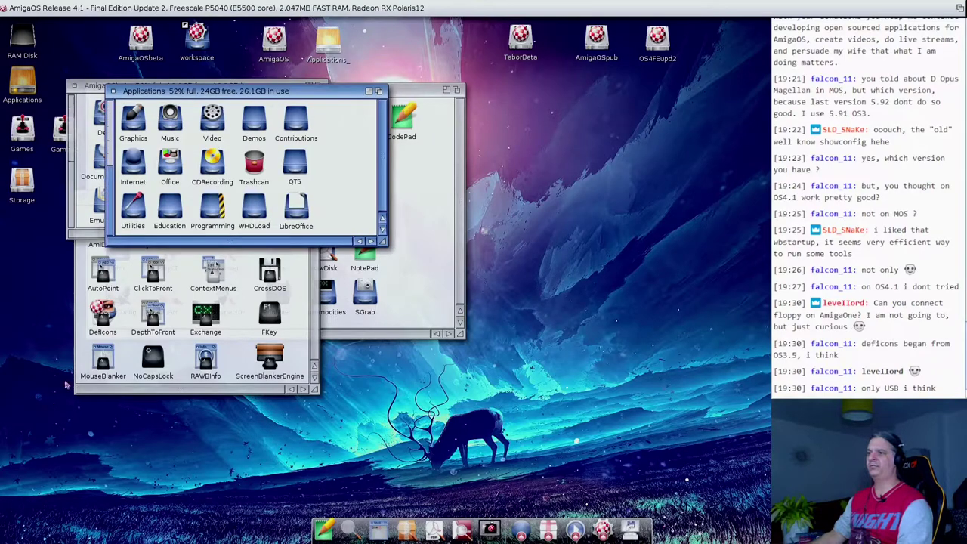
{"action": "double_click", "coordinate": [37, 188]}
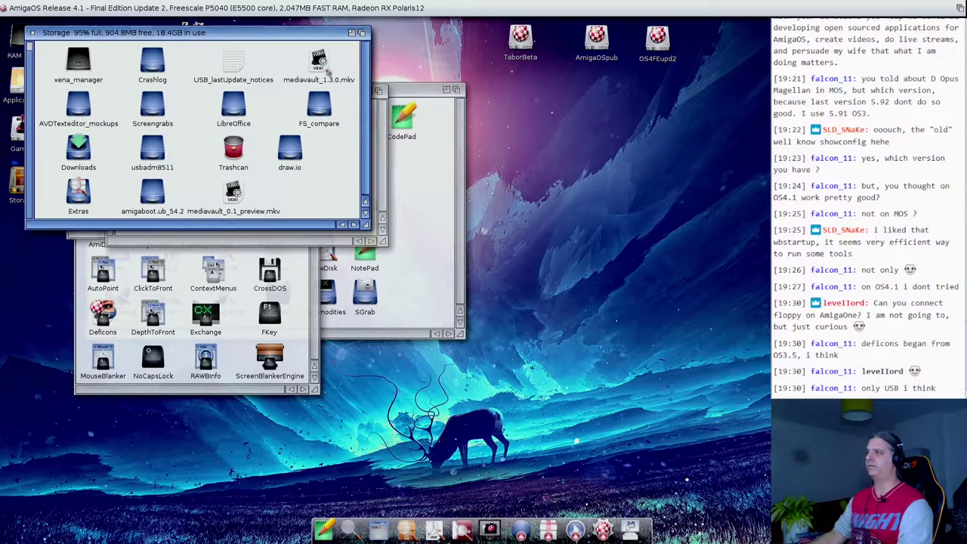
{"action": "left_click_drag", "start_coordinate": [293, 29], "coordinate": [276, 224]}
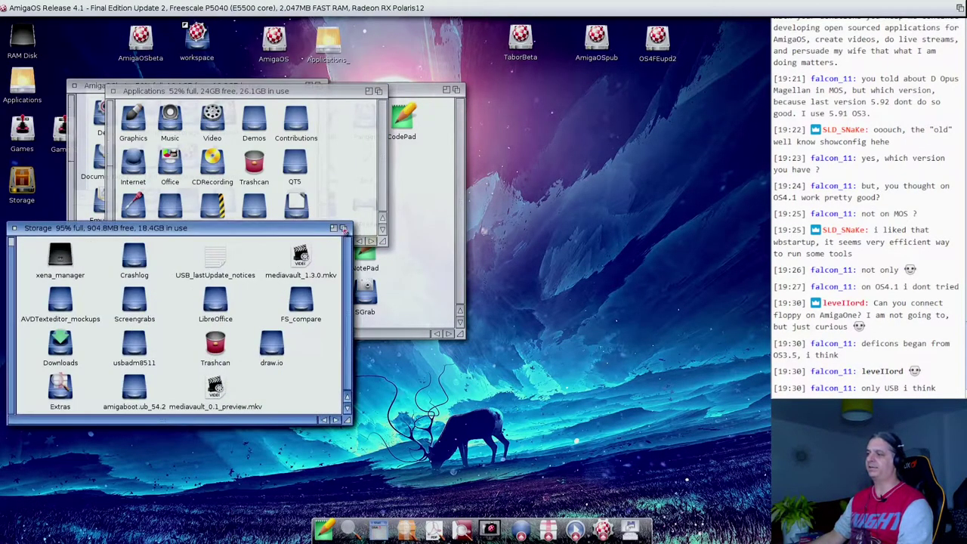
Step: Use the DepthToFront window list to bring the Commodities window and the Applications window to the front in turn
{"action": "right_click", "coordinate": [344, 228]}
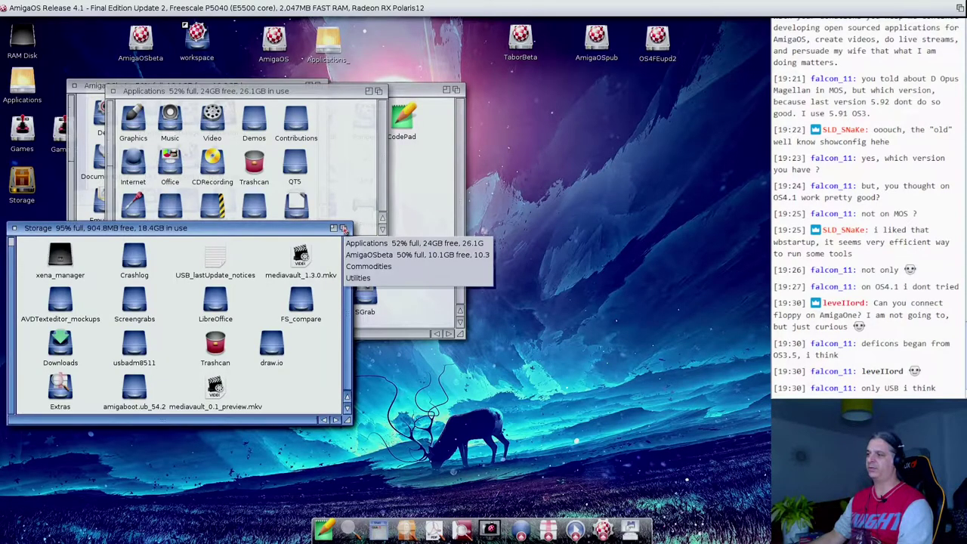
{"action": "left_click", "coordinate": [356, 267]}
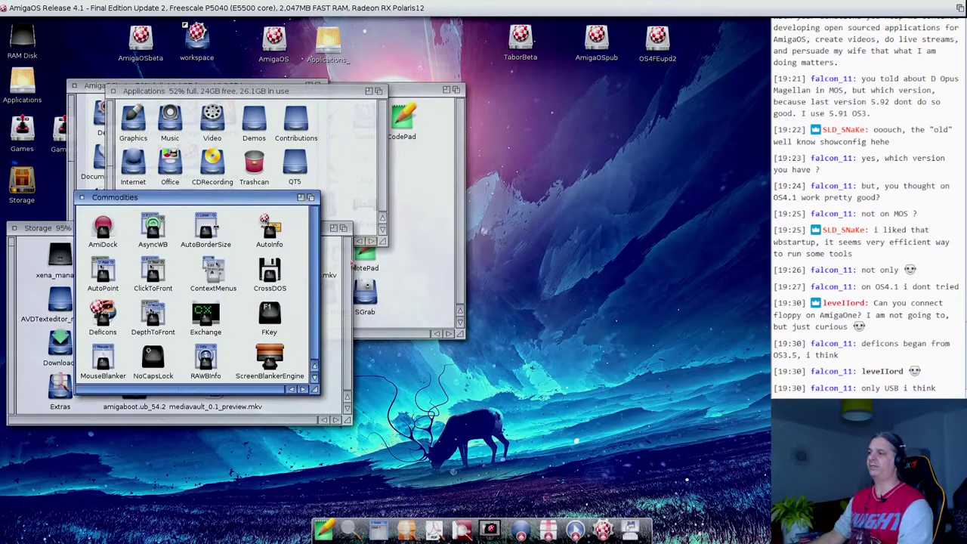
{"action": "right_click", "coordinate": [313, 199]}
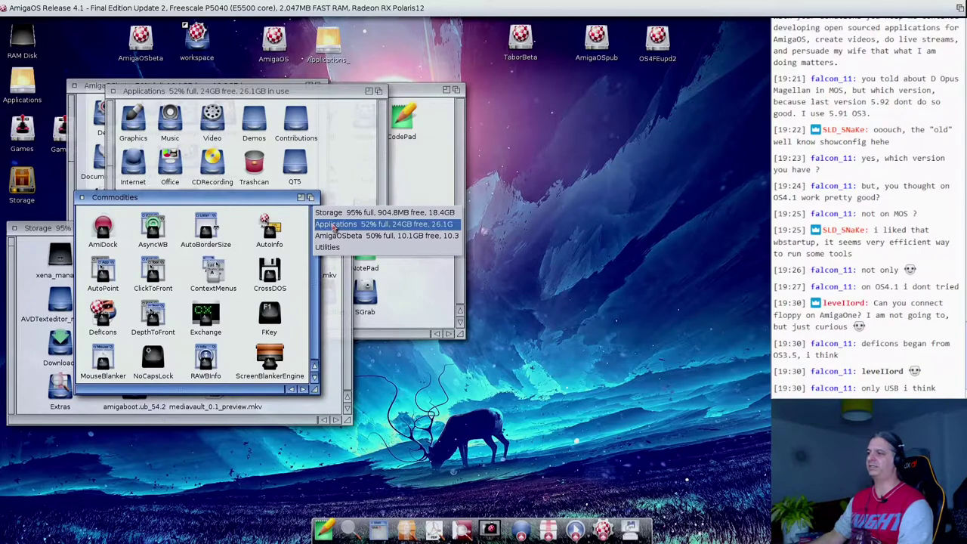
{"action": "left_click", "coordinate": [334, 224]}
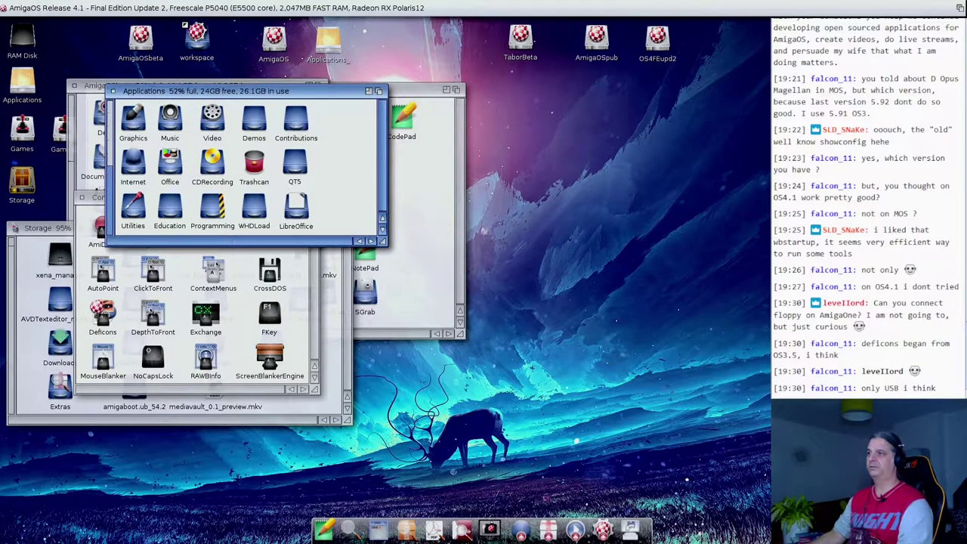
Step: Close the Storage, Applications and AmigaOSbeta disk windows, leaving the Utilities and Commodities drawers open
{"action": "left_click", "coordinate": [14, 227]}
{"action": "left_click", "coordinate": [113, 92]}
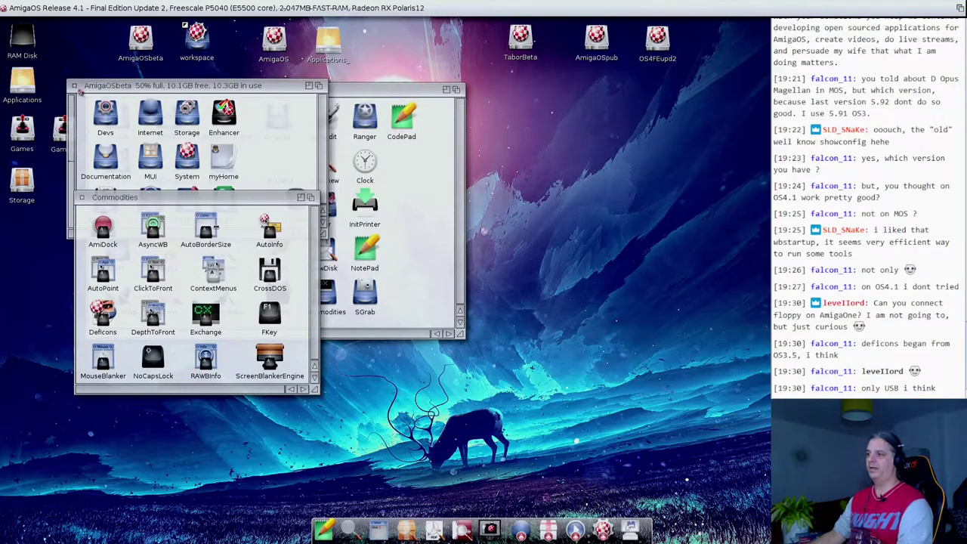
{"action": "left_click", "coordinate": [74, 86]}
{"action": "left_click", "coordinate": [231, 345]}
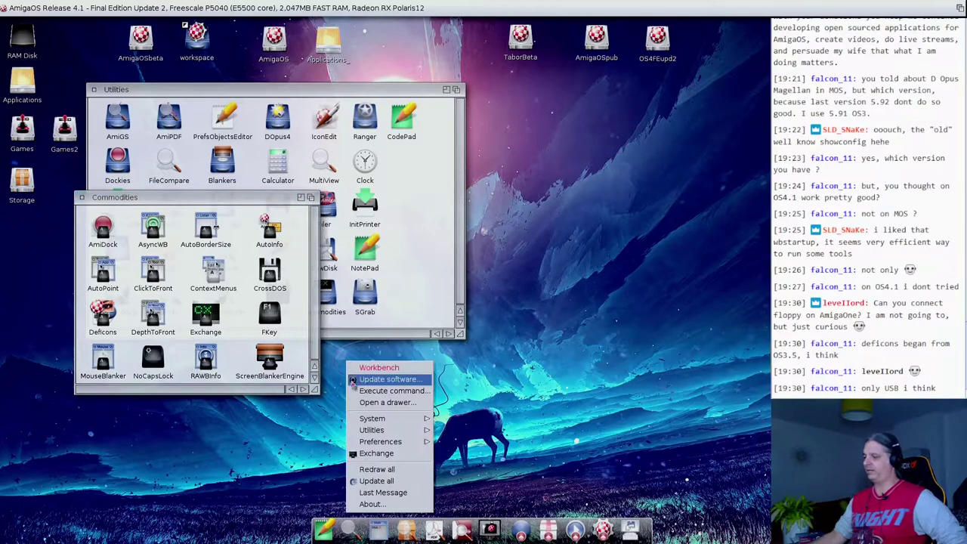
Step: Open Exchange, show the Workbench information of the DepthToFront commodity, examine its icon tool types in an enlarged window, and cancel
{"action": "right_click", "coordinate": [347, 364]}
{"action": "left_click", "coordinate": [362, 454]}
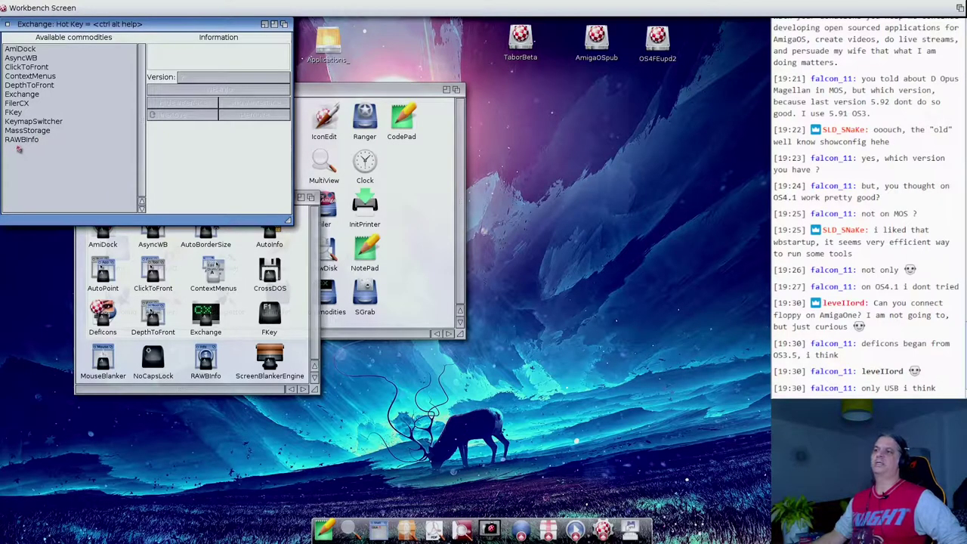
{"action": "left_click", "coordinate": [23, 86]}
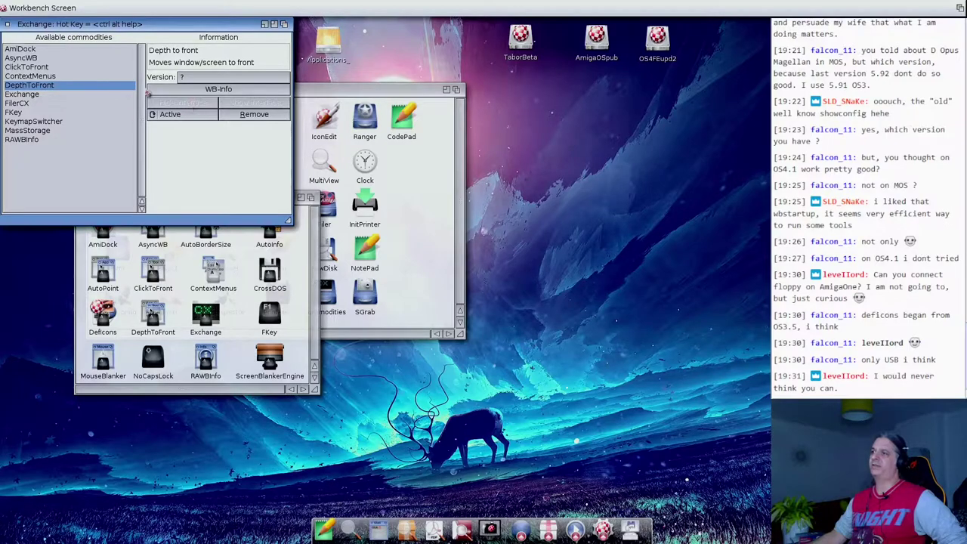
{"action": "left_click", "coordinate": [196, 90]}
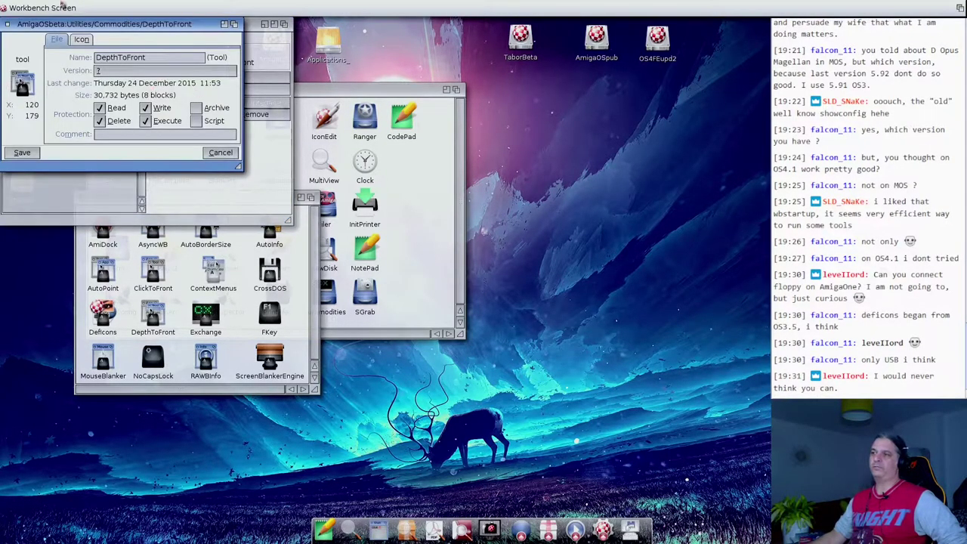
{"action": "left_click", "coordinate": [81, 39]}
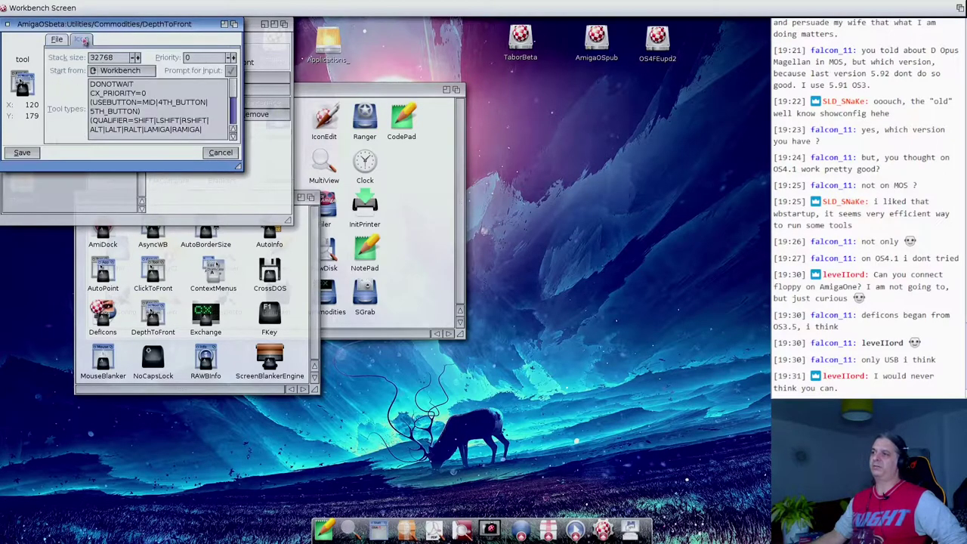
{"action": "left_click_drag", "start_coordinate": [236, 166], "coordinate": [347, 186]}
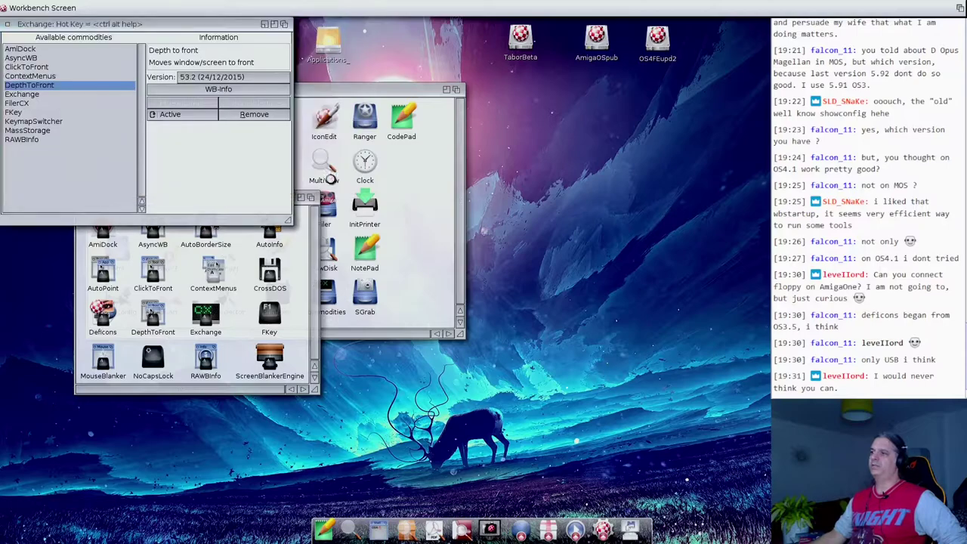
{"action": "left_click", "coordinate": [331, 176]}
Step: Quit the DepthToFront commodity in Exchange, confirm its removal, and close Exchange
{"action": "left_click", "coordinate": [236, 116]}
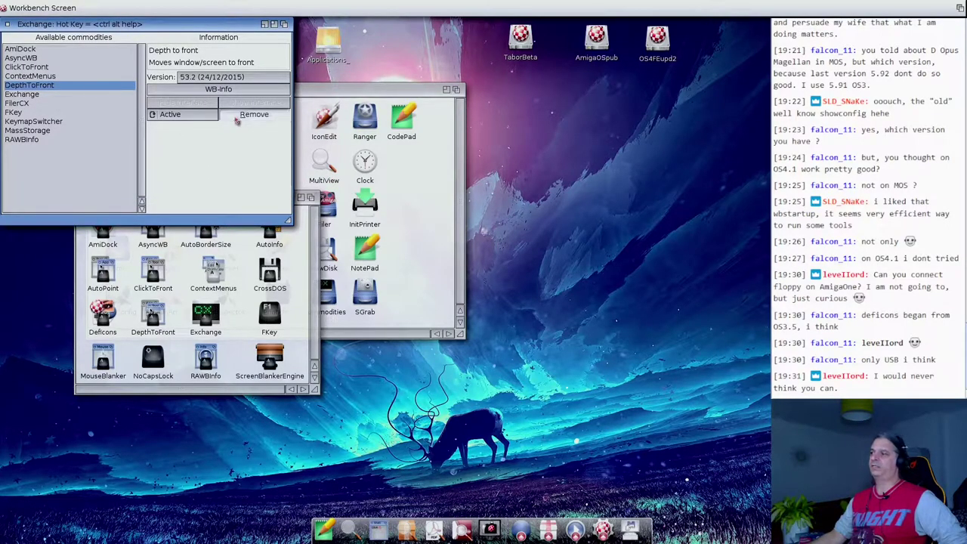
{"action": "left_click", "coordinate": [423, 301]}
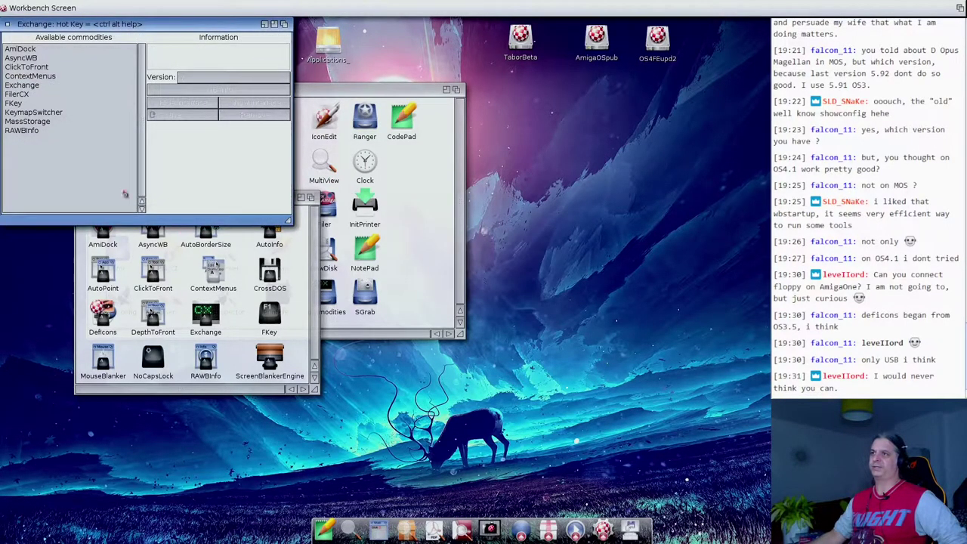
{"action": "left_click", "coordinate": [8, 25]}
Step: Launch FKey from the Commodities drawer, review its defined keys and commands, and cancel without saving
{"action": "left_click", "coordinate": [193, 318]}
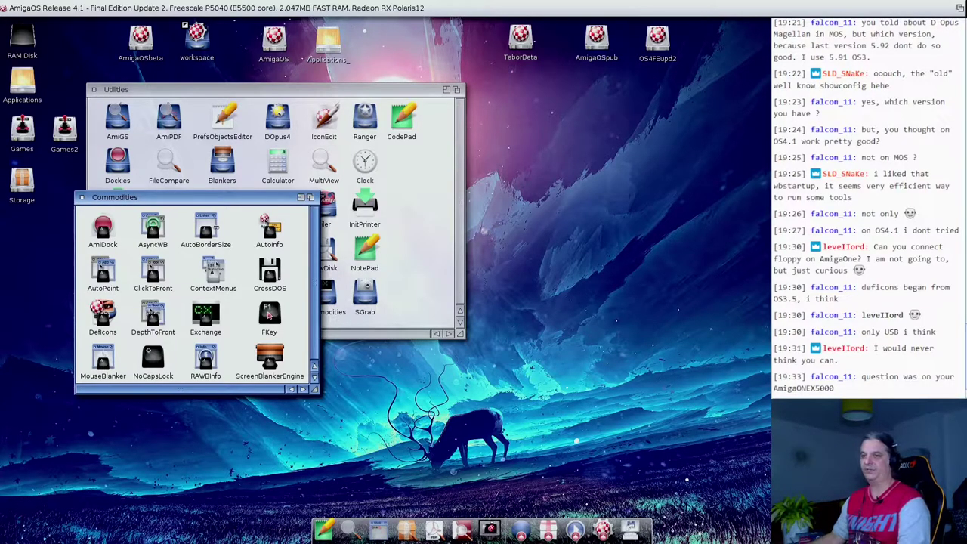
{"action": "double_click", "coordinate": [269, 315]}
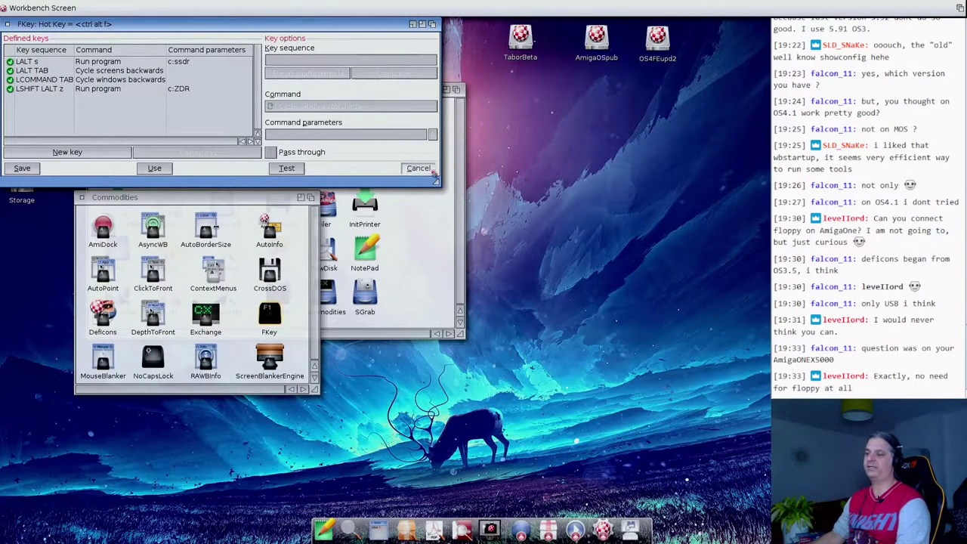
{"action": "left_click", "coordinate": [428, 171]}
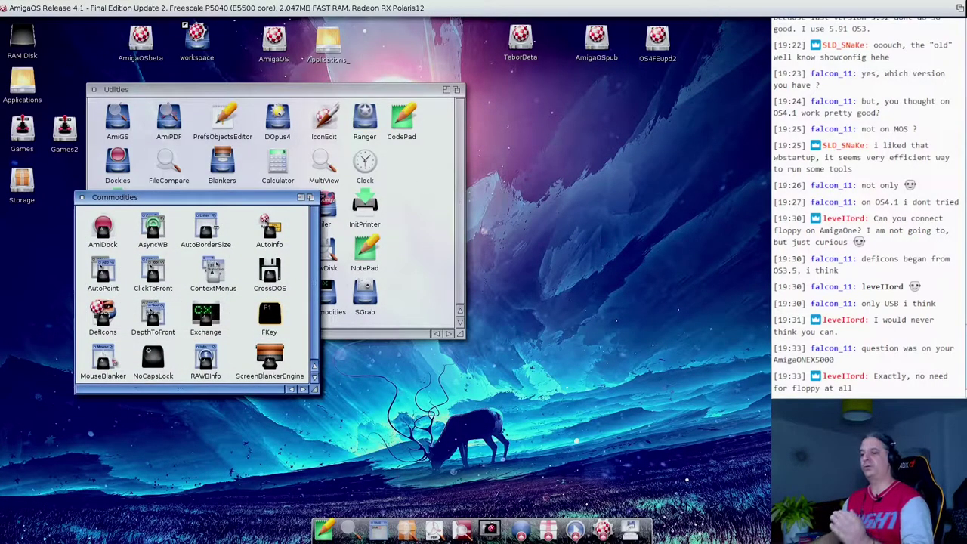
Step: Point out MouseBlanker and NoCapsLock in the Commodities drawer, and view the icon information of RAWBInfo without saving
{"action": "left_click", "coordinate": [113, 361]}
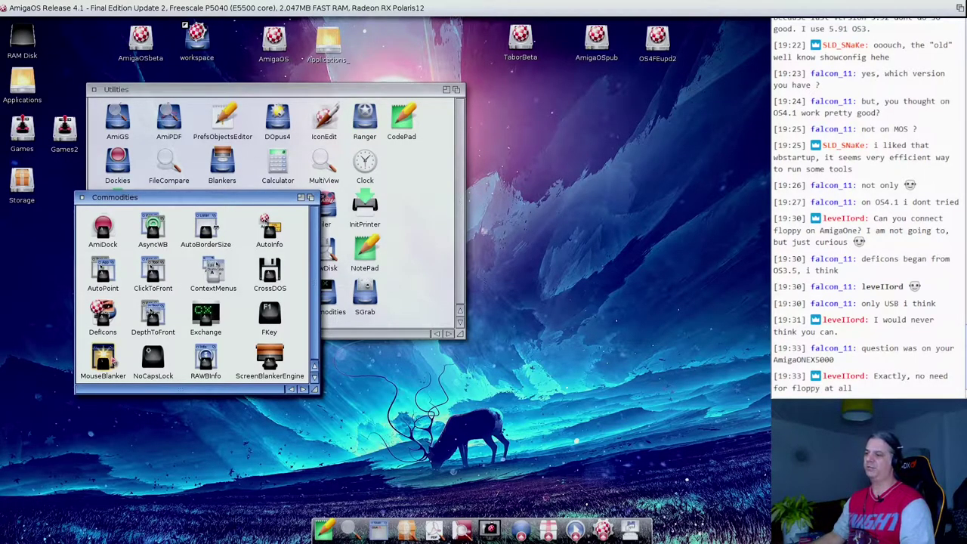
{"action": "left_click", "coordinate": [153, 362]}
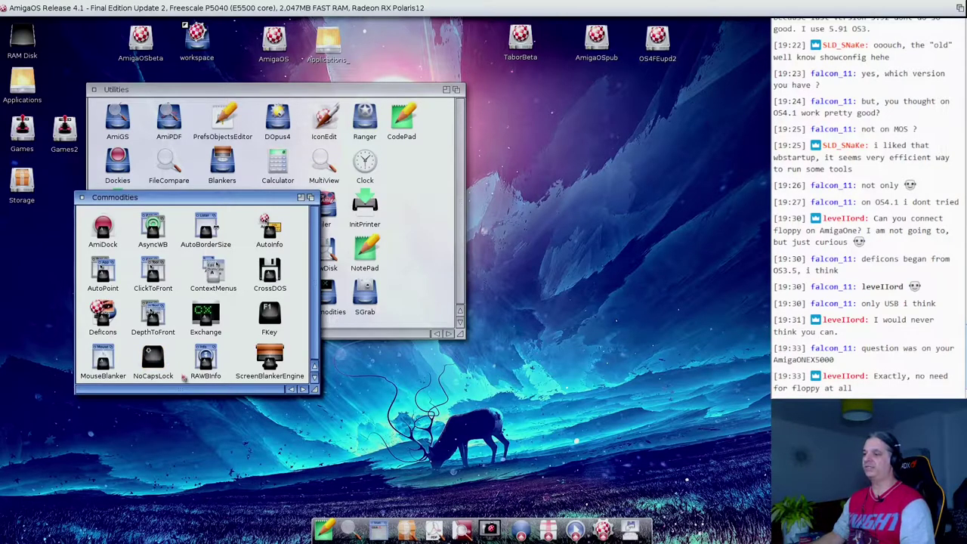
{"action": "left_click", "coordinate": [207, 359]}
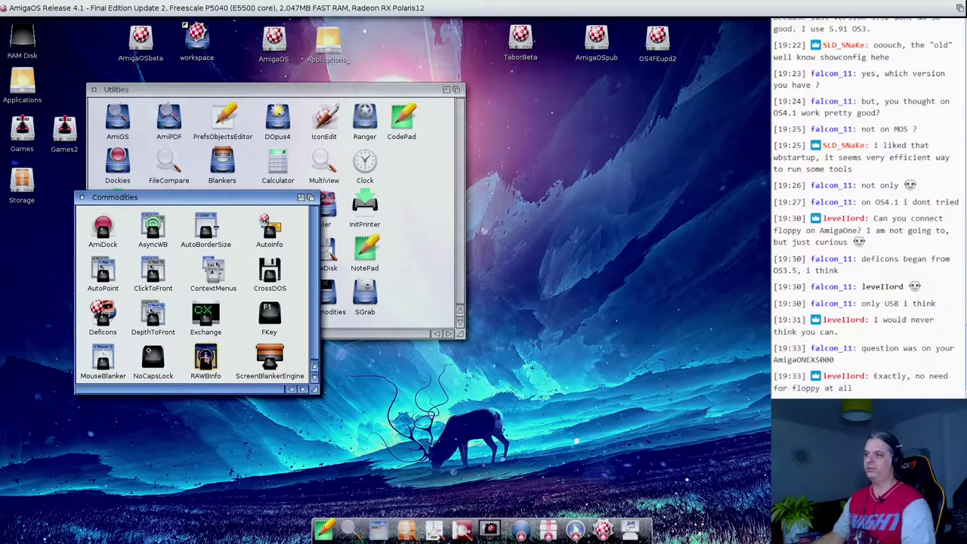
{"action": "key", "text": "super+i"}
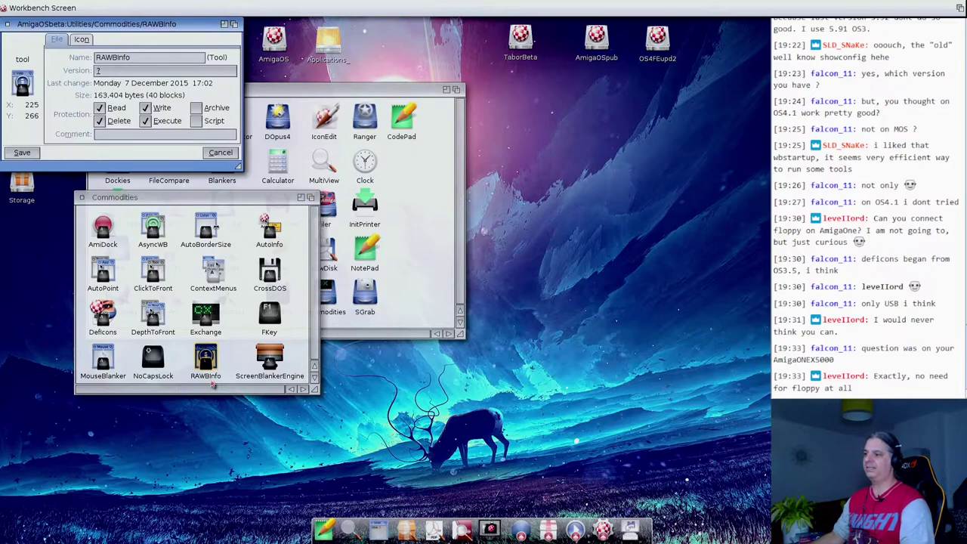
{"action": "left_click", "coordinate": [221, 152]}
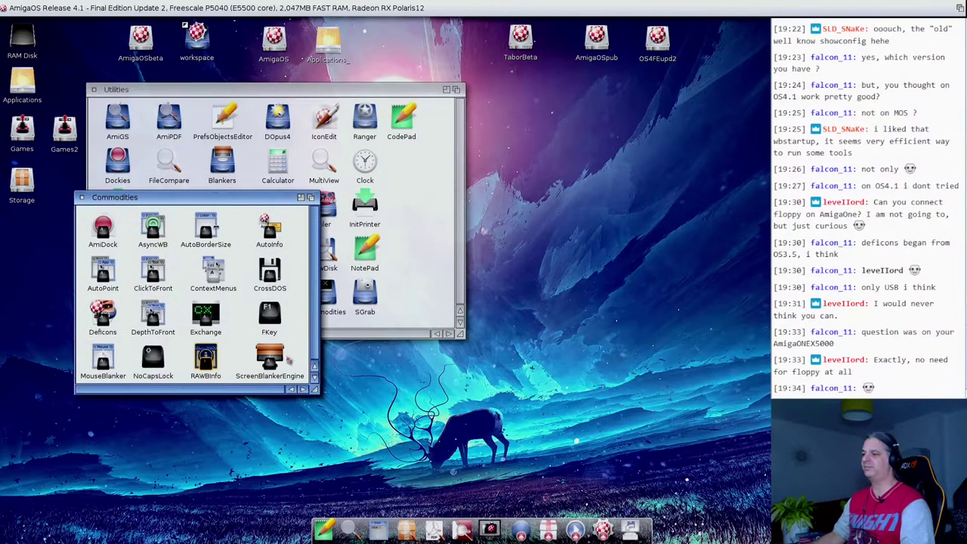
Step: Point out ScreenBlankerEngine and close the Commodities drawer
{"action": "left_click", "coordinate": [301, 363]}
{"action": "left_click", "coordinate": [282, 362]}
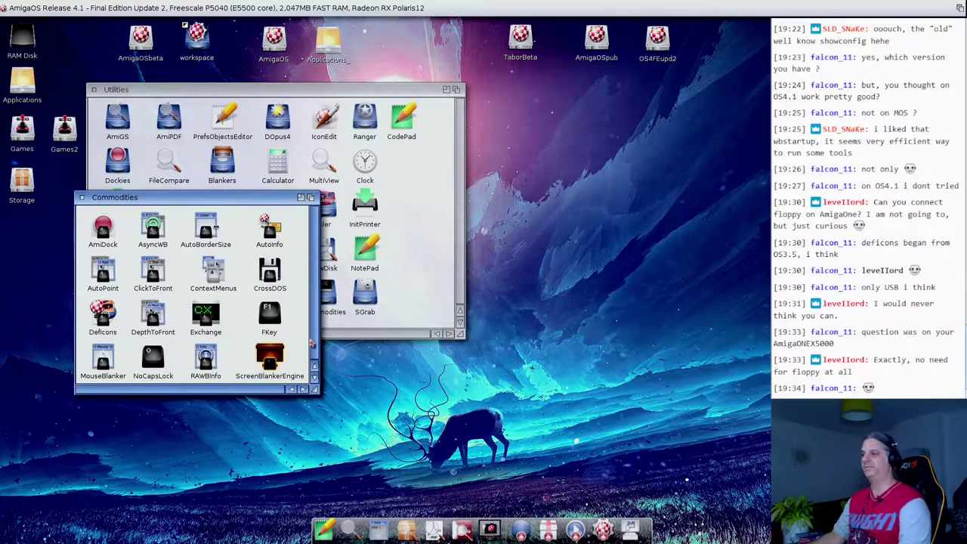
{"action": "left_click", "coordinate": [81, 198]}
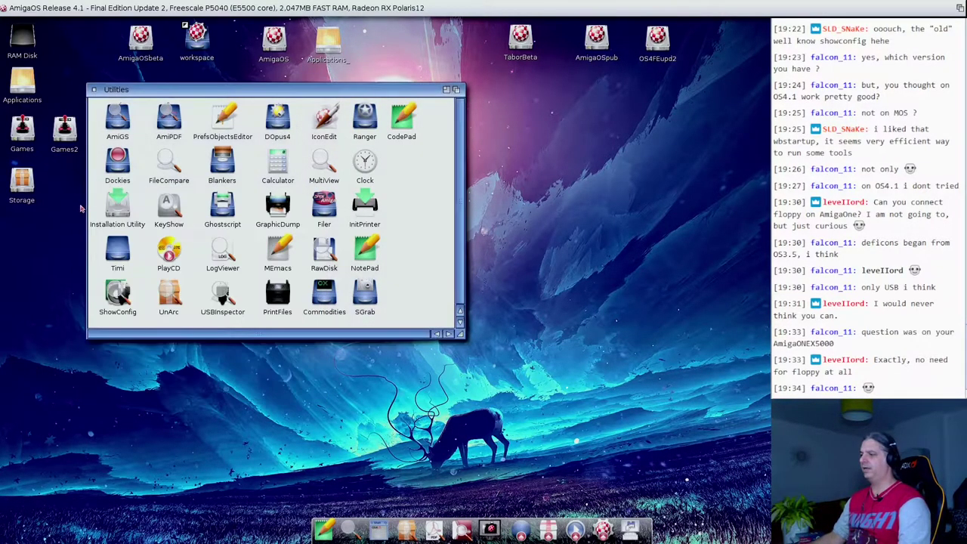
Step: Open the SGrab drawer in Utilities, launch SGrab, and move its window over the Utilities window
{"action": "double_click", "coordinate": [371, 299]}
{"action": "left_click", "coordinate": [105, 151]}
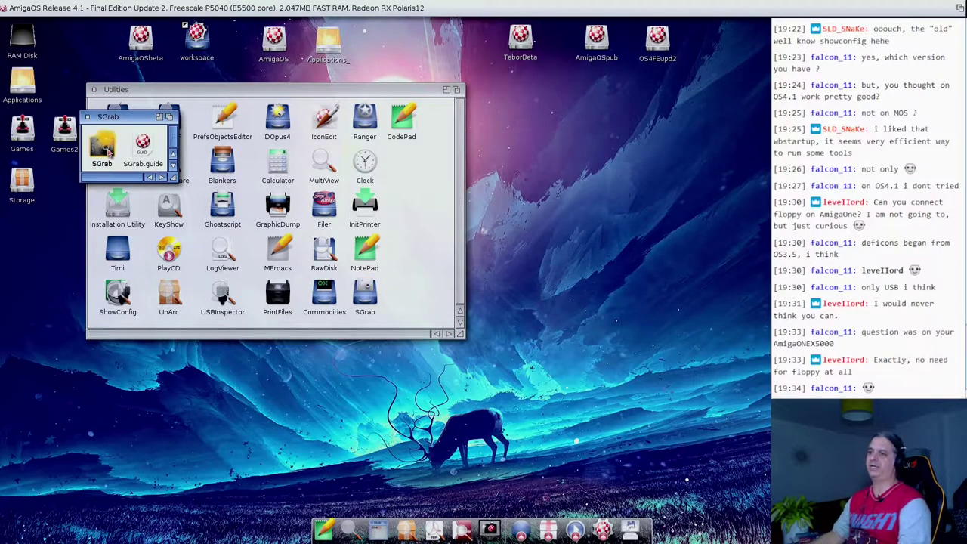
{"action": "double_click", "coordinate": [106, 151]}
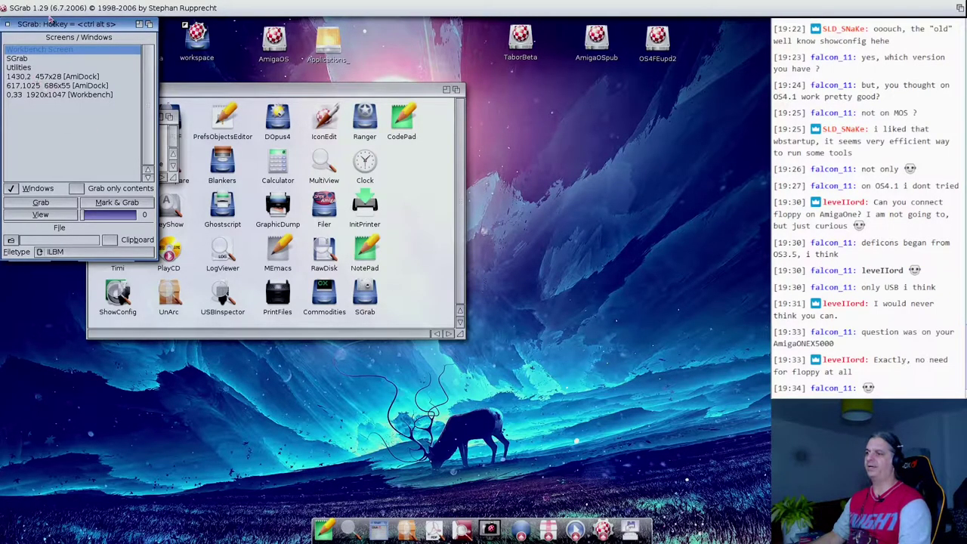
{"action": "left_click_drag", "start_coordinate": [49, 18], "coordinate": [174, 82]}
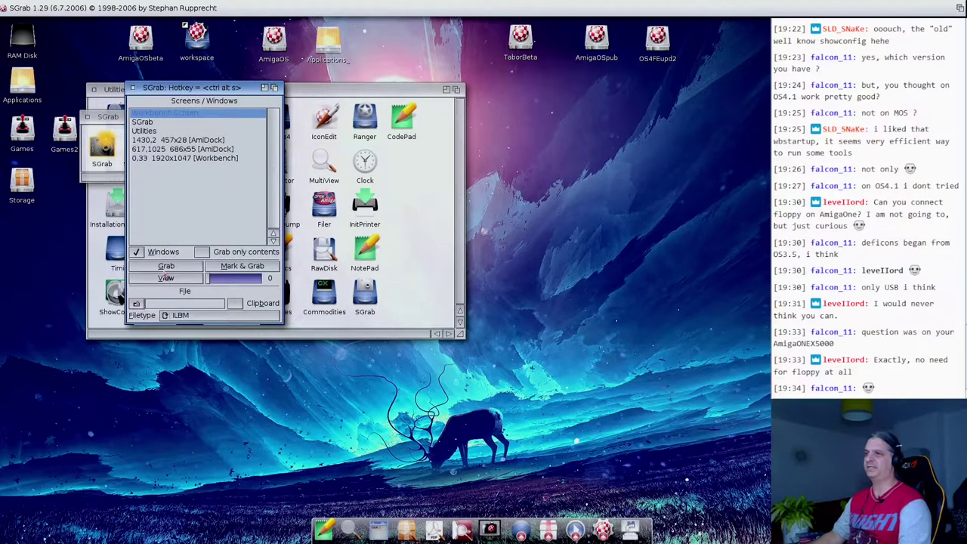
Step: Set the SGrab output file to test.jpg on the RAM Disk
{"action": "left_click", "coordinate": [137, 303]}
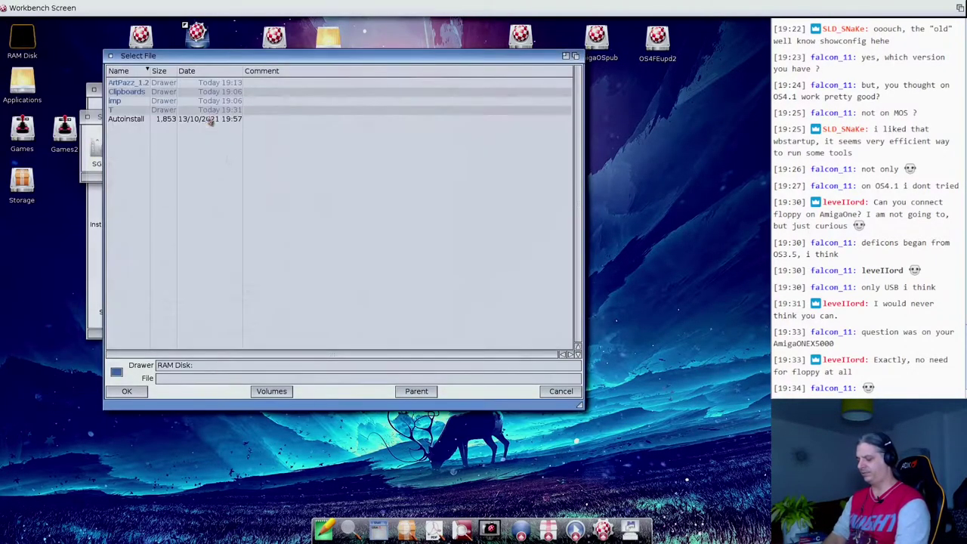
{"action": "left_click", "coordinate": [172, 380]}
{"action": "type", "text": "test.jp"}
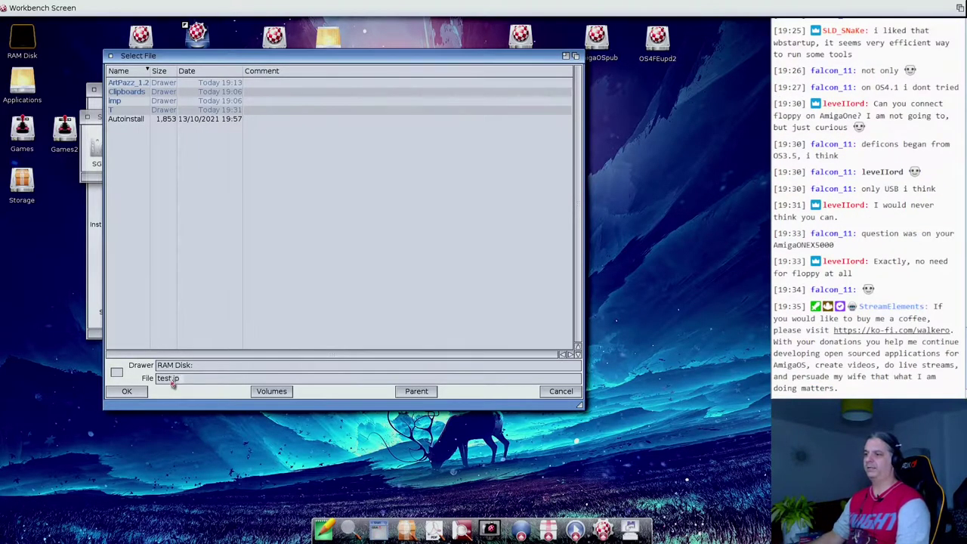
{"action": "type", "text": "g"}
{"action": "key", "text": "Return"}
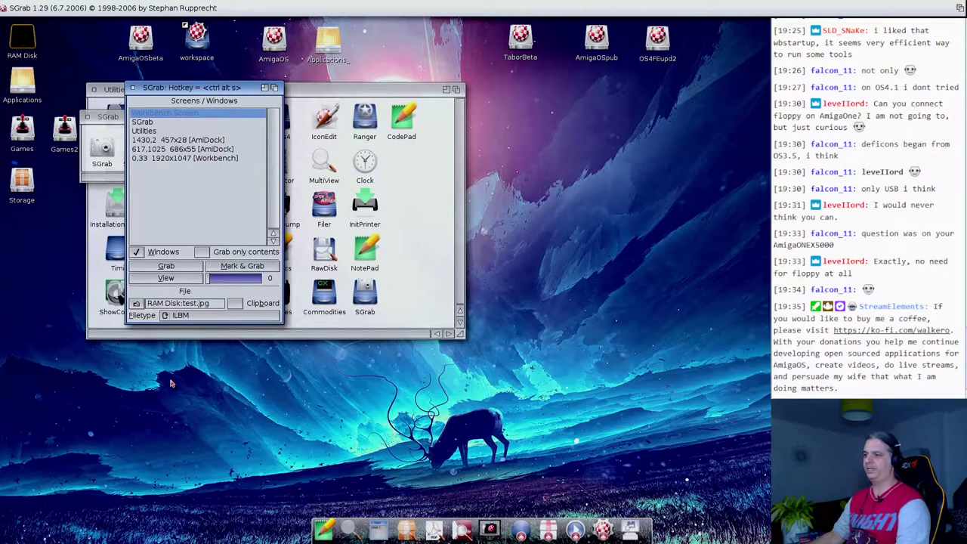
Step: Set the file type to JPEG, grab the Workbench screen to RAM Disk:test.jpg, and check the saved image
{"action": "left_click", "coordinate": [165, 315]}
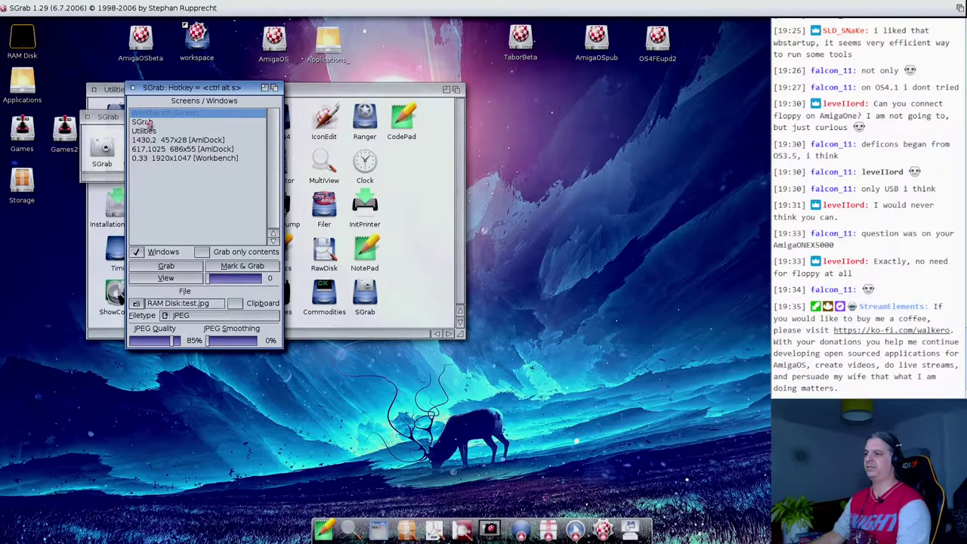
{"action": "left_click", "coordinate": [166, 267]}
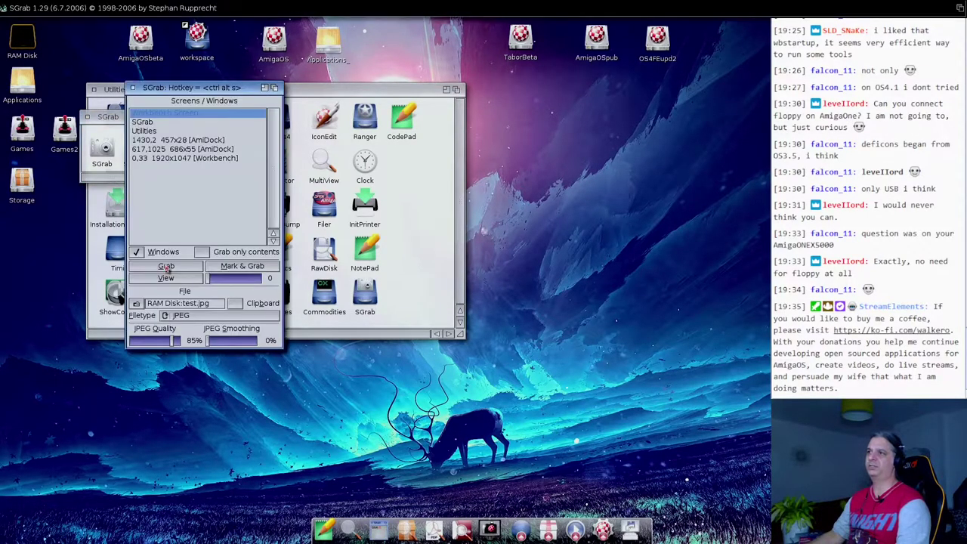
{"action": "double_click", "coordinate": [22, 42]}
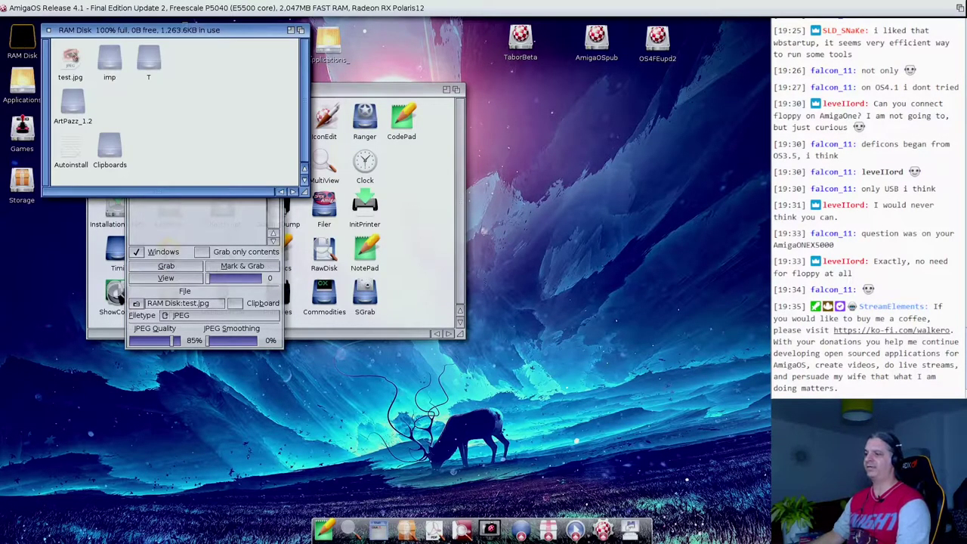
{"action": "double_click", "coordinate": [70, 60]}
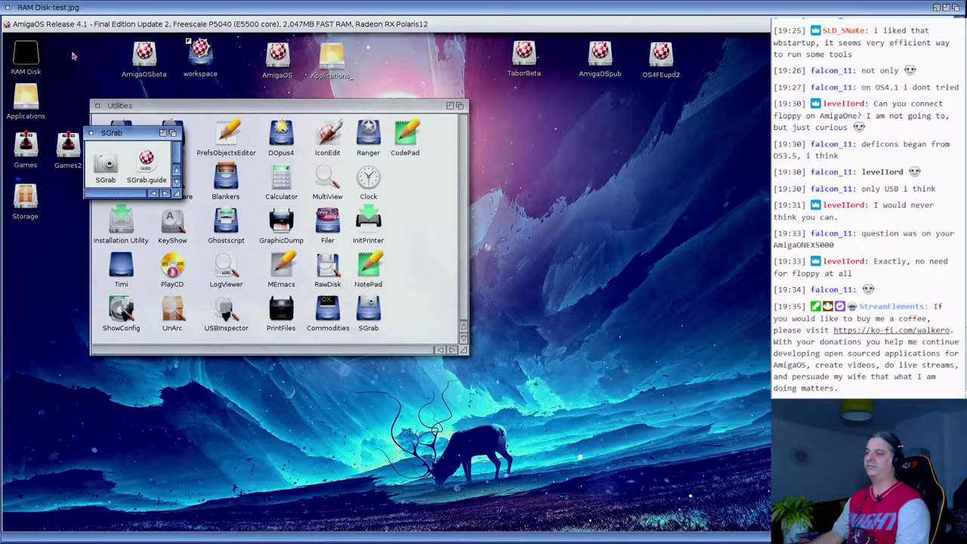
{"action": "left_click", "coordinate": [9, 8]}
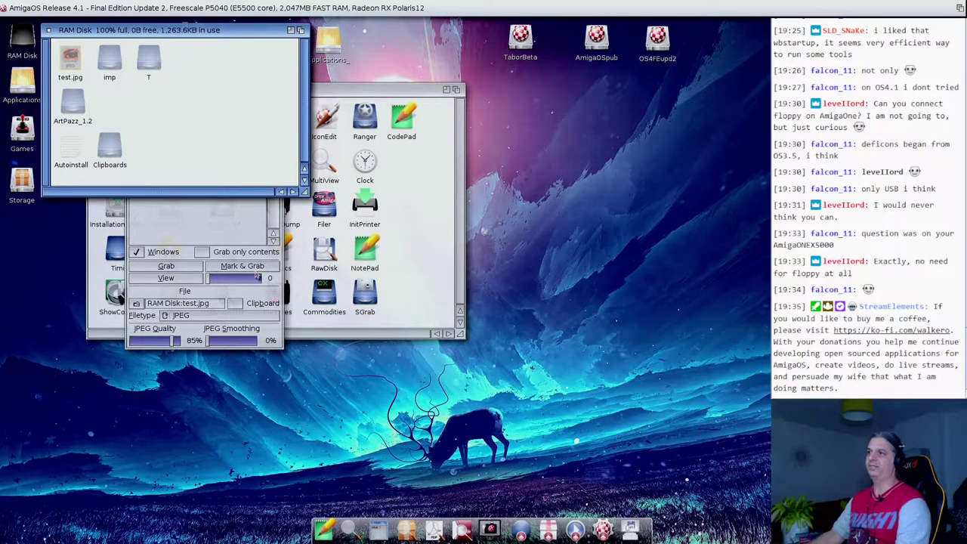
Step: Mark and grab a region covering the RAM Disk and Utilities windows to RAM Disk:test.jpg, and check the saved image
{"action": "left_click", "coordinate": [252, 267]}
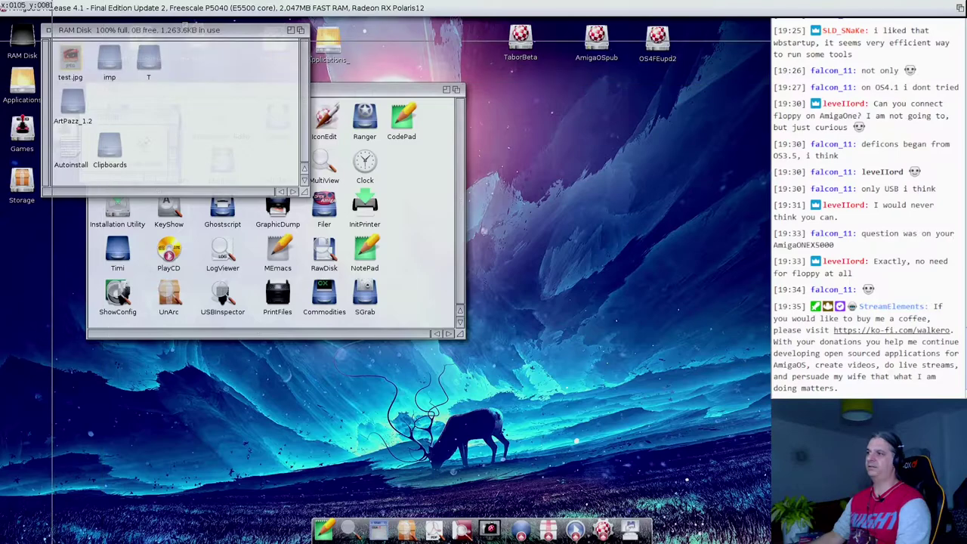
{"action": "left_click_drag", "start_coordinate": [52, 40], "coordinate": [480, 309]}
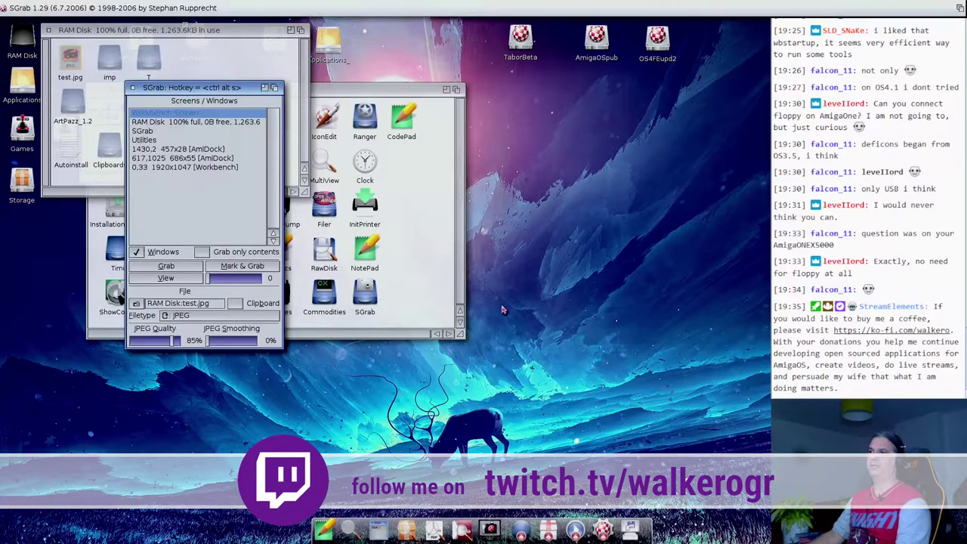
{"action": "double_click", "coordinate": [24, 44]}
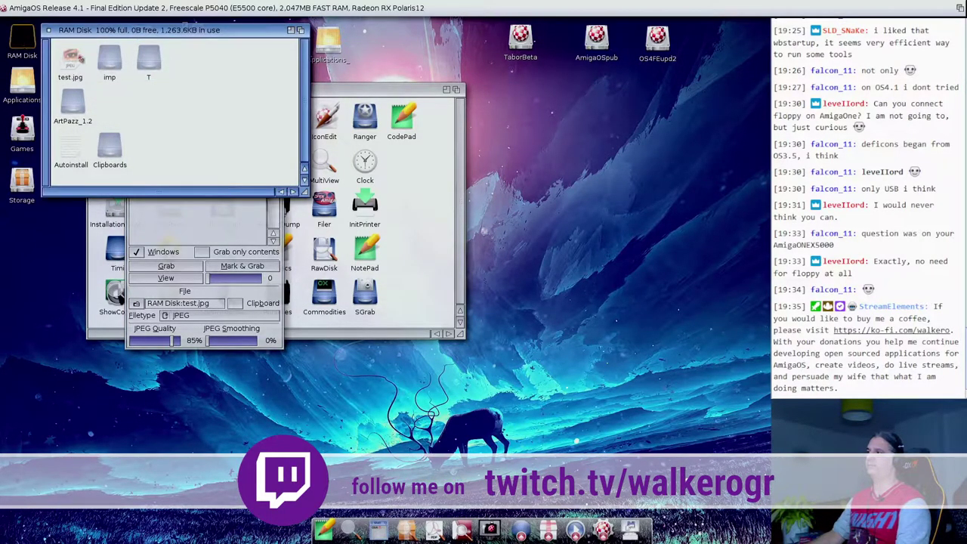
{"action": "double_click", "coordinate": [70, 59]}
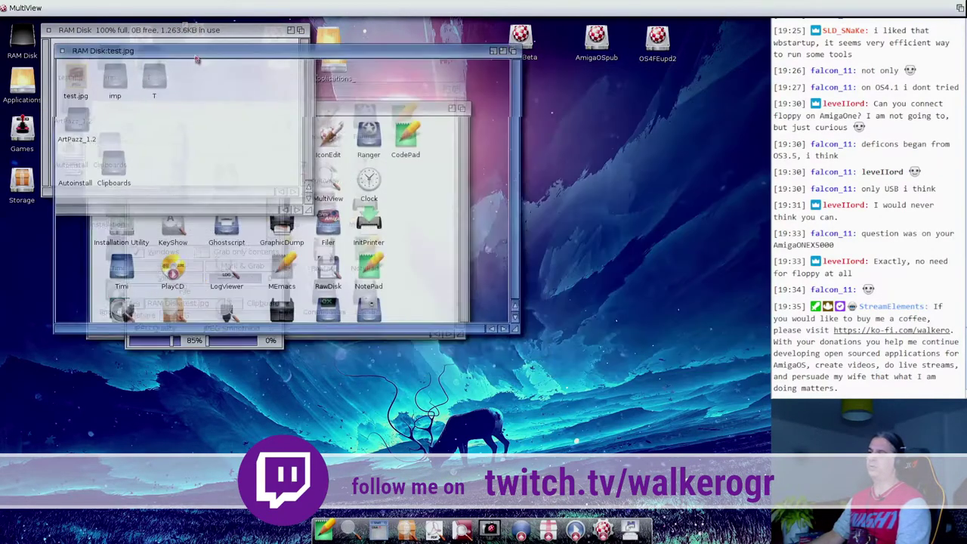
{"action": "left_click_drag", "start_coordinate": [466, 86], "coordinate": [236, 176]}
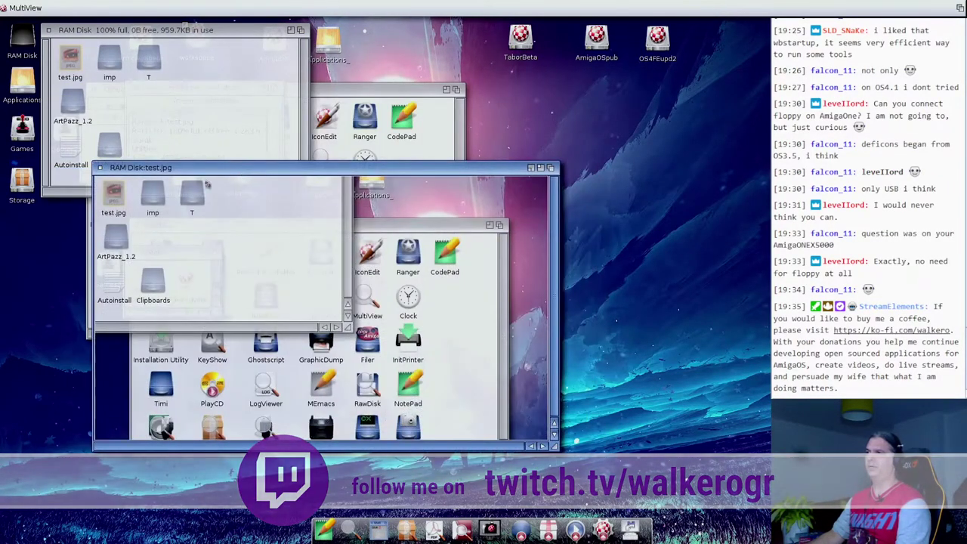
{"action": "left_click", "coordinate": [100, 168]}
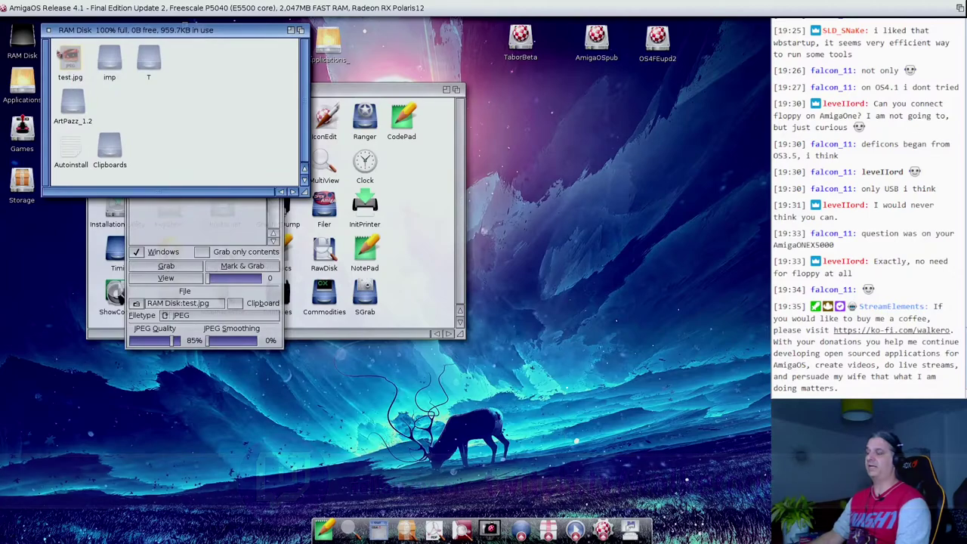
Step: Close the RAM Disk drawer and dismiss the SGrab capture window
{"action": "left_click_drag", "start_coordinate": [173, 87], "coordinate": [167, 95]}
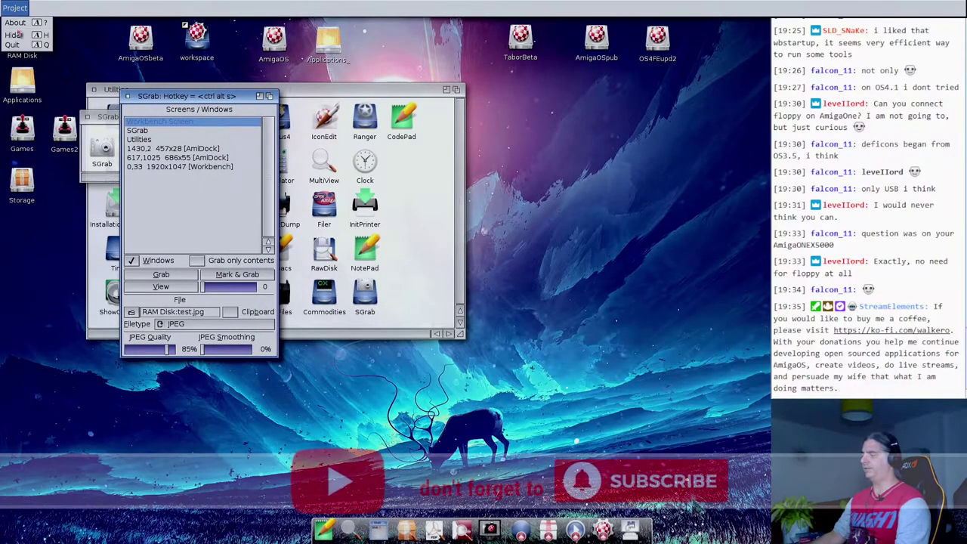
{"action": "left_click", "coordinate": [272, 274]}
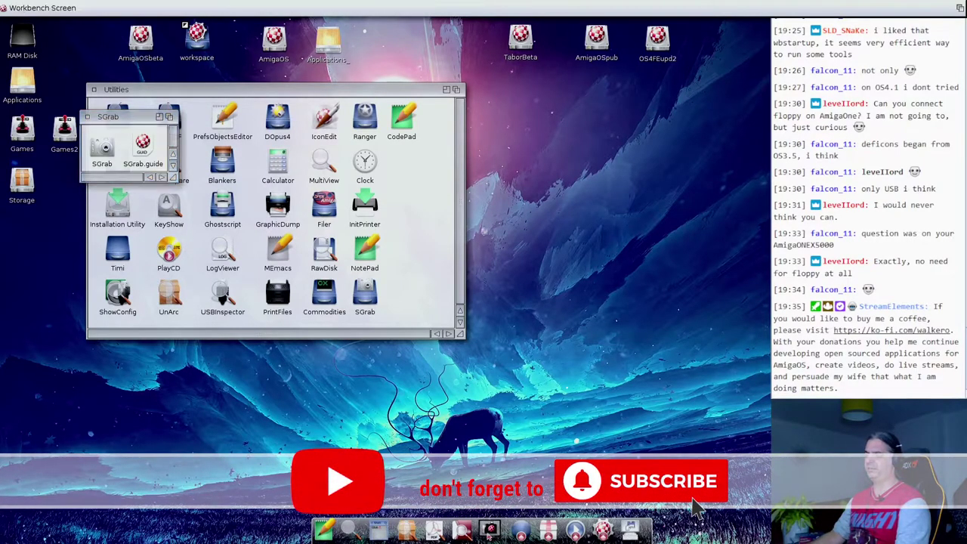
Step: Launch SnapIT to look at its screen list, window list and preview area, and close it
{"action": "left_click_drag", "start_coordinate": [260, 217], "coordinate": [138, 147]}
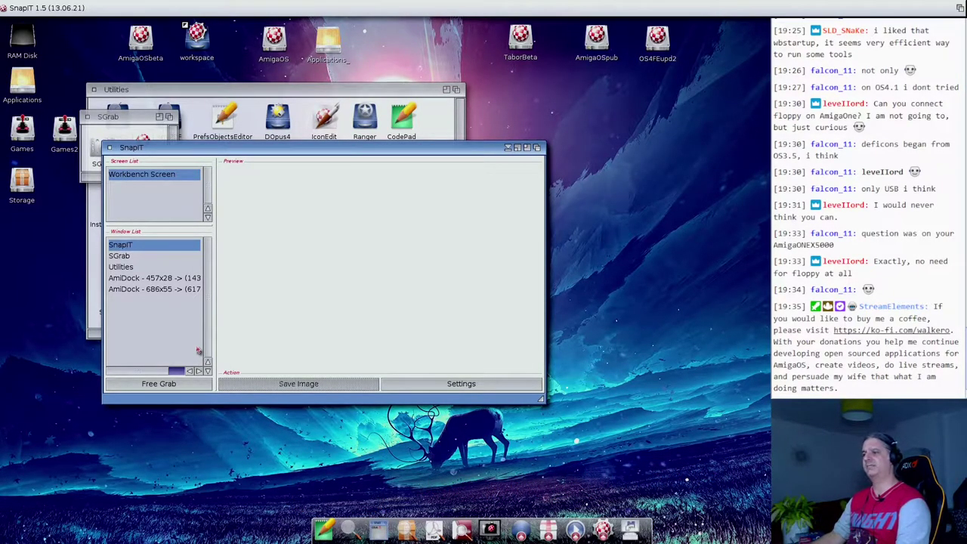
{"action": "left_click_drag", "start_coordinate": [302, 147], "coordinate": [361, 145]}
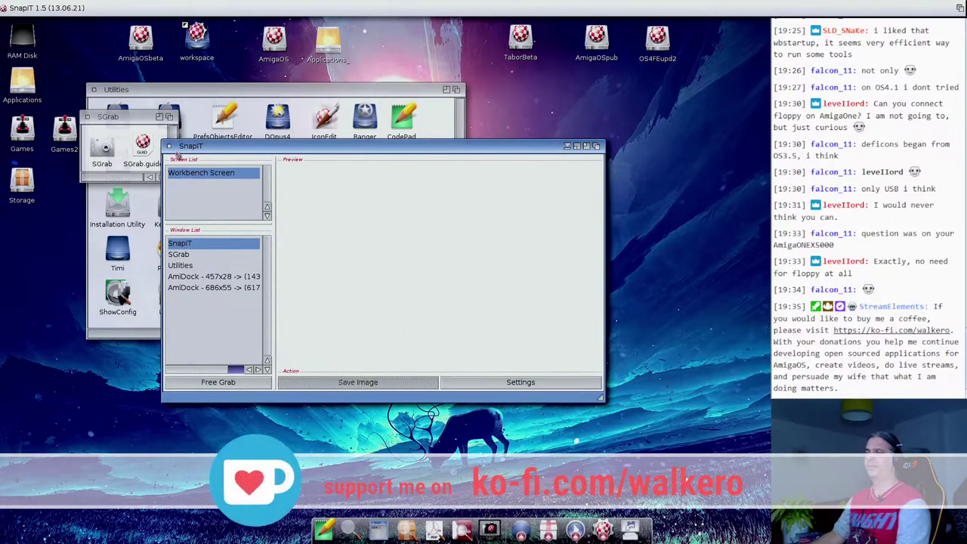
{"action": "left_click", "coordinate": [170, 146]}
Step: Close the SGrab drawer lying over the Utilities drawer
{"action": "left_click", "coordinate": [105, 125]}
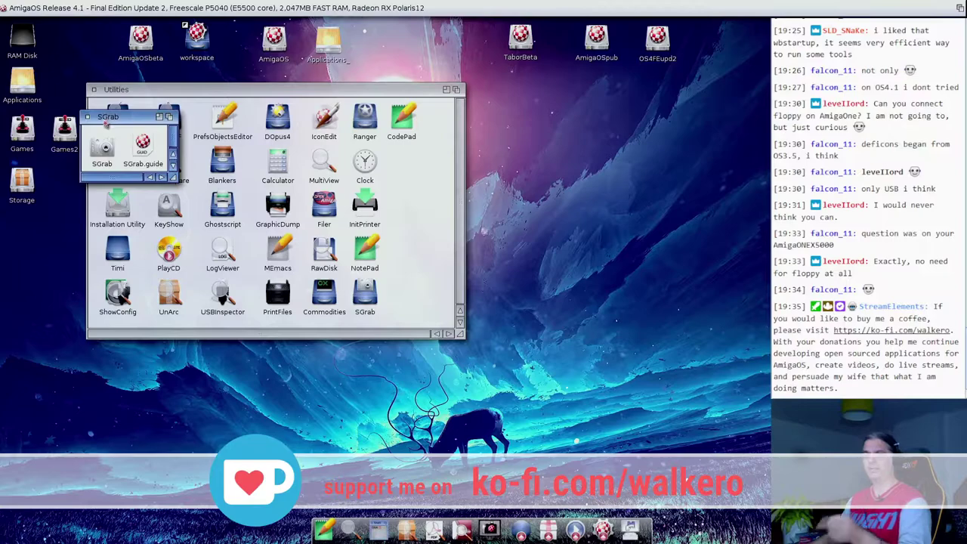
{"action": "left_click_drag", "start_coordinate": [101, 123], "coordinate": [105, 130]}
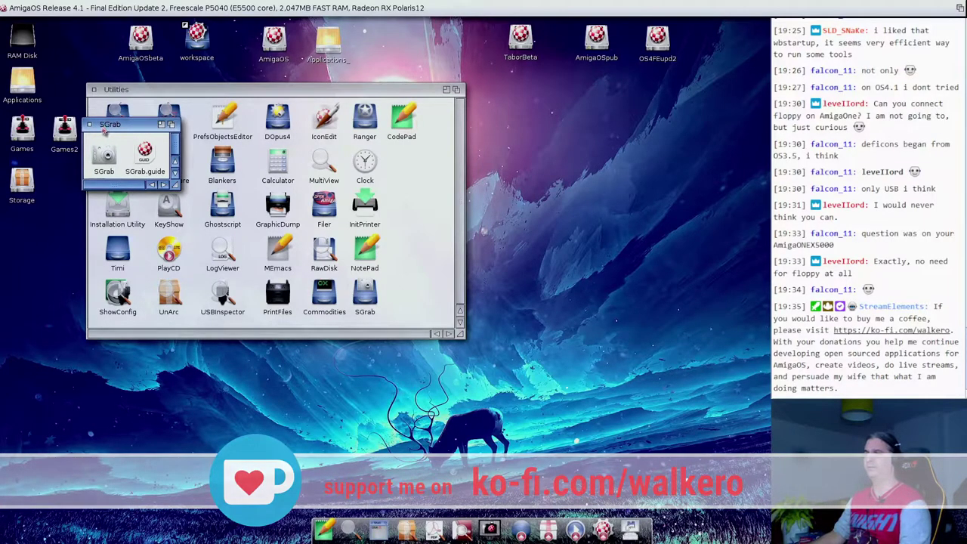
{"action": "left_click_drag", "start_coordinate": [104, 132], "coordinate": [105, 134]}
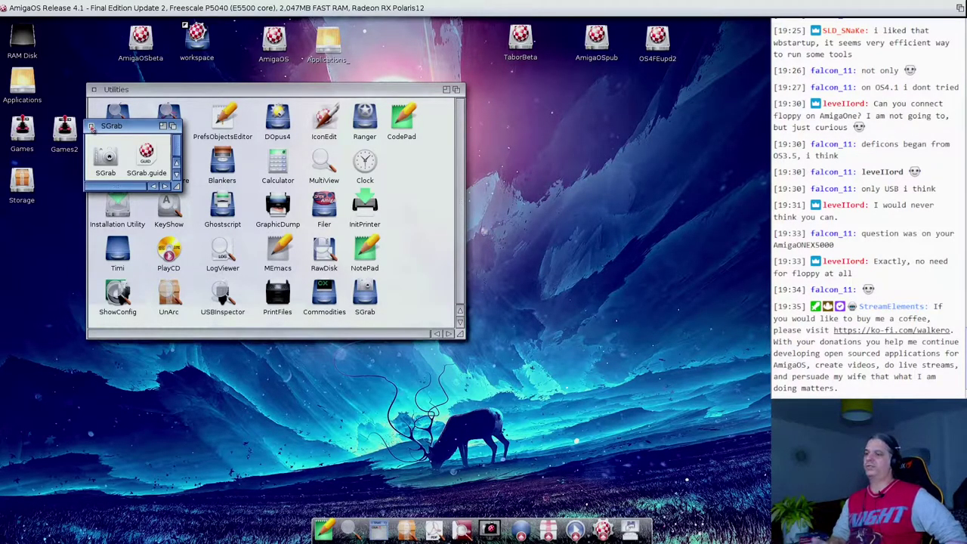
{"action": "left_click", "coordinate": [91, 127]}
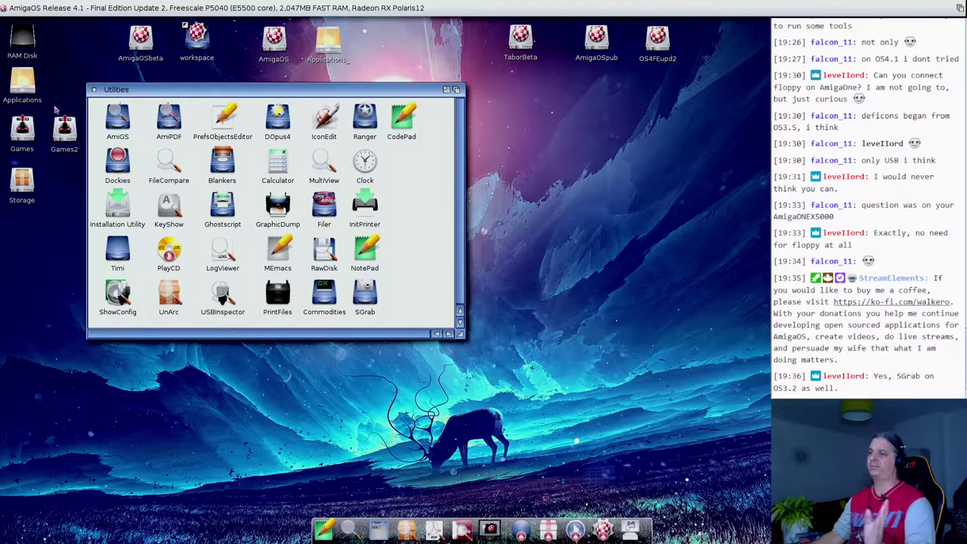
Step: Look through the Utilities drawer on the Applications disk, and close both open Utilities drawers
{"action": "double_click", "coordinate": [23, 94]}
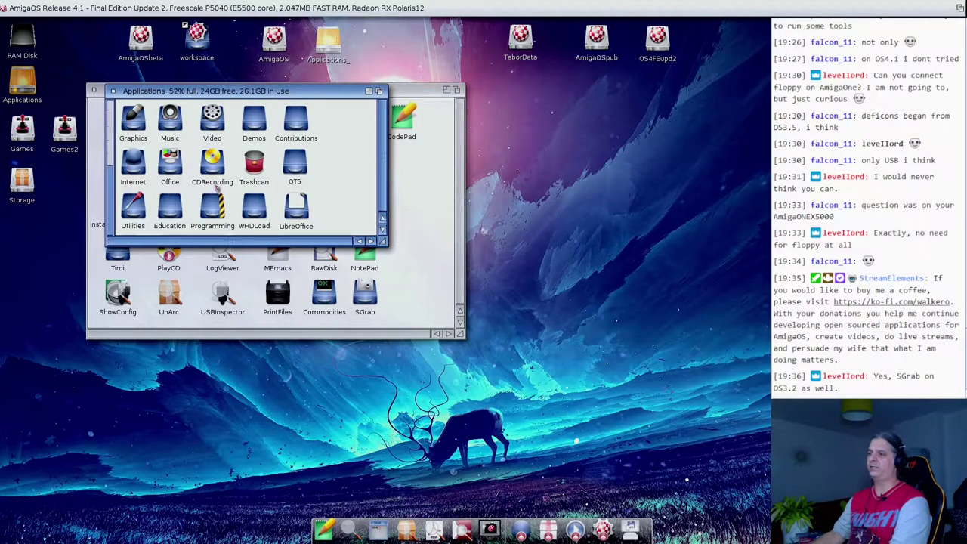
{"action": "left_click", "coordinate": [139, 208]}
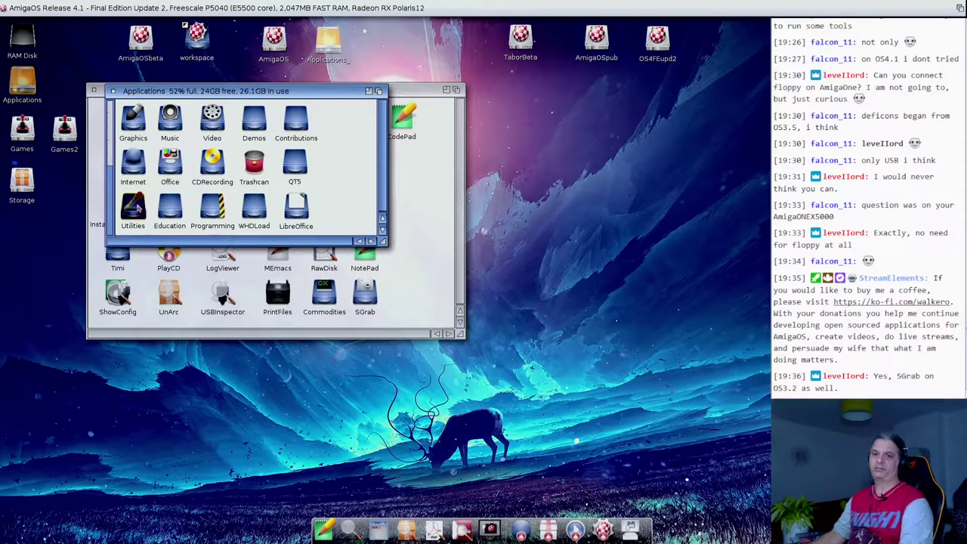
{"action": "double_click", "coordinate": [139, 208]}
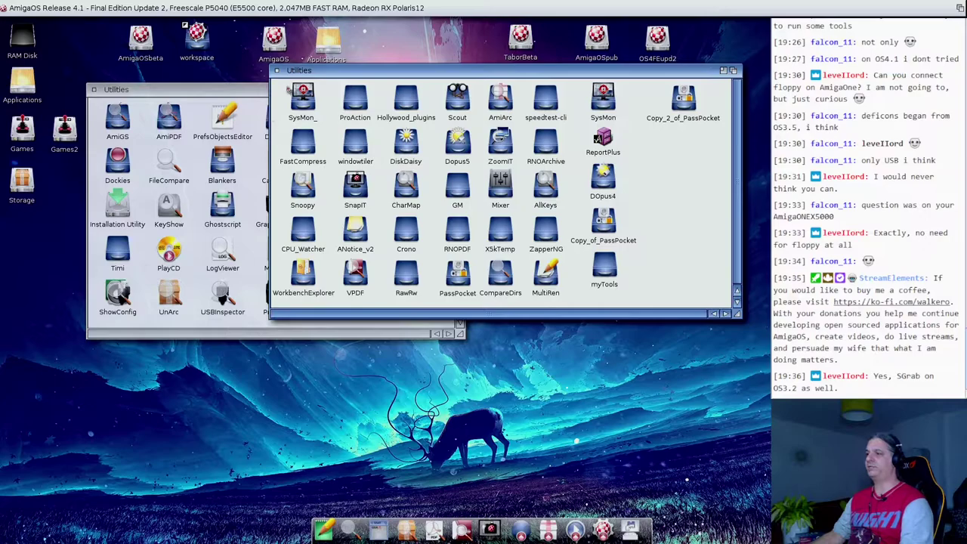
{"action": "left_click_drag", "start_coordinate": [281, 74], "coordinate": [150, 153]}
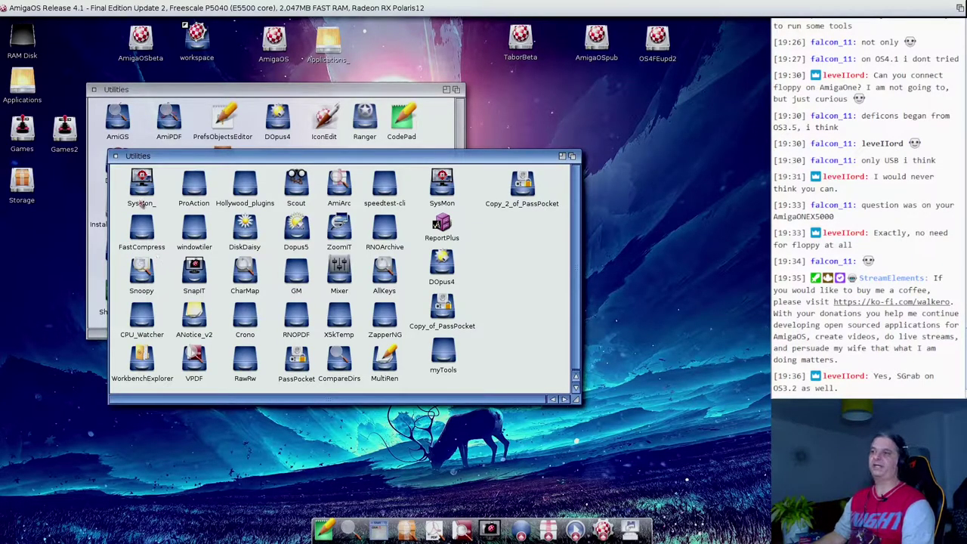
{"action": "left_click", "coordinate": [116, 157]}
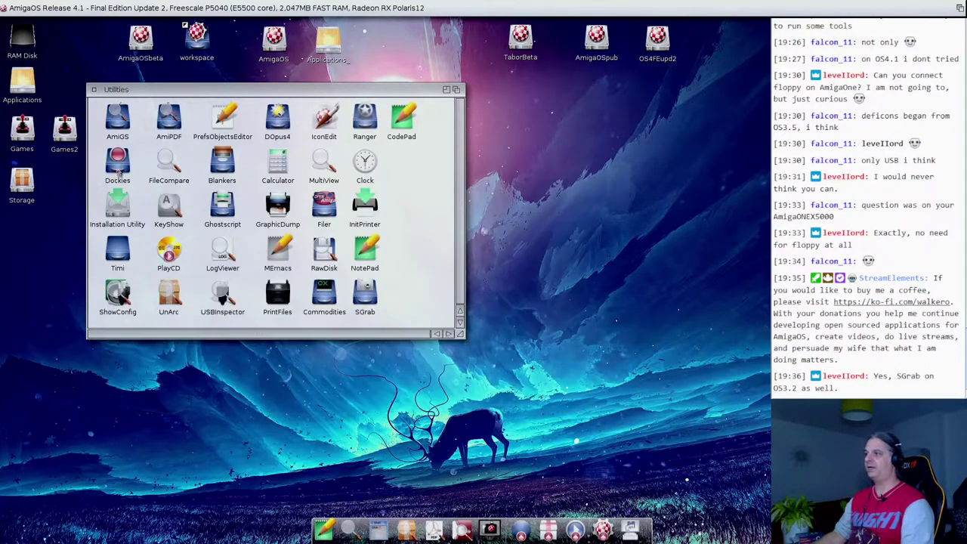
{"action": "left_click", "coordinate": [94, 89]}
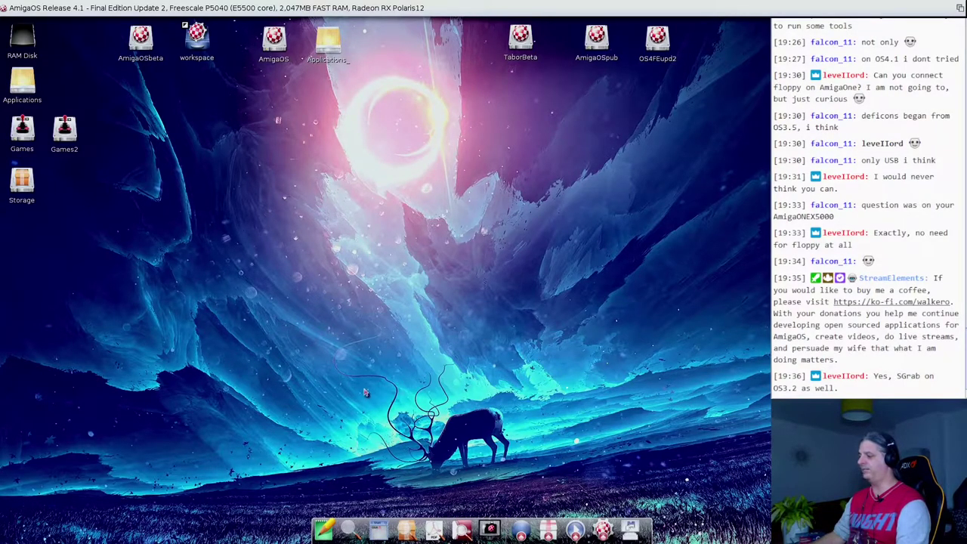
Step: Launch the AWeb browser and view its program version information
{"action": "left_click", "coordinate": [520, 530]}
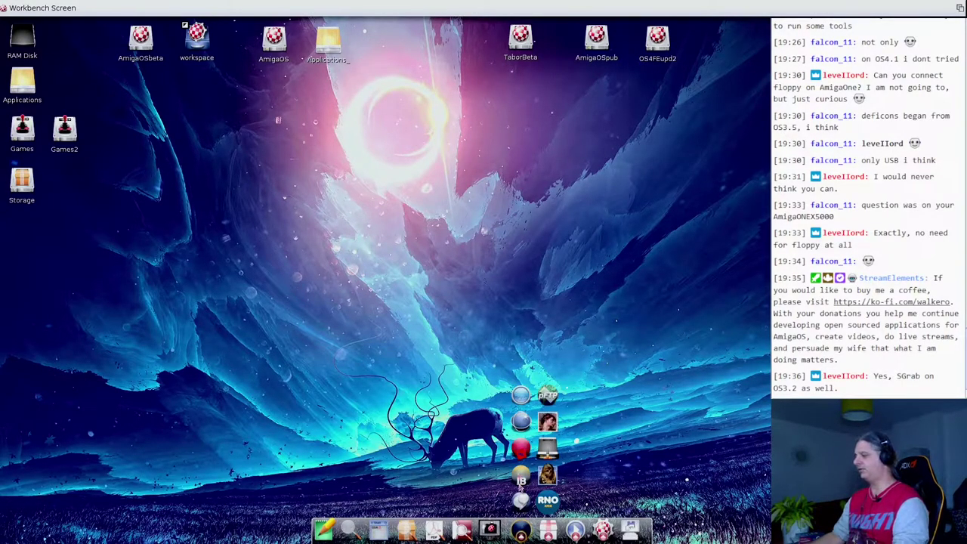
{"action": "left_click", "coordinate": [521, 451]}
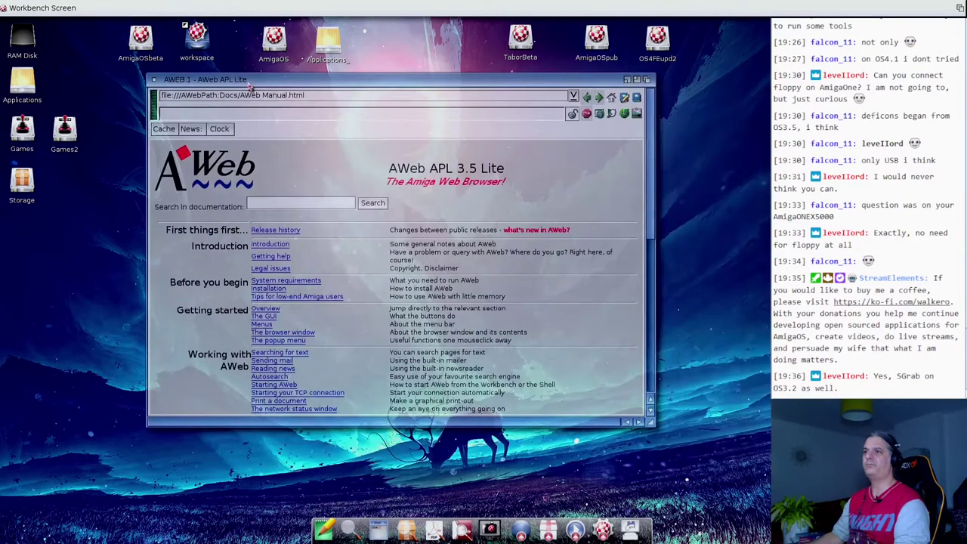
{"action": "right_click", "coordinate": [138, 5]}
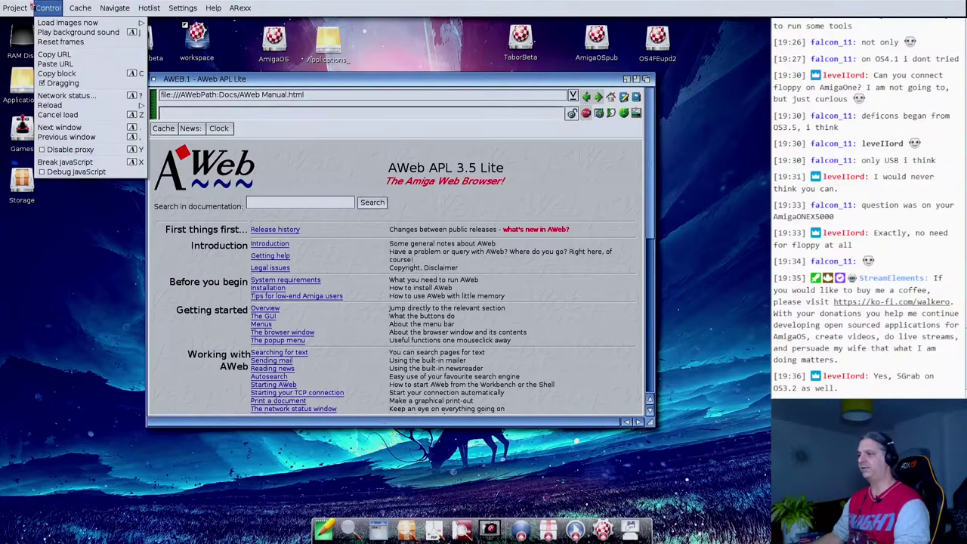
{"action": "right_click", "coordinate": [15, 165]}
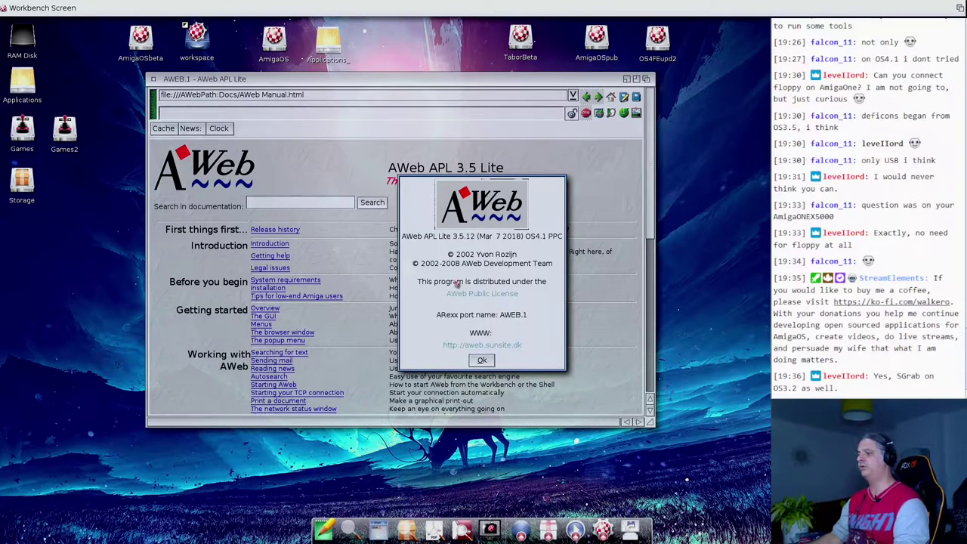
{"action": "left_click", "coordinate": [482, 361]}
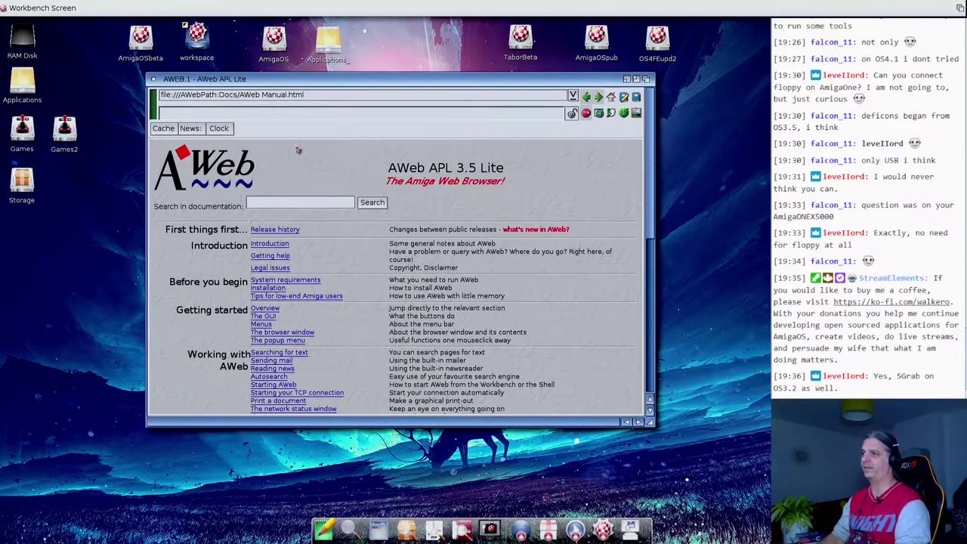
{"action": "left_click", "coordinate": [311, 97]}
{"action": "key", "text": "super+x"}
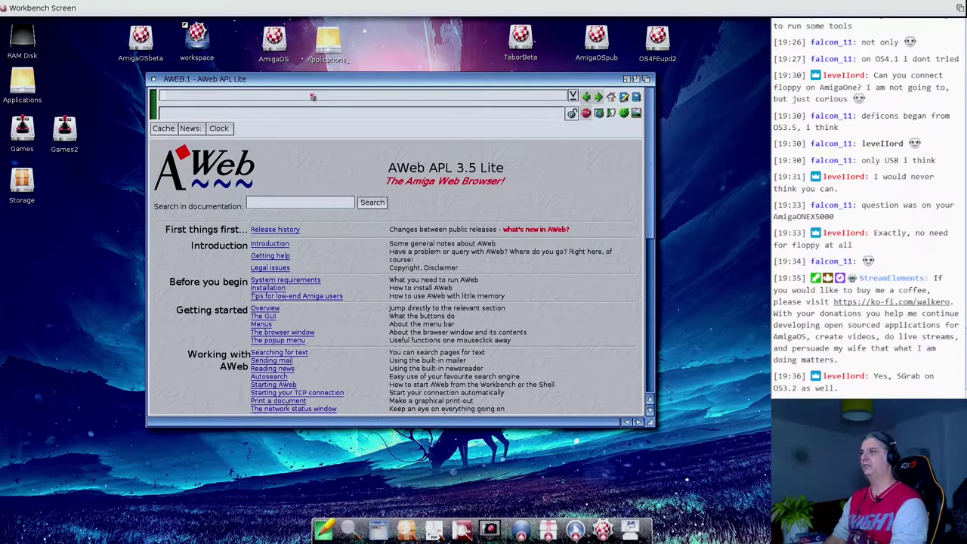
{"action": "type", "text": "ht"}
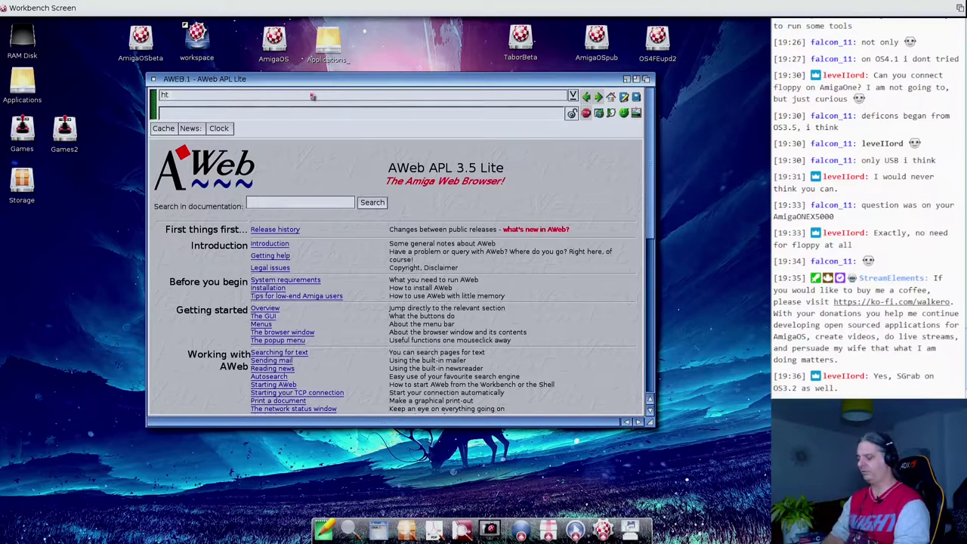
{"action": "type", "text": "tps://"}
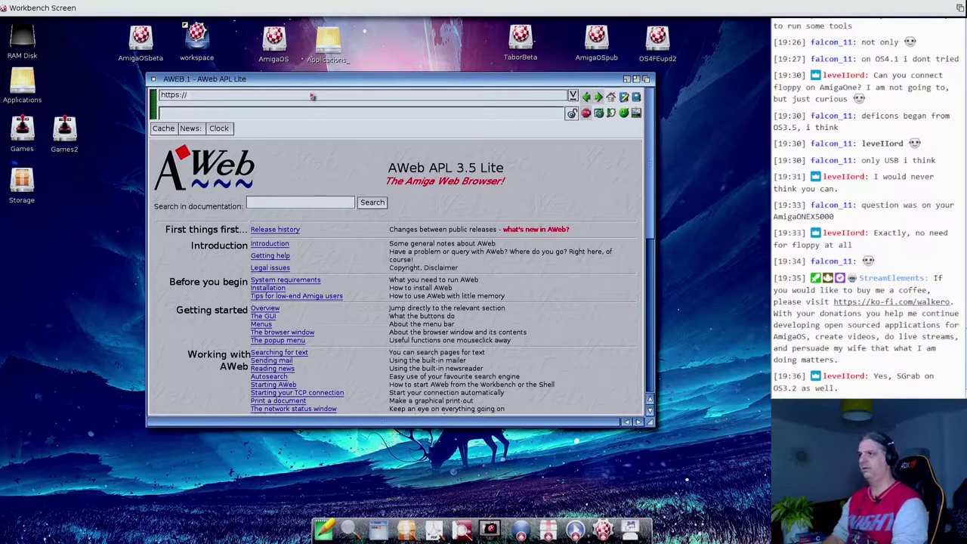
{"action": "type", "text": "amigans.net"}
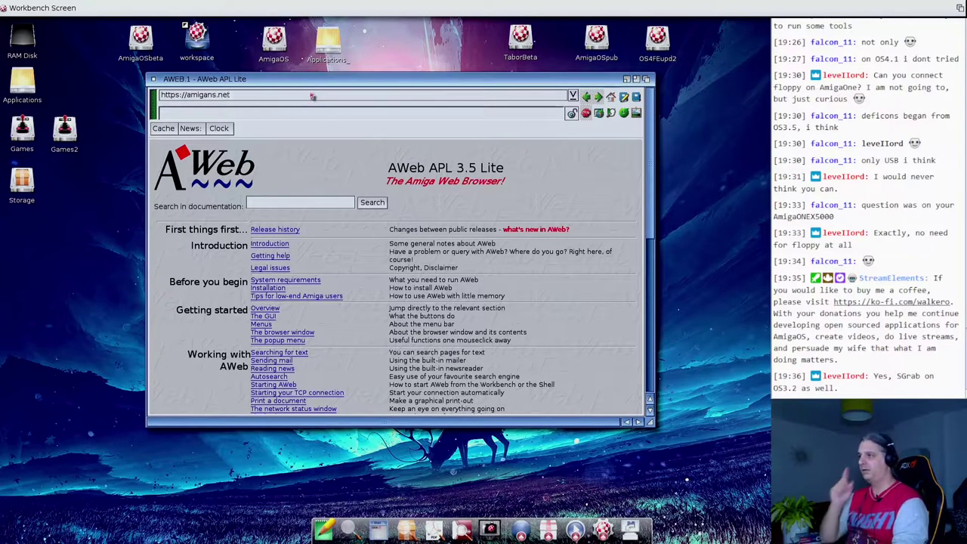
{"action": "key", "text": "Return"}
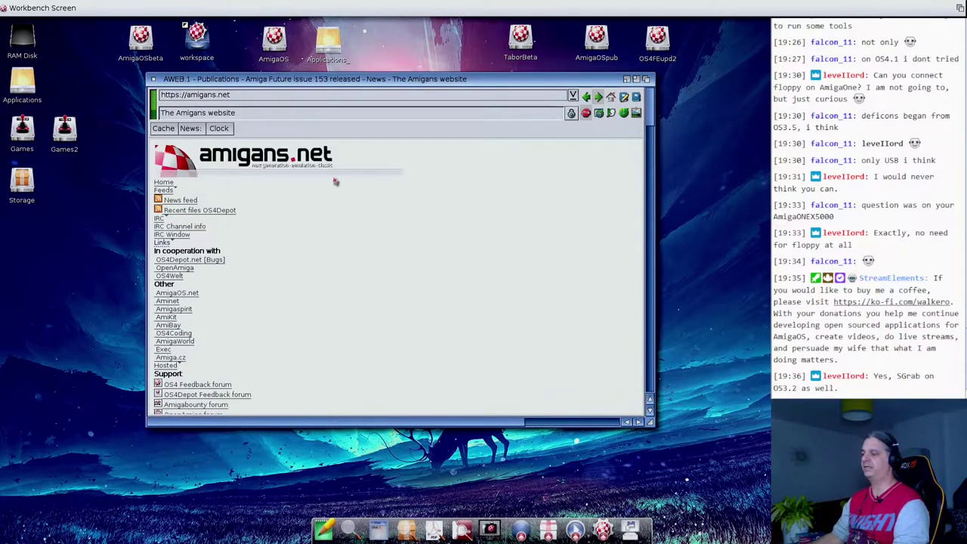
Step: Enlarge the AWeb window and move it up and across the desktop to fit the amigans.net page's full width
{"action": "scroll", "coordinate": [335, 181], "scroll_direction": "down", "scroll_amount": 3}
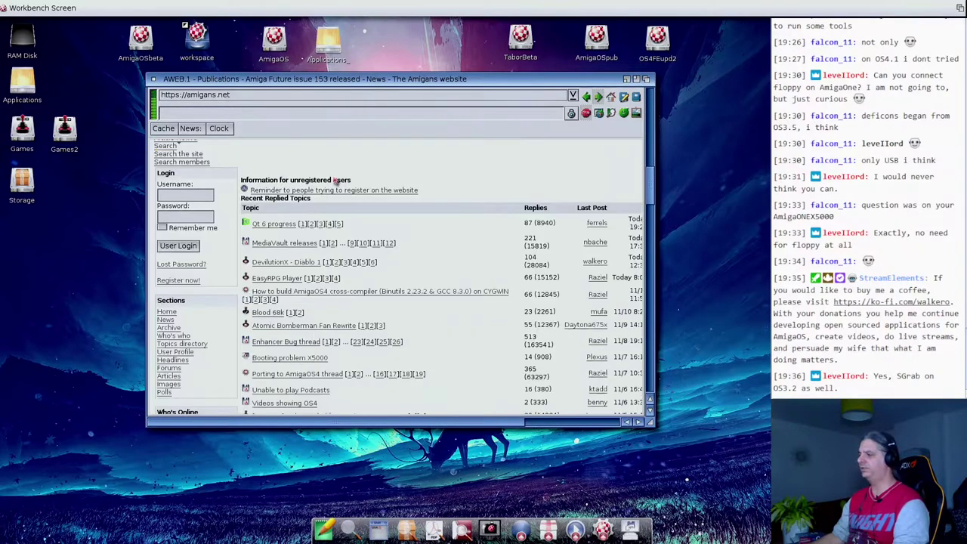
{"action": "left_click_drag", "start_coordinate": [650, 422], "coordinate": [769, 451]}
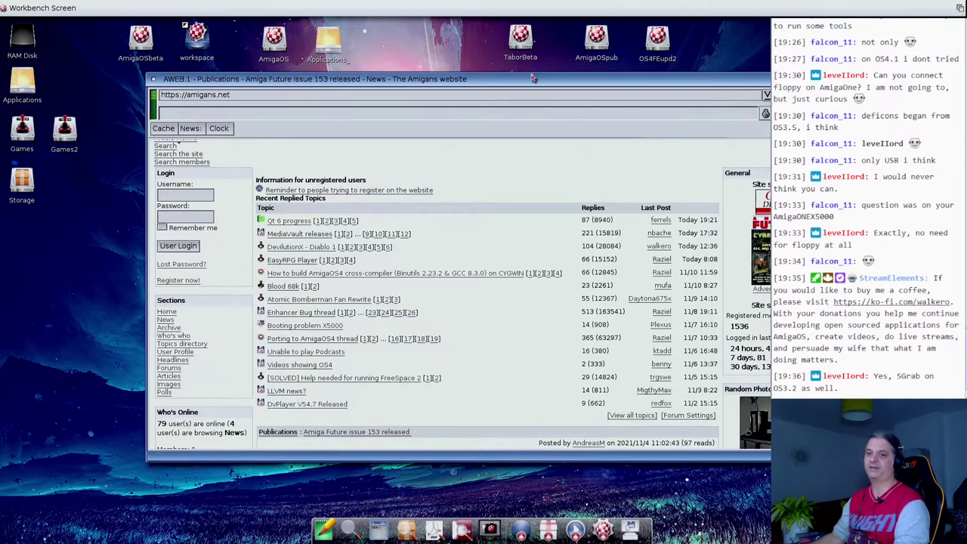
{"action": "left_click_drag", "start_coordinate": [532, 78], "coordinate": [436, 37]}
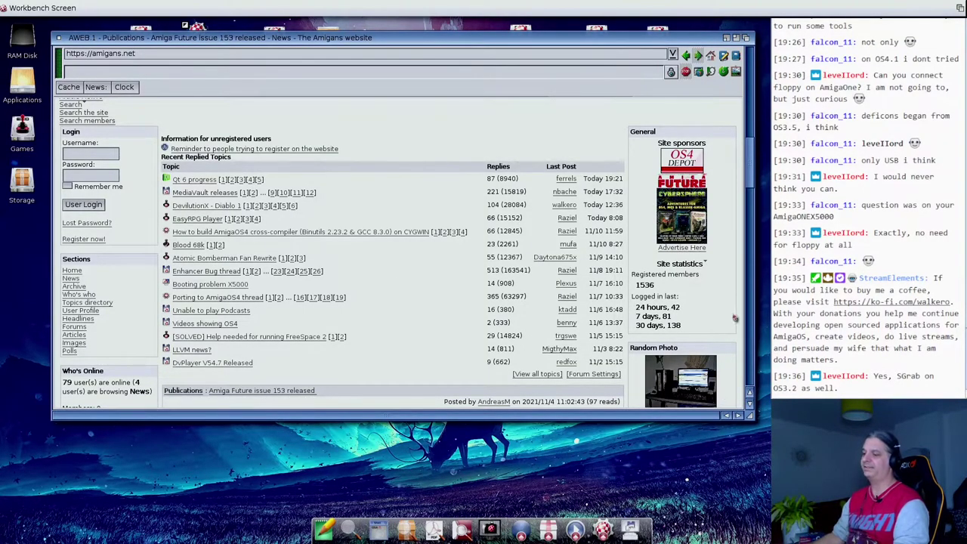
{"action": "left_click_drag", "start_coordinate": [748, 415], "coordinate": [758, 475]}
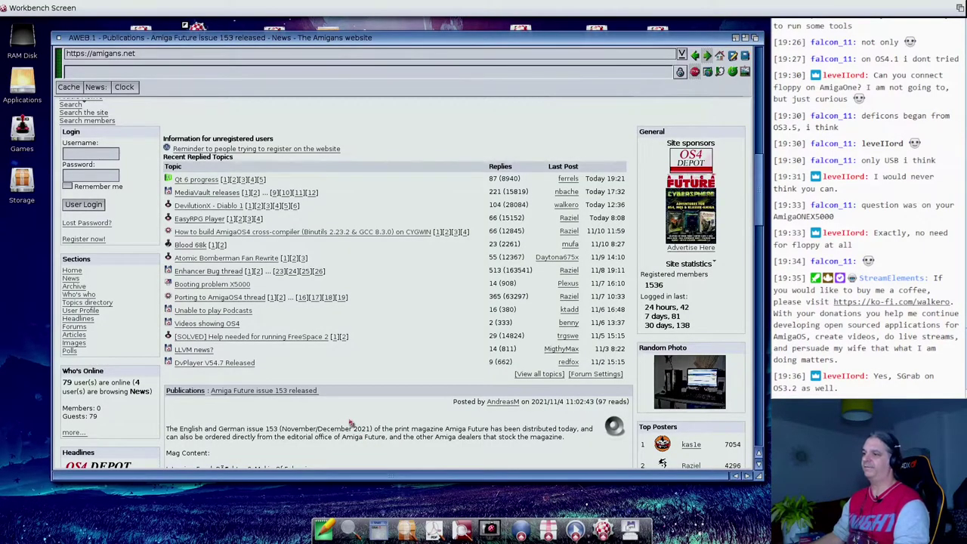
Step: Open the "Qt 6 progress" topic from the Recent Replied Topics list and read its first posts
{"action": "scroll", "coordinate": [350, 423], "scroll_direction": "down", "scroll_amount": 1}
{"action": "scroll", "coordinate": [333, 378], "scroll_direction": "up", "scroll_amount": 5}
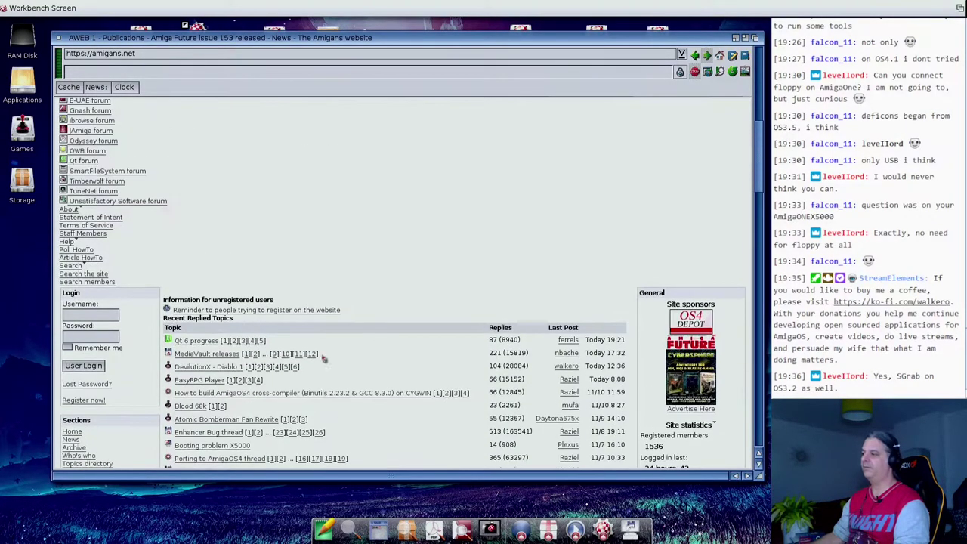
{"action": "left_click", "coordinate": [203, 345]}
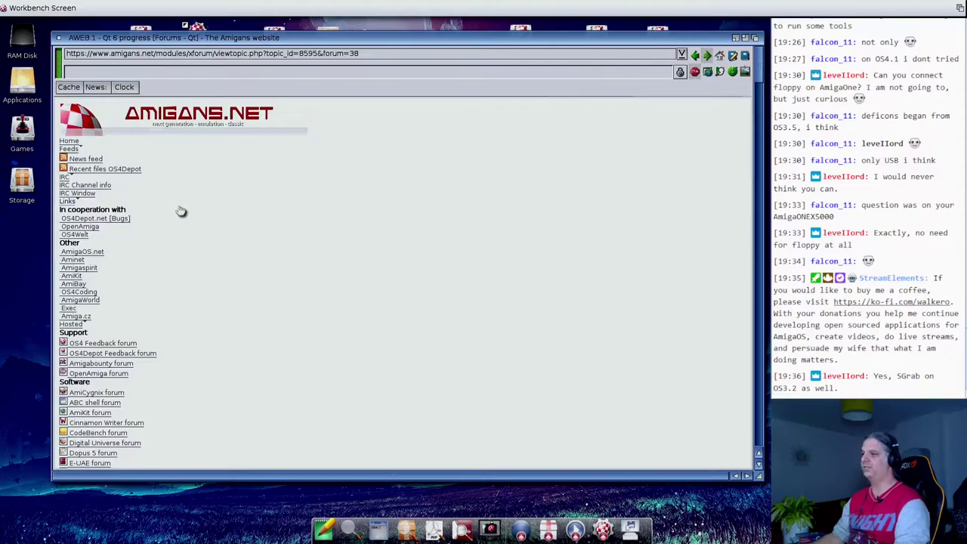
{"action": "scroll", "coordinate": [398, 240], "scroll_direction": "down", "scroll_amount": 10}
{"action": "scroll", "coordinate": [398, 239], "scroll_direction": "down", "scroll_amount": 3}
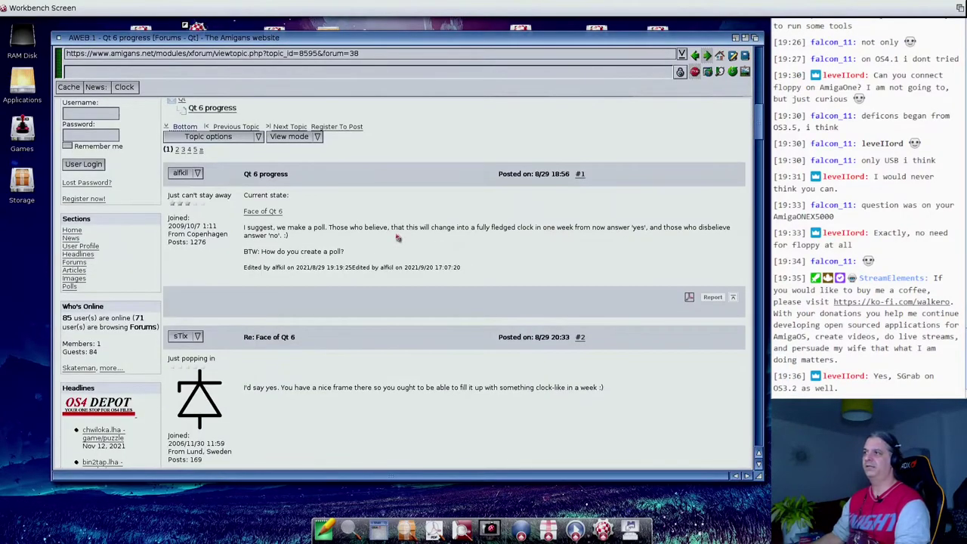
Step: Quit AWeb and launch the IBrowse browser
{"action": "left_click", "coordinate": [61, 38]}
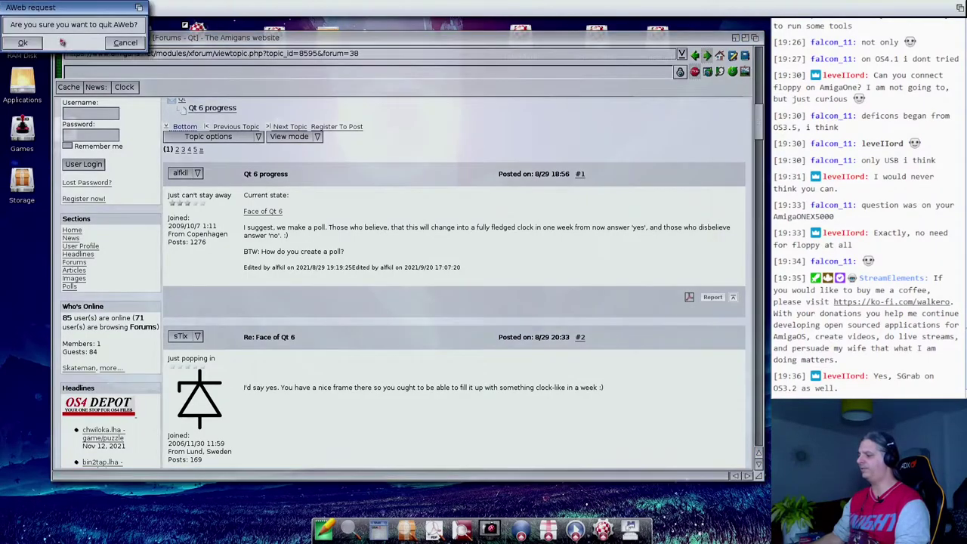
{"action": "left_click", "coordinate": [20, 49]}
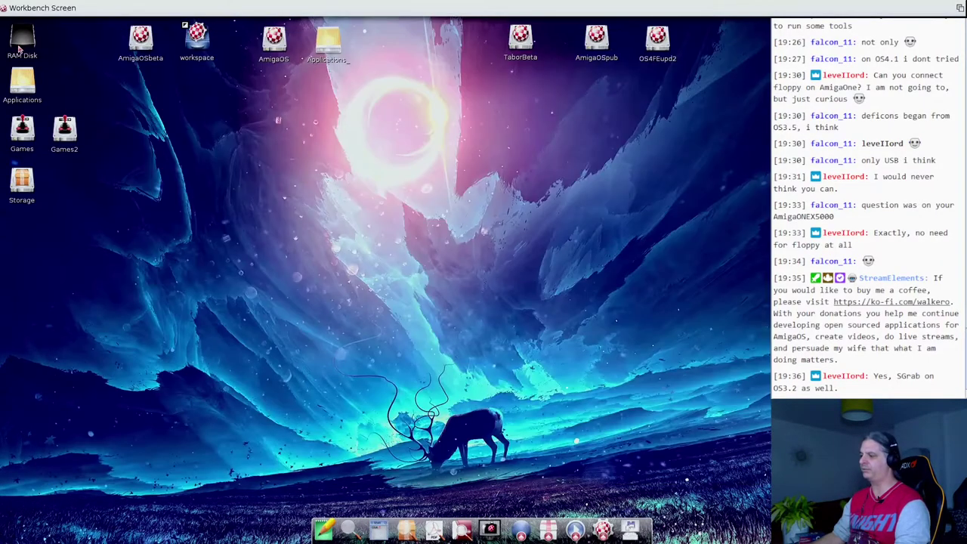
{"action": "left_click", "coordinate": [522, 531]}
{"action": "left_click", "coordinate": [521, 478]}
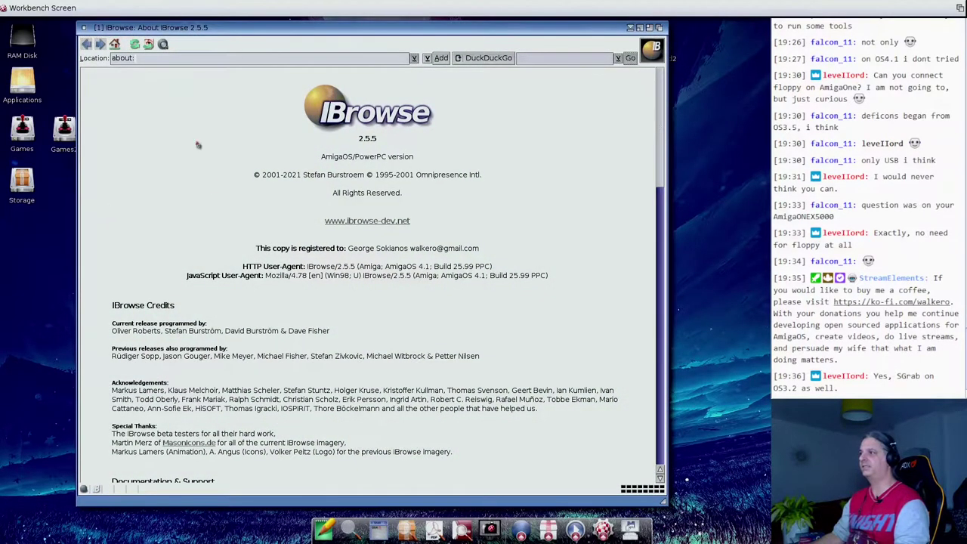
Step: Open the IBrowse website in a second tab, and close that tab again
{"action": "left_click", "coordinate": [144, 58]}
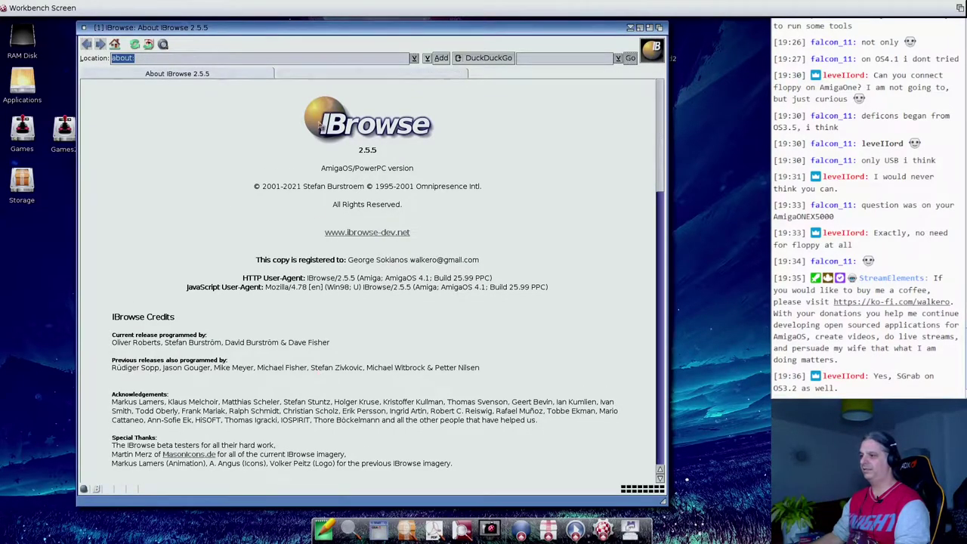
{"action": "left_click", "coordinate": [324, 76]}
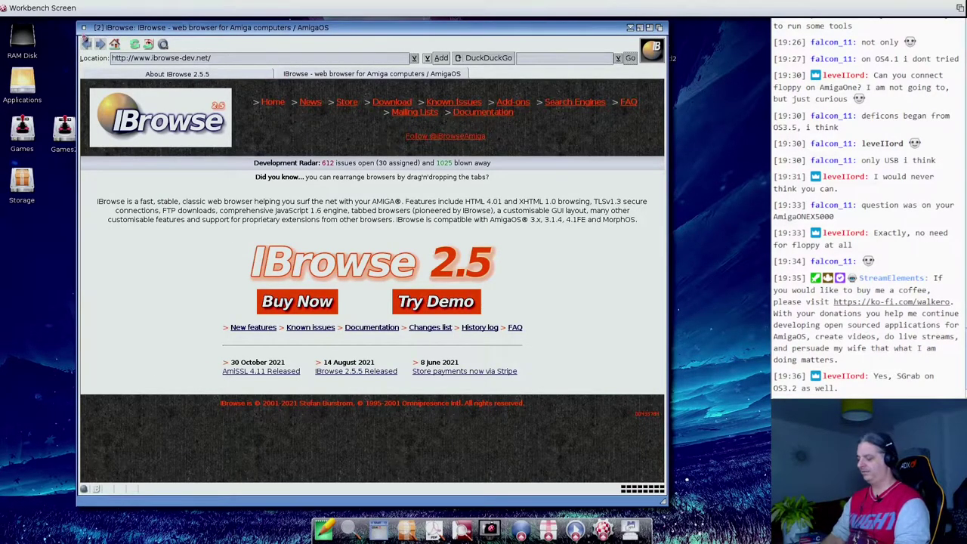
{"action": "key", "text": "super+w"}
Step: Load os4depot.net in IBrowse in place of the About page
{"action": "left_click", "coordinate": [180, 59]}
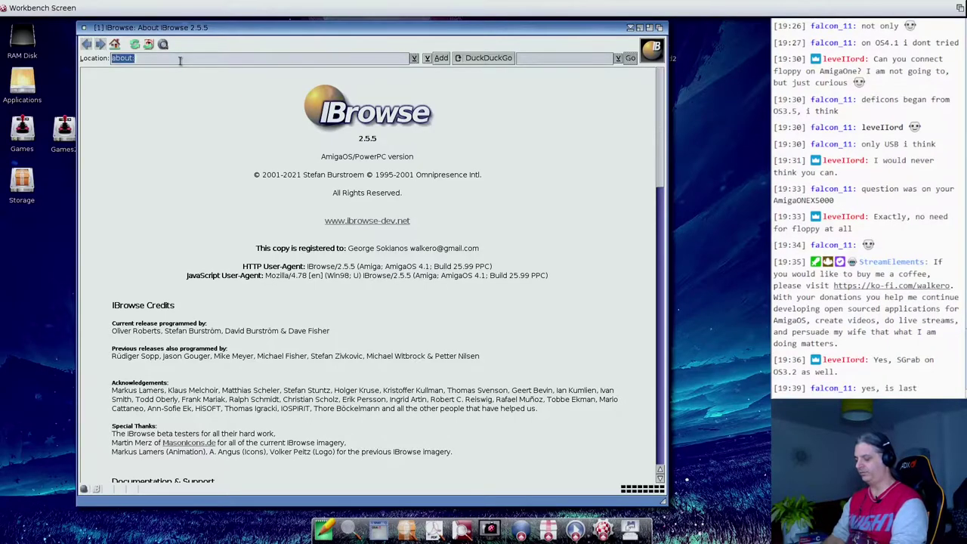
{"action": "type", "text": "os"}
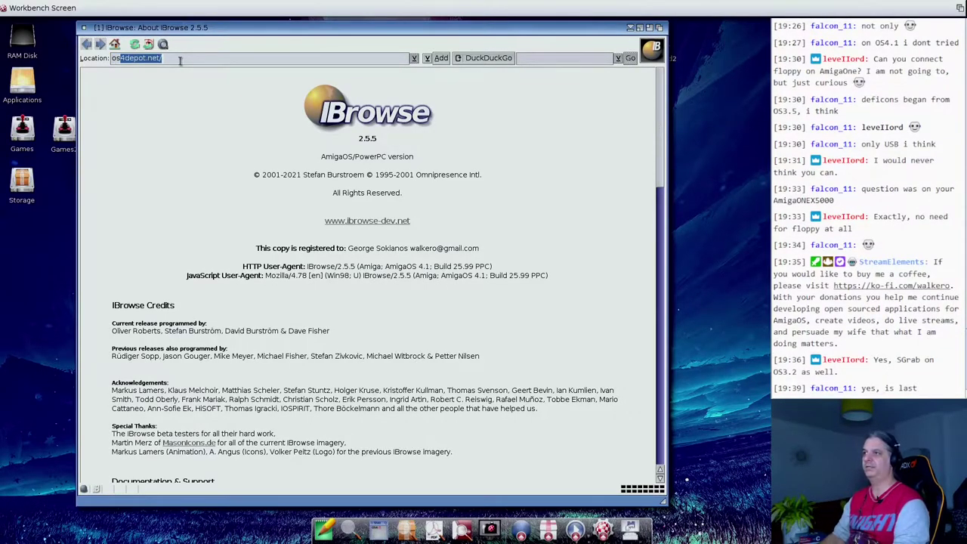
{"action": "type", "text": "4depot.net/"}
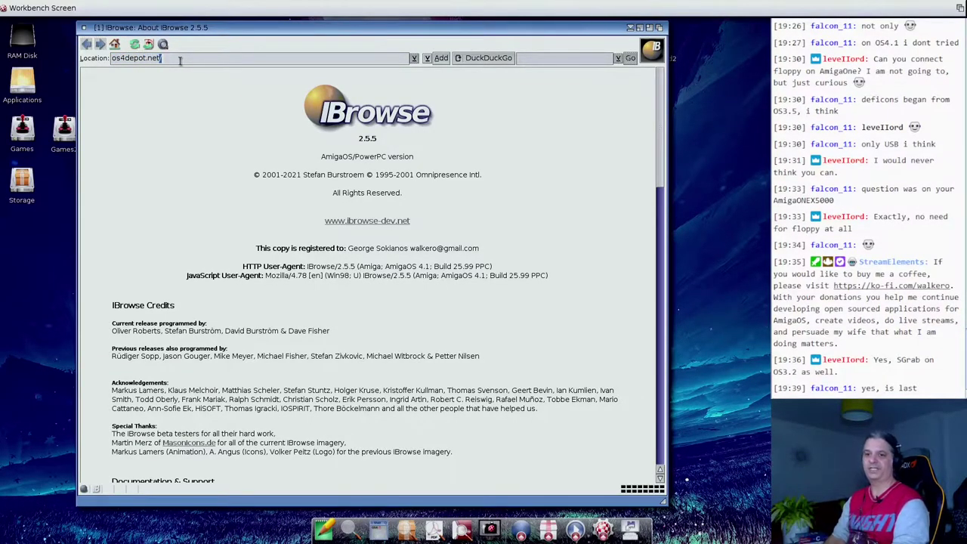
{"action": "key", "text": "Return"}
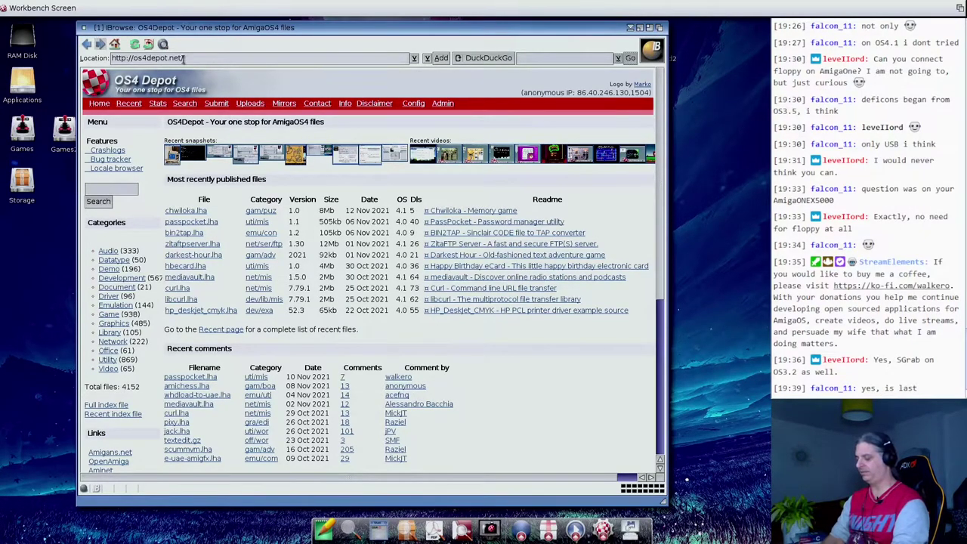
{"action": "left_click", "coordinate": [183, 59]}
{"action": "type", "text": "am"}
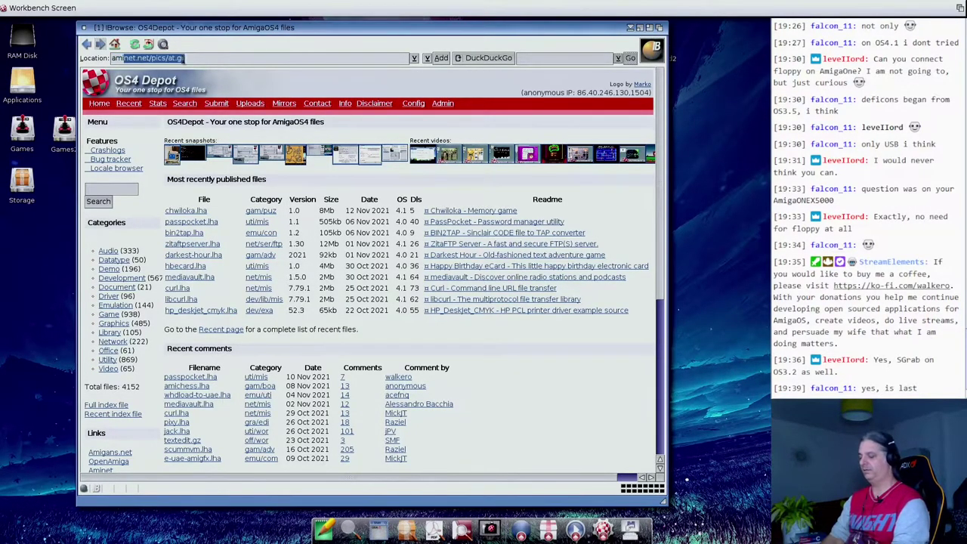
{"action": "type", "text": "inet.n"}
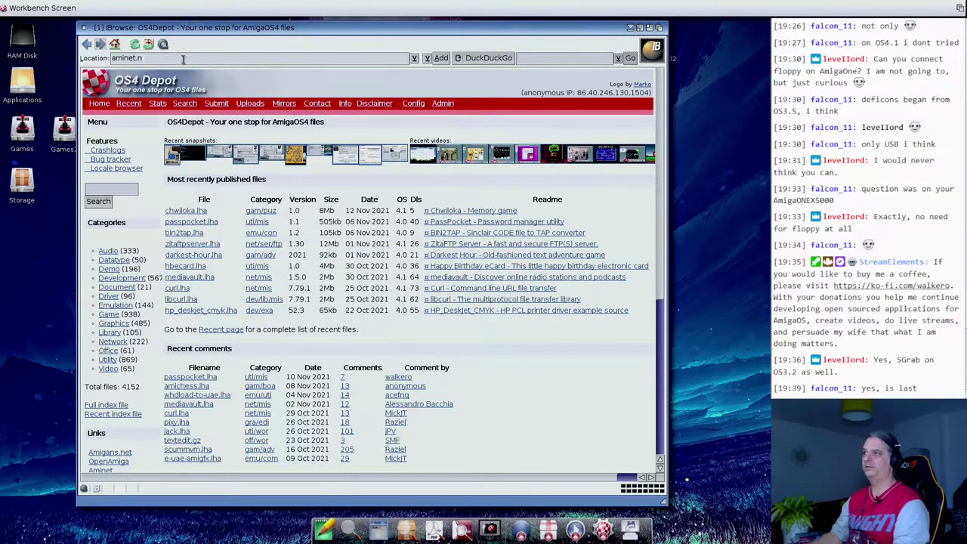
{"action": "type", "text": "tet/pics/at.gif"}
{"action": "key", "text": "Return"}
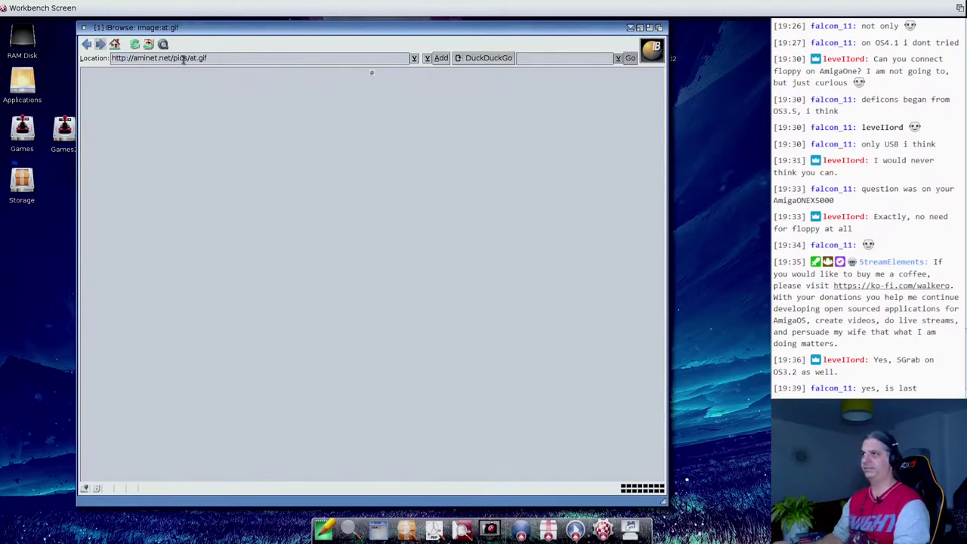
{"action": "left_click_drag", "start_coordinate": [173, 59], "coordinate": [217, 60]}
{"action": "key", "text": "BackSpace"}
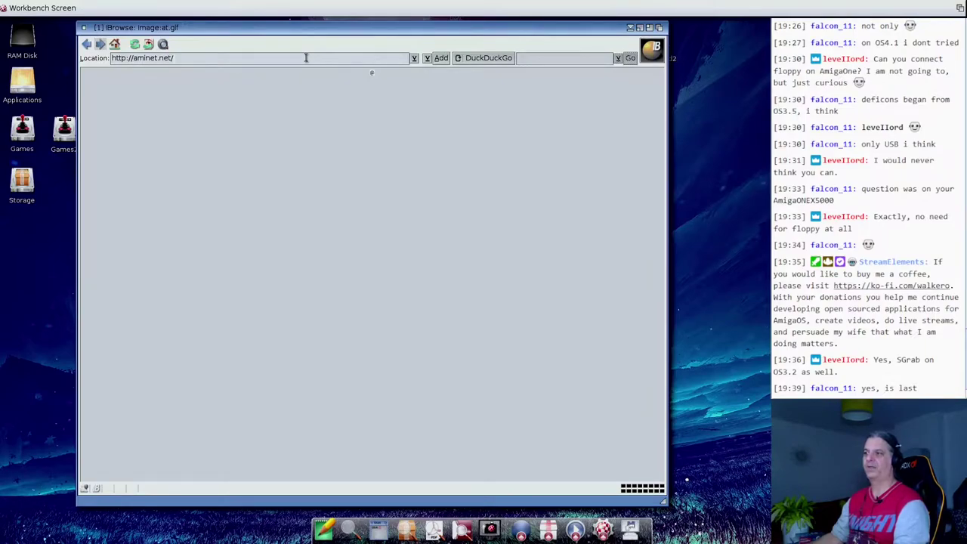
{"action": "key", "text": "Return"}
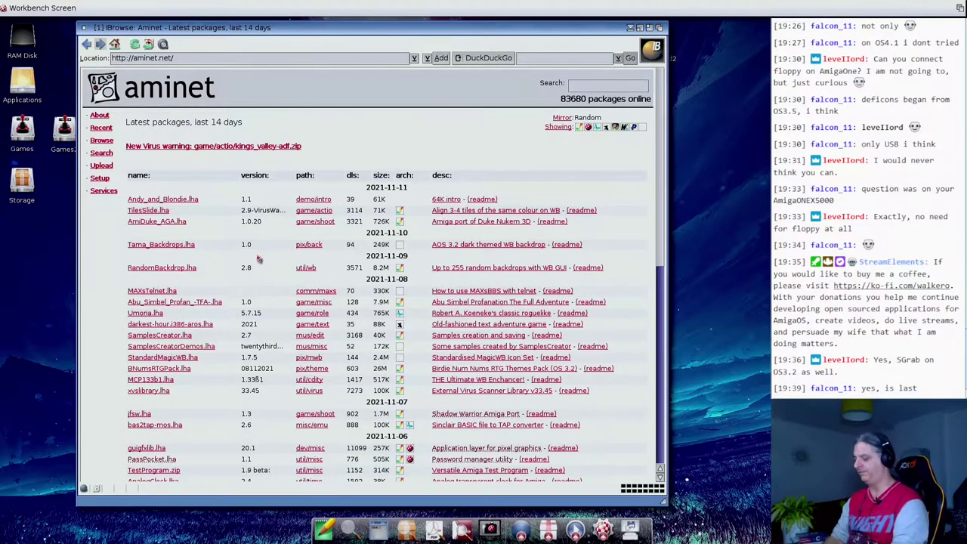
Step: Search the Aminet packages for "programming c libcurl"
{"action": "left_click", "coordinate": [570, 86]}
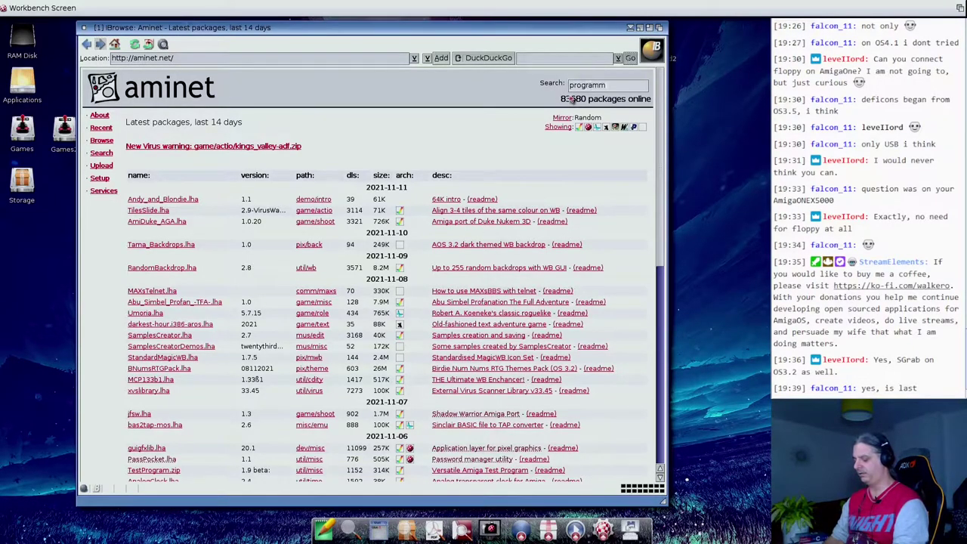
{"action": "type", "text": "programming c"}
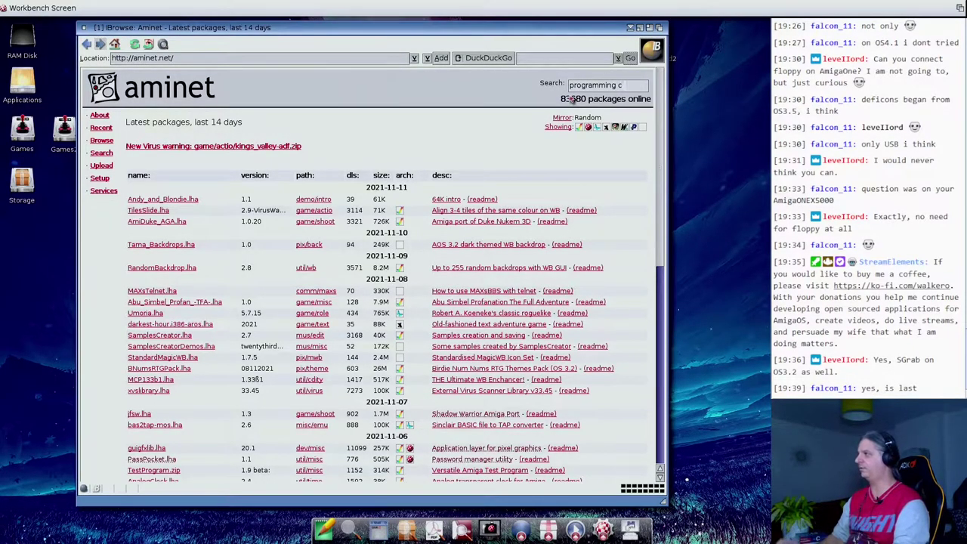
{"action": "type", "text": " libcurl"}
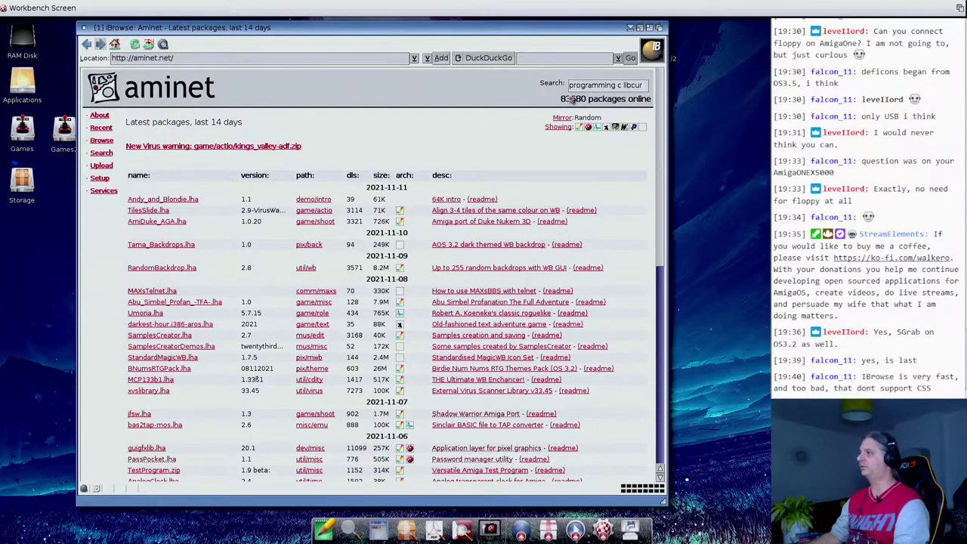
{"action": "key", "text": "Return"}
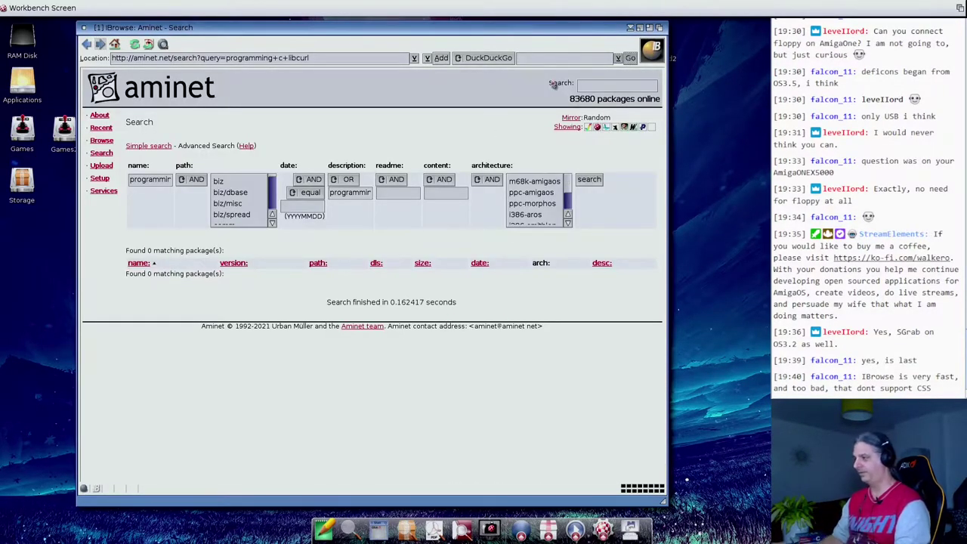
Step: Search the web with DuckDuckGo for "programming c libcurl" from the browser's own search field
{"action": "left_click", "coordinate": [557, 59]}
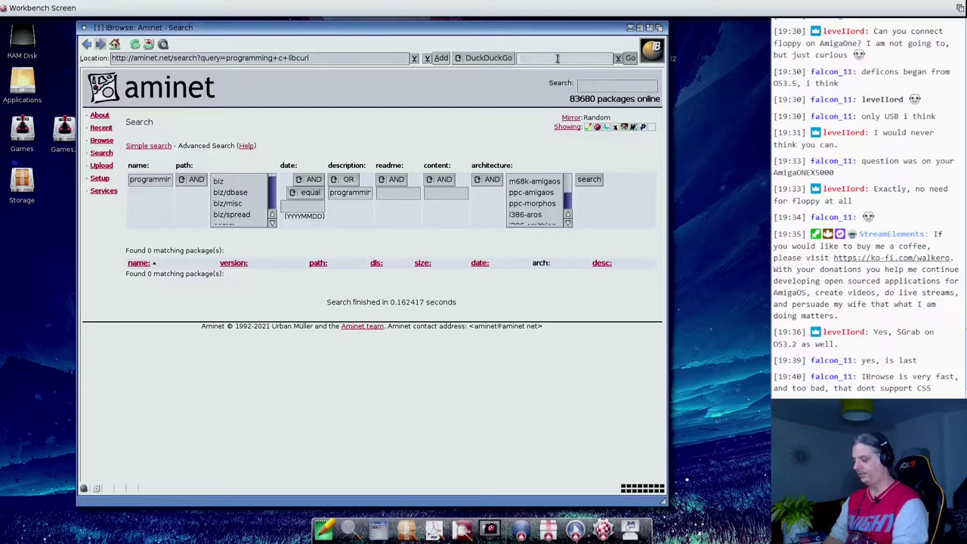
{"action": "type", "text": "p"}
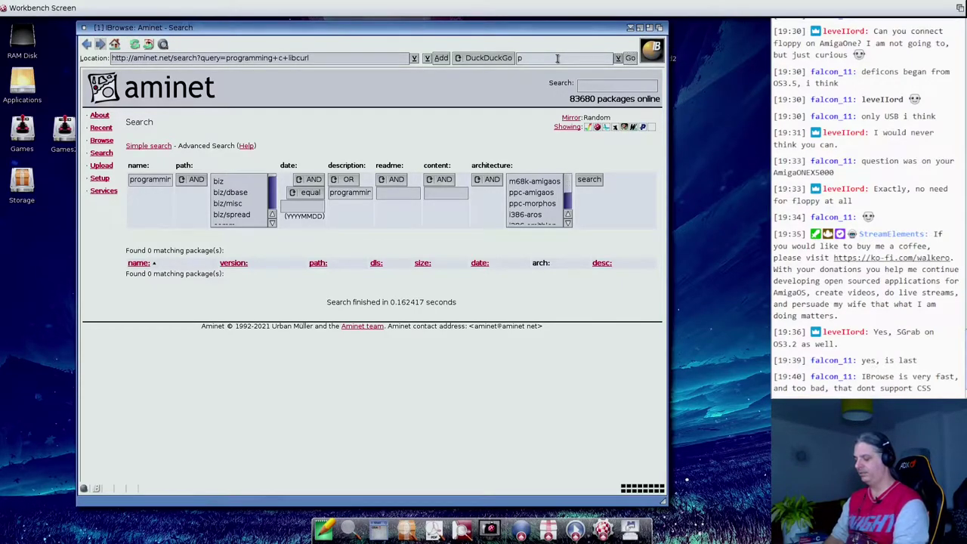
{"action": "type", "text": "rogramming"}
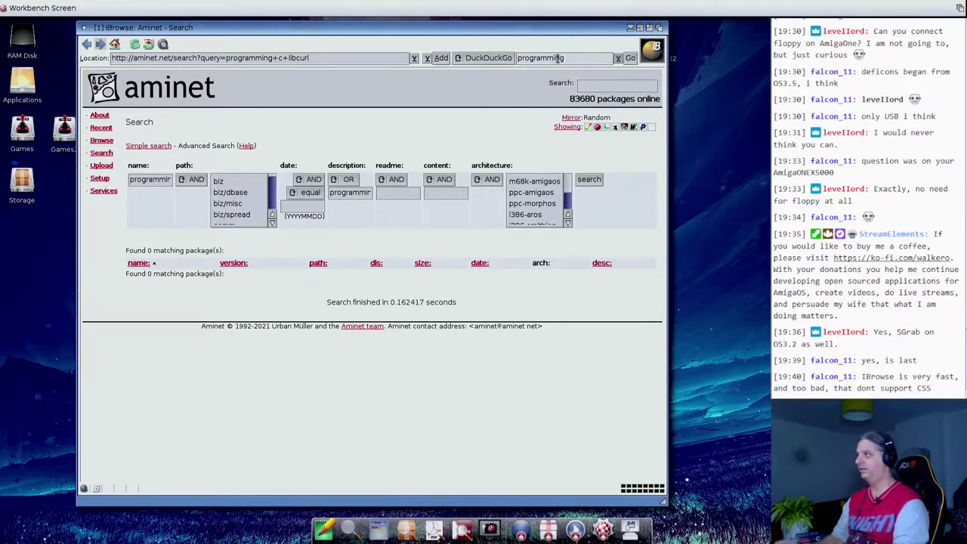
{"action": "type", "text": " c libcu"}
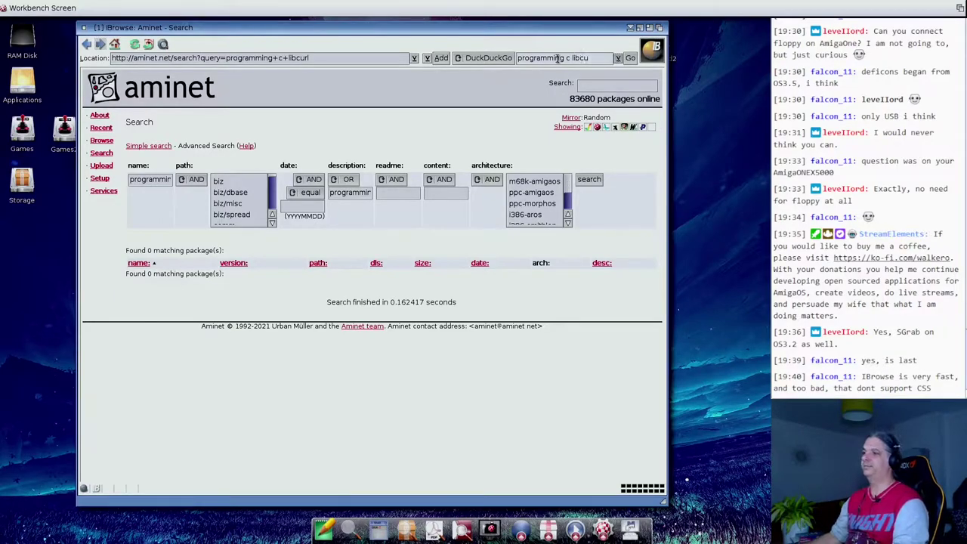
{"action": "type", "text": "rl"}
{"action": "key", "text": "Return"}
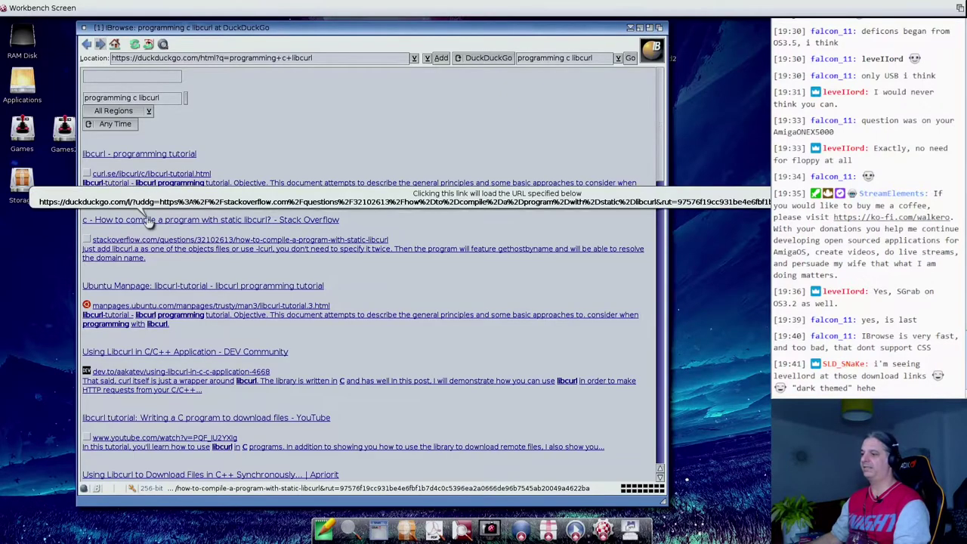
Step: Open the Stack Overflow result on compiling a program with static libcurl and read through the question
{"action": "left_click", "coordinate": [149, 219]}
{"action": "scroll", "coordinate": [466, 294], "scroll_direction": "down", "scroll_amount": 15}
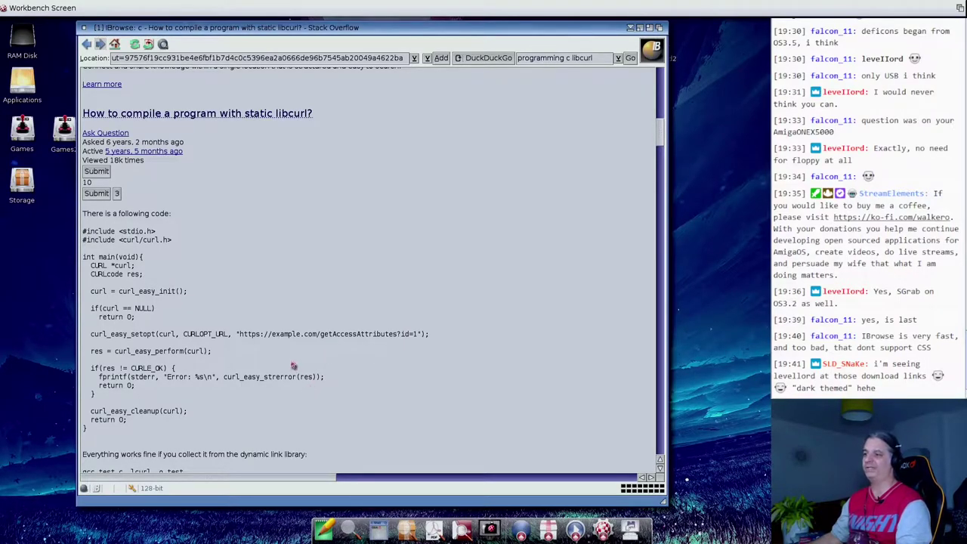
{"action": "scroll", "coordinate": [277, 353], "scroll_direction": "down", "scroll_amount": 10}
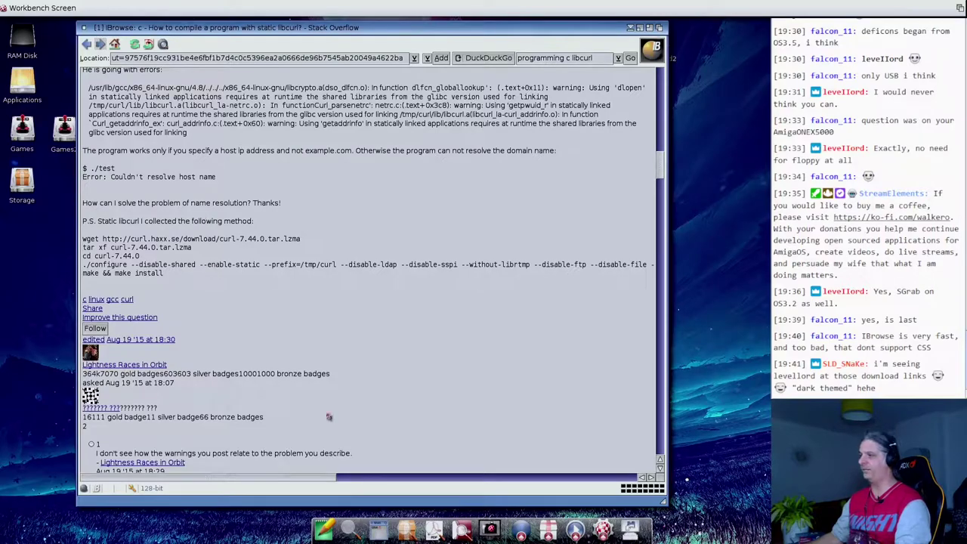
Step: Launch the NetSurf browser, placing its window fully in view, and reload its welcome page
{"action": "left_click", "coordinate": [522, 532]}
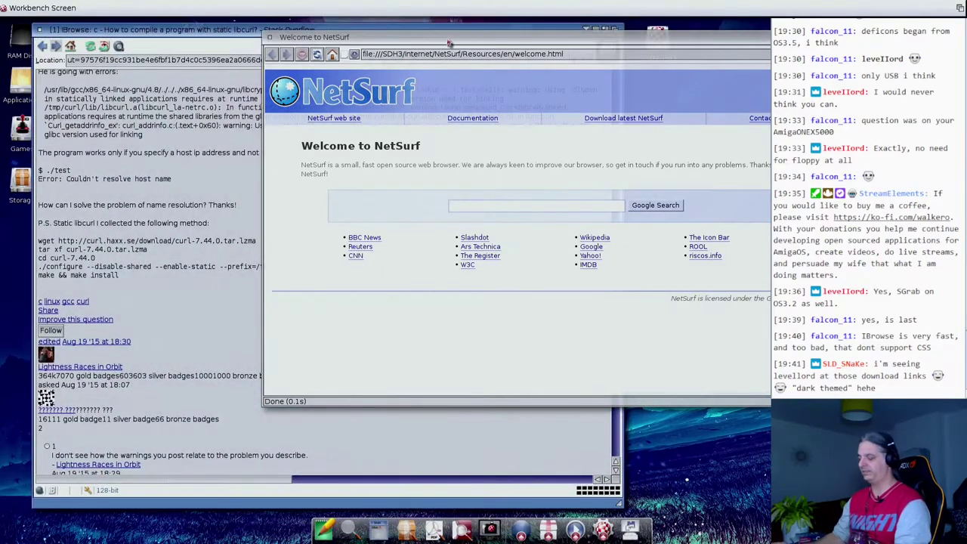
{"action": "left_click_drag", "start_coordinate": [449, 37], "coordinate": [345, 88]}
{"action": "left_click", "coordinate": [497, 102]}
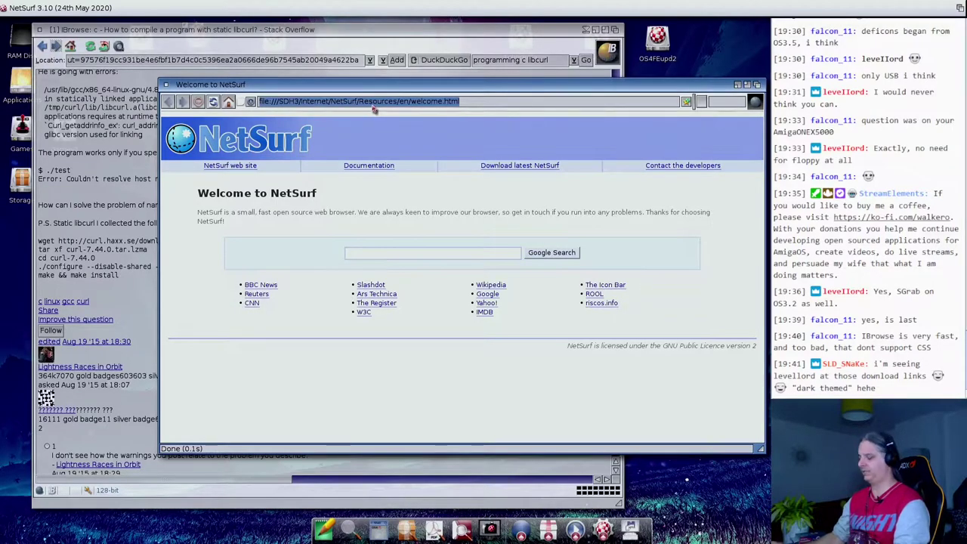
{"action": "key", "text": "Return"}
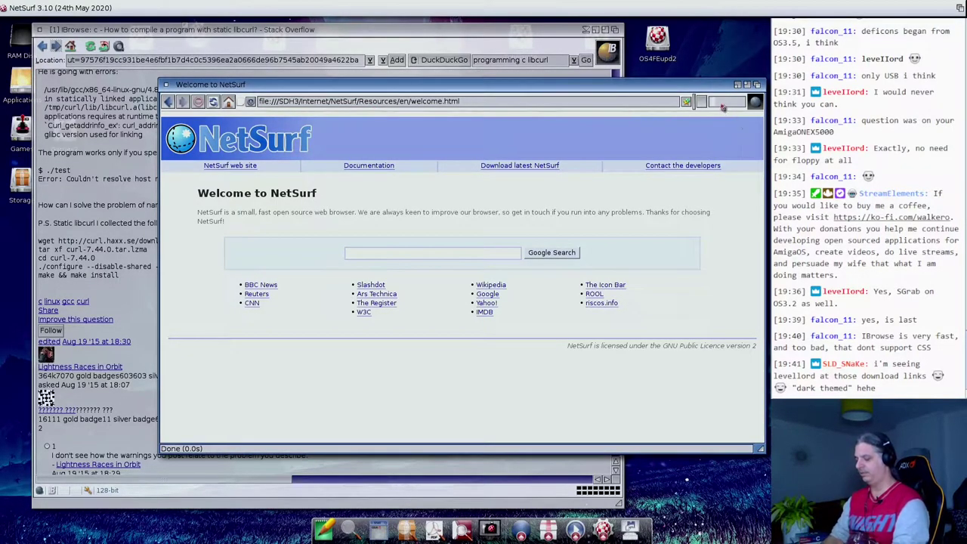
Step: Search the web for "programming c lib" from NetSurf's own search field
{"action": "left_click", "coordinate": [722, 102]}
{"action": "type", "text": "gremmi"}
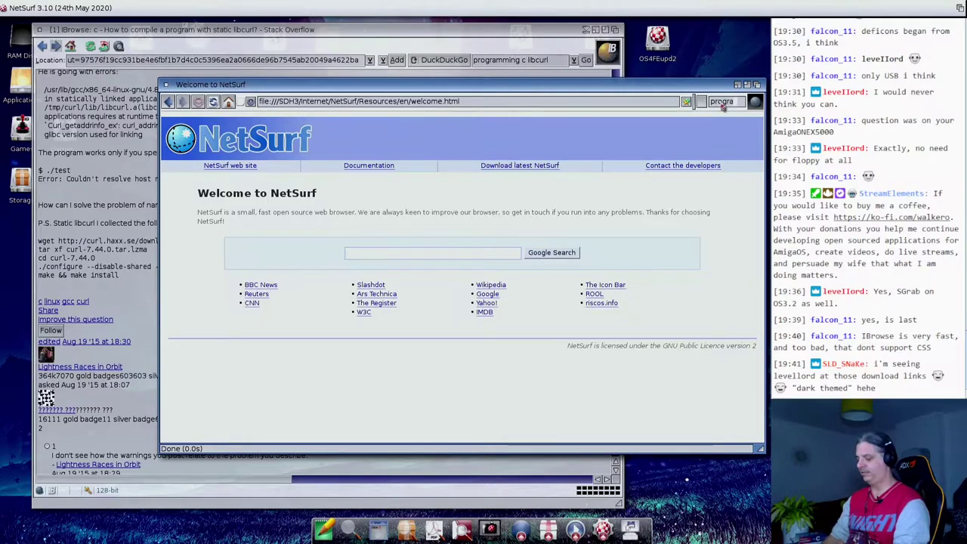
{"action": "type", "text": "ng"}
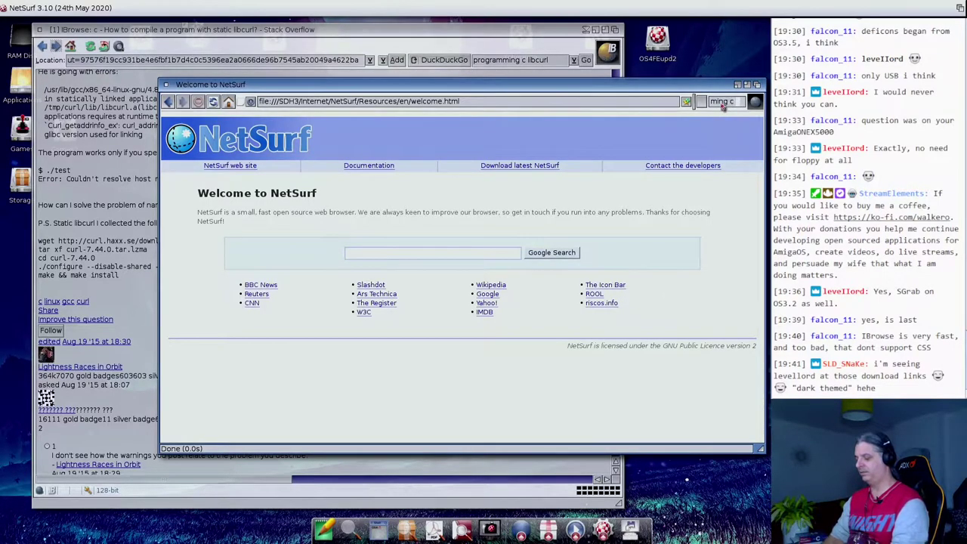
{"action": "type", "text": " c lib"}
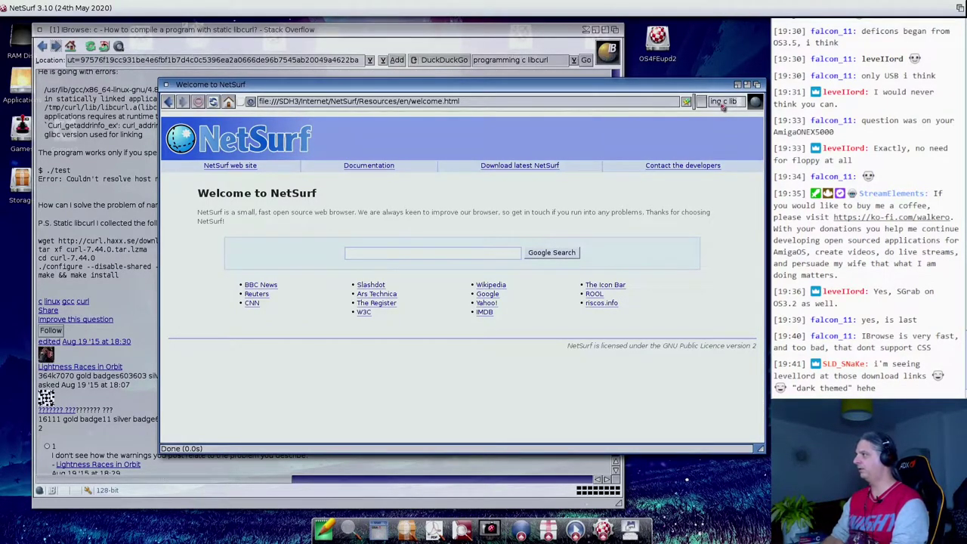
{"action": "key", "text": "Return"}
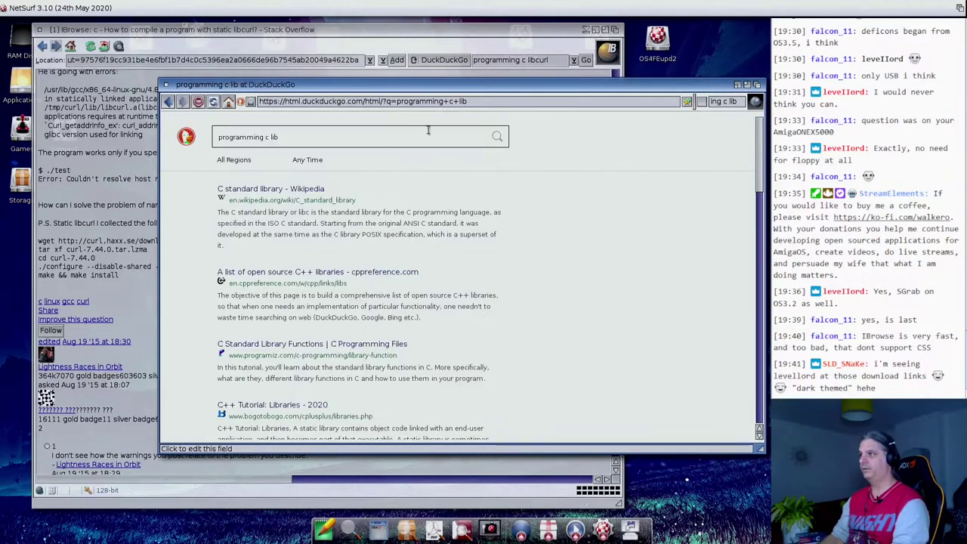
Step: Extend the DuckDuckGo query to "programming c libcurl", run it again and look over the results
{"action": "left_click", "coordinate": [327, 132]}
{"action": "type", "text": "curl"}
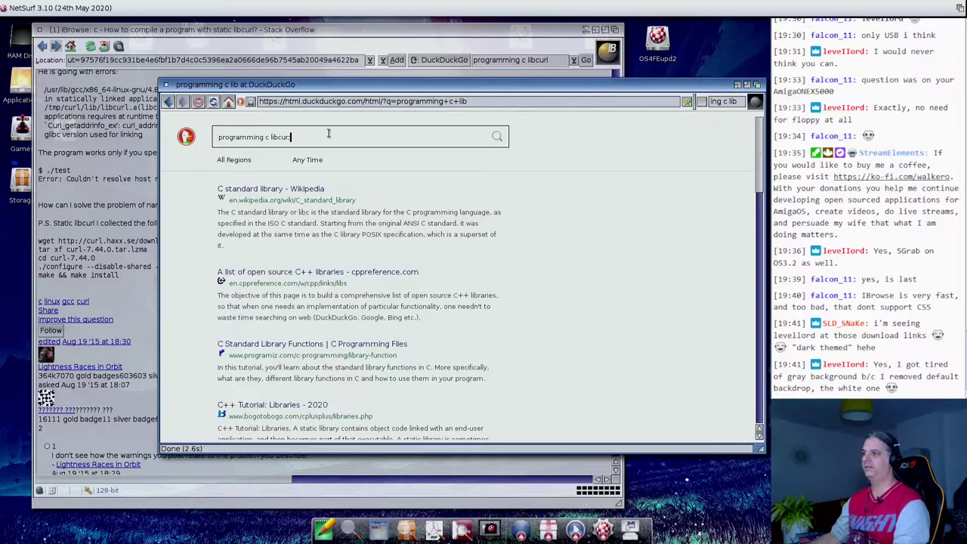
{"action": "key", "text": "Return"}
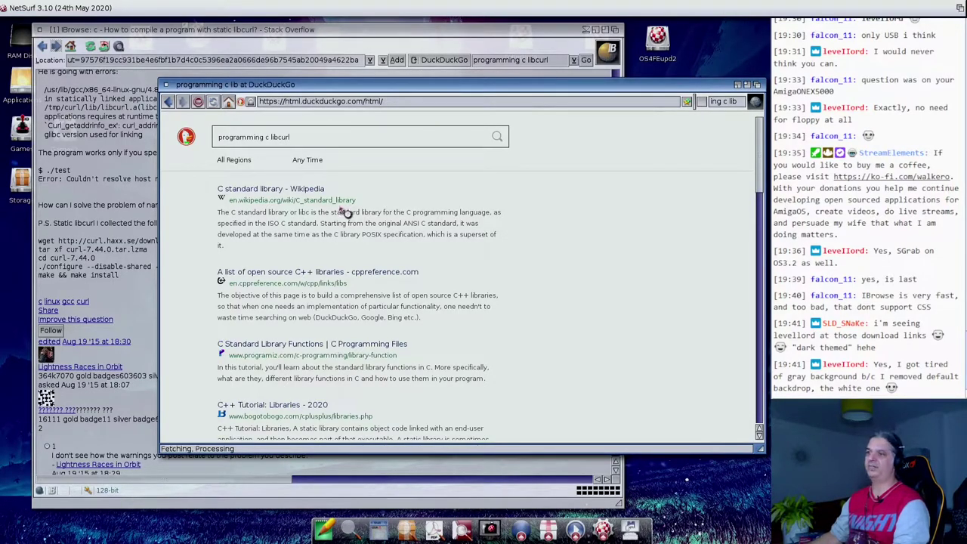
{"action": "scroll", "coordinate": [383, 219], "scroll_direction": "down", "scroll_amount": 2}
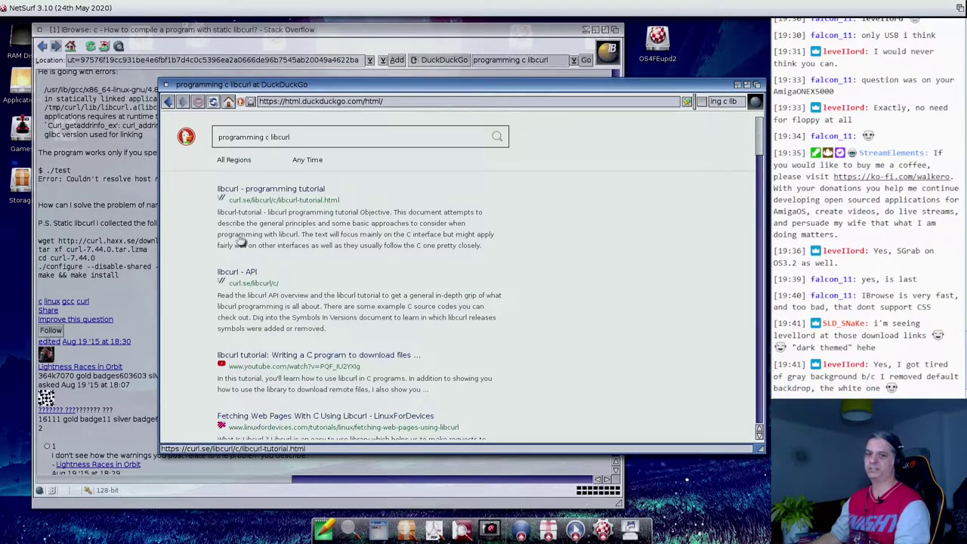
{"action": "scroll", "coordinate": [321, 233], "scroll_direction": "down", "scroll_amount": 1}
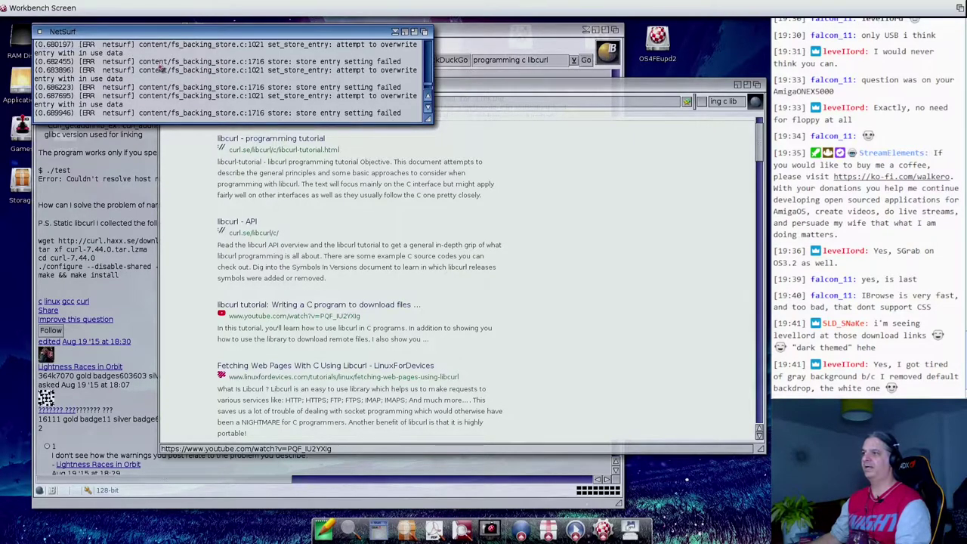
Step: Iconify NetSurf's error log window, open the "libcurl - API" result and skim the page
{"action": "left_click", "coordinate": [404, 32]}
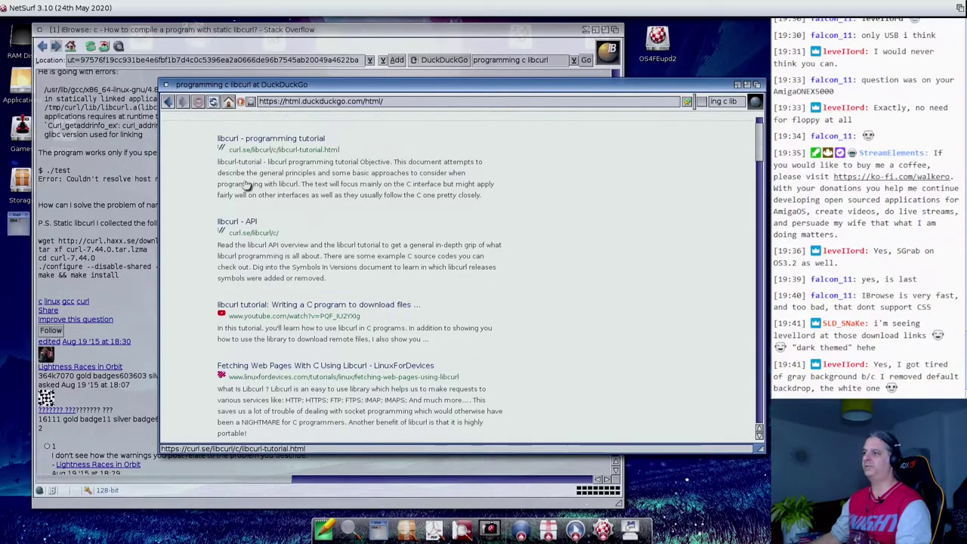
{"action": "left_click", "coordinate": [249, 222]}
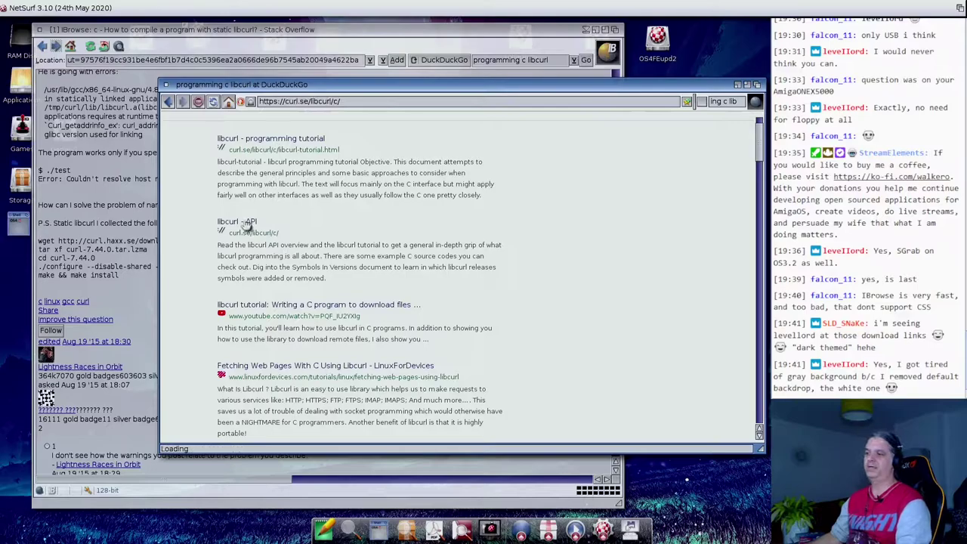
{"action": "scroll", "coordinate": [297, 221], "scroll_direction": "down", "scroll_amount": 10}
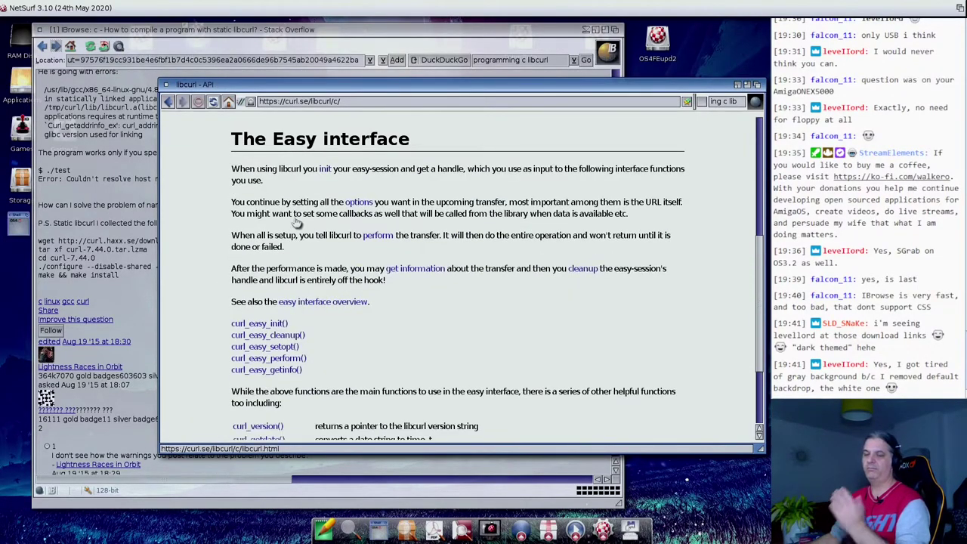
{"action": "scroll", "coordinate": [298, 223], "scroll_direction": "up", "scroll_amount": 5}
{"action": "scroll", "coordinate": [297, 222], "scroll_direction": "up", "scroll_amount": 5}
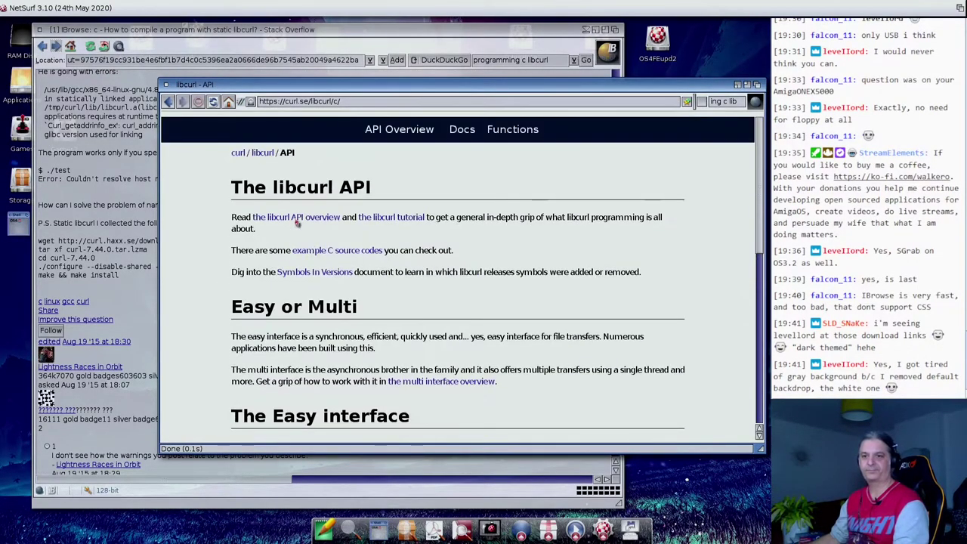
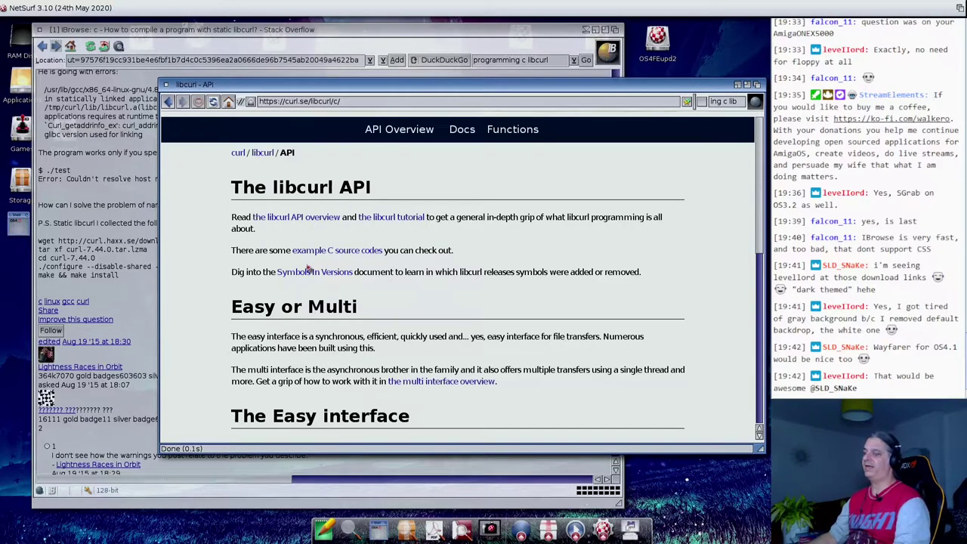
Step: Reposition the NetSurf window, load amigans.net and look through its front page news and forum topics
{"action": "left_click_drag", "start_coordinate": [262, 87], "coordinate": [232, 90]}
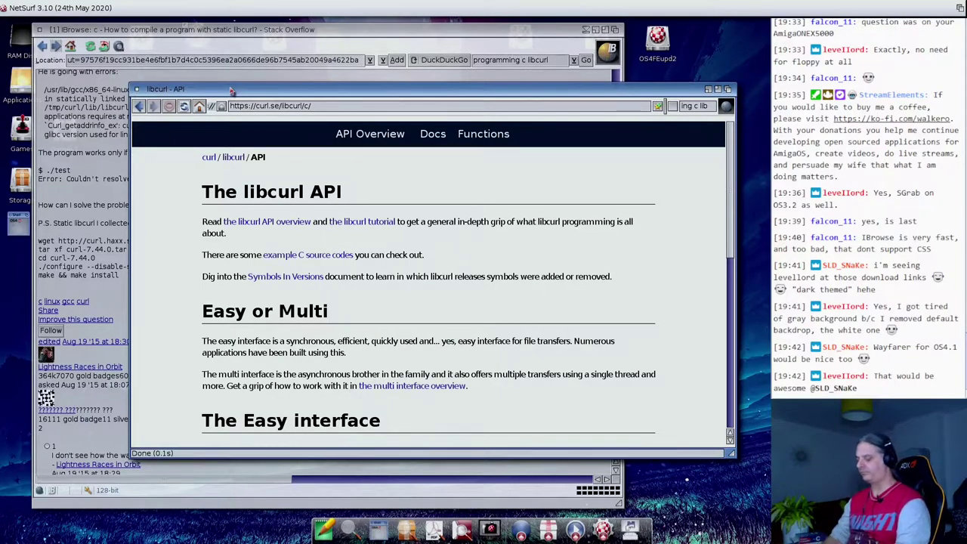
{"action": "left_click", "coordinate": [338, 109]}
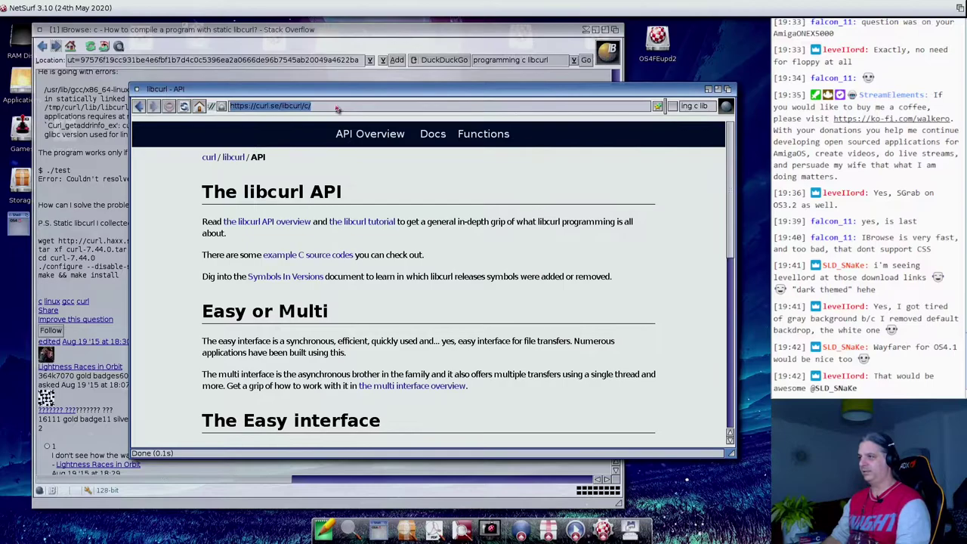
{"action": "type", "text": "am"}
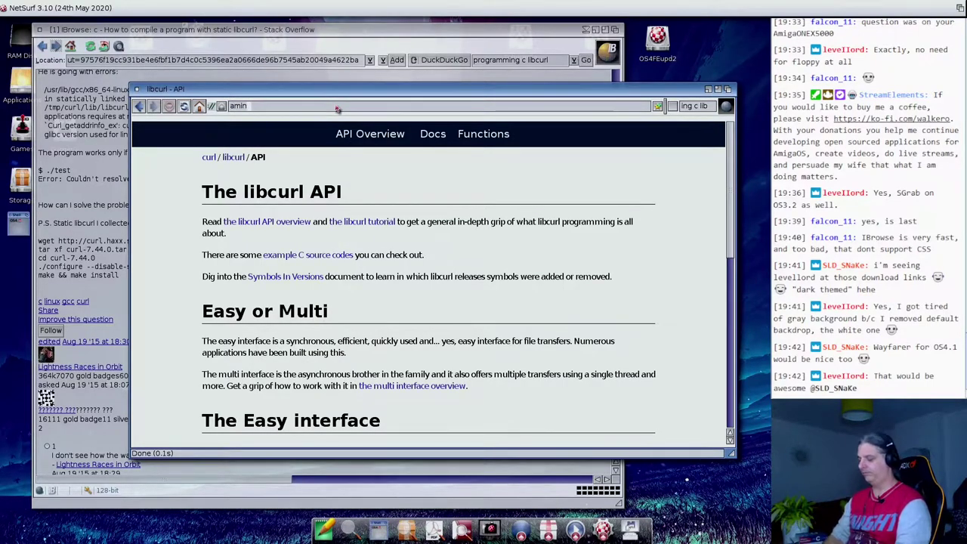
{"action": "type", "text": "igans"}
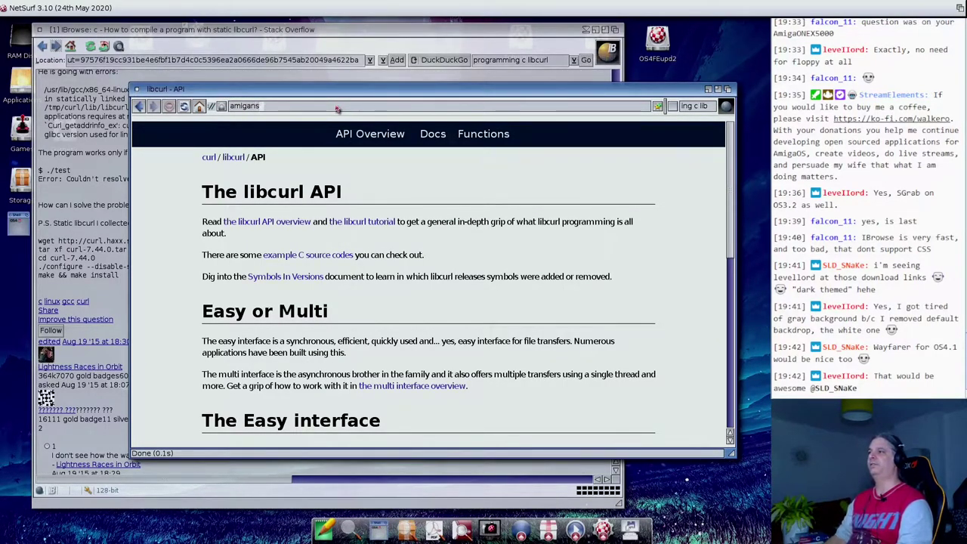
{"action": "type", "text": ".net"}
{"action": "key", "text": "Return"}
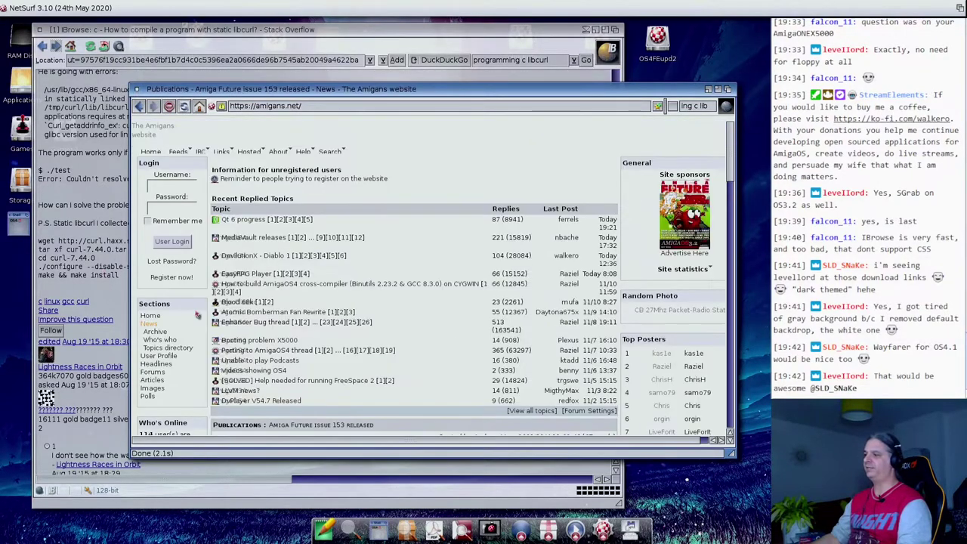
{"action": "scroll", "coordinate": [393, 305], "scroll_direction": "down", "scroll_amount": 2}
{"action": "scroll", "coordinate": [393, 305], "scroll_direction": "down", "scroll_amount": 10}
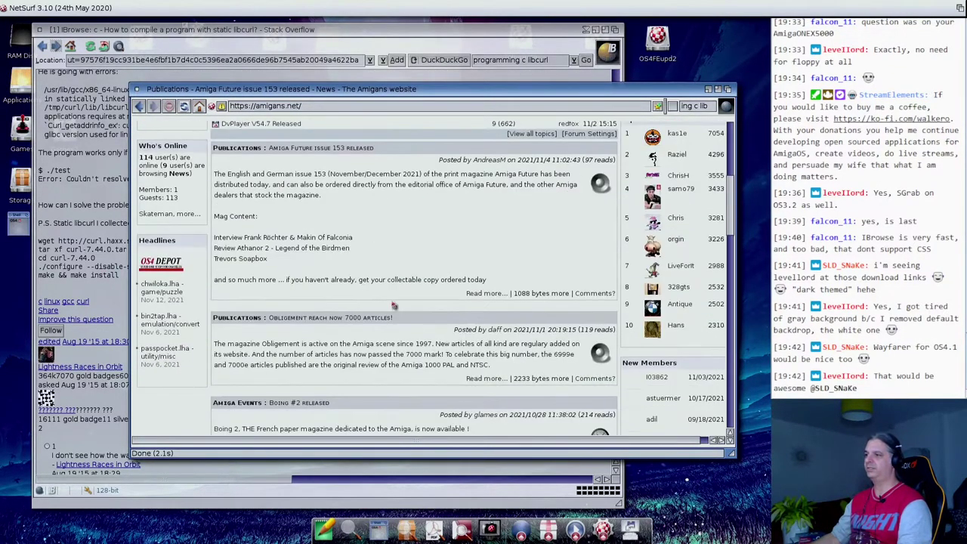
{"action": "scroll", "coordinate": [393, 305], "scroll_direction": "up", "scroll_amount": 12}
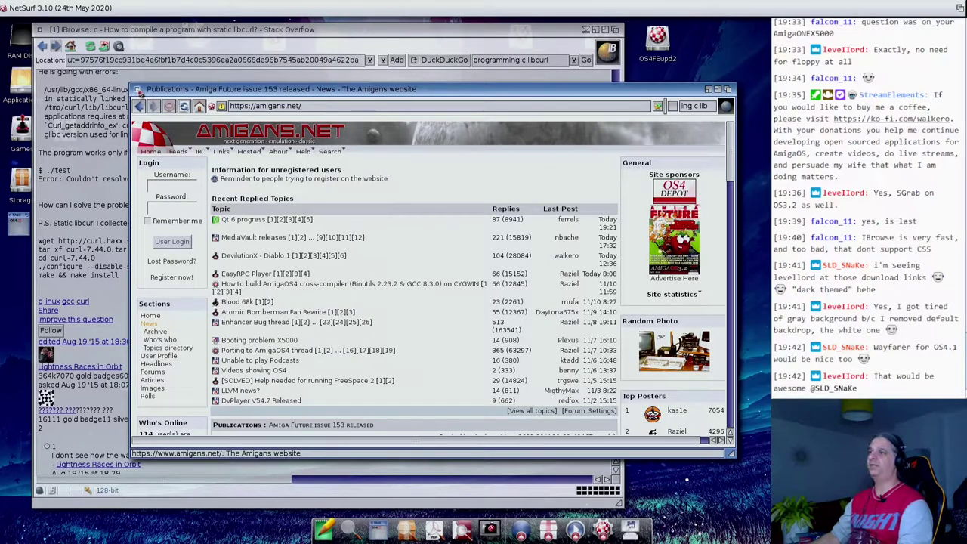
Step: Close the NetSurf browser and its log window, and reposition the IBrowse window on the Workbench
{"action": "left_click", "coordinate": [138, 90]}
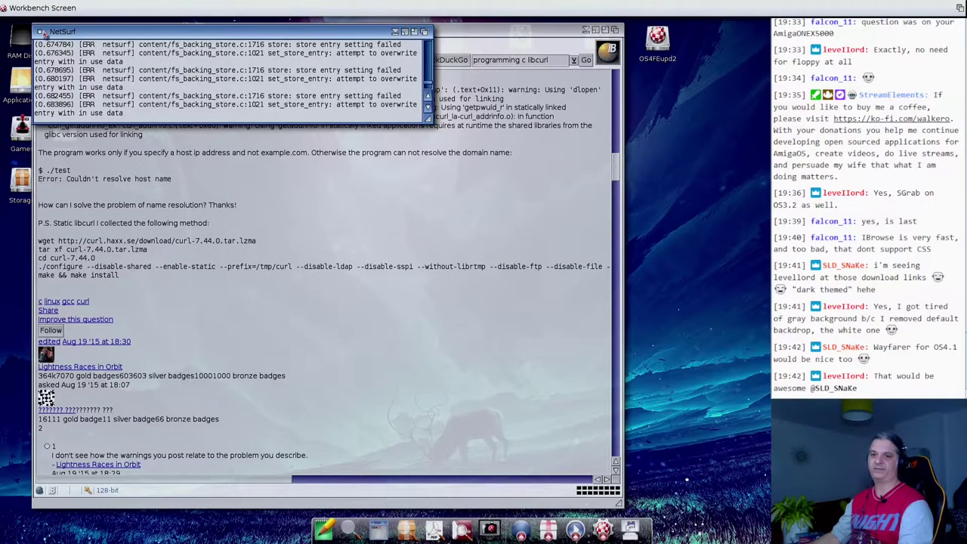
{"action": "left_click", "coordinate": [40, 32]}
{"action": "left_click_drag", "start_coordinate": [71, 34], "coordinate": [144, 46]}
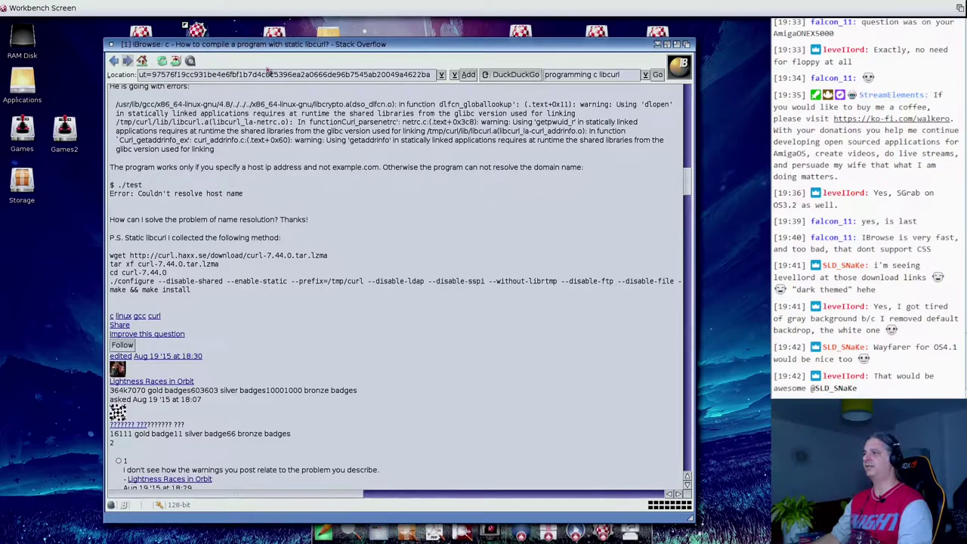
{"action": "left_click_drag", "start_coordinate": [277, 51], "coordinate": [329, 47]}
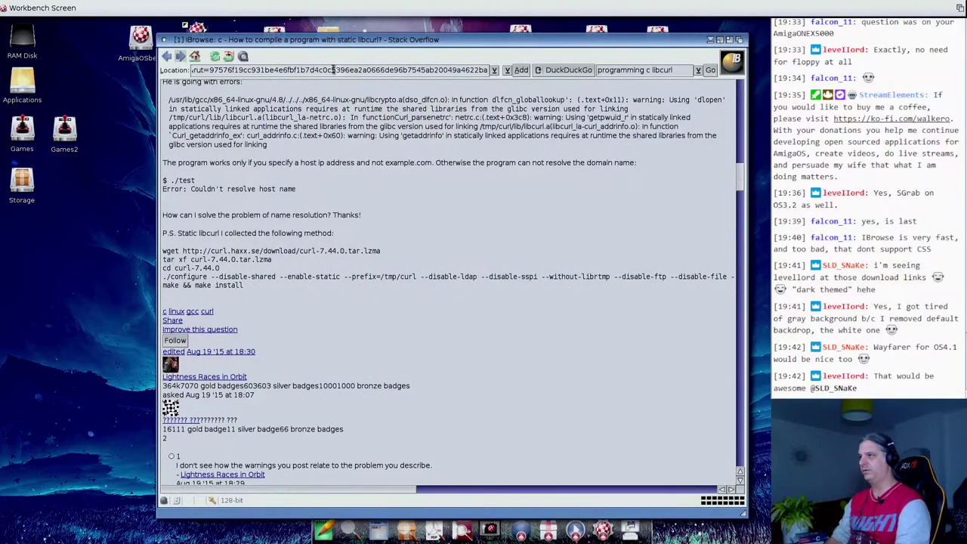
Step: Load aiostreams.amiga-projects.net in IBrowse and open its Twitch section
{"action": "left_click", "coordinate": [332, 69]}
{"action": "type", "text": "aiostreams.amiga-projects.net/"}
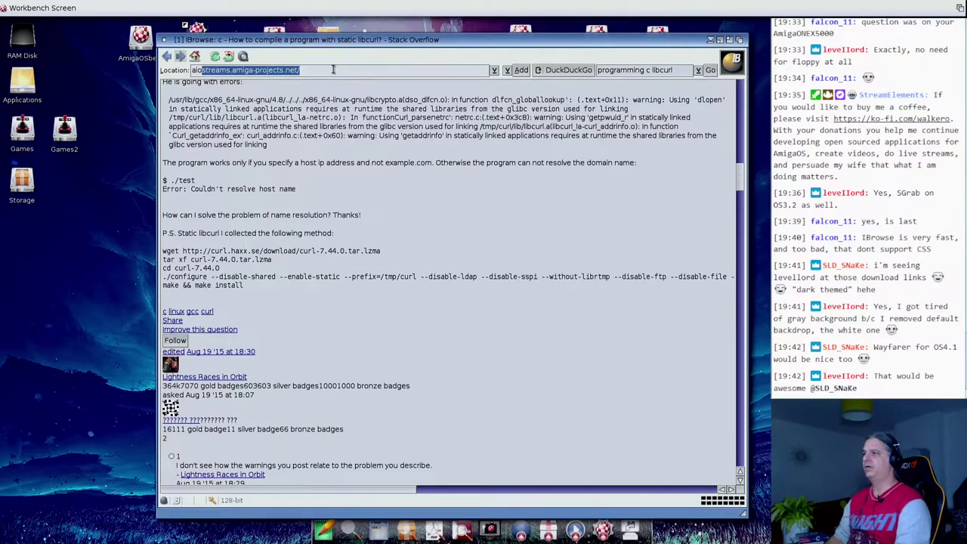
{"action": "key", "text": "Return"}
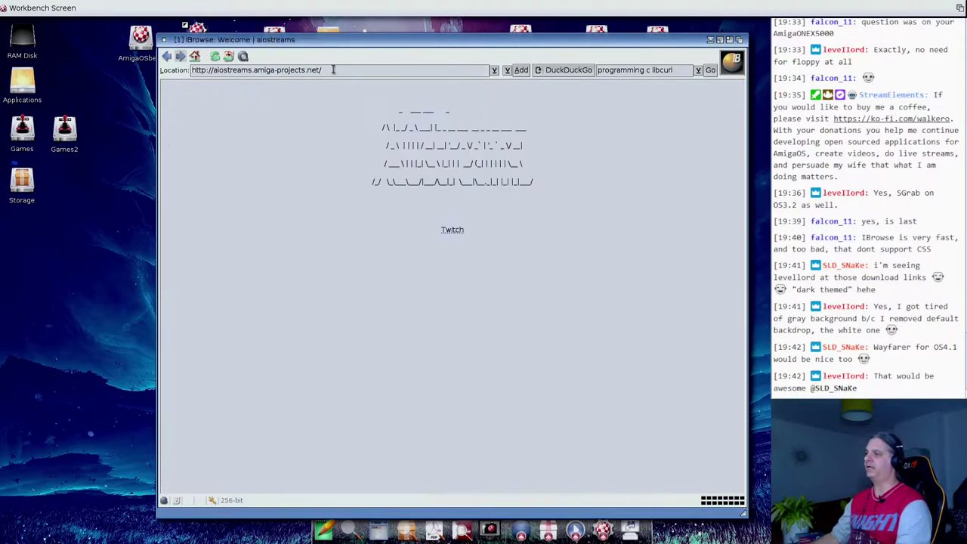
{"action": "left_click", "coordinate": [452, 230]}
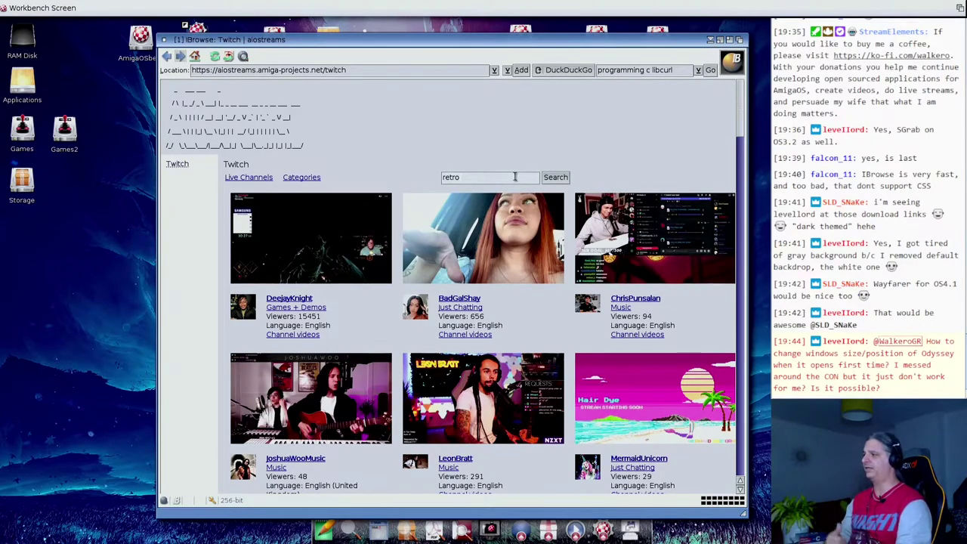
Step: Search the aiostreams Twitch section for "retro" and look through the live streams
{"action": "key", "text": "Return"}
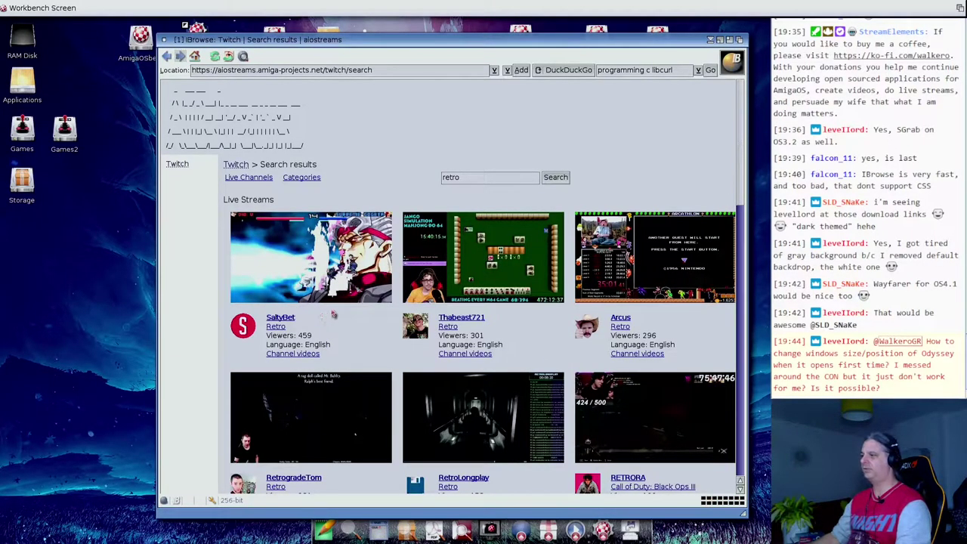
{"action": "scroll", "coordinate": [333, 315], "scroll_direction": "down", "scroll_amount": 5}
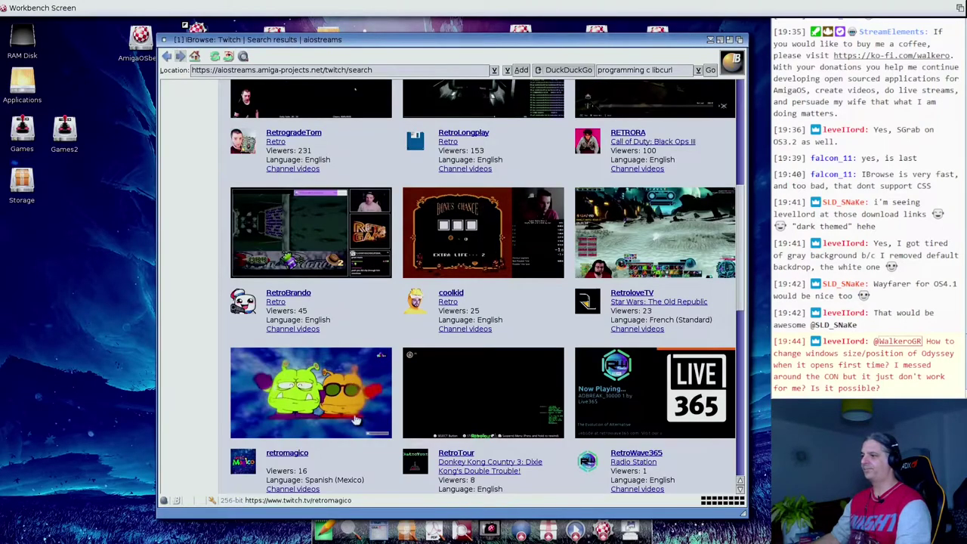
{"action": "scroll", "coordinate": [357, 420], "scroll_direction": "down", "scroll_amount": 1}
{"action": "scroll", "coordinate": [345, 412], "scroll_direction": "up", "scroll_amount": 2}
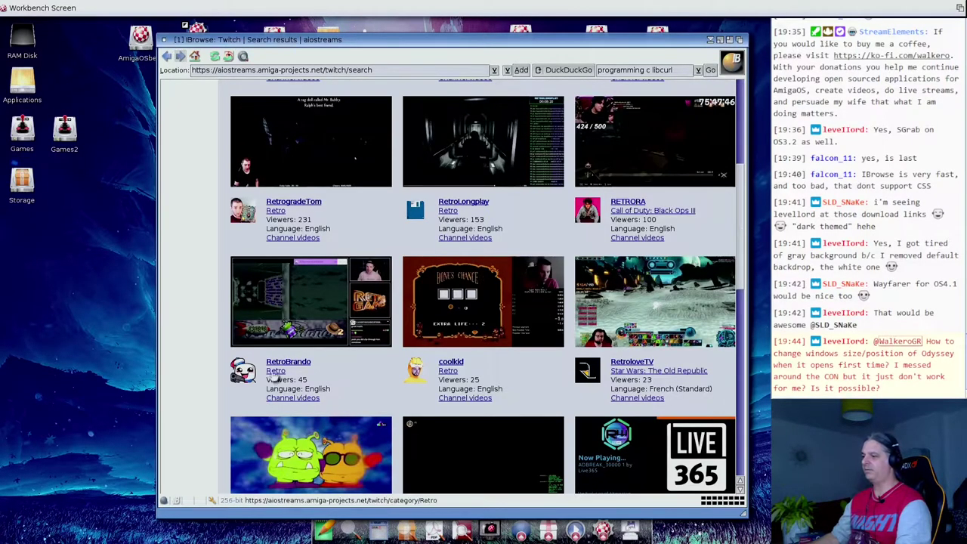
Step: Play the RetroBrando channel's live stream through the aiostreams Play Twitch command
{"action": "right_click", "coordinate": [293, 363]}
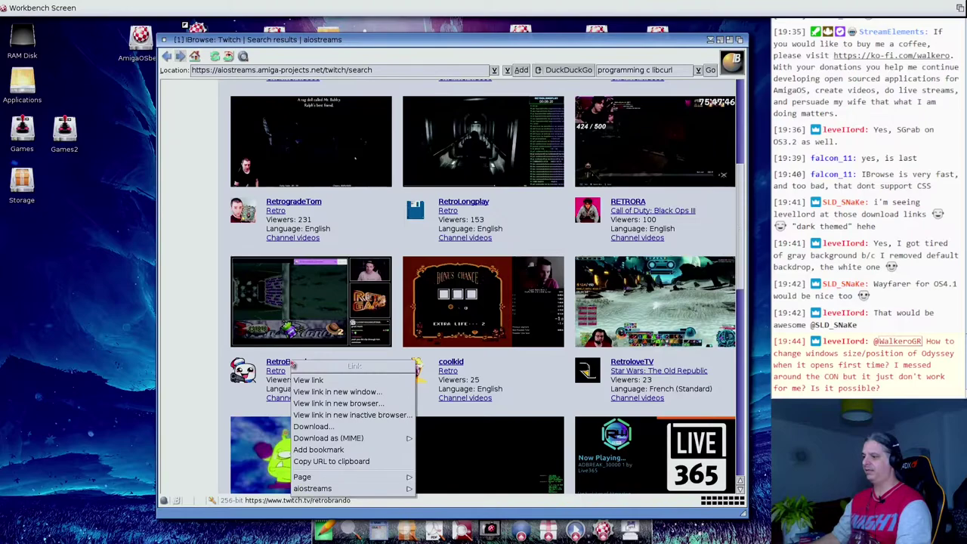
{"action": "mouse_move", "coordinate": [317, 488]}
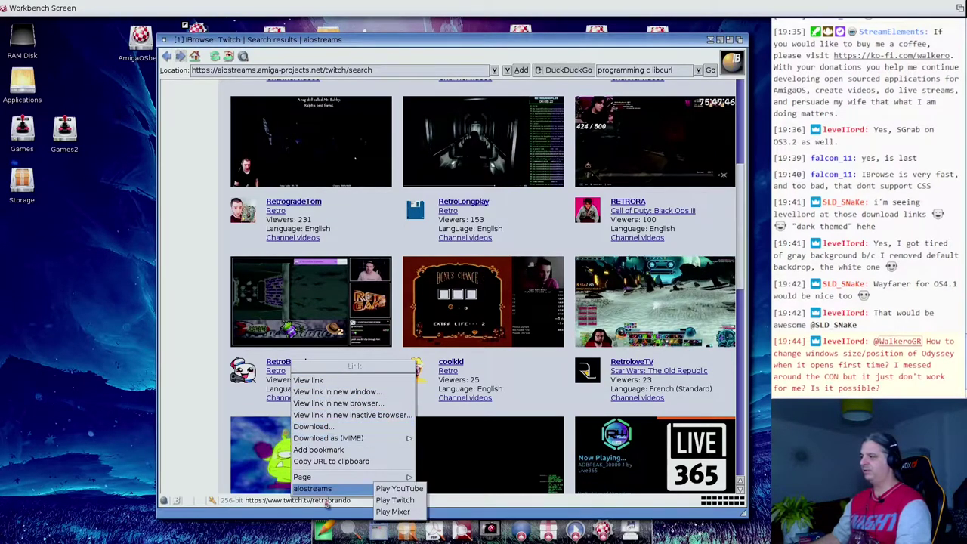
{"action": "left_click", "coordinate": [398, 500]}
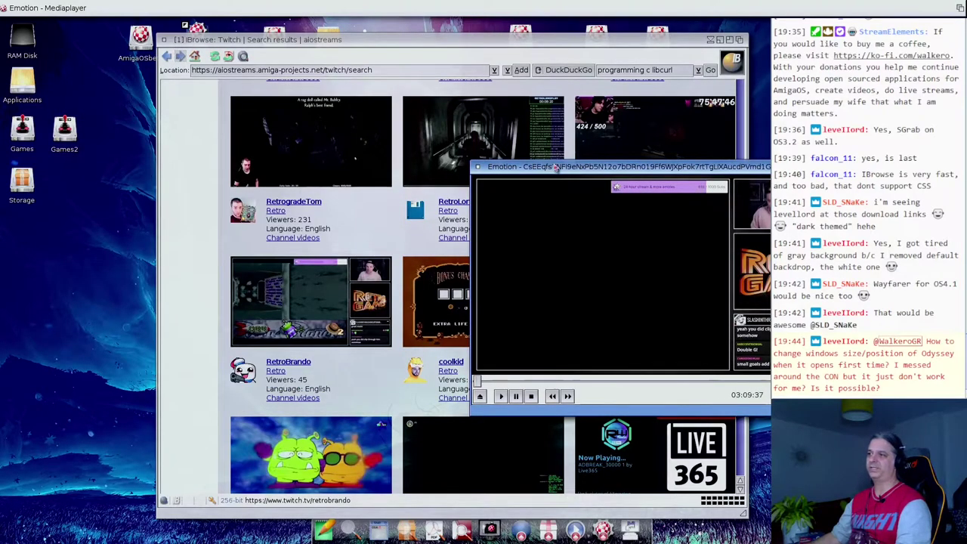
Step: Arrange the Emotion player and the IBrowse window side by side, and make the player active
{"action": "left_click_drag", "start_coordinate": [558, 174], "coordinate": [116, 55]}
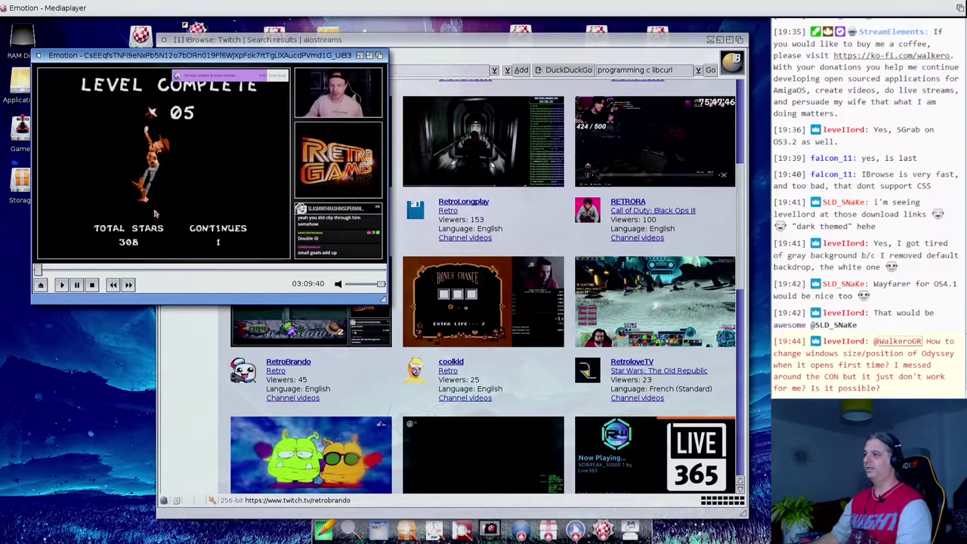
{"action": "left_click_drag", "start_coordinate": [423, 49], "coordinate": [610, 47]}
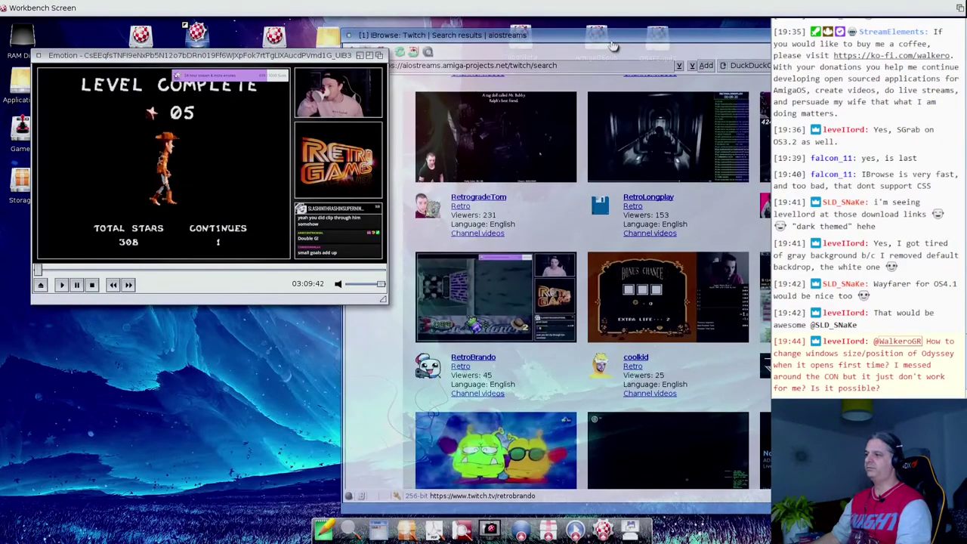
{"action": "left_click", "coordinate": [340, 281]}
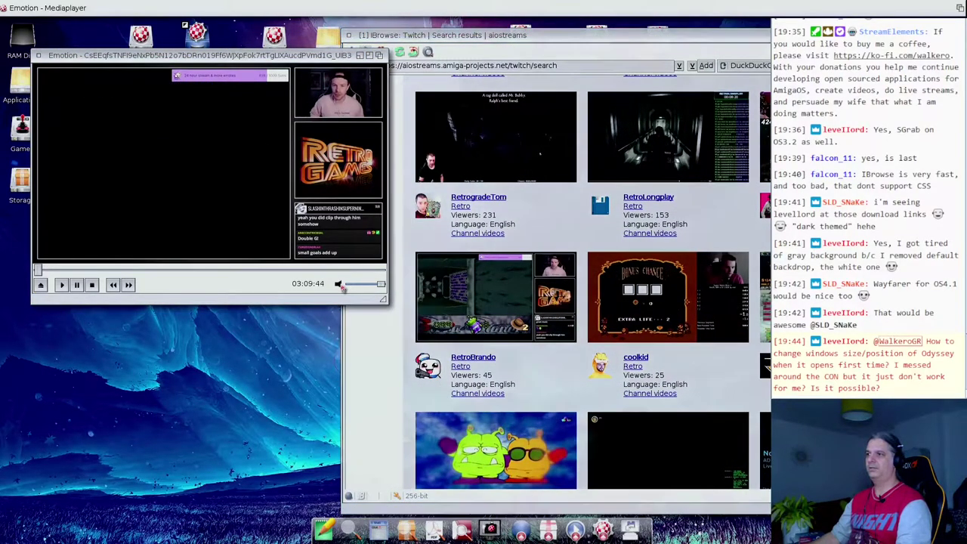
Step: Inspect the playing stream's H.264 video track in Emotion's playback options, and close the player
{"action": "right_click", "coordinate": [119, 155]}
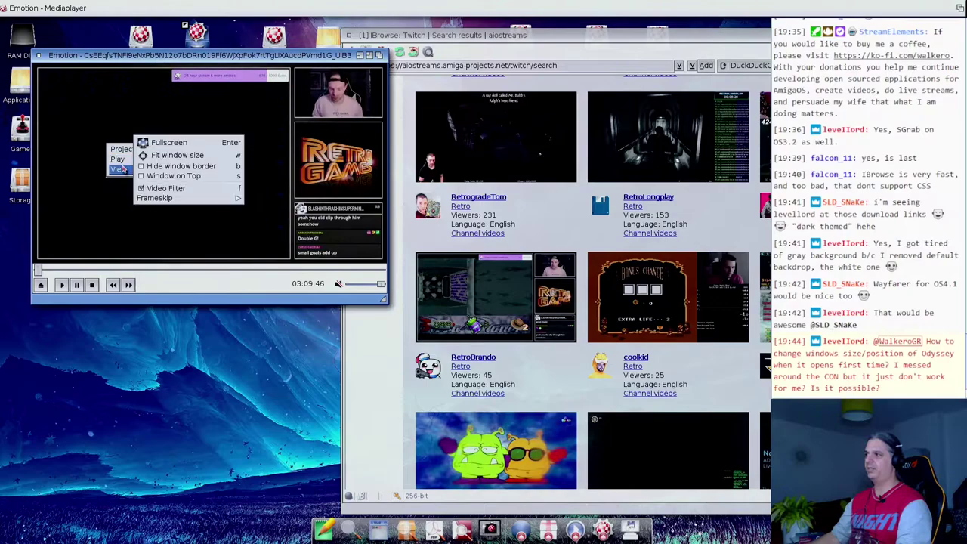
{"action": "mouse_move", "coordinate": [120, 159]}
{"action": "mouse_move", "coordinate": [155, 186]}
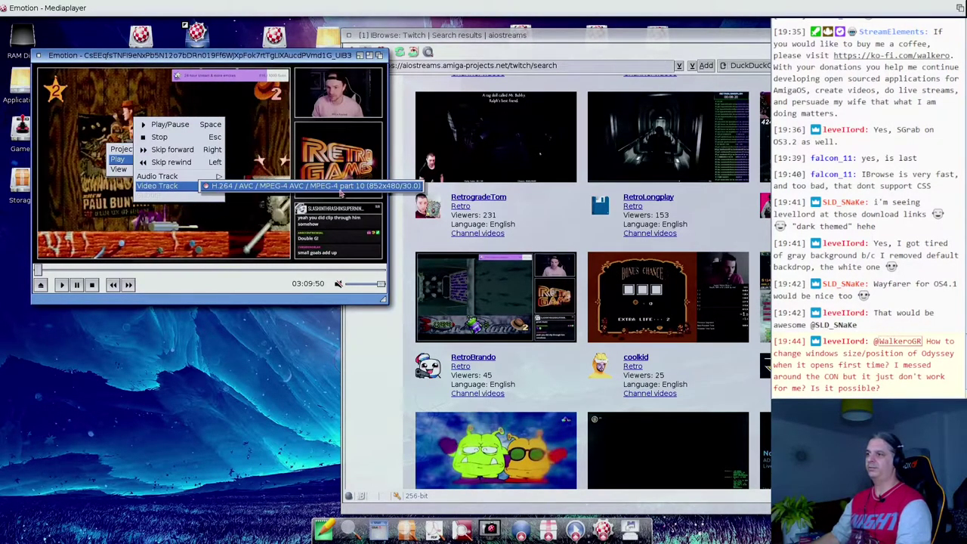
{"action": "left_click", "coordinate": [227, 186]}
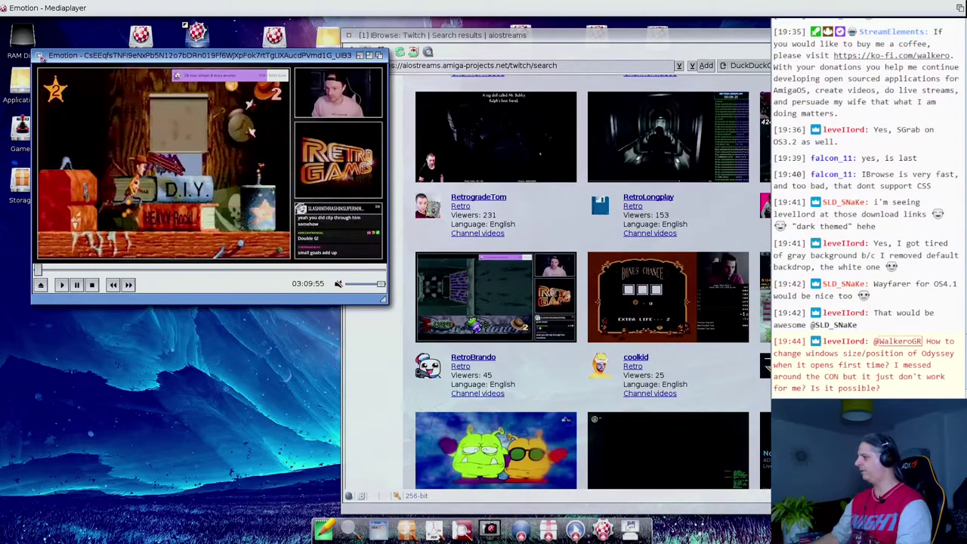
{"action": "left_click", "coordinate": [38, 55]}
Step: Search the aiostreams Twitch section for "hi7ch"
{"action": "scroll", "coordinate": [593, 282], "scroll_direction": "down", "scroll_amount": 10}
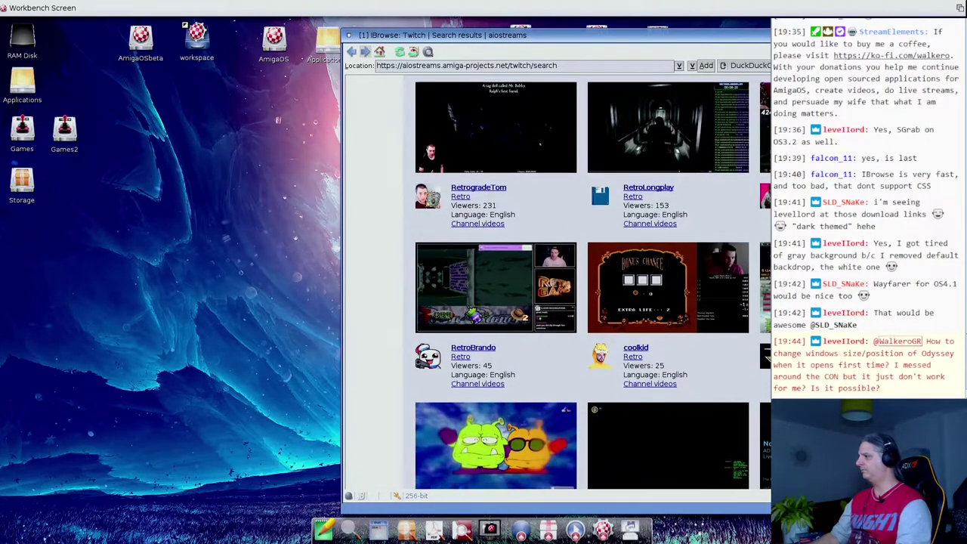
{"action": "scroll", "coordinate": [593, 281], "scroll_direction": "up", "scroll_amount": 10}
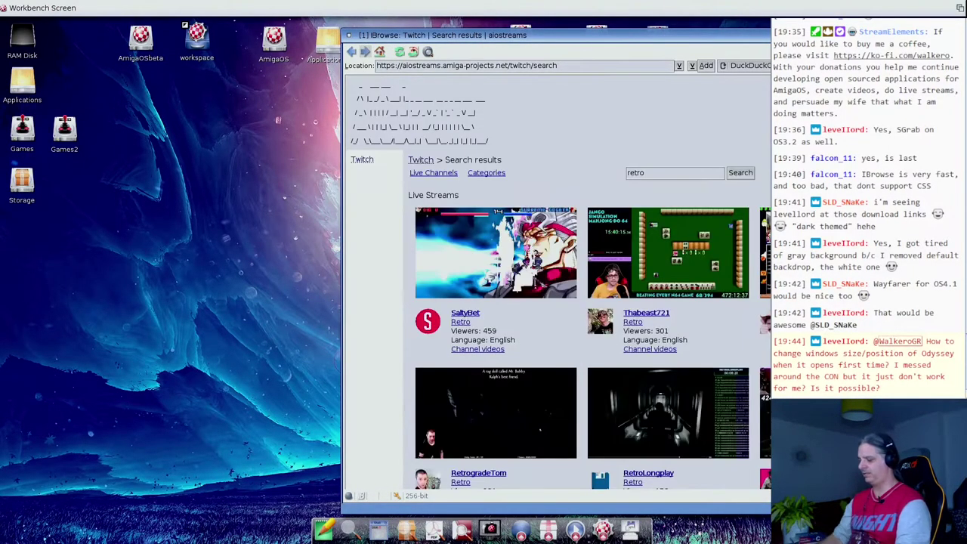
{"action": "left_click", "coordinate": [651, 173]}
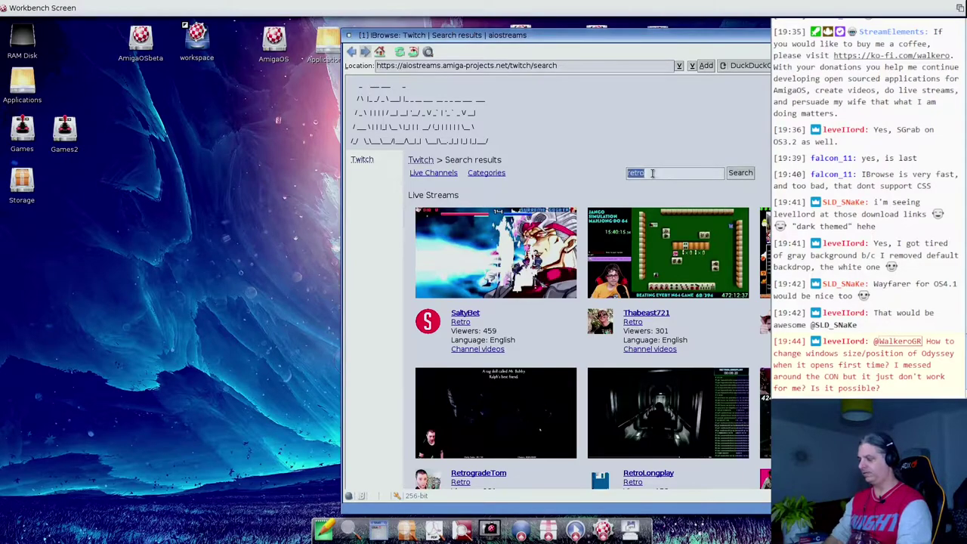
{"action": "type", "text": "hitch"}
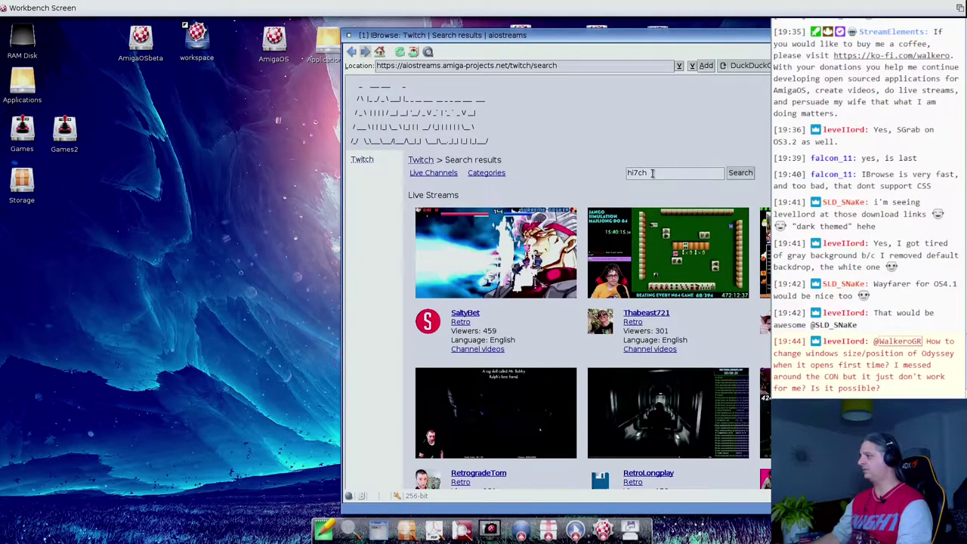
{"action": "key", "text": "Return"}
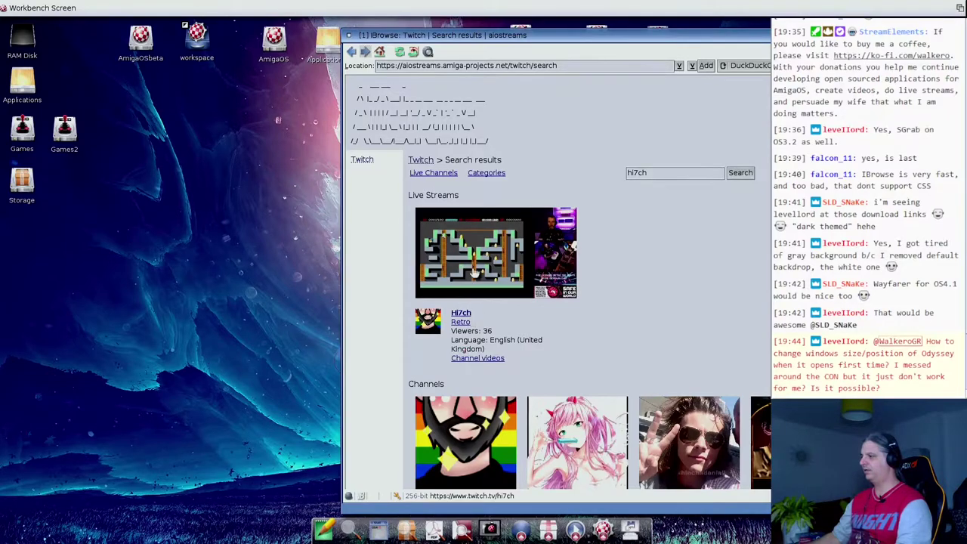
Step: Play the Hi7ch channel's live stream in Emotion through the aiostreams Play Twitch command
{"action": "right_click", "coordinate": [473, 270]}
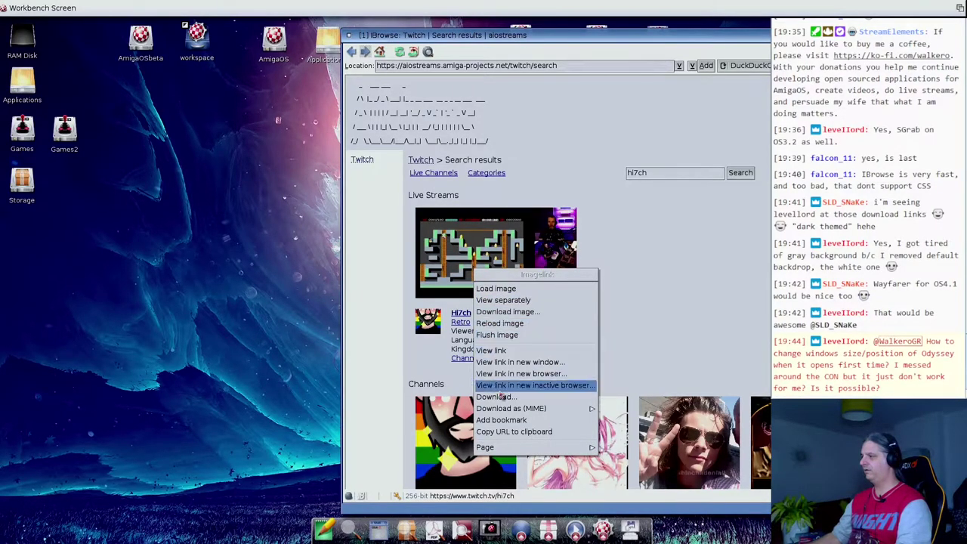
{"action": "right_click", "coordinate": [464, 315]}
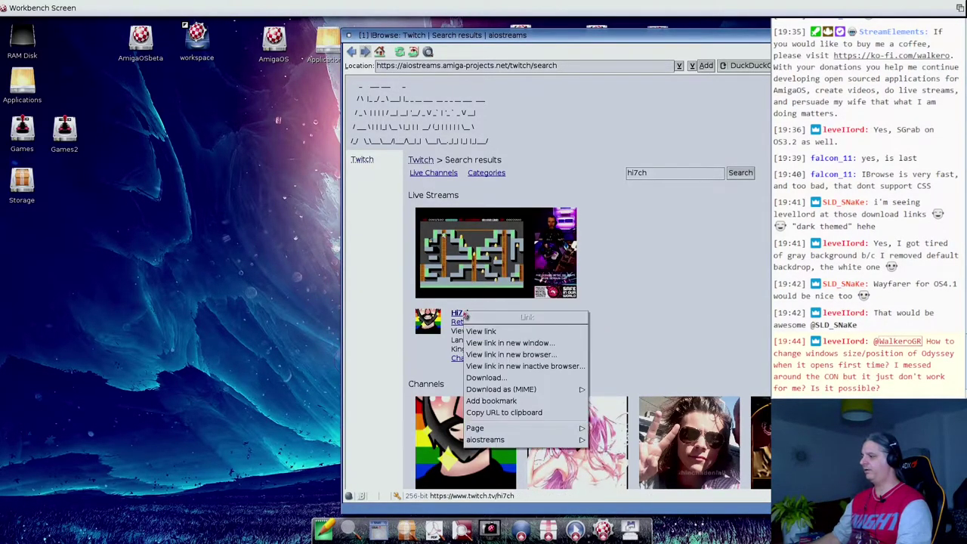
{"action": "mouse_move", "coordinate": [498, 440]}
{"action": "left_click", "coordinate": [578, 451]}
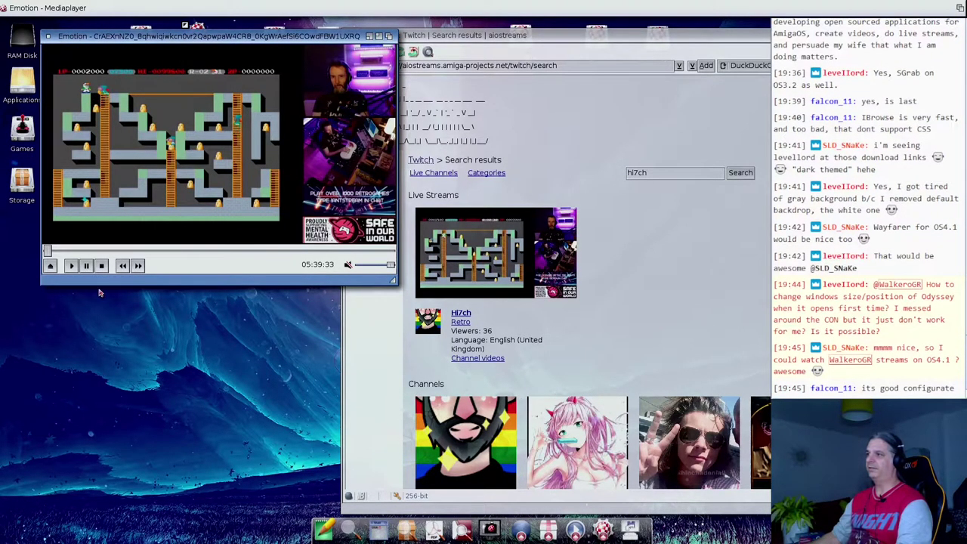
{"action": "left_click", "coordinate": [348, 266]}
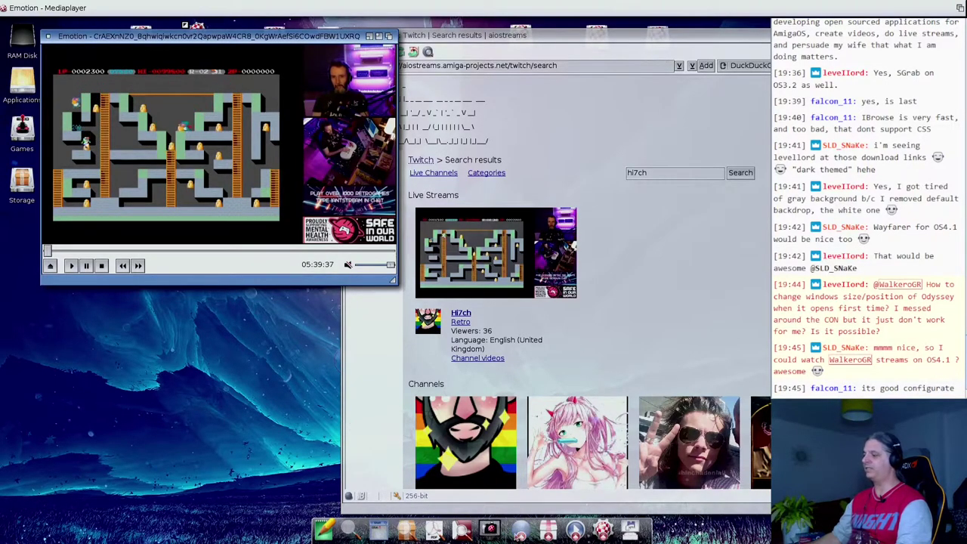
Step: Launch WookieChat and connect to the Twitch server listed in the Amiga group
{"action": "left_click", "coordinate": [520, 530]}
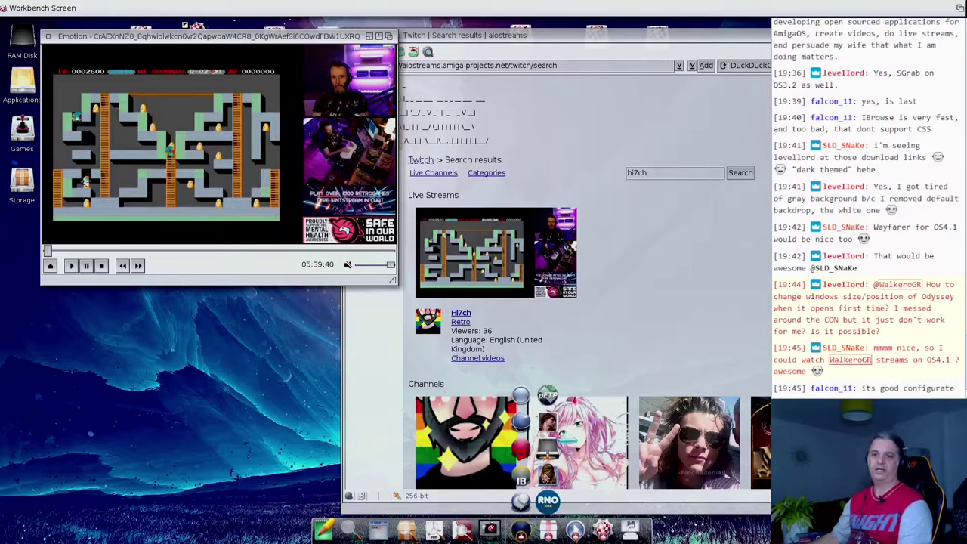
{"action": "left_click", "coordinate": [546, 475]}
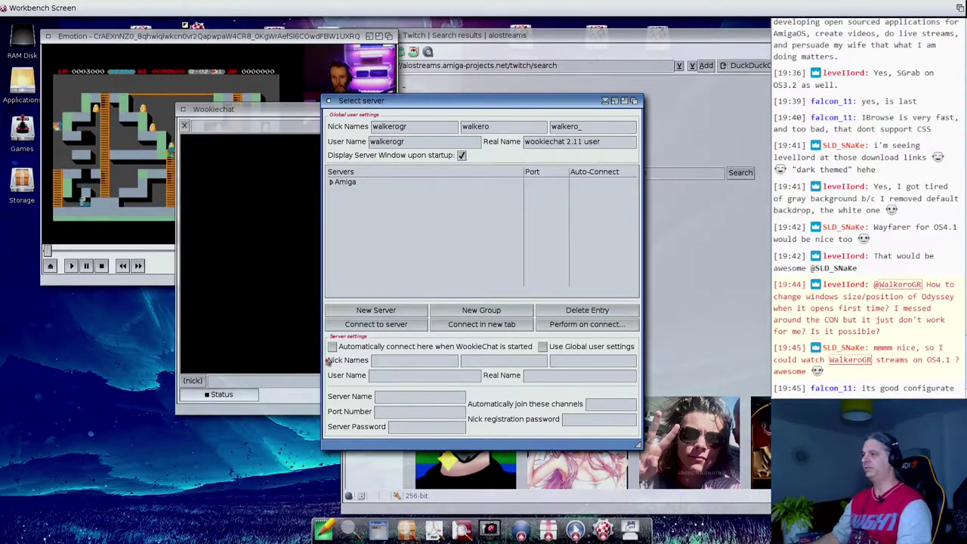
{"action": "left_click", "coordinate": [332, 183]}
{"action": "left_click", "coordinate": [343, 191]}
{"action": "double_click", "coordinate": [344, 191]}
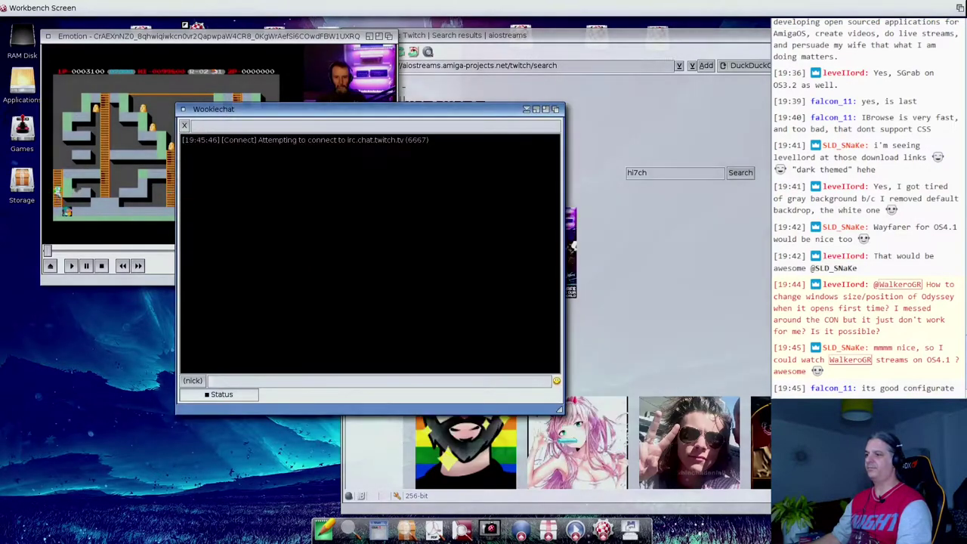
Step: Move the WookieChat window lower to uncover the stream, and join the channel Hi7ch with the command /join Hi7ch
{"action": "left_click_drag", "start_coordinate": [341, 107], "coordinate": [287, 183]}
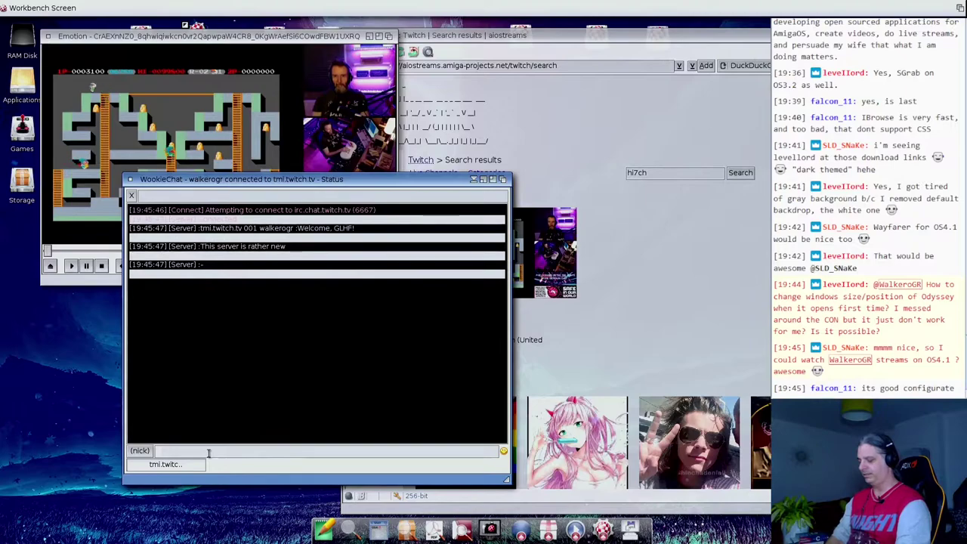
{"action": "type", "text": "/join"}
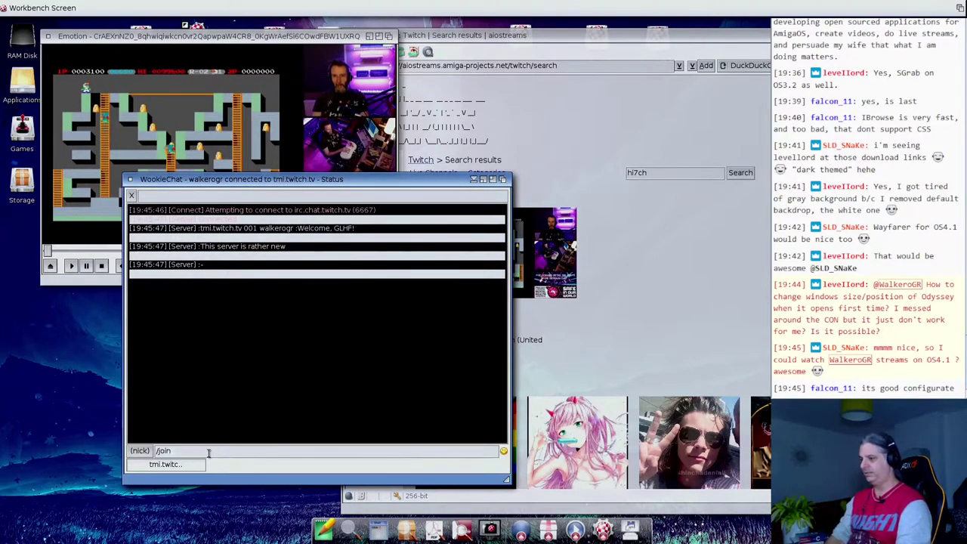
{"action": "type", "text": " Hi7ch"}
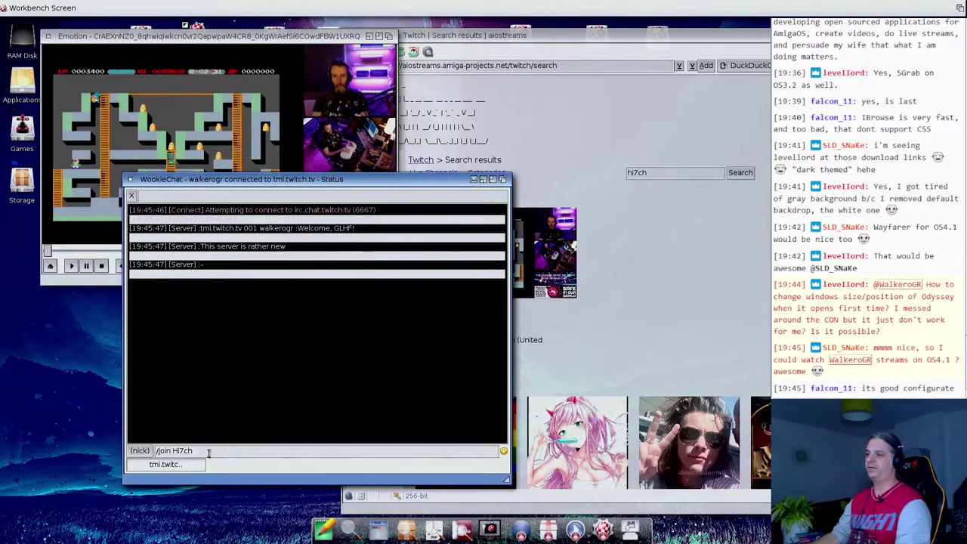
{"action": "key", "text": "Return"}
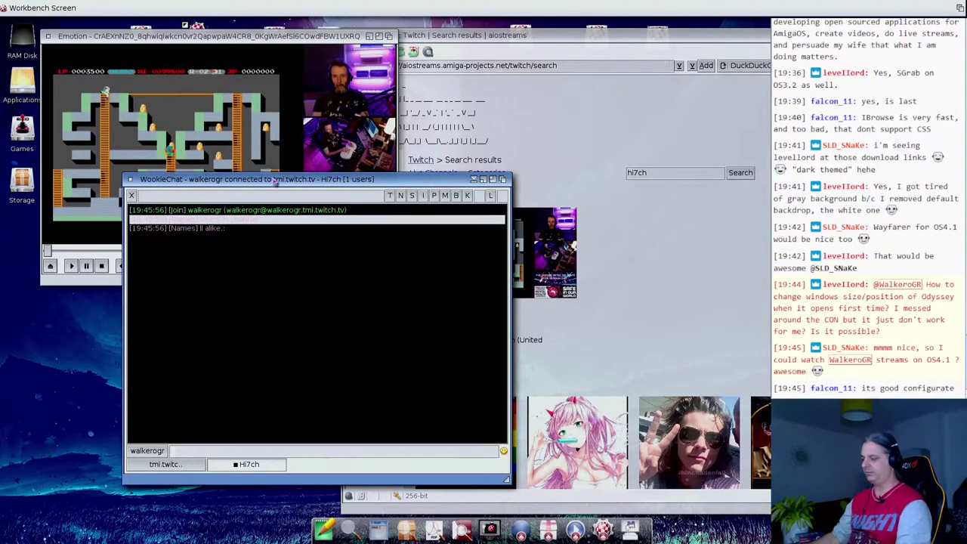
Step: Shift the WookieChat window slightly lower, and join the channel walkerogr with the command /join walkerogr
{"action": "left_click_drag", "start_coordinate": [276, 182], "coordinate": [268, 208]}
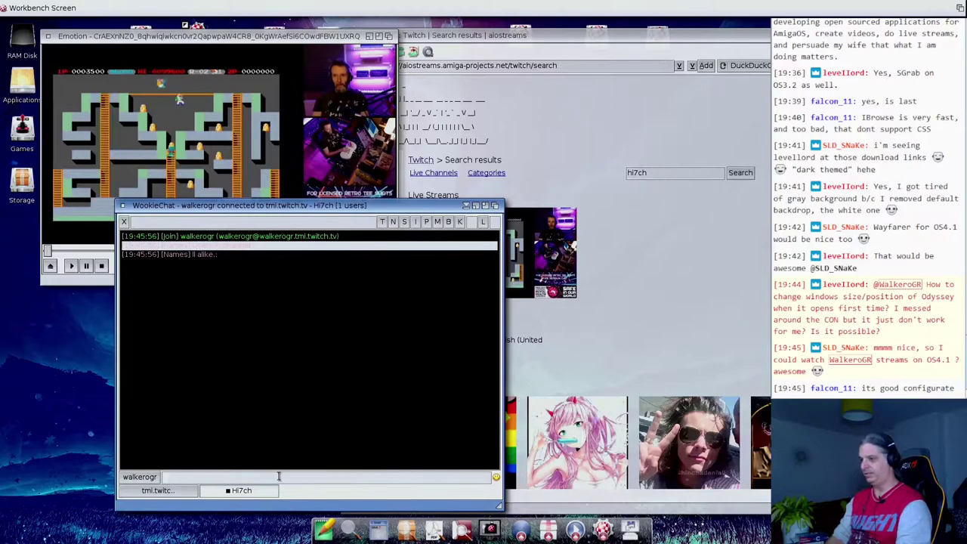
{"action": "type", "text": "jo"}
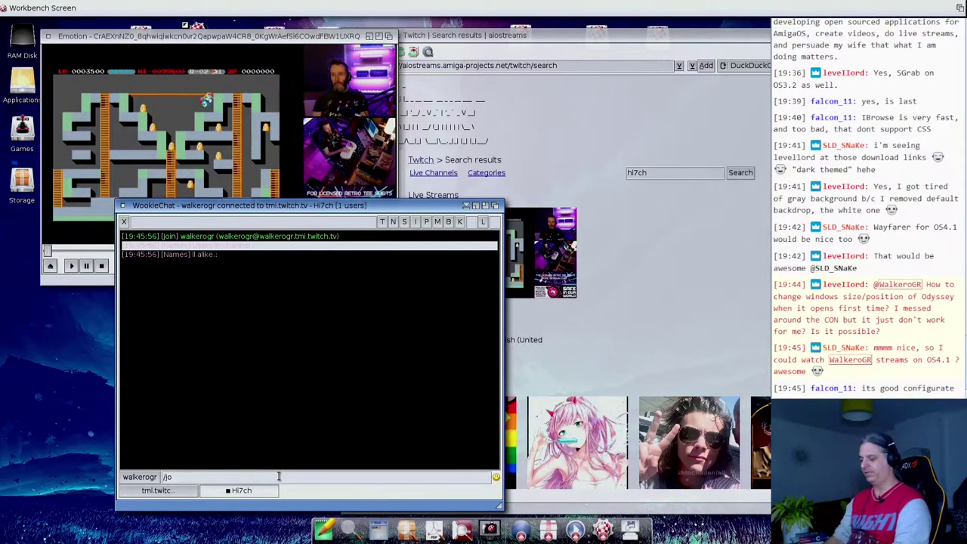
{"action": "type", "text": "in walkerogr"}
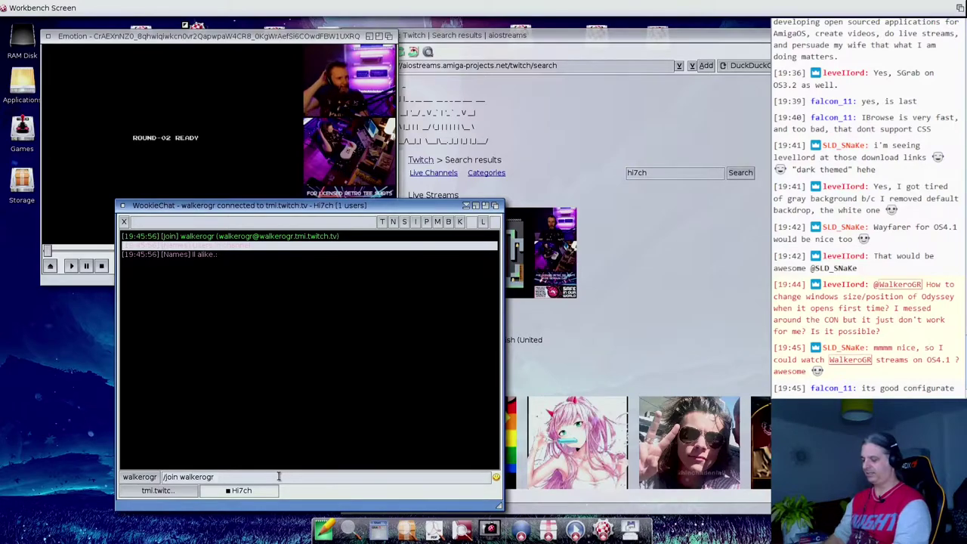
{"action": "key", "text": "Return"}
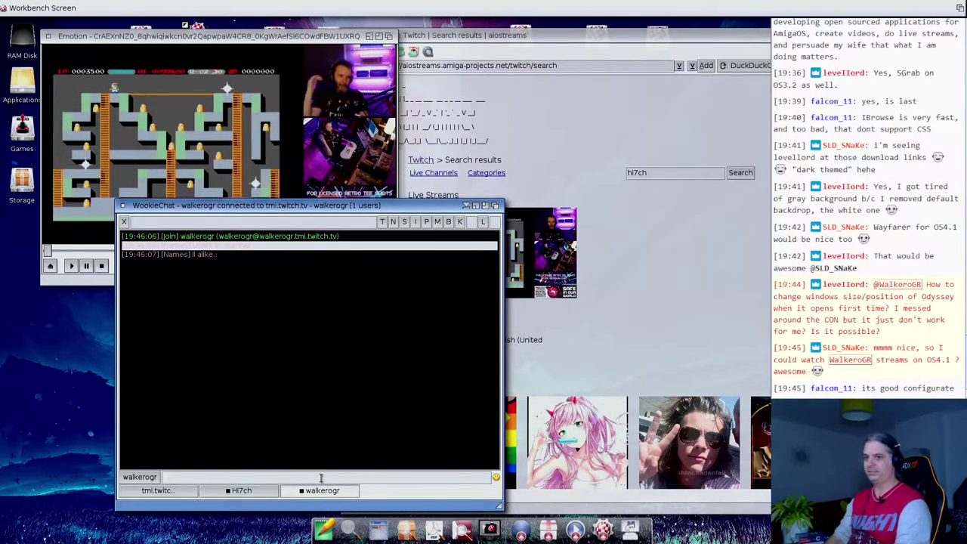
Step: Send the message "hello guys" to the walkerogr channel
{"action": "type", "text": "hello g"}
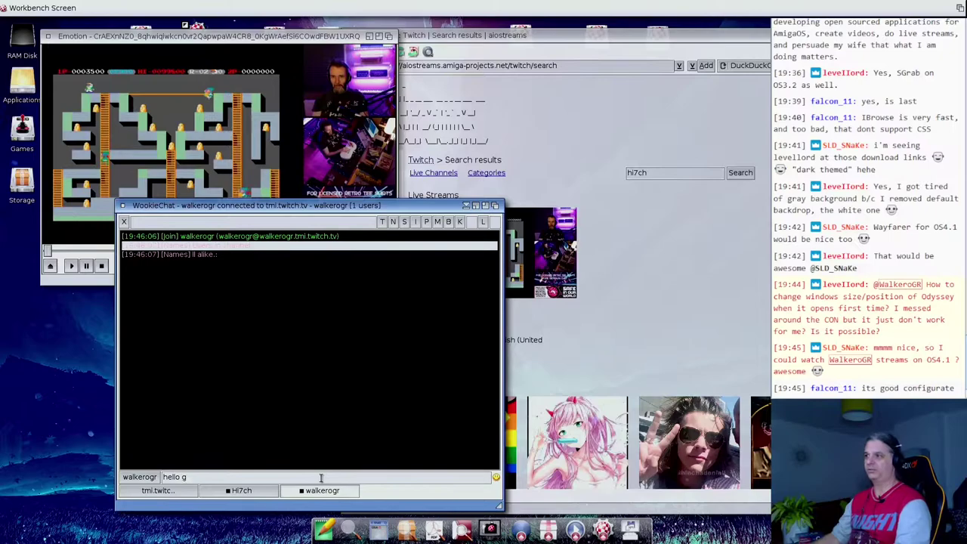
{"action": "type", "text": "uys"}
{"action": "key", "text": "Return"}
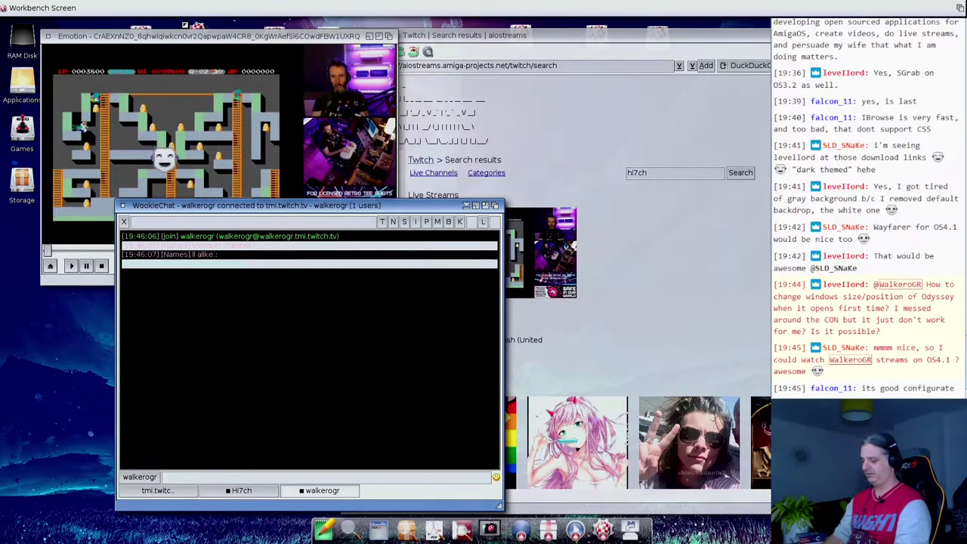
Step: Switch to the Hi7ch channel in WookieChat and send the message "hello everyone"
{"action": "left_click", "coordinate": [242, 490]}
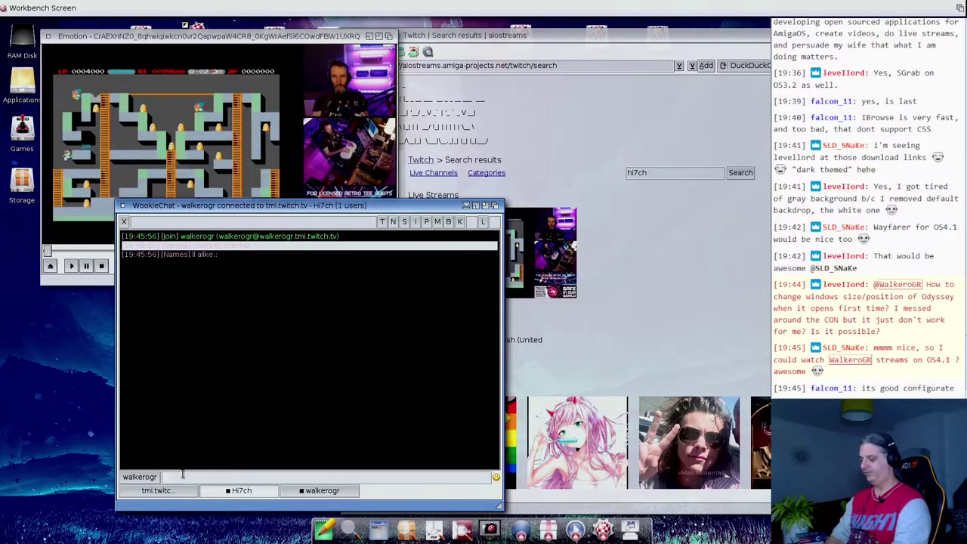
{"action": "type", "text": "hello"}
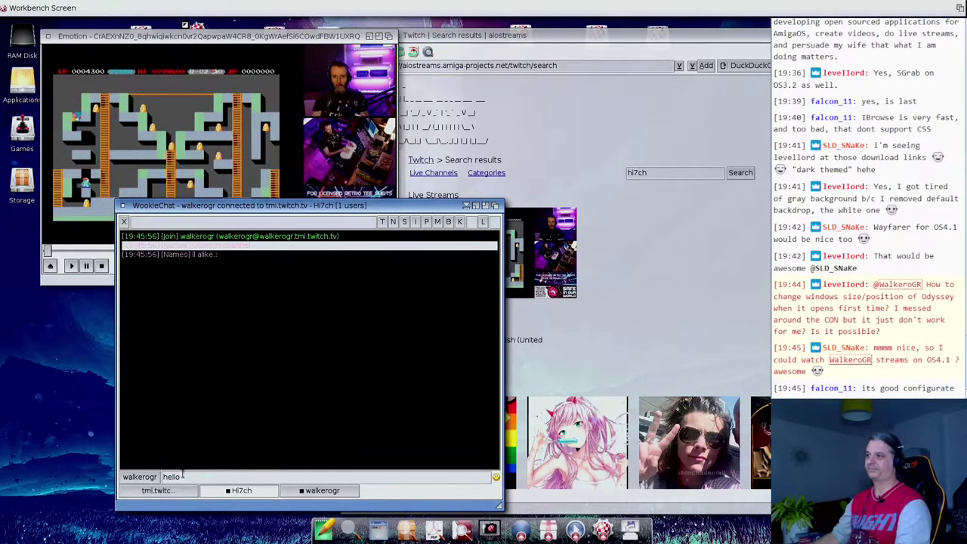
{"action": "type", "text": " everyone"}
{"action": "key", "text": "Return"}
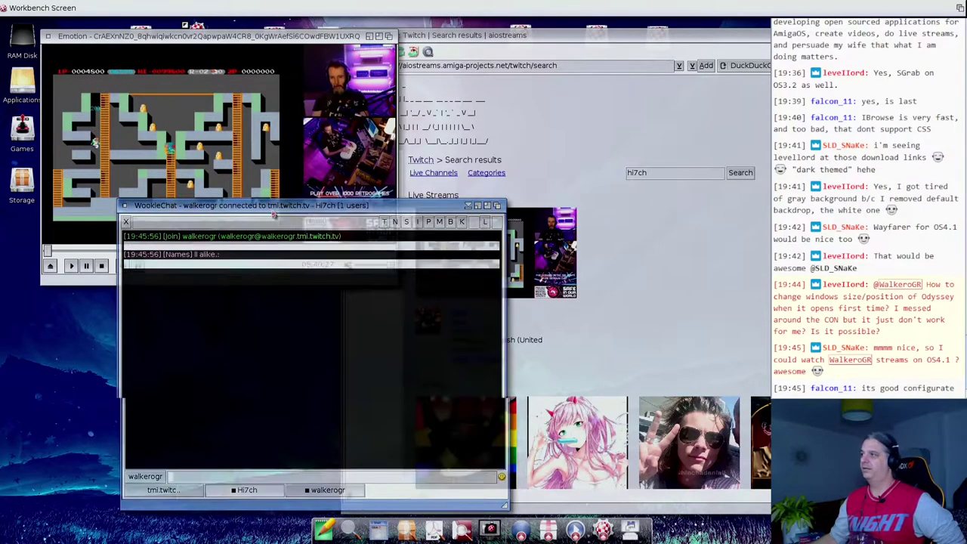
Step: Reposition the WookieChat window around the Emotion player, and close the player
{"action": "left_click_drag", "start_coordinate": [266, 211], "coordinate": [576, 116]}
{"action": "left_click", "coordinate": [347, 268]}
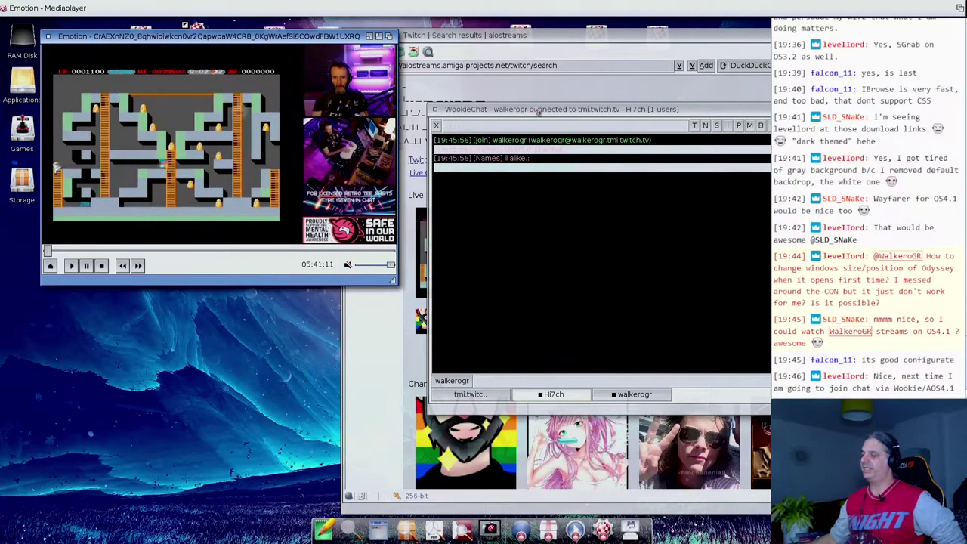
{"action": "left_click_drag", "start_coordinate": [538, 110], "coordinate": [323, 159]}
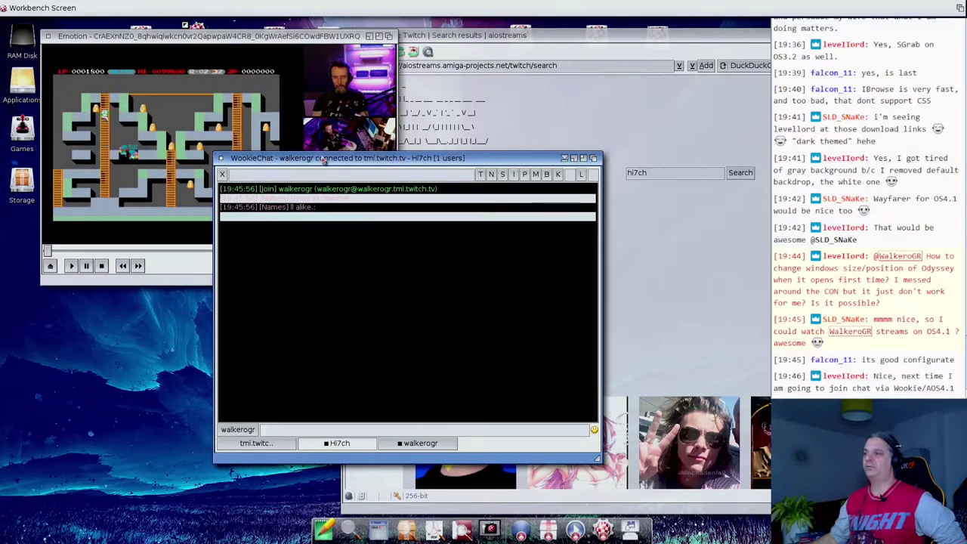
{"action": "left_click", "coordinate": [50, 37]}
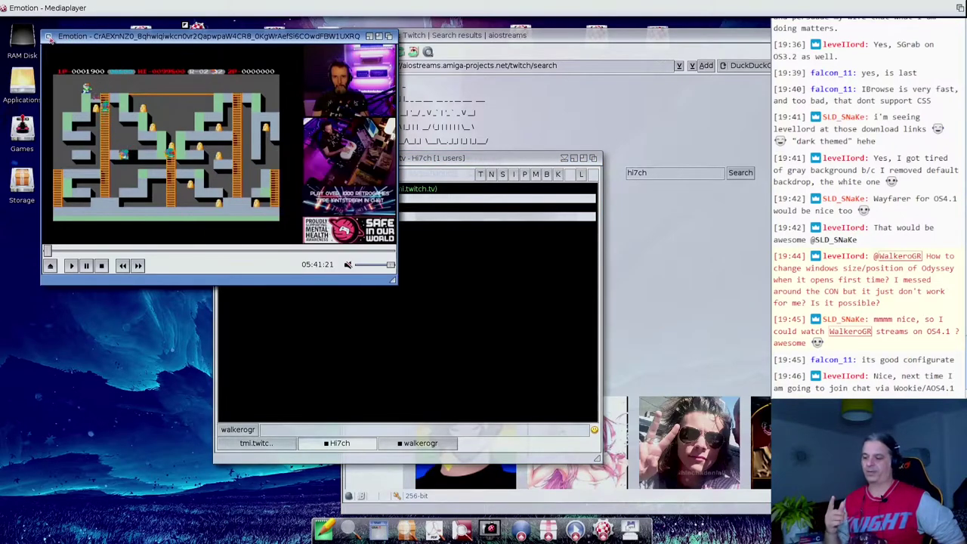
{"action": "left_click", "coordinate": [48, 36]}
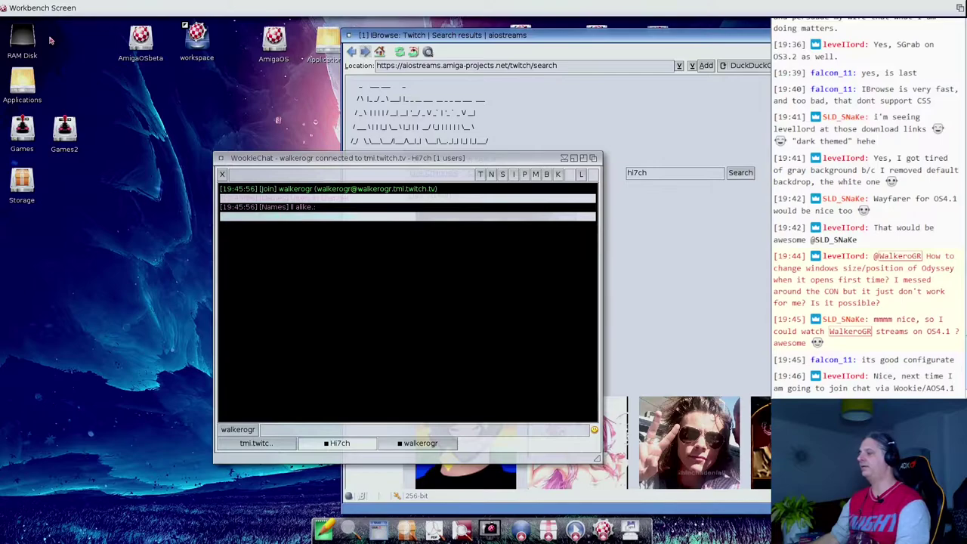
Step: Move WookieChat aside, switch to IBrowse and search DuckDuckGo for "twitch irc guide"
{"action": "left_click_drag", "start_coordinate": [400, 177], "coordinate": [187, 192]}
{"action": "left_click", "coordinate": [460, 39]}
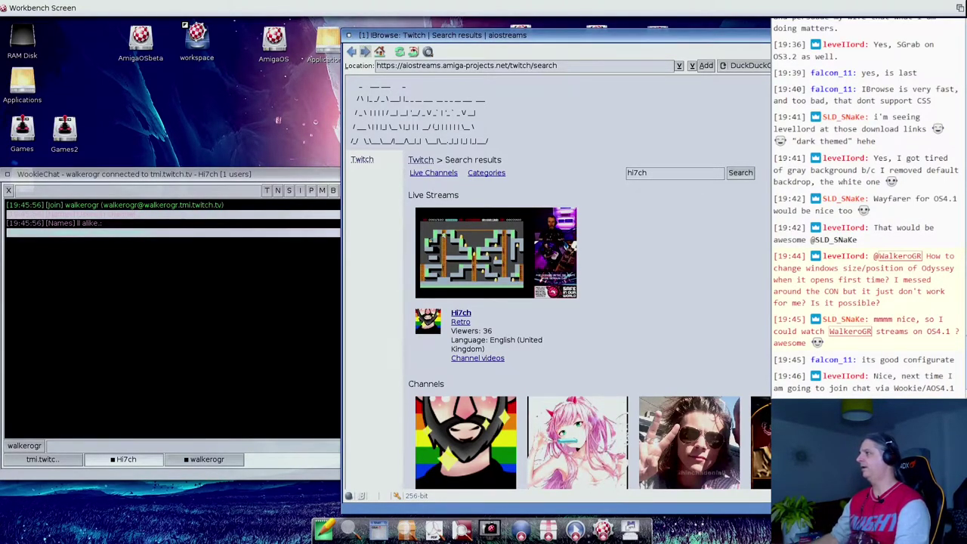
{"action": "key", "text": "Return"}
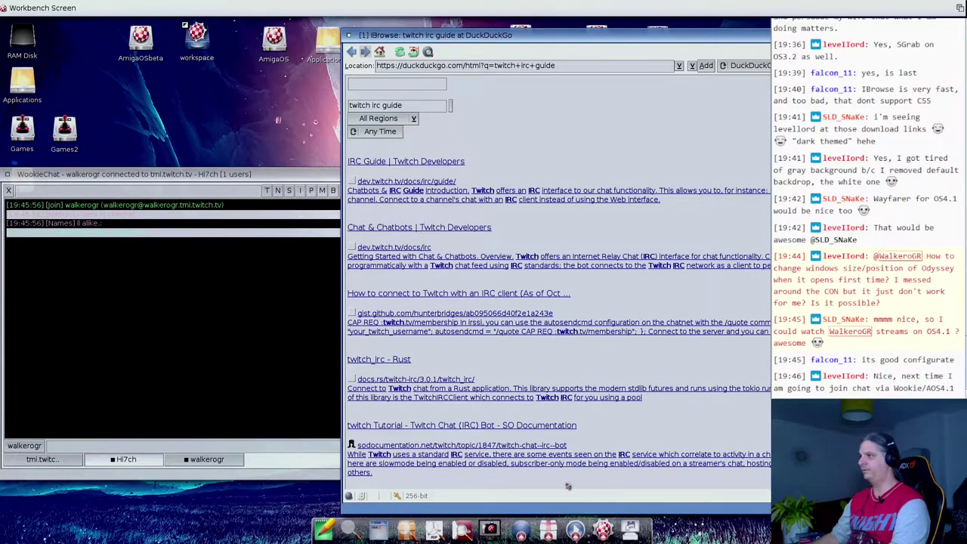
Step: Open NetSurf and load the DuckDuckGo search for "twitch irc guide"
{"action": "left_click", "coordinate": [521, 529]}
{"action": "left_click", "coordinate": [547, 500]}
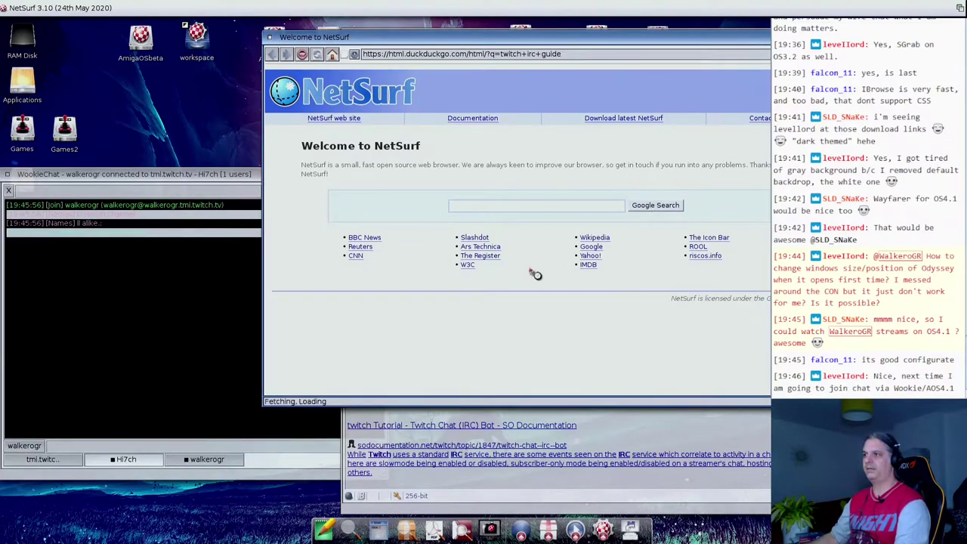
Step: Open the Twitch Developers IRC Guide result in NetSurf and read its Connecting to Twitch IRC section
{"action": "left_click_drag", "start_coordinate": [450, 37], "coordinate": [255, 49]}
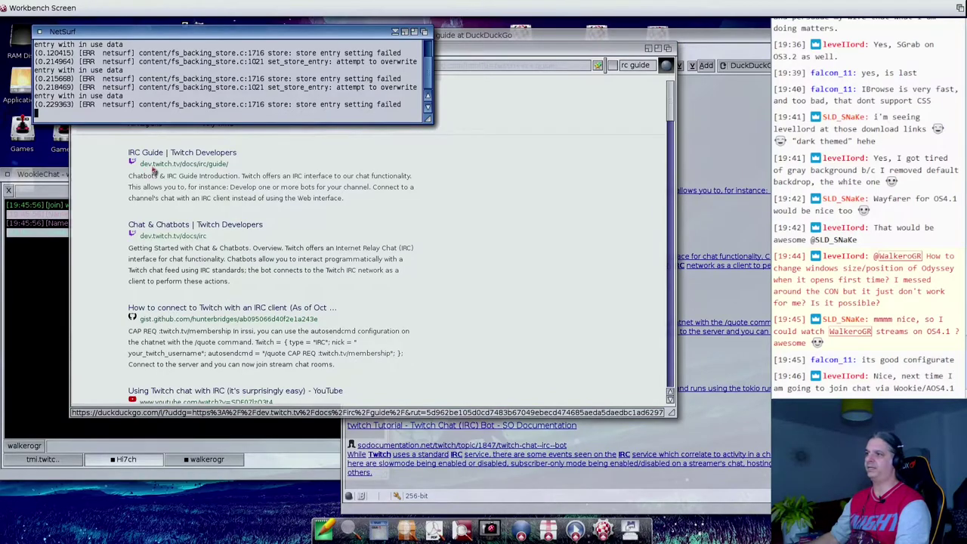
{"action": "left_click", "coordinate": [395, 32]}
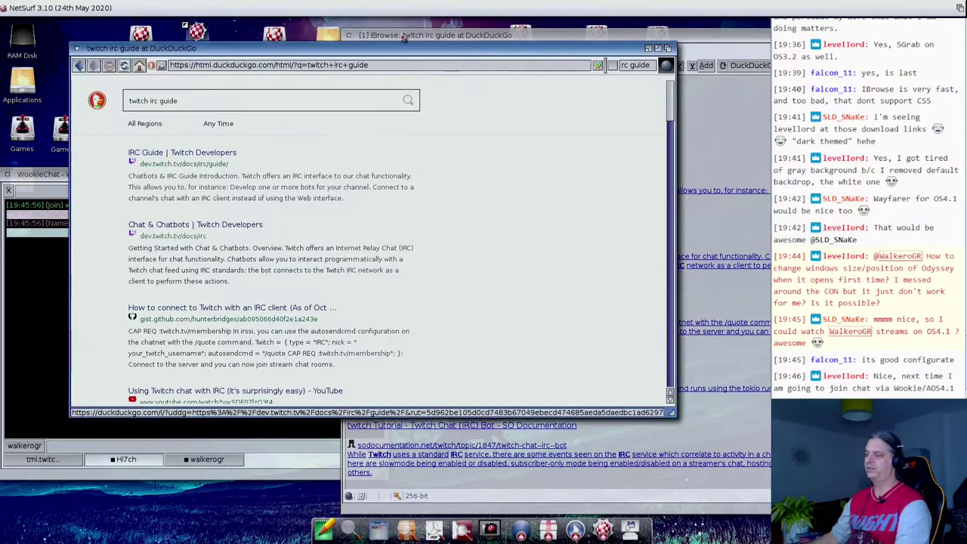
{"action": "left_click", "coordinate": [160, 154]}
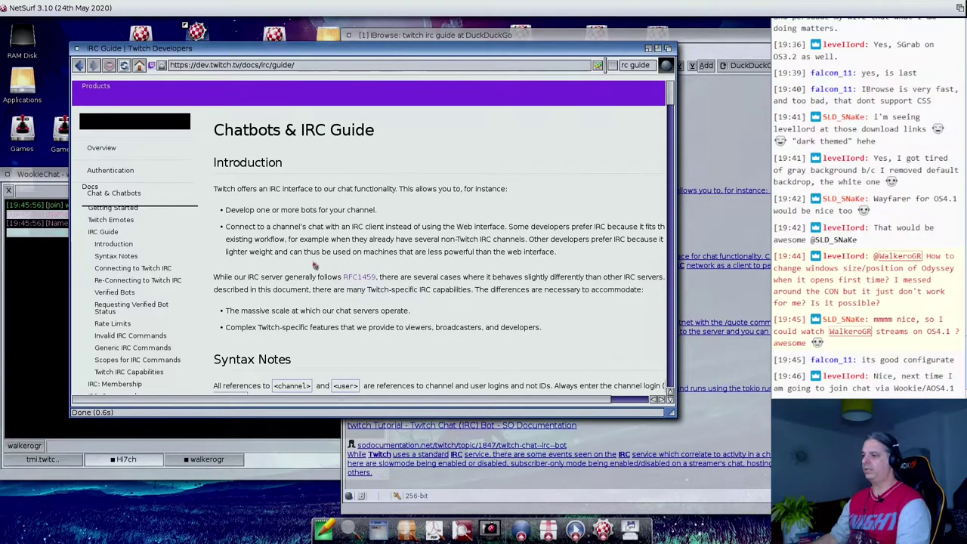
{"action": "scroll", "coordinate": [317, 200], "scroll_direction": "down", "scroll_amount": 3}
{"action": "scroll", "coordinate": [317, 201], "scroll_direction": "down", "scroll_amount": 6}
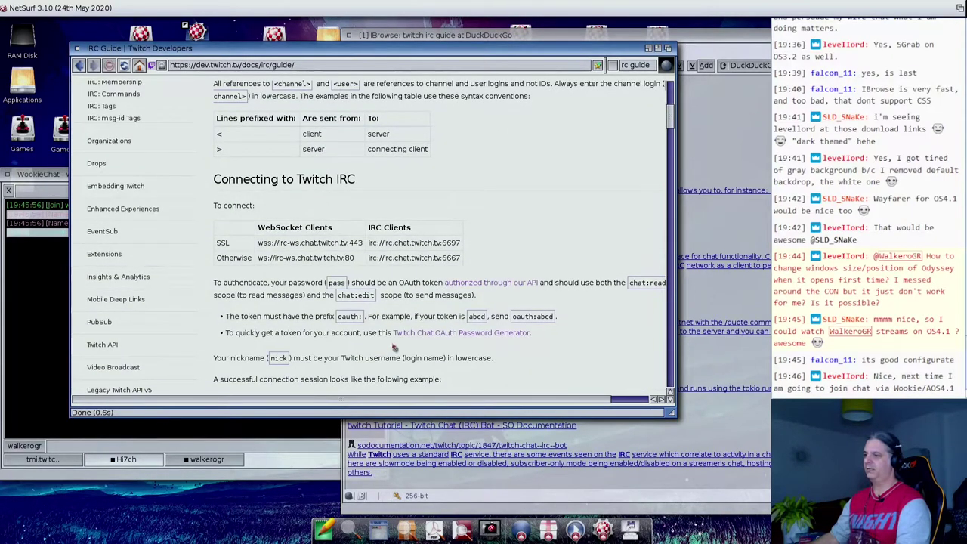
{"action": "scroll", "coordinate": [419, 336], "scroll_direction": "down", "scroll_amount": 1}
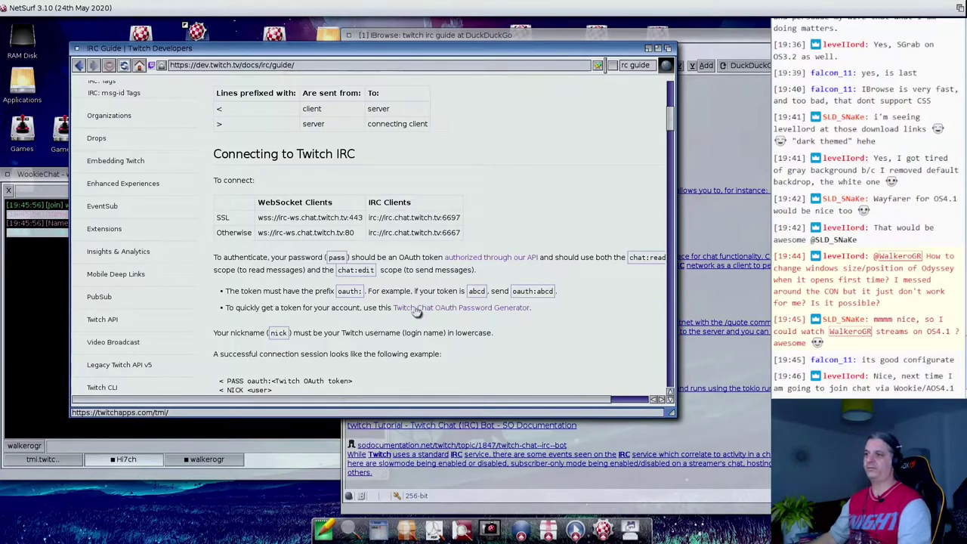
Step: Switch to WookieChat's Status view and review the irc.chat.twitch.tv entry in the server selection window, closing it without changes
{"action": "left_click", "coordinate": [57, 174]}
{"action": "left_click", "coordinate": [57, 459]}
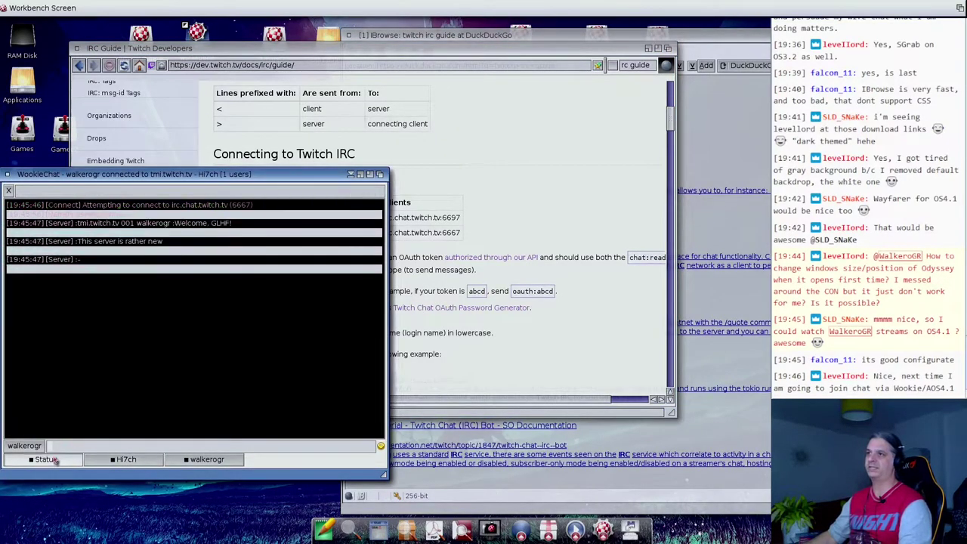
{"action": "right_click", "coordinate": [17, 6]}
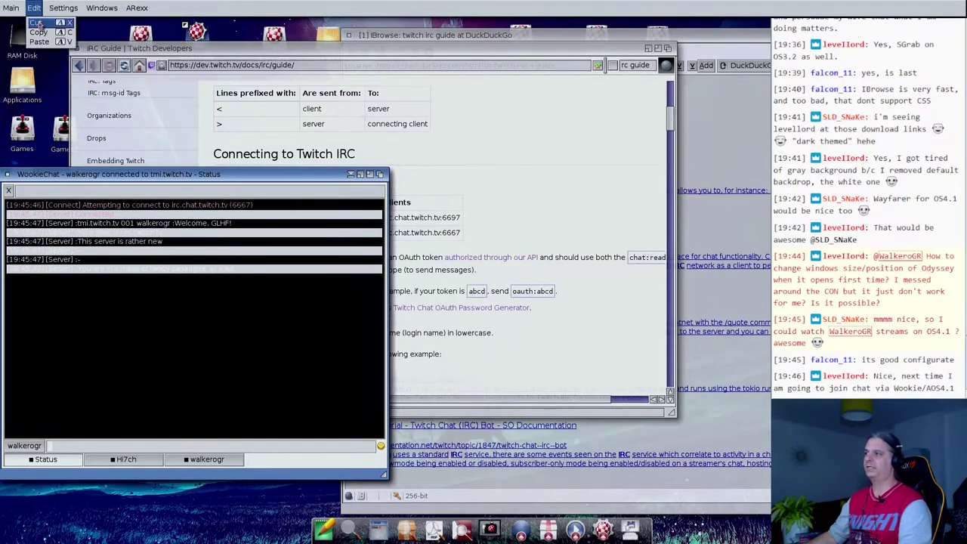
{"action": "right_click", "coordinate": [22, 33]}
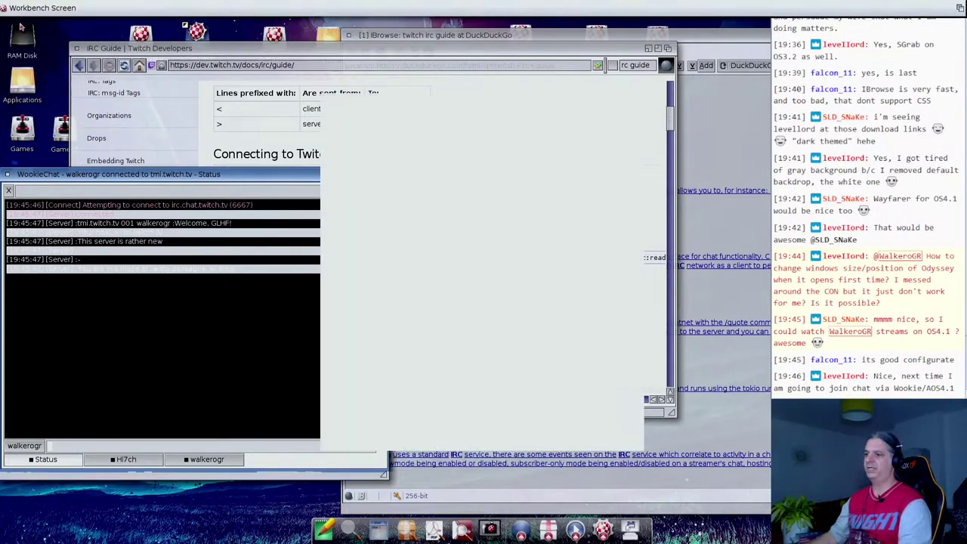
{"action": "left_click_drag", "start_coordinate": [380, 107], "coordinate": [92, 79]}
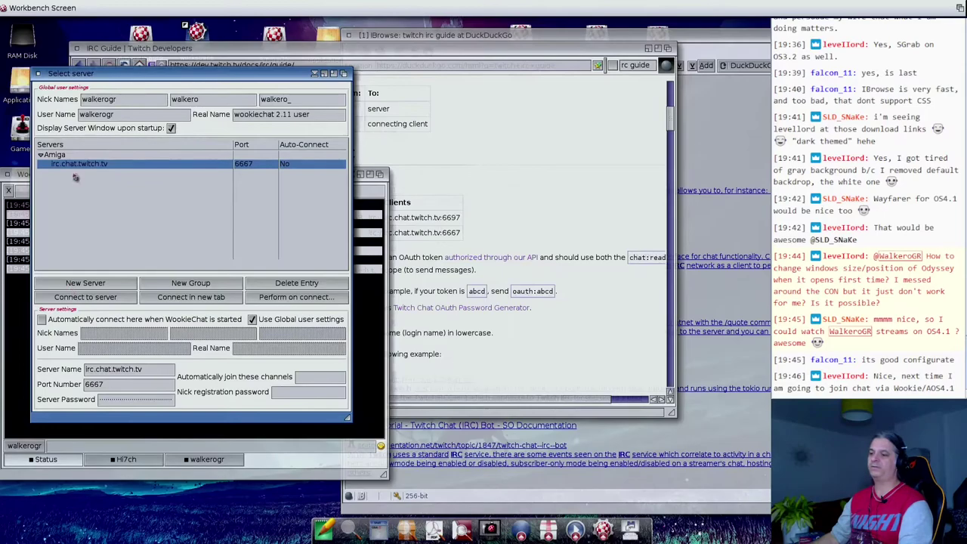
{"action": "left_click", "coordinate": [34, 71]}
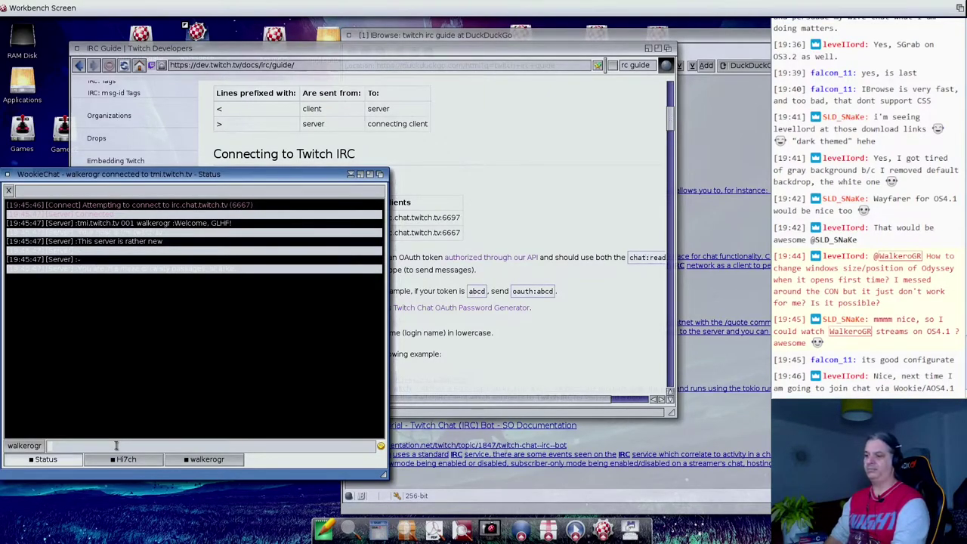
Step: Begin a "/join #" command in WookieChat and close the open Hi7ch and walkerogr channels
{"action": "type", "text": "join"}
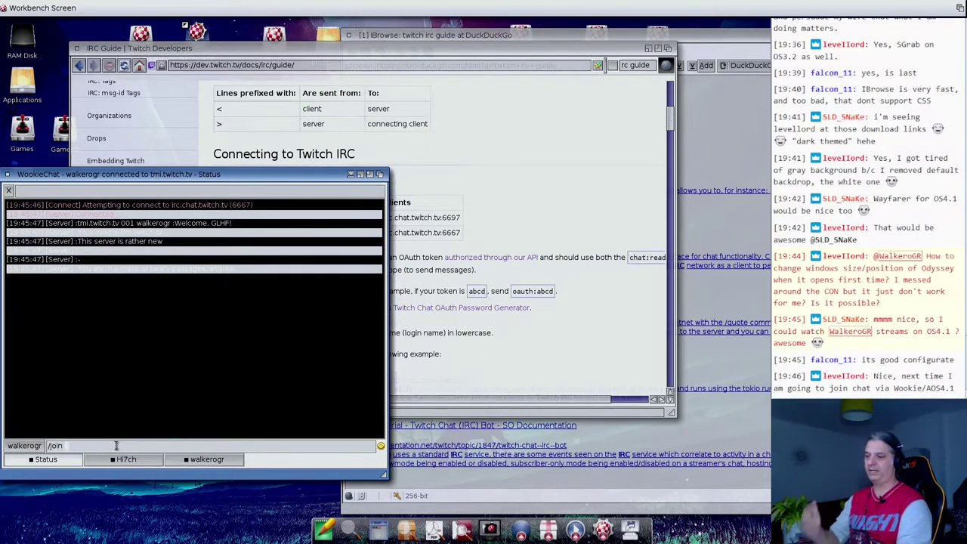
{"action": "type", "text": " #"}
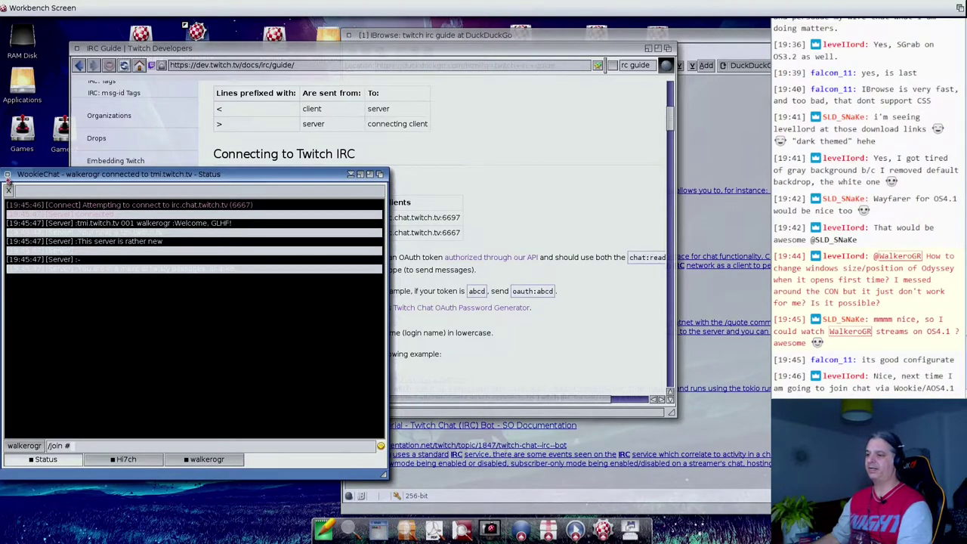
{"action": "left_click", "coordinate": [130, 460]}
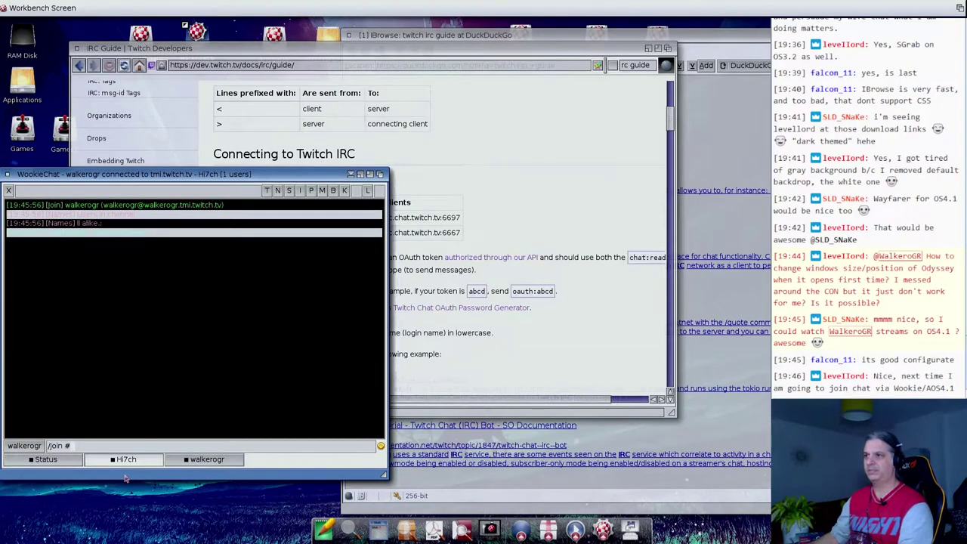
{"action": "left_click", "coordinate": [8, 190]}
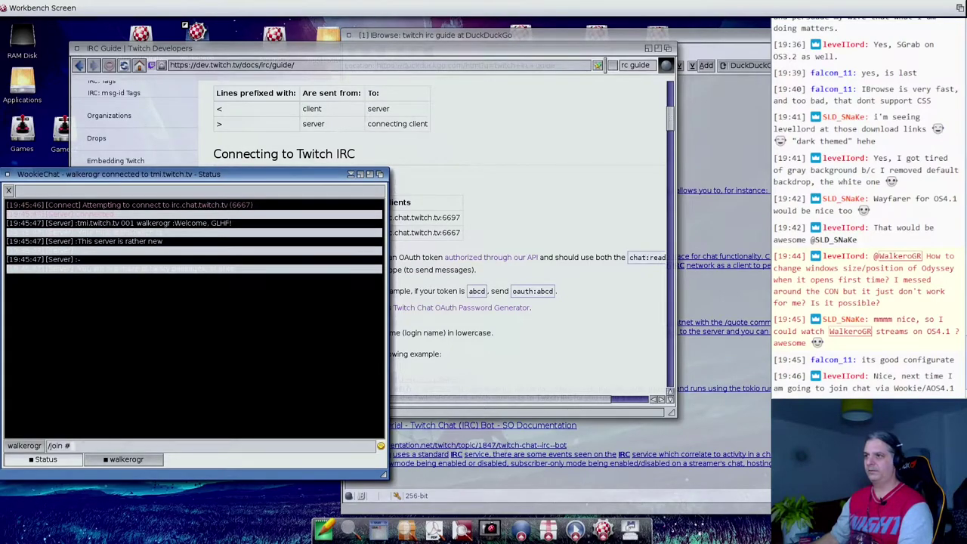
{"action": "left_click", "coordinate": [129, 460]}
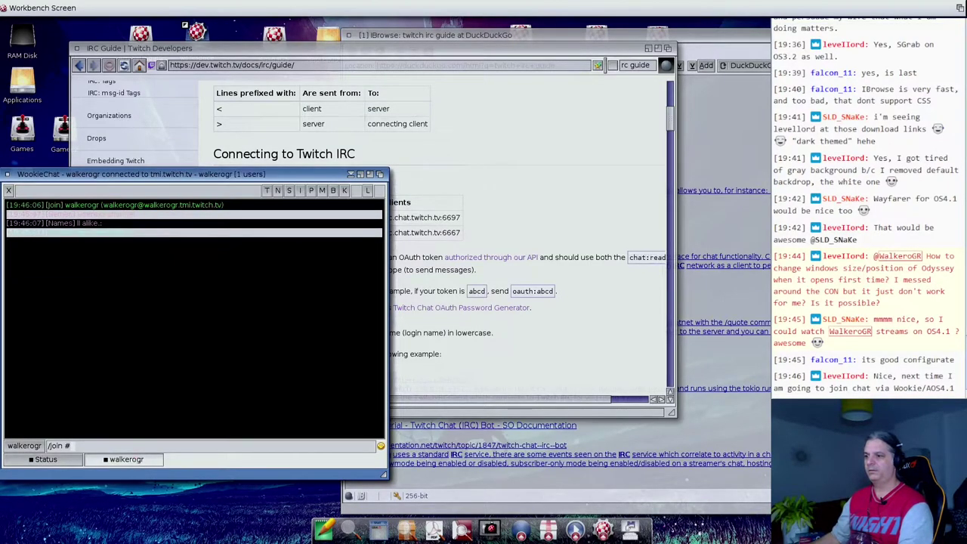
{"action": "left_click", "coordinate": [9, 189]}
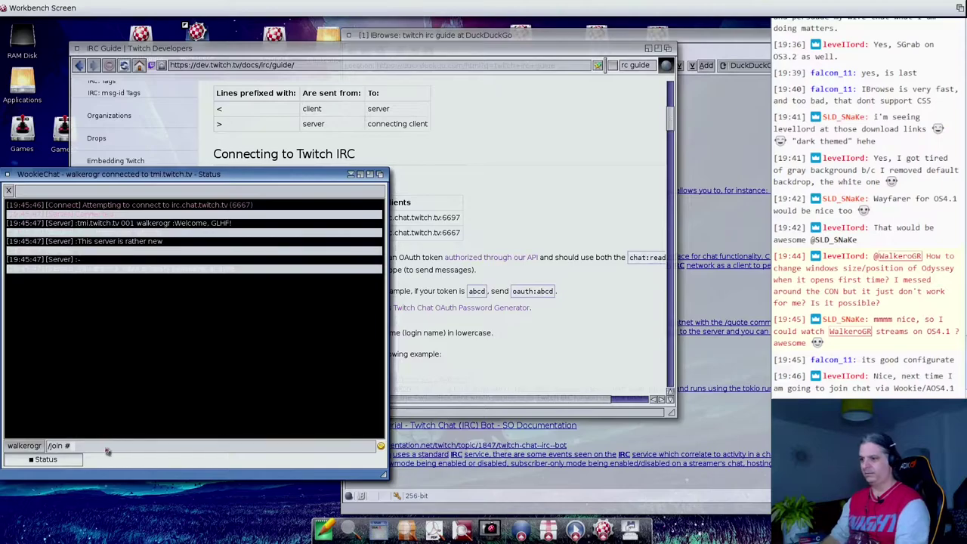
Step: Complete the join command with walkerogr to enter the #walkerogr channel
{"action": "type", "text": "ami"}
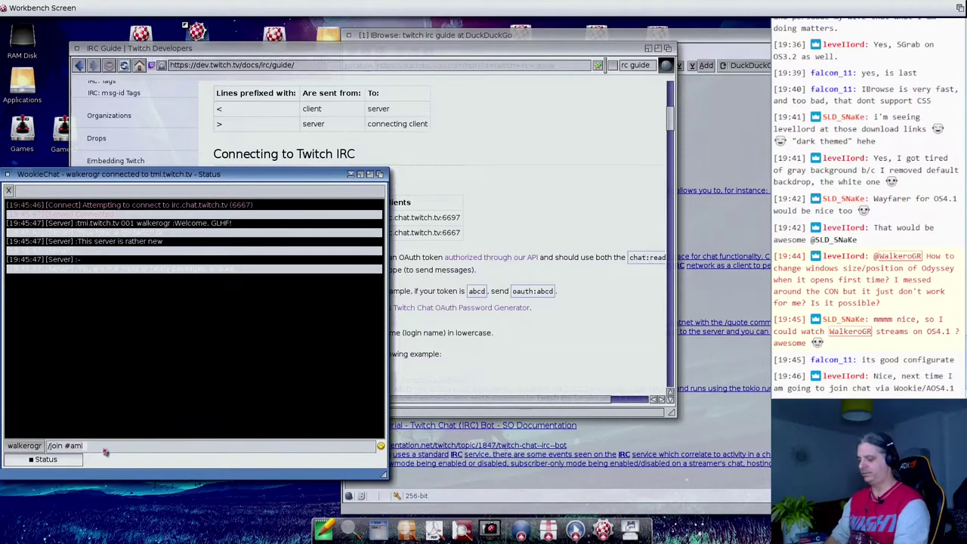
{"action": "key", "text": "BackSpace"}
{"action": "key", "text": "BackSpace"}
{"action": "key", "text": "BackSpace"}
{"action": "type", "text": "walkero"}
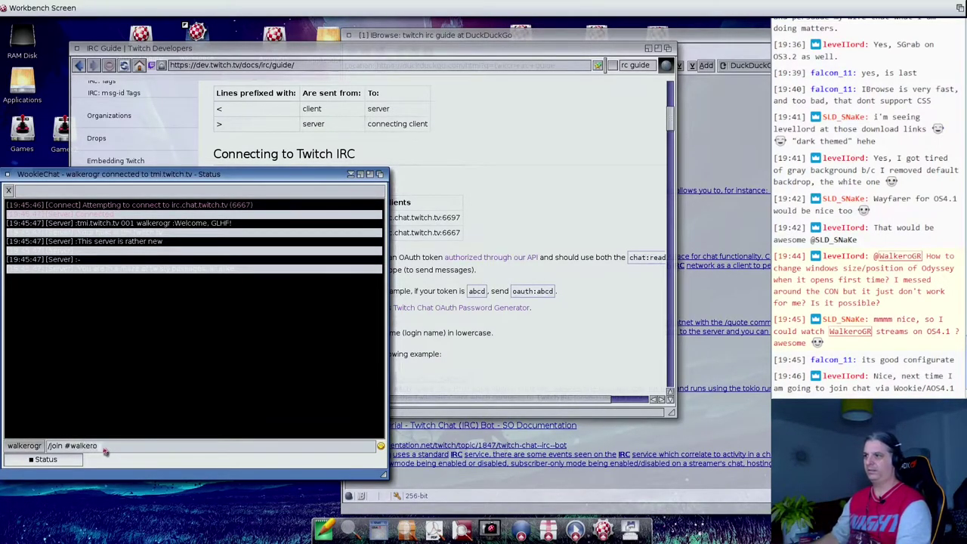
{"action": "type", "text": "gr"}
{"action": "key", "text": "Return"}
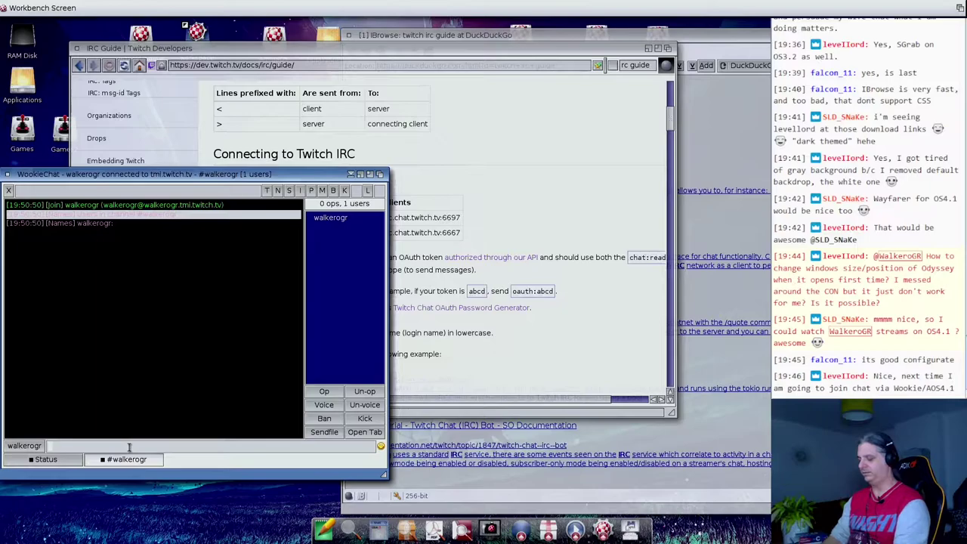
Step: Send "hello everyone on chat" to the #walkerogr channel and move the WookieChat window lower on the desktop
{"action": "type", "text": "hello everyon"}
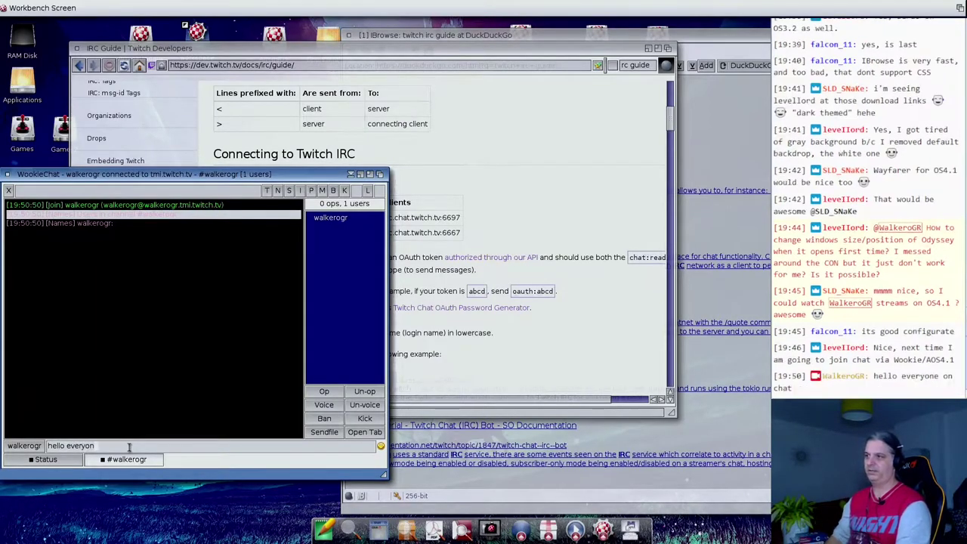
{"action": "type", "text": "e on chat"}
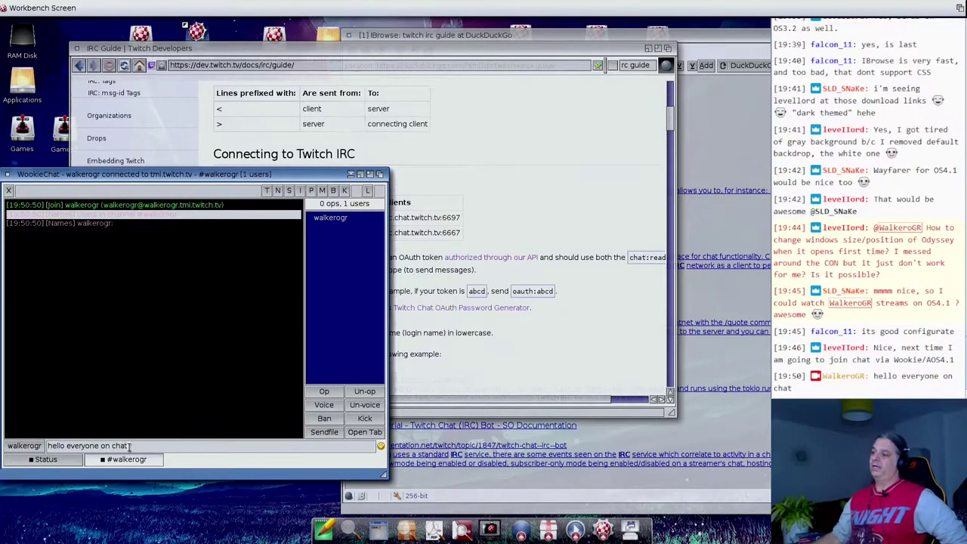
{"action": "key", "text": "Return"}
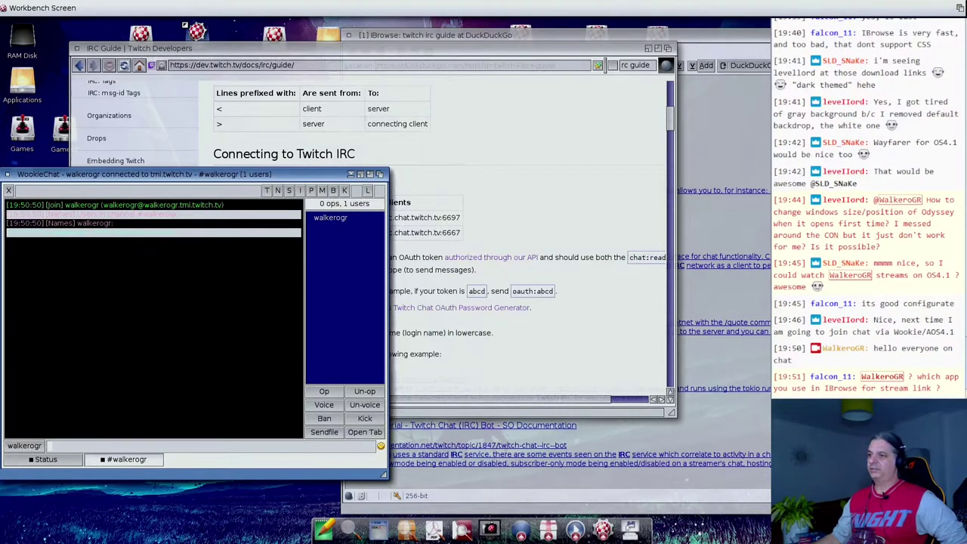
{"action": "left_click_drag", "start_coordinate": [312, 180], "coordinate": [326, 235]}
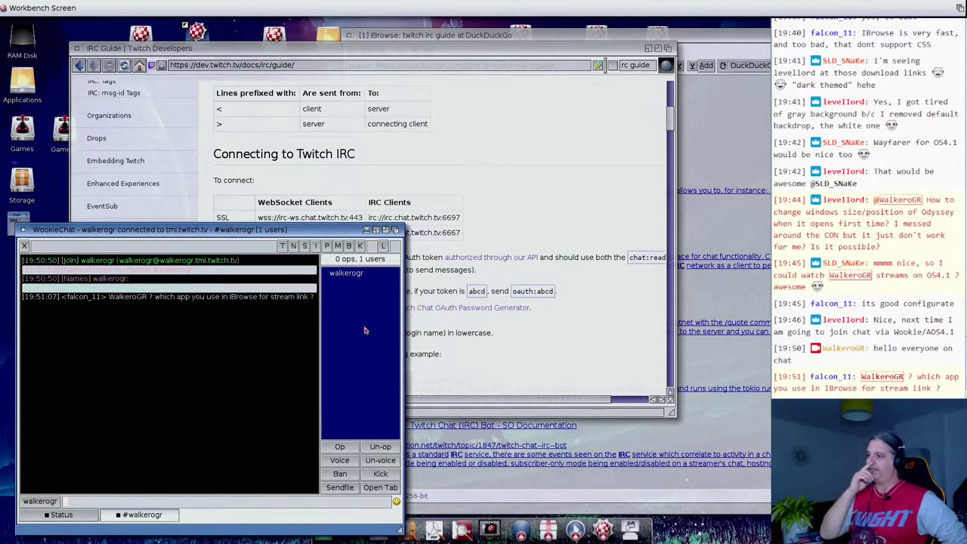
{"action": "mouse_move", "coordinate": [363, 330]}
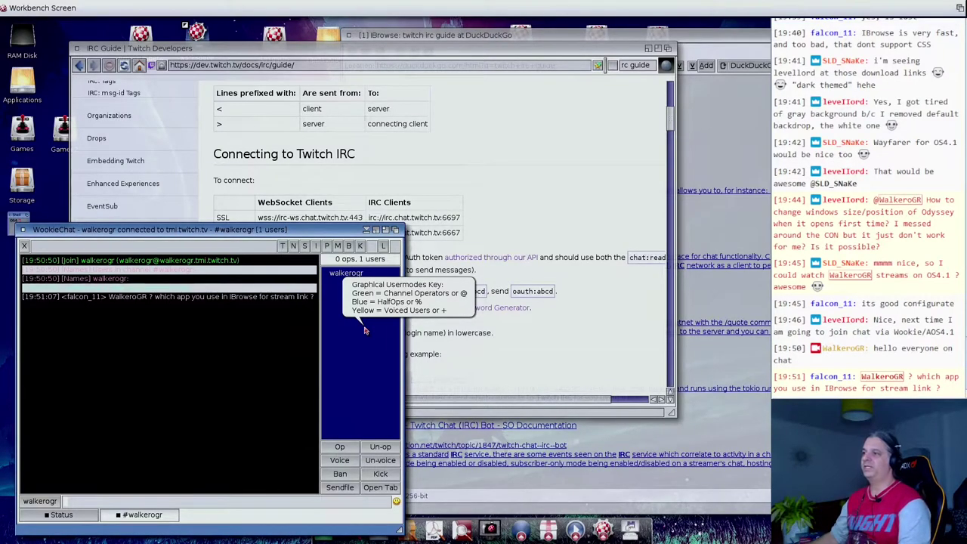
Step: Close the NetSurf browser and its output console
{"action": "left_click", "coordinate": [155, 50]}
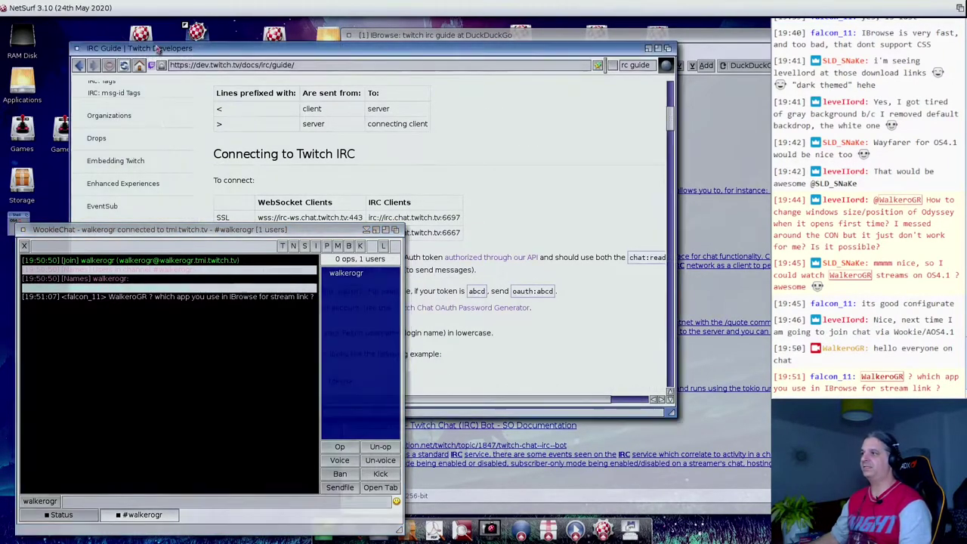
{"action": "left_click", "coordinate": [76, 49]}
{"action": "left_click", "coordinate": [40, 32]}
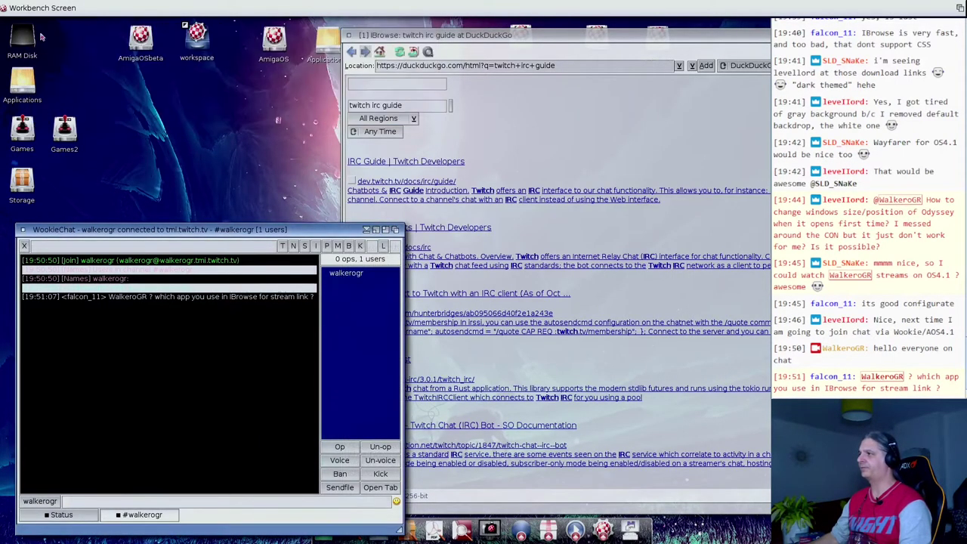
Step: Switch to IBrowse and load os4depot.net
{"action": "left_click", "coordinate": [444, 42]}
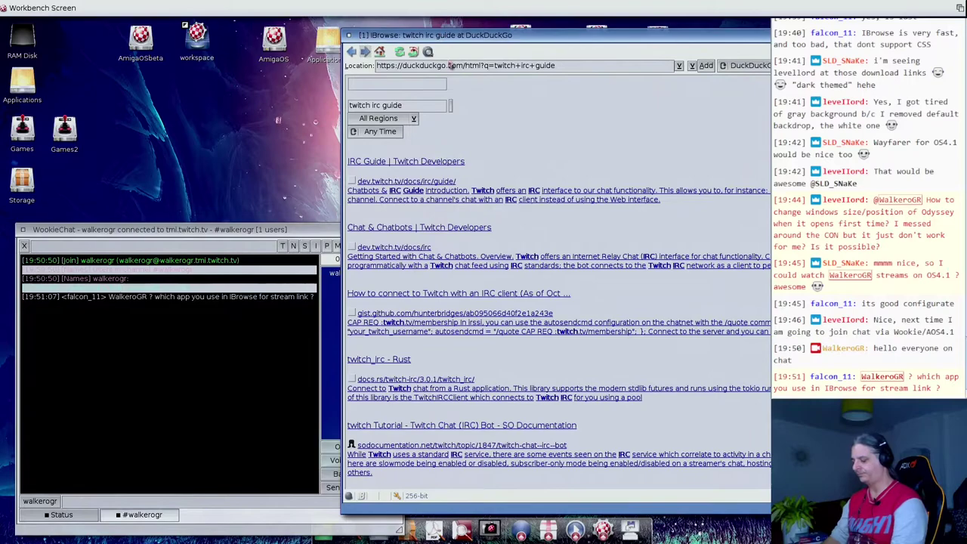
{"action": "double_click", "coordinate": [450, 64]}
{"action": "triple_click", "coordinate": [448, 65]}
{"action": "type", "text": "os4d"}
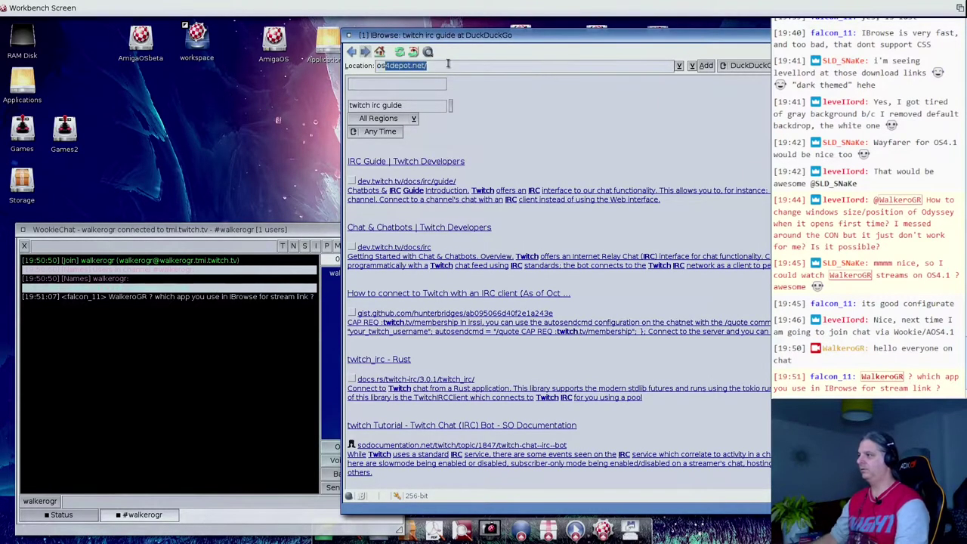
{"action": "type", "text": "epot."}
{"action": "key", "text": "Return"}
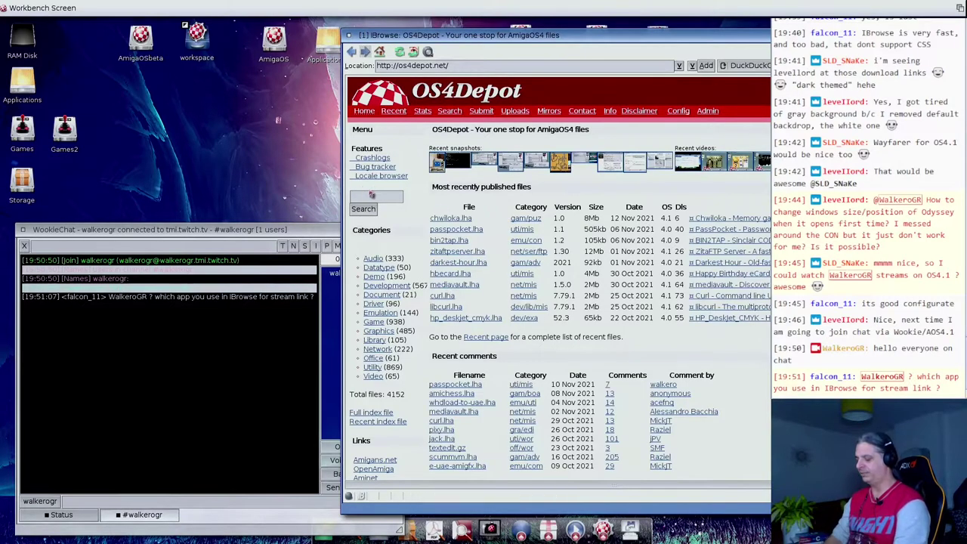
Step: Search OS4Depot for "aiostreams" and open the readme page of aiostreams.lha
{"action": "left_click", "coordinate": [373, 195]}
{"action": "type", "text": "aio"}
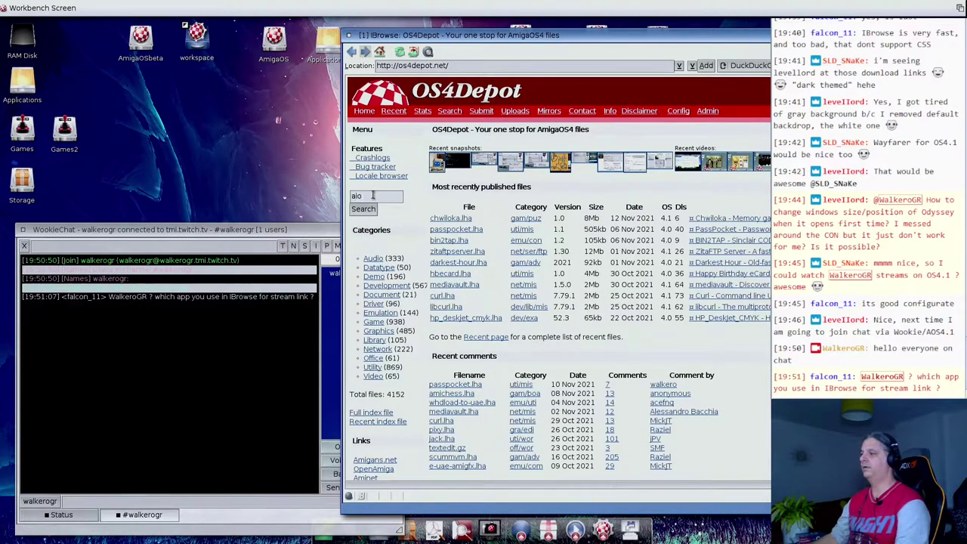
{"action": "type", "text": "streams"}
{"action": "key", "text": "Return"}
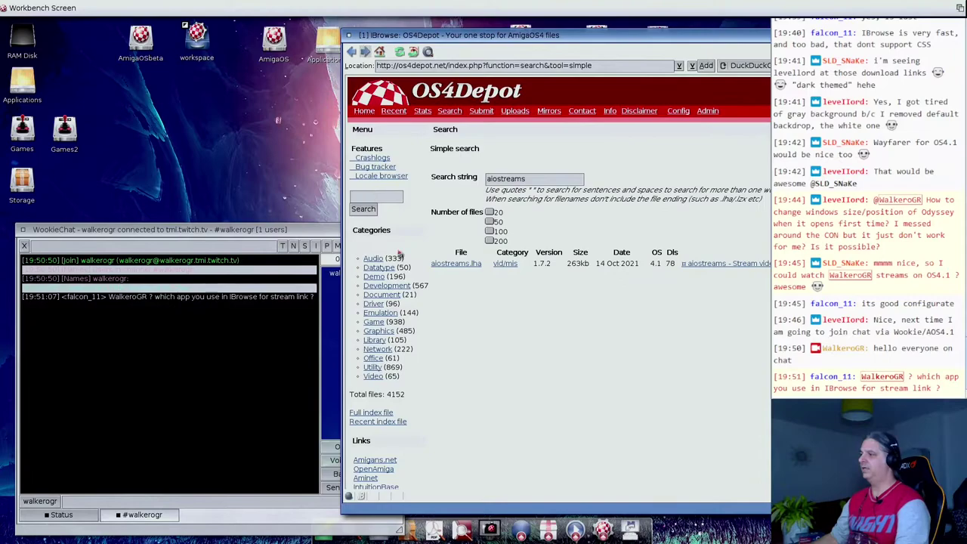
{"action": "left_click", "coordinate": [733, 266]}
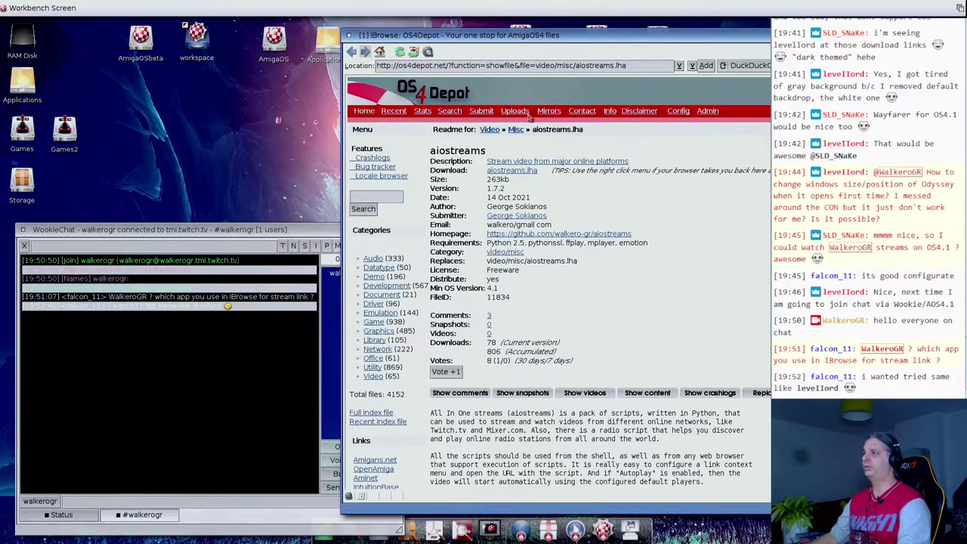
Step: Open the IBrowse preferences at the FAB Menus settings
{"action": "right_click", "coordinate": [480, 13]}
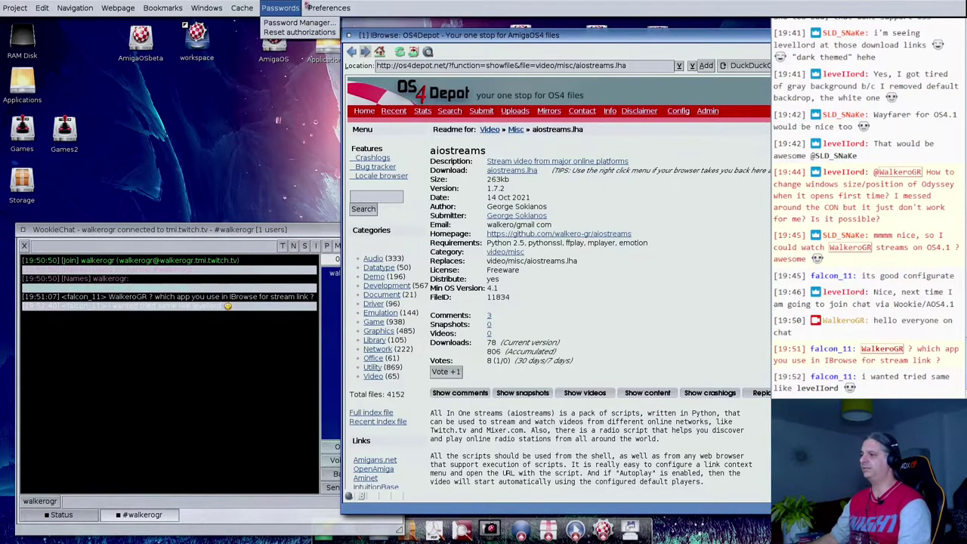
{"action": "left_click", "coordinate": [326, 92]}
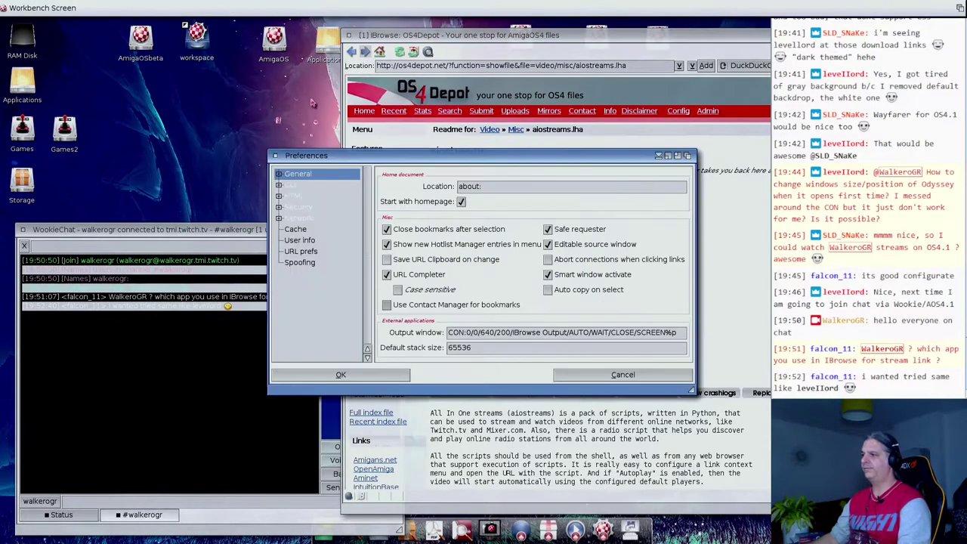
{"action": "left_click", "coordinate": [279, 196]}
{"action": "left_click", "coordinate": [278, 186]}
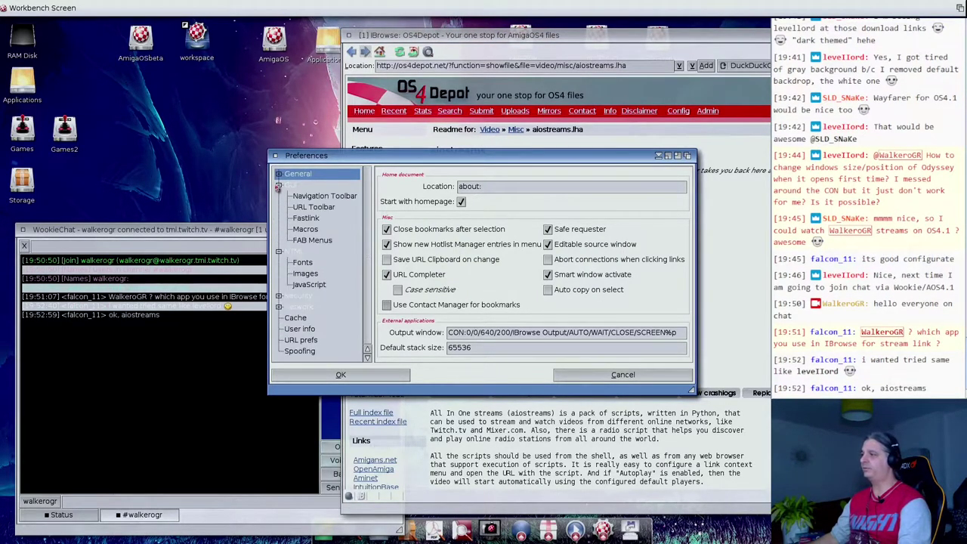
{"action": "left_click", "coordinate": [321, 240]}
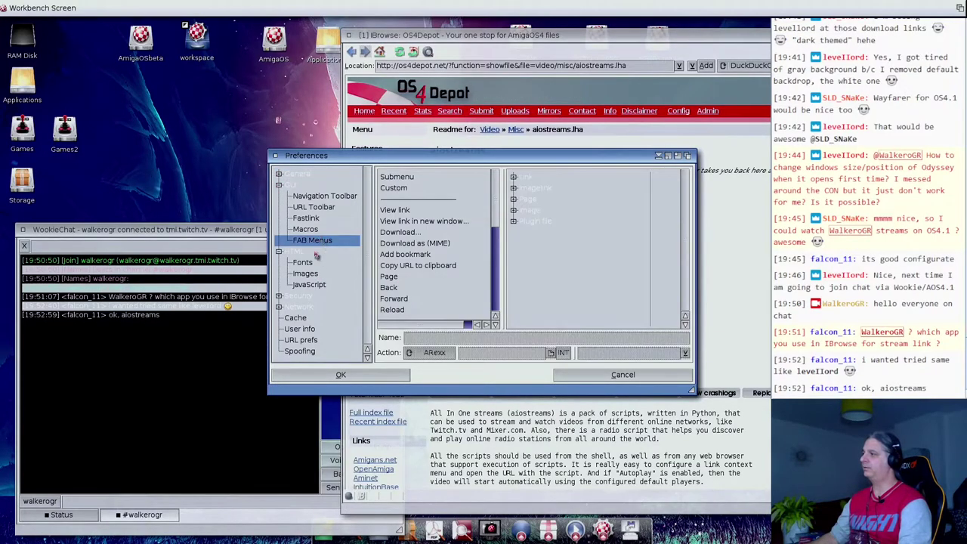
Step: Examine the Play Twitch command arguments in the Link menu's aiostreams submenu, and close the preferences without saving
{"action": "left_click", "coordinate": [513, 177]}
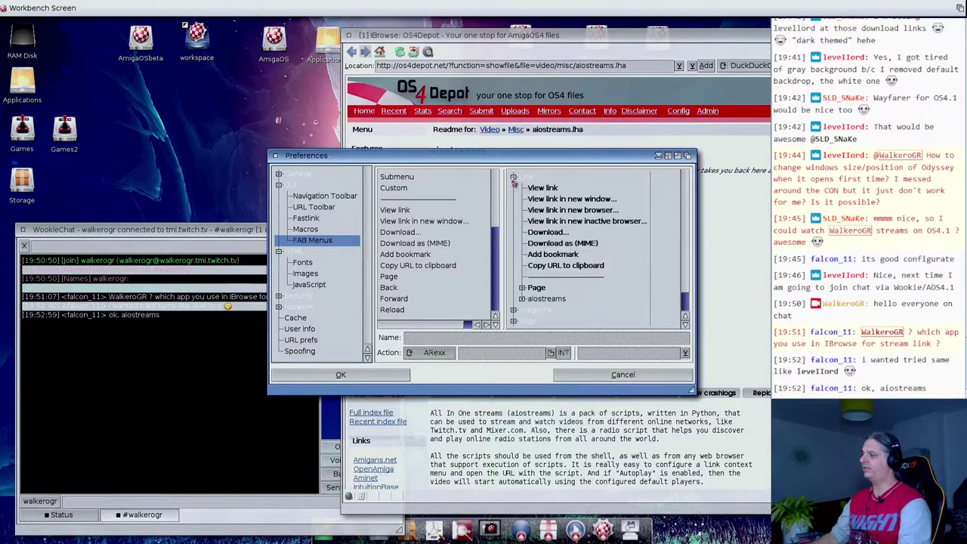
{"action": "left_click", "coordinate": [525, 299]}
{"action": "scroll", "coordinate": [523, 291], "scroll_direction": "down", "scroll_amount": 1}
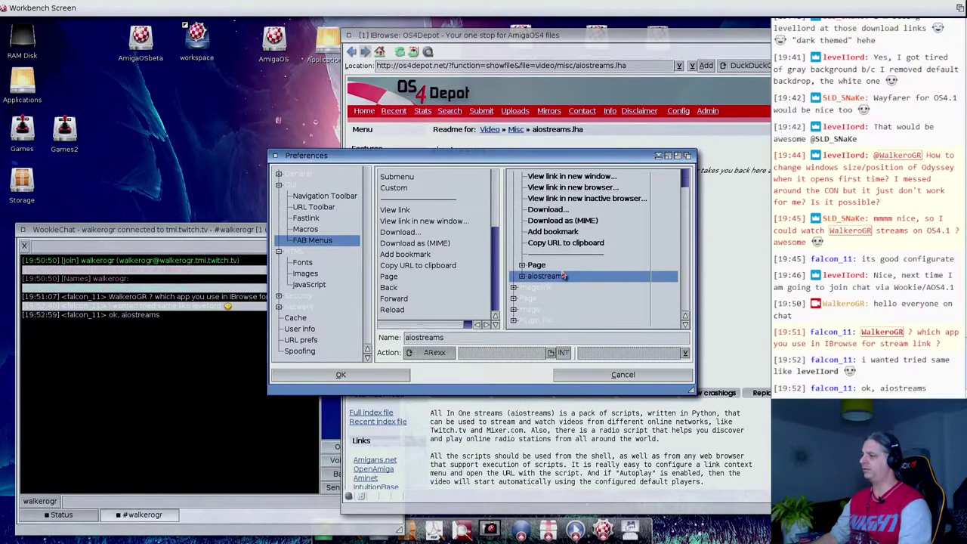
{"action": "left_click", "coordinate": [522, 278]}
{"action": "scroll", "coordinate": [544, 279], "scroll_direction": "down", "scroll_amount": 3}
{"action": "left_click", "coordinate": [555, 265]}
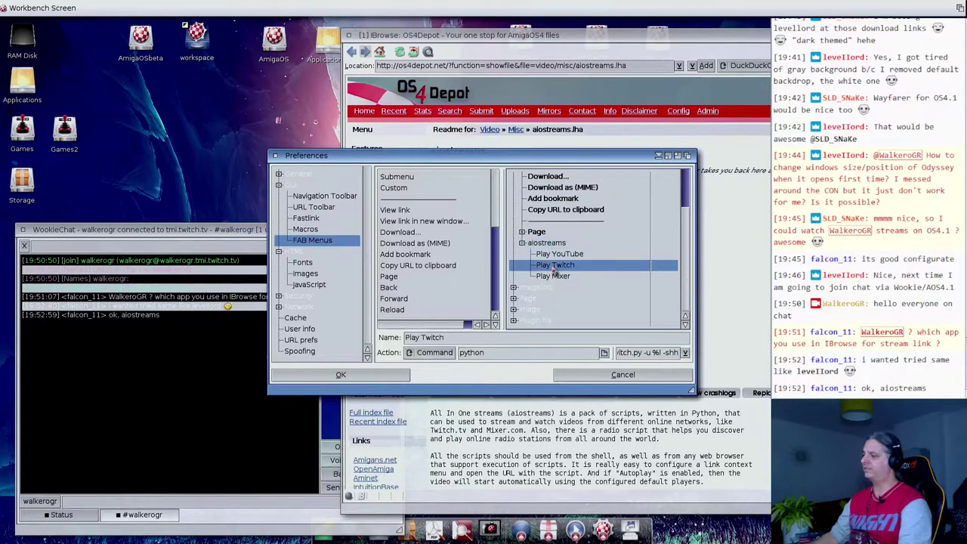
{"action": "left_click_drag", "start_coordinate": [610, 353], "coordinate": [537, 353]}
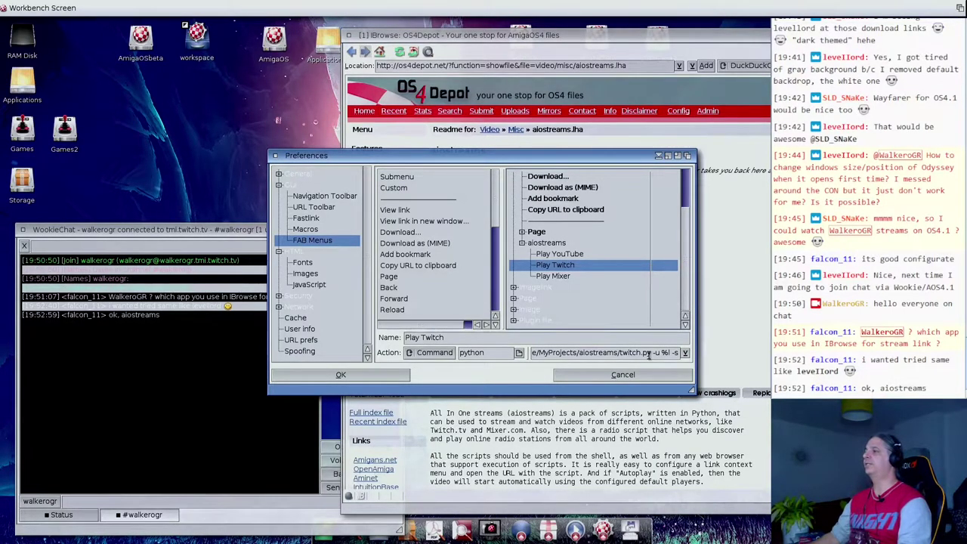
{"action": "left_click", "coordinate": [638, 374]}
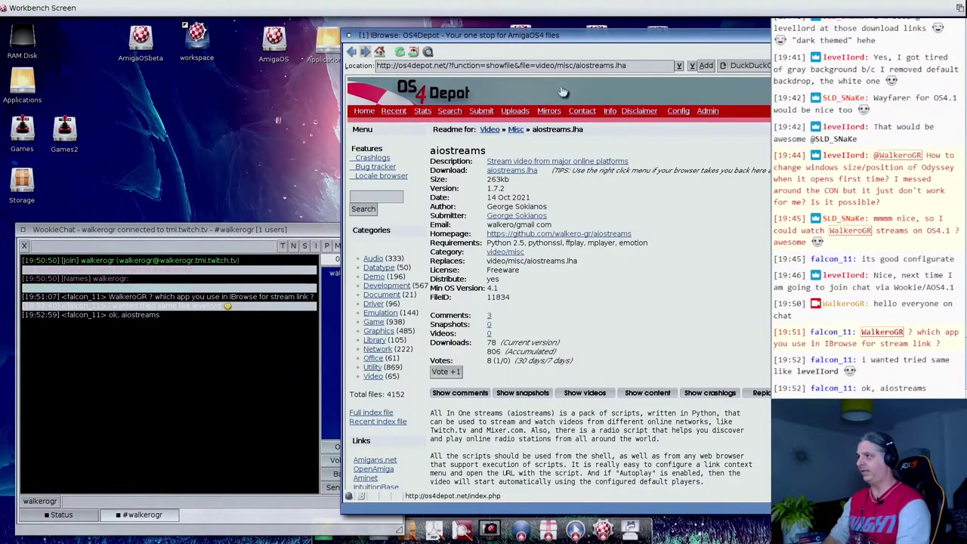
Step: Load aiostreams.amiga-projects.net and go to its Twitch page
{"action": "left_click", "coordinate": [559, 65]}
{"action": "type", "text": "aiostreams.amiga-projects.net/"}
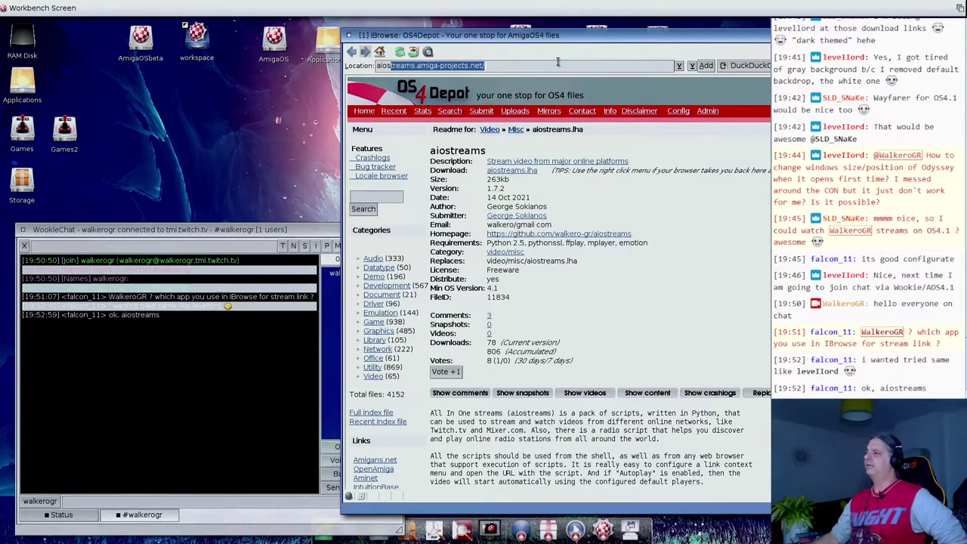
{"action": "key", "text": "Return"}
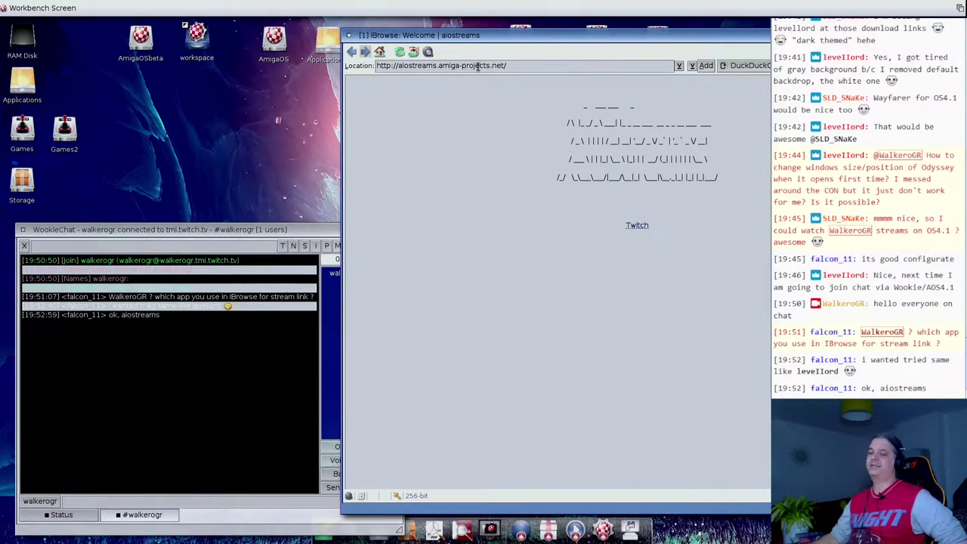
{"action": "left_click", "coordinate": [637, 226]}
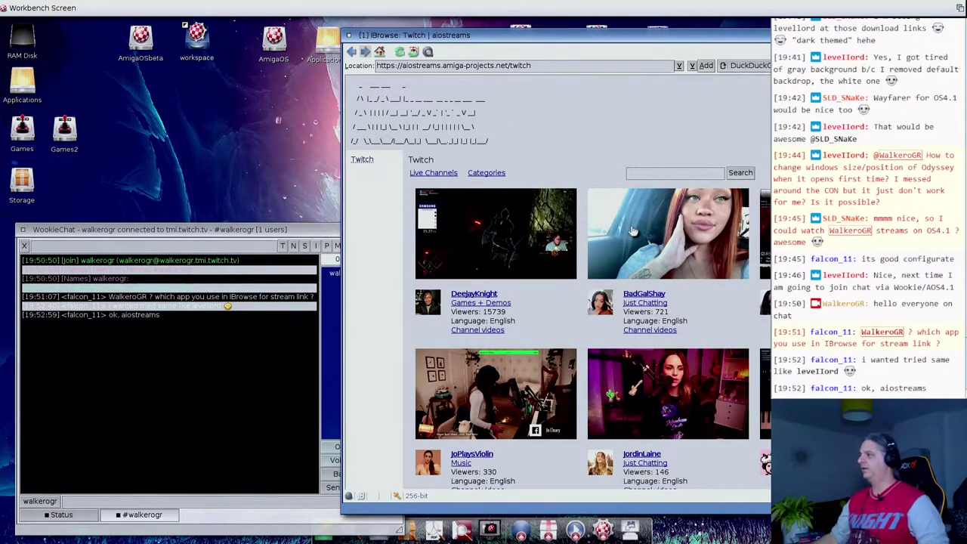
Step: Search the Twitch channels for "amigabill" and open the AmigaBill channel's videos
{"action": "left_click", "coordinate": [680, 175]}
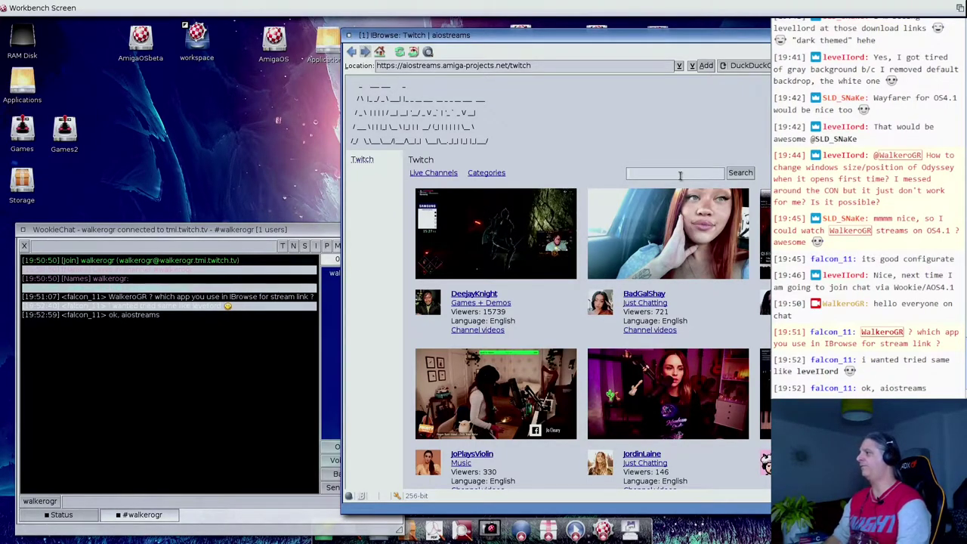
{"action": "type", "text": "amigabill"}
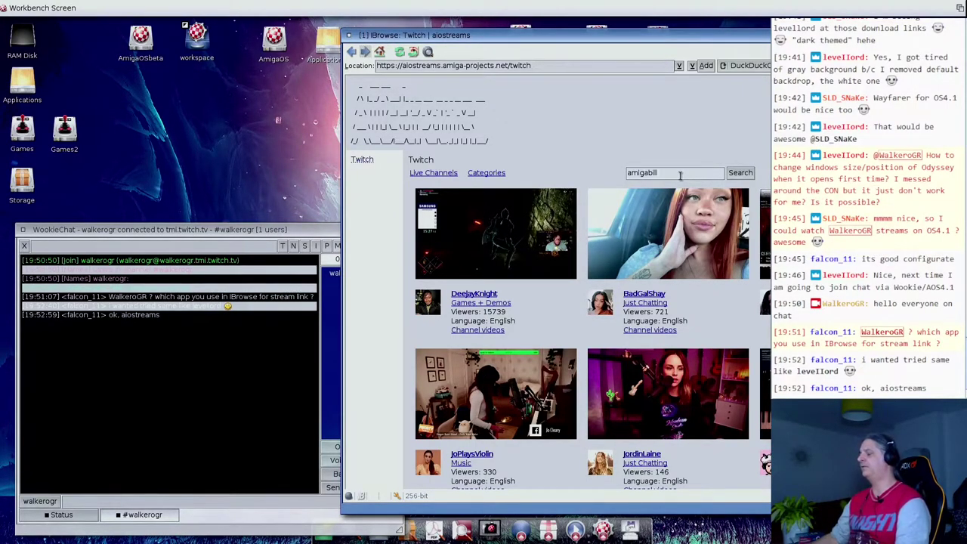
{"action": "key", "text": "Return"}
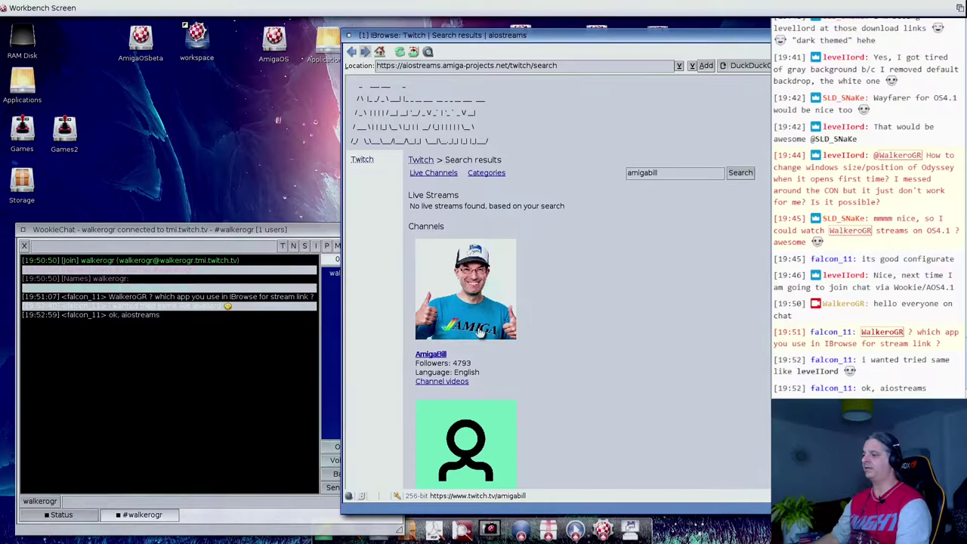
{"action": "left_click", "coordinate": [438, 383]}
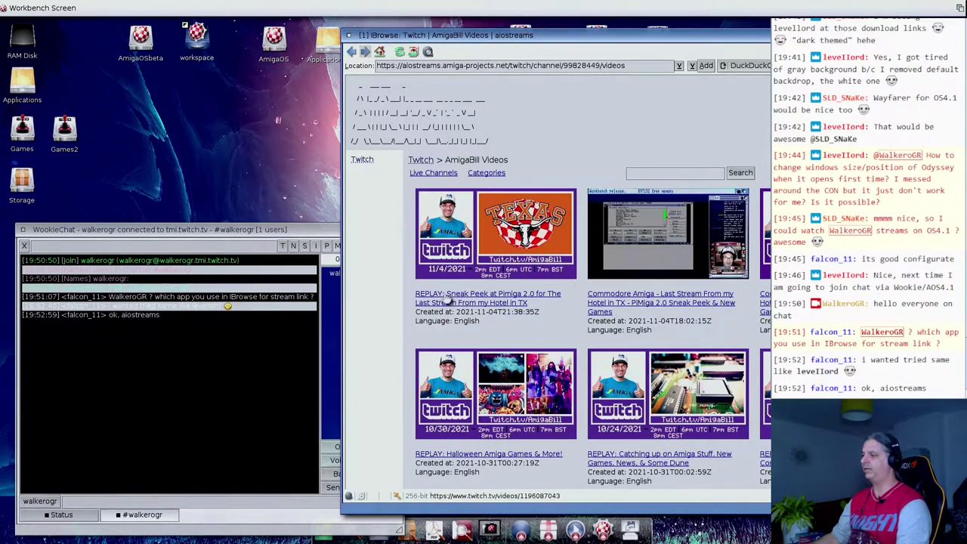
Step: Play the "REPLAY: Sneak Peek at Pimiga 2.0" video link with the aiostreams Play Twitch command
{"action": "right_click", "coordinate": [447, 298]}
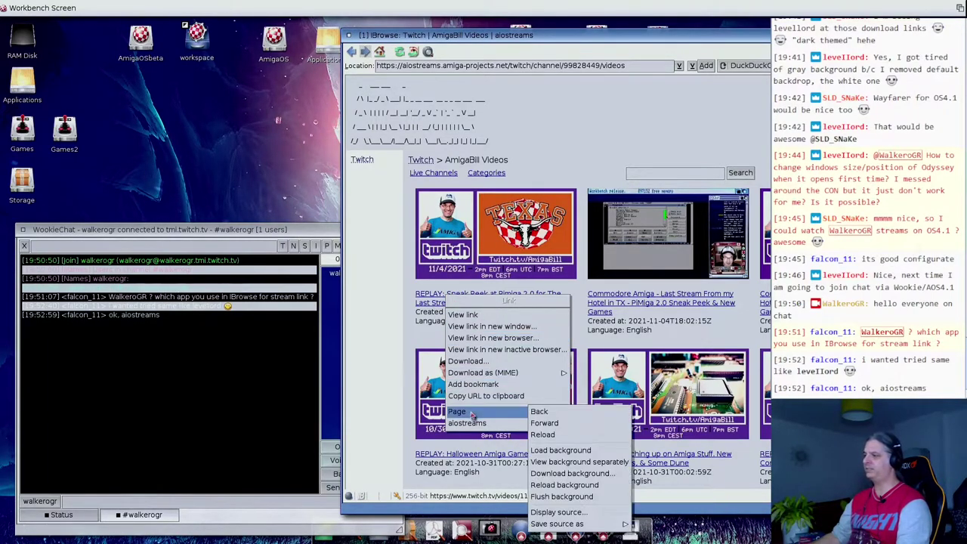
{"action": "mouse_move", "coordinate": [474, 424]}
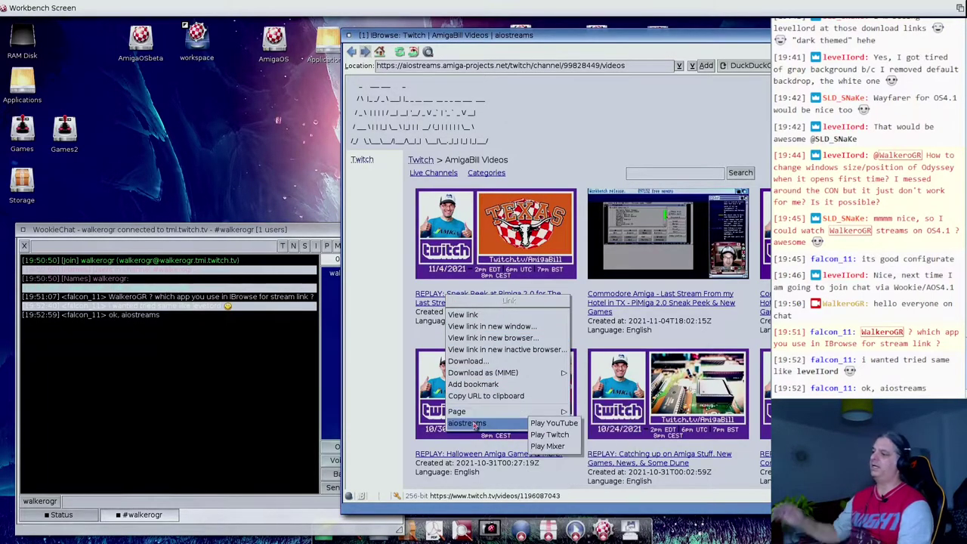
{"action": "left_click", "coordinate": [551, 435]}
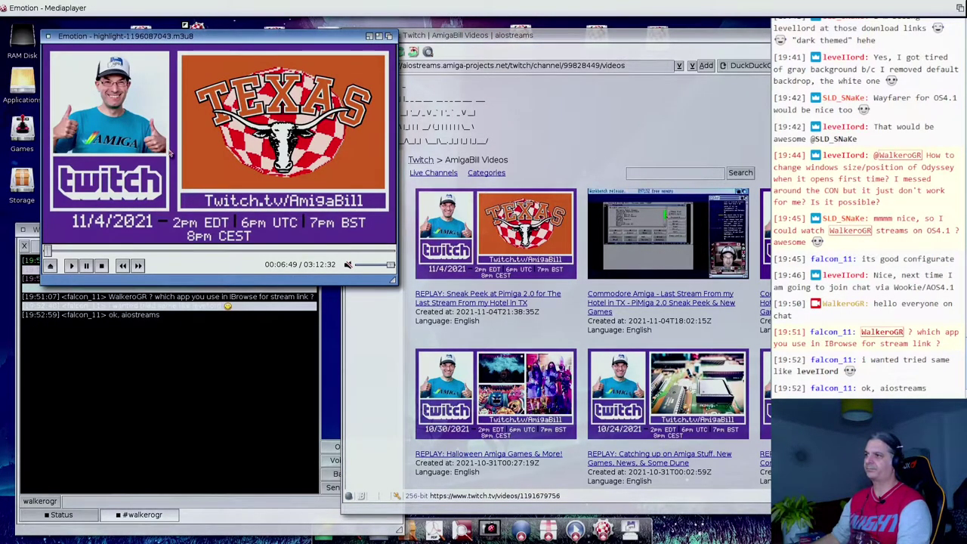
Step: Check the format and resolution of the replay's video track in Emotion, and close the player
{"action": "right_click", "coordinate": [170, 153]}
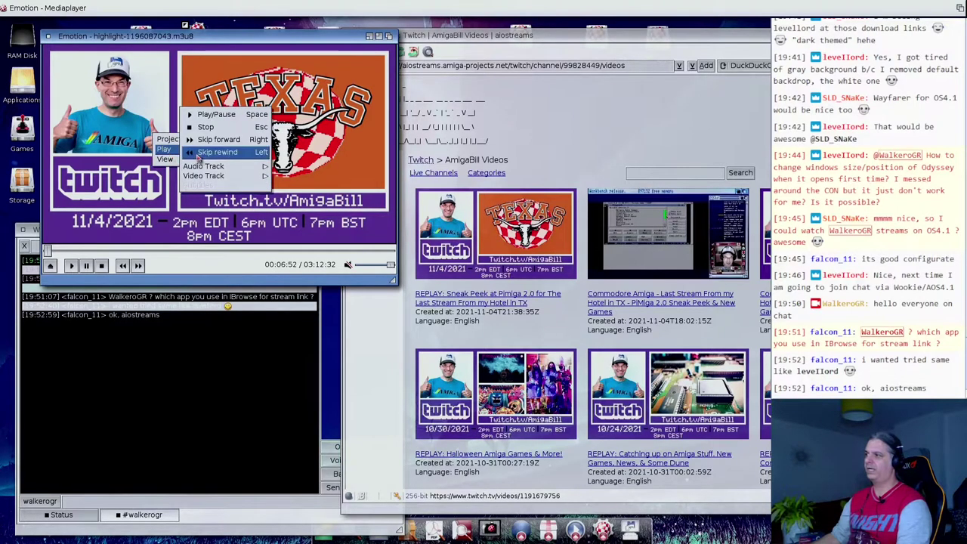
{"action": "mouse_move", "coordinate": [219, 175]}
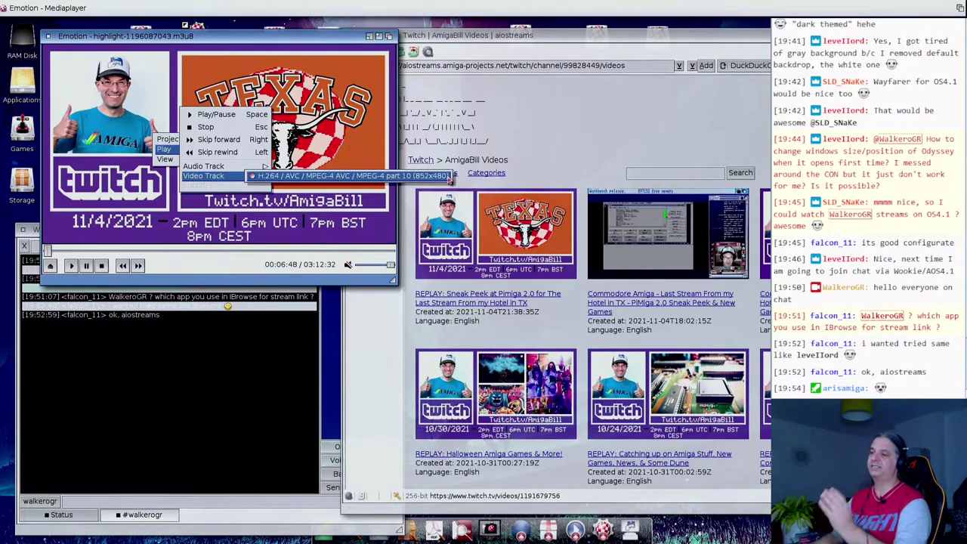
{"action": "left_click", "coordinate": [210, 272]}
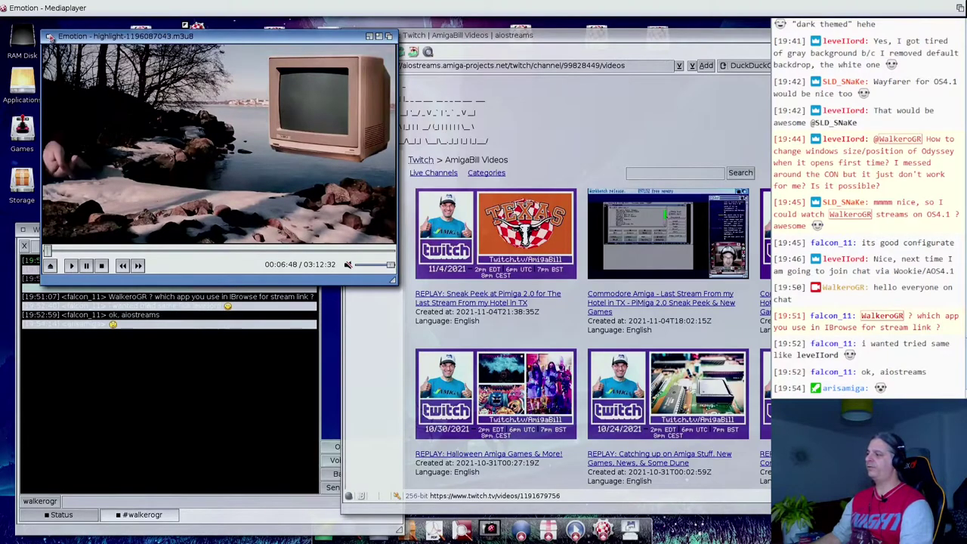
{"action": "left_click", "coordinate": [49, 36]}
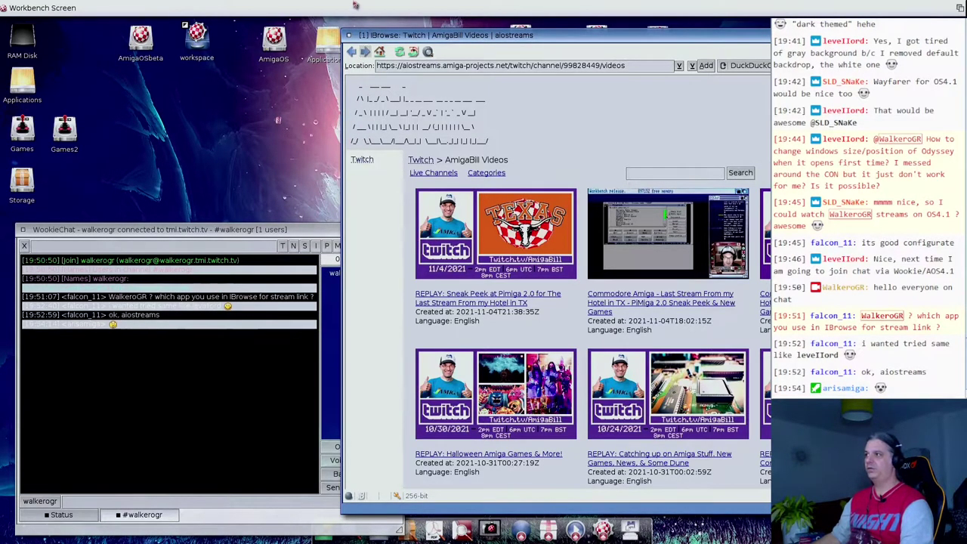
Step: Quit IBrowse and WookieChat, confirming both quit requests
{"action": "left_click", "coordinate": [349, 36]}
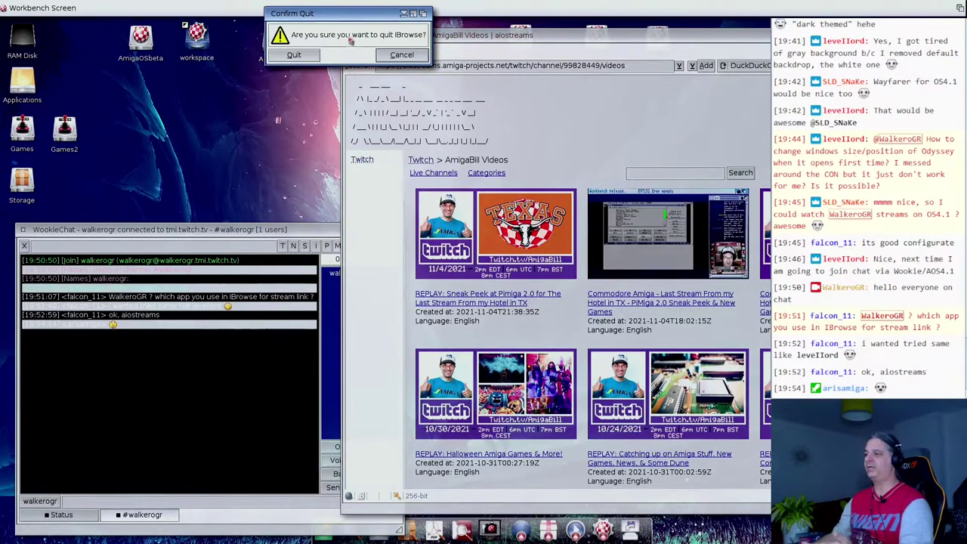
{"action": "left_click", "coordinate": [300, 59]}
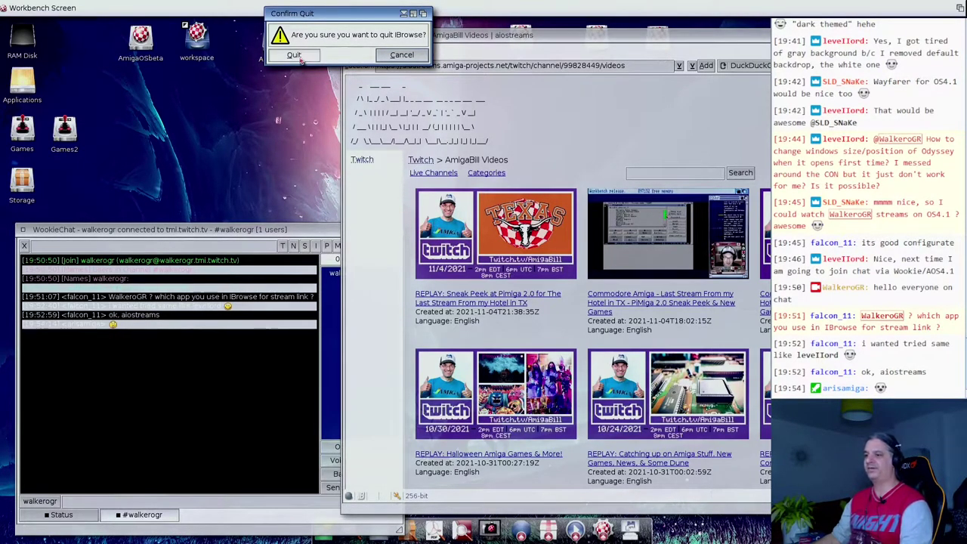
{"action": "left_click_drag", "start_coordinate": [124, 232], "coordinate": [173, 197]}
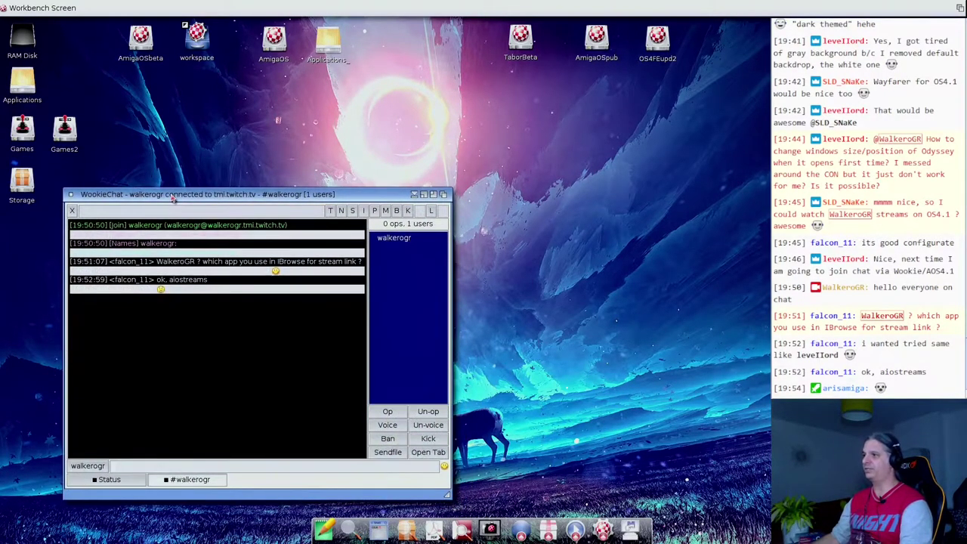
{"action": "left_click", "coordinate": [134, 173]}
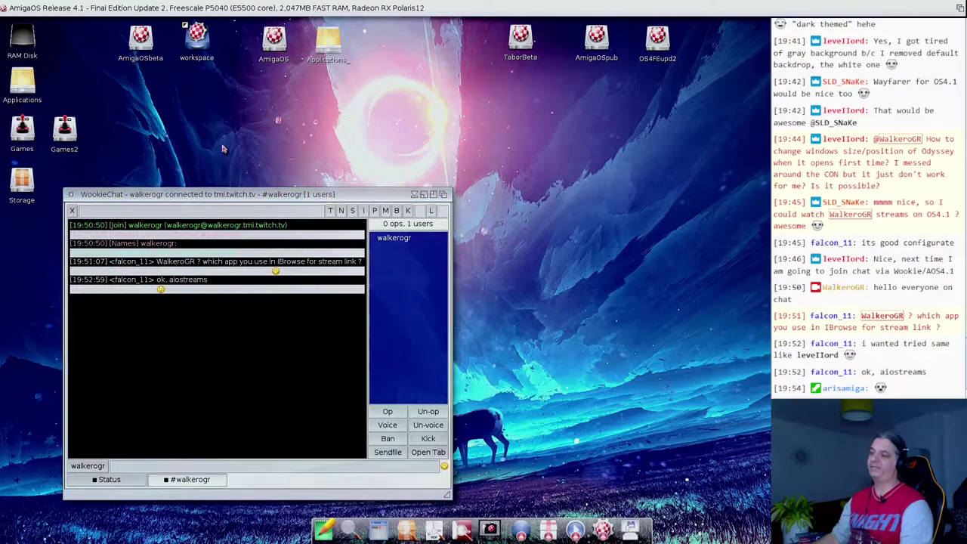
{"action": "left_click_drag", "start_coordinate": [90, 198], "coordinate": [97, 200]}
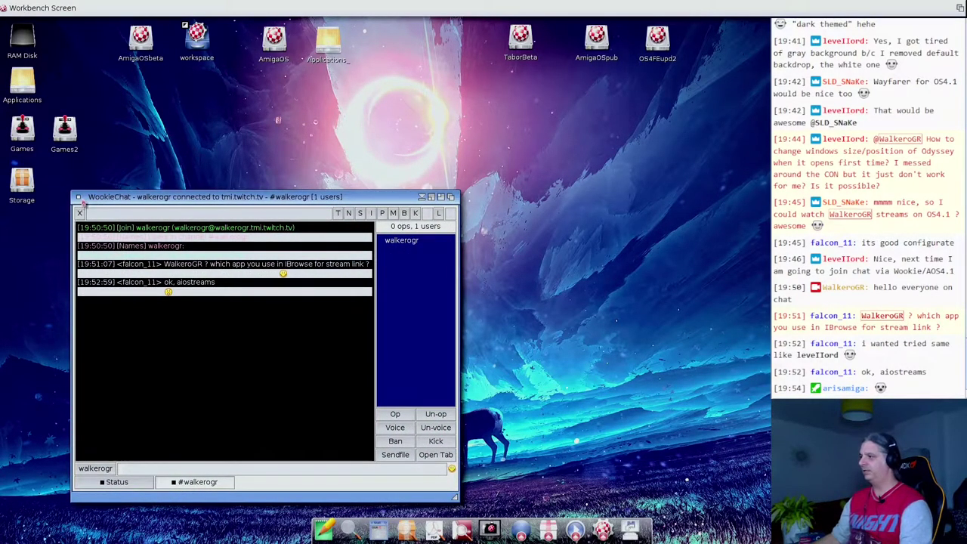
{"action": "left_click", "coordinate": [78, 196]}
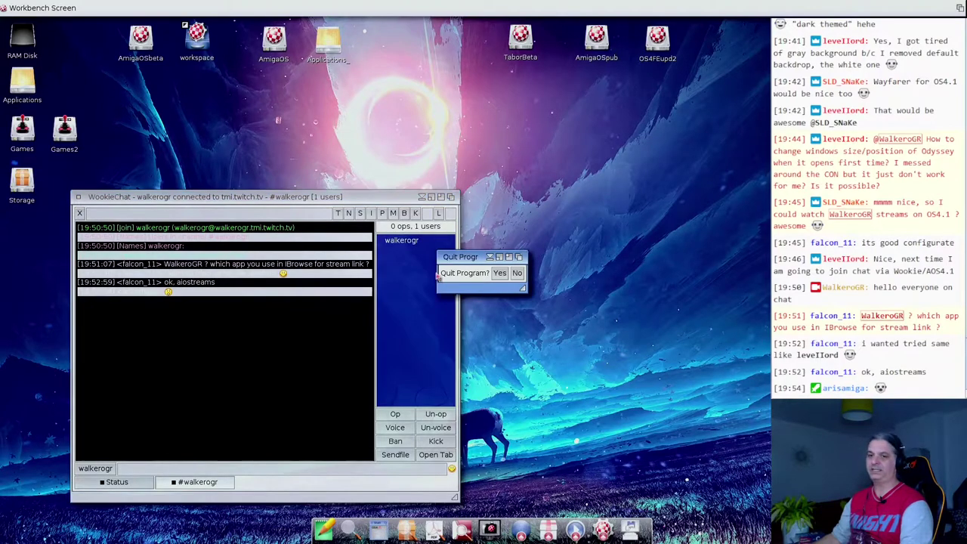
{"action": "left_click", "coordinate": [500, 272]}
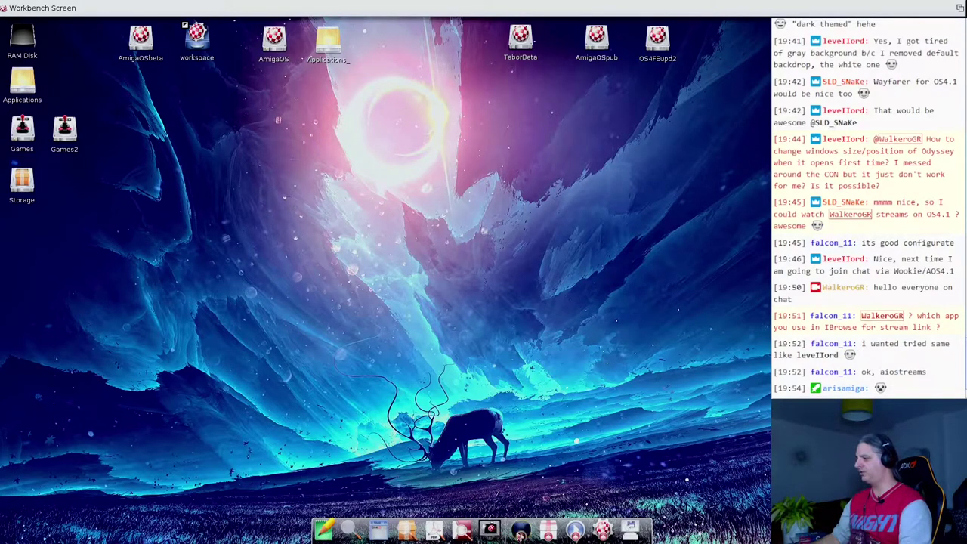
Step: Launch Odyssey Web Browser and snapshot its window at a narrower width
{"action": "left_click", "coordinate": [521, 531]}
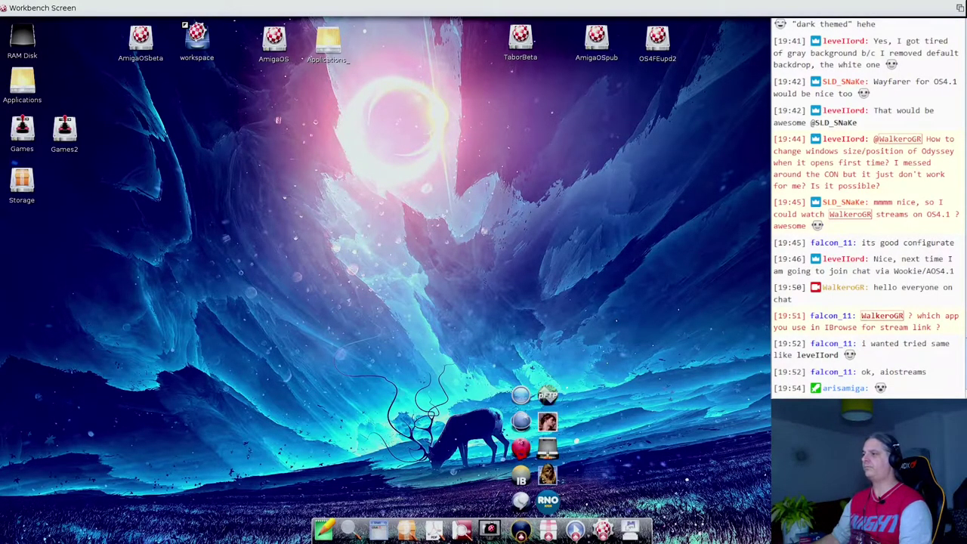
{"action": "left_click", "coordinate": [518, 396]}
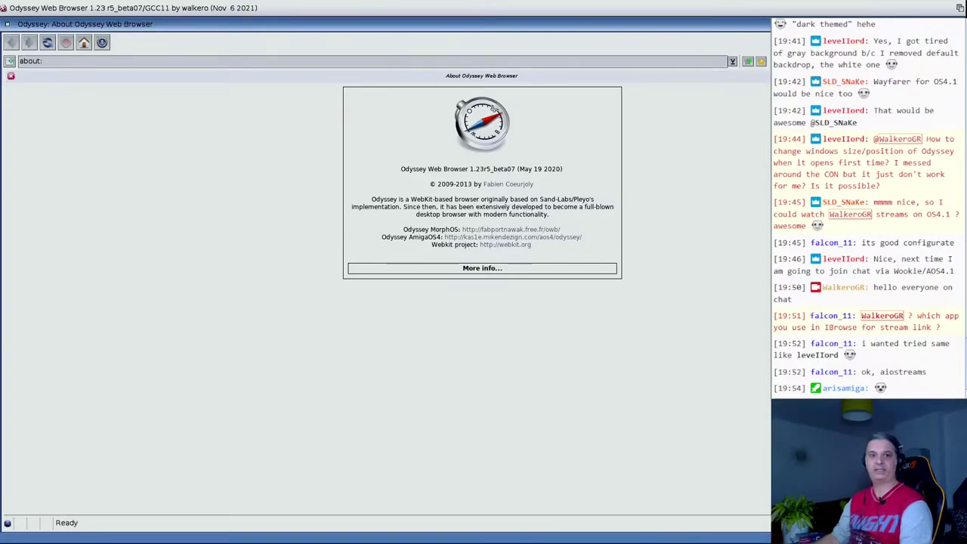
{"action": "left_click_drag", "start_coordinate": [768, 538], "coordinate": [668, 539]}
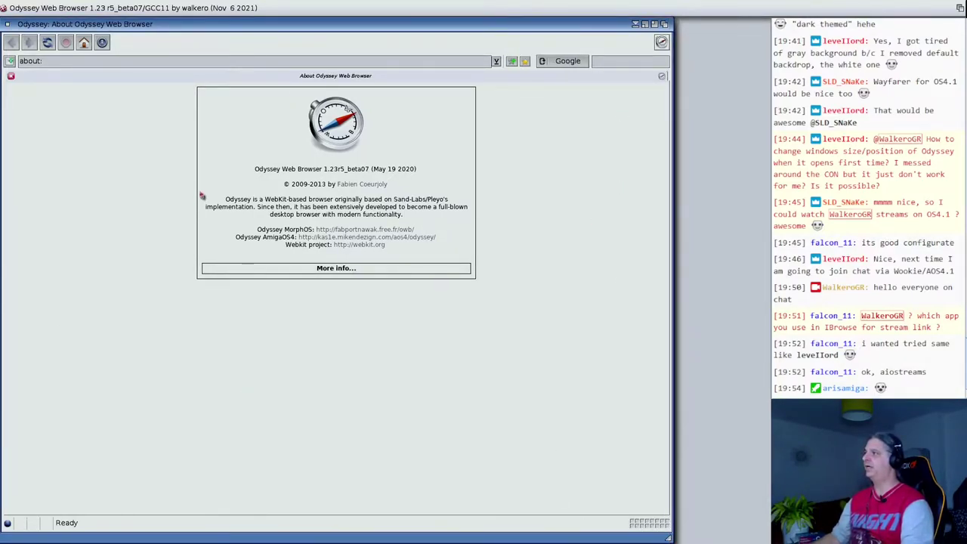
{"action": "left_click", "coordinate": [637, 26]}
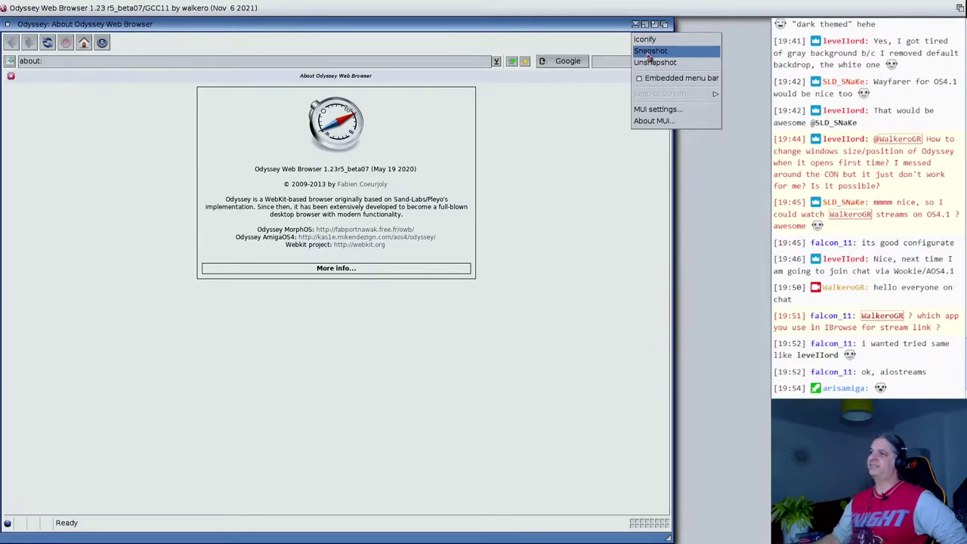
{"action": "left_click", "coordinate": [648, 53]}
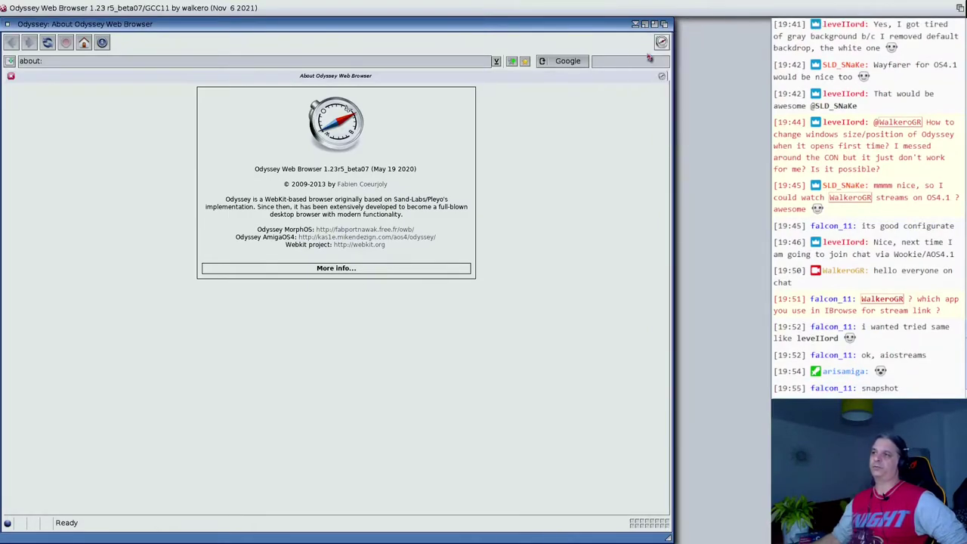
Step: Quit Odyssey Web Browser, confirming the request, relaunch it, and snapshot its window again
{"action": "right_click", "coordinate": [19, 6]}
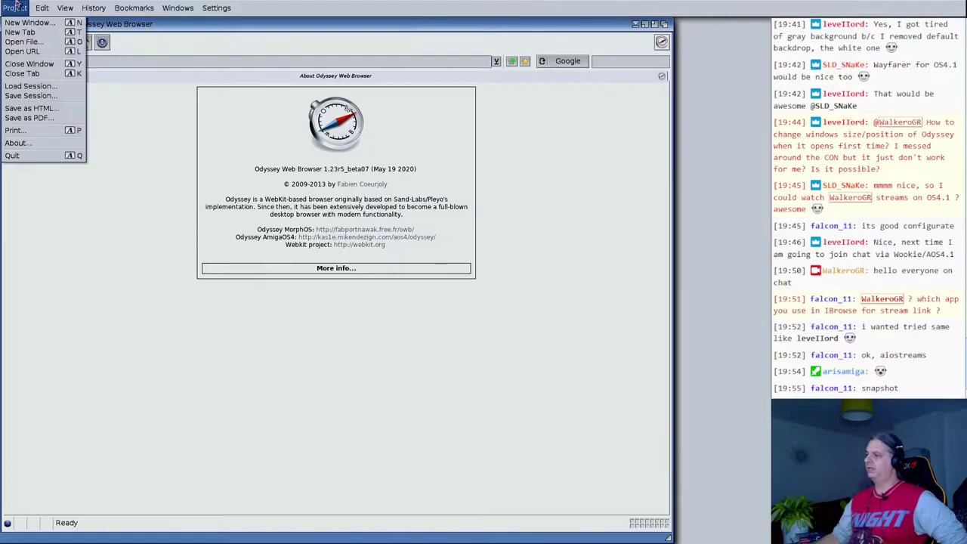
{"action": "left_click", "coordinate": [23, 156]}
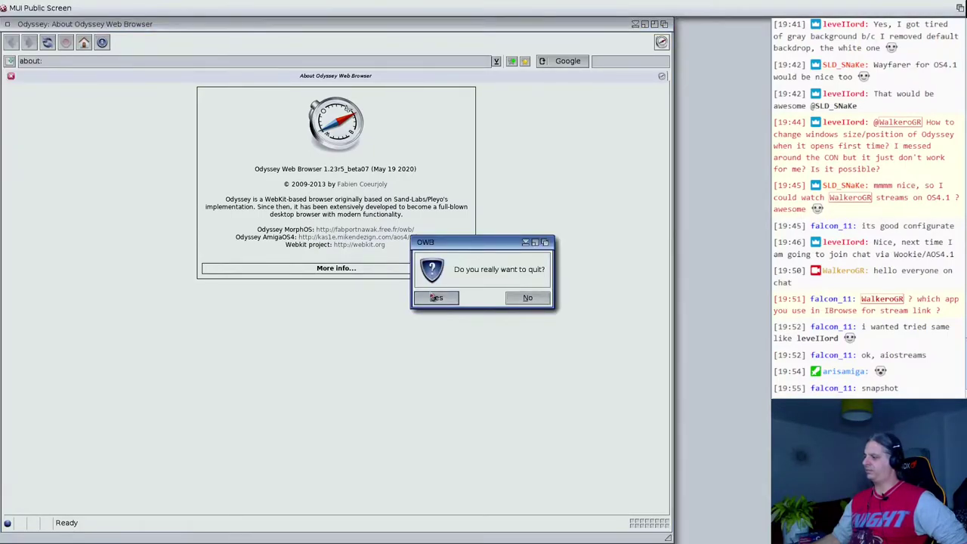
{"action": "left_click", "coordinate": [431, 299]}
{"action": "left_click", "coordinate": [521, 530]}
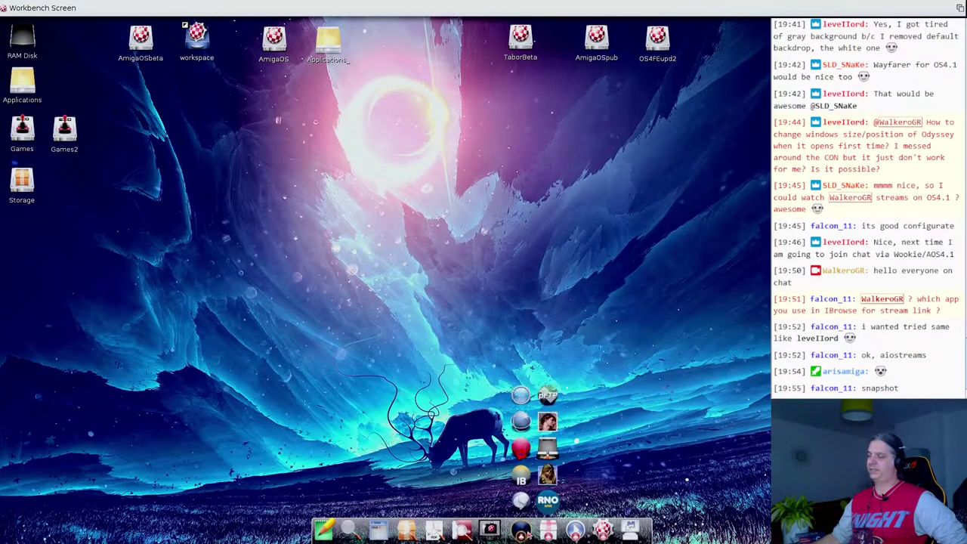
{"action": "left_click", "coordinate": [521, 394]}
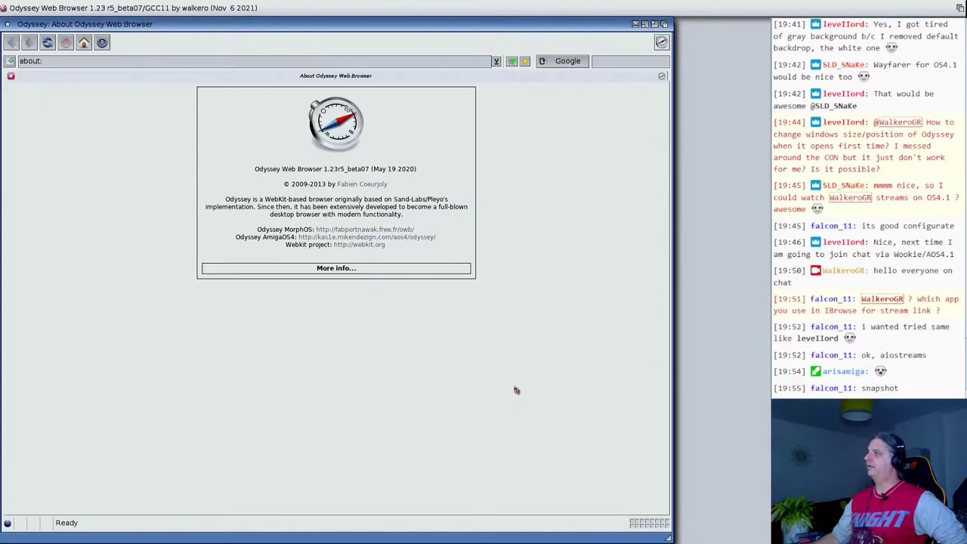
{"action": "left_click", "coordinate": [636, 26]}
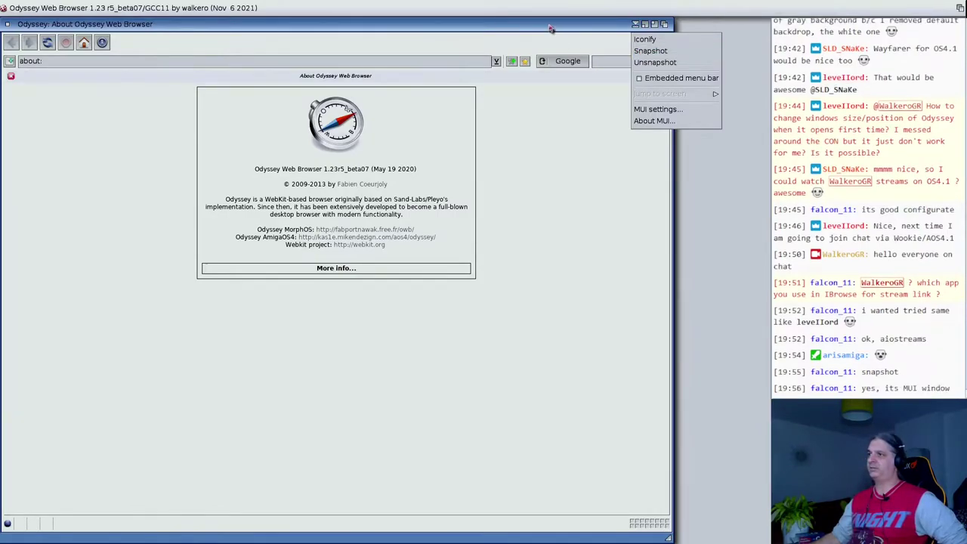
{"action": "left_click", "coordinate": [667, 51]}
Step: Switch to the Workbench screen, launch MUI Preferences from the MUI drawer on AmigaOSbeta, and move its window clear of the dock
{"action": "key", "text": "super+m"}
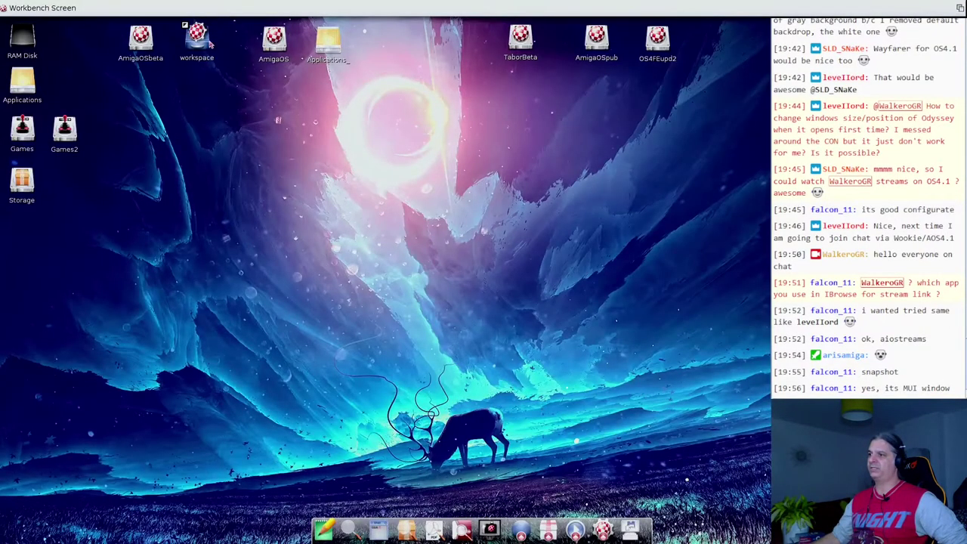
{"action": "double_click", "coordinate": [140, 38]}
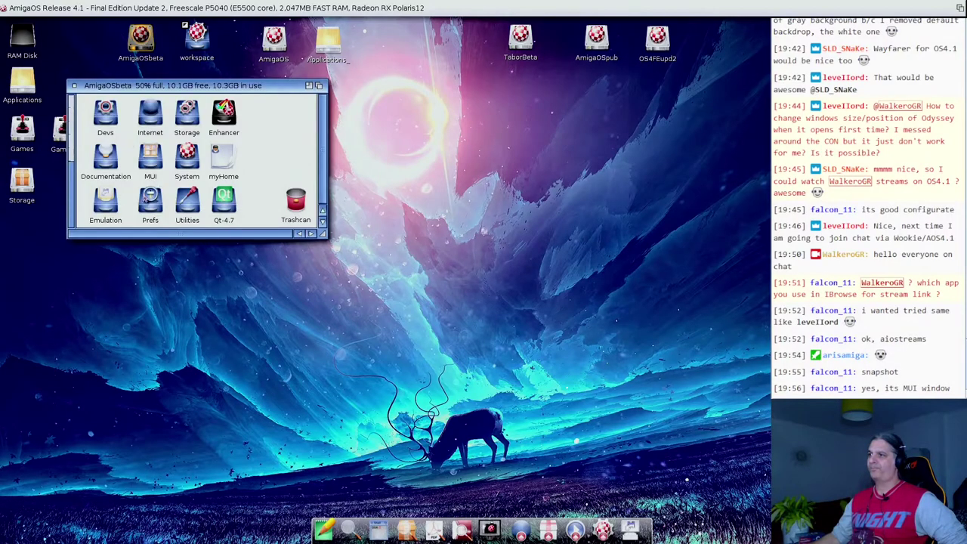
{"action": "double_click", "coordinate": [150, 160]}
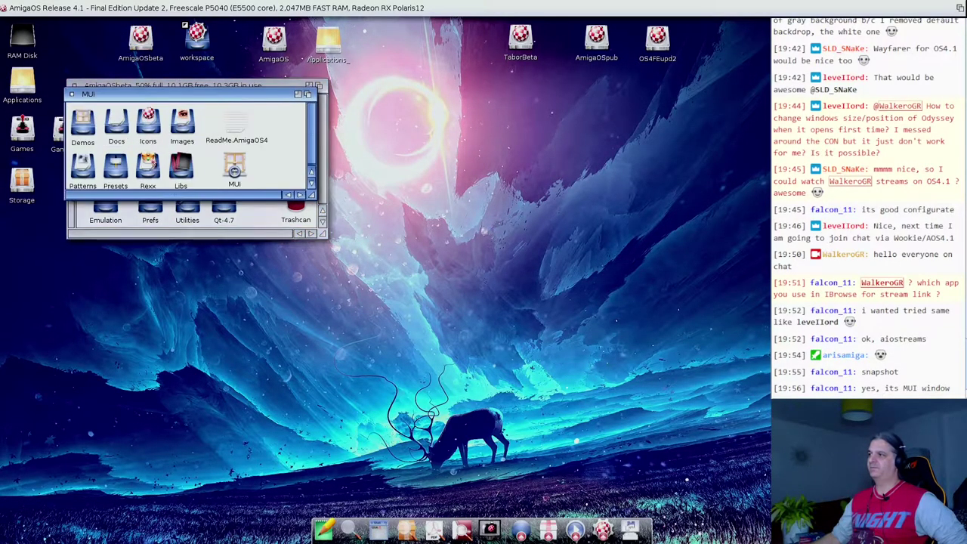
{"action": "double_click", "coordinate": [229, 168]}
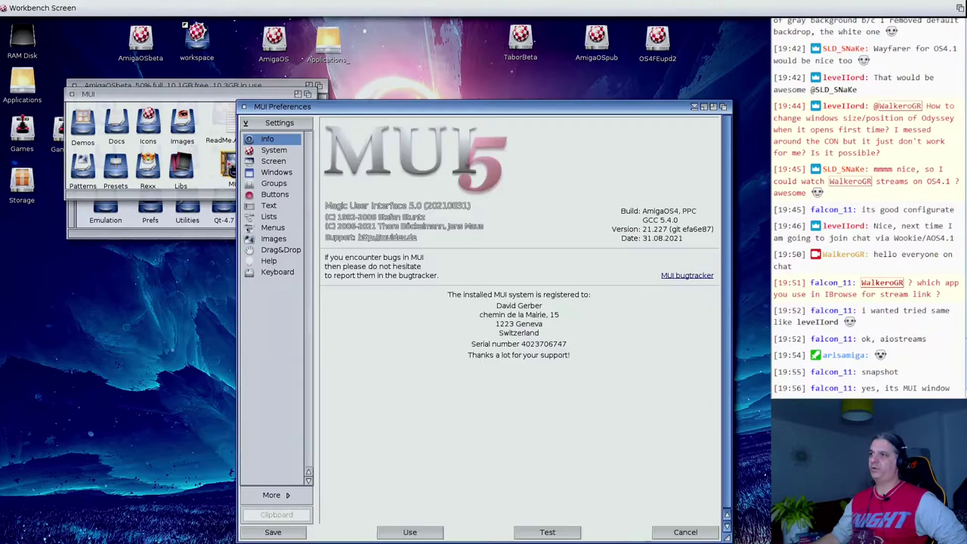
{"action": "left_click_drag", "start_coordinate": [379, 113], "coordinate": [235, 63]}
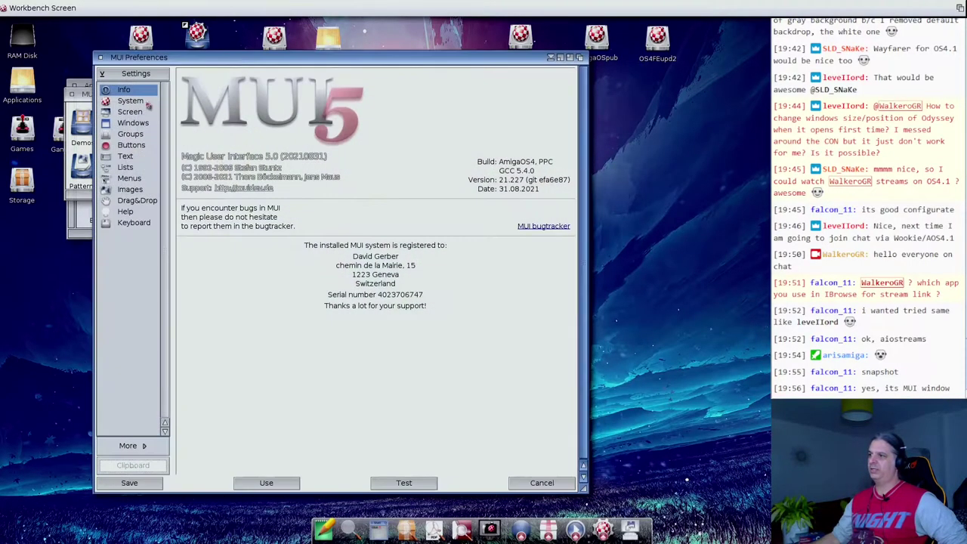
Step: Examine the Windows settings and the window's popup menu options in MUI Preferences, and cancel the preferences
{"action": "left_click", "coordinate": [128, 123]}
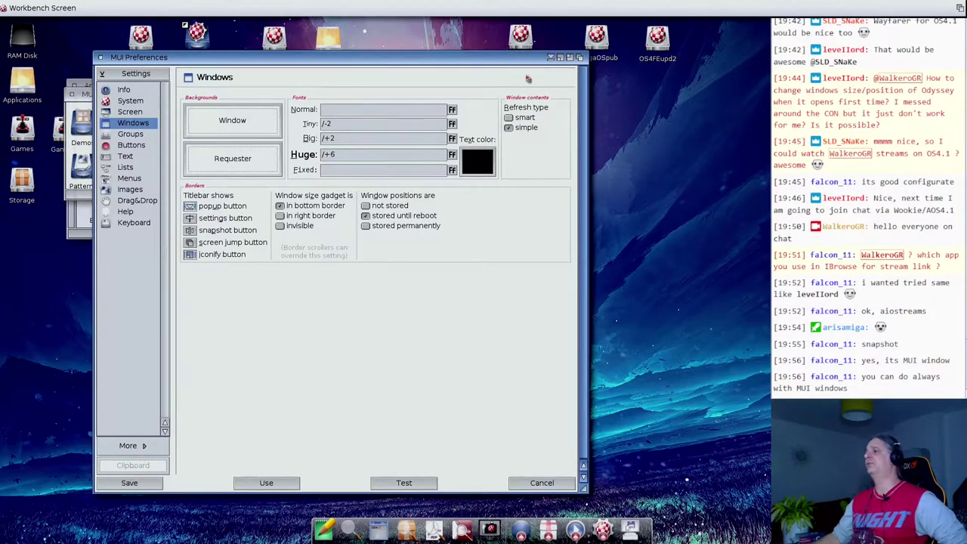
{"action": "left_click", "coordinate": [550, 58]}
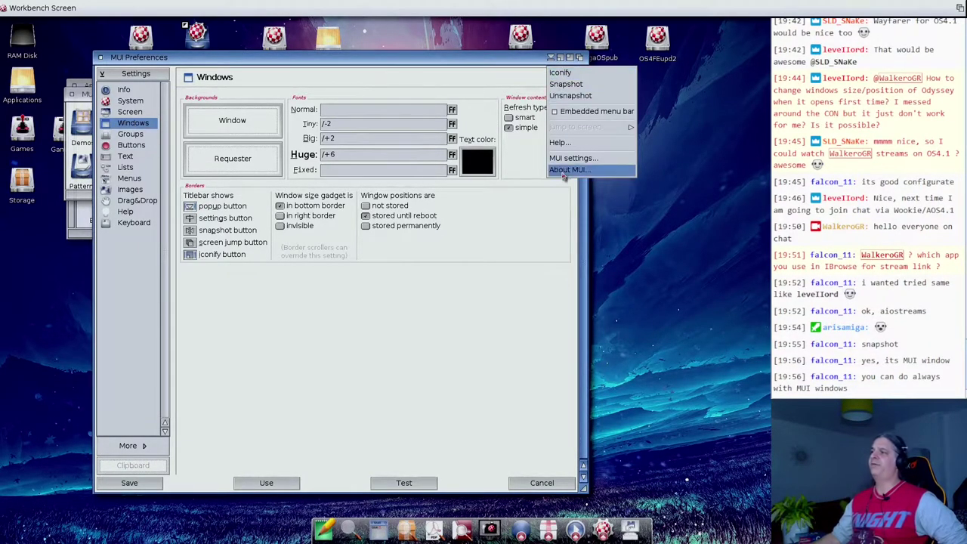
{"action": "left_click", "coordinate": [447, 60]}
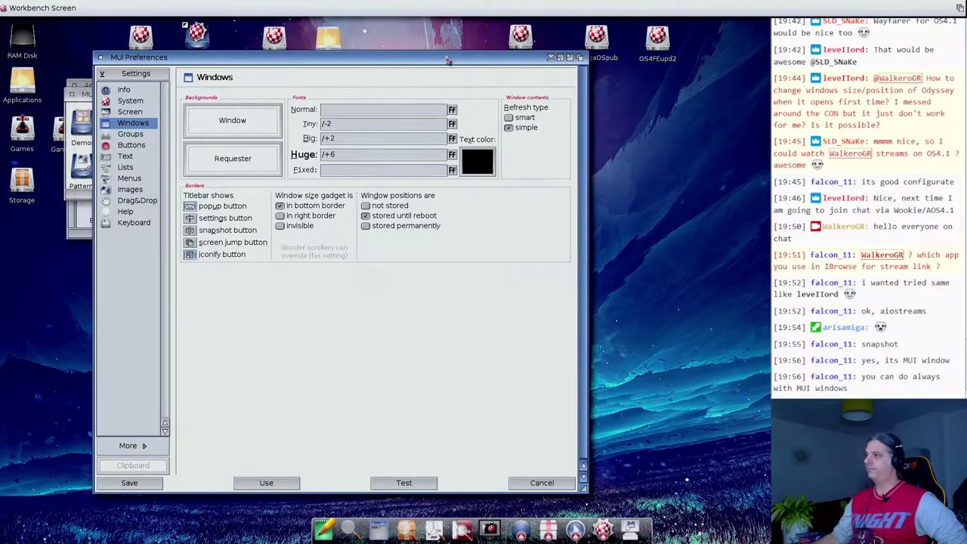
{"action": "left_click", "coordinate": [542, 483]}
Step: Return to the Odyssey Web Browser screen and widen the browser window to the full screen width
{"action": "left_click", "coordinate": [960, 8]}
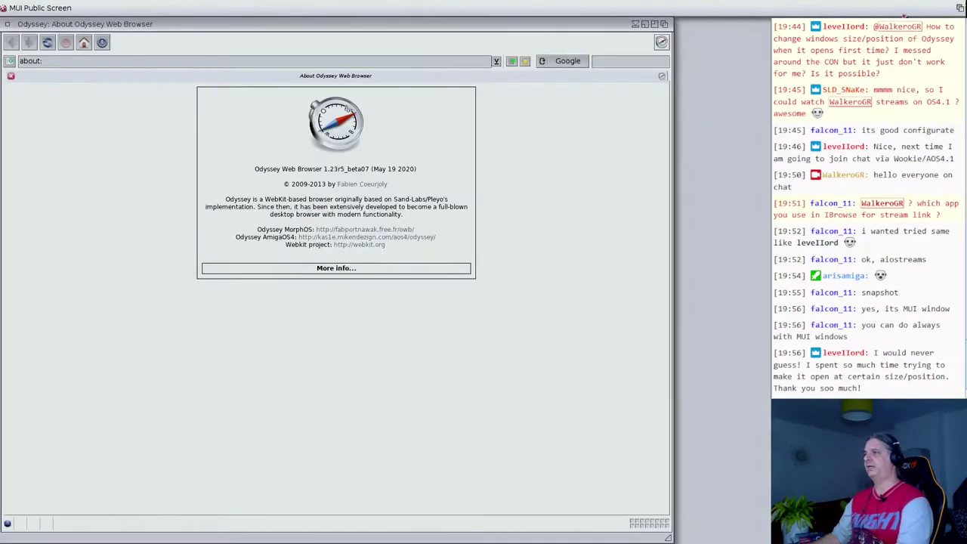
{"action": "left_click", "coordinate": [538, 27]}
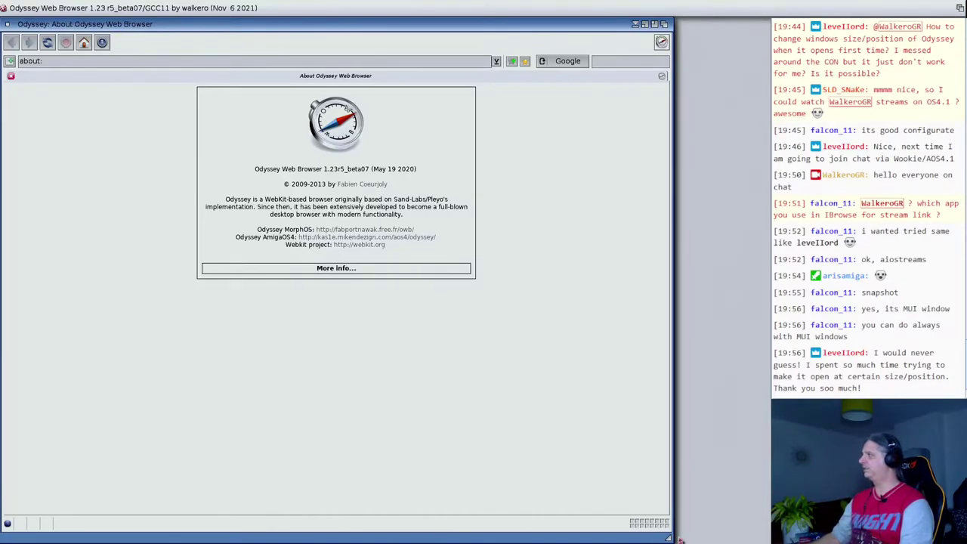
{"action": "left_click_drag", "start_coordinate": [668, 538], "coordinate": [770, 540]}
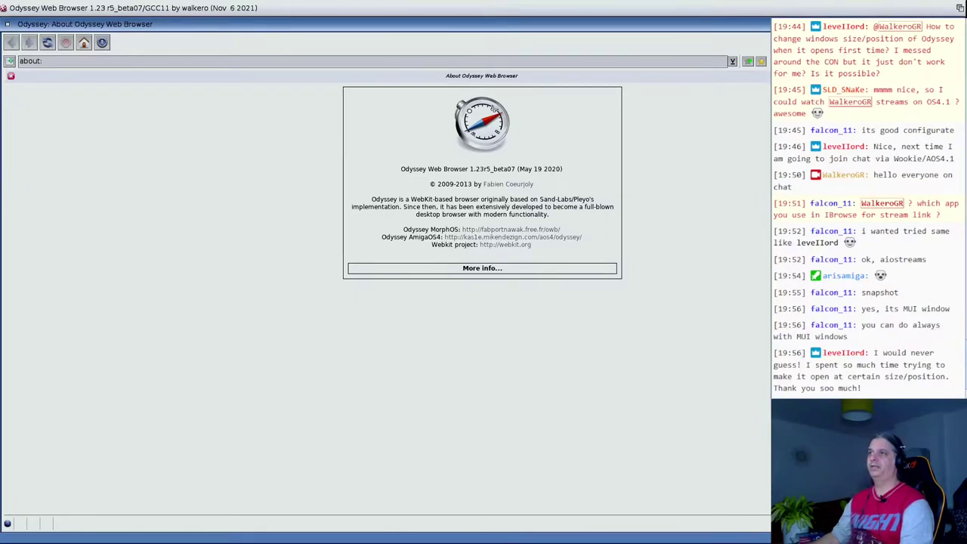
{"action": "right_click", "coordinate": [25, 5]}
{"action": "mouse_move", "coordinate": [43, 6]}
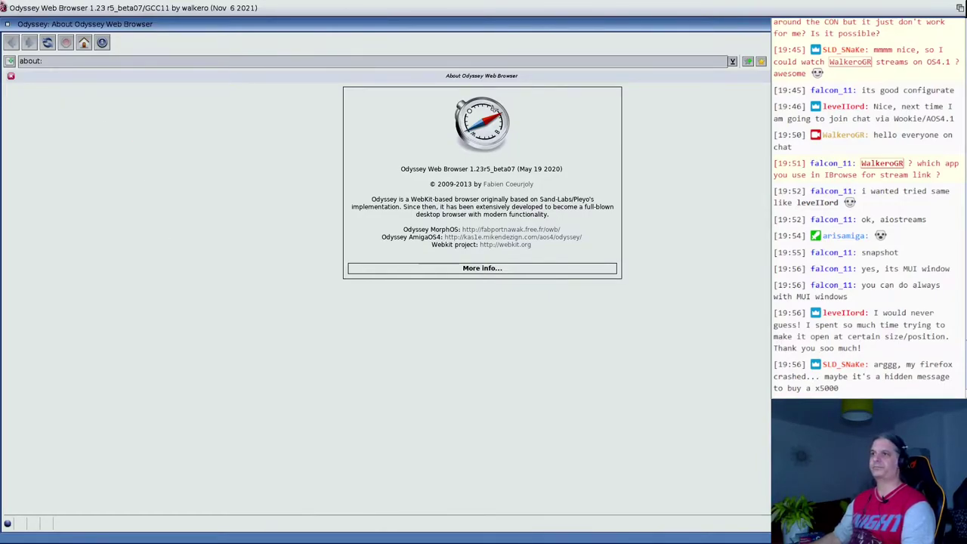
{"action": "right_click", "coordinate": [3, 7]}
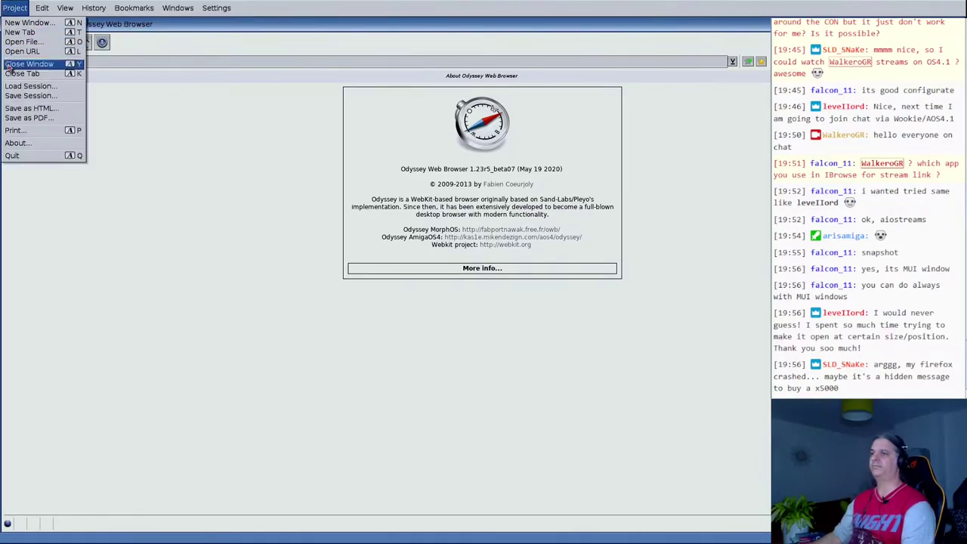
Step: Load cnn.com and look through its front page down to the Sport, Style and Opinion sections, returning to the page start
{"action": "left_click", "coordinate": [165, 61]}
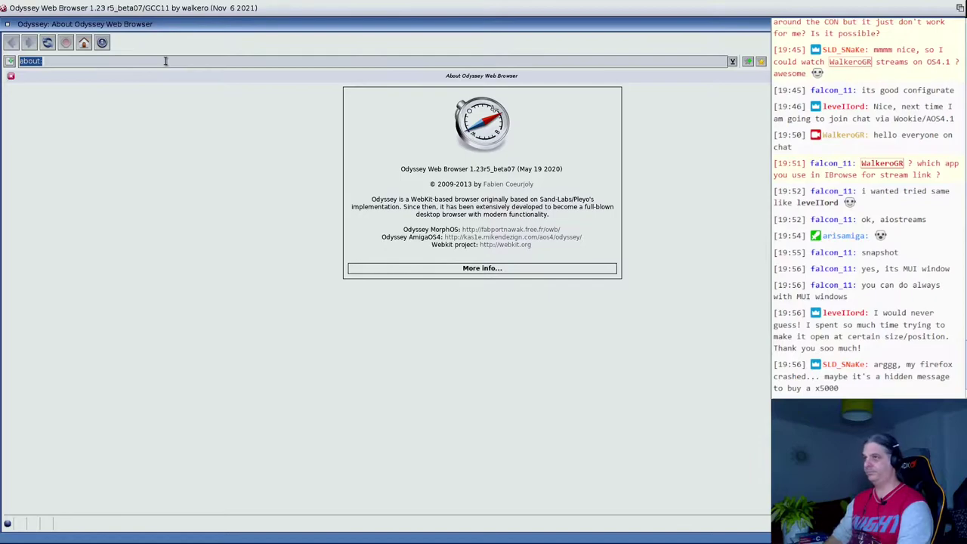
{"action": "type", "text": "cnn."}
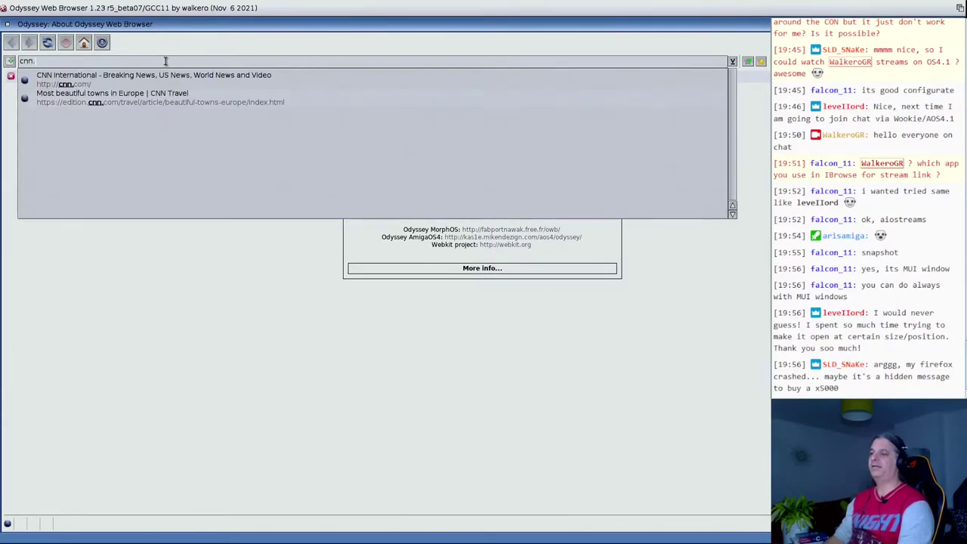
{"action": "type", "text": "com"}
{"action": "key", "text": "Return"}
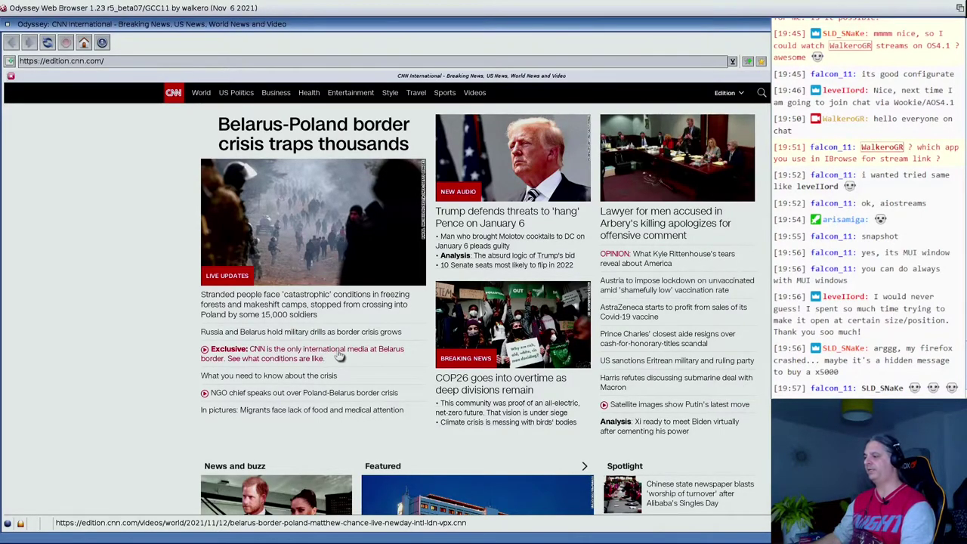
{"action": "scroll", "coordinate": [184, 385], "scroll_direction": "down", "scroll_amount": 3}
{"action": "scroll", "coordinate": [185, 385], "scroll_direction": "down", "scroll_amount": 10}
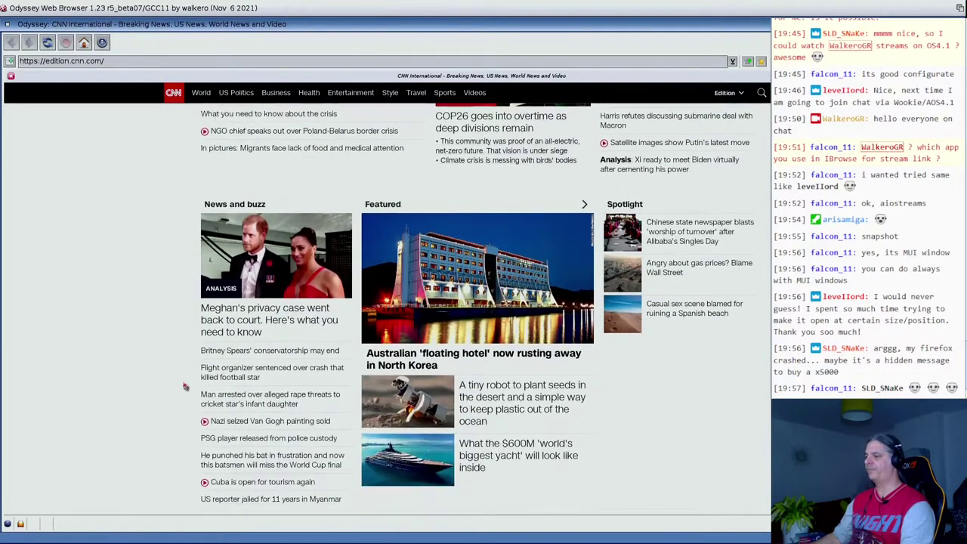
{"action": "scroll", "coordinate": [185, 387], "scroll_direction": "down", "scroll_amount": 10}
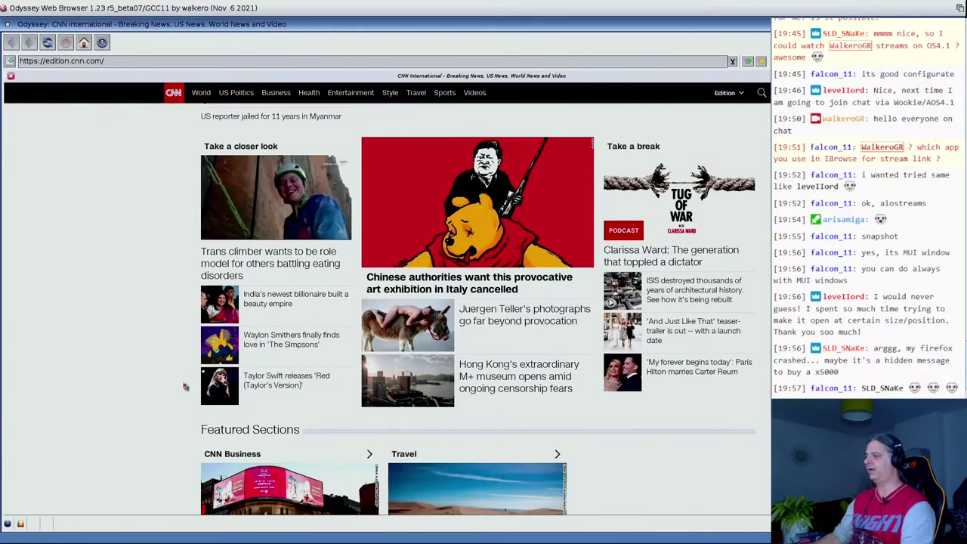
{"action": "scroll", "coordinate": [184, 387], "scroll_direction": "down", "scroll_amount": 1}
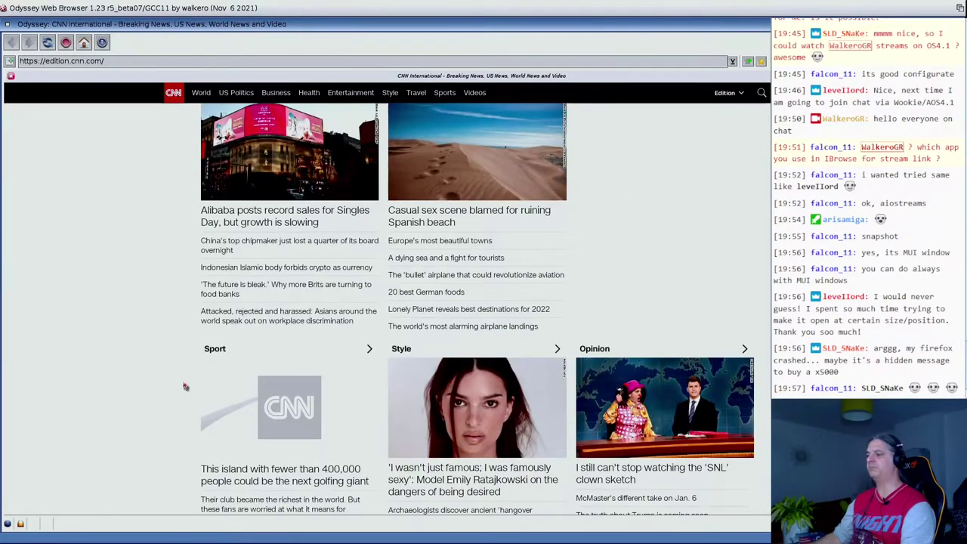
{"action": "scroll", "coordinate": [185, 386], "scroll_direction": "down", "scroll_amount": 5}
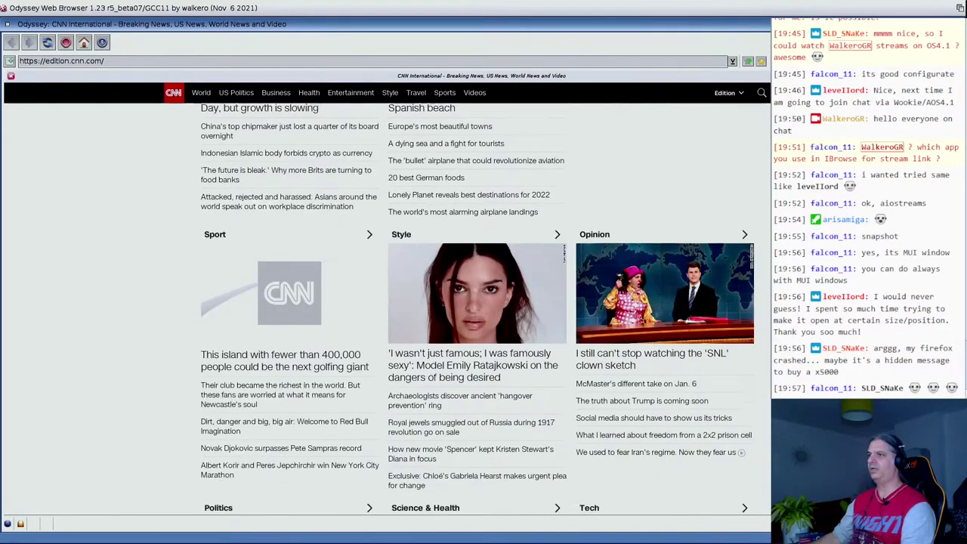
{"action": "key", "text": "Home"}
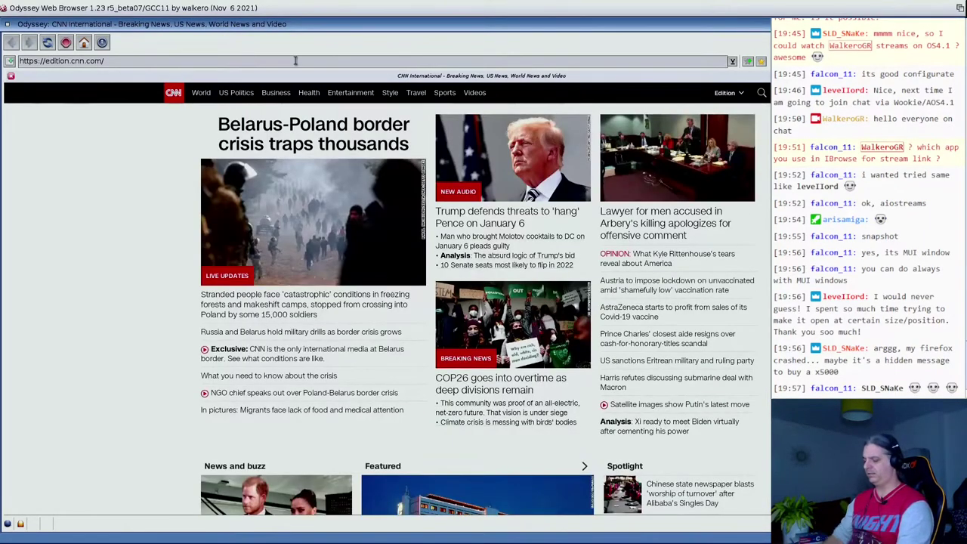
Step: Load rte.ie and look through the news stories on its home page
{"action": "left_click", "coordinate": [155, 62]}
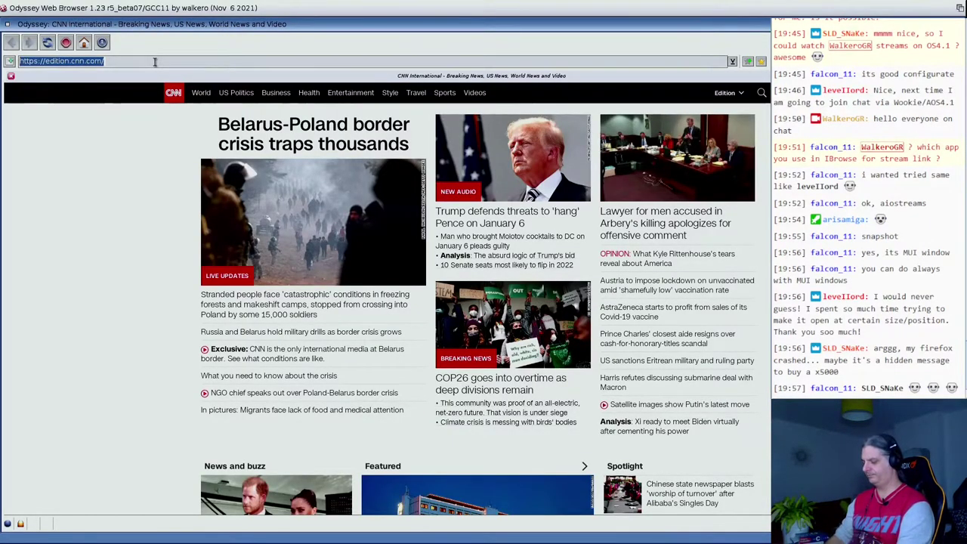
{"action": "type", "text": "te"}
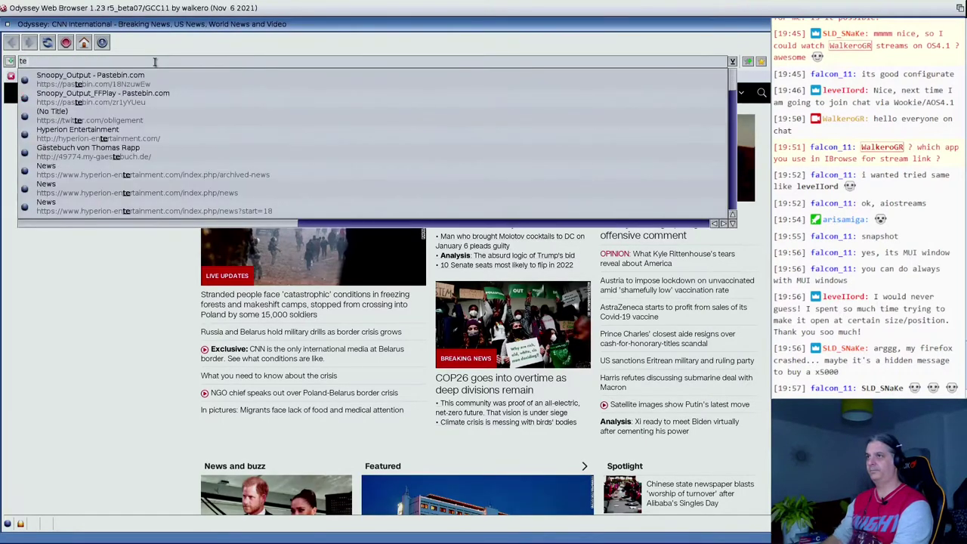
{"action": "key", "text": "BackSpace"}
{"action": "key", "text": "BackSpace"}
{"action": "type", "text": "rt"}
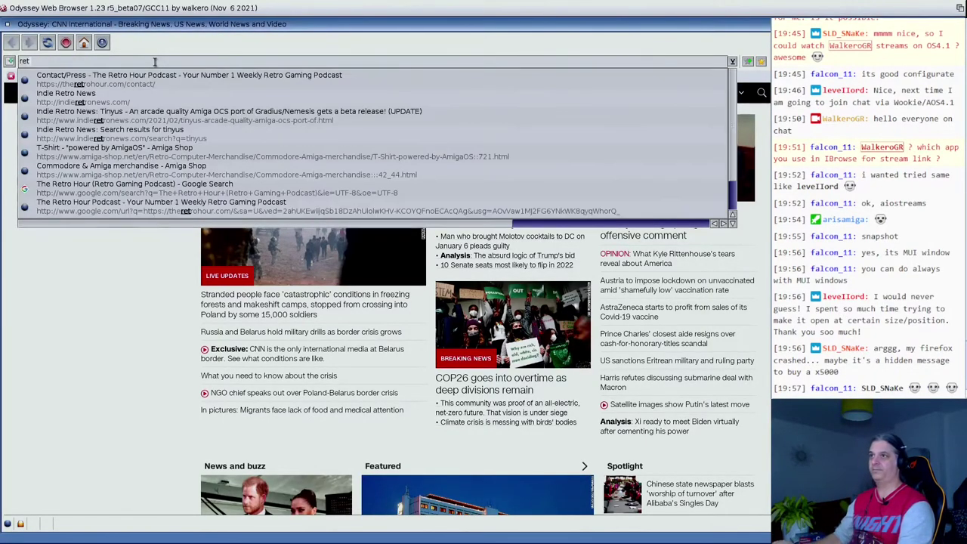
{"action": "type", "text": "e.ie"}
{"action": "key", "text": "Return"}
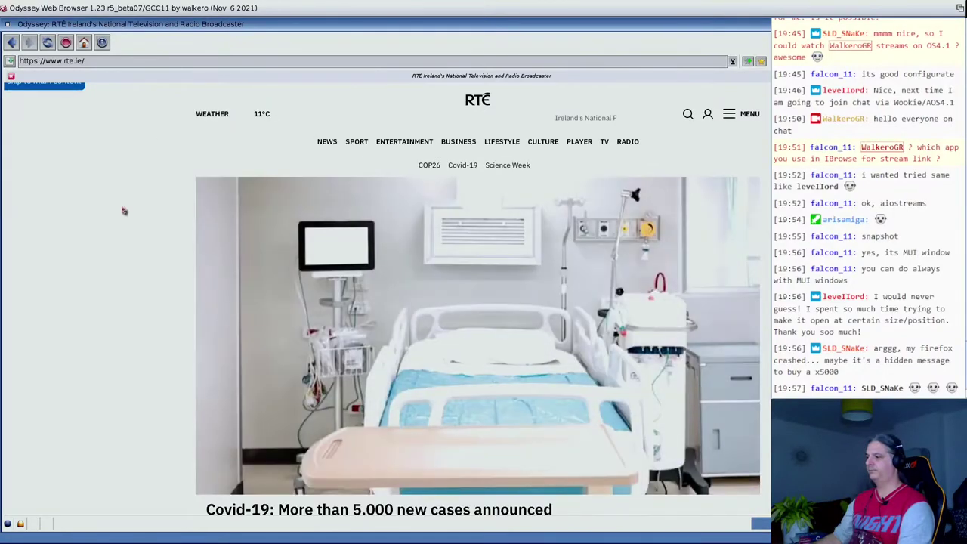
{"action": "scroll", "coordinate": [125, 210], "scroll_direction": "down", "scroll_amount": 3}
{"action": "scroll", "coordinate": [125, 209], "scroll_direction": "down", "scroll_amount": 10}
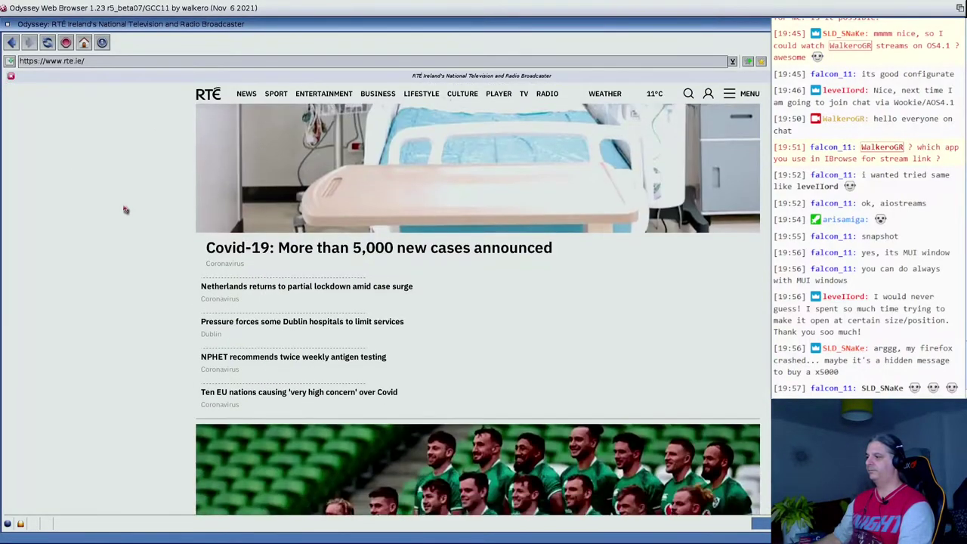
{"action": "scroll", "coordinate": [125, 210], "scroll_direction": "down", "scroll_amount": 12}
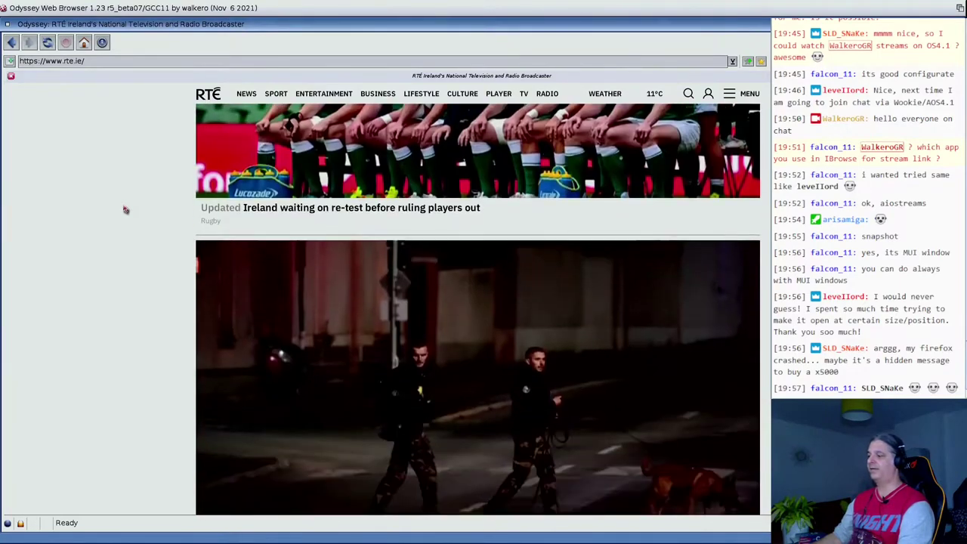
{"action": "scroll", "coordinate": [126, 210], "scroll_direction": "down", "scroll_amount": 10}
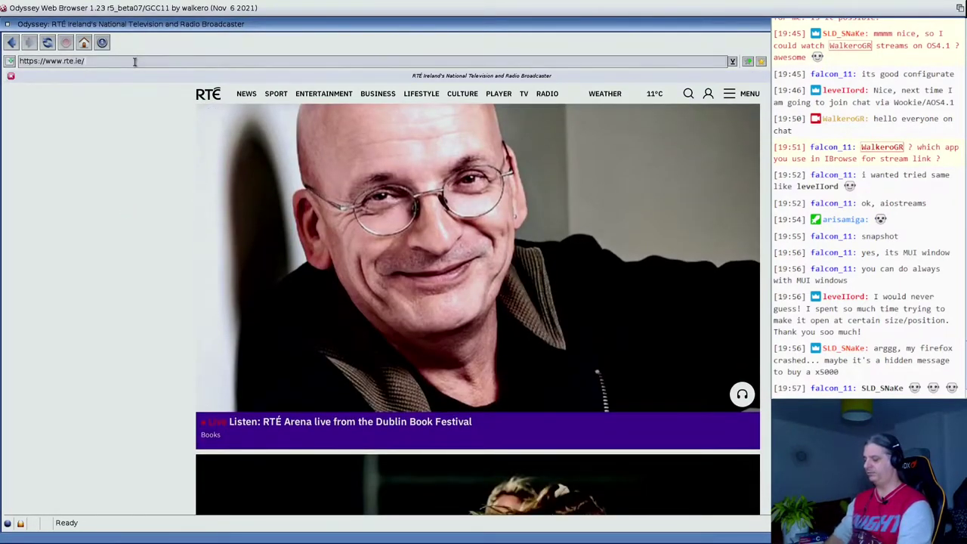
Step: Load the gog.com store page
{"action": "left_click", "coordinate": [134, 62]}
{"action": "type", "text": "gog.com"}
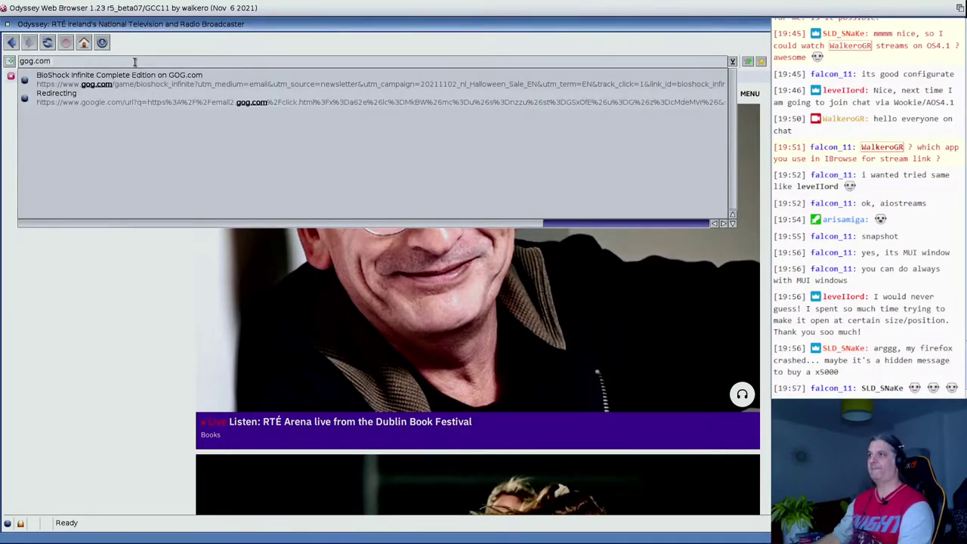
{"action": "key", "text": "Return"}
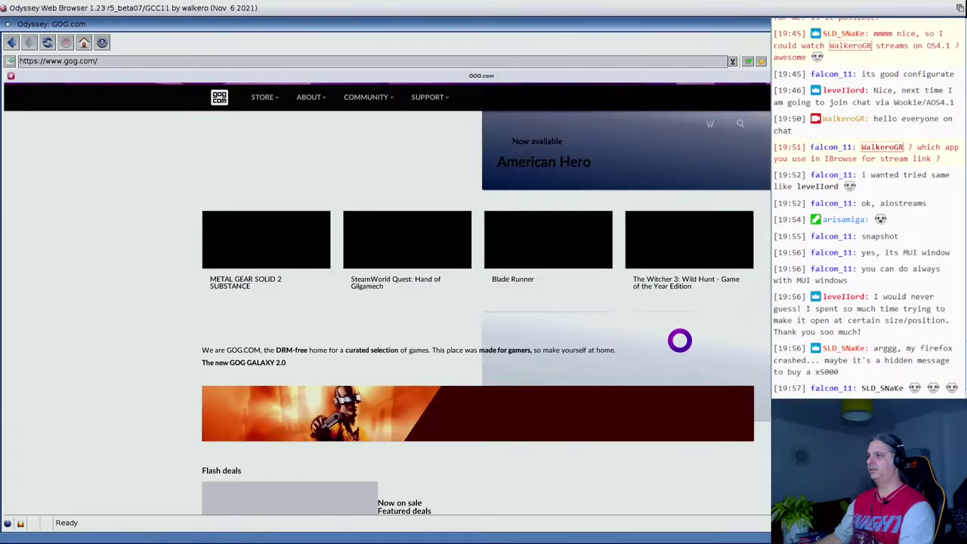
Step: Open the METAL GEAR SOLID 2 SUBSTANCE game page and look through it down to the Buy series section, returning to the page start
{"action": "scroll", "coordinate": [484, 302], "scroll_direction": "down", "scroll_amount": 3}
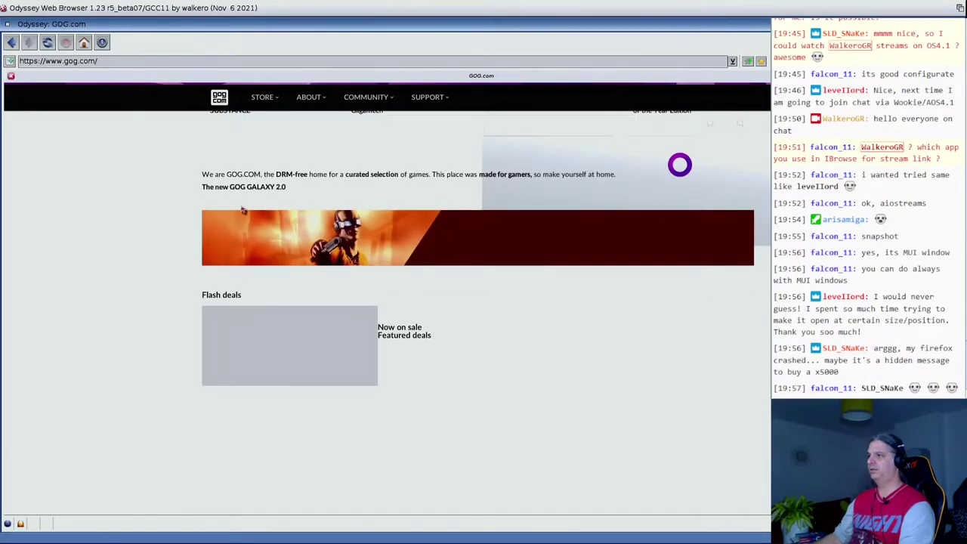
{"action": "scroll", "coordinate": [241, 210], "scroll_direction": "up", "scroll_amount": 2}
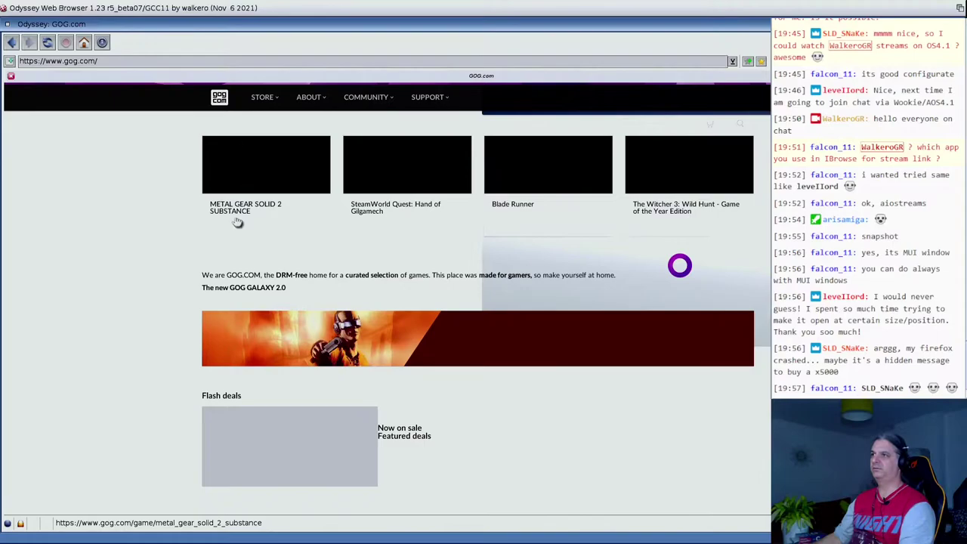
{"action": "left_click", "coordinate": [236, 222]}
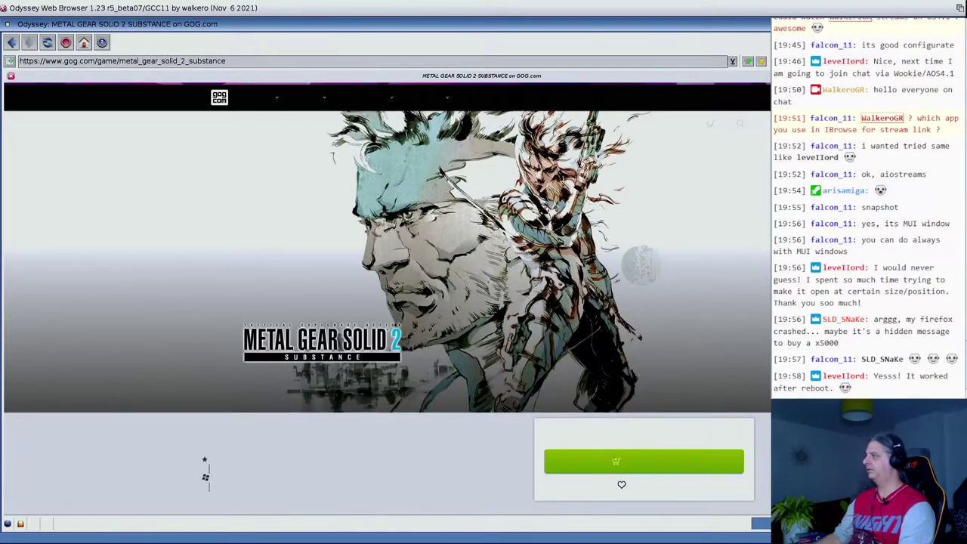
{"action": "scroll", "coordinate": [387, 302], "scroll_direction": "down", "scroll_amount": 2}
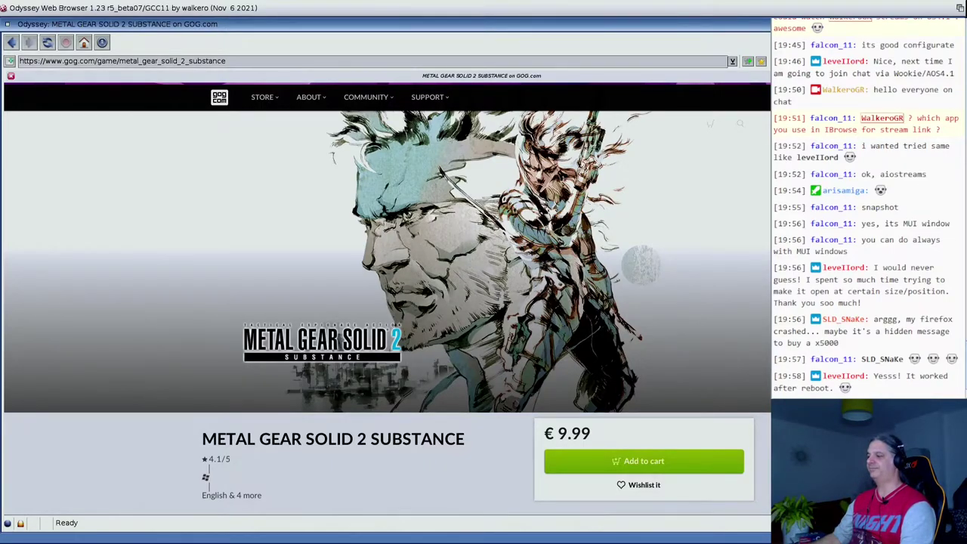
{"action": "scroll", "coordinate": [387, 302], "scroll_direction": "down", "scroll_amount": 5}
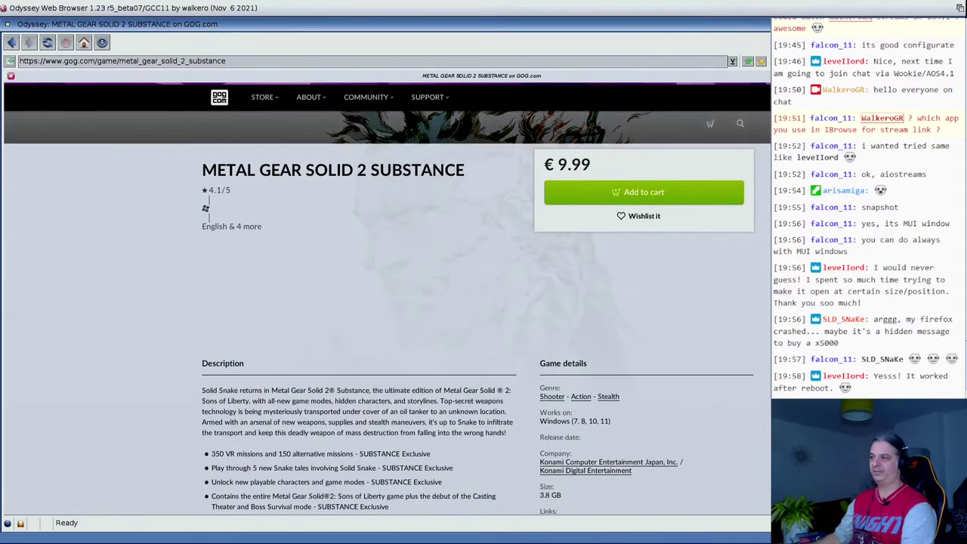
{"action": "scroll", "coordinate": [386, 303], "scroll_direction": "down", "scroll_amount": 10}
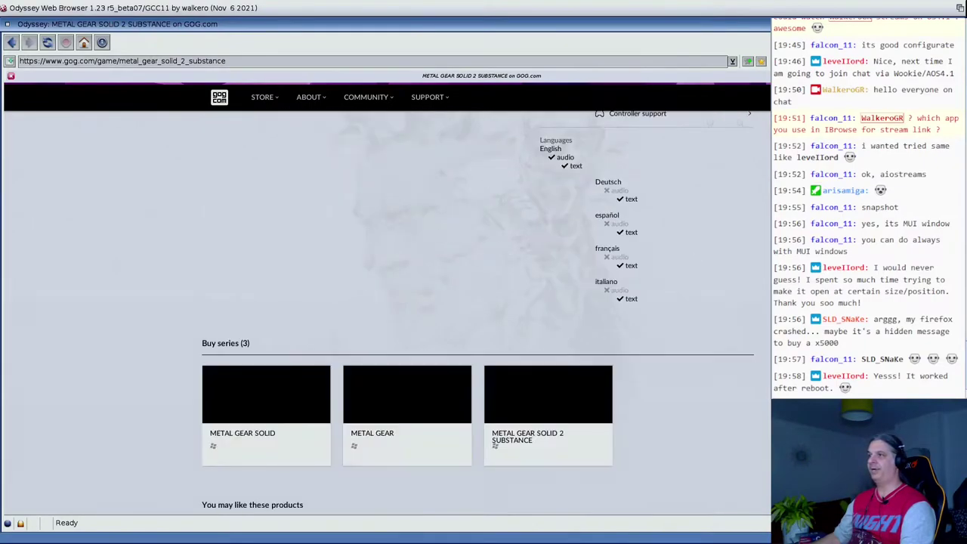
{"action": "scroll", "coordinate": [229, 190], "scroll_direction": "up", "scroll_amount": 15}
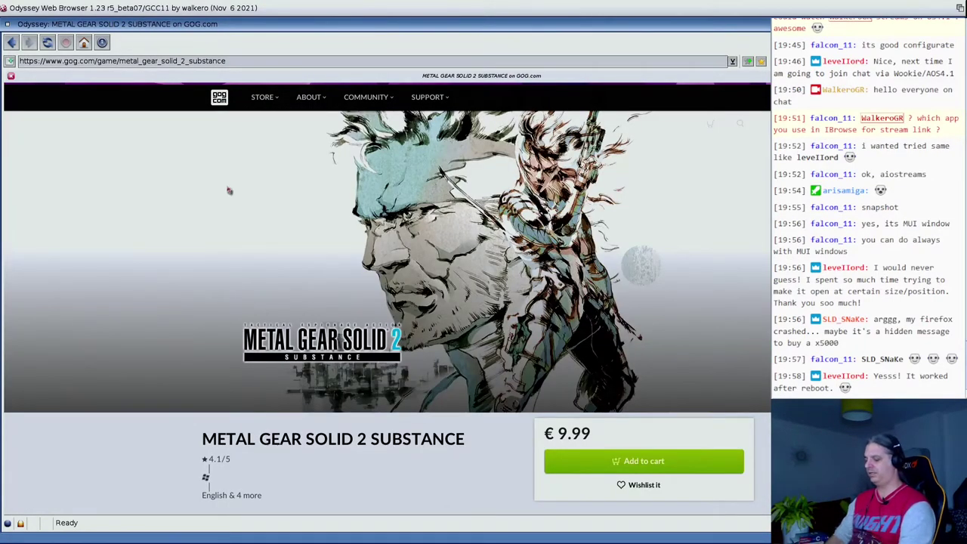
Step: Try to load youtube.com, stopping the page while it is still receiving data
{"action": "left_click", "coordinate": [191, 61]}
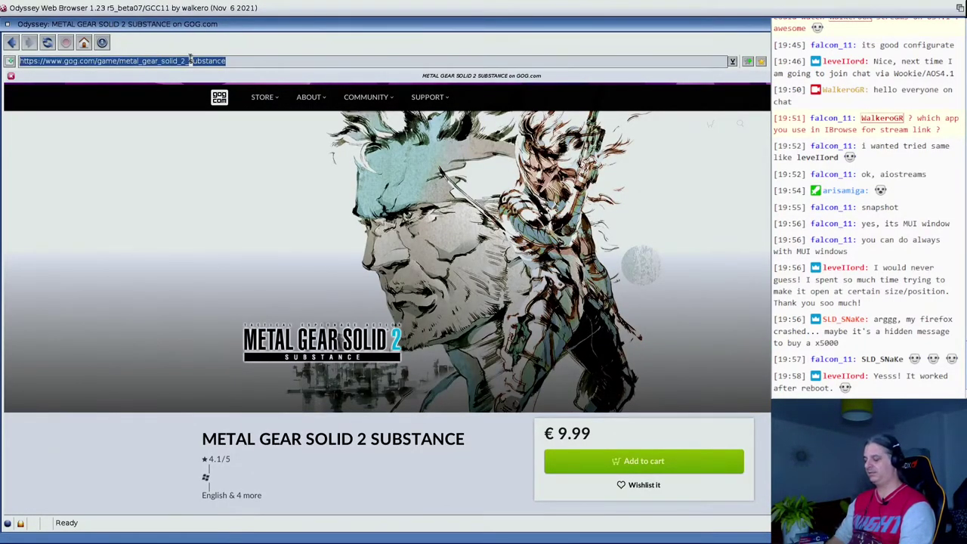
{"action": "type", "text": "m"}
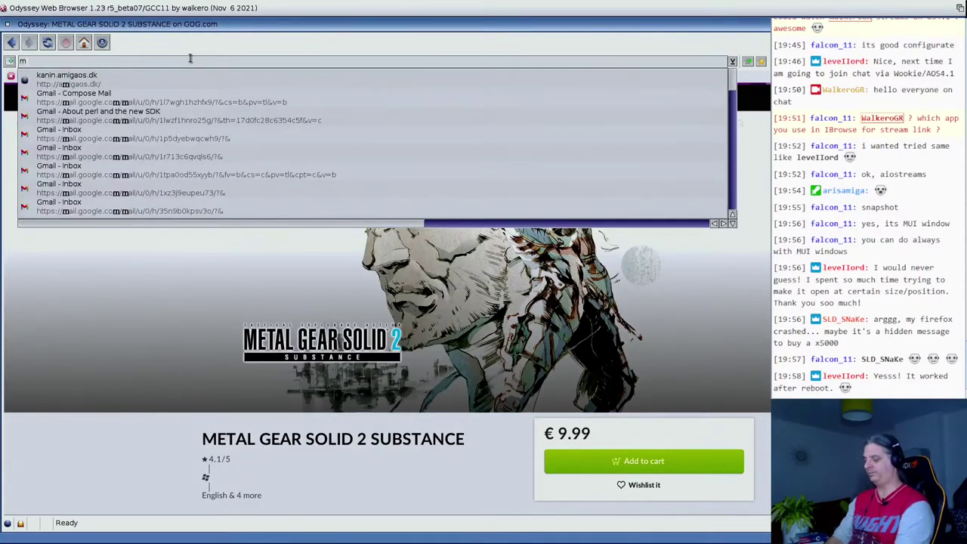
{"action": "key", "text": "BackSpace"}
{"action": "type", "text": "youtube"}
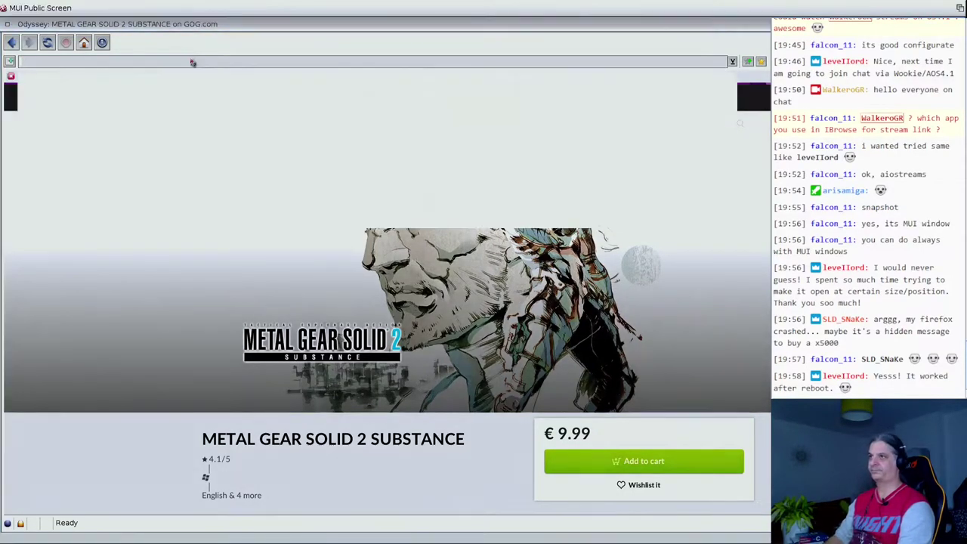
{"action": "type", "text": ".com"}
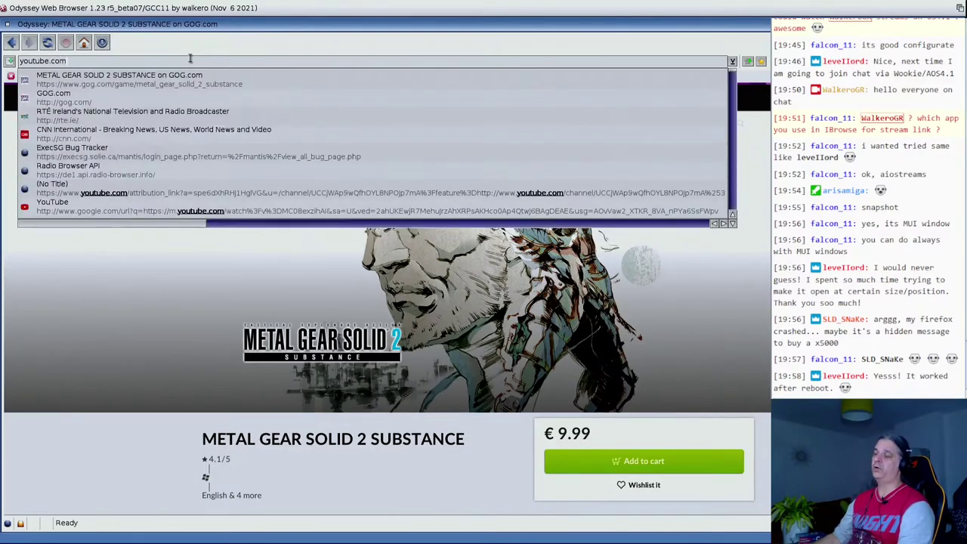
{"action": "key", "text": "Return"}
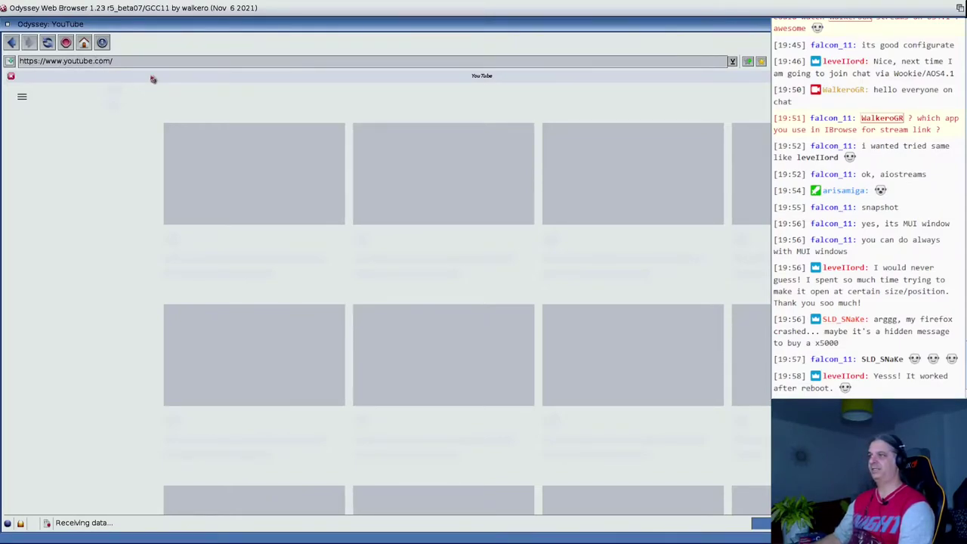
{"action": "left_click", "coordinate": [66, 44]}
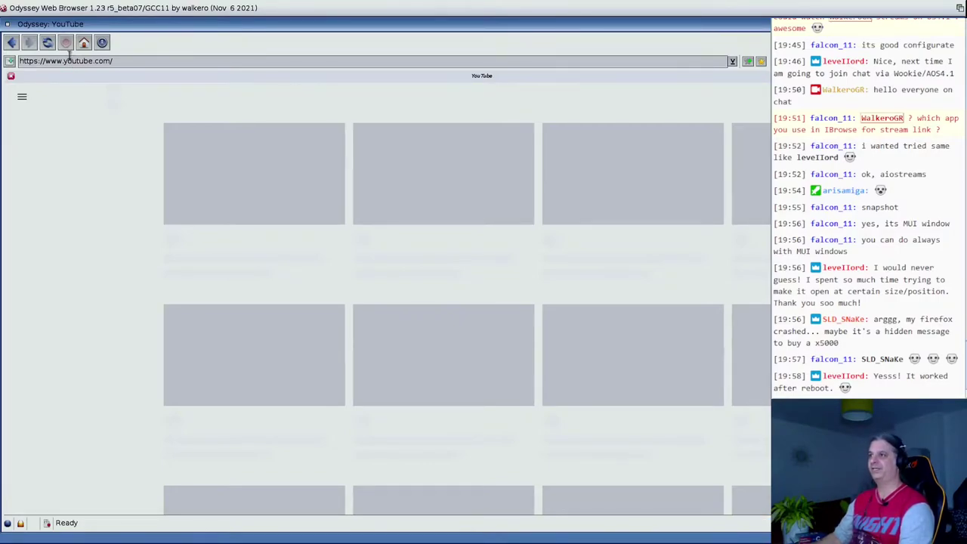
Step: Load the mobile YouTube site m.youtube.com and look through the home feed down to the COVID-19 news section
{"action": "left_click", "coordinate": [63, 61]}
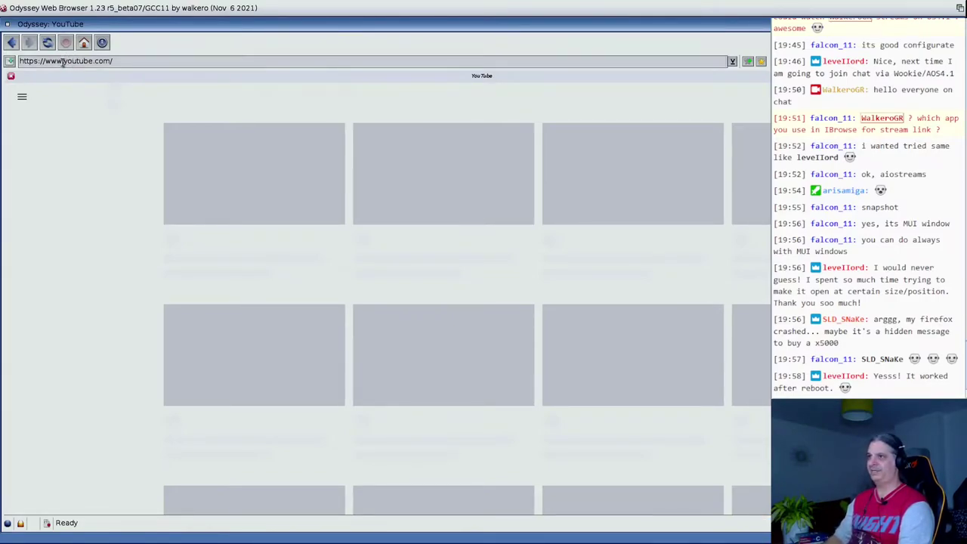
{"action": "type", "text": "m"}
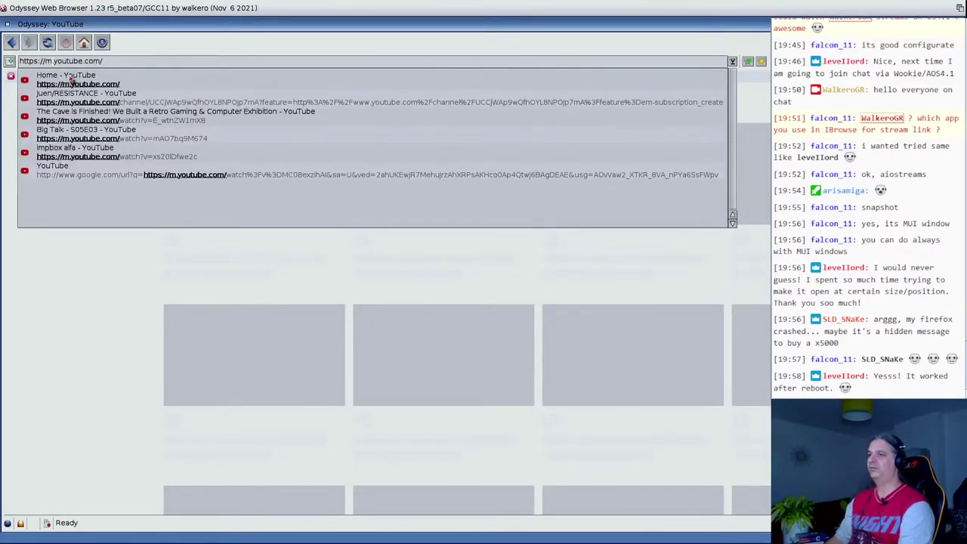
{"action": "left_click", "coordinate": [72, 79]}
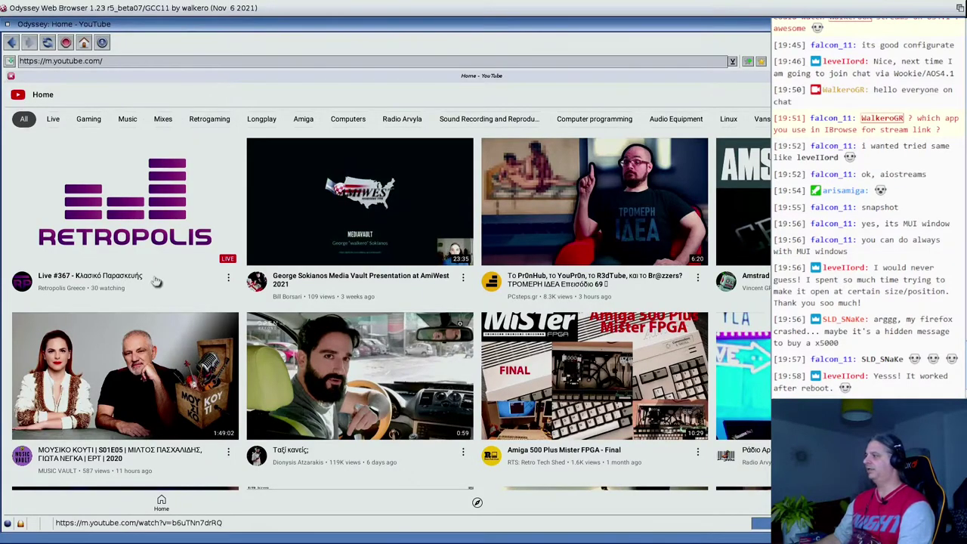
{"action": "scroll", "coordinate": [147, 445], "scroll_direction": "down", "scroll_amount": 3}
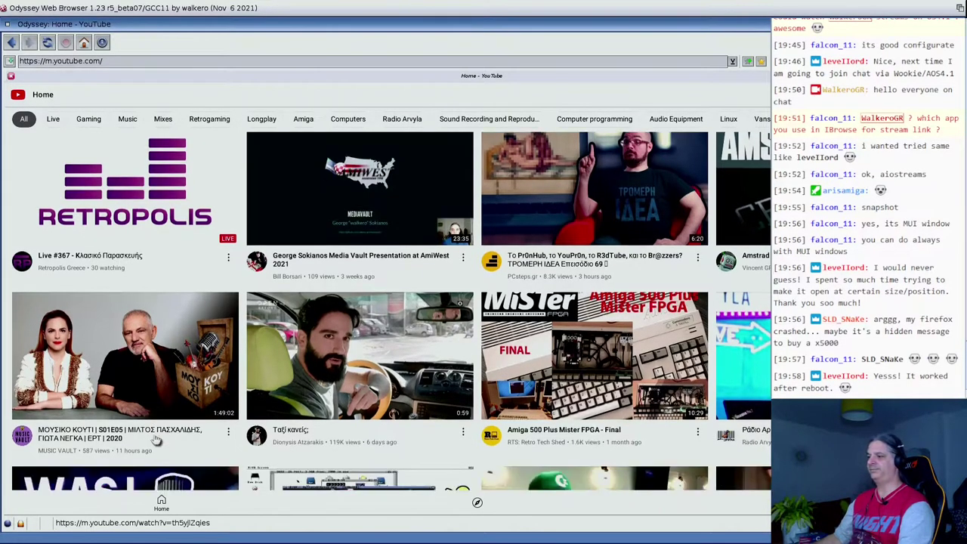
{"action": "scroll", "coordinate": [155, 438], "scroll_direction": "down", "scroll_amount": 3}
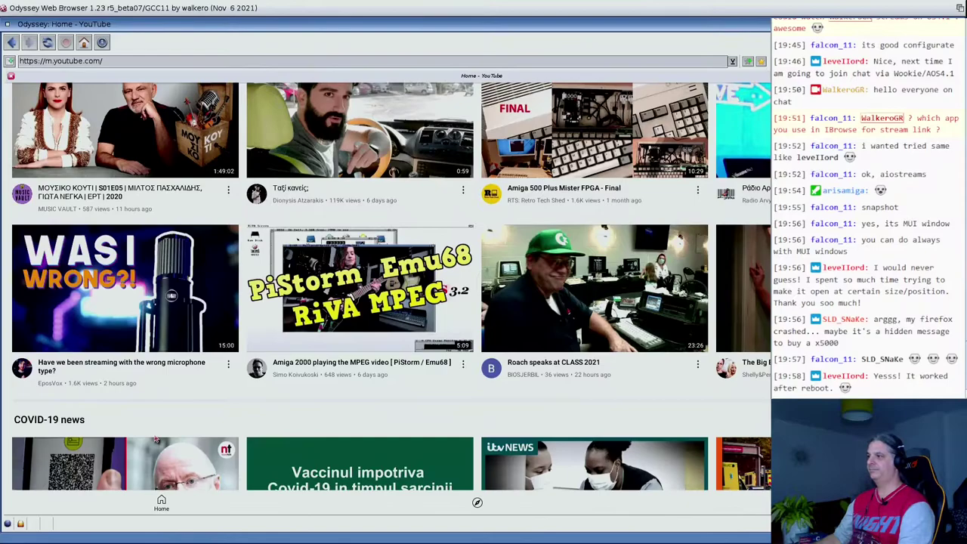
{"action": "scroll", "coordinate": [155, 438], "scroll_direction": "up", "scroll_amount": 5}
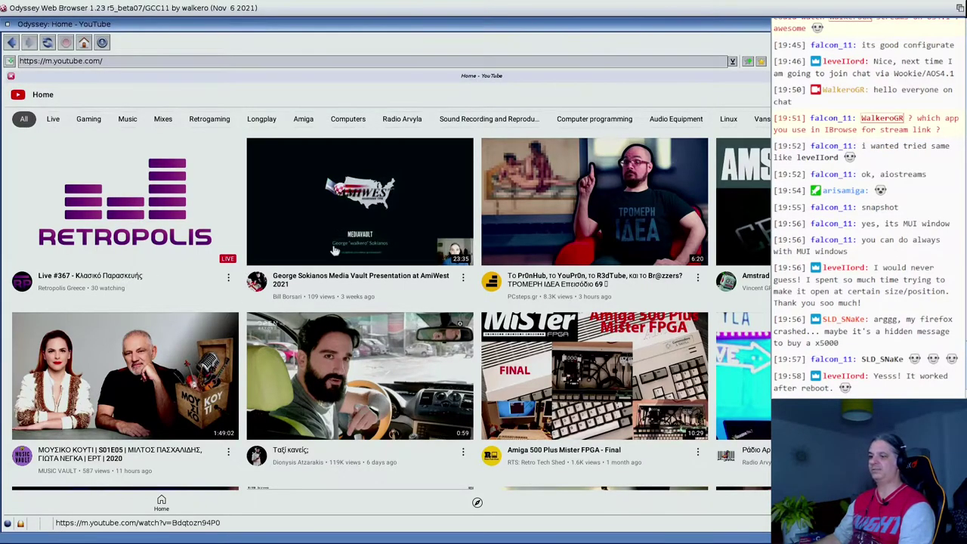
Step: Open the Media Vault Presentation at AmiWest 2021 video and skip its advertisement
{"action": "left_click", "coordinate": [290, 212]}
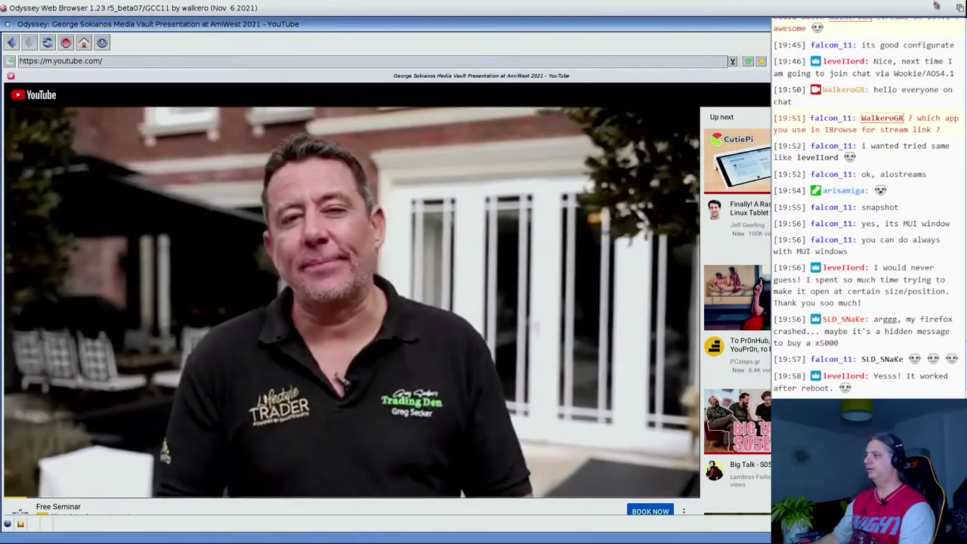
{"action": "left_click", "coordinate": [959, 7]}
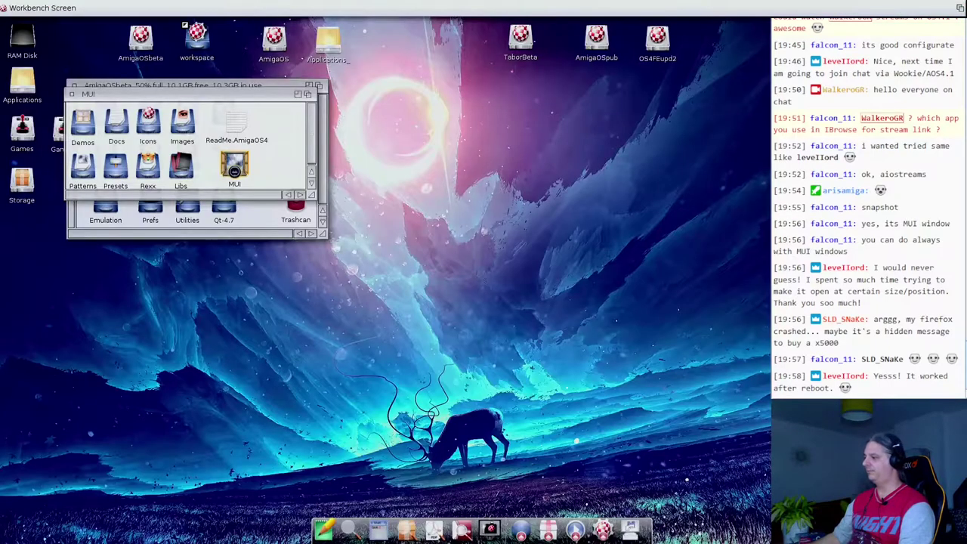
{"action": "left_click", "coordinate": [960, 8]}
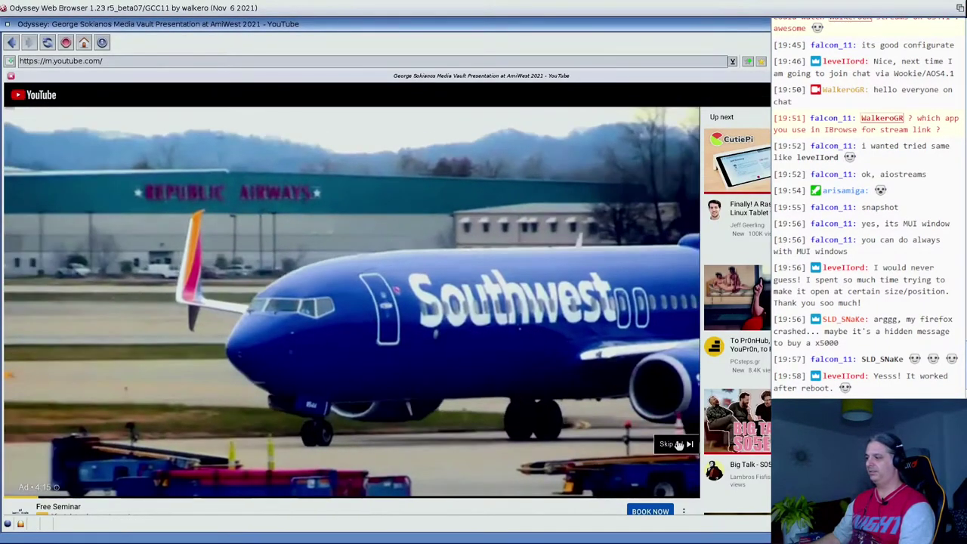
{"action": "left_click", "coordinate": [679, 444]}
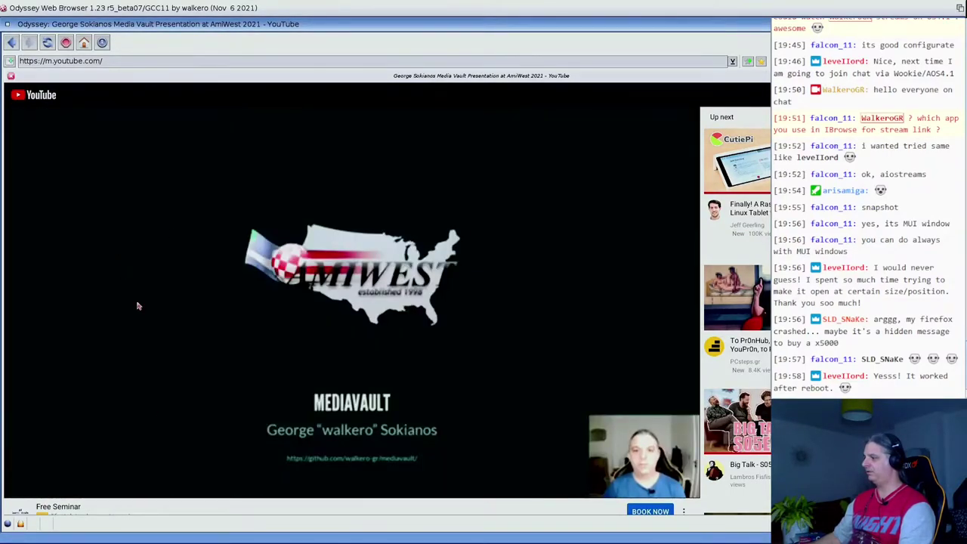
Step: Bring up the video's playback controls, reload the Media Vault video page and unmute the sound
{"action": "left_click", "coordinate": [373, 344]}
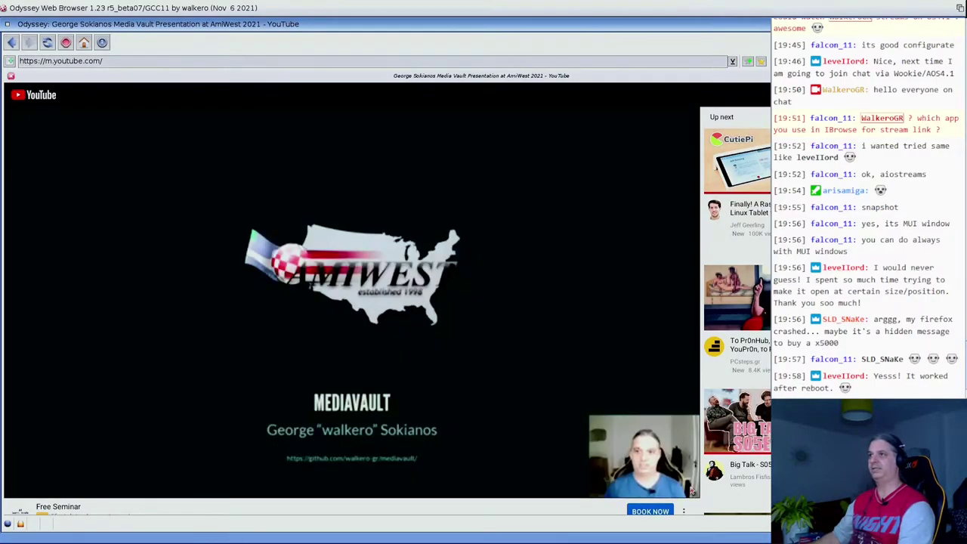
{"action": "left_click", "coordinate": [393, 420]}
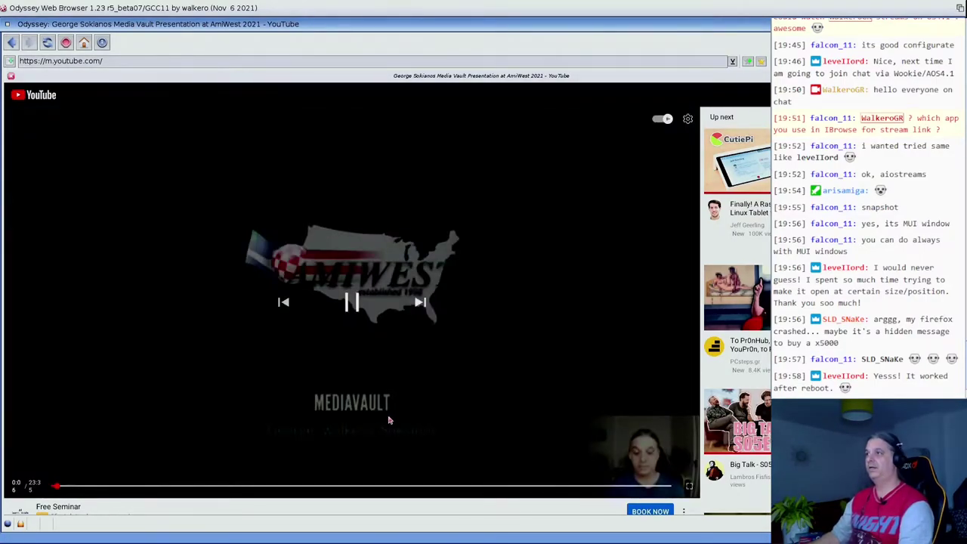
{"action": "left_click", "coordinate": [55, 43]}
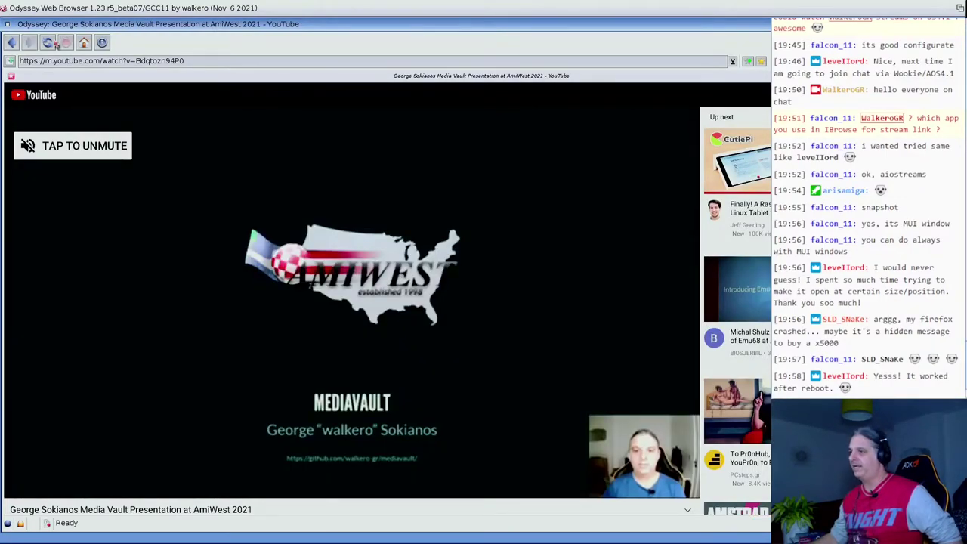
{"action": "left_click", "coordinate": [77, 153]}
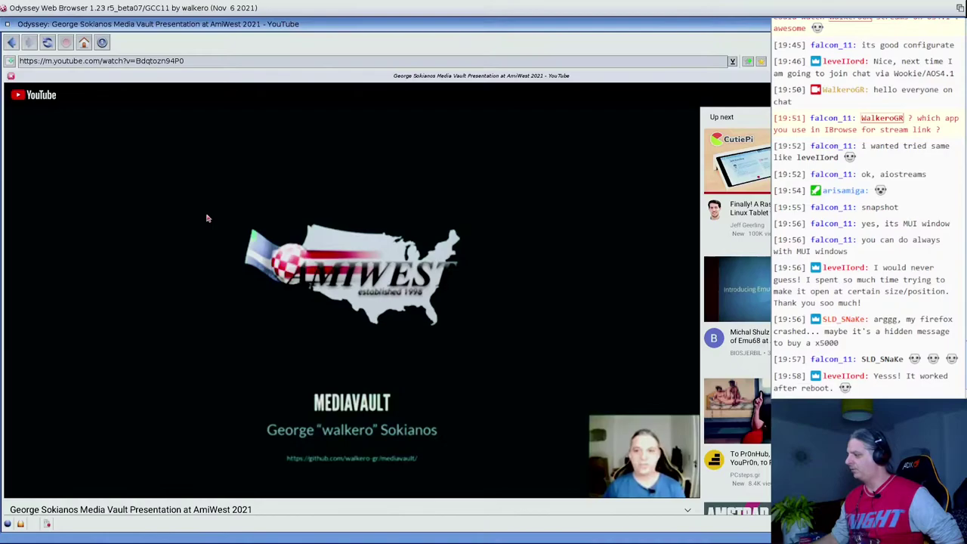
Step: Enlarge the Media Vault video to full screen and seek forward to the How It Started slide, returning to the normal player view
{"action": "left_click", "coordinate": [442, 404]}
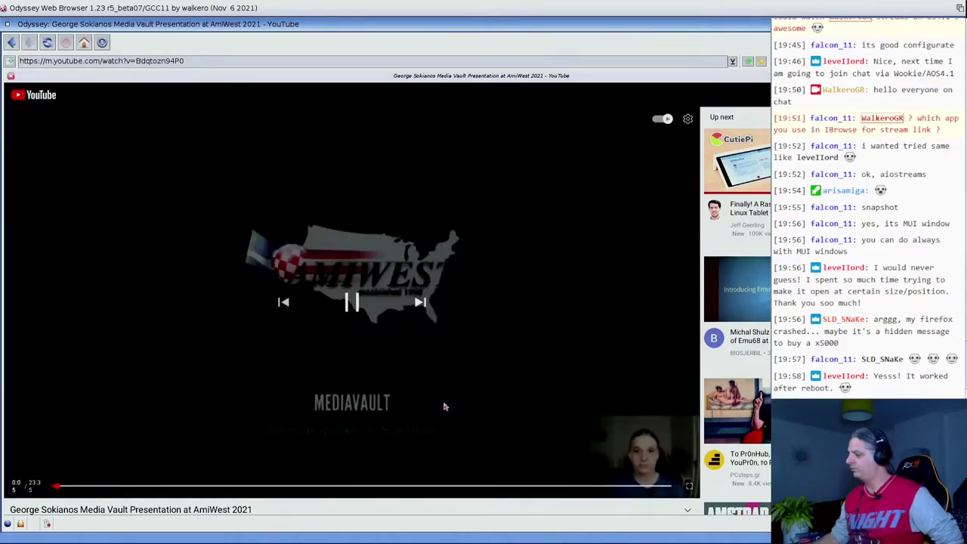
{"action": "left_click", "coordinate": [687, 487]}
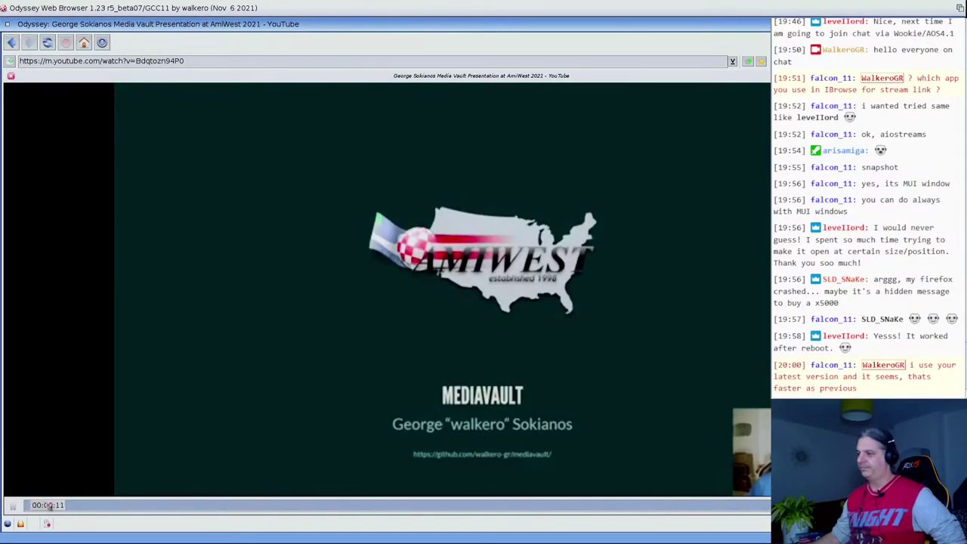
{"action": "left_click_drag", "start_coordinate": [53, 512], "coordinate": [102, 512]}
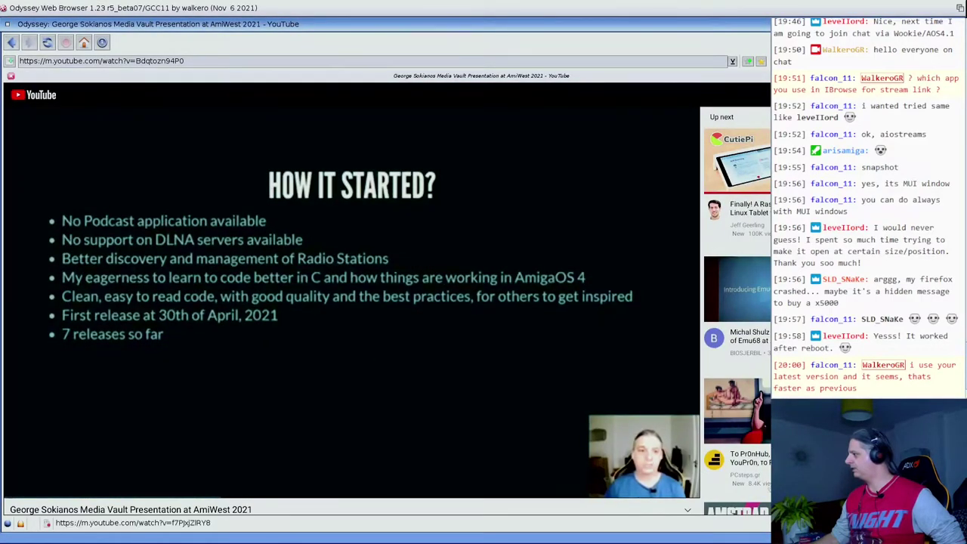
Step: Browse down the Up next suggestions and open the Commodore Amiga 4000 Review/Overview (1992) video
{"action": "scroll", "coordinate": [736, 310], "scroll_direction": "down", "scroll_amount": 2}
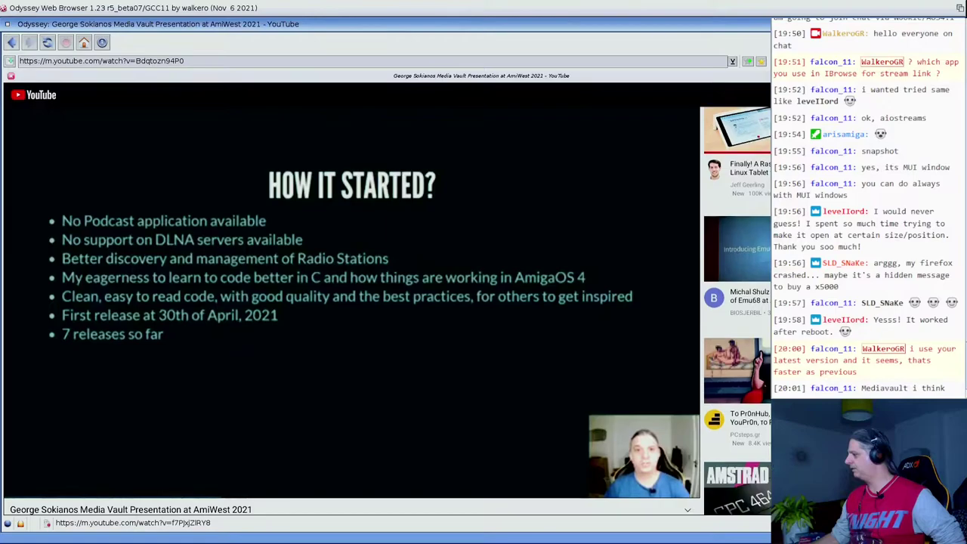
{"action": "scroll", "coordinate": [736, 310], "scroll_direction": "down", "scroll_amount": 1}
{"action": "scroll", "coordinate": [737, 310], "scroll_direction": "down", "scroll_amount": 2}
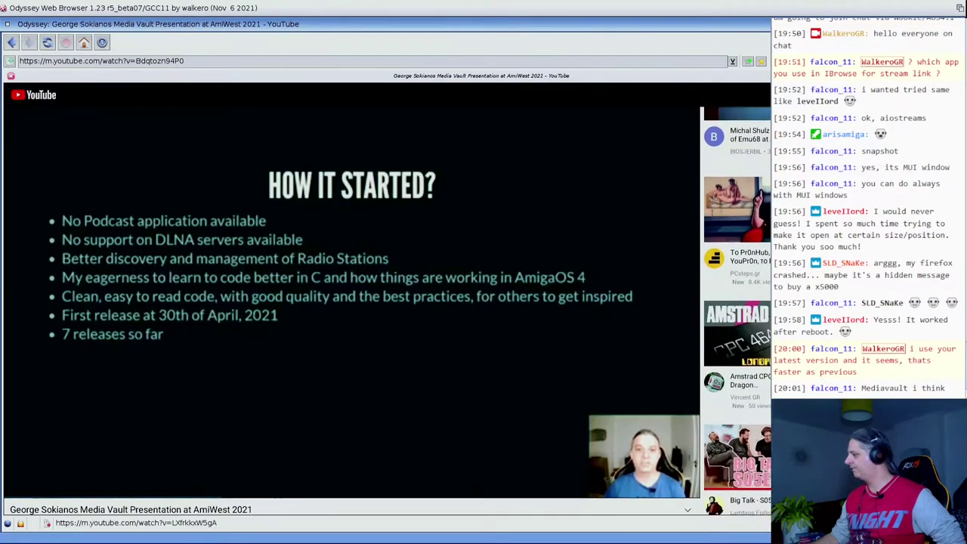
{"action": "scroll", "coordinate": [737, 309], "scroll_direction": "down", "scroll_amount": 2}
{"action": "scroll", "coordinate": [736, 310], "scroll_direction": "down", "scroll_amount": 3}
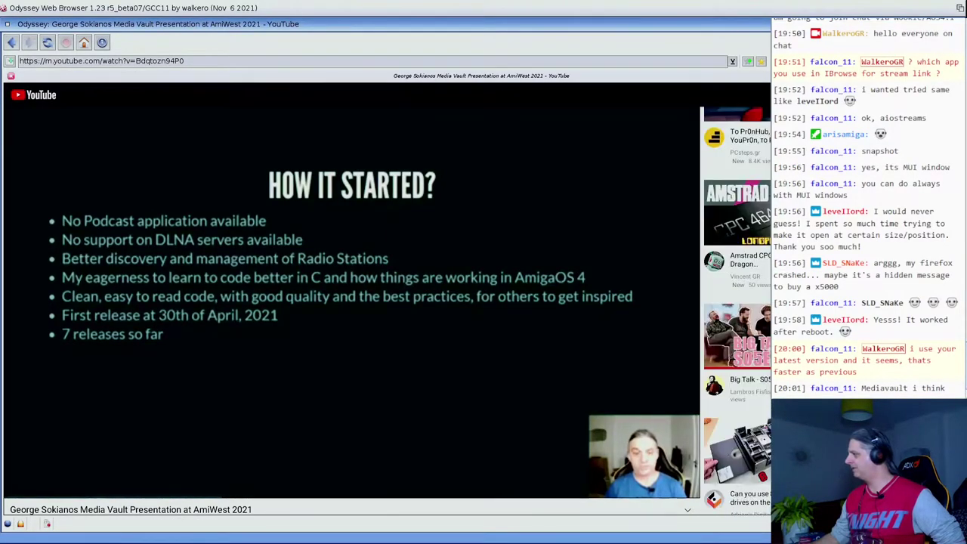
{"action": "scroll", "coordinate": [737, 309], "scroll_direction": "down", "scroll_amount": 2}
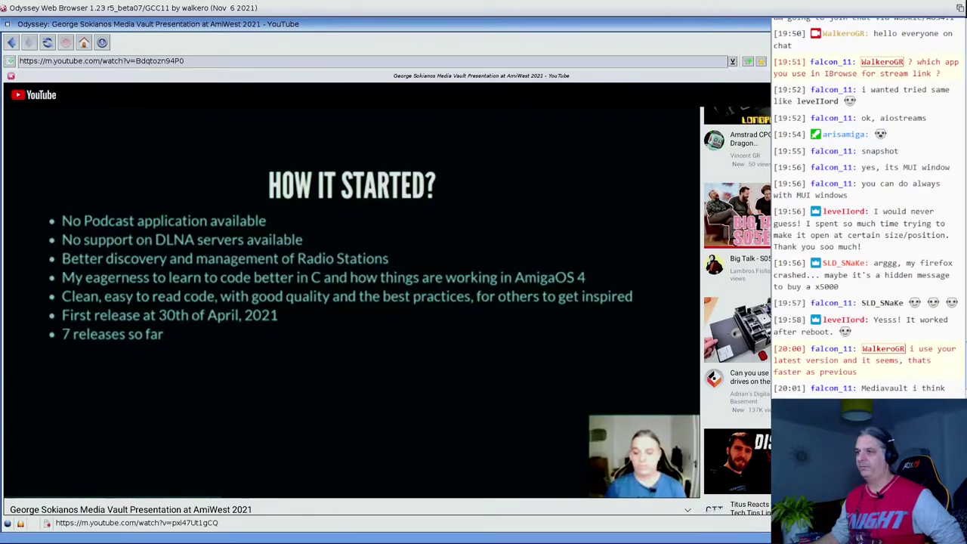
{"action": "left_click", "coordinate": [736, 325]}
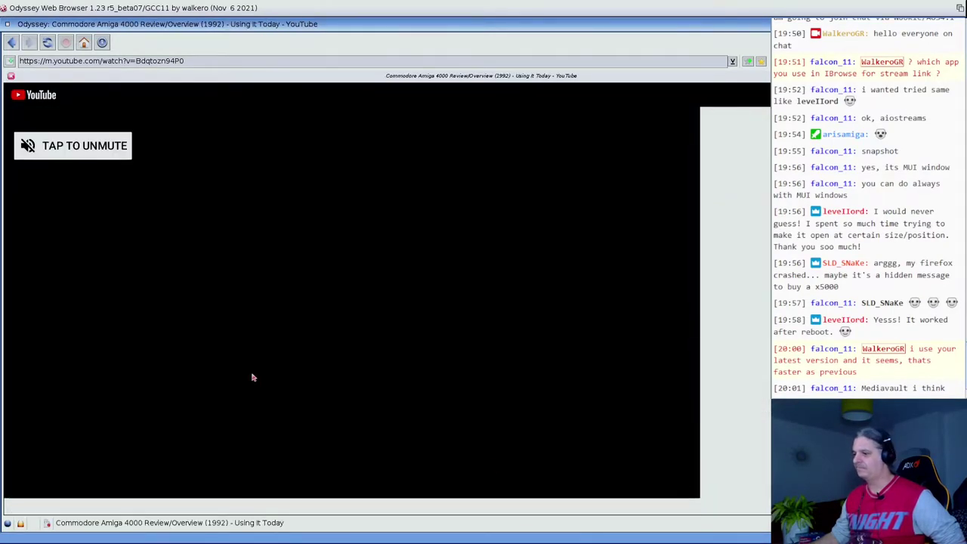
Step: Try to play the Commodore Amiga 4000 Review/Overview (1992) video by unmuting it and reloading its page
{"action": "left_click", "coordinate": [94, 151]}
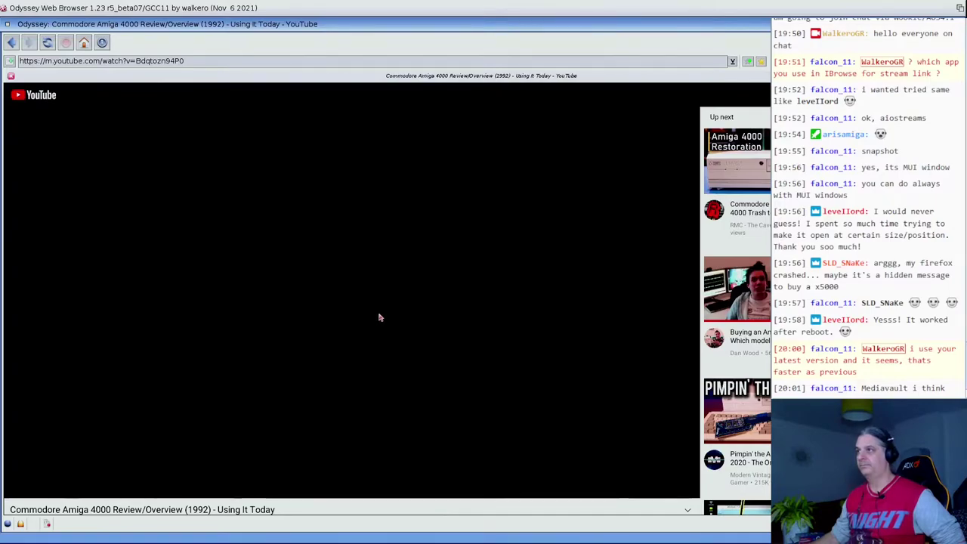
{"action": "left_click", "coordinate": [47, 43]}
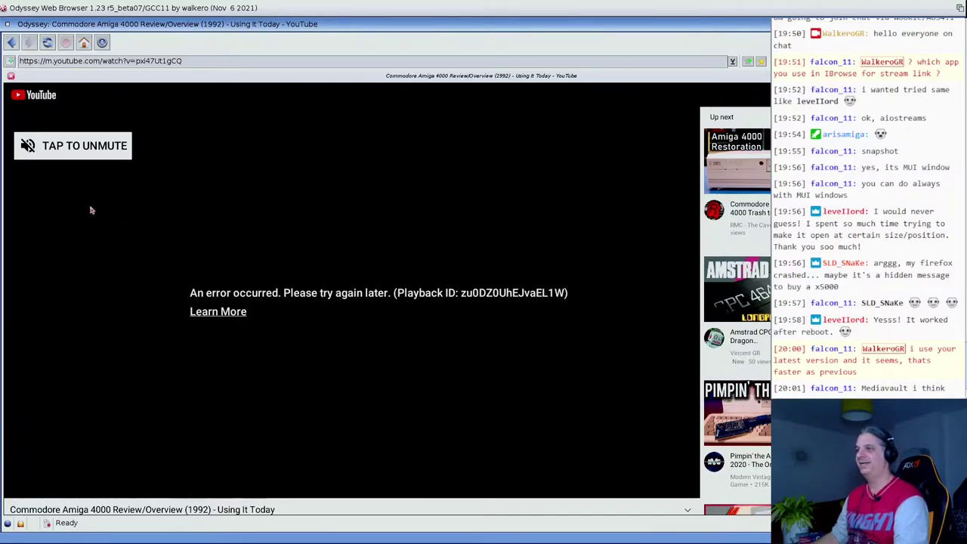
{"action": "left_click", "coordinate": [97, 155]}
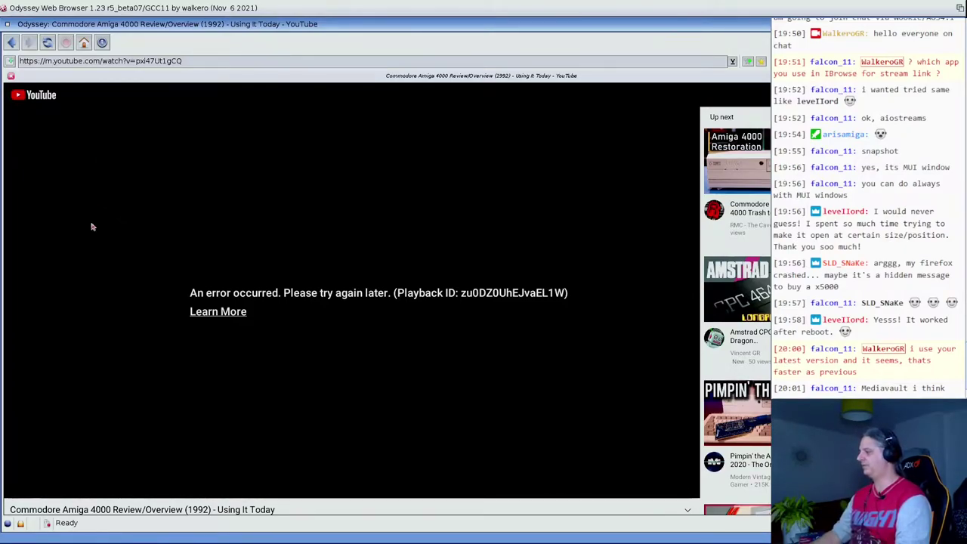
{"action": "left_click", "coordinate": [47, 43]}
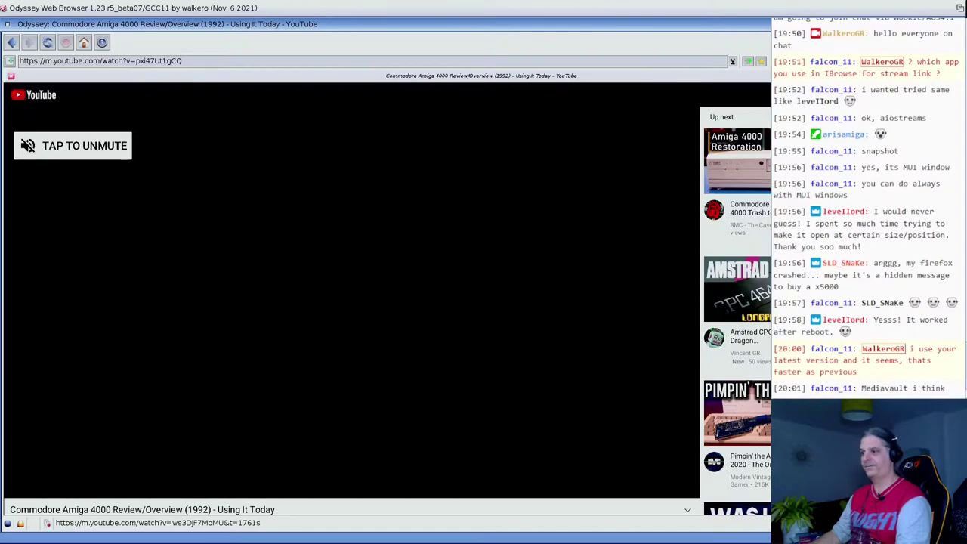
Step: Open the suggested Amiga Story | Nostalgia Nerd video, enlarge it to fill the browser, and briefly check the Workbench screen during playback
{"action": "left_click", "coordinate": [736, 412]}
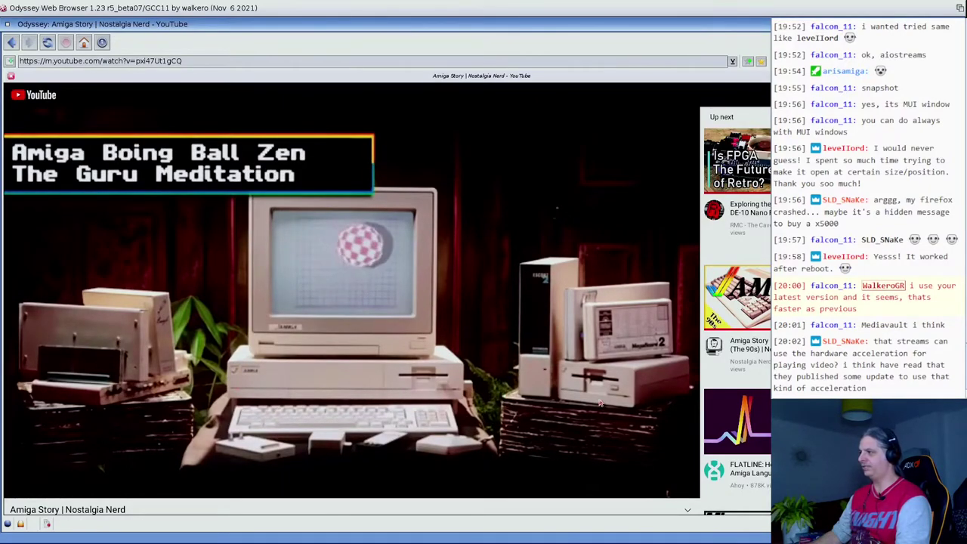
{"action": "left_click", "coordinate": [513, 392]}
{"action": "left_click", "coordinate": [689, 486]}
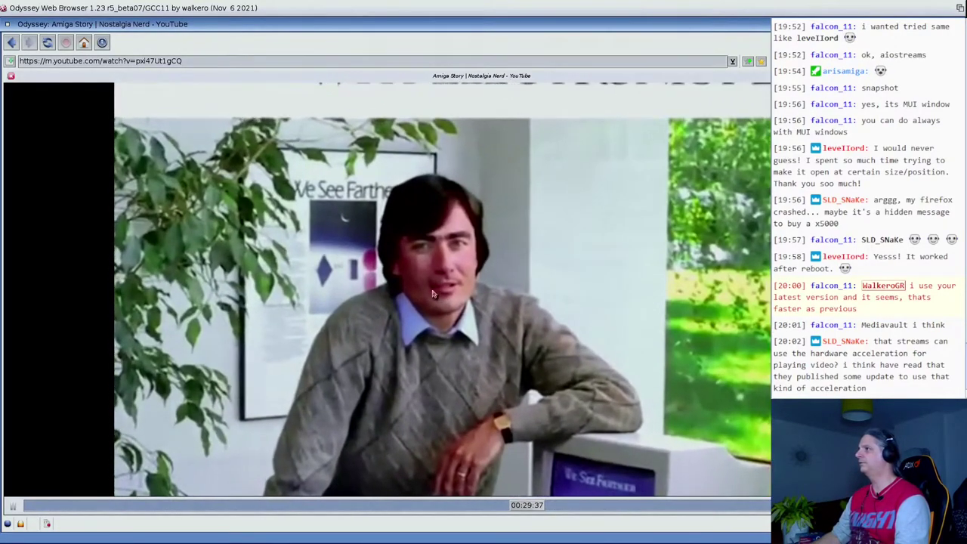
{"action": "key", "text": "super+m"}
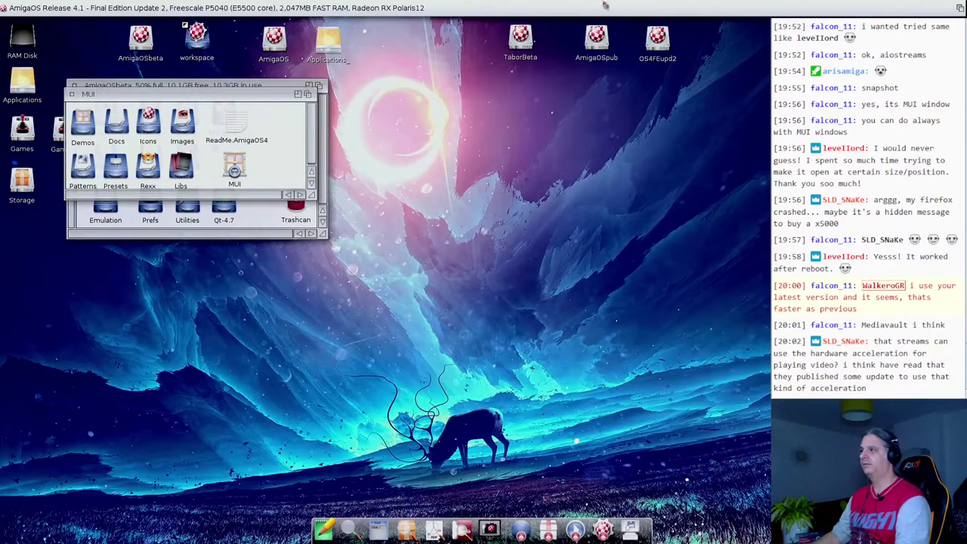
{"action": "key", "text": "super+m"}
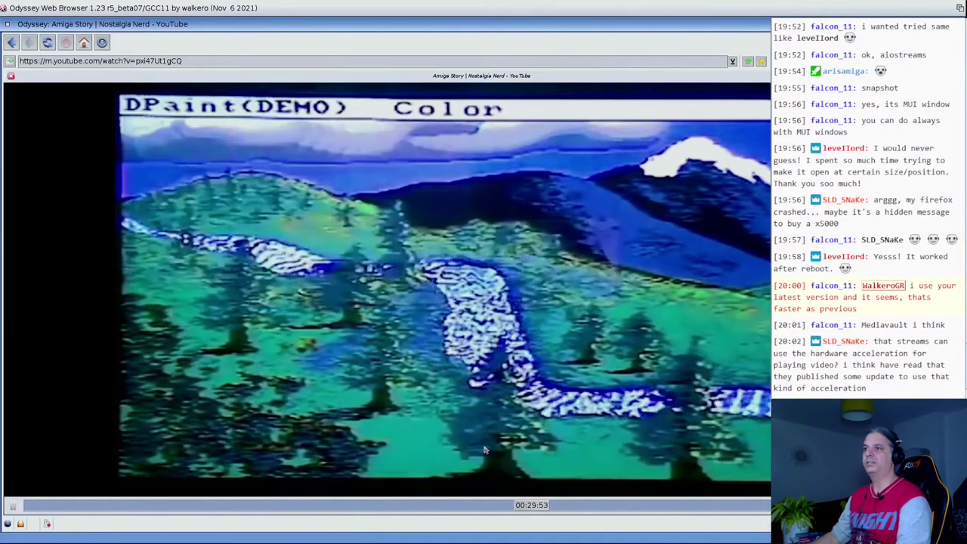
Step: Quit Odyssey, confirming the exit, and close the MUI drawer window on Workbench
{"action": "right_click", "coordinate": [10, 6]}
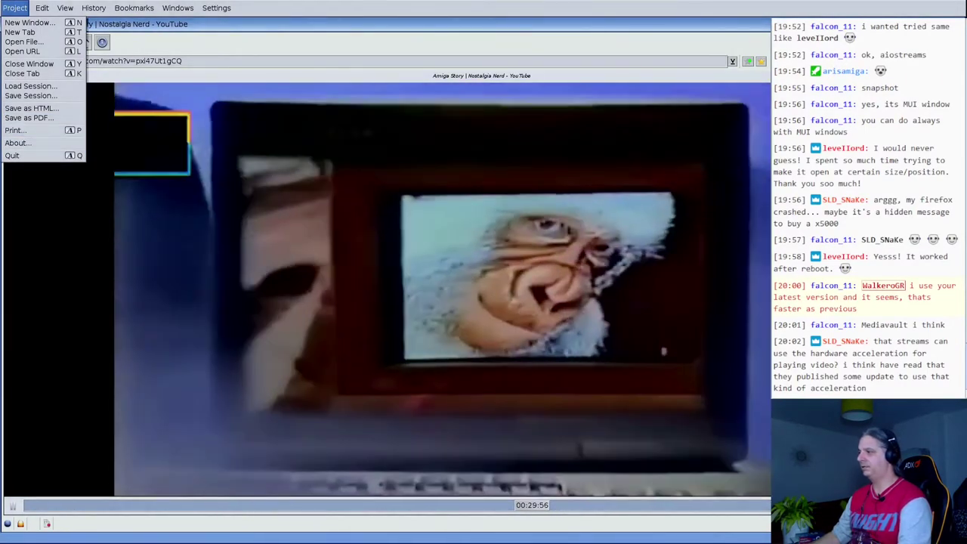
{"action": "right_click", "coordinate": [23, 156]}
{"action": "left_click", "coordinate": [431, 301]}
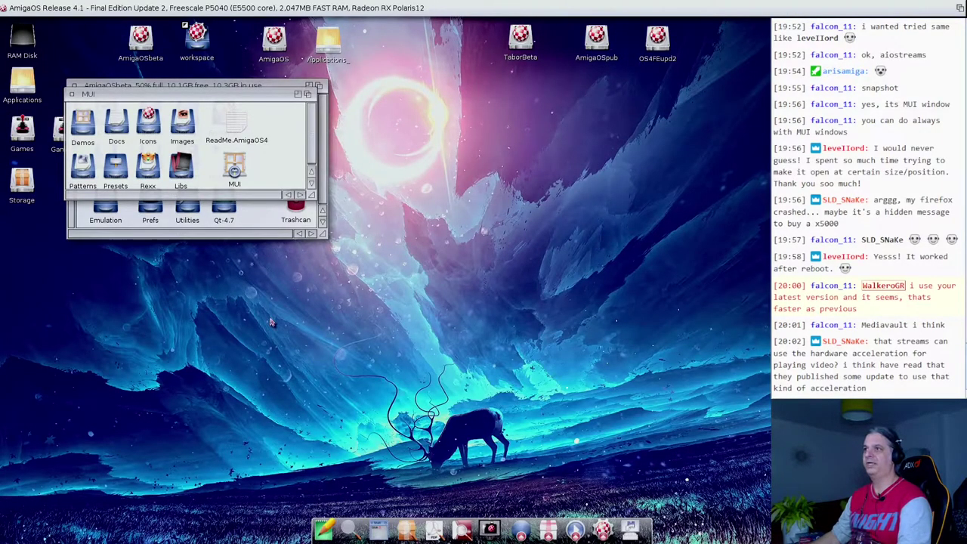
{"action": "left_click", "coordinate": [73, 94]}
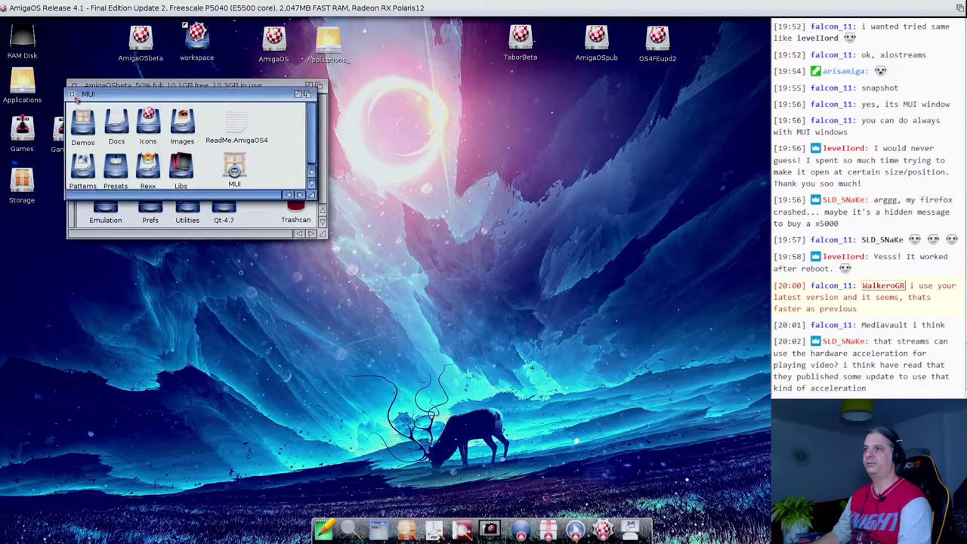
Step: Restart the computer from Workbench and boot the AmigaOS 4.1 Final Edition configuration
{"action": "right_click", "coordinate": [39, 6]}
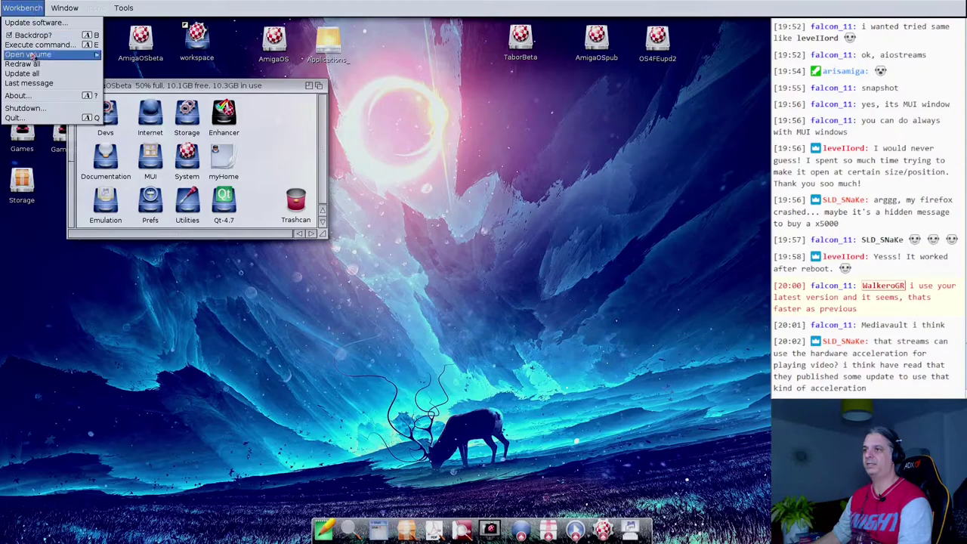
{"action": "left_click", "coordinate": [25, 108]}
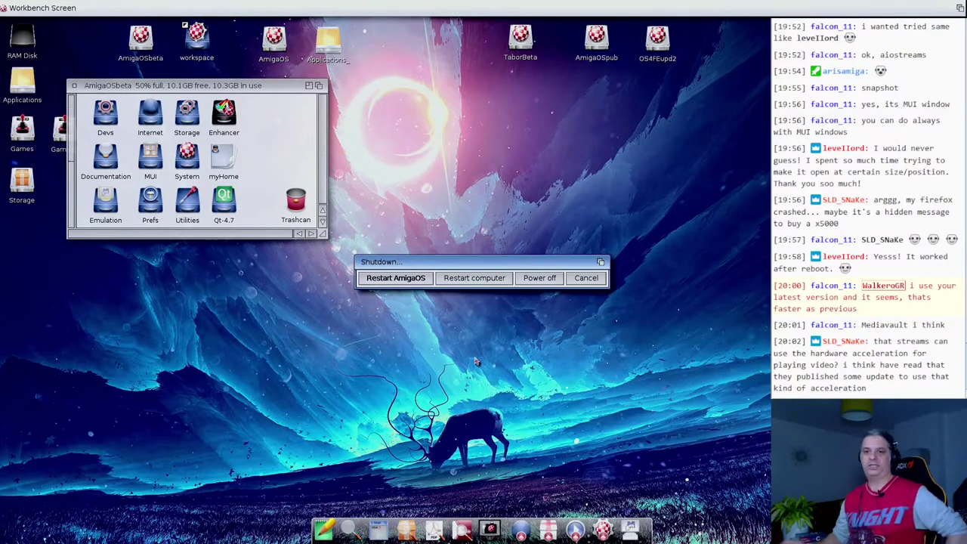
{"action": "left_click", "coordinate": [476, 278]}
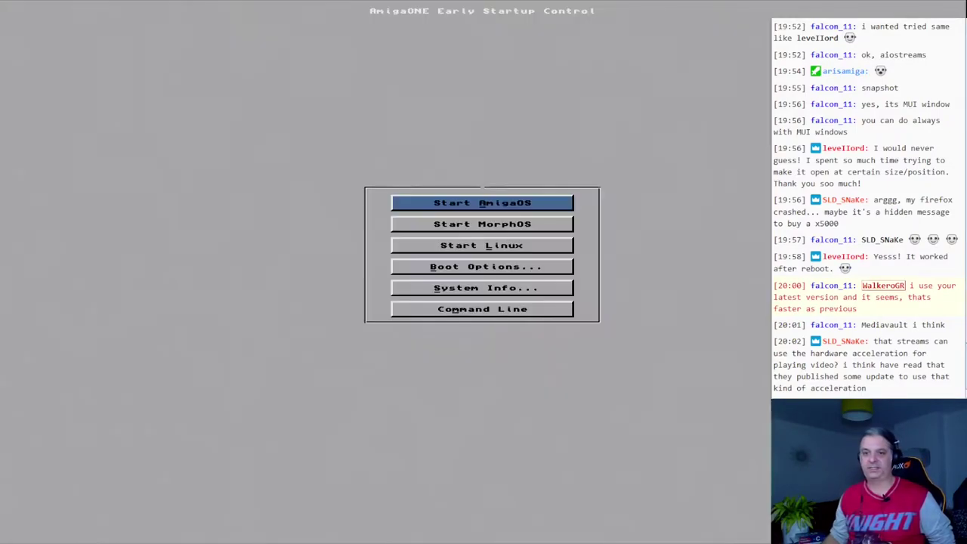
{"action": "key", "text": "Return"}
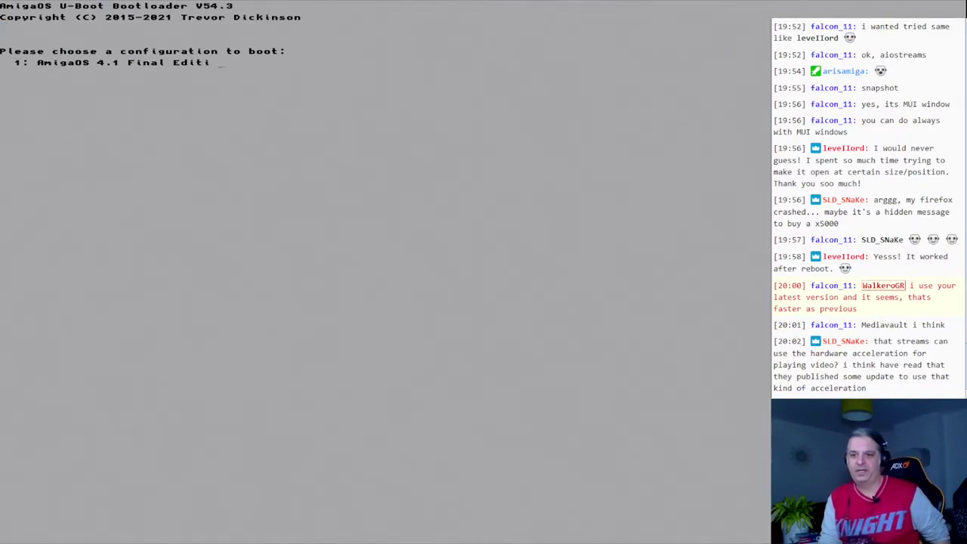
{"action": "key", "text": "Return"}
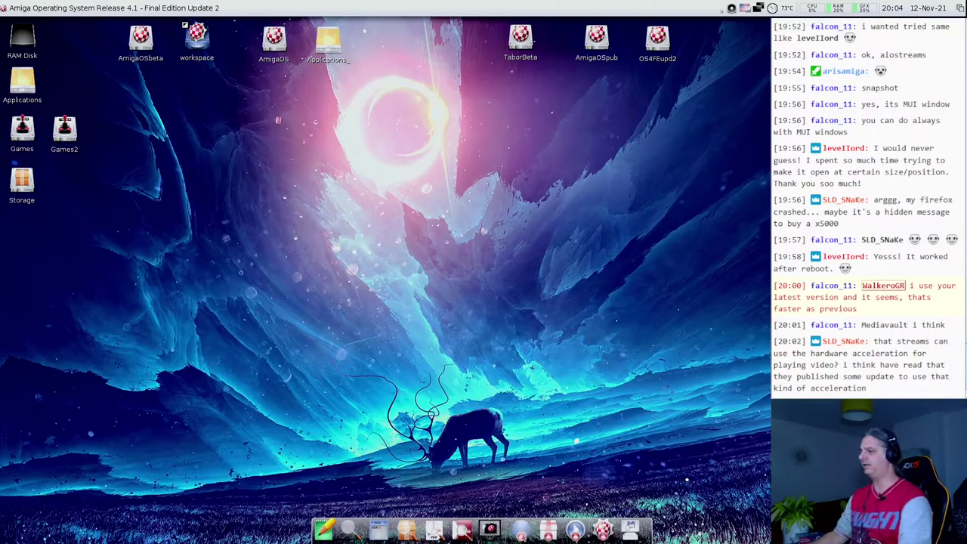
Step: Launch Odyssey from the dock and open the Amiga Story video suggested beside the Amiga 4000 review
{"action": "left_click", "coordinate": [521, 530]}
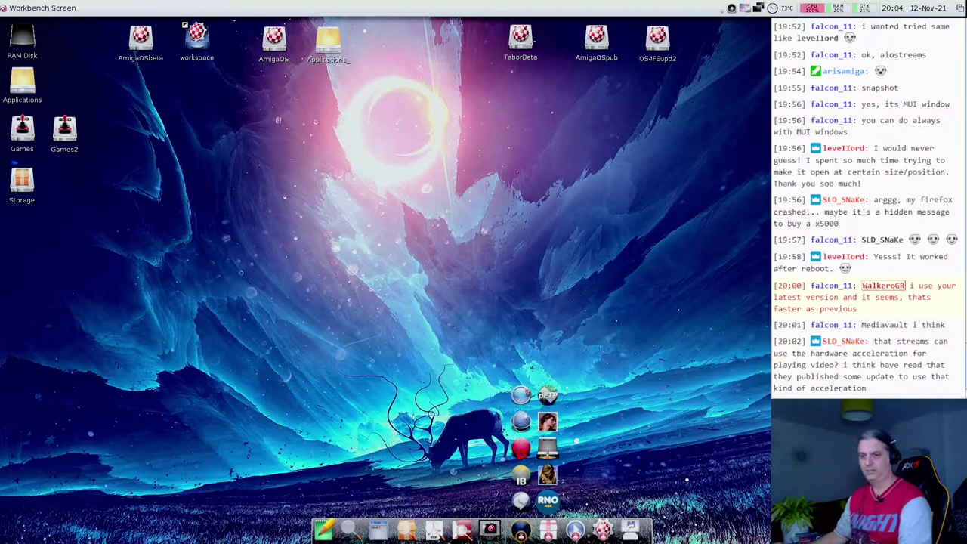
{"action": "left_click", "coordinate": [521, 421]}
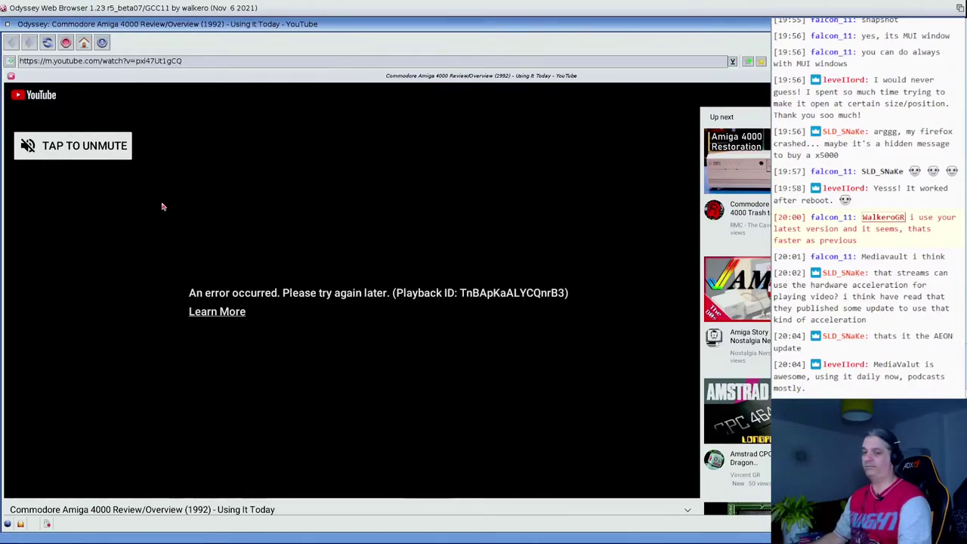
{"action": "left_click", "coordinate": [746, 296]}
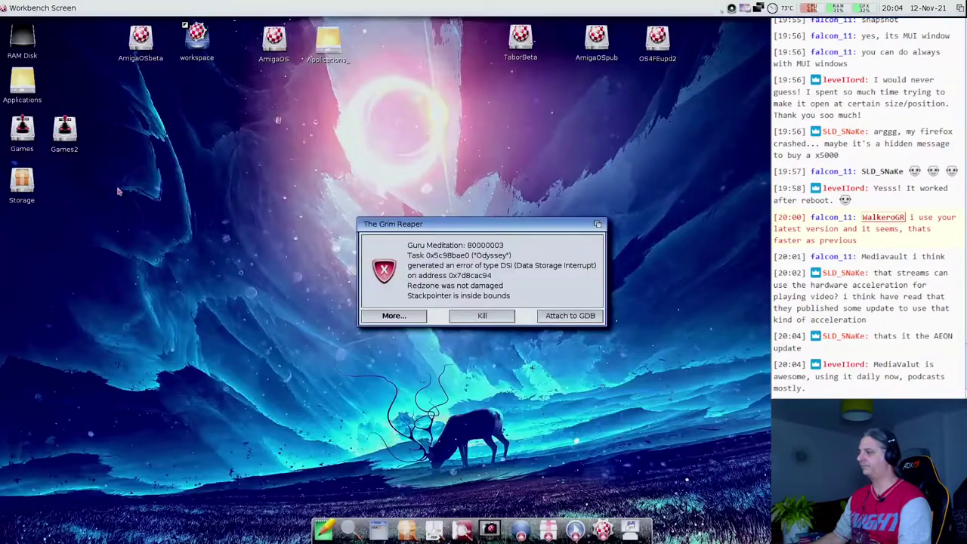
Step: Open the Grim Reaper's crash details for Odyssey, kill the crashed program and close the browser window
{"action": "left_click", "coordinate": [394, 316]}
{"action": "left_click", "coordinate": [599, 346]}
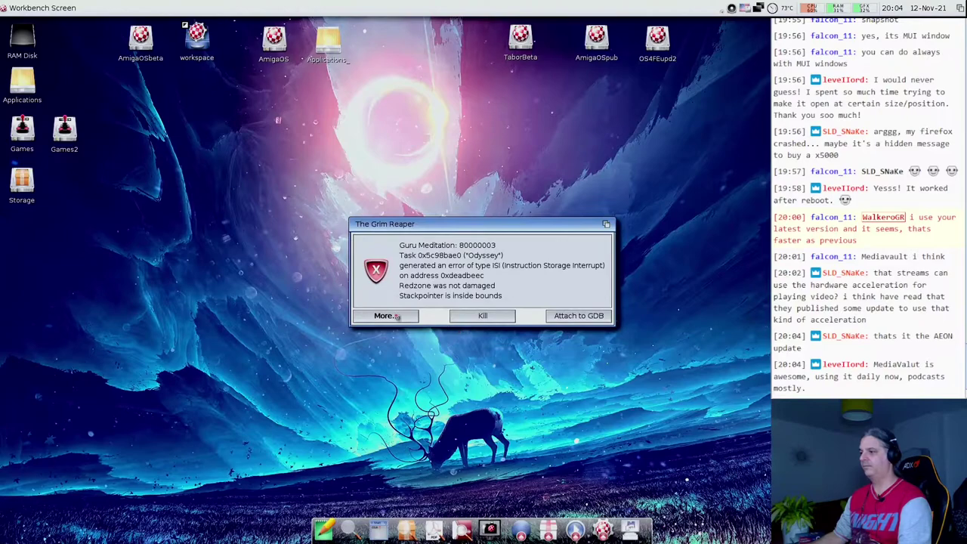
{"action": "left_click", "coordinate": [395, 315]}
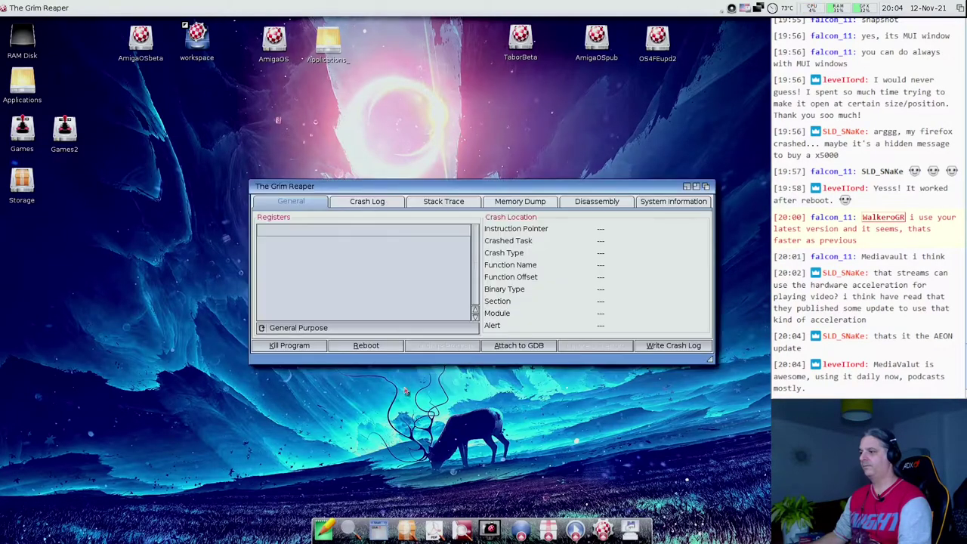
{"action": "left_click", "coordinate": [291, 346]}
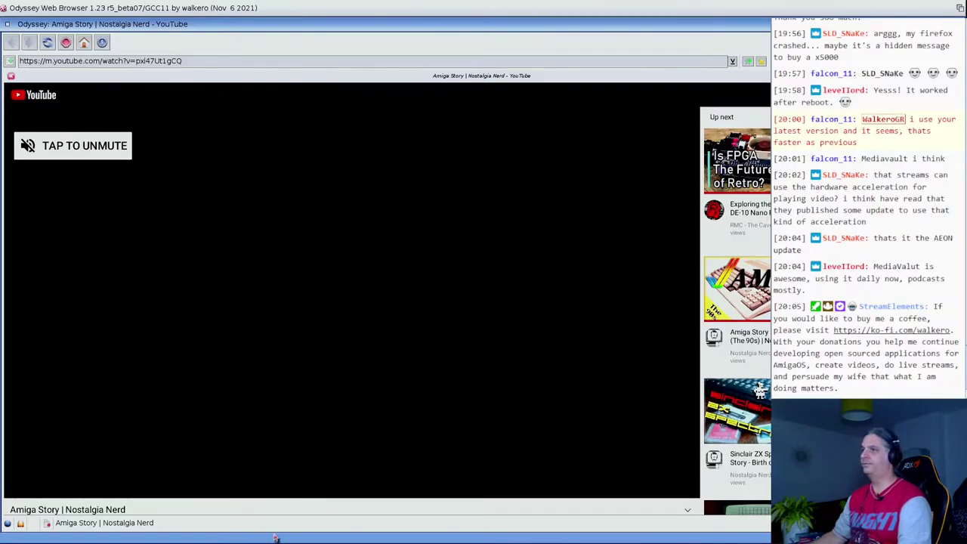
{"action": "left_click", "coordinate": [7, 24]}
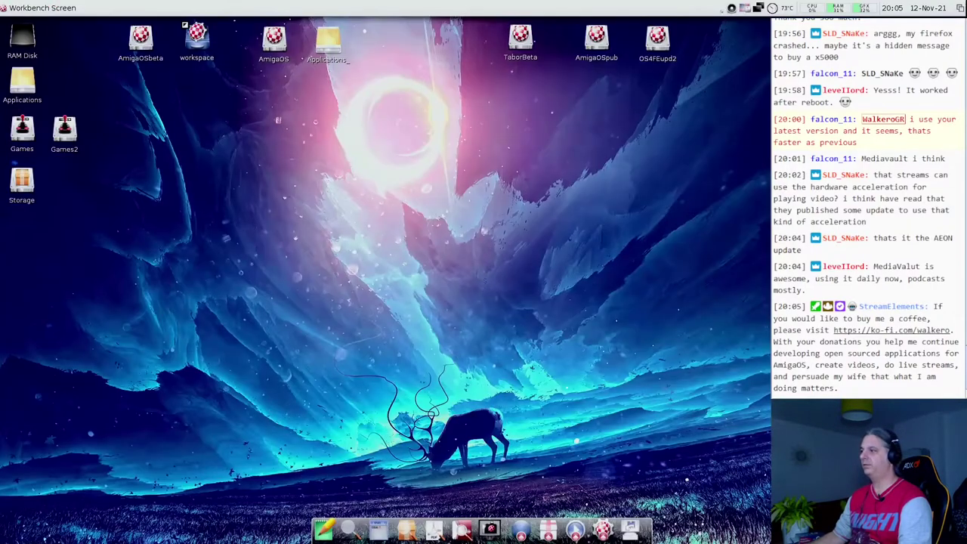
Step: Restart the computer again after the Odyssey crash and start AmigaOS from the Early Startup Control
{"action": "right_click", "coordinate": [7, 22]}
{"action": "left_click", "coordinate": [25, 108]}
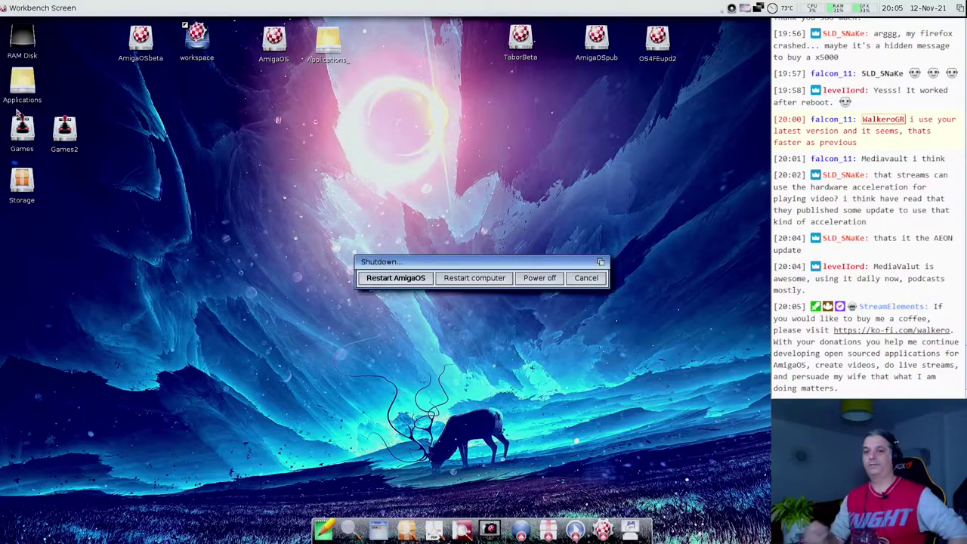
{"action": "left_click", "coordinate": [484, 280]}
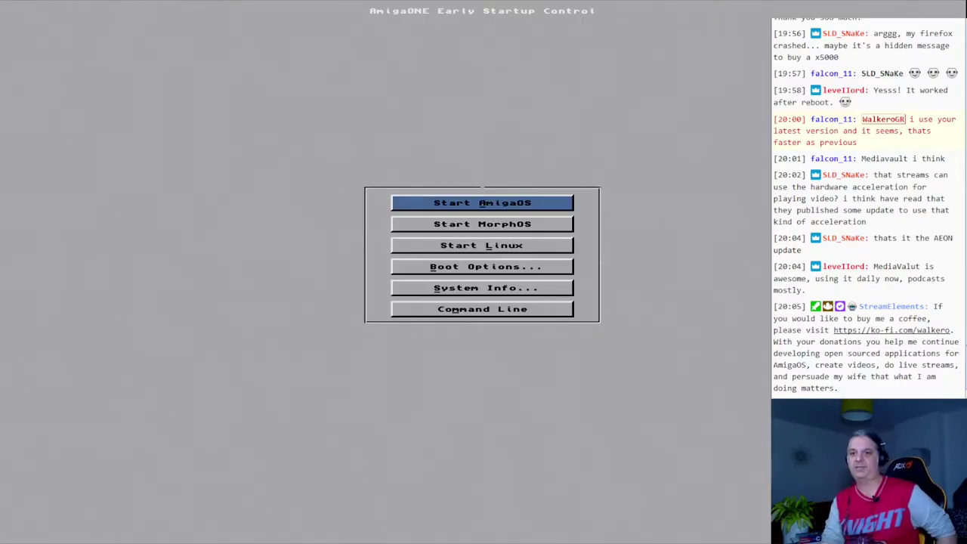
{"action": "key", "text": "Return"}
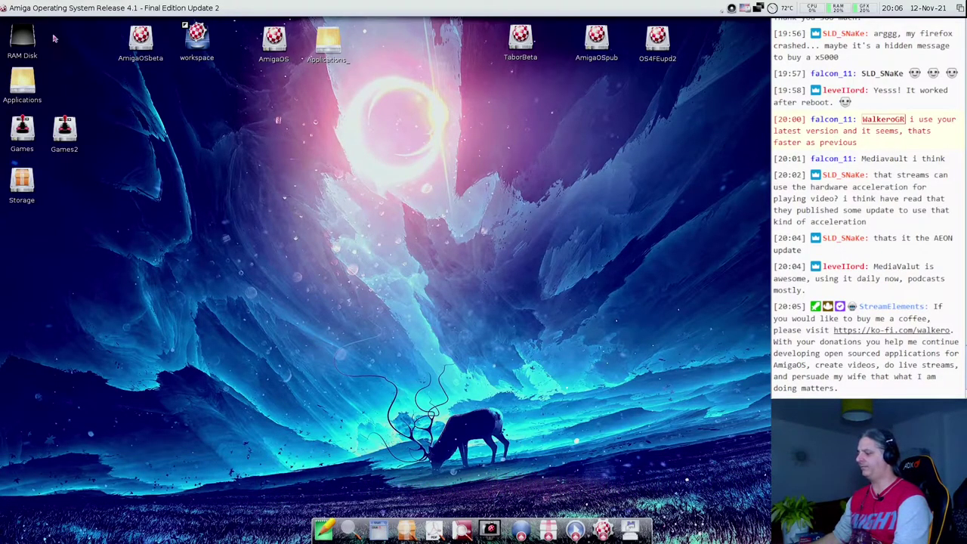
Step: Launch Odyssey on the freshly booted system and open the suggested Commodore Amiga 4000 Trash to Treasure (Pt1) video
{"action": "left_click", "coordinate": [291, 127]}
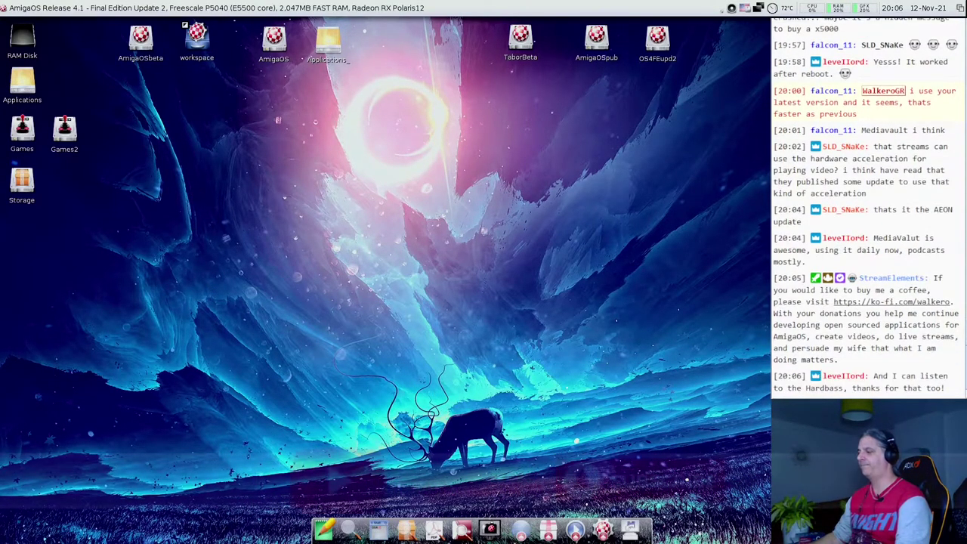
{"action": "left_click", "coordinate": [521, 529]}
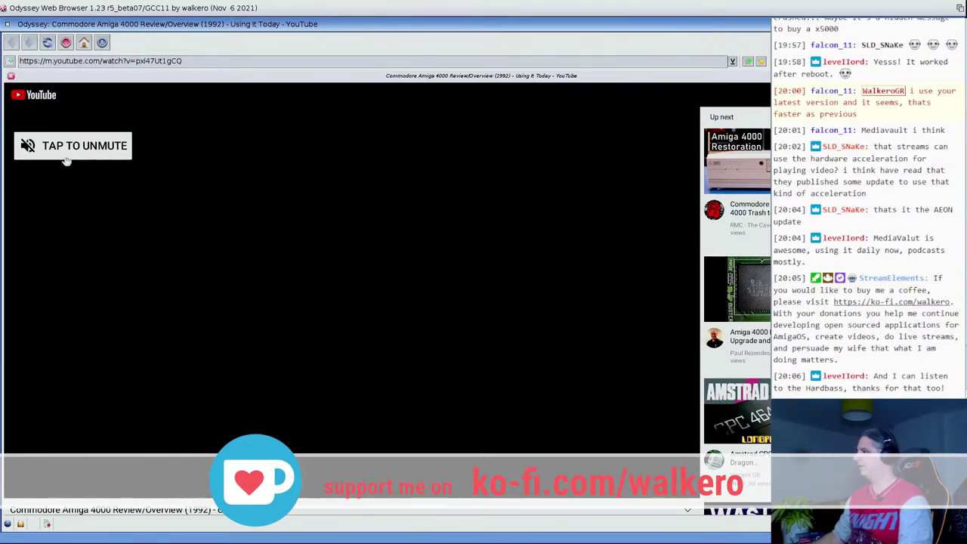
{"action": "left_click", "coordinate": [745, 154]}
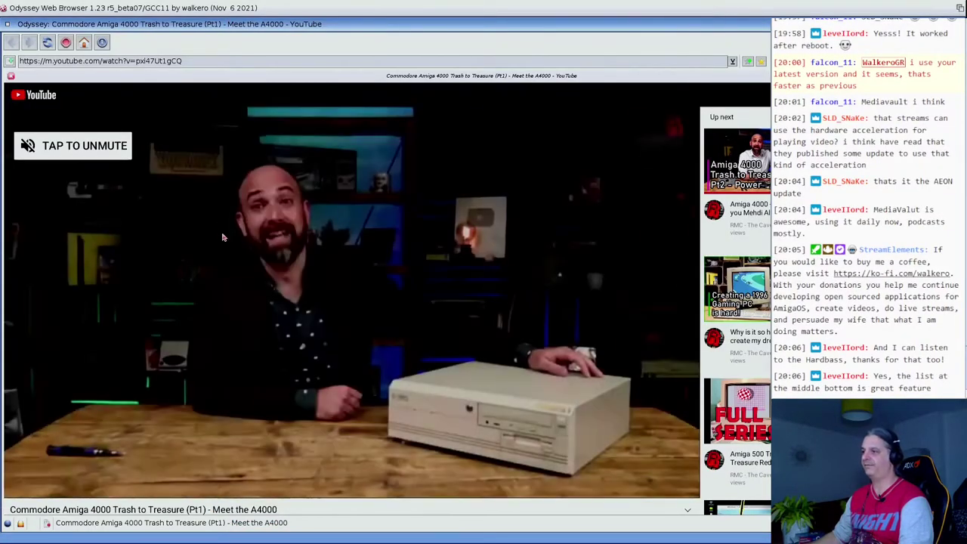
Step: Unmute the Trash to Treasure video, reload its page and enlarge the playback to fill the browser
{"action": "left_click", "coordinate": [76, 144]}
{"action": "left_click", "coordinate": [393, 332]}
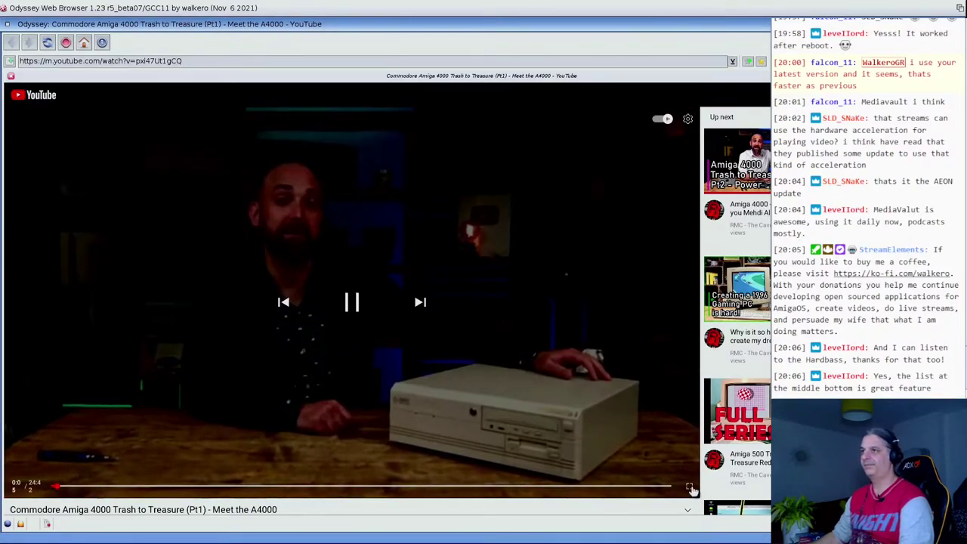
{"action": "left_click", "coordinate": [47, 43]}
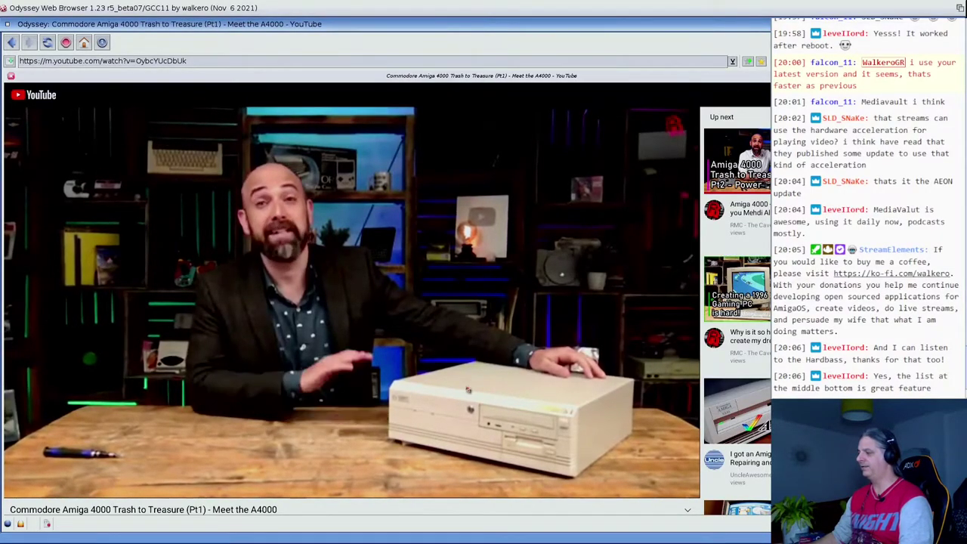
{"action": "left_click", "coordinate": [691, 489]}
{"action": "left_click", "coordinate": [691, 489]}
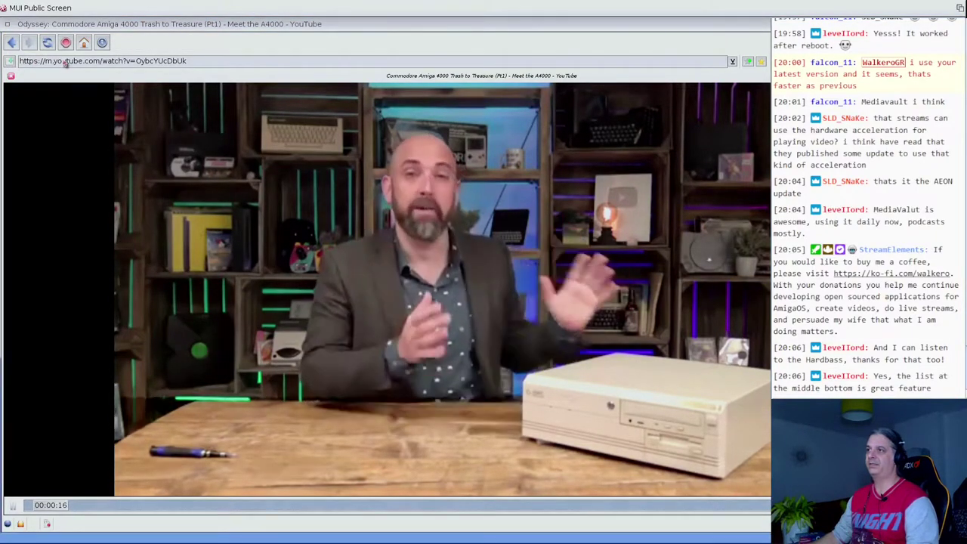
Step: Copy the Trash to Treasure video's web address and return to the Workbench screen
{"action": "left_click", "coordinate": [125, 60]}
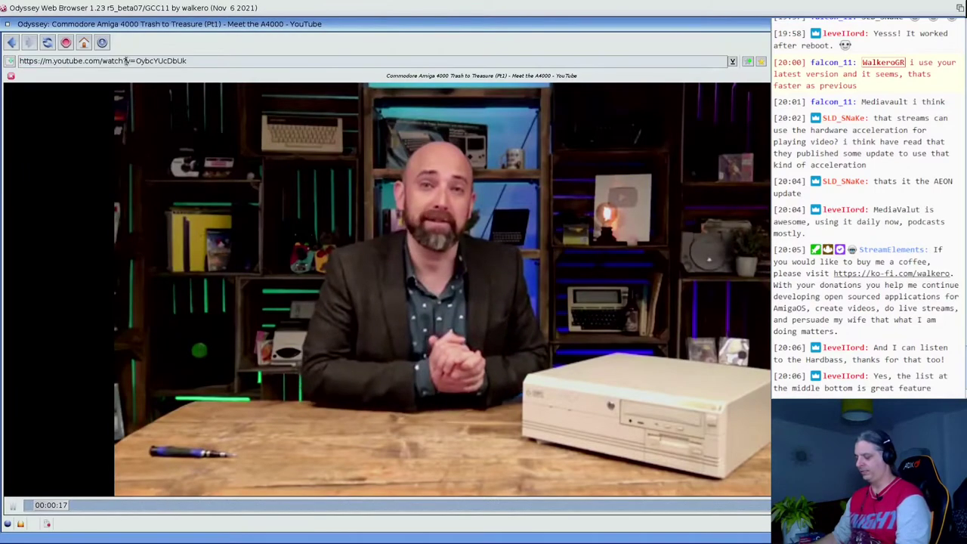
{"action": "left_click", "coordinate": [53, 61]}
{"action": "key", "text": "super+c"}
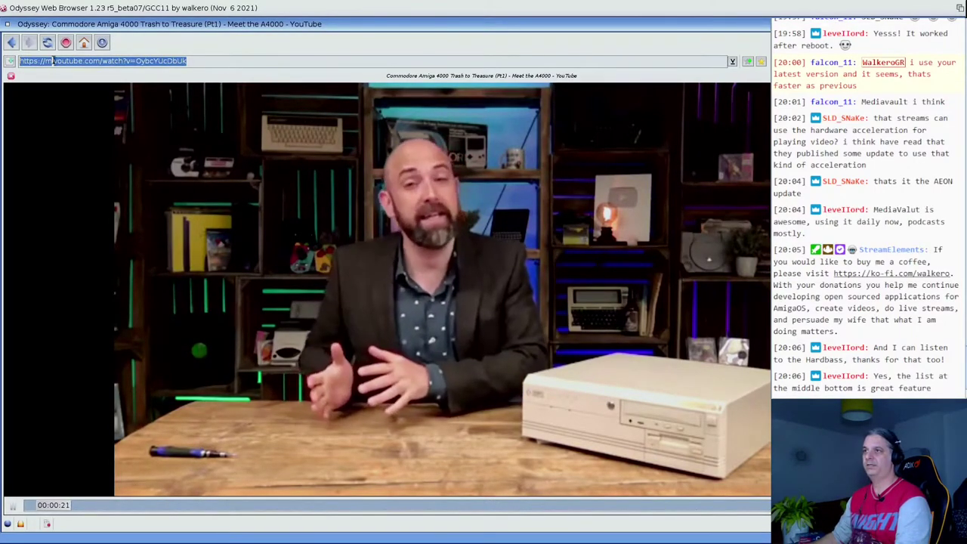
{"action": "left_click", "coordinate": [21, 64]}
{"action": "left_click", "coordinate": [11, 77]}
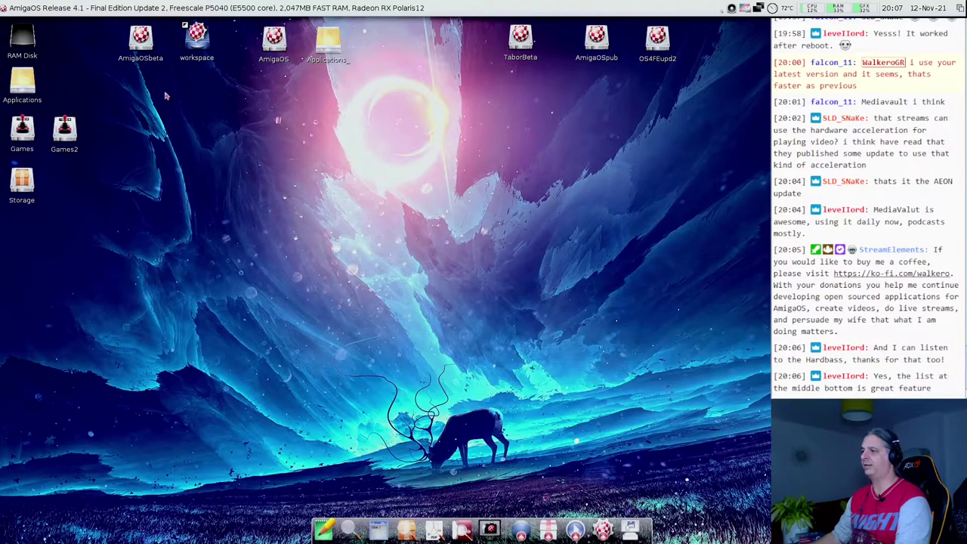
Step: Open a shell in the aiostreams drawer of the MyProjects workspace, then reposition and widen the shell window
{"action": "double_click", "coordinate": [196, 38]}
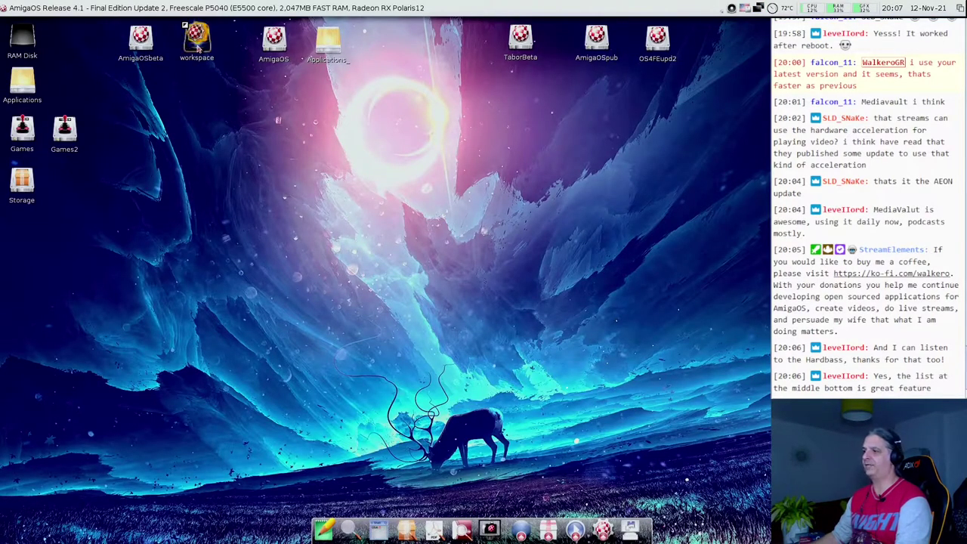
{"action": "double_click", "coordinate": [317, 124]}
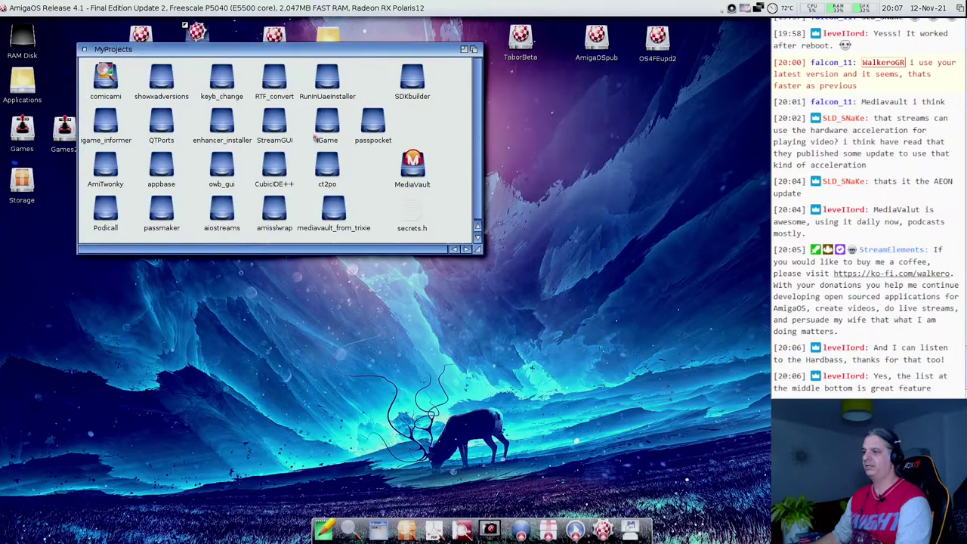
{"action": "double_click", "coordinate": [222, 208]}
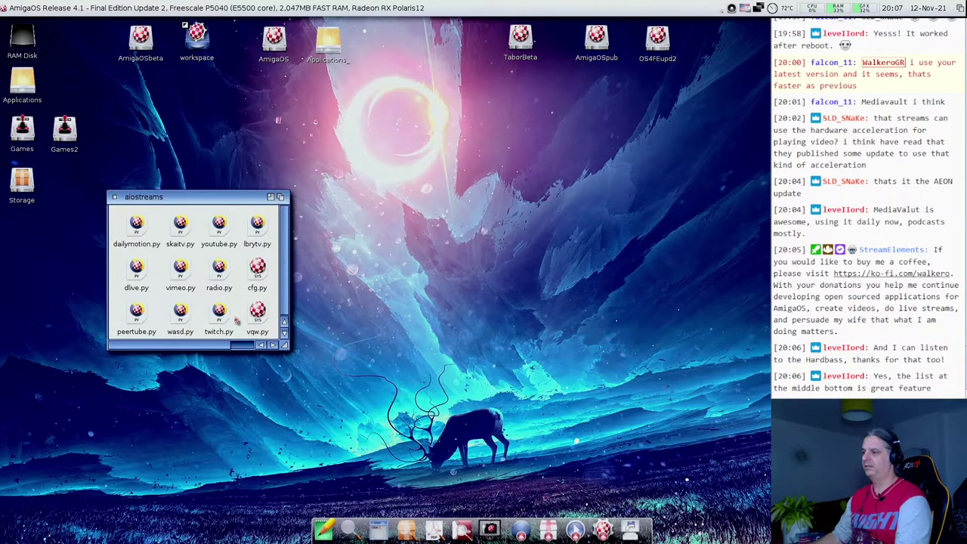
{"action": "right_click", "coordinate": [239, 317]}
{"action": "mouse_move", "coordinate": [264, 328]}
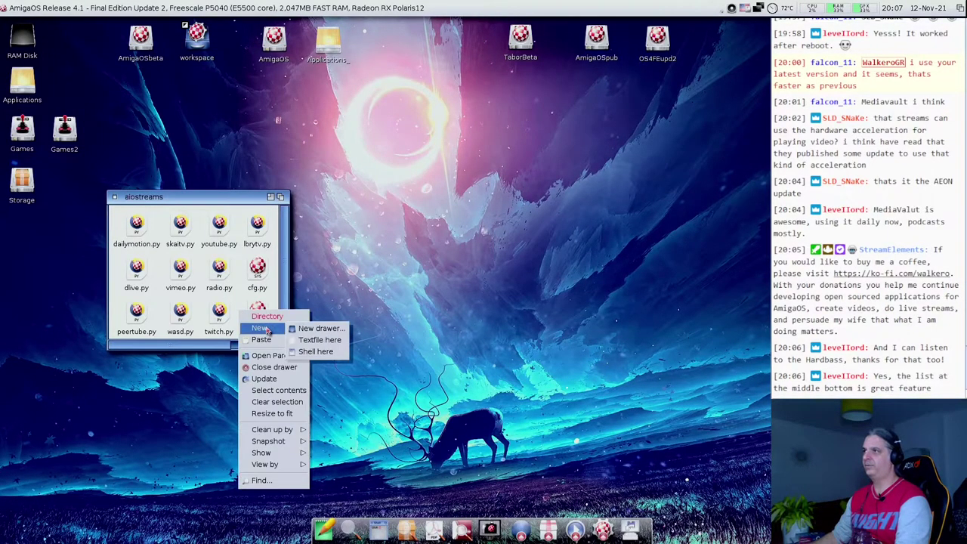
{"action": "left_click", "coordinate": [339, 352]}
{"action": "left_click_drag", "start_coordinate": [151, 8], "coordinate": [216, 77]}
{"action": "left_click_drag", "start_coordinate": [316, 164], "coordinate": [603, 206]}
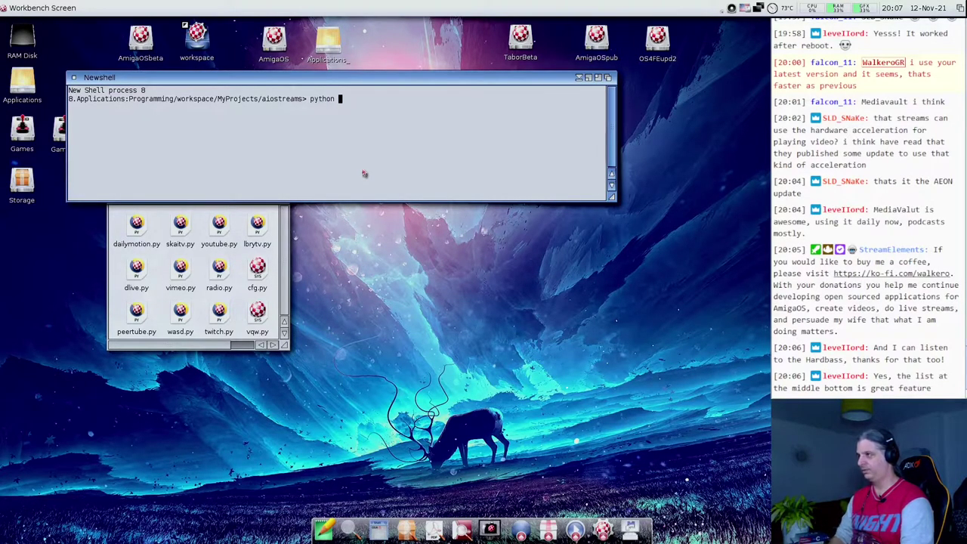
{"action": "type", "text": "python yo"}
{"action": "key", "text": "Tab"}
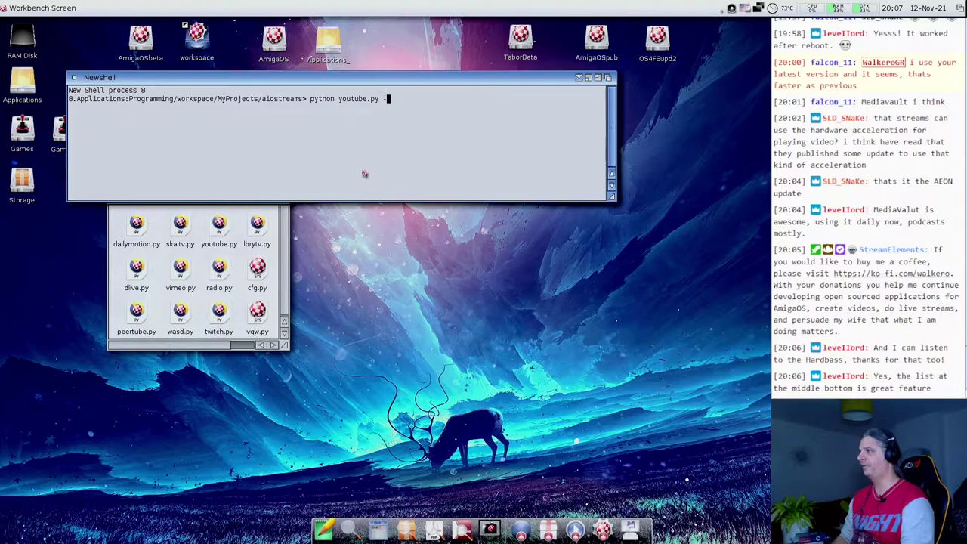
{"action": "type", "text": "-u"}
{"action": "key", "text": "super+v"}
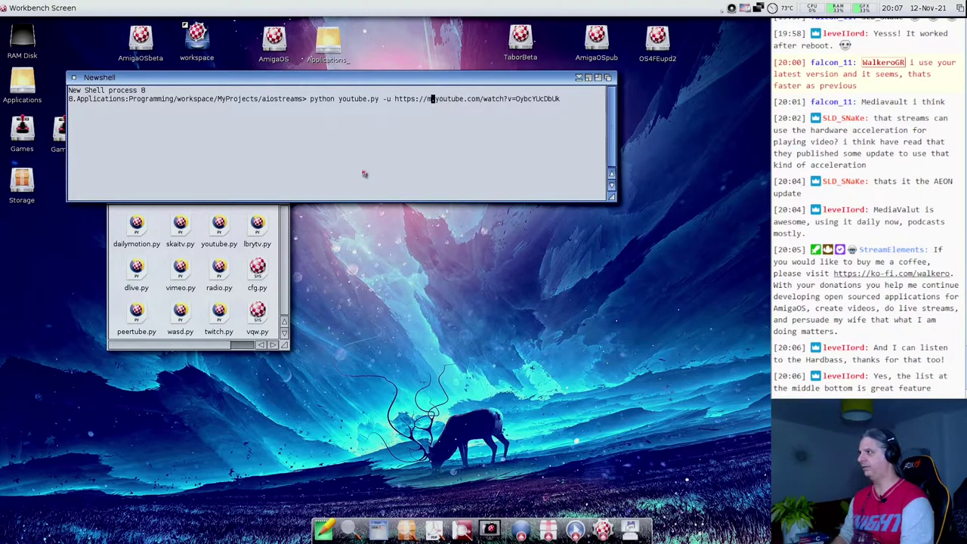
{"action": "key", "text": "BackSpace"}
{"action": "type", "text": "www."}
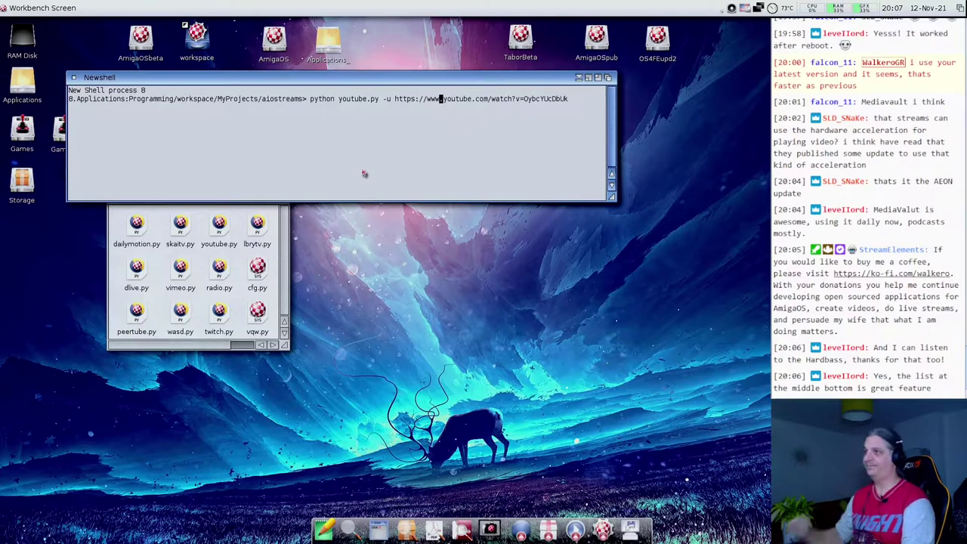
{"action": "key", "text": "Return"}
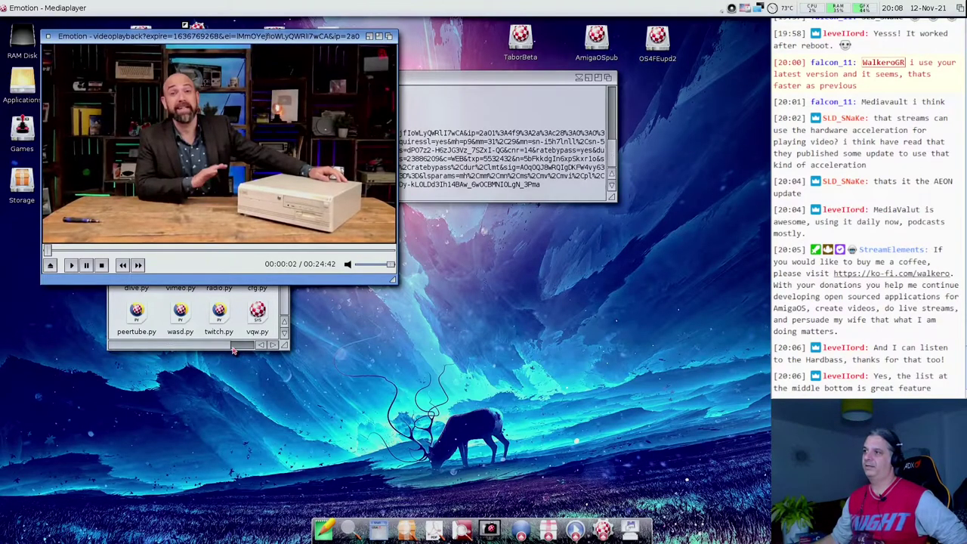
Step: Mute the video playing in Emotion and check the format of its video track
{"action": "right_click", "coordinate": [153, 113]}
{"action": "right_click", "coordinate": [154, 113]}
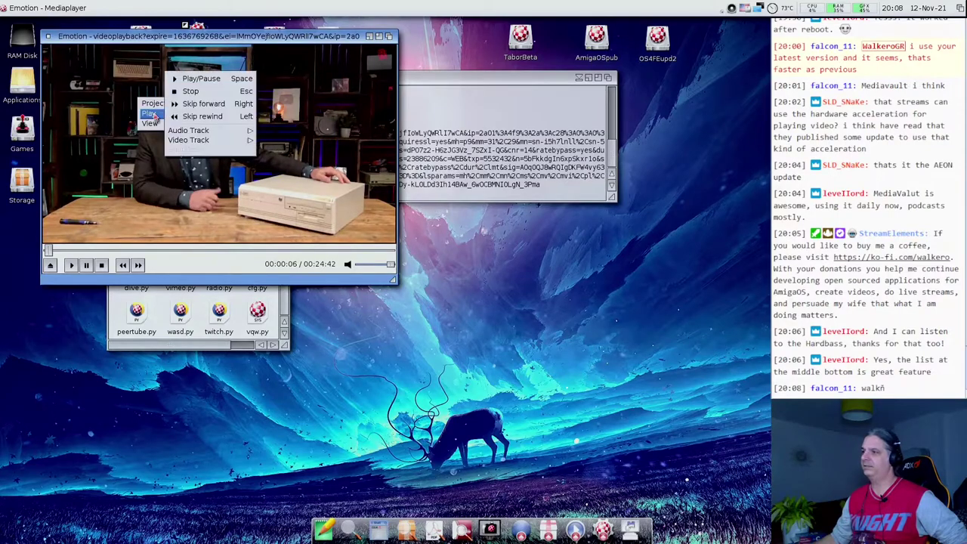
{"action": "left_click", "coordinate": [348, 264]}
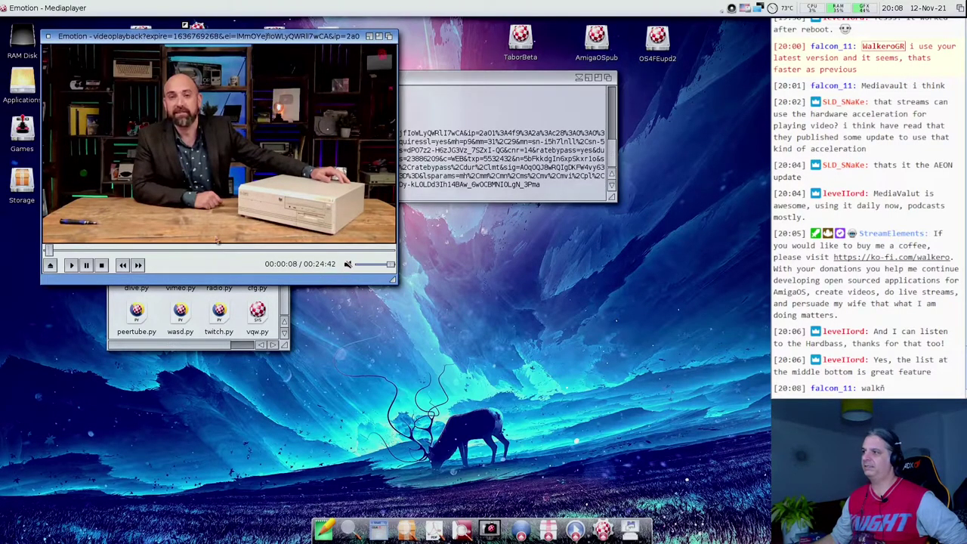
{"action": "right_click", "coordinate": [168, 150]}
{"action": "mouse_move", "coordinate": [165, 149]}
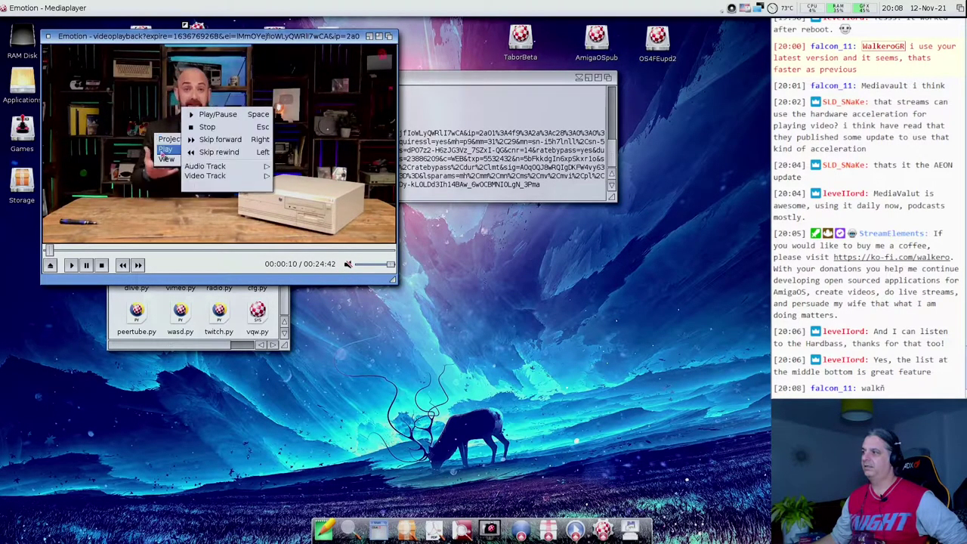
{"action": "mouse_move", "coordinate": [216, 176]}
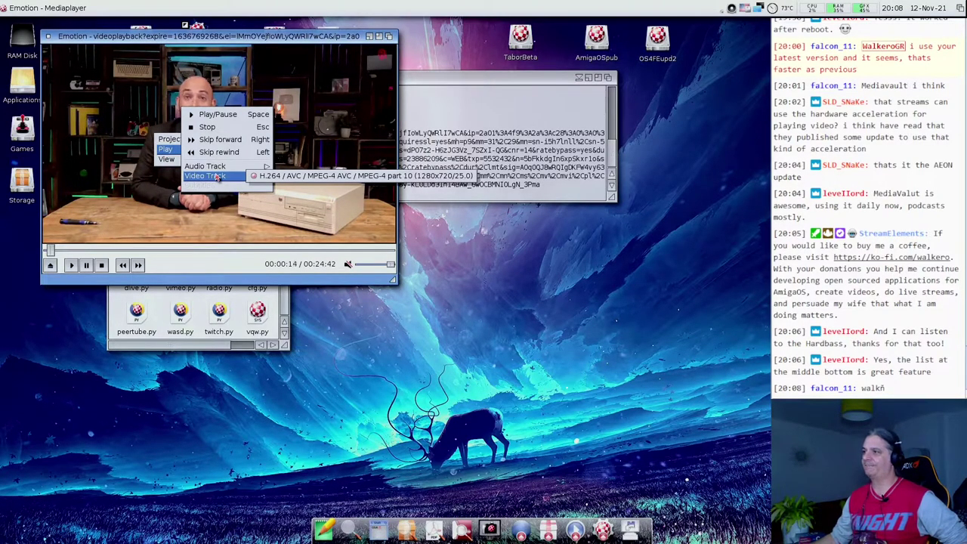
{"action": "left_click", "coordinate": [173, 227]}
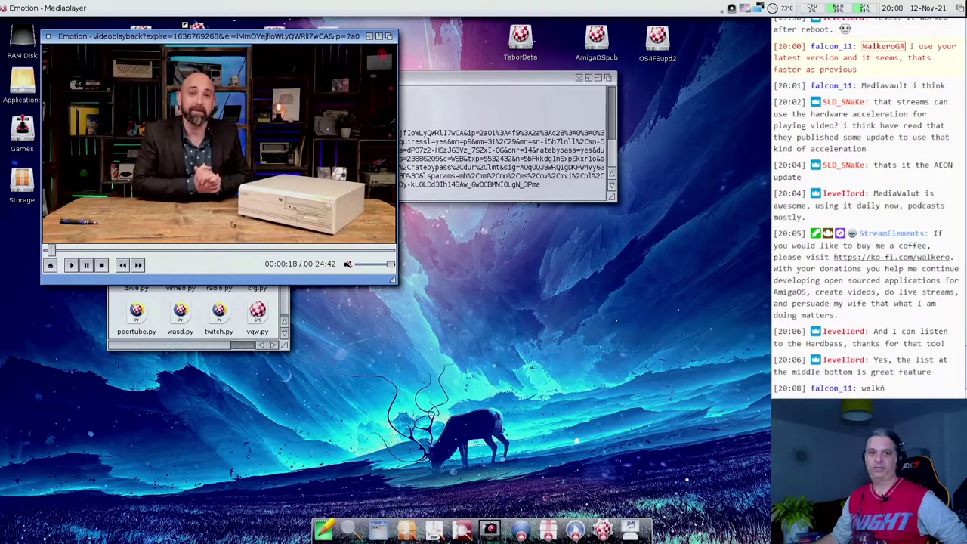
Step: Show the Emotion video full screen, return to the windowed view and close the player
{"action": "double_click", "coordinate": [54, 66]}
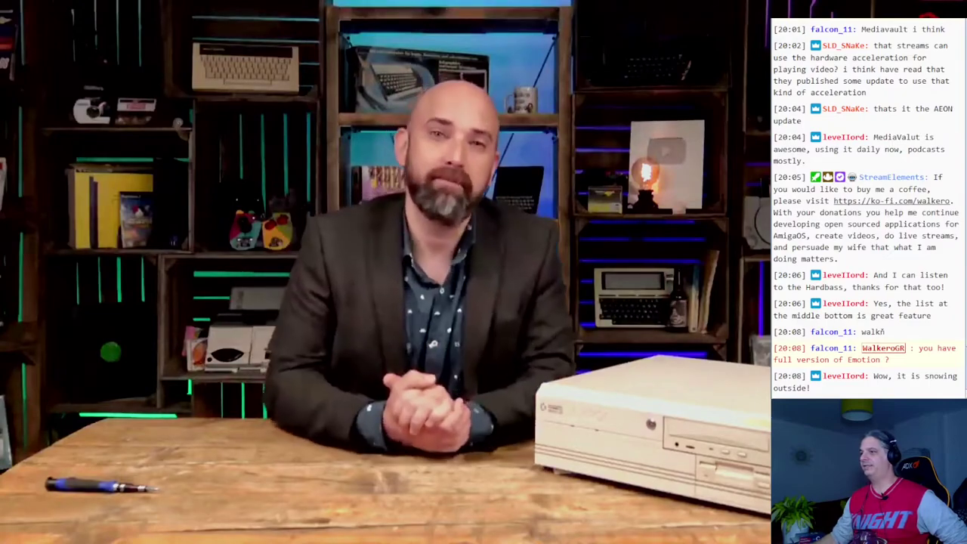
{"action": "key", "text": "Escape"}
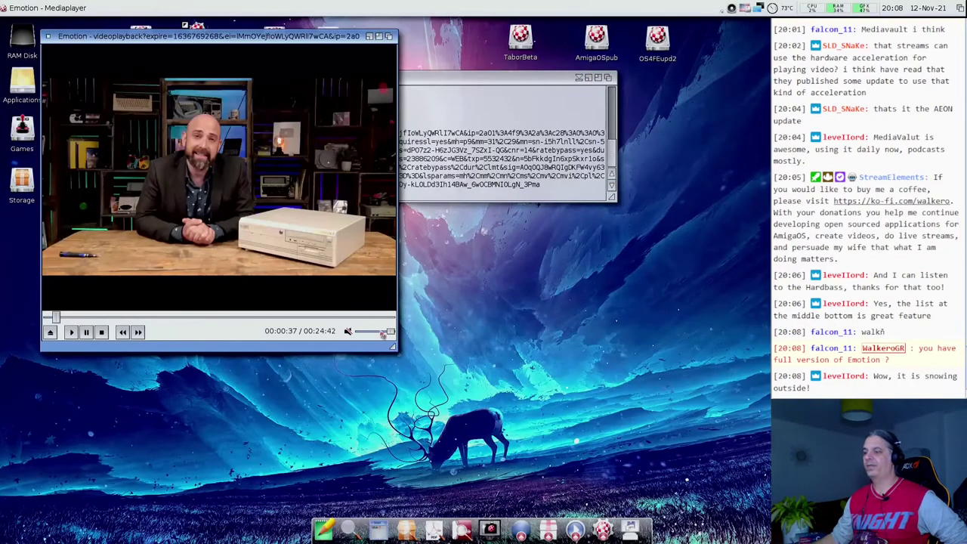
{"action": "left_click", "coordinate": [48, 35]}
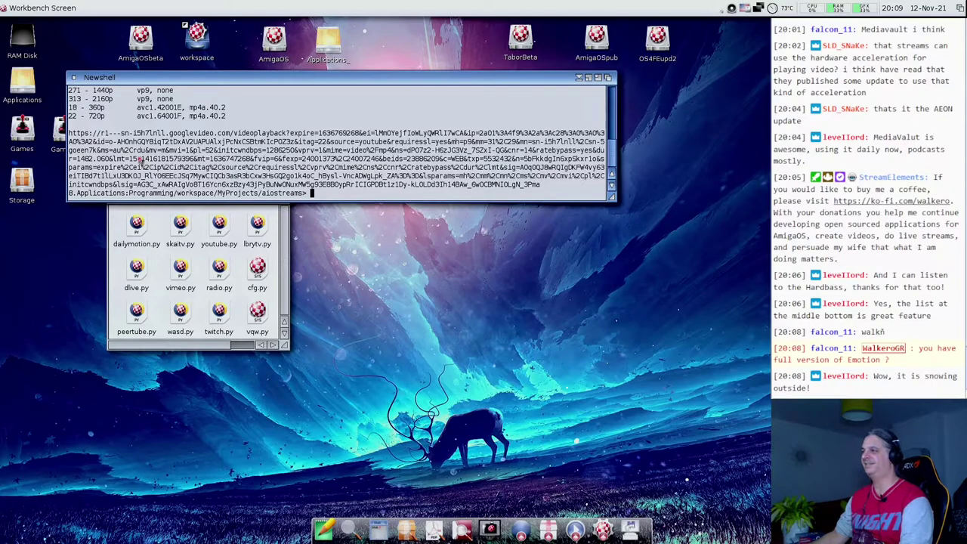
Step: Move and enlarge the shell to view the list of stream formats, then close the shell and the aiostreams drawer
{"action": "left_click_drag", "start_coordinate": [157, 80], "coordinate": [196, 116]}
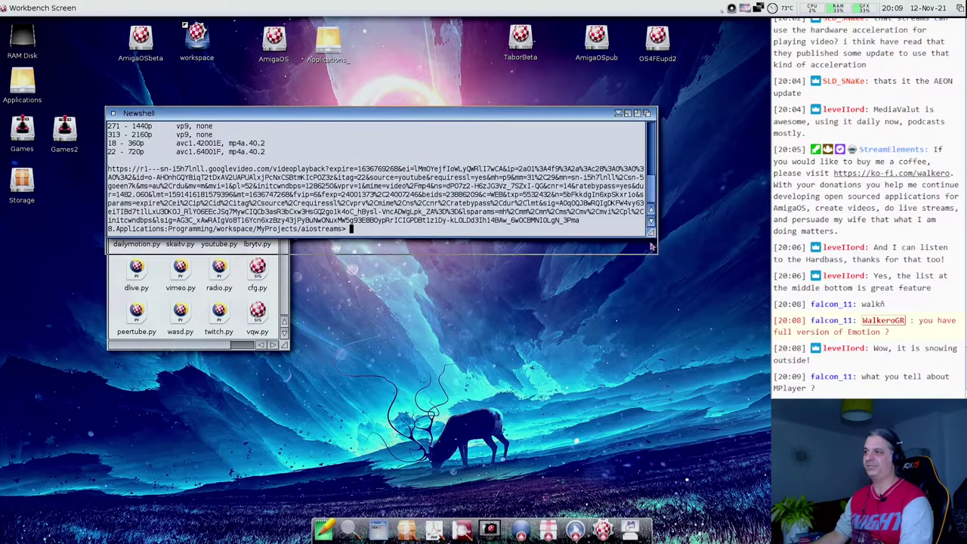
{"action": "left_click_drag", "start_coordinate": [652, 233], "coordinate": [661, 340]}
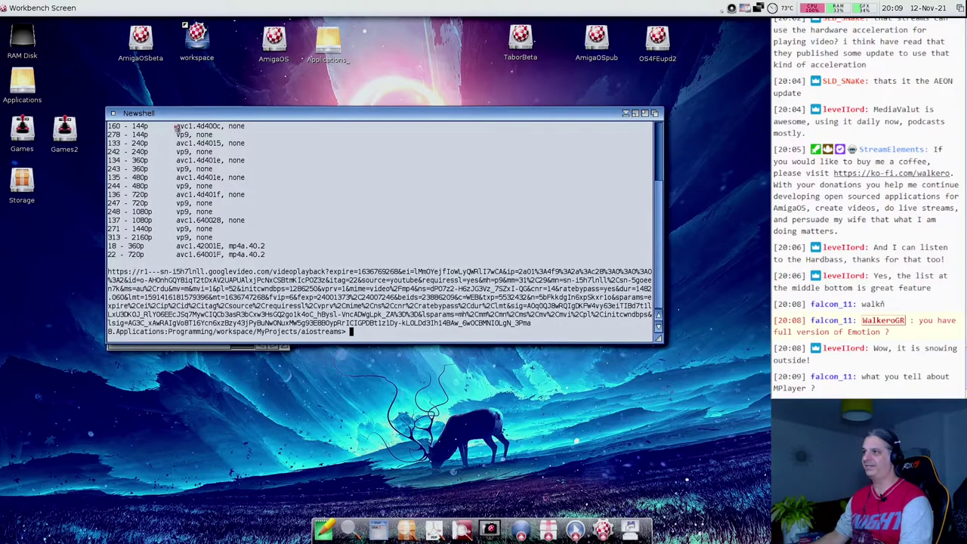
{"action": "left_click", "coordinate": [114, 114]}
{"action": "left_click", "coordinate": [114, 198]}
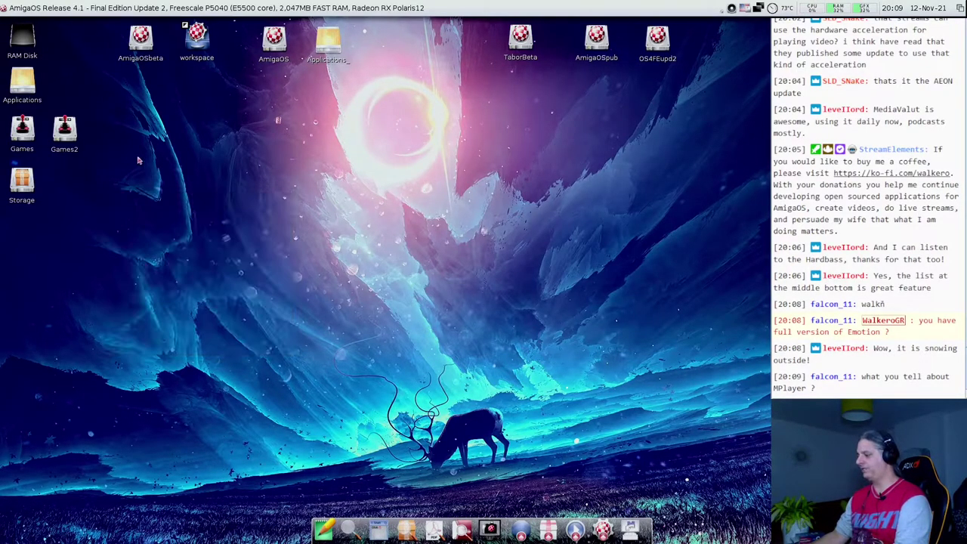
Step: Launch AmIRC and connect to the Amigans server, irc.amigans.net
{"action": "left_click", "coordinate": [521, 530]}
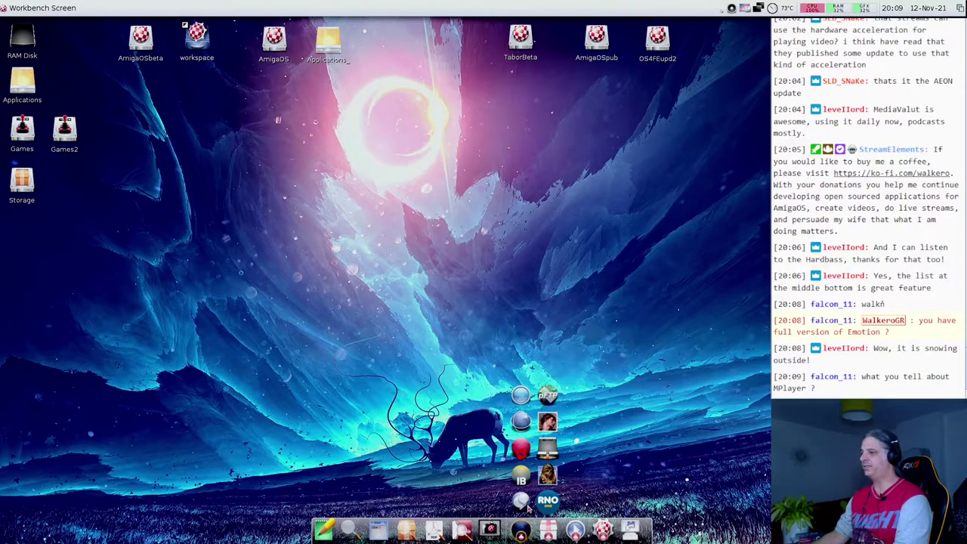
{"action": "left_click", "coordinate": [521, 500]}
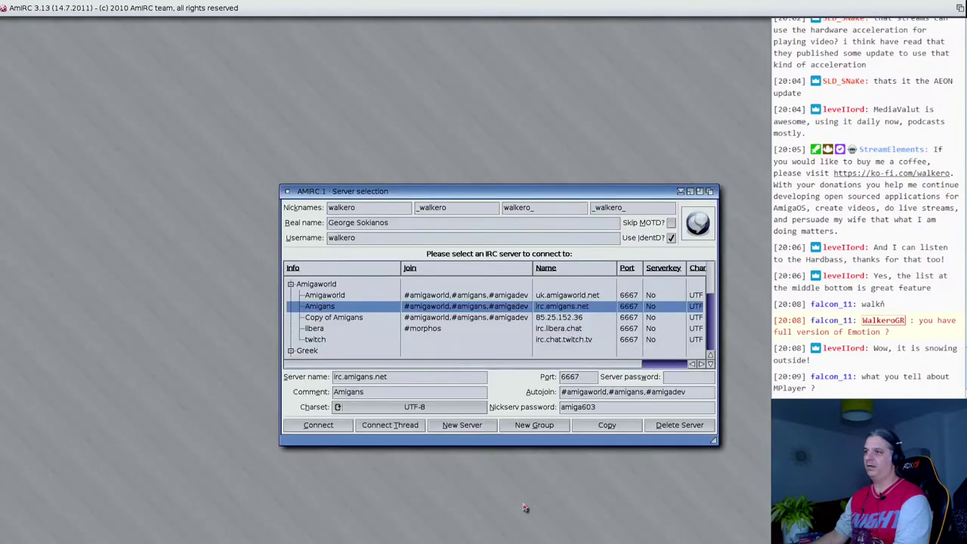
{"action": "left_click_drag", "start_coordinate": [408, 191], "coordinate": [162, 46]}
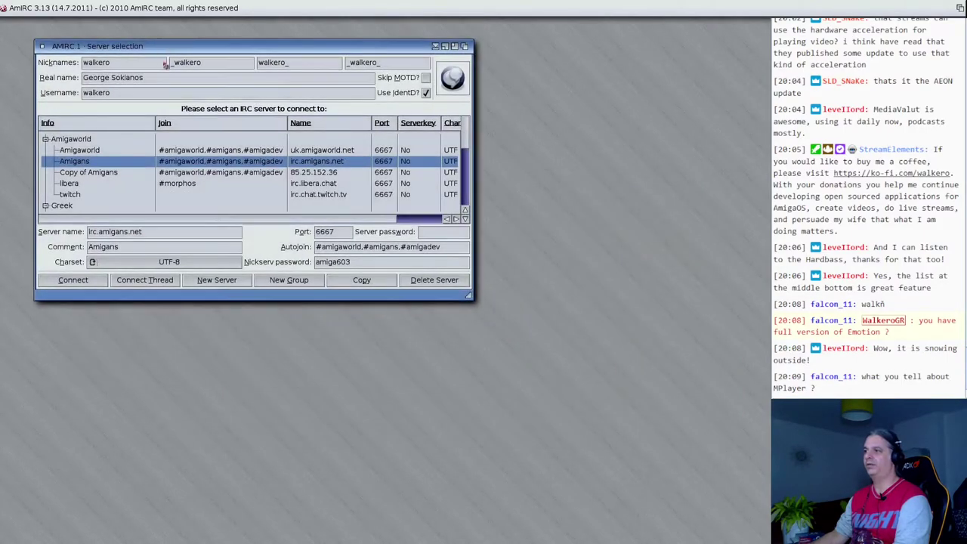
{"action": "double_click", "coordinate": [217, 165]}
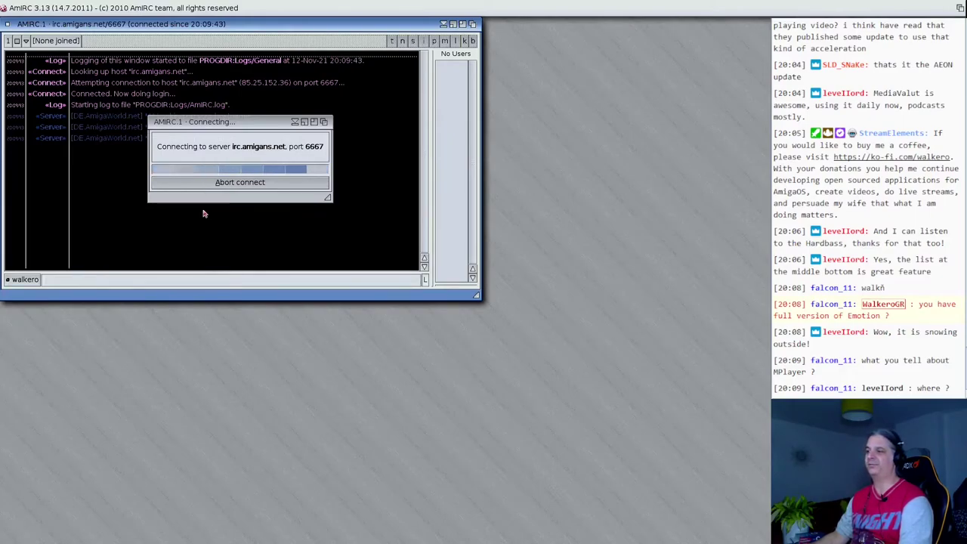
{"action": "left_click_drag", "start_coordinate": [218, 125], "coordinate": [236, 249]}
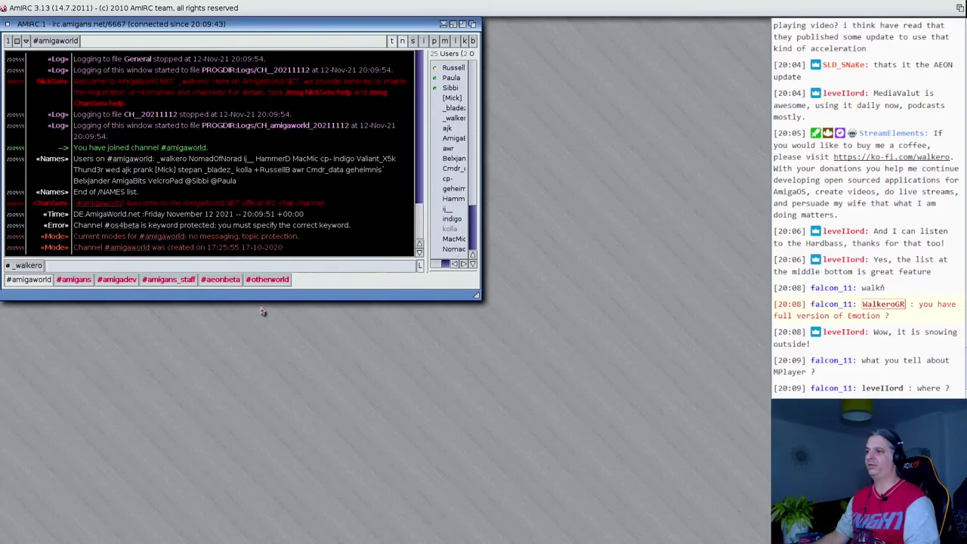
Step: Look through the #aeonbeta, #amigans_staff and #amigadev channels
{"action": "left_click", "coordinate": [218, 284]}
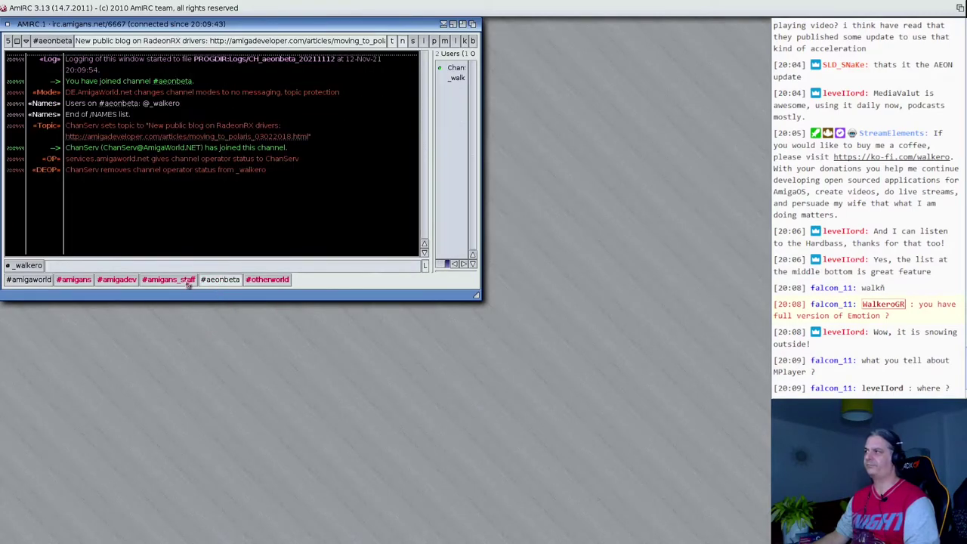
{"action": "left_click", "coordinate": [188, 283]}
{"action": "left_click", "coordinate": [123, 283]}
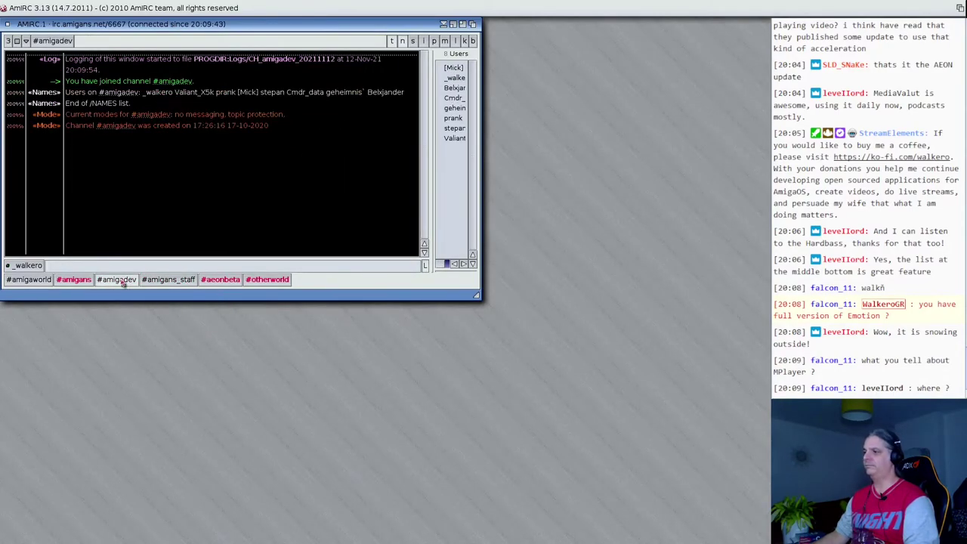
Step: Make the chat window taller and detach the #otherworld channel into a separate window beside it
{"action": "left_click_drag", "start_coordinate": [477, 296], "coordinate": [464, 434]}
{"action": "left_click", "coordinate": [265, 415]}
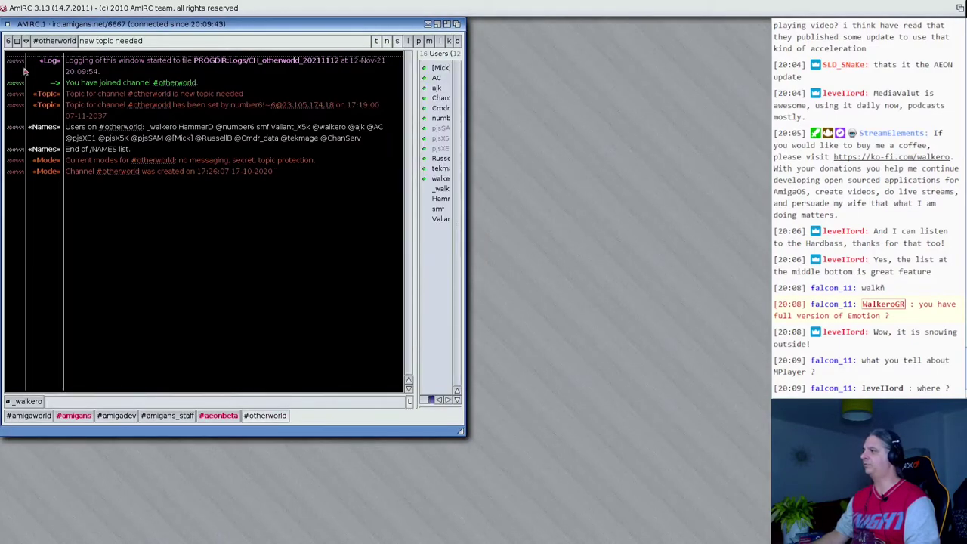
{"action": "left_click_drag", "start_coordinate": [9, 40], "coordinate": [529, 60]}
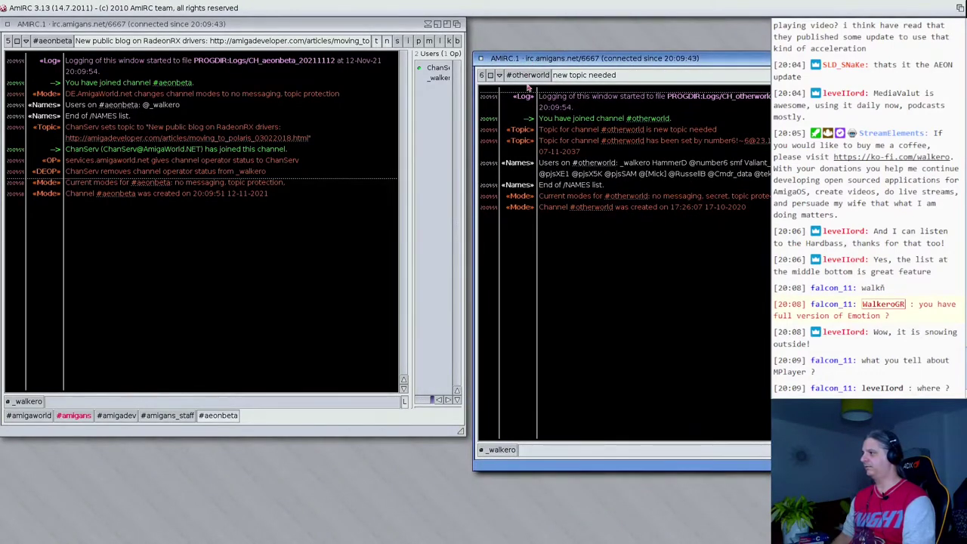
Step: Send the message "hello guys" to the #otherworld channel
{"action": "type", "text": "z"}
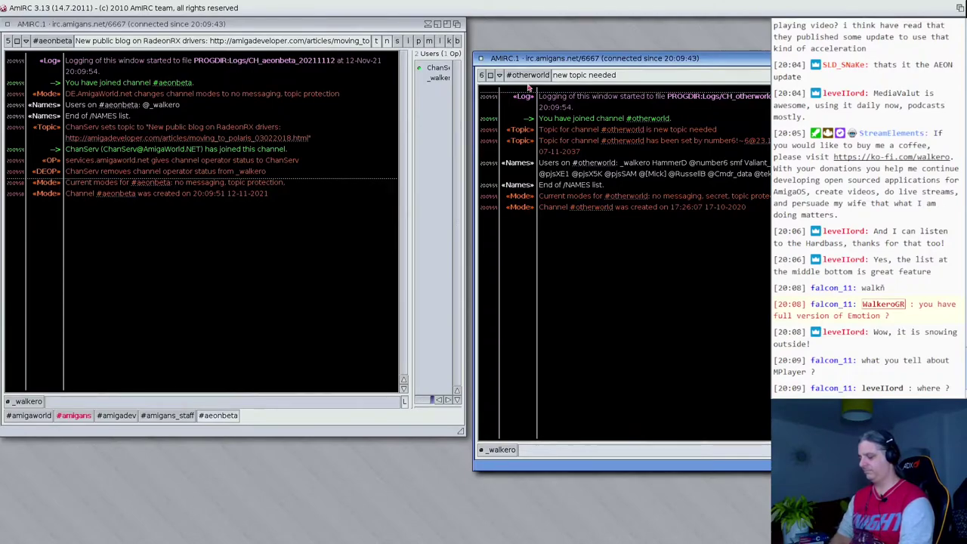
{"action": "type", "text": "hel"}
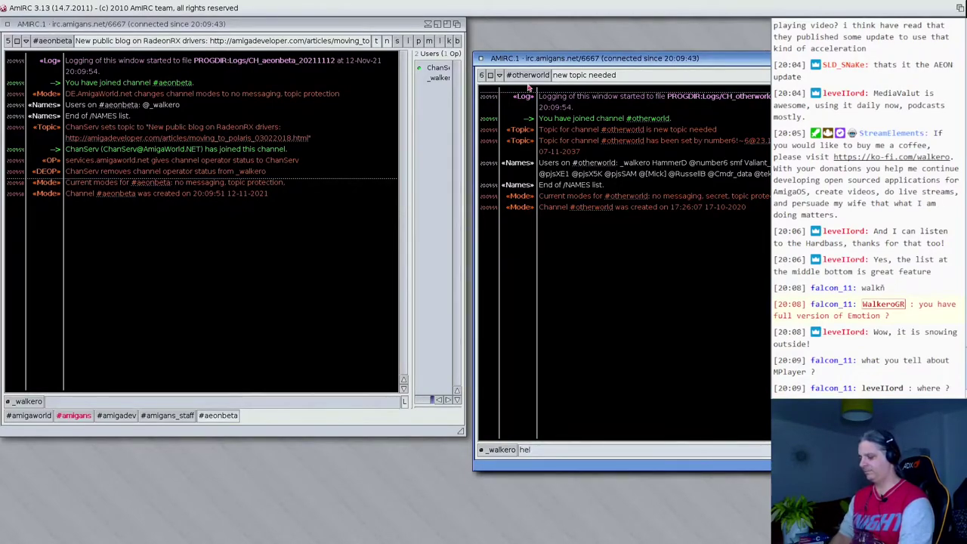
{"action": "type", "text": "lo guys"}
{"action": "key", "text": "Return"}
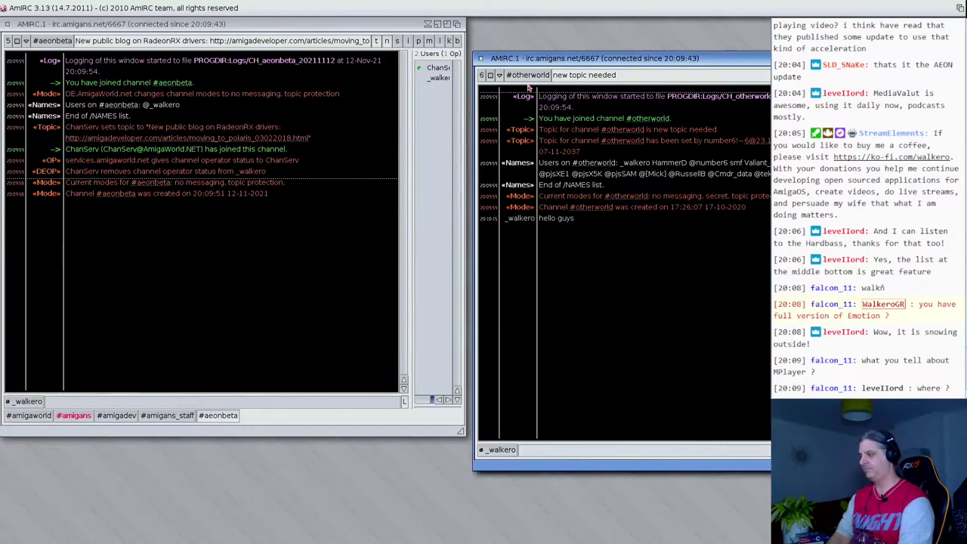
Step: Send the message "we are on stream" to the #otherworld channel and close its detached window
{"action": "type", "text": "we are on"}
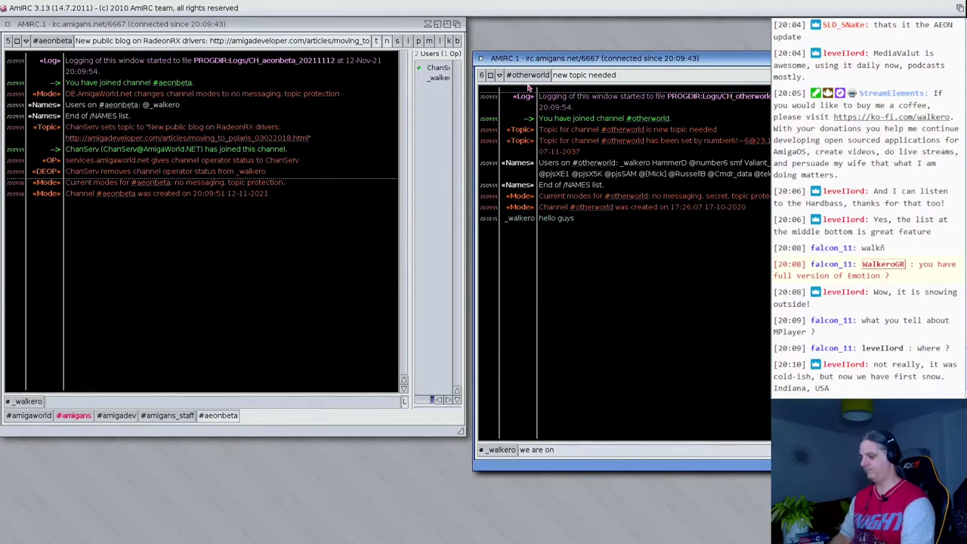
{"action": "type", "text": " strem"}
{"action": "key", "text": "BackSpace"}
{"action": "key", "text": "BackSpace"}
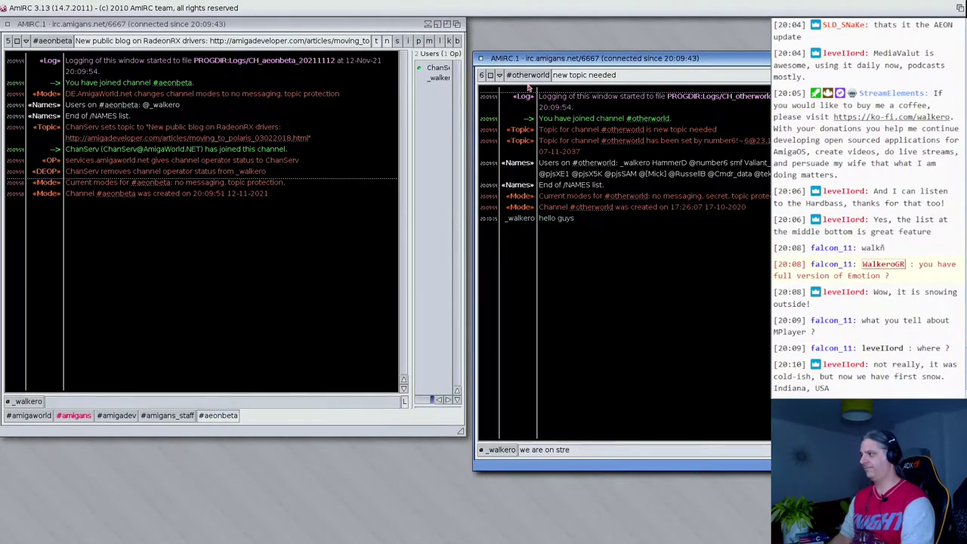
{"action": "type", "text": "eam"}
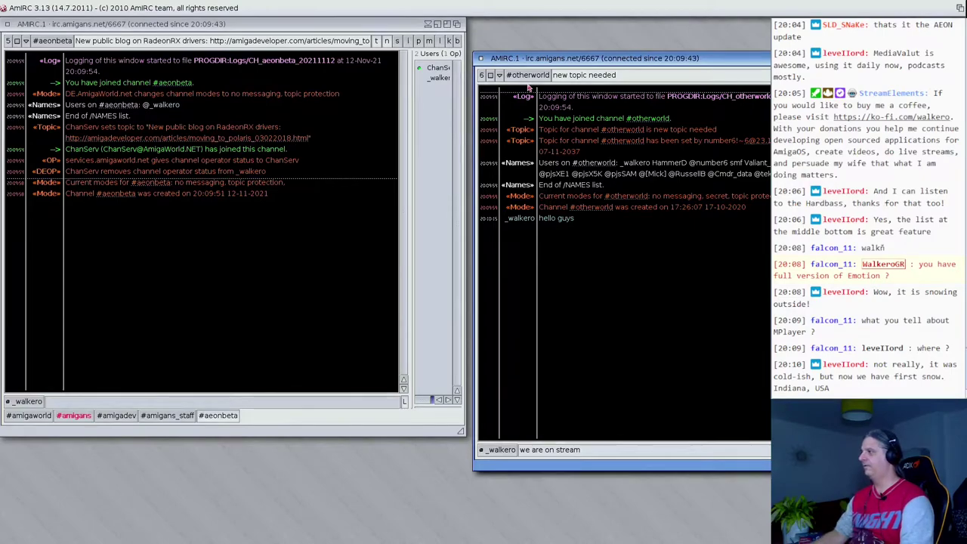
{"action": "key", "text": "Return"}
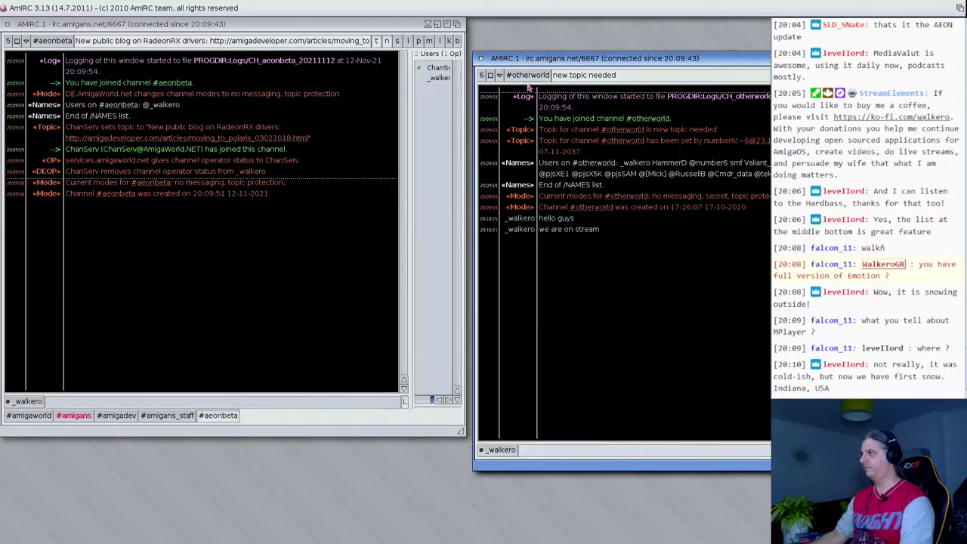
{"action": "left_click_drag", "start_coordinate": [718, 65], "coordinate": [718, 45]}
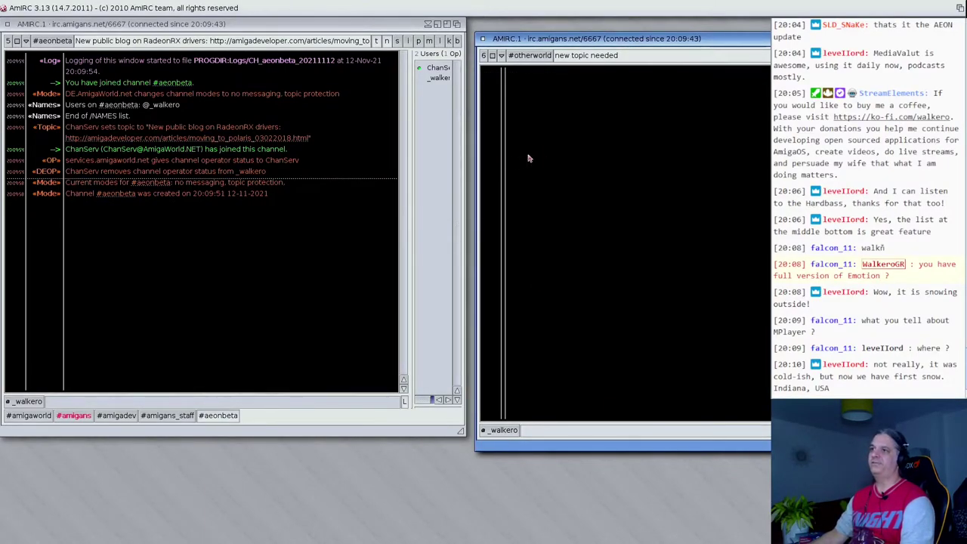
{"action": "left_click", "coordinate": [483, 38]}
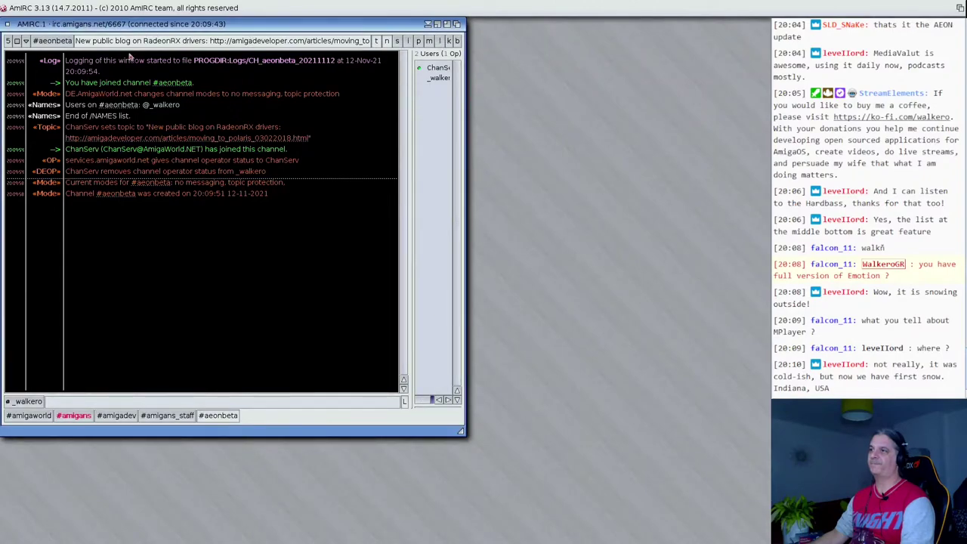
Step: View the copyright and version information of AmIRC, and close it
{"action": "left_click_drag", "start_coordinate": [32, 24], "coordinate": [40, 25]}
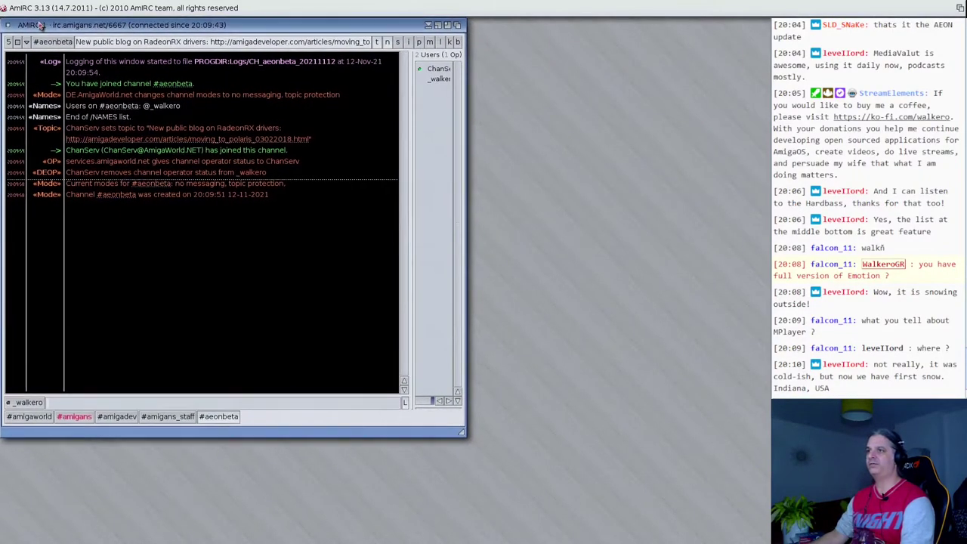
{"action": "right_click", "coordinate": [40, 25]}
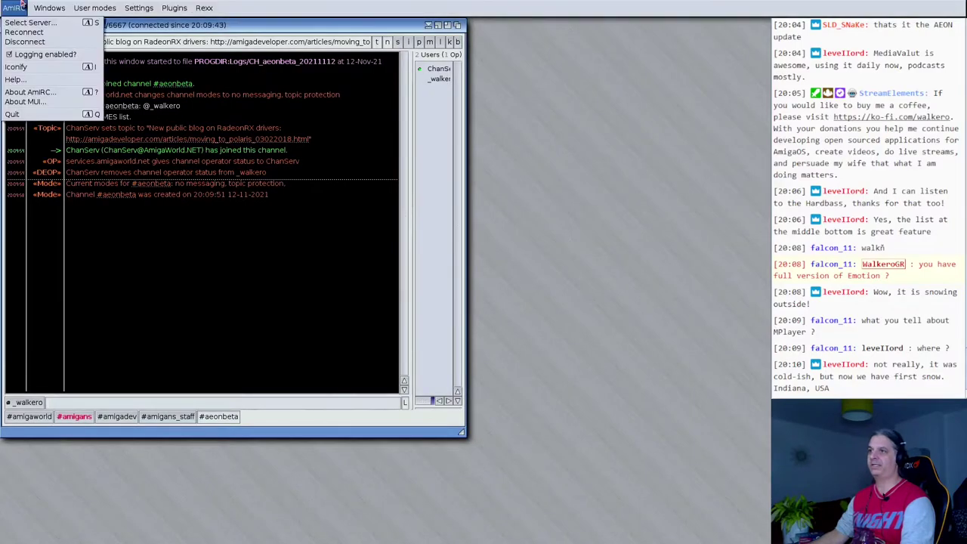
{"action": "left_click", "coordinate": [25, 92]}
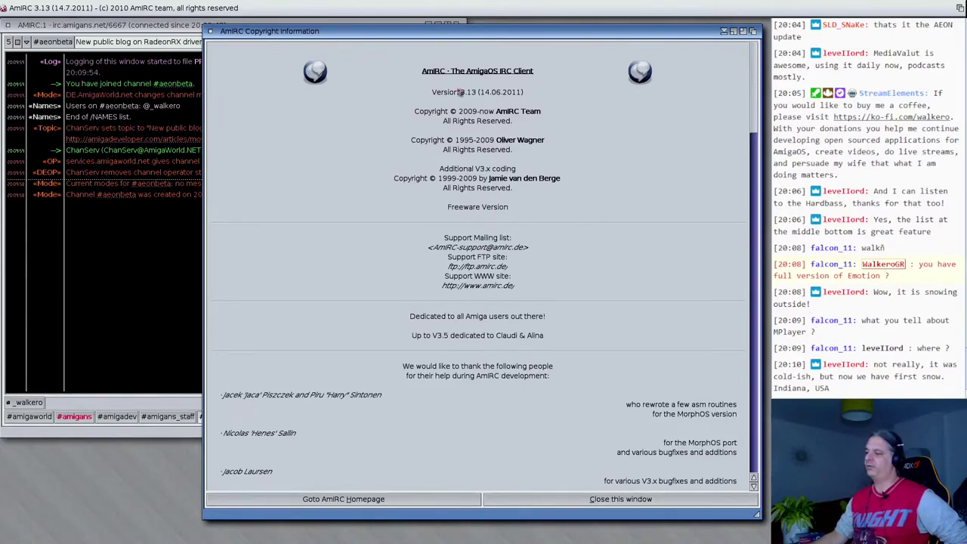
{"action": "left_click_drag", "start_coordinate": [488, 35], "coordinate": [319, 37]}
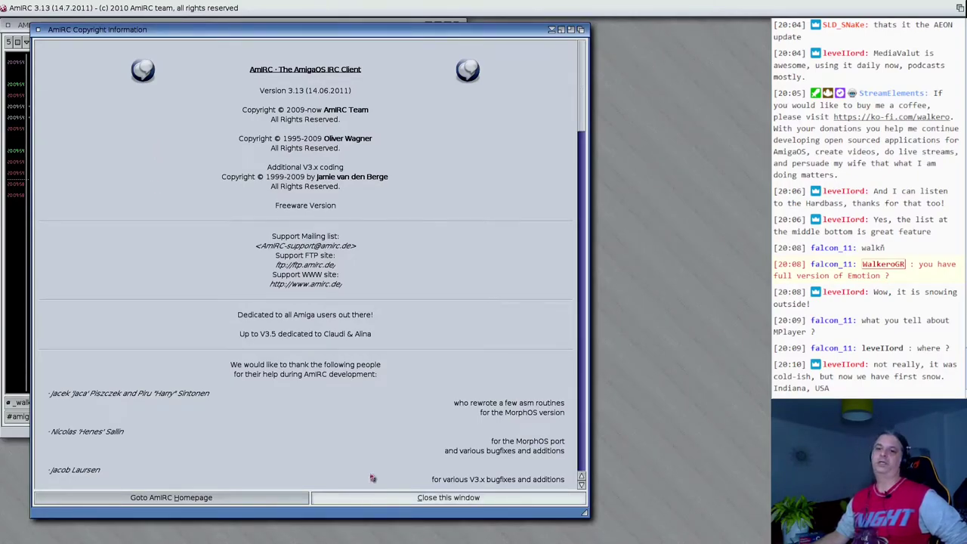
{"action": "left_click", "coordinate": [383, 498]}
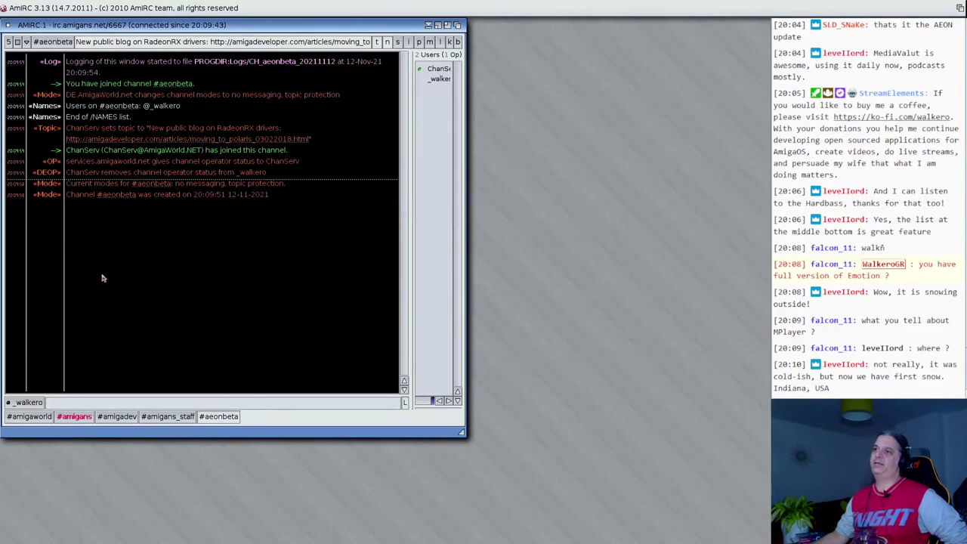
Step: Quit AmIRC and launch the YAM e-mail client
{"action": "right_click", "coordinate": [31, 6]}
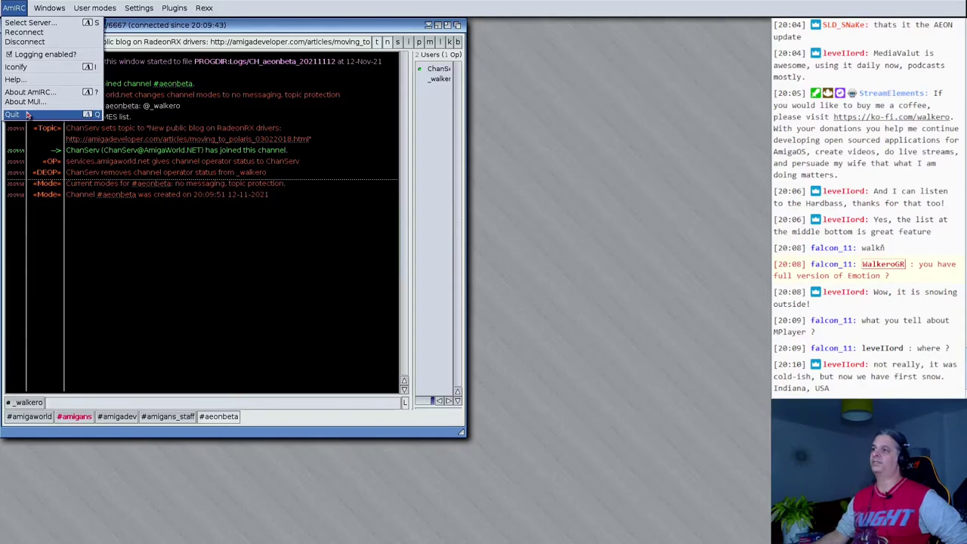
{"action": "right_click", "coordinate": [145, 240]}
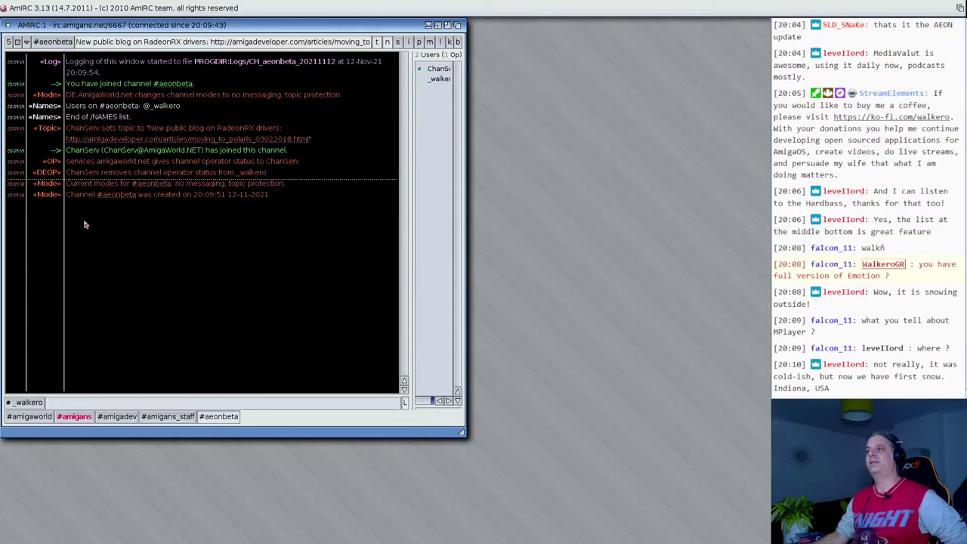
{"action": "right_click", "coordinate": [24, 6]}
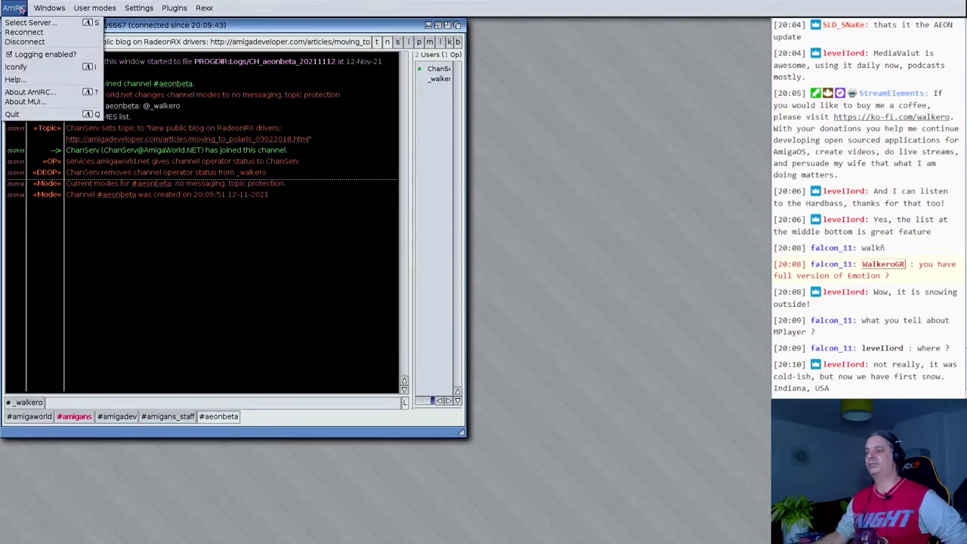
{"action": "left_click", "coordinate": [17, 115]}
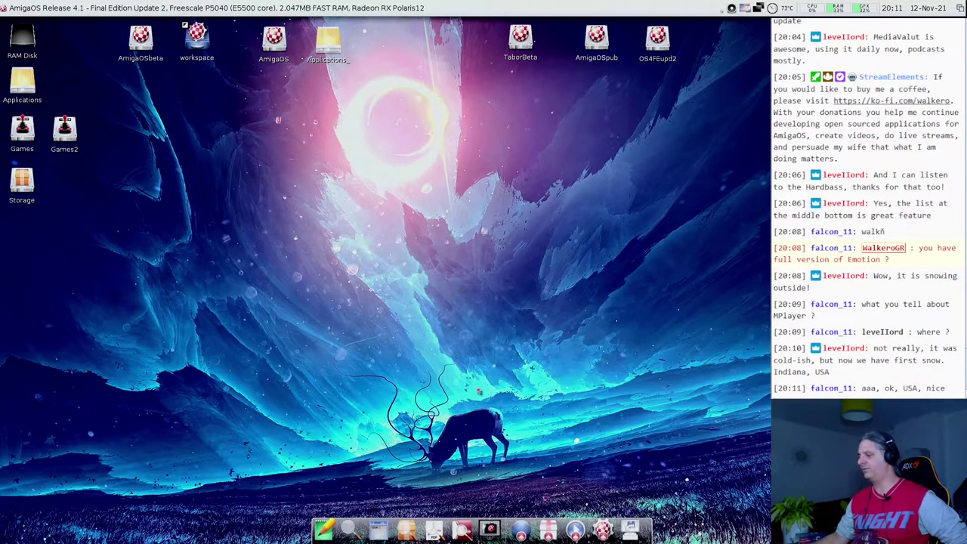
{"action": "left_click", "coordinate": [521, 530]}
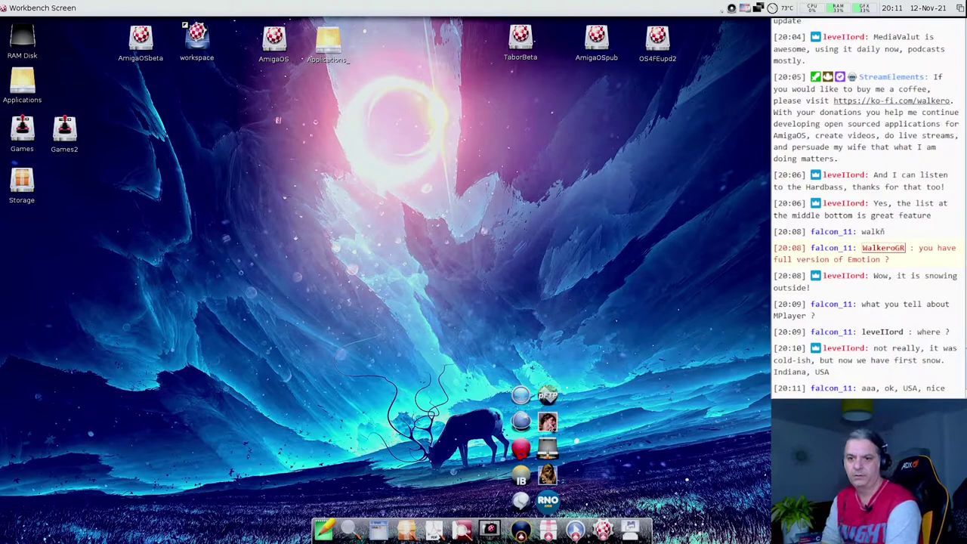
{"action": "left_click", "coordinate": [548, 424]}
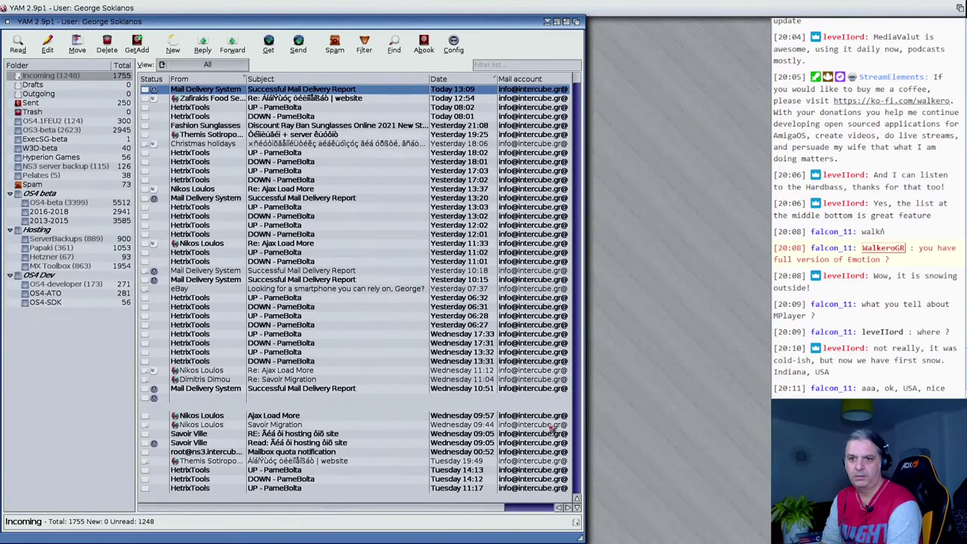
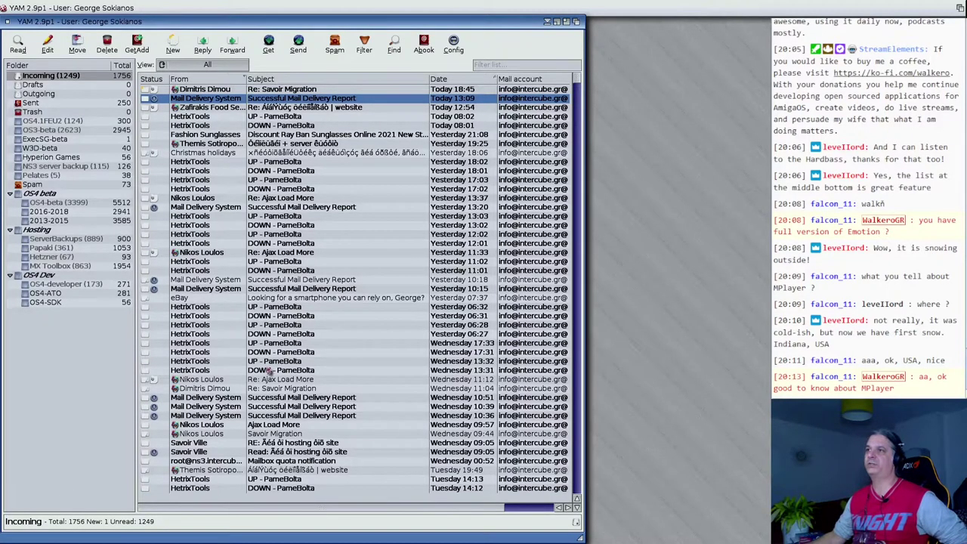
Step: View the About information of YAM with its version and compilation date, and close it
{"action": "right_click", "coordinate": [4, 6]}
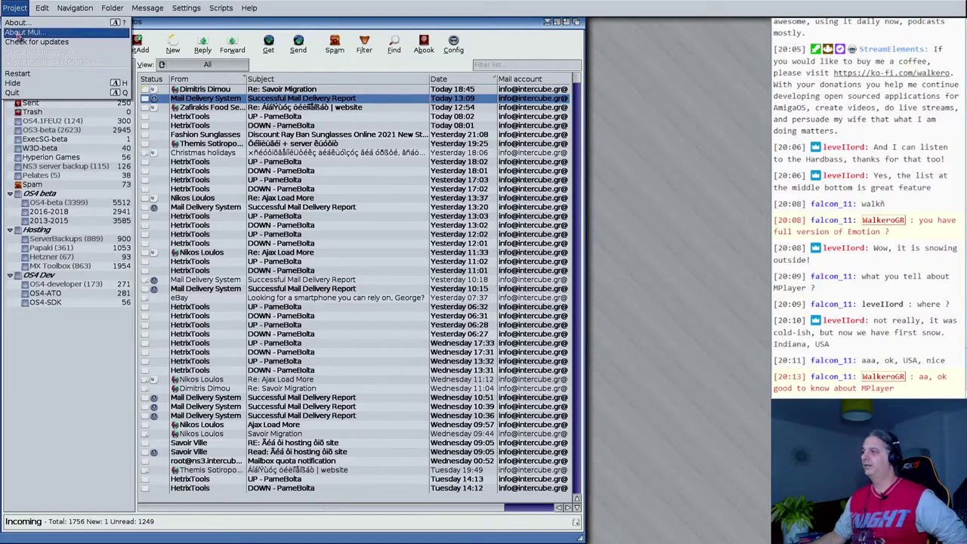
{"action": "left_click", "coordinate": [23, 23]}
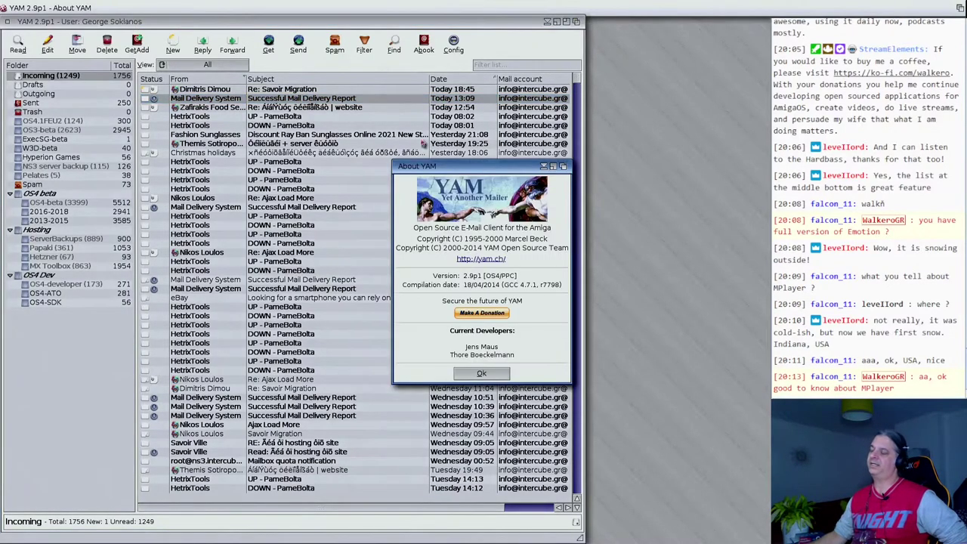
{"action": "left_click_drag", "start_coordinate": [472, 160], "coordinate": [206, 74]}
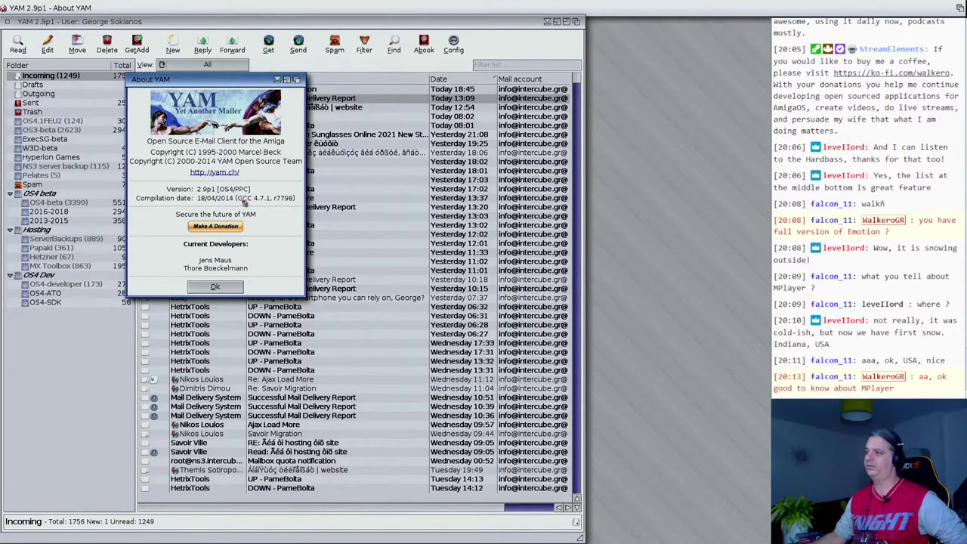
{"action": "left_click", "coordinate": [233, 288]}
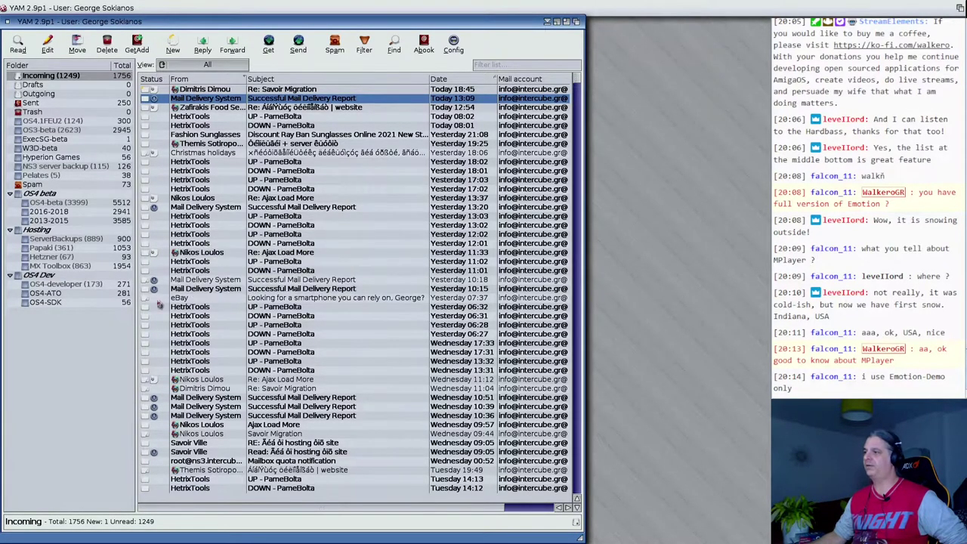
Step: Open yesterday's 11:01 HetrixTools message "DOWN - PameBolta" and read through its text
{"action": "double_click", "coordinate": [262, 270]}
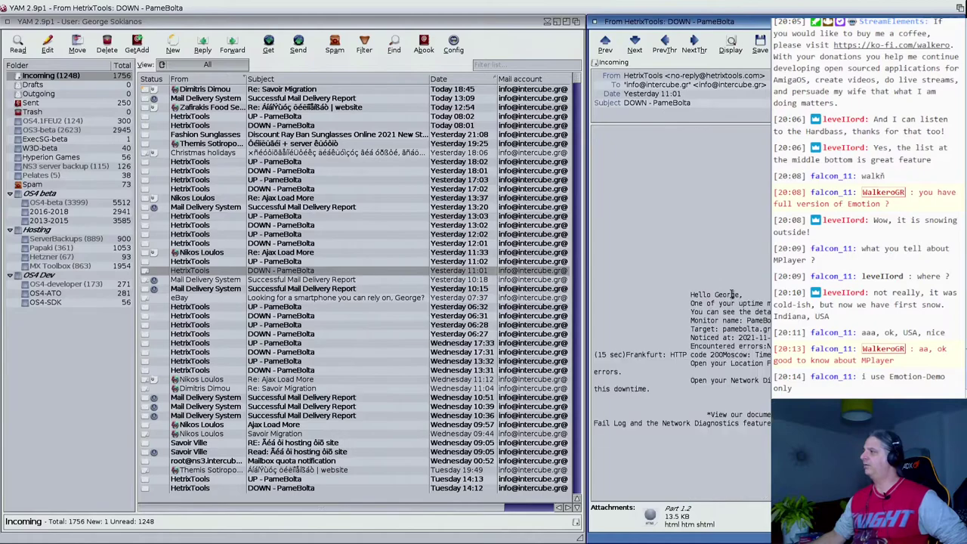
{"action": "scroll", "coordinate": [731, 294], "scroll_direction": "down", "scroll_amount": 10}
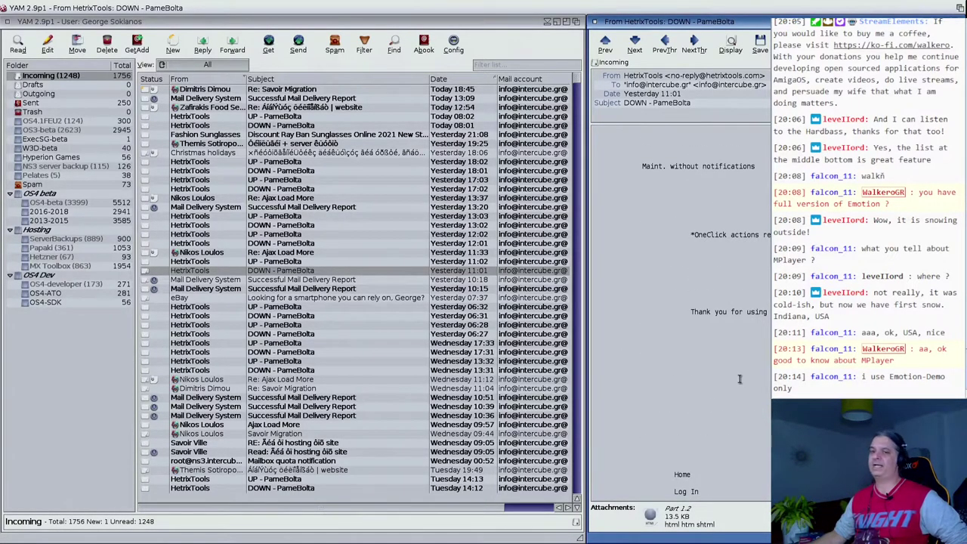
Step: Open the eBay smartphone newsletter and display its HTML part, Part 1.2, in the web browser
{"action": "left_click", "coordinate": [255, 299]}
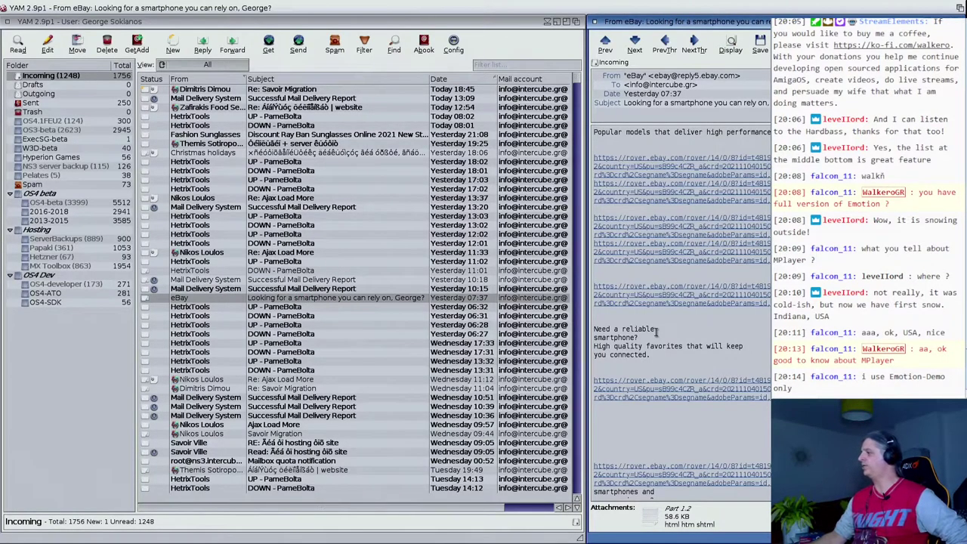
{"action": "key", "text": "d"}
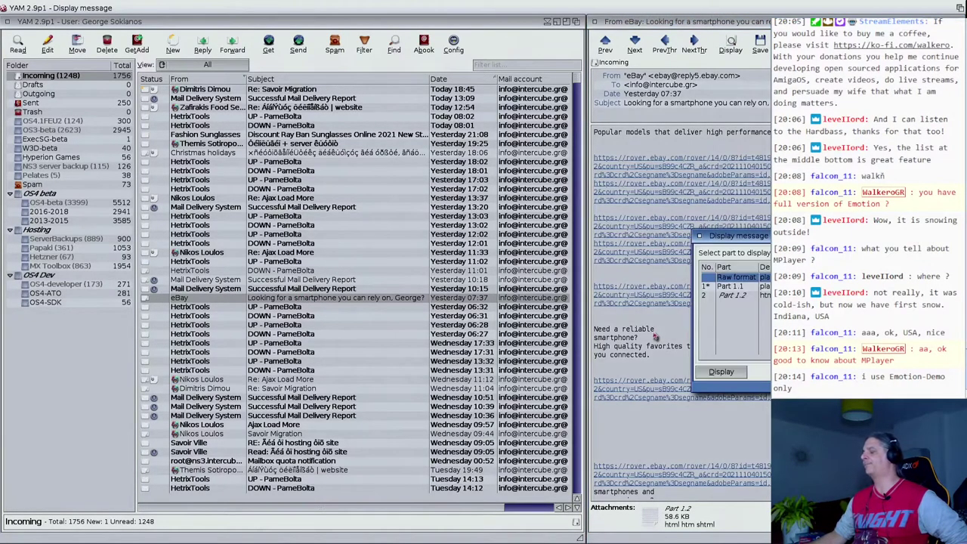
{"action": "left_click", "coordinate": [742, 297]}
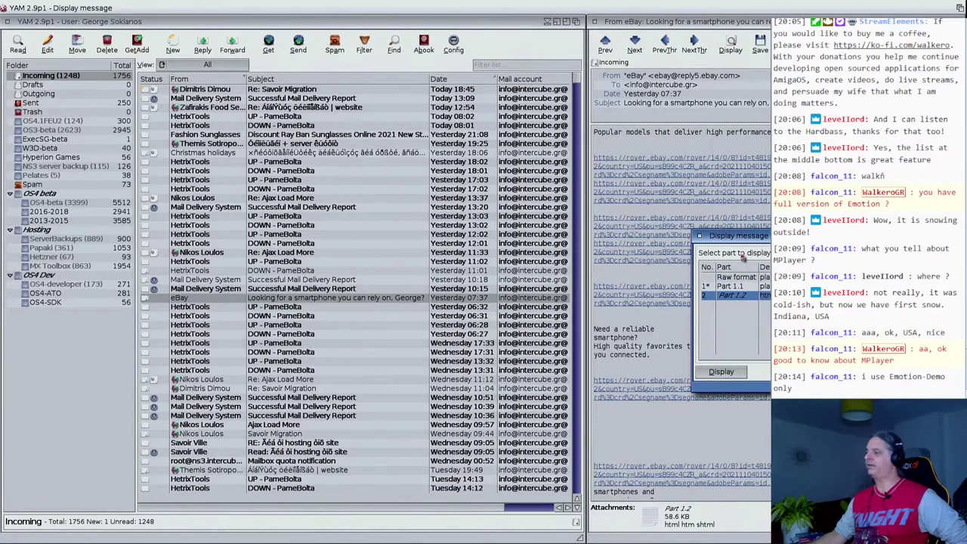
{"action": "left_click_drag", "start_coordinate": [745, 243], "coordinate": [677, 238]}
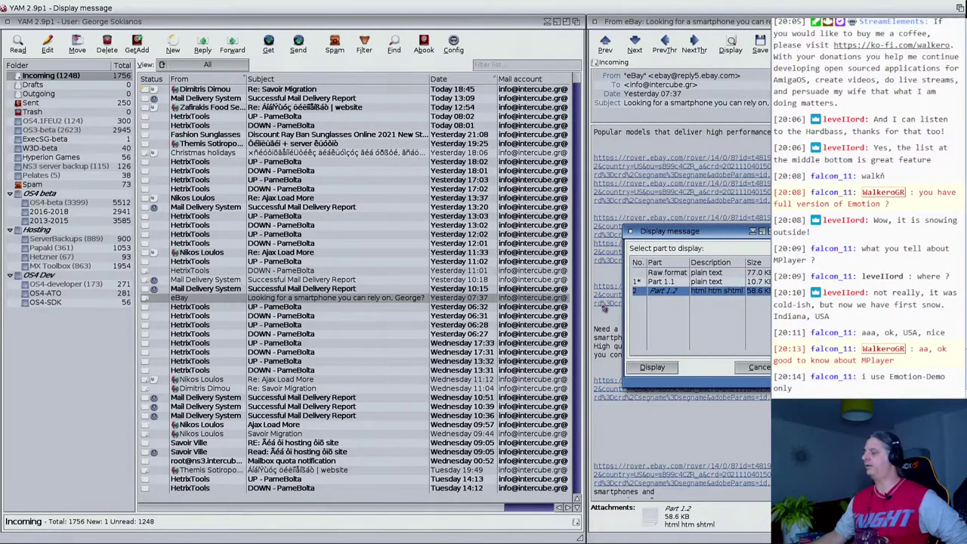
{"action": "double_click", "coordinate": [667, 297]}
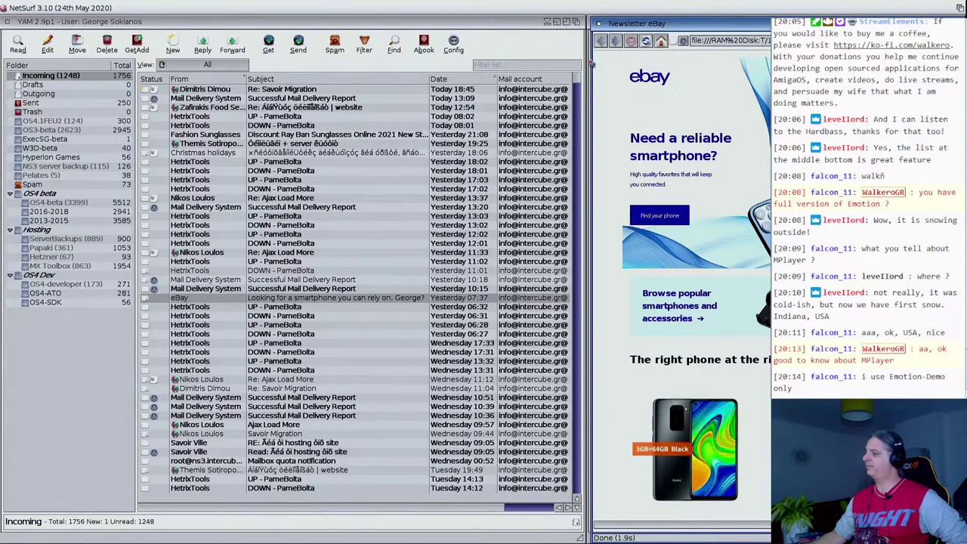
Step: Look through the eBay newsletter's rendered HTML page down to its footer, and close the browser window
{"action": "scroll", "coordinate": [680, 287], "scroll_direction": "down", "scroll_amount": 10}
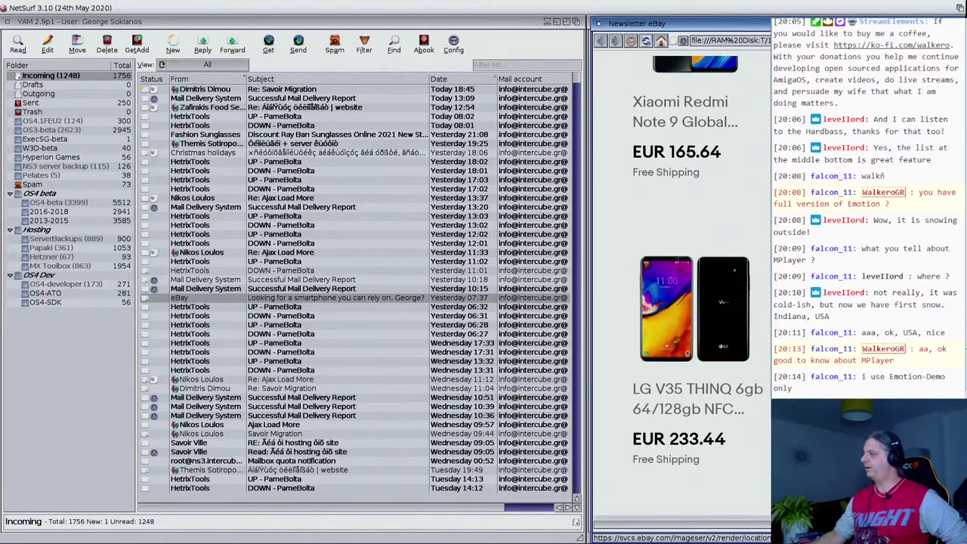
{"action": "scroll", "coordinate": [680, 287], "scroll_direction": "up", "scroll_amount": 7}
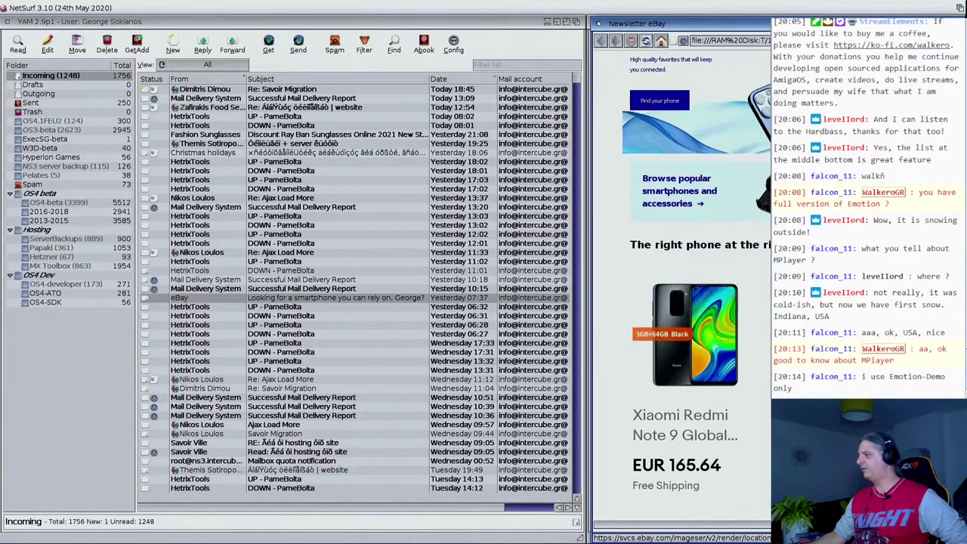
{"action": "scroll", "coordinate": [680, 287], "scroll_direction": "up", "scroll_amount": 2}
{"action": "scroll", "coordinate": [640, 251], "scroll_direction": "down", "scroll_amount": 6}
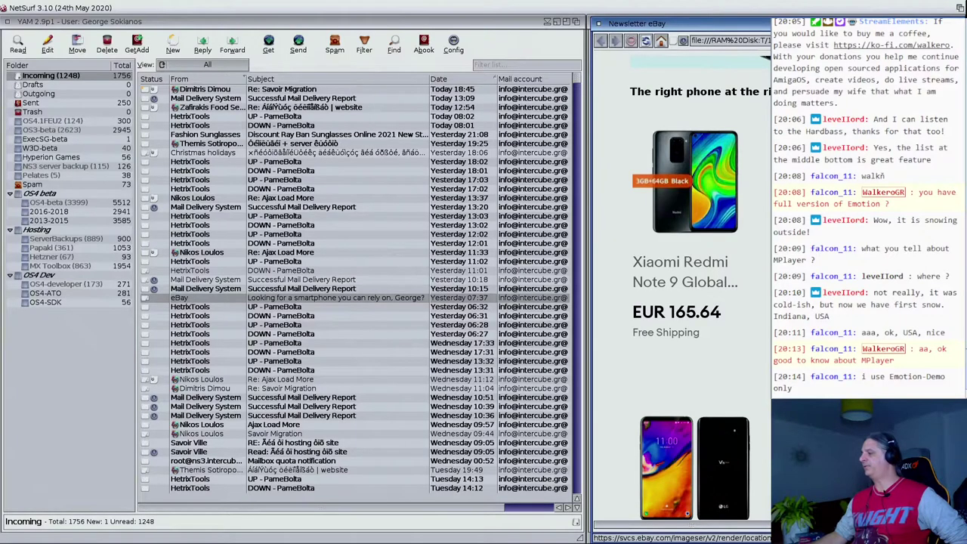
{"action": "scroll", "coordinate": [679, 302], "scroll_direction": "down", "scroll_amount": 10}
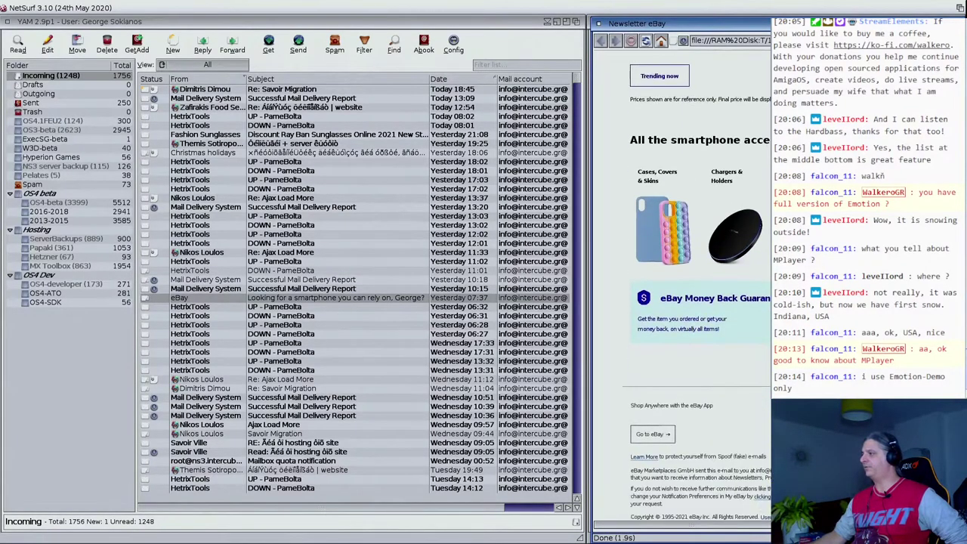
{"action": "scroll", "coordinate": [695, 287], "scroll_direction": "down", "scroll_amount": 1}
{"action": "scroll", "coordinate": [686, 84], "scroll_direction": "up", "scroll_amount": 10}
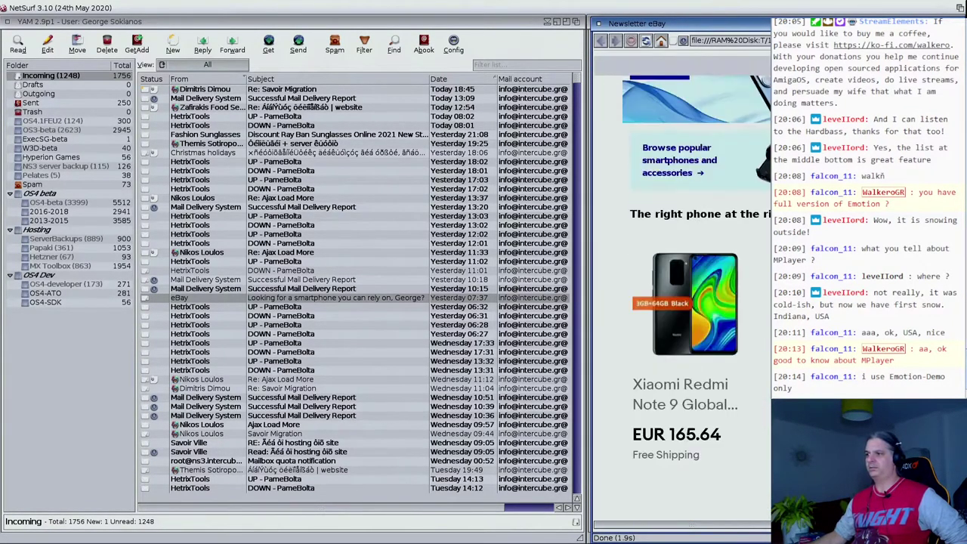
{"action": "left_click", "coordinate": [598, 24]}
Step: Open yesterday's 11:01 HetrixTools message "DOWN - PameBolta", view its HTML Part 1.2 in the web browser, and close the browser window
{"action": "double_click", "coordinate": [256, 271]}
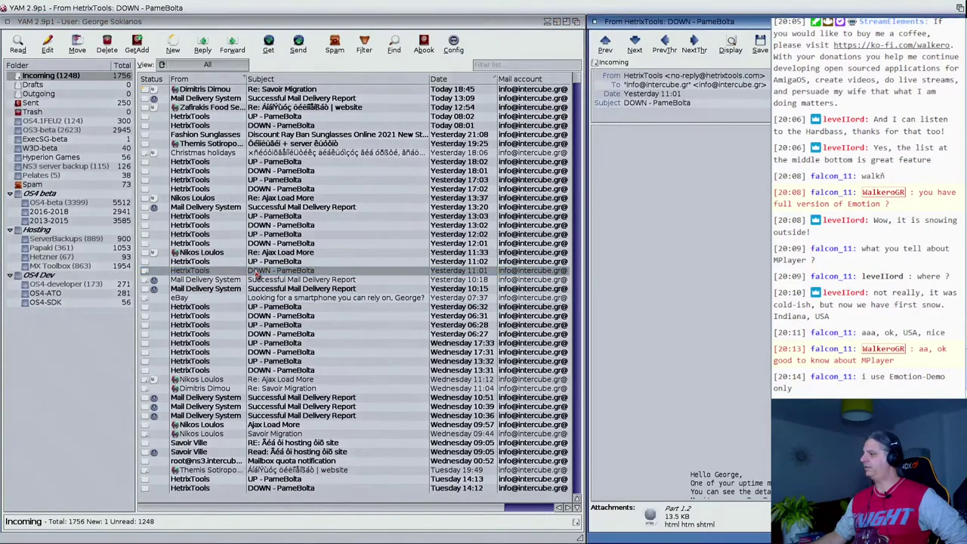
{"action": "double_click", "coordinate": [650, 516]}
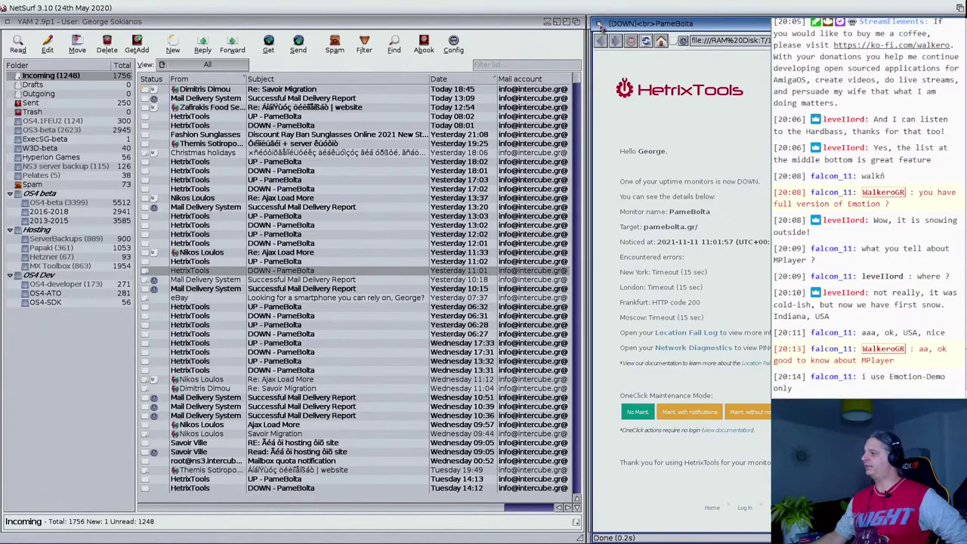
{"action": "left_click_drag", "start_coordinate": [637, 27], "coordinate": [634, 26]}
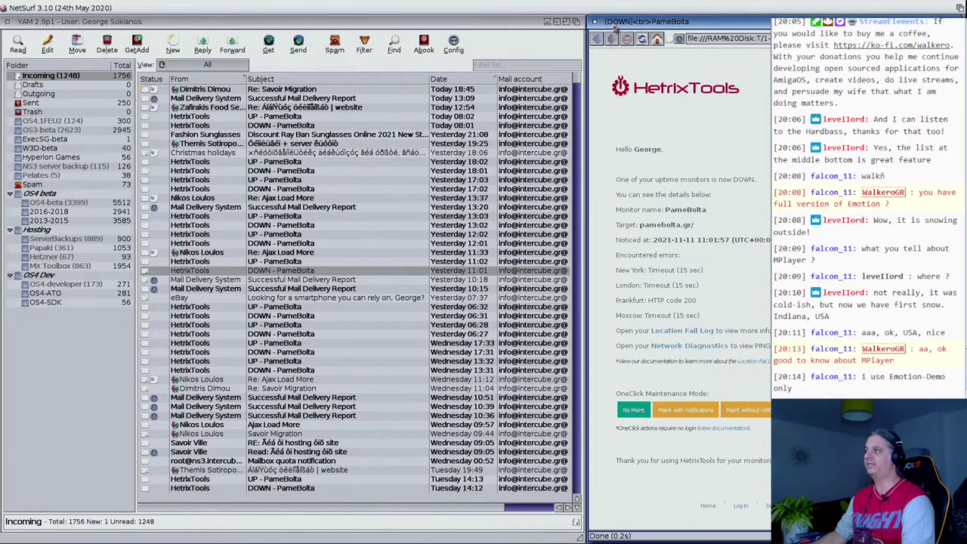
{"action": "left_click", "coordinate": [615, 24]}
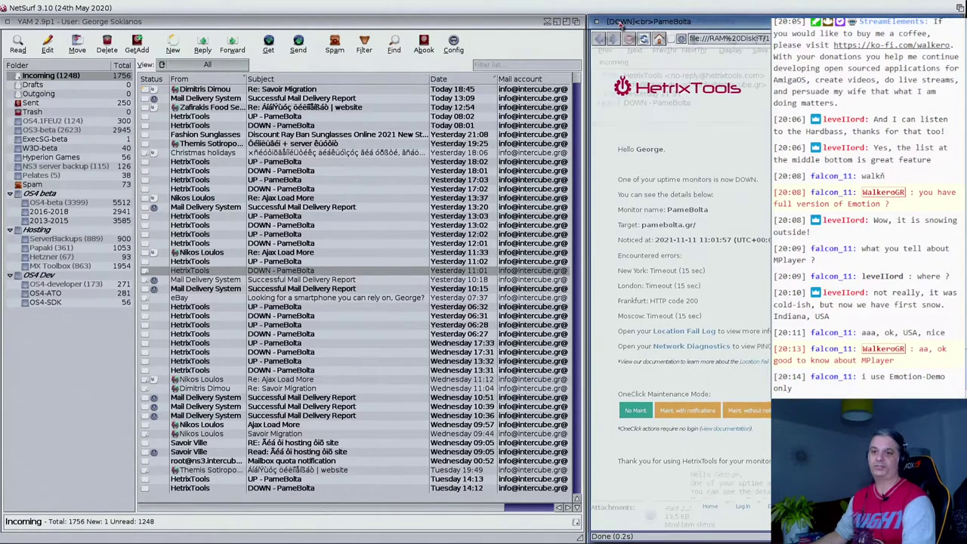
{"action": "left_click_drag", "start_coordinate": [617, 23], "coordinate": [620, 25]}
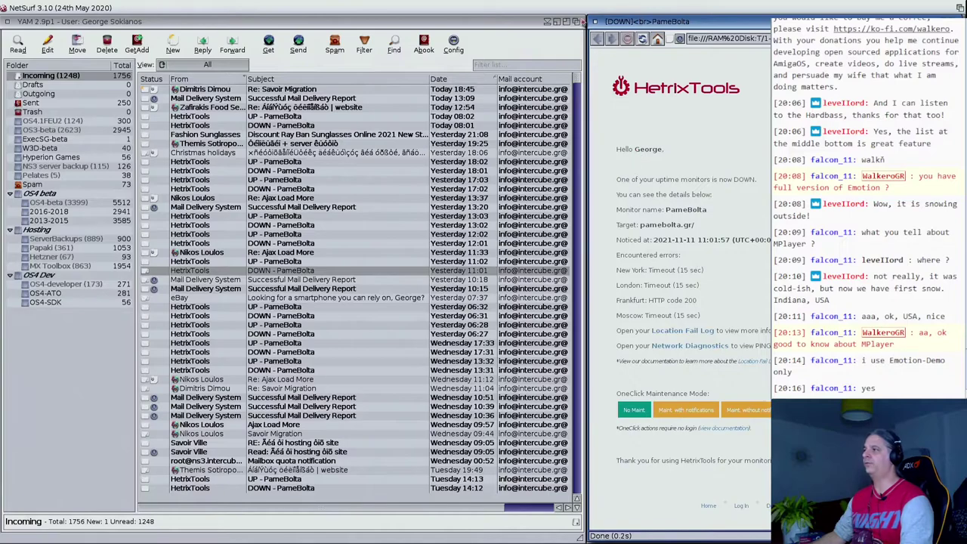
{"action": "left_click", "coordinate": [594, 22]}
Step: Display the text/html entry in YAM's MIME types settings and widen the configuration window to show more of its viewer command
{"action": "left_click", "coordinate": [500, 30]}
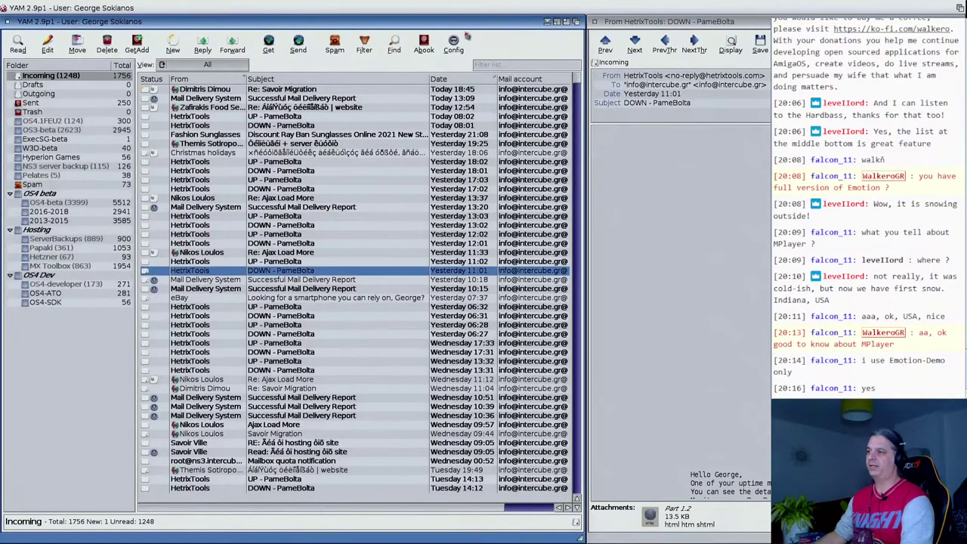
{"action": "left_click", "coordinate": [453, 44]}
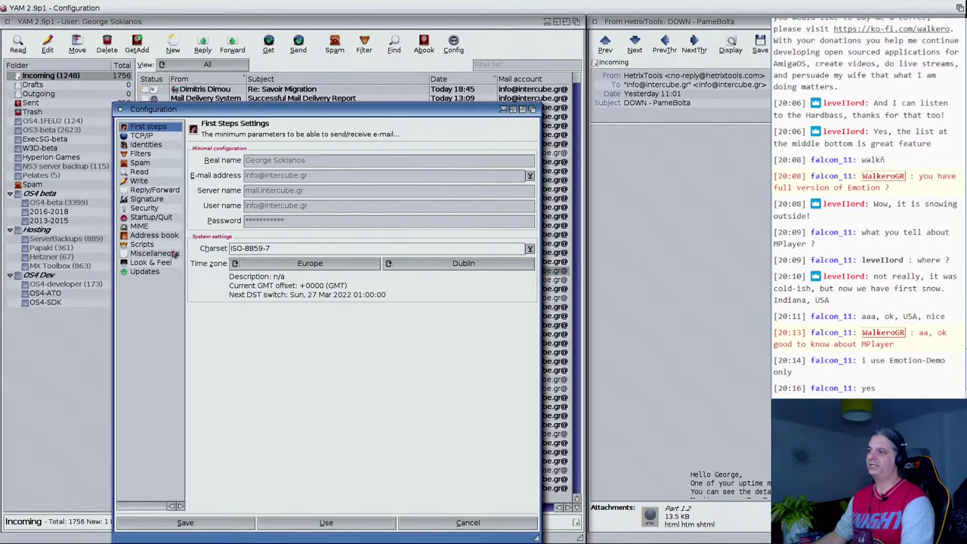
{"action": "left_click", "coordinate": [140, 226]}
{"action": "left_click", "coordinate": [209, 172]}
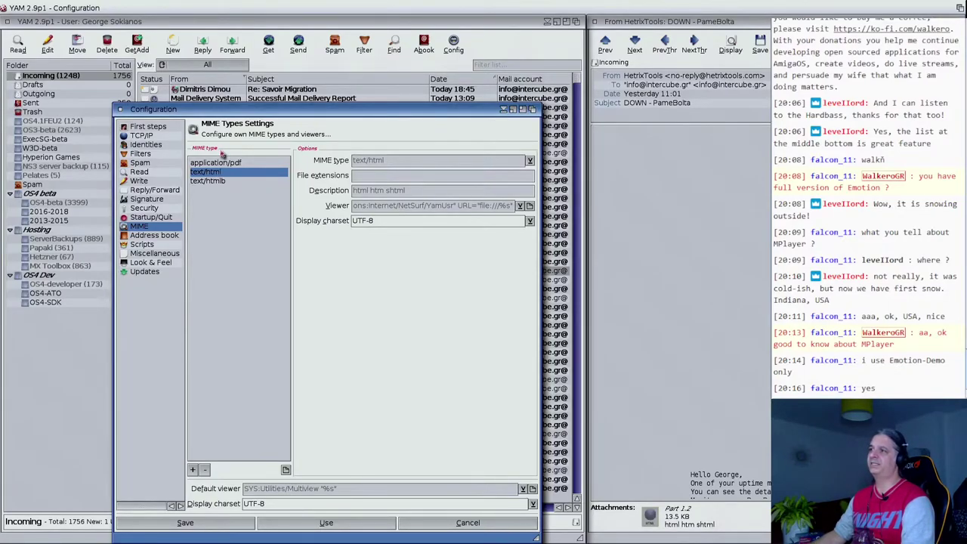
{"action": "left_click_drag", "start_coordinate": [231, 110], "coordinate": [236, 15]}
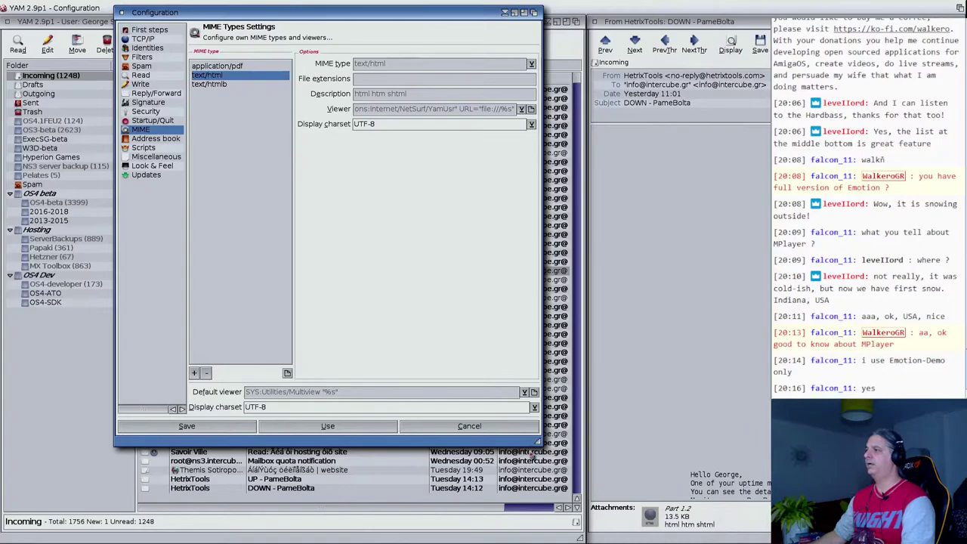
{"action": "left_click_drag", "start_coordinate": [537, 442], "coordinate": [670, 436]}
Step: Examine the text/html viewer command, highlighting its USERSDIR path to NetSurf/YamUsr and its URL="file:///%s" argument
{"action": "left_click", "coordinate": [433, 108]}
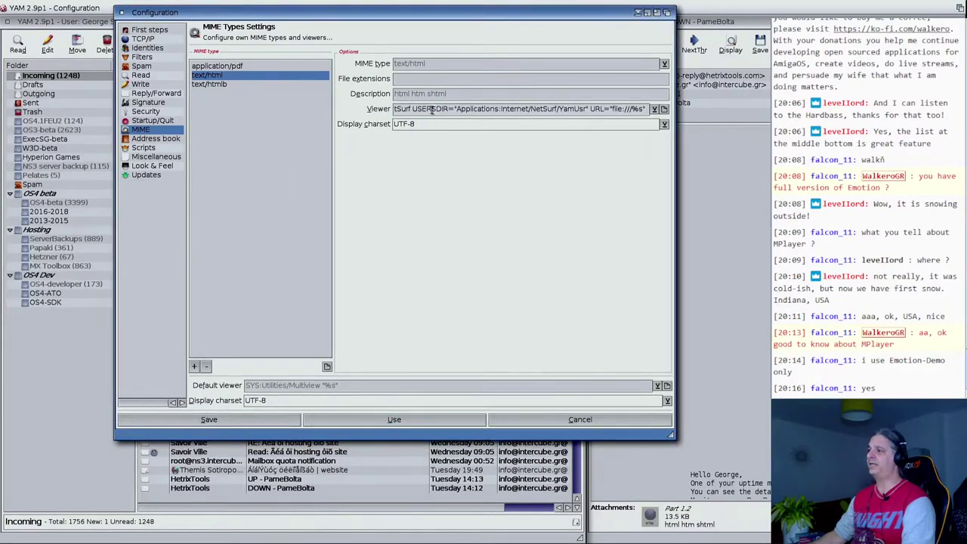
{"action": "left_click_drag", "start_coordinate": [433, 108], "coordinate": [624, 109]}
{"action": "double_click", "coordinate": [428, 108]}
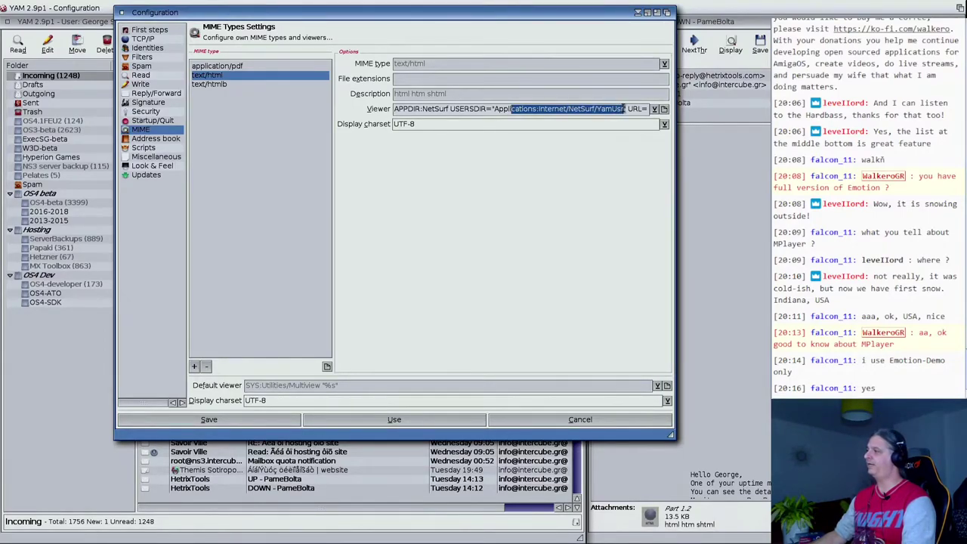
{"action": "left_click", "coordinate": [609, 109]}
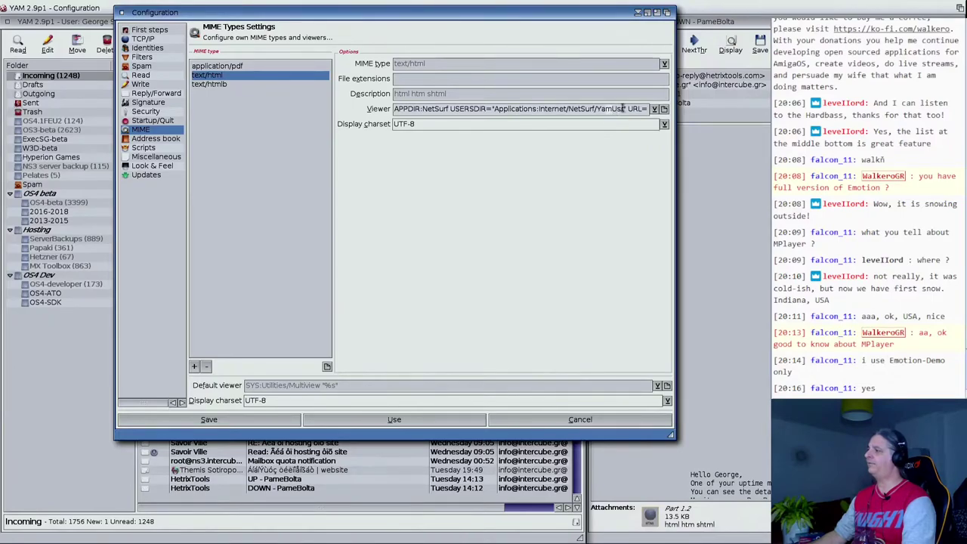
{"action": "left_click_drag", "start_coordinate": [618, 109], "coordinate": [687, 110]}
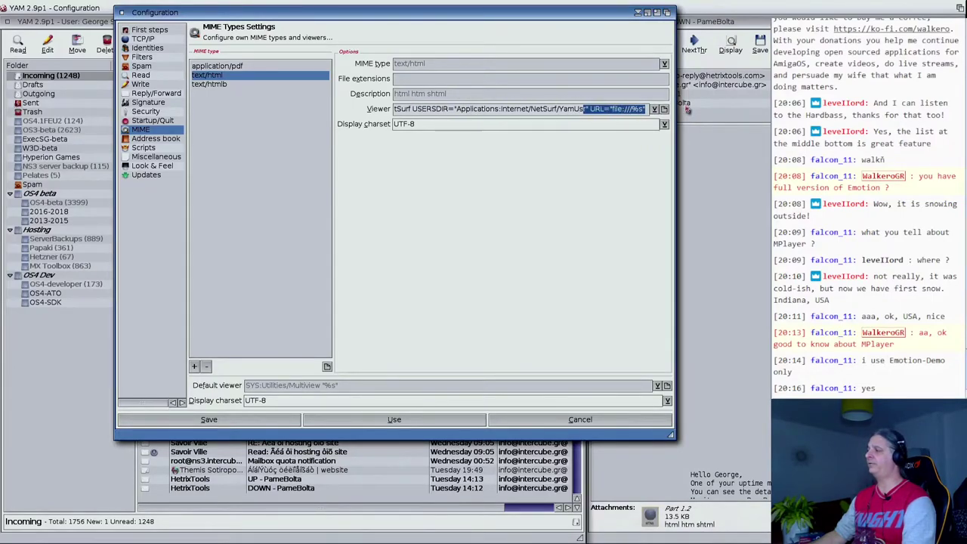
{"action": "left_click", "coordinate": [618, 109]}
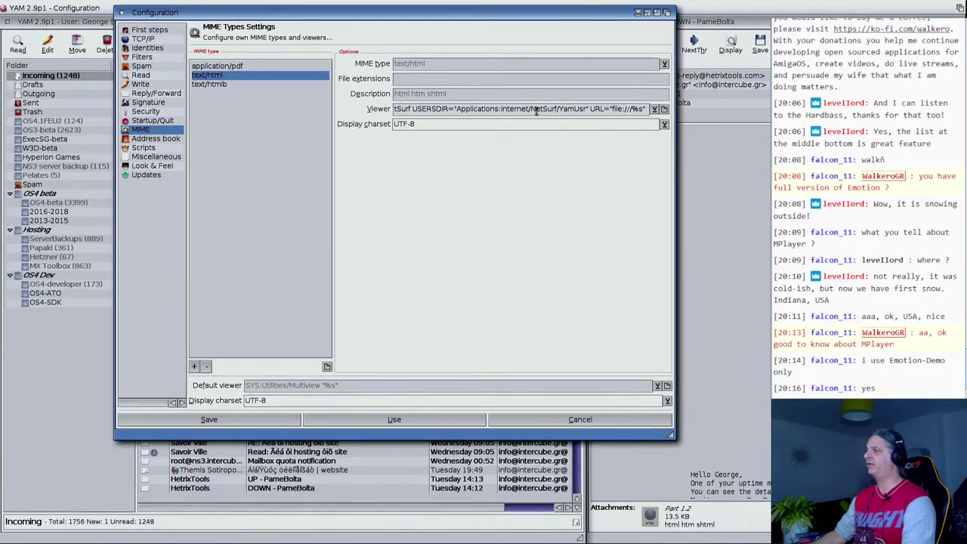
{"action": "left_click_drag", "start_coordinate": [591, 108], "coordinate": [646, 109]}
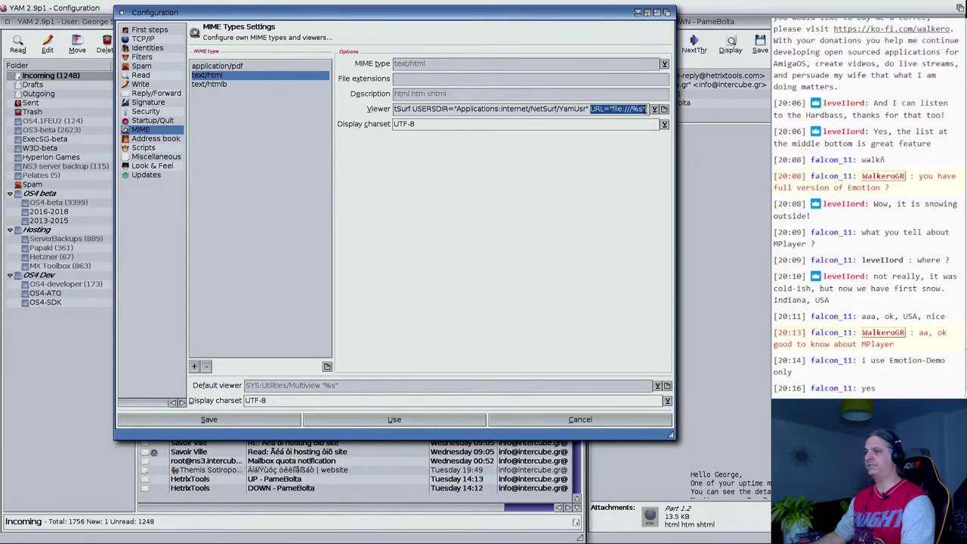
Step: Switch to the Workbench screen and browse from the Applications drive through Internet, NetSurf and Users to the Default drawer
{"action": "key", "text": "super+m"}
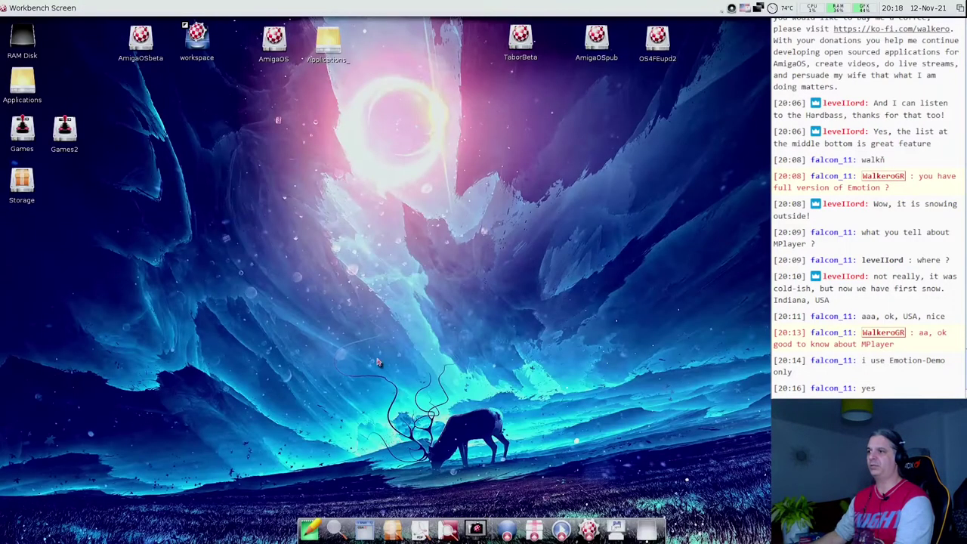
{"action": "double_click", "coordinate": [24, 88]}
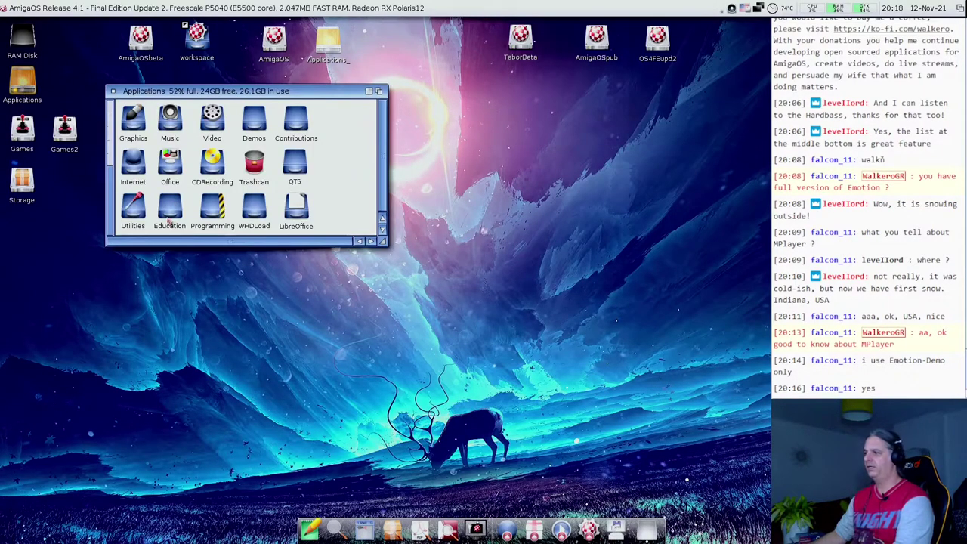
{"action": "double_click", "coordinate": [134, 162]}
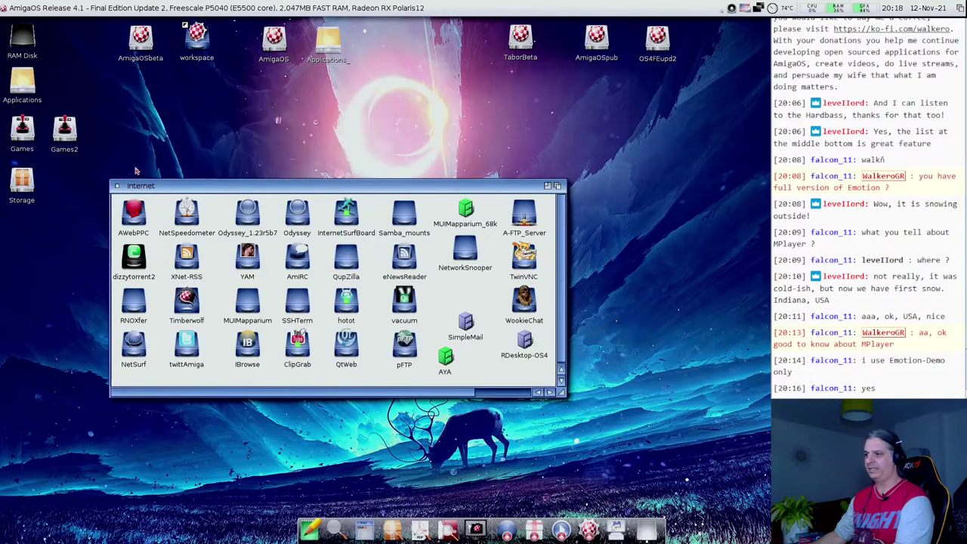
{"action": "double_click", "coordinate": [148, 355]}
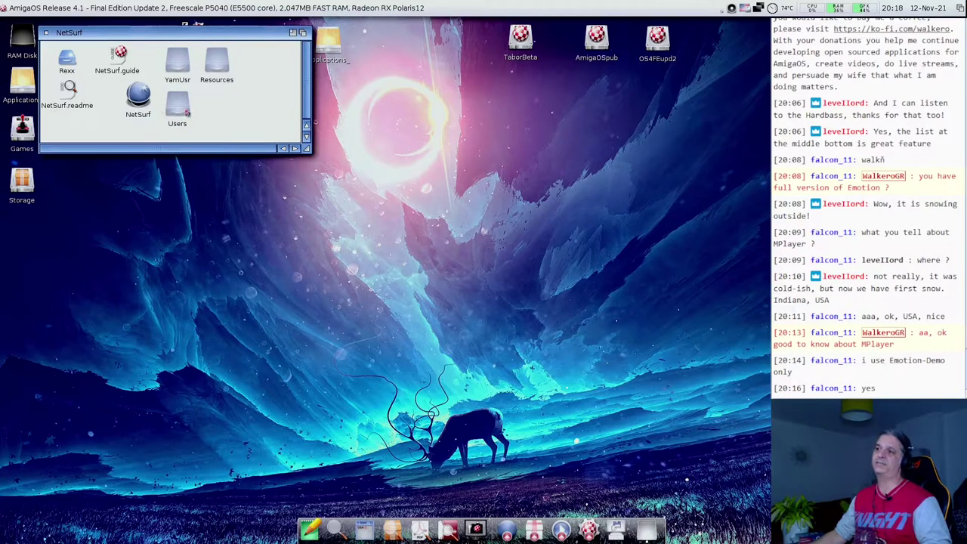
{"action": "double_click", "coordinate": [185, 112]}
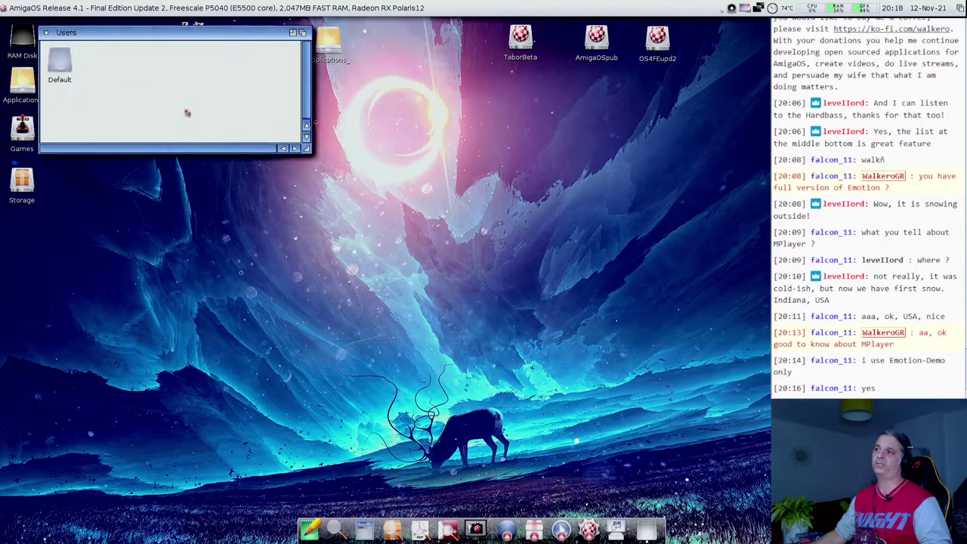
{"action": "double_click", "coordinate": [66, 66]}
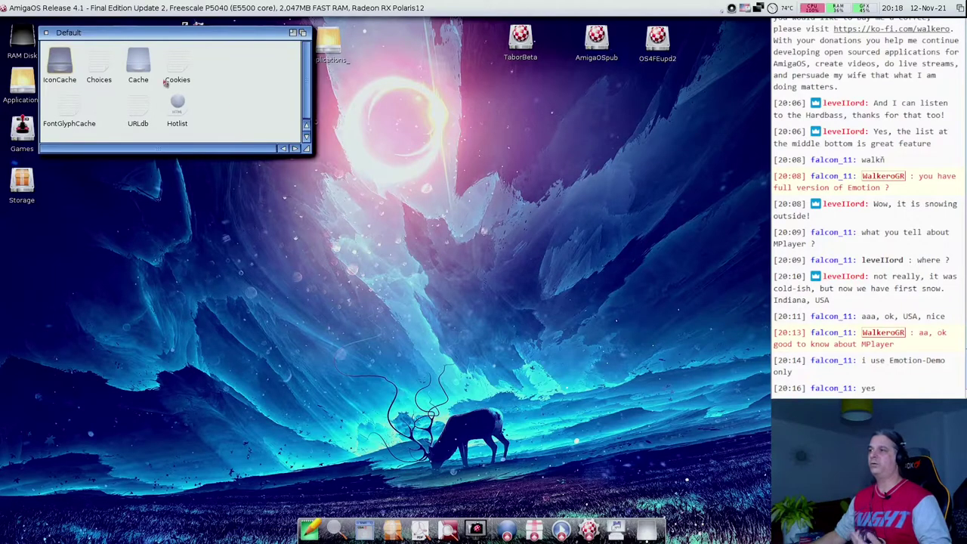